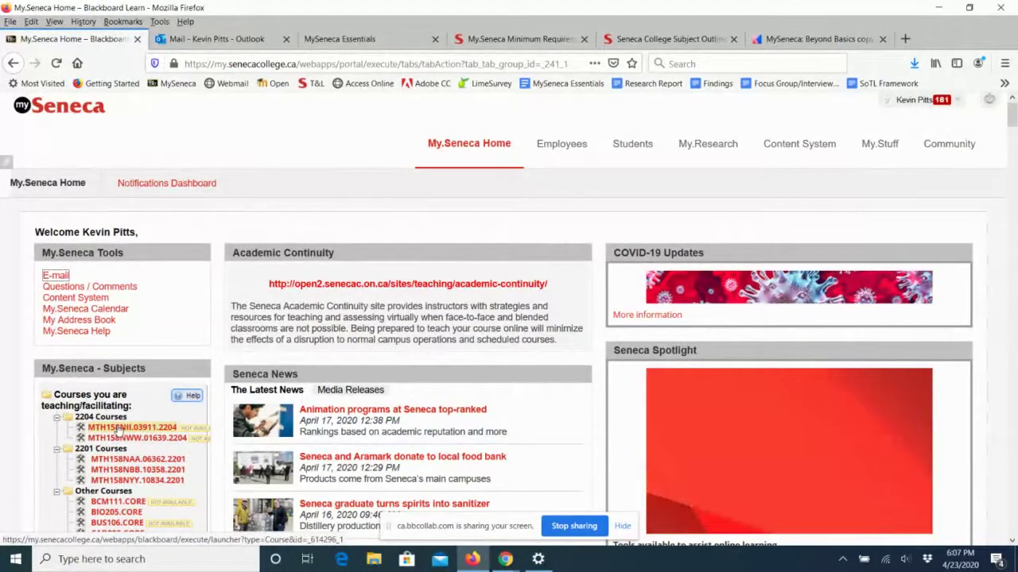
Open the MTH158NII.03911.2204 course from the list of courses you are teaching.
click(116, 429)
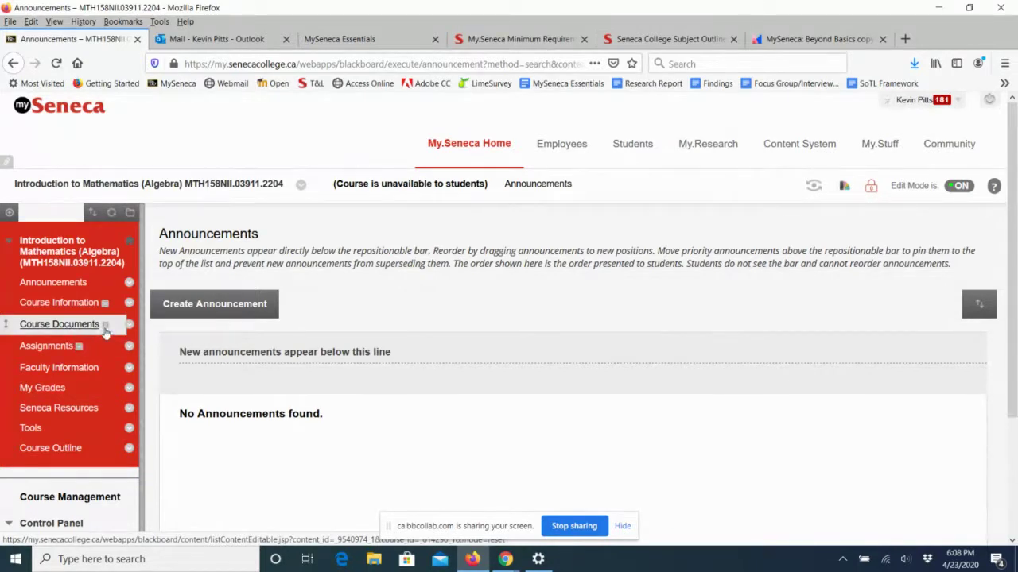
mouse_move(105, 334)
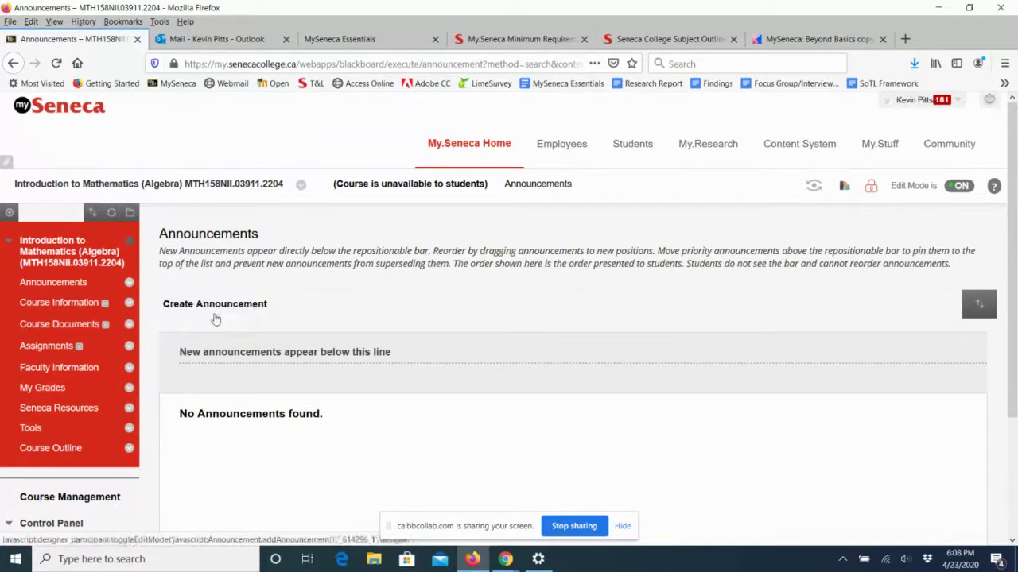
click(965, 188)
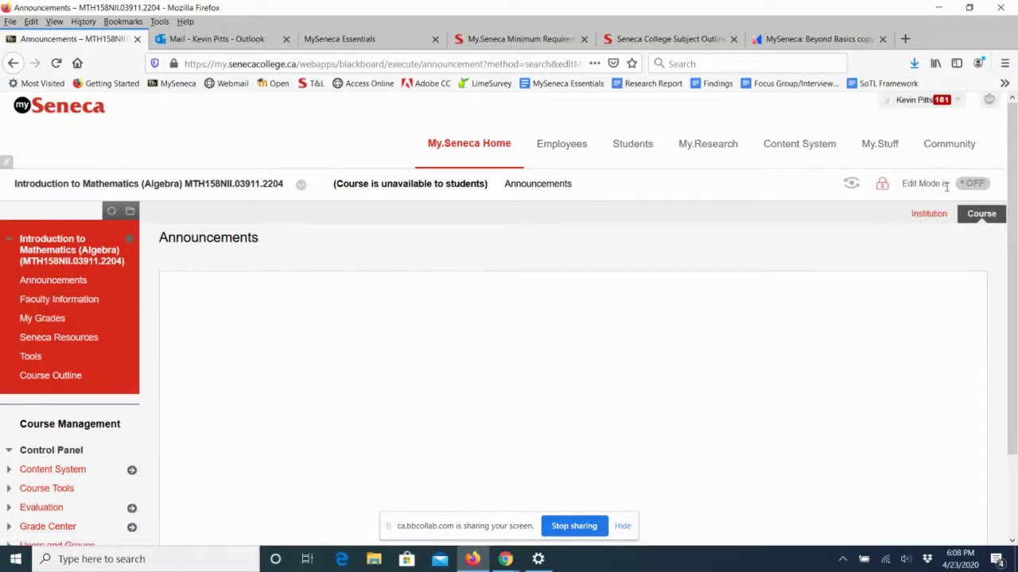
click(975, 185)
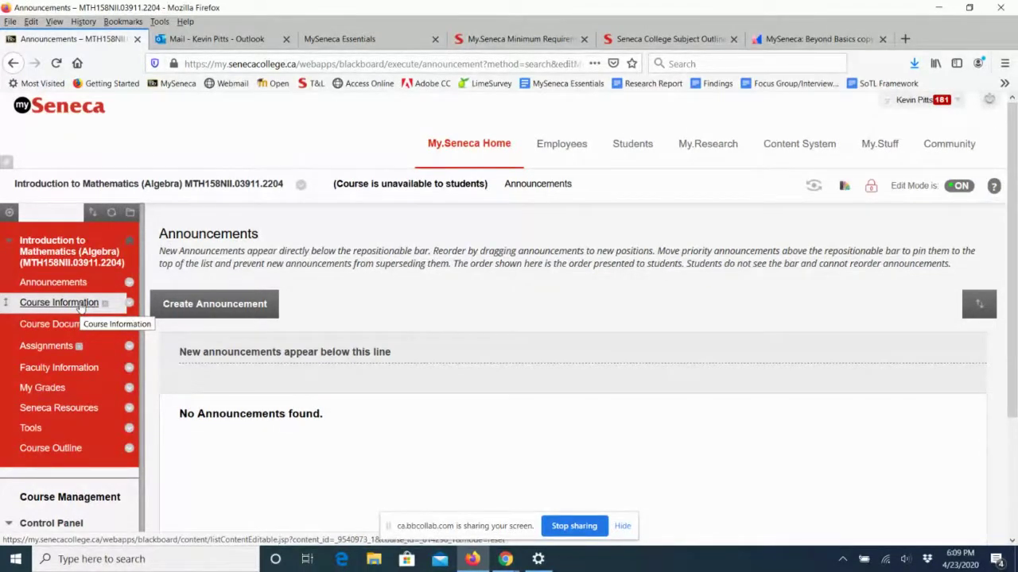
In Course Information, check the Build Content options and open the MTH158 Course Outline in a new tab.
click(80, 306)
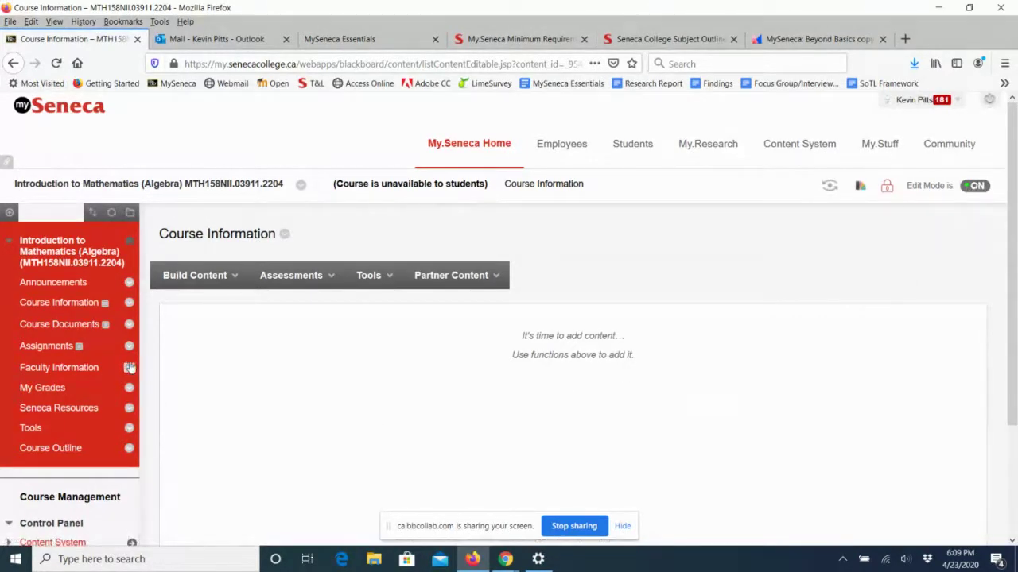
click(203, 278)
mouse_move(446, 275)
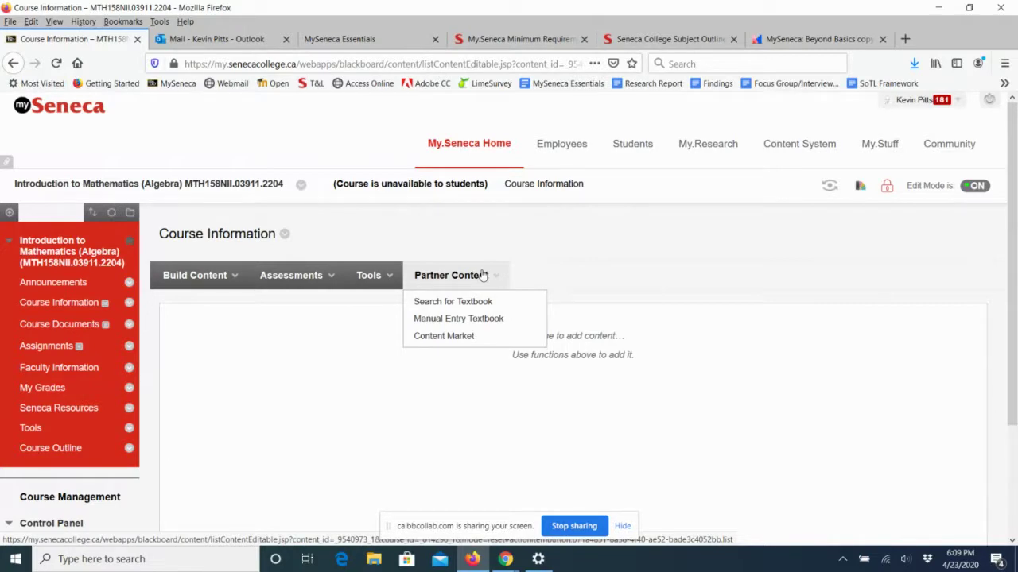
mouse_move(225, 280)
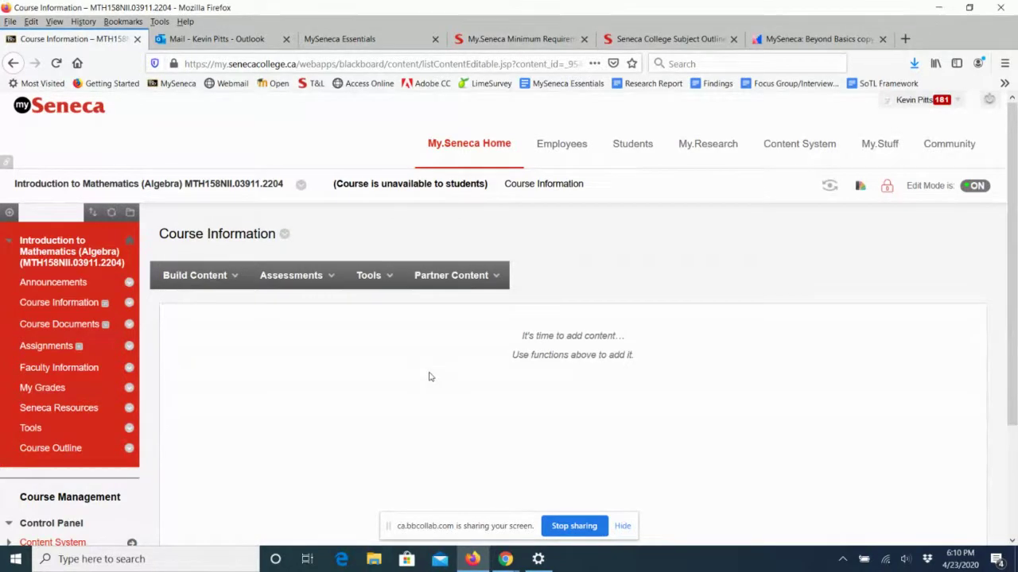
click(206, 289)
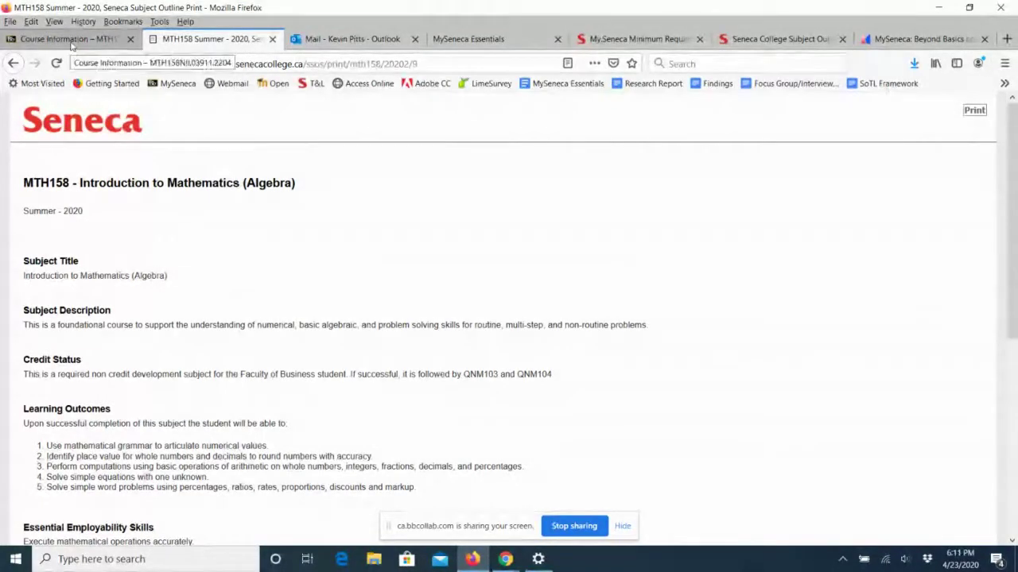
Scroll through the MTH158 outline page, then go back to the Course Information tab.
drag(1008, 278, 1007, 465)
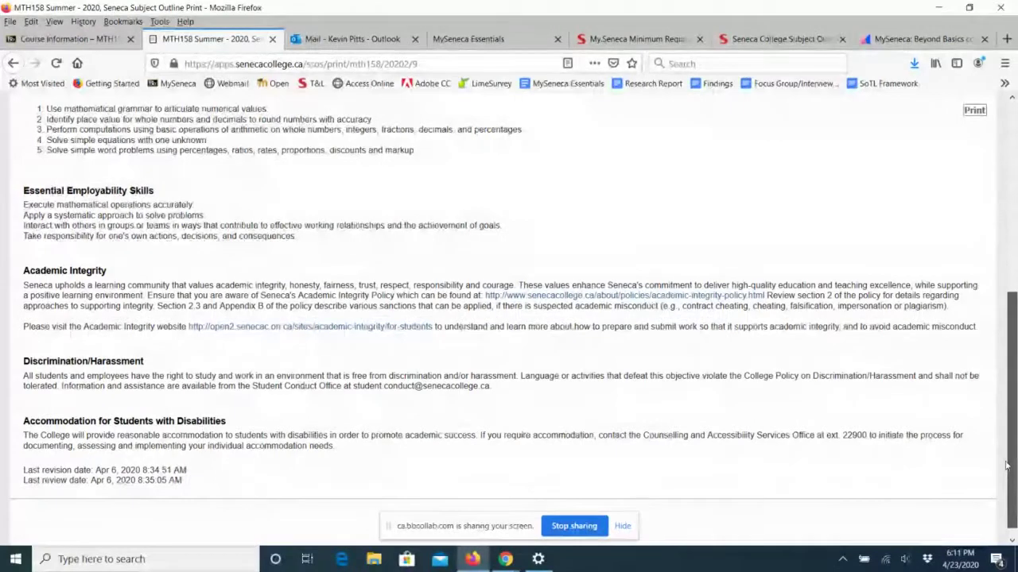
drag(1007, 465, 1006, 275)
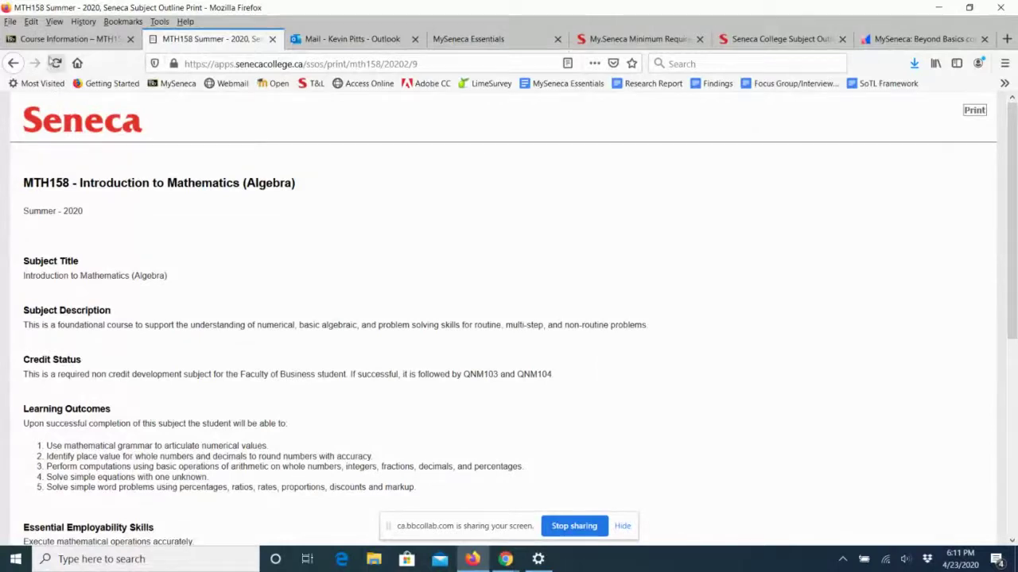
click(48, 42)
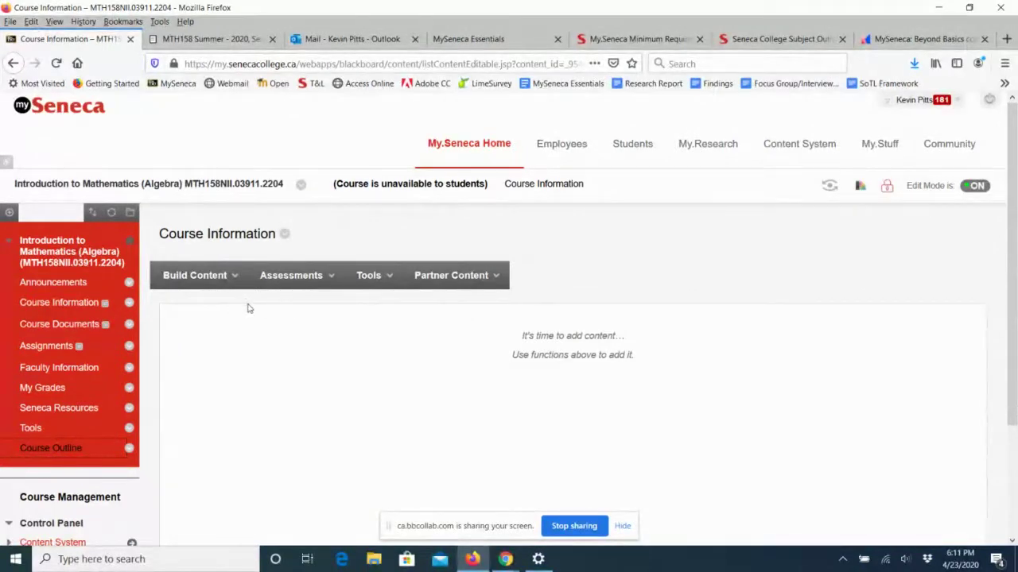
Search MTH158 and open its outline for School of International Business & Management.
click(752, 47)
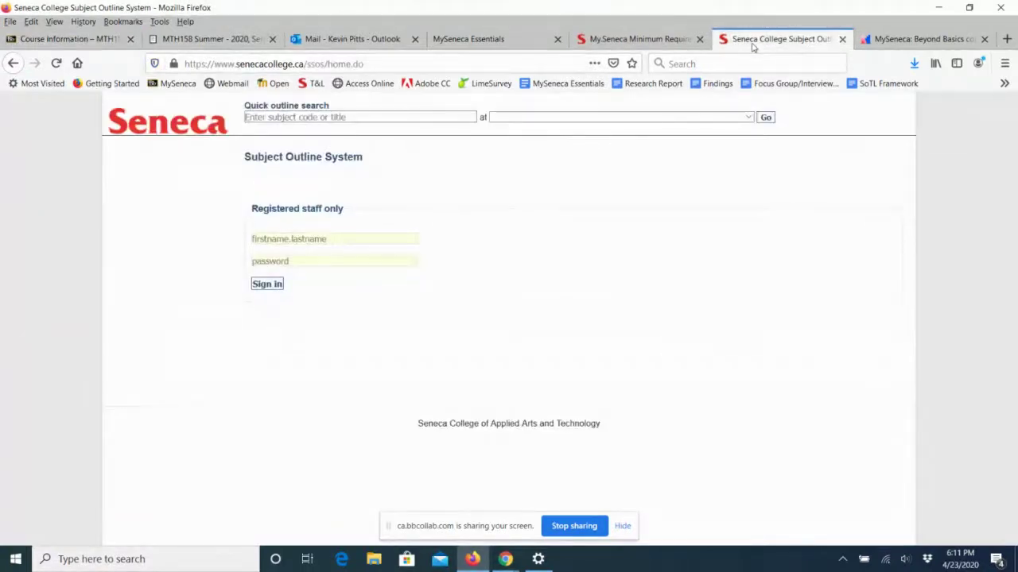
drag(364, 64, 179, 68)
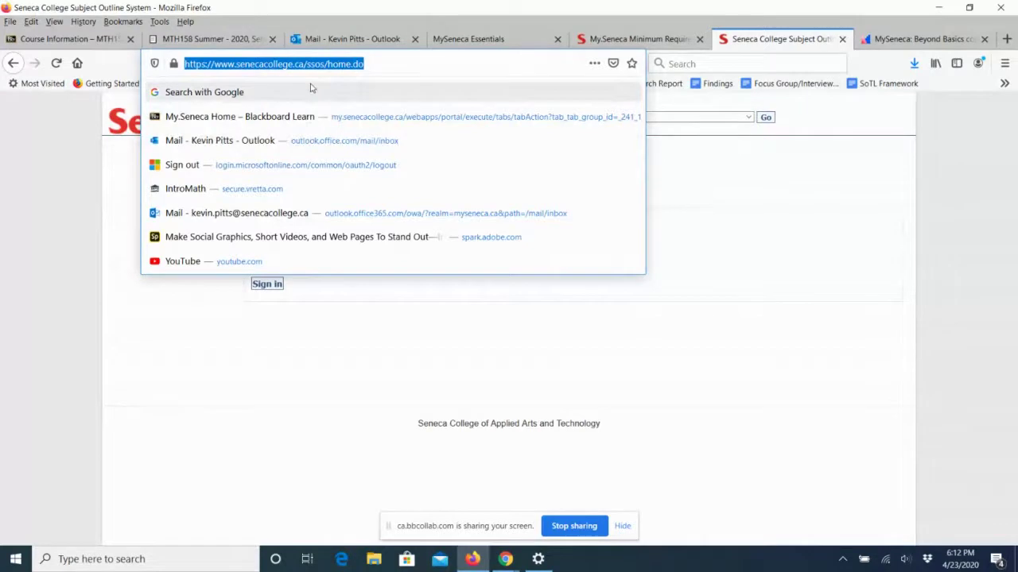
click(319, 359)
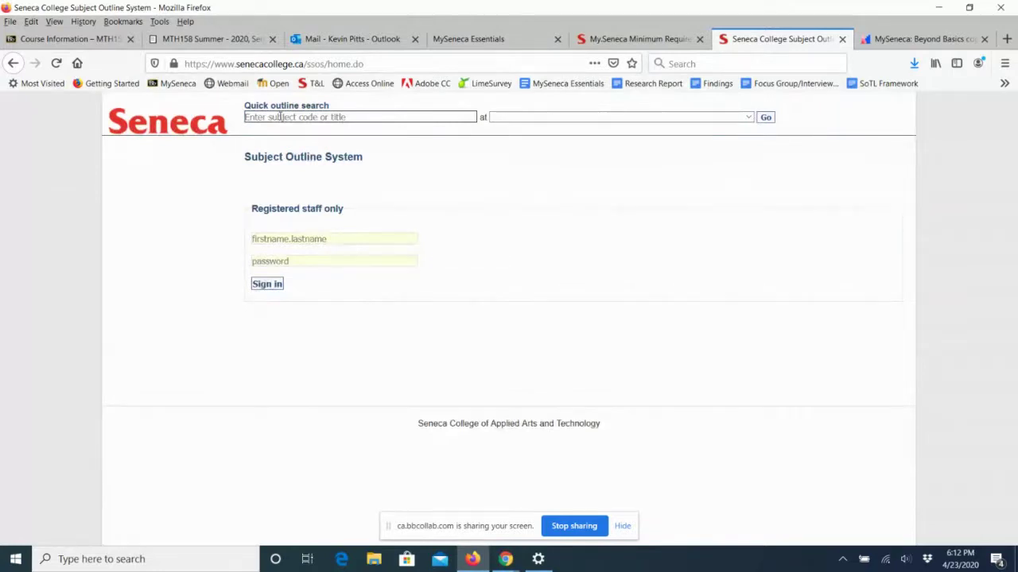
text(MTH1)
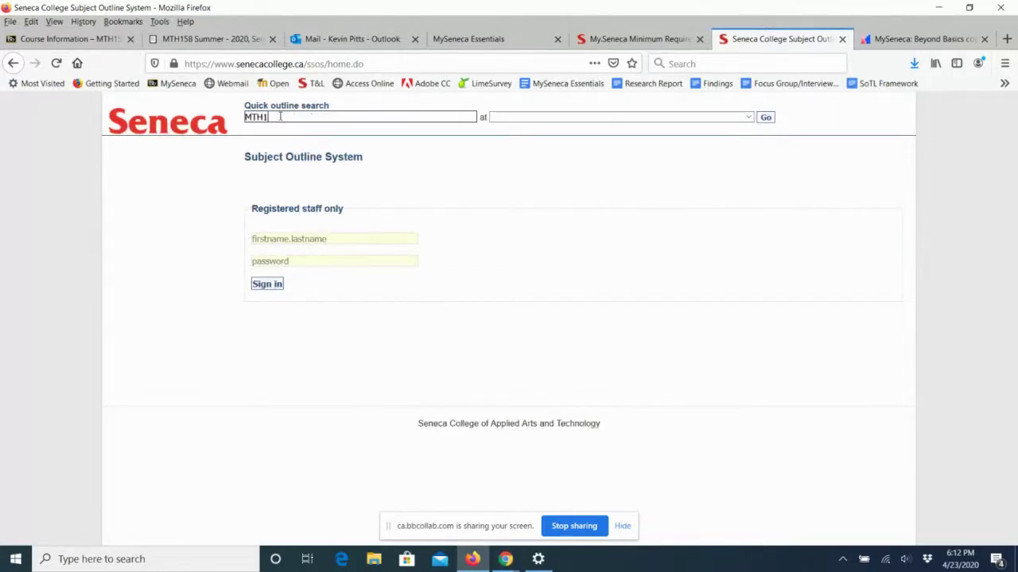
text(58)
click(328, 135)
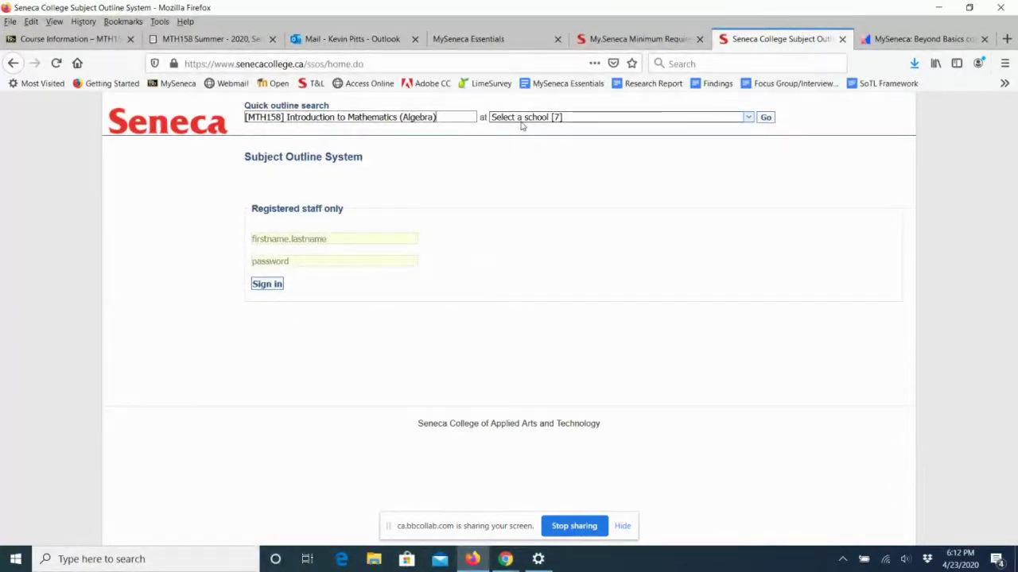
click(748, 118)
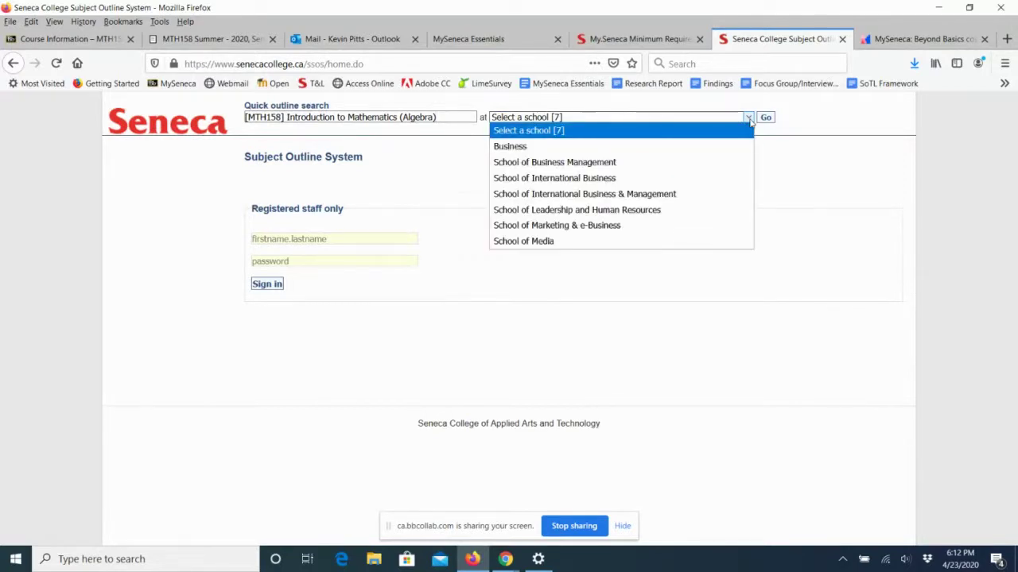
click(660, 196)
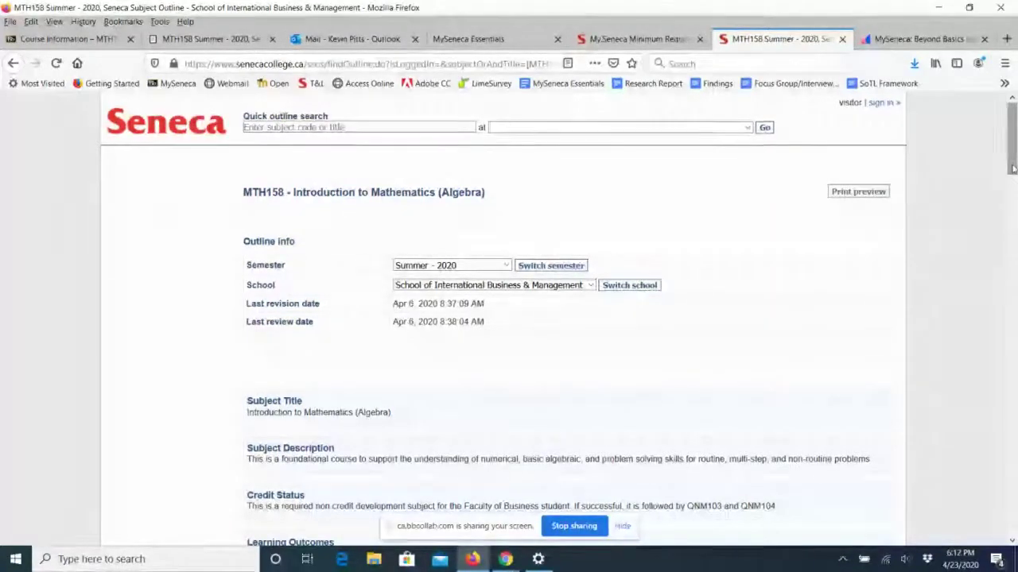
Copy the MTH158 outline's URL from the address bar and return to Course Information.
drag(1012, 167, 990, 157)
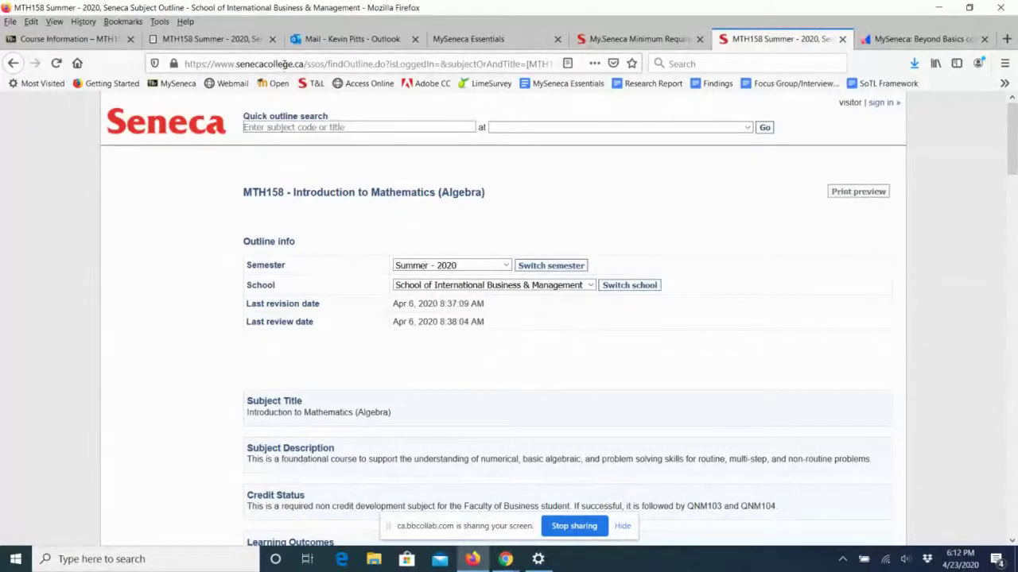
click(284, 66)
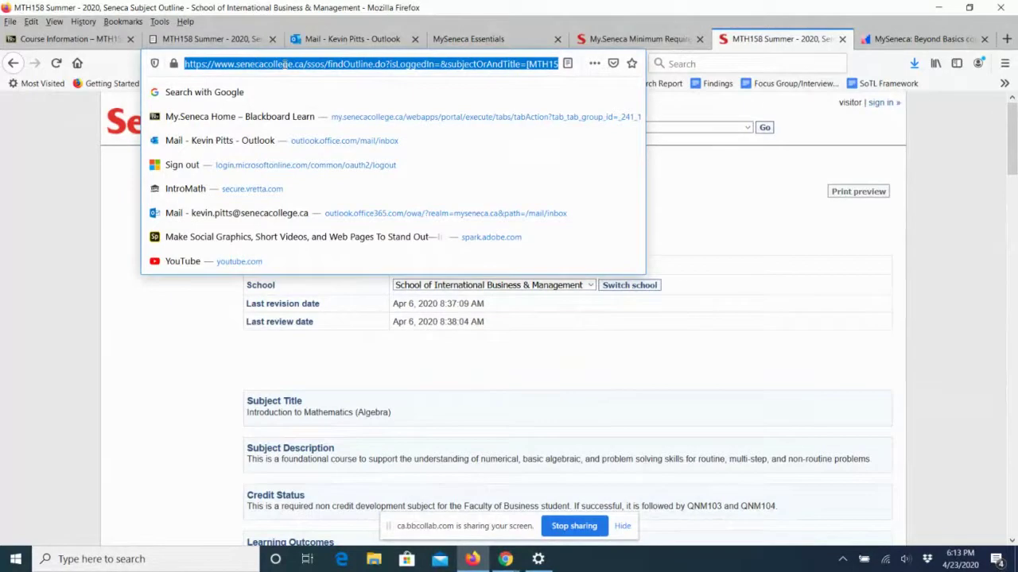
right_click(285, 64)
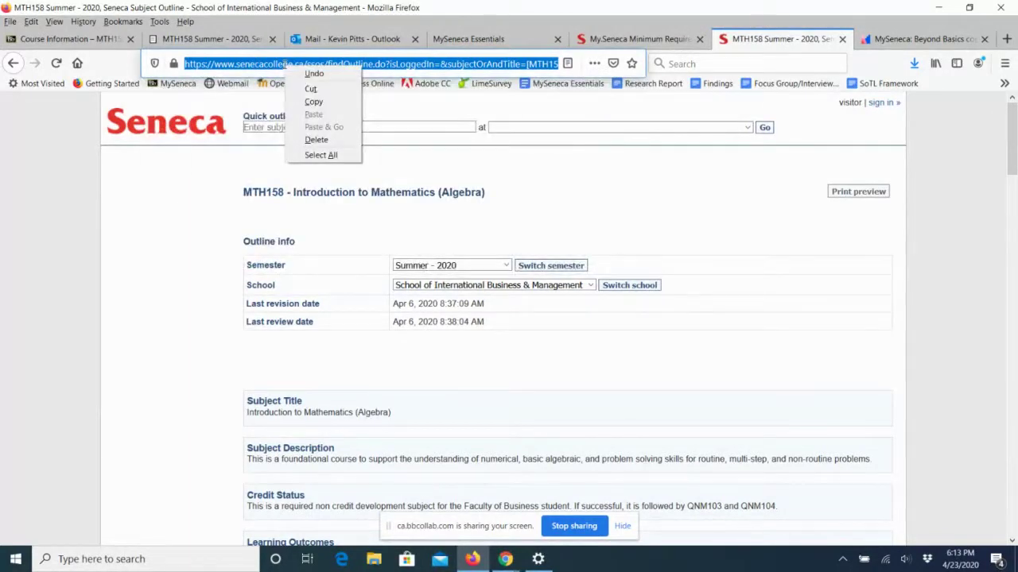
click(315, 102)
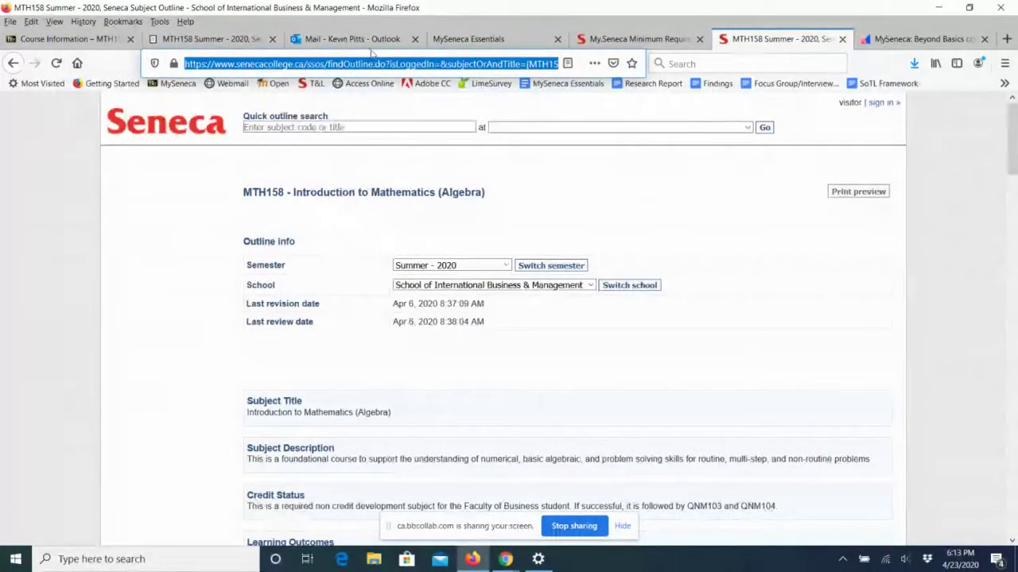
click(65, 38)
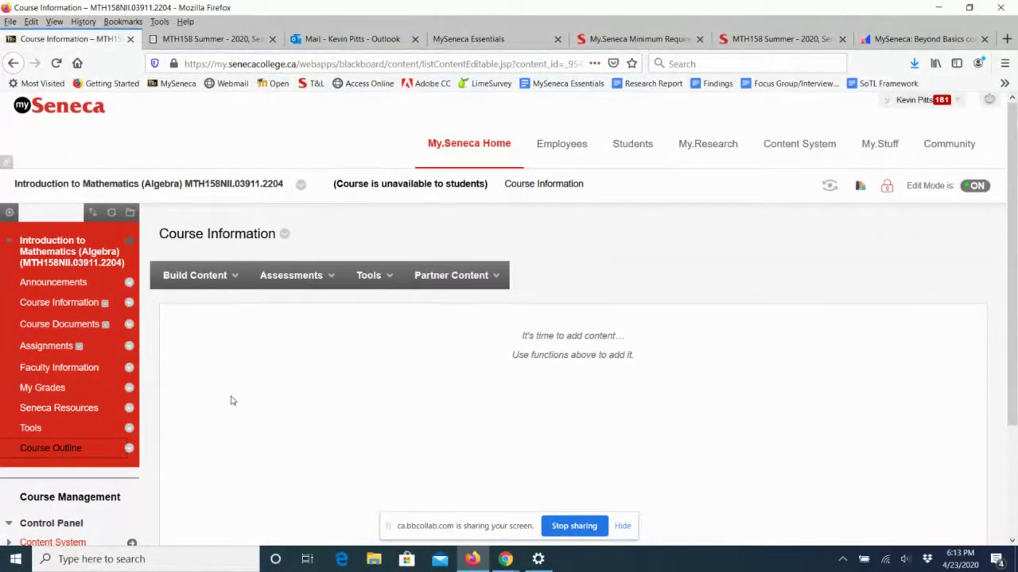
Create a new web link named 'MTH158: Course Outline', fixing the capitalised U.
click(196, 280)
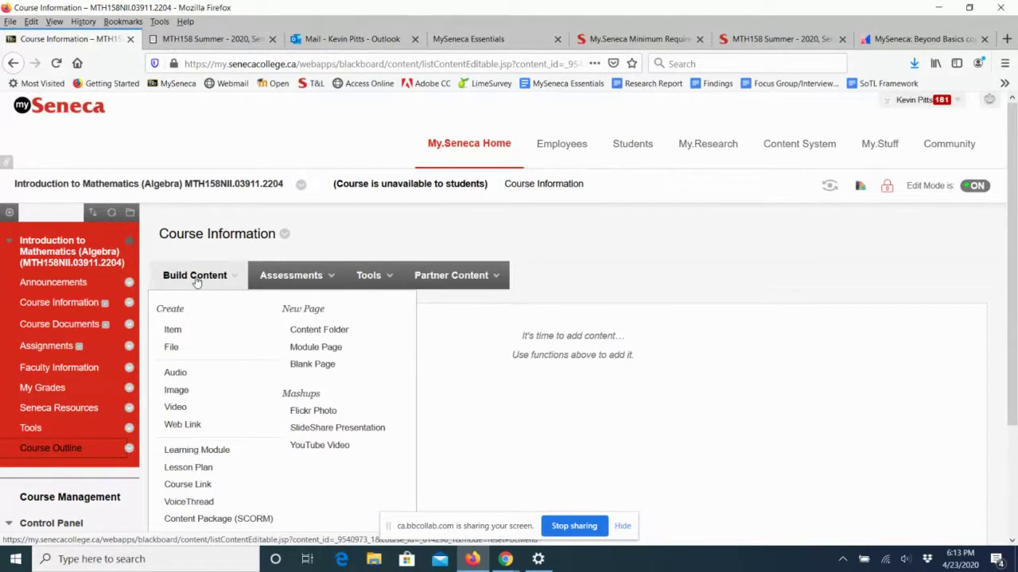
click(182, 425)
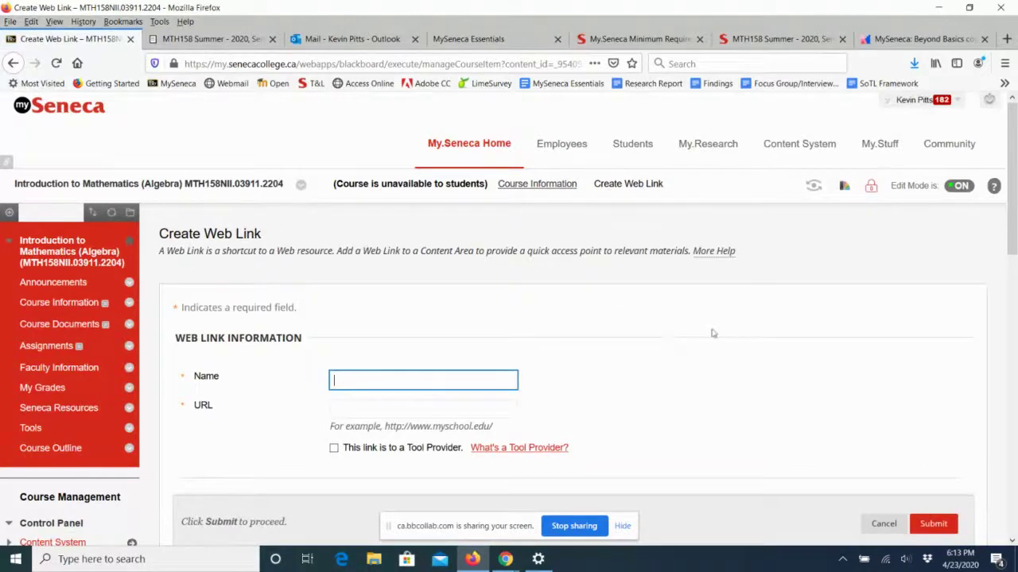
drag(1012, 217, 1013, 282)
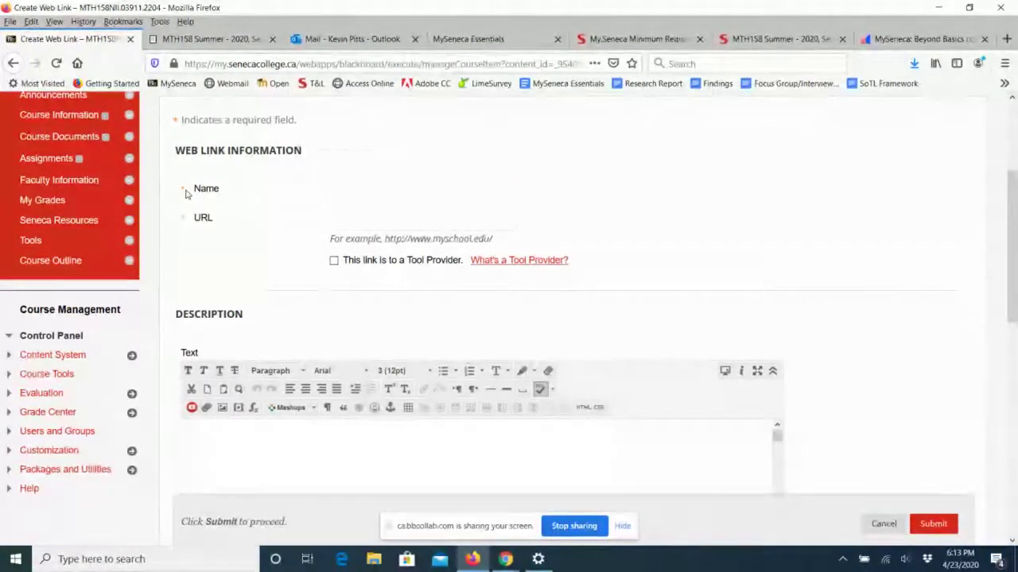
click(341, 195)
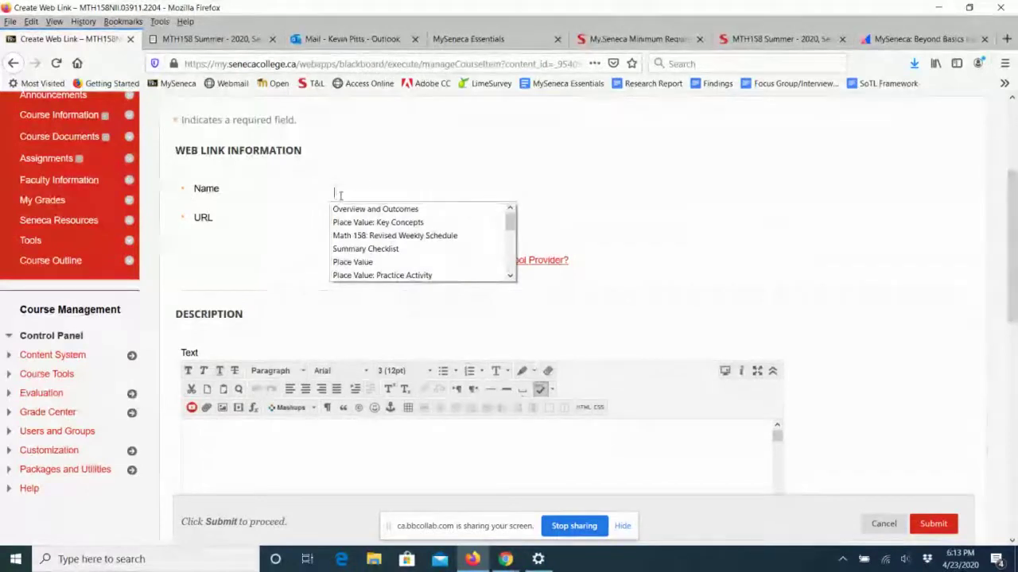
text(MTH158)
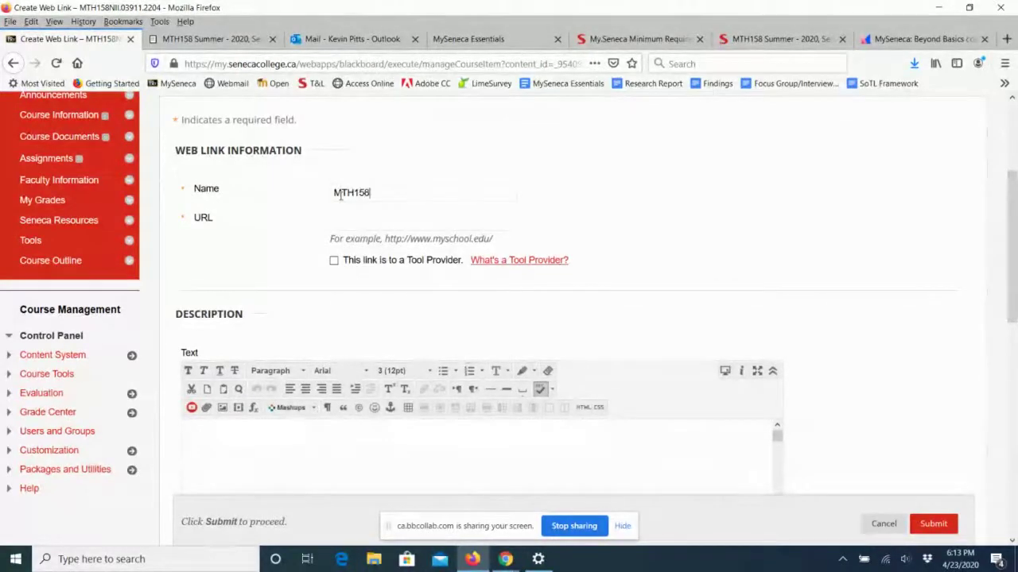
text(:)
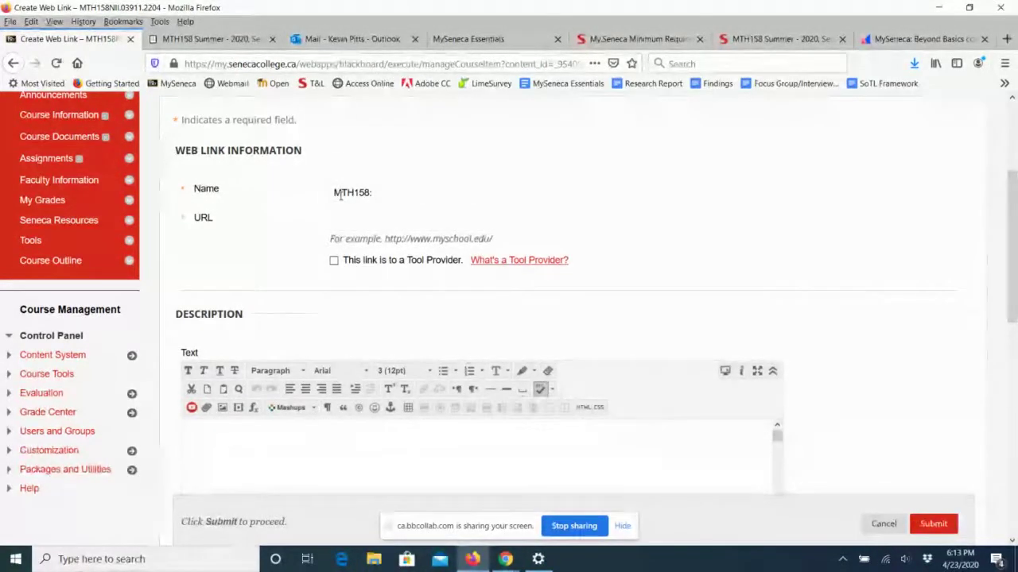
text( Course OUt)
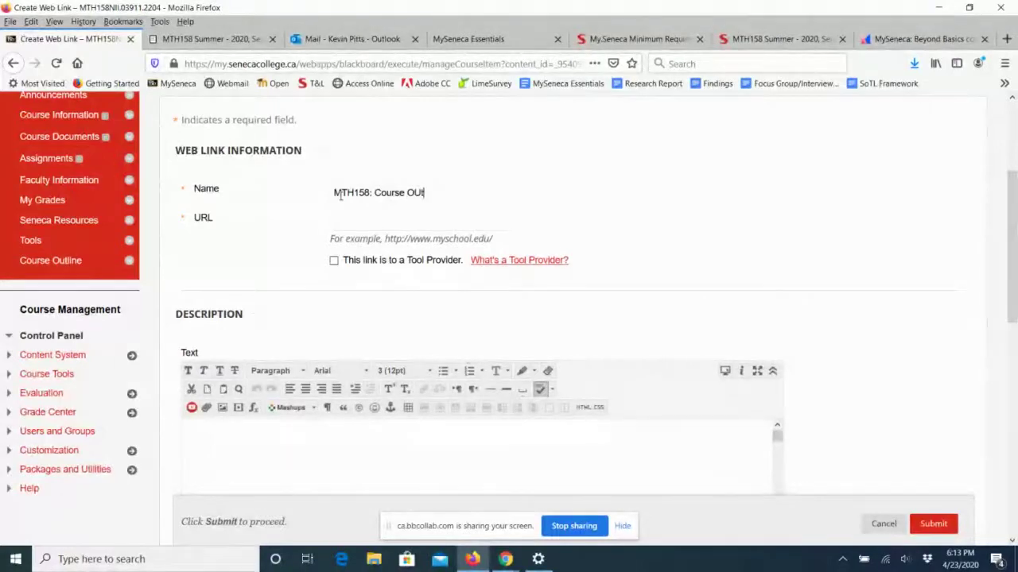
text(line)
drag(413, 192, 420, 193)
text(u)
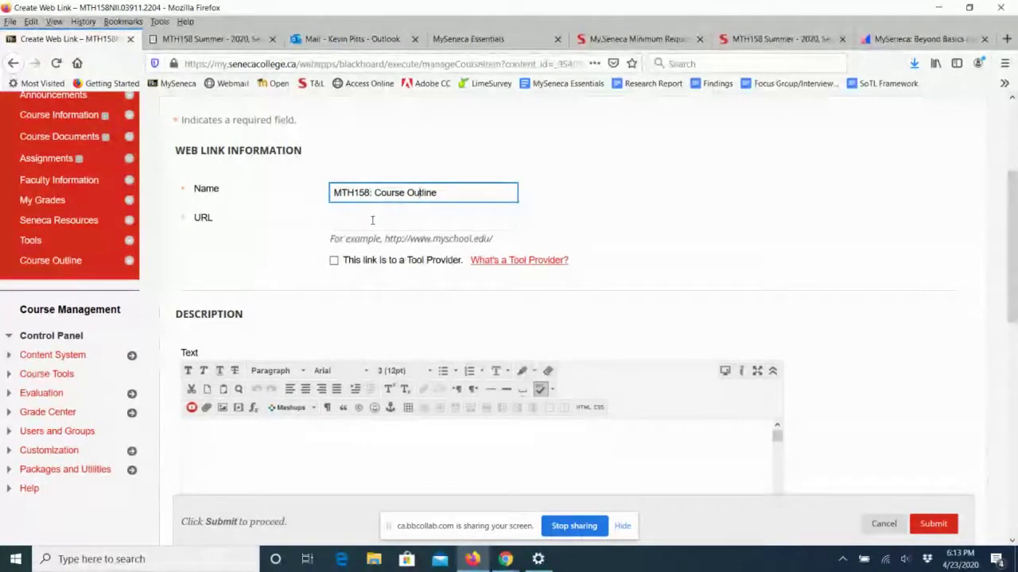
Paste the copied subject outline address into the link's URL field.
click(372, 220)
right_click(372, 222)
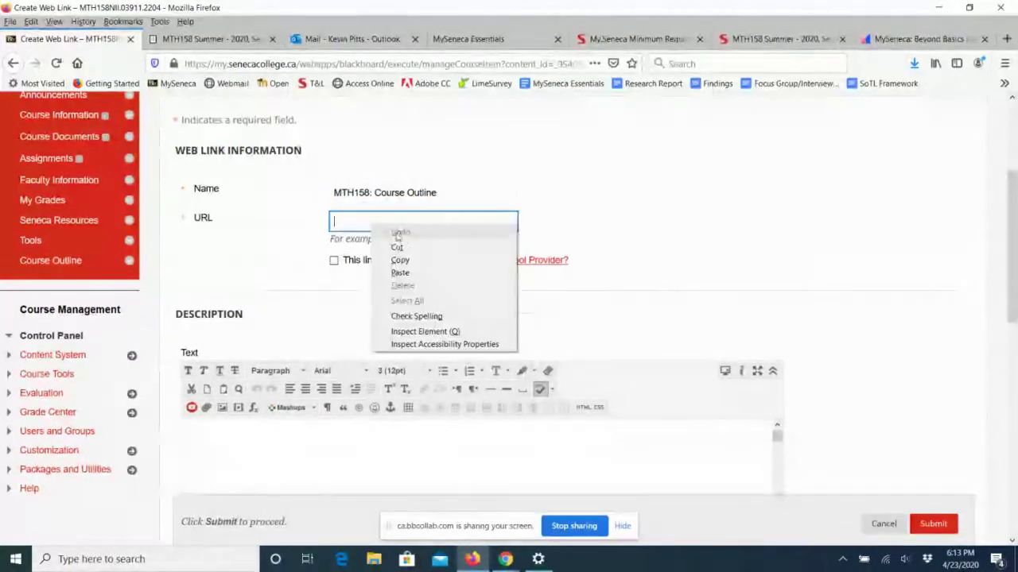
click(401, 272)
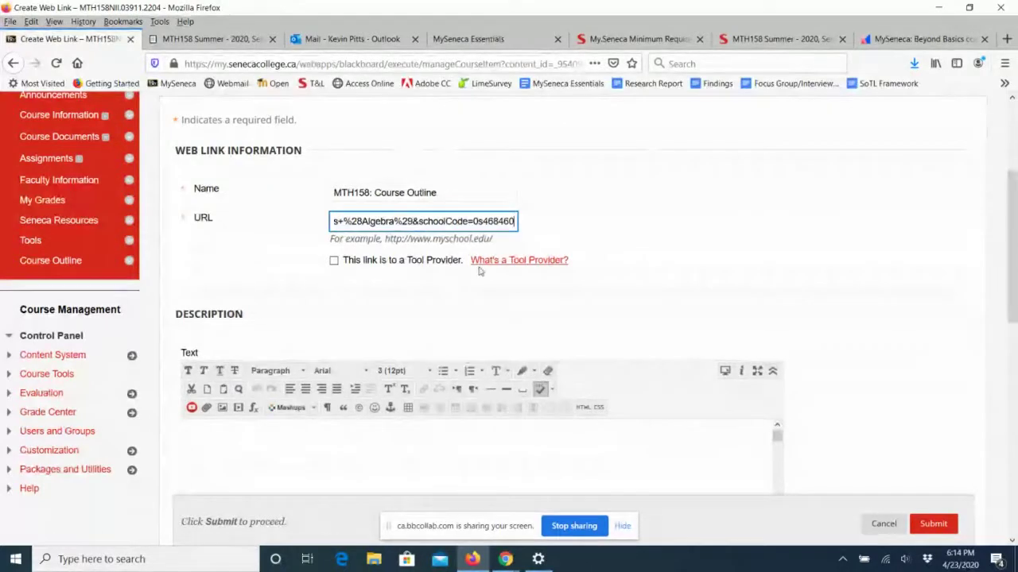
click(321, 221)
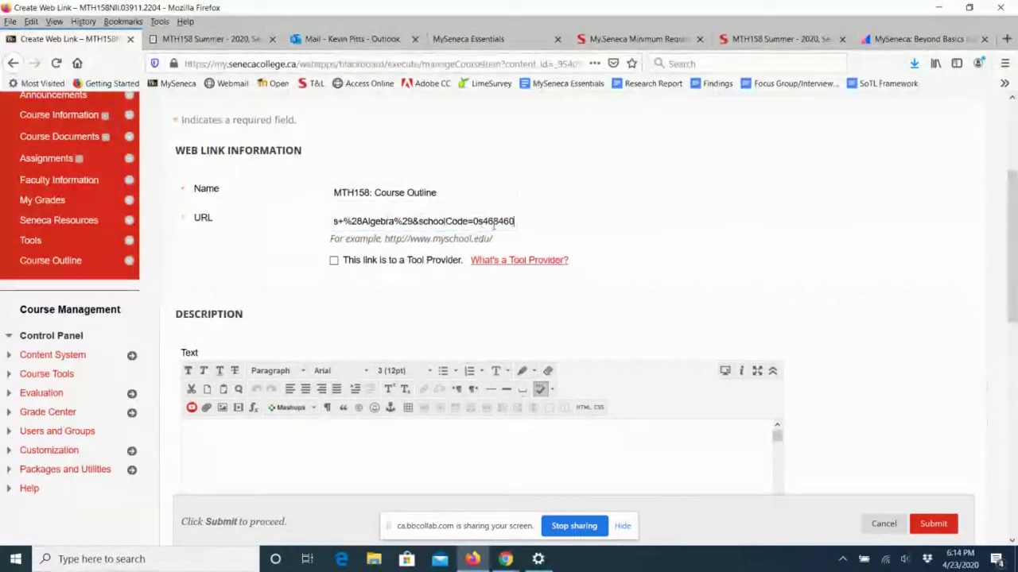
click(411, 220)
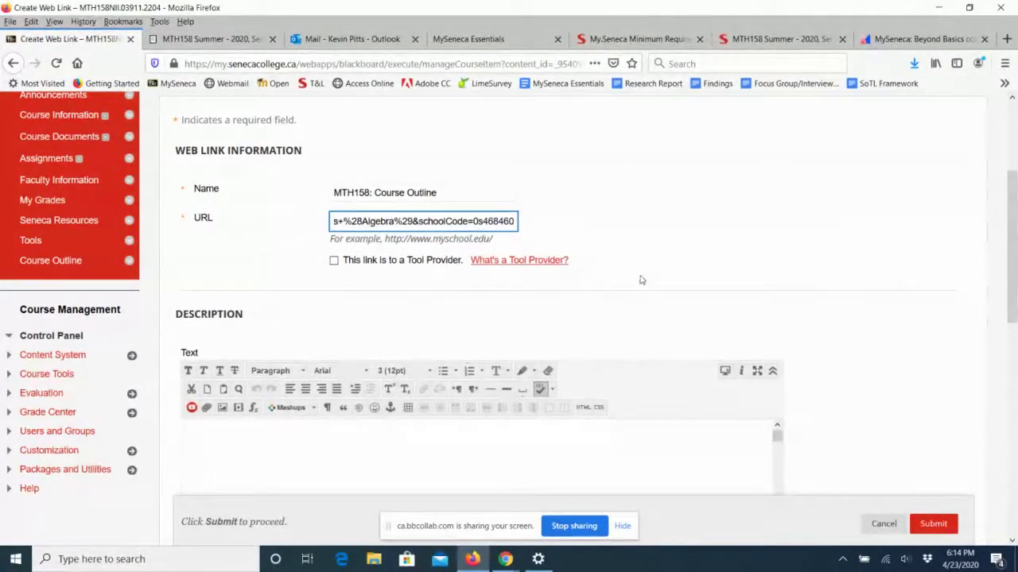
drag(440, 193, 332, 194)
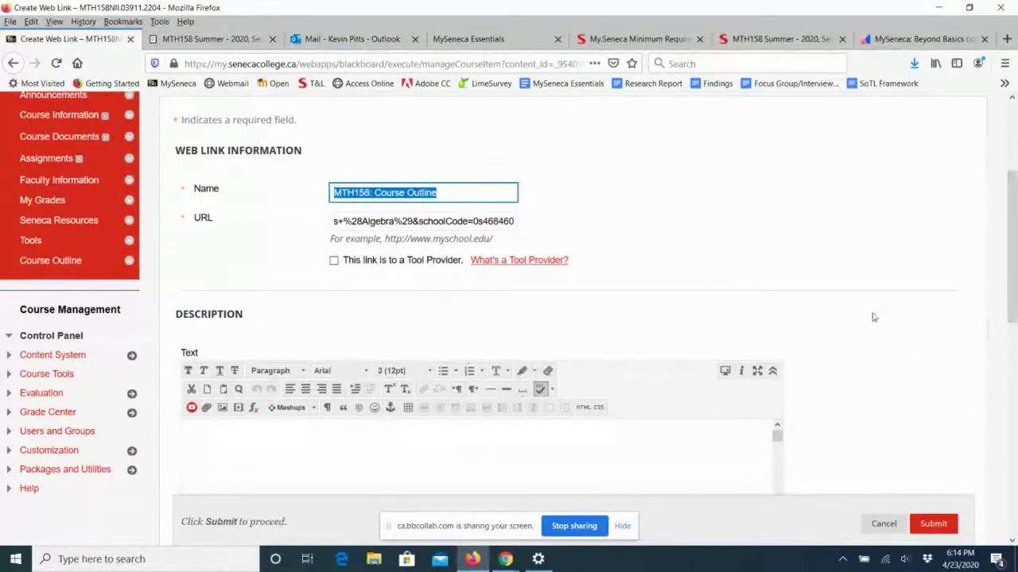
scroll(867, 312, down, 3)
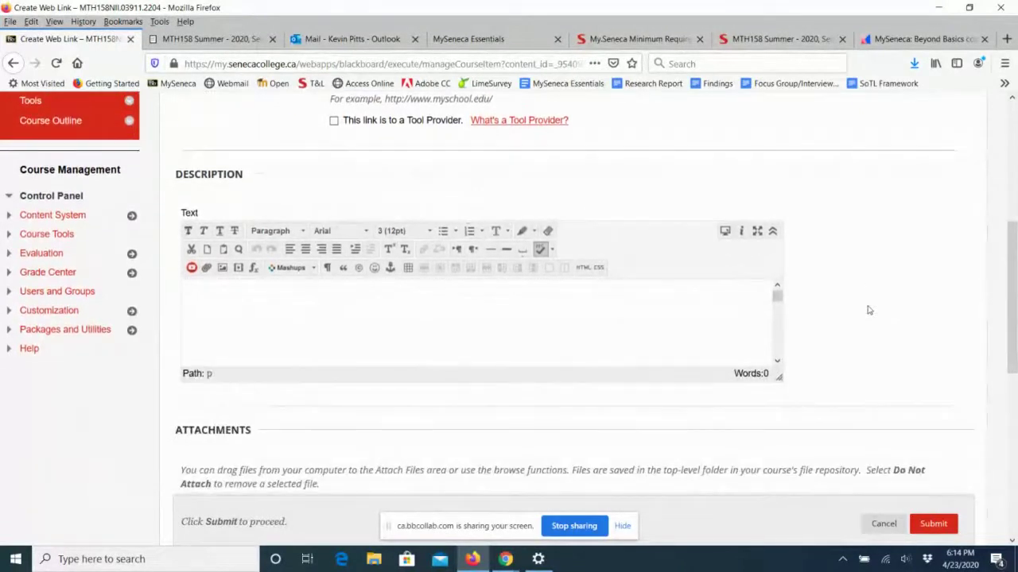
scroll(869, 310, down, 2)
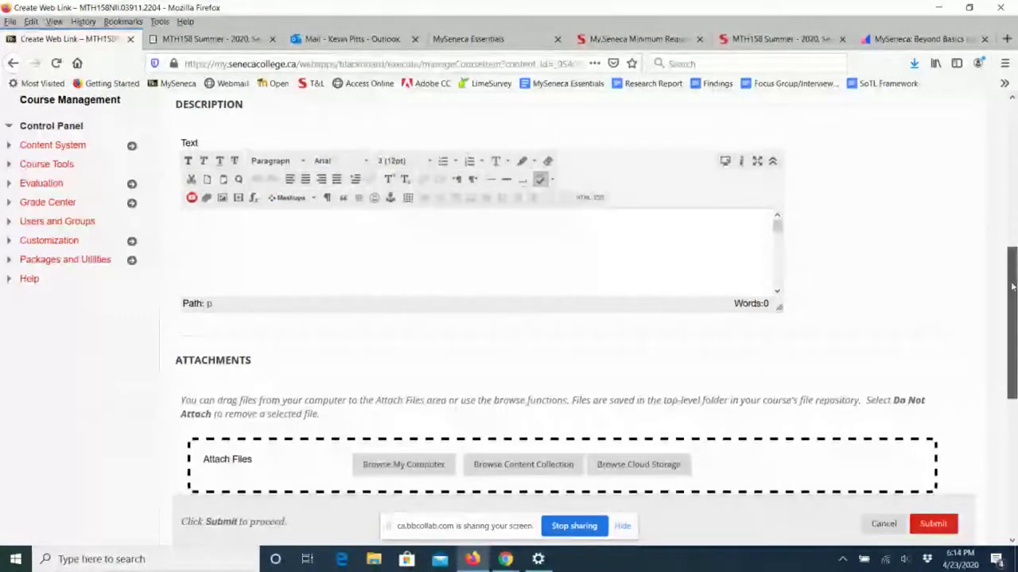
drag(1012, 287, 1011, 302)
scroll(1012, 294, down, 1)
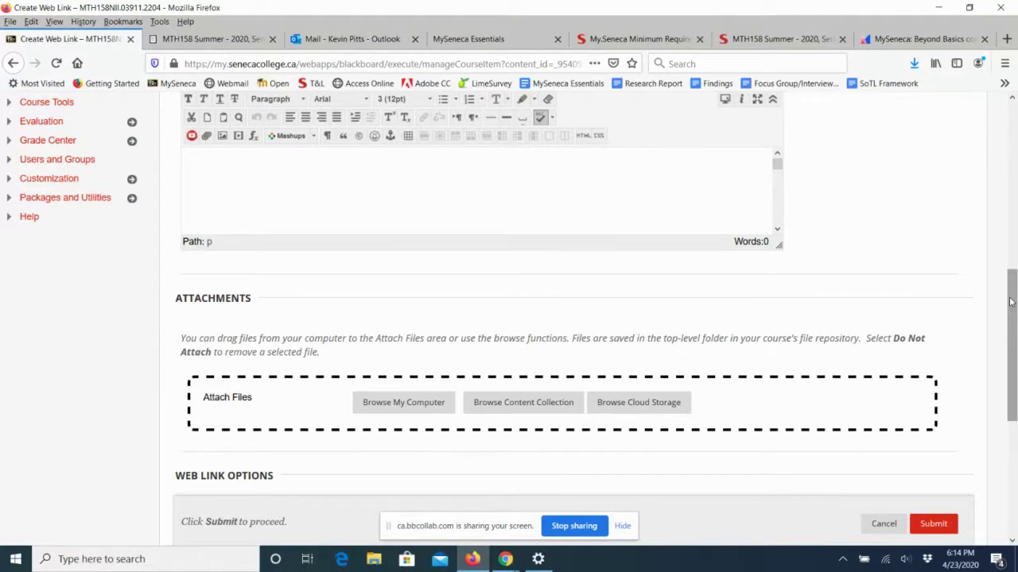
click(1010, 301)
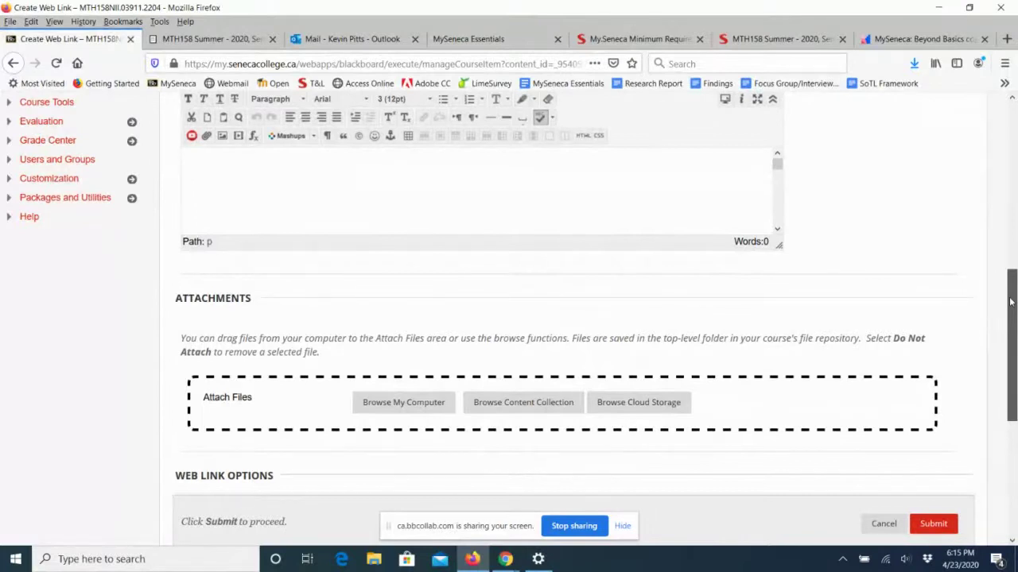
scroll(409, 300, down, 4)
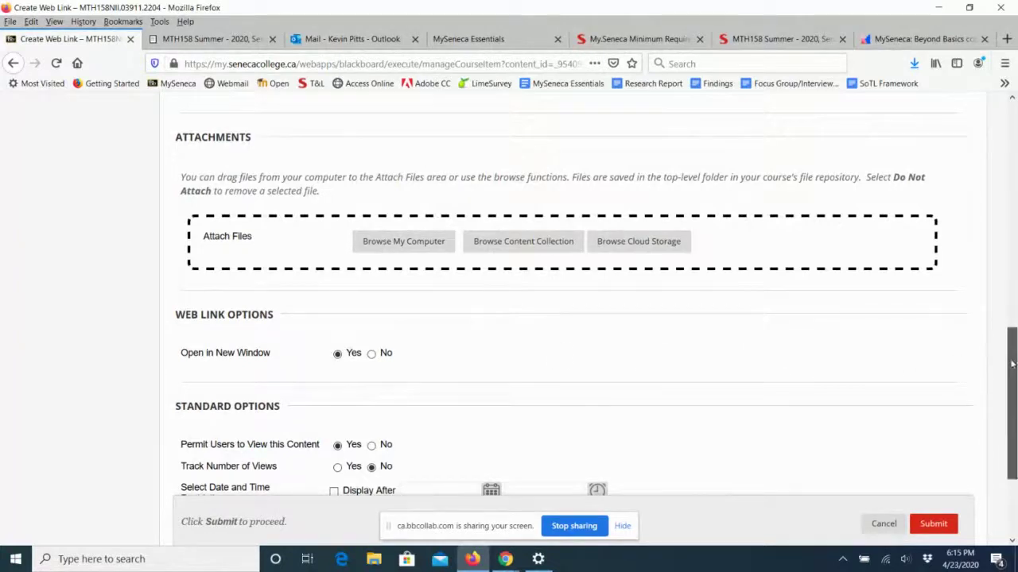
drag(1011, 359, 1012, 404)
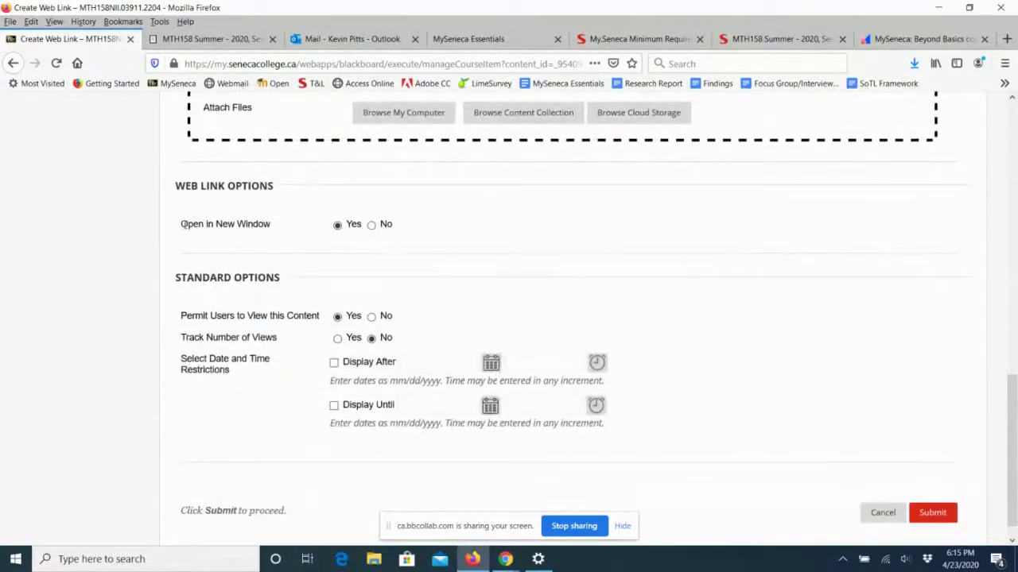
drag(181, 225, 269, 235)
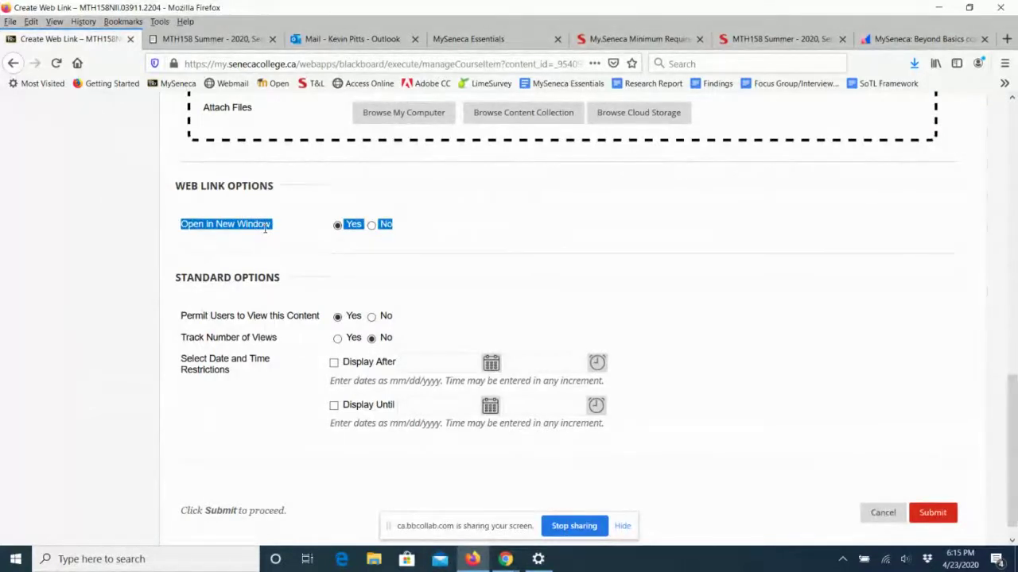
drag(186, 316, 319, 316)
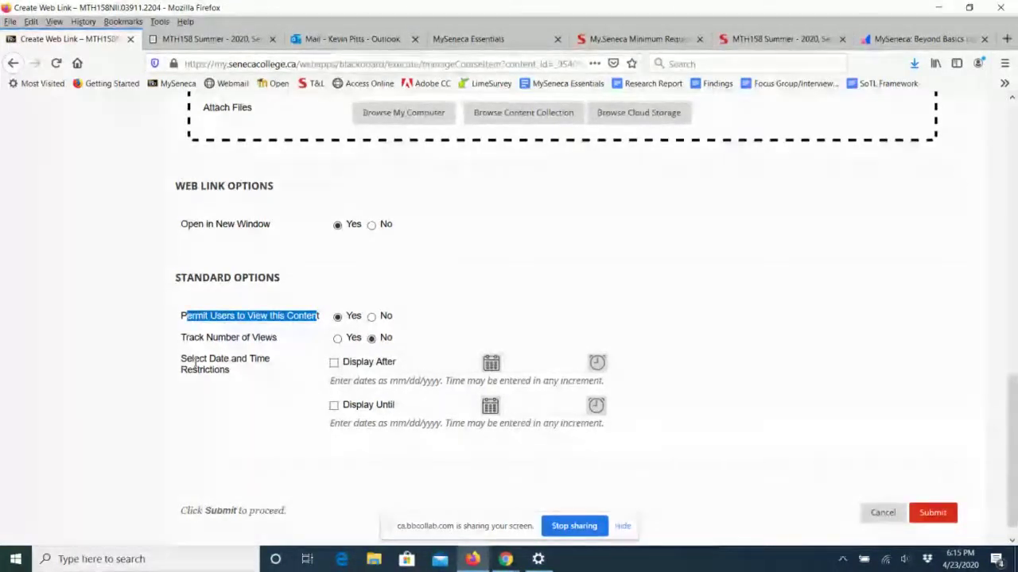
drag(192, 359, 245, 363)
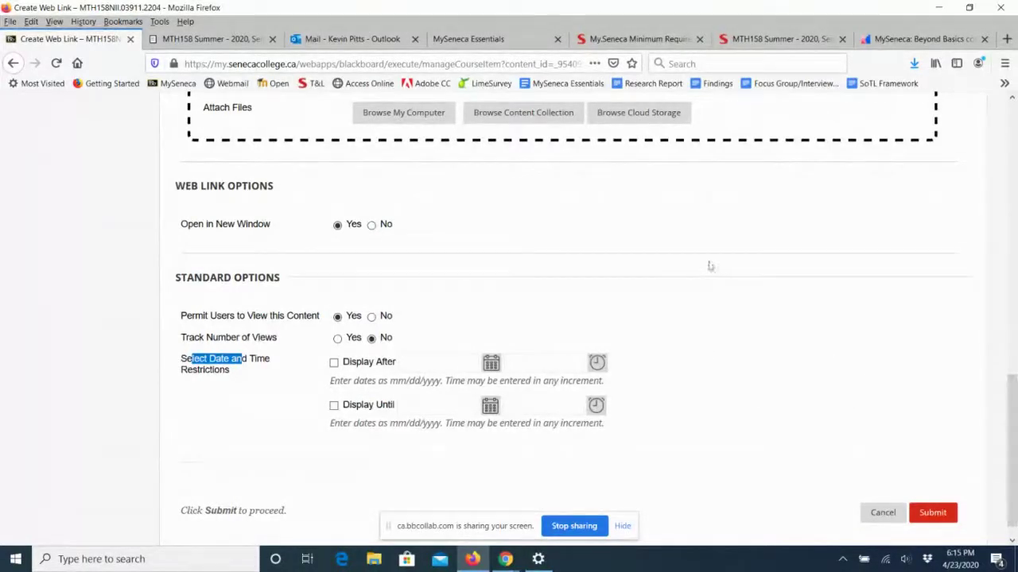
Submit the Create Web Link form to add MTH158: Course Outline to Course Information.
click(939, 519)
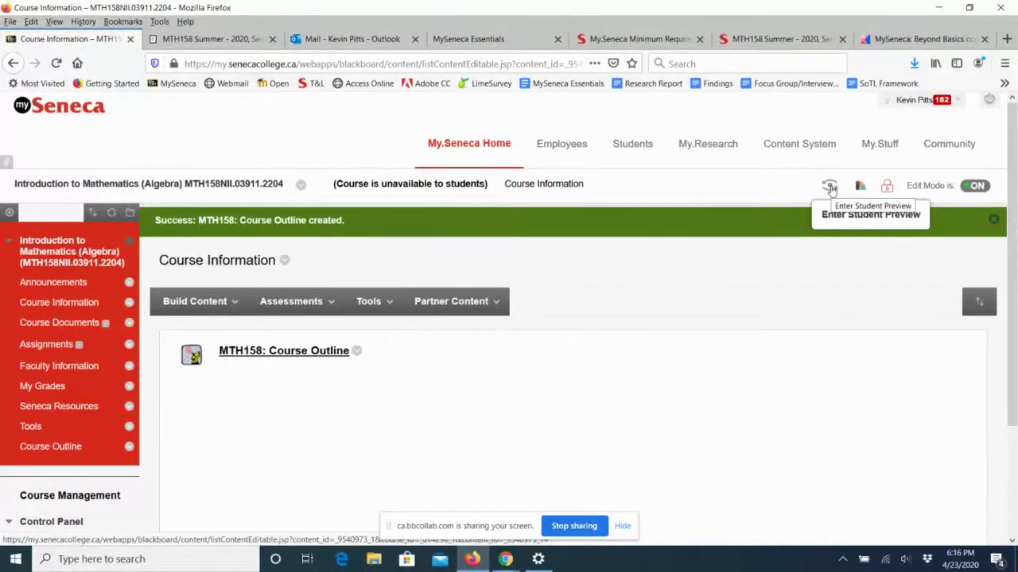
Enter Student Preview and view Course Information with the MTH158: Course Outline link.
click(830, 188)
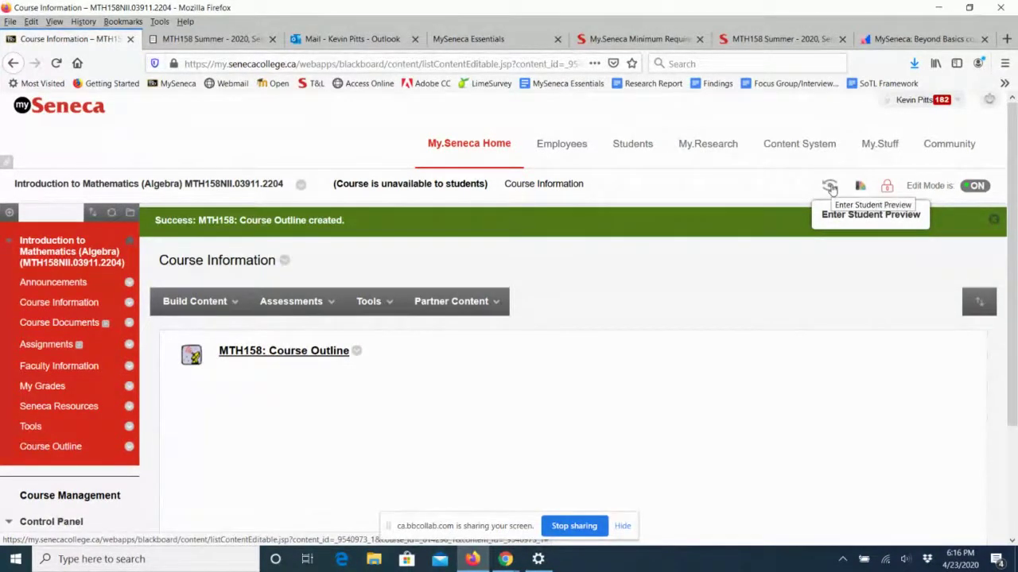
click(831, 186)
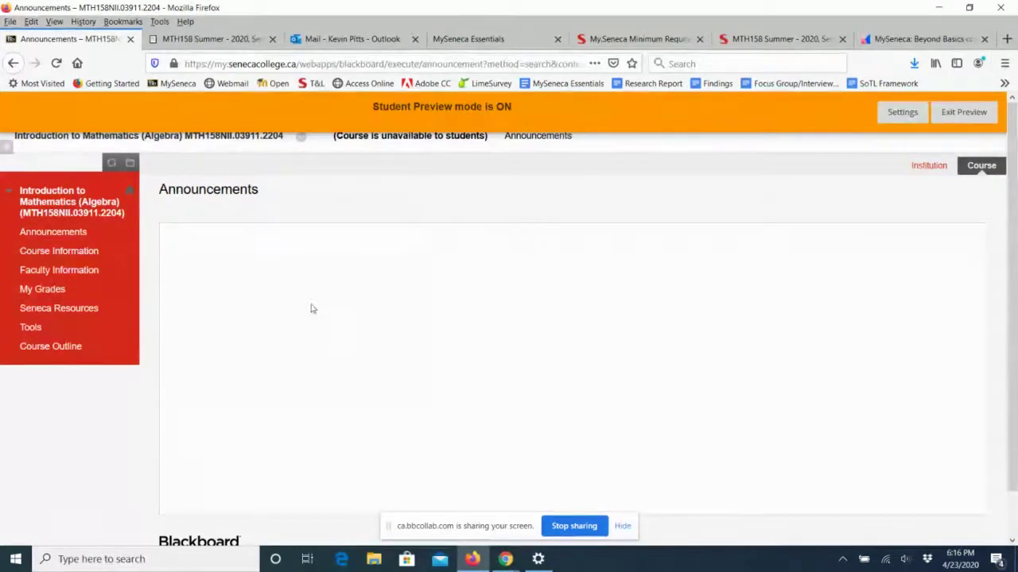
click(54, 253)
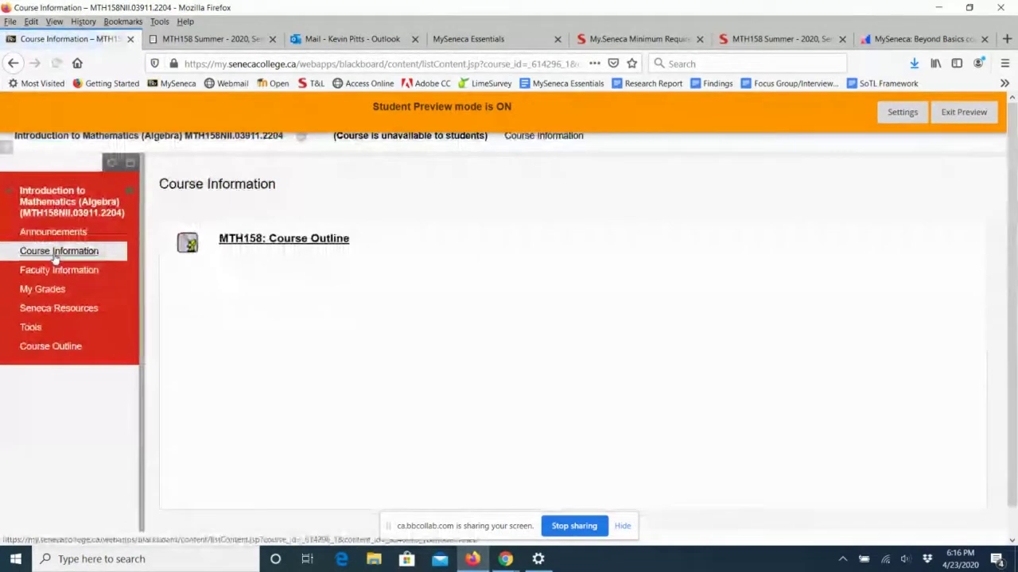
click(289, 240)
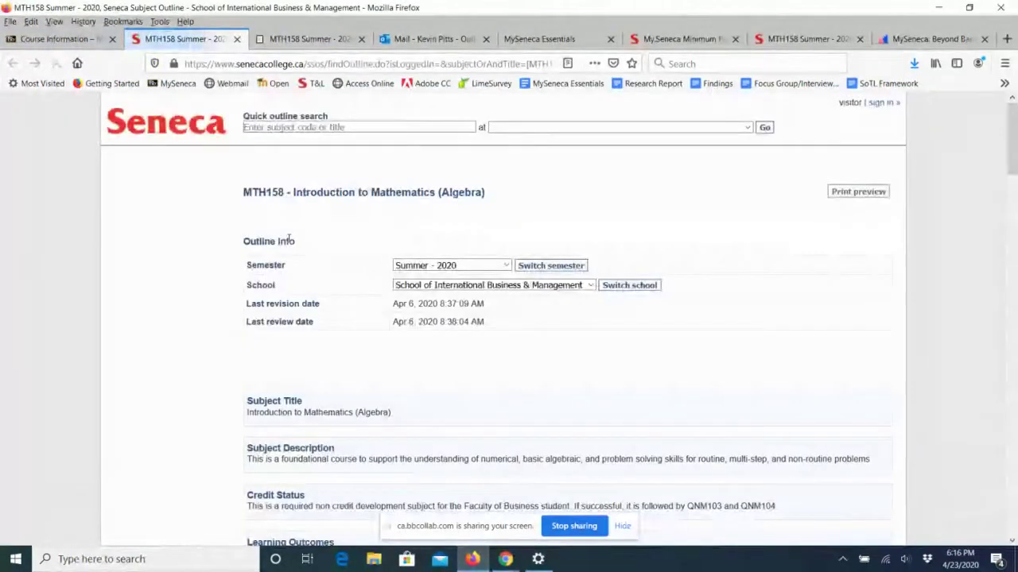
drag(258, 193, 452, 193)
click(422, 265)
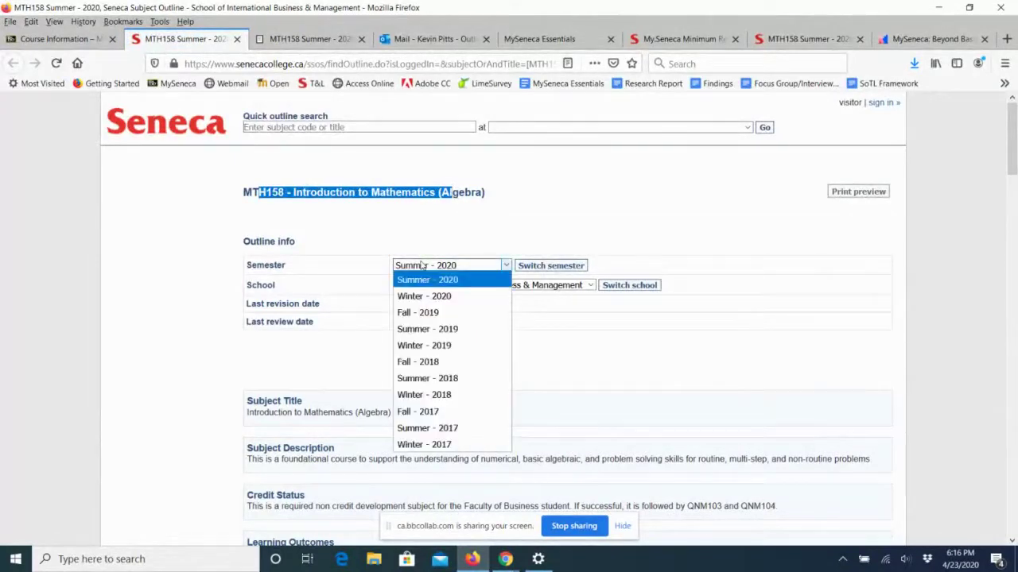
click(422, 265)
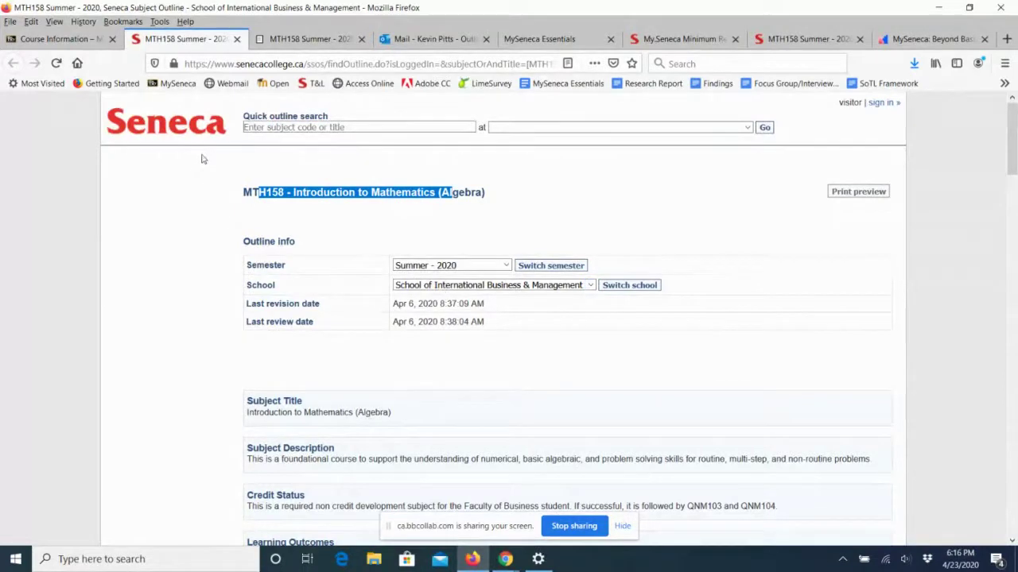
click(236, 38)
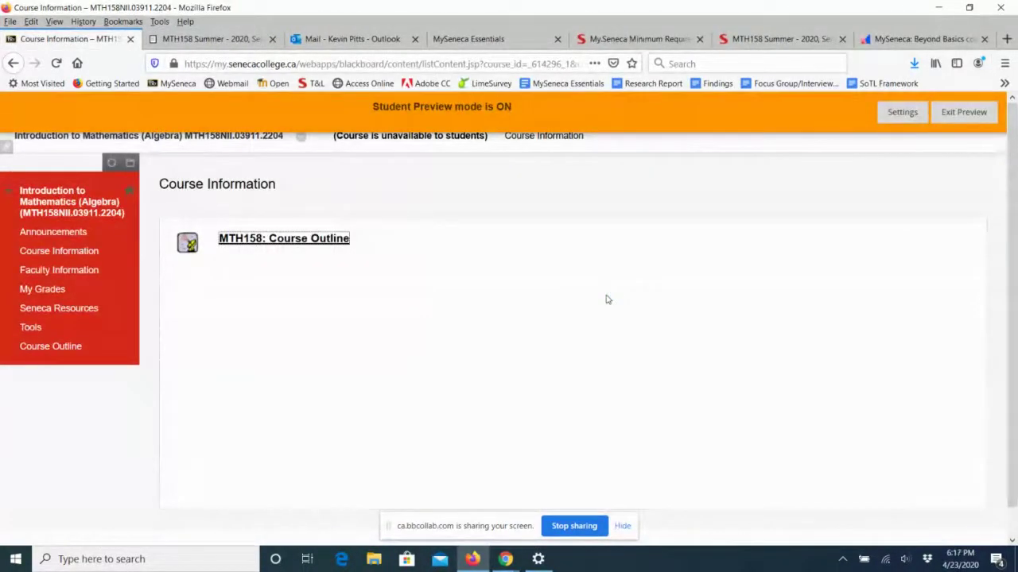
Exit Student Preview, choosing 'Keep the preview user and all data'.
click(964, 114)
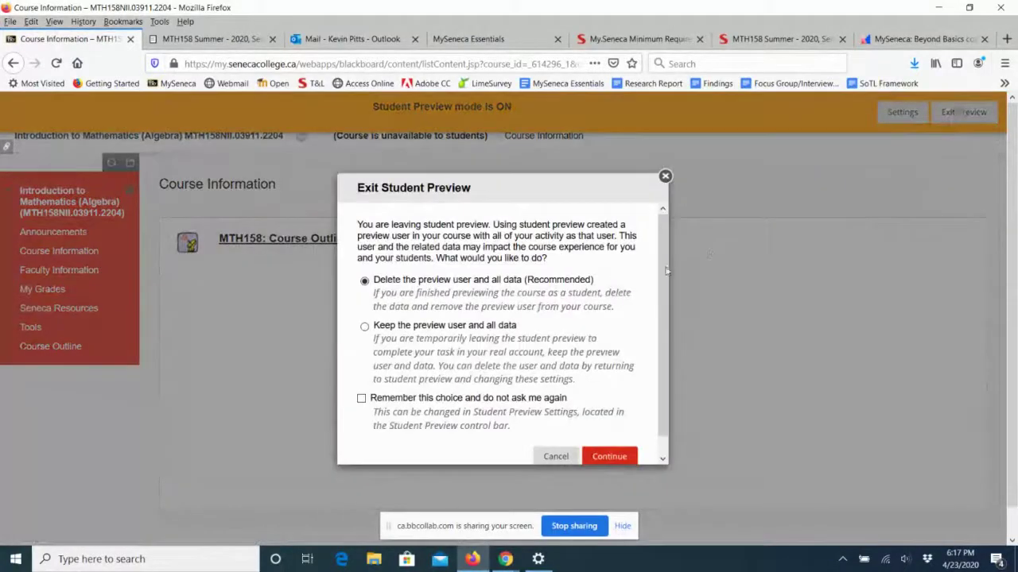
click(365, 328)
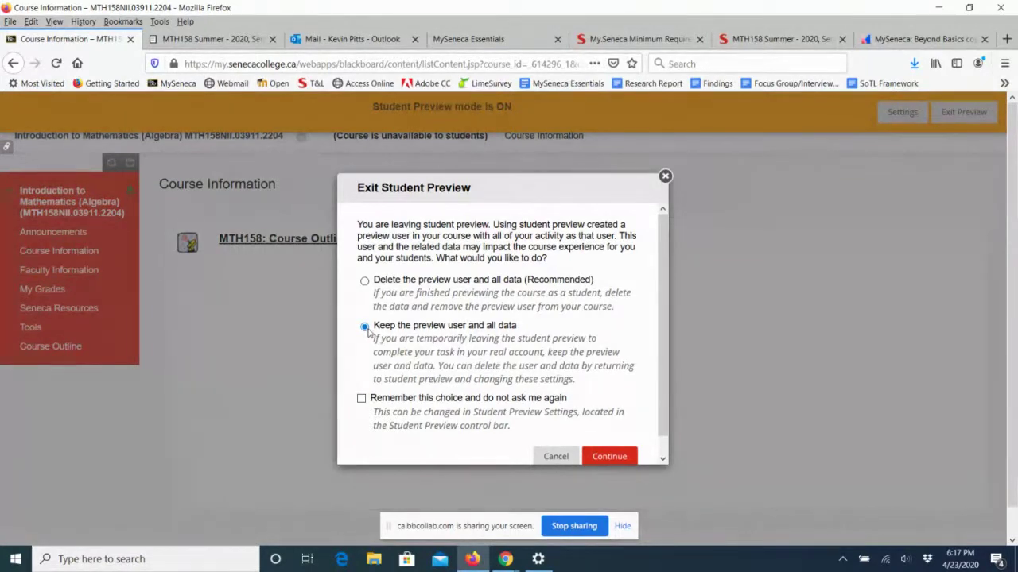
click(368, 332)
click(609, 458)
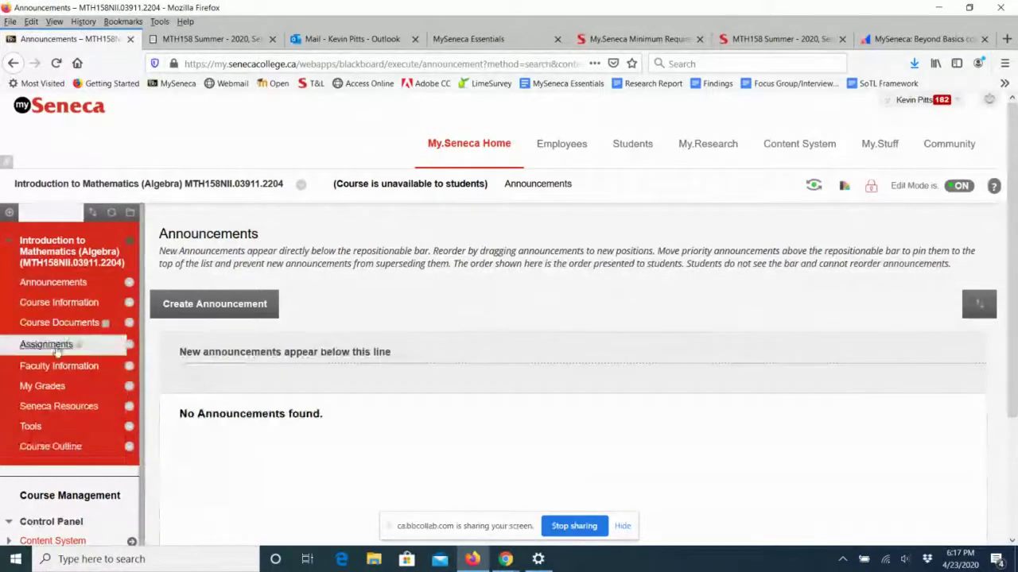
Return to Course Information and expand the Build Content menu.
click(57, 306)
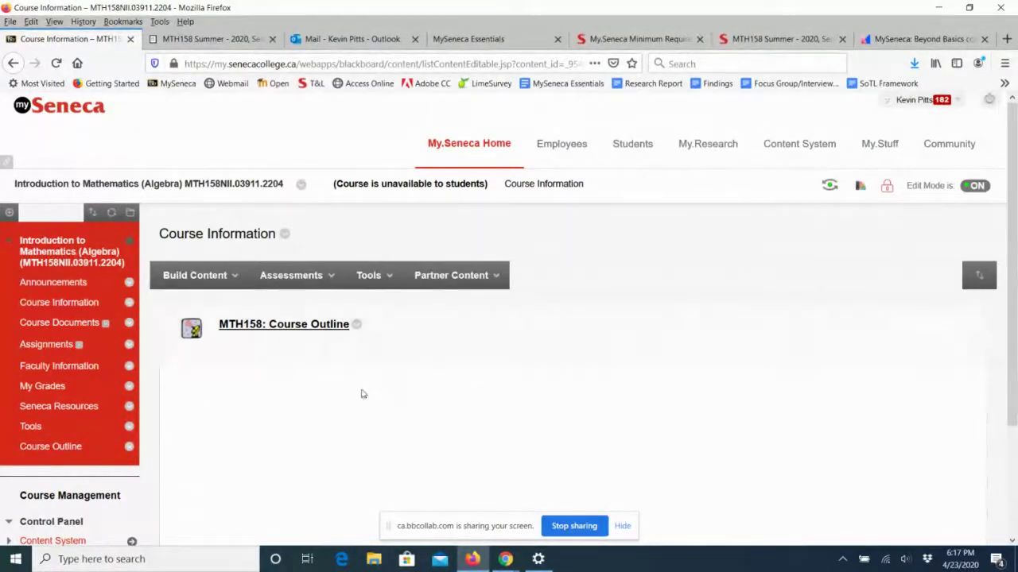
click(200, 278)
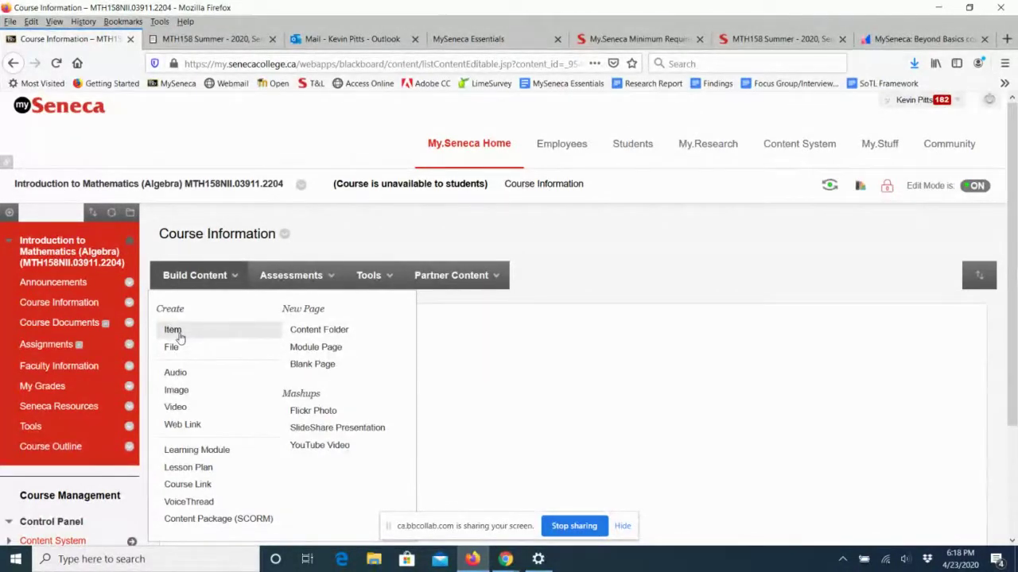
Start a new content item named 'MTH158: Weekly Schedule'.
click(173, 330)
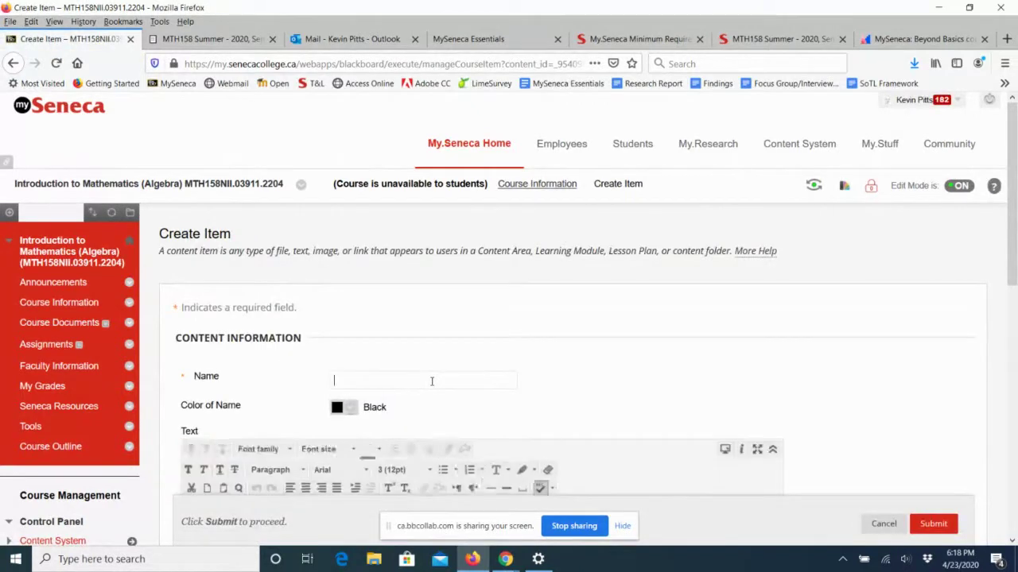
text(MTH158)
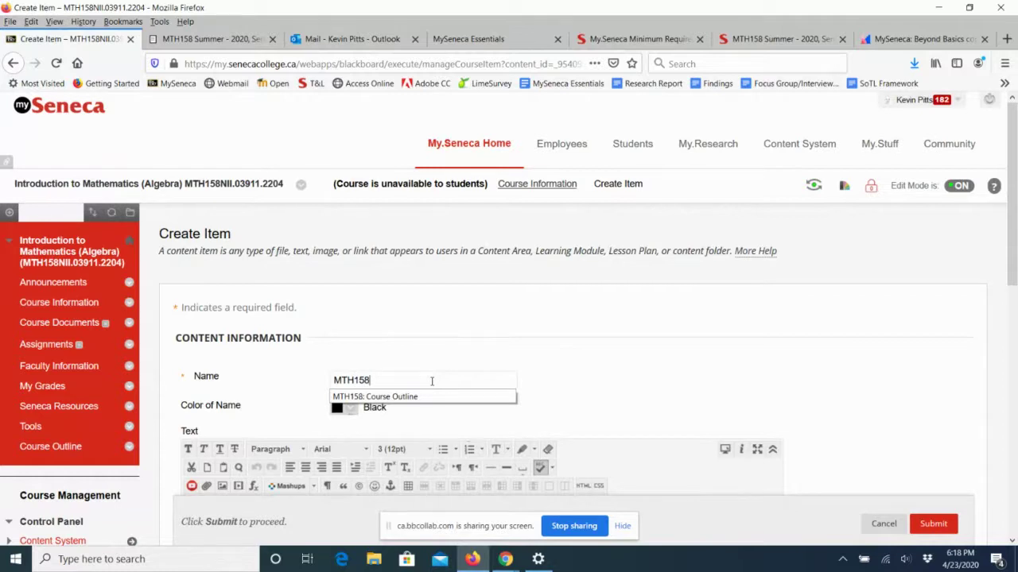
text(:)
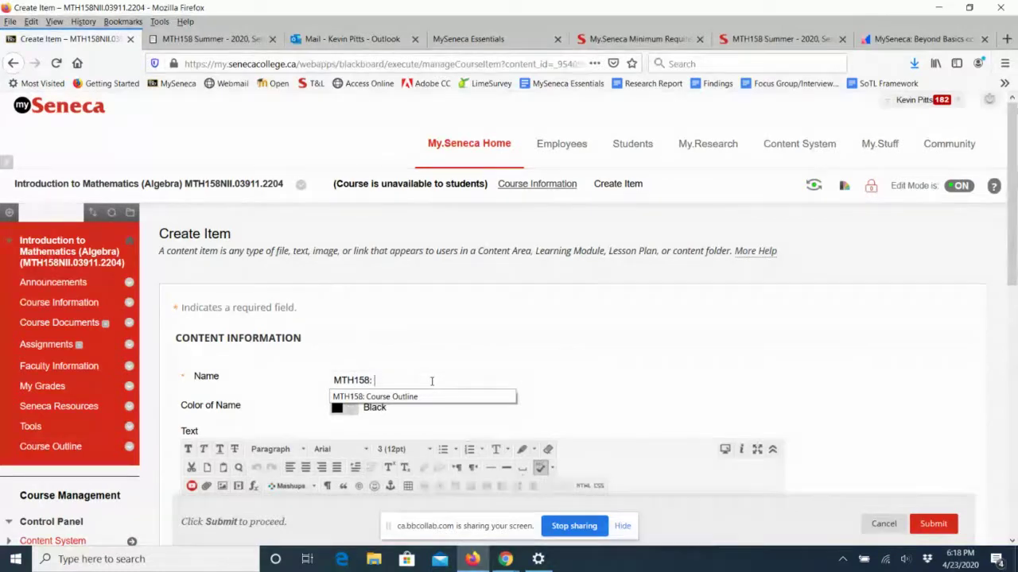
text( Weekly Schedule)
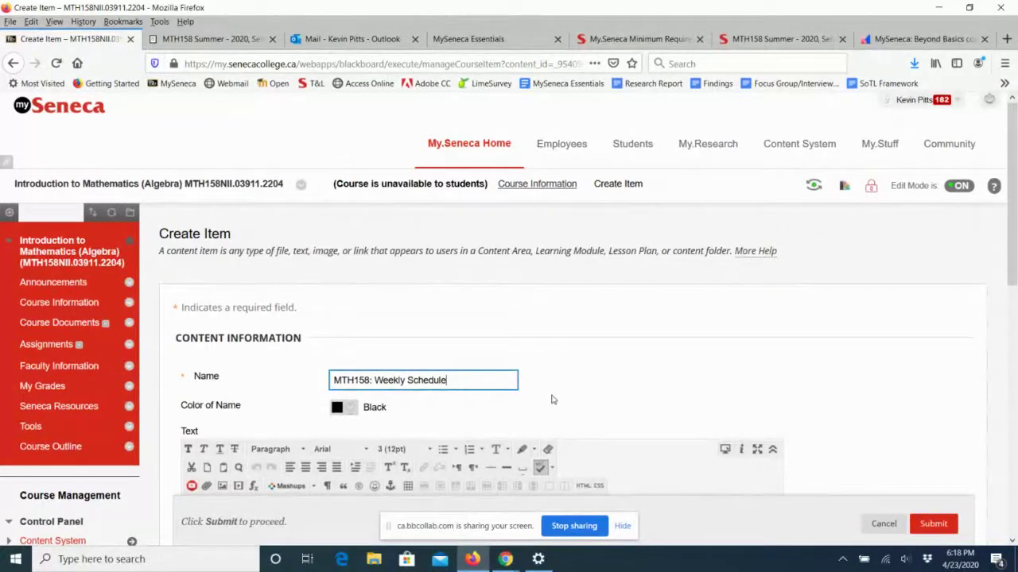
scroll(612, 344, down, 3)
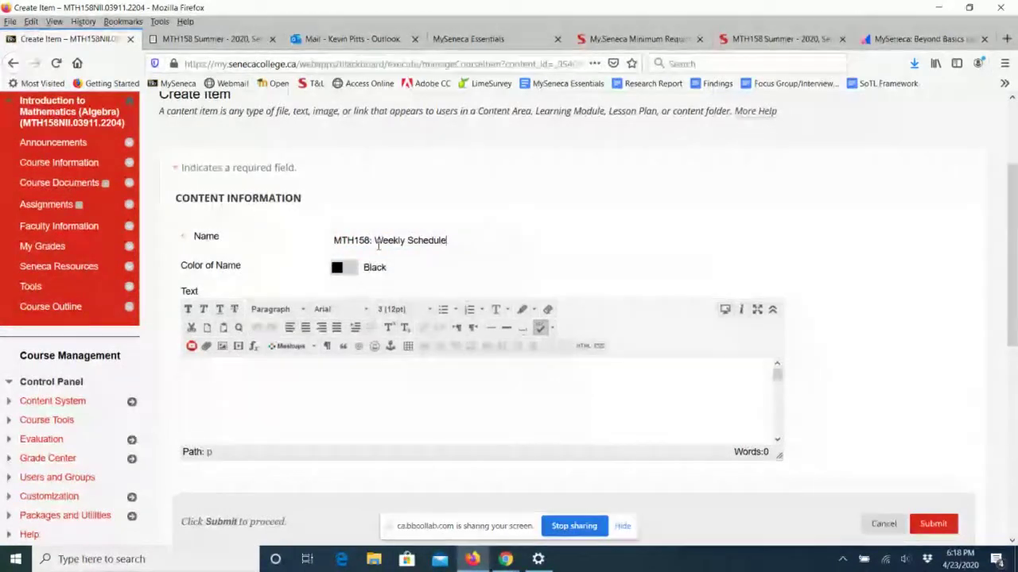
click(468, 239)
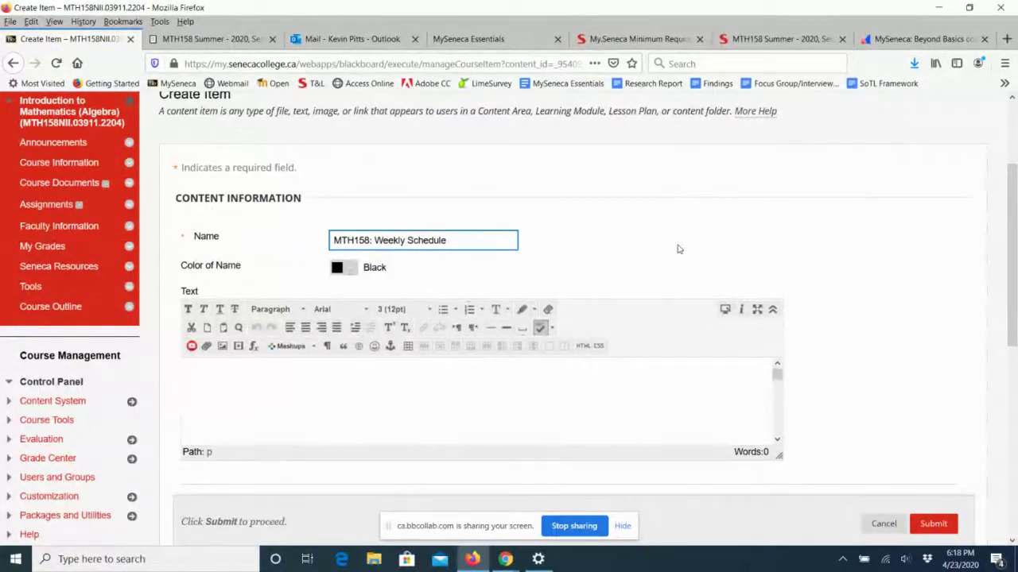
scroll(678, 248, down, 2)
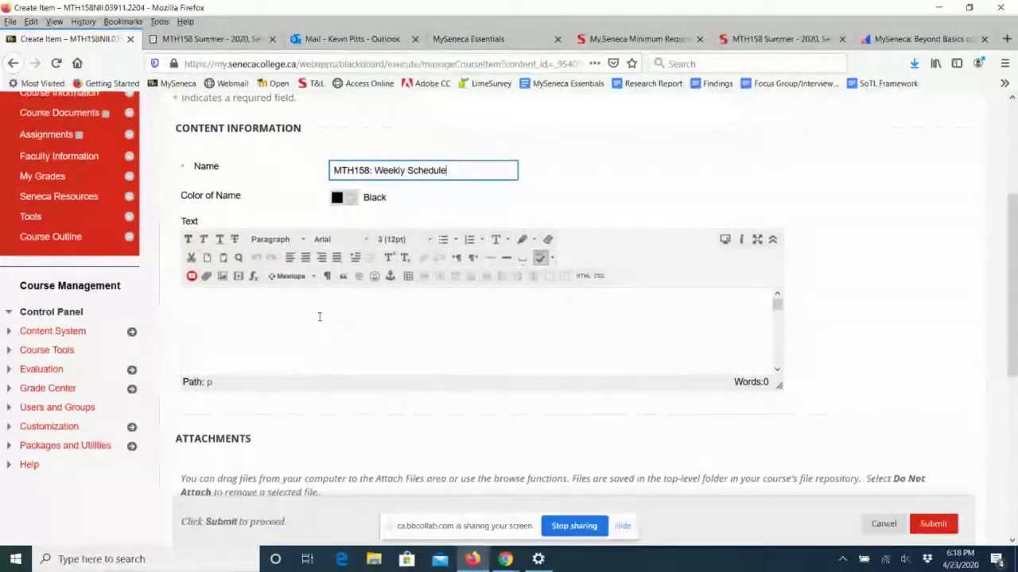
scroll(907, 319, down, 2)
scroll(906, 318, down, 4)
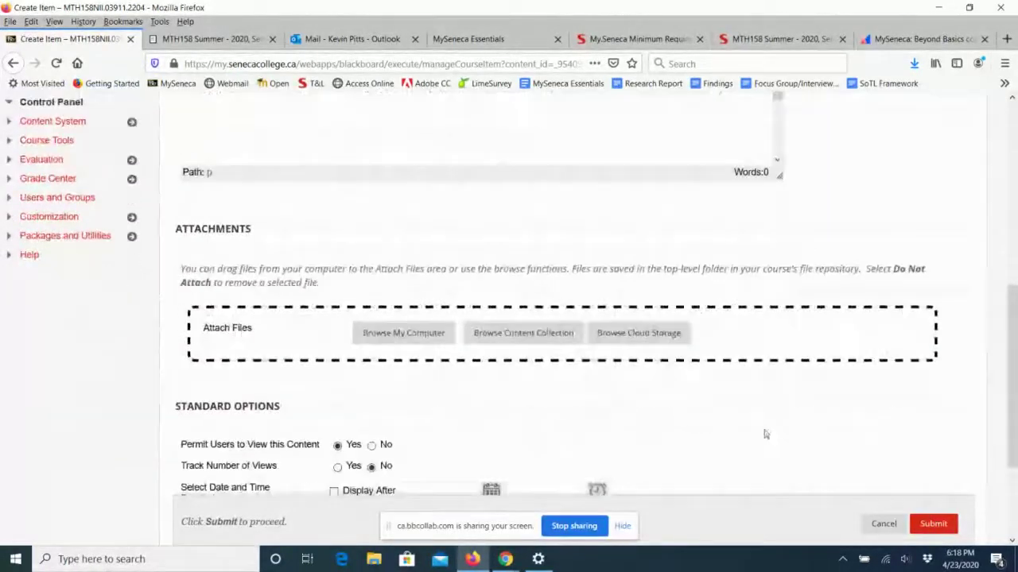
Attach MTH158-Summer-2020-Course-Addendum.pdf from Desktop > Bb Webinar > MySeneca-Basics.
click(403, 339)
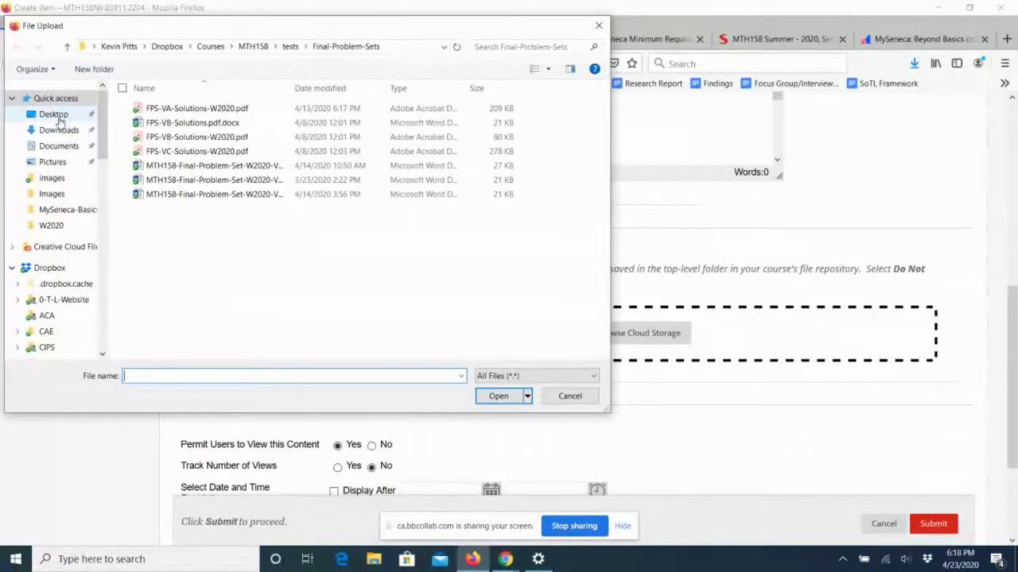
click(53, 114)
double_click(156, 165)
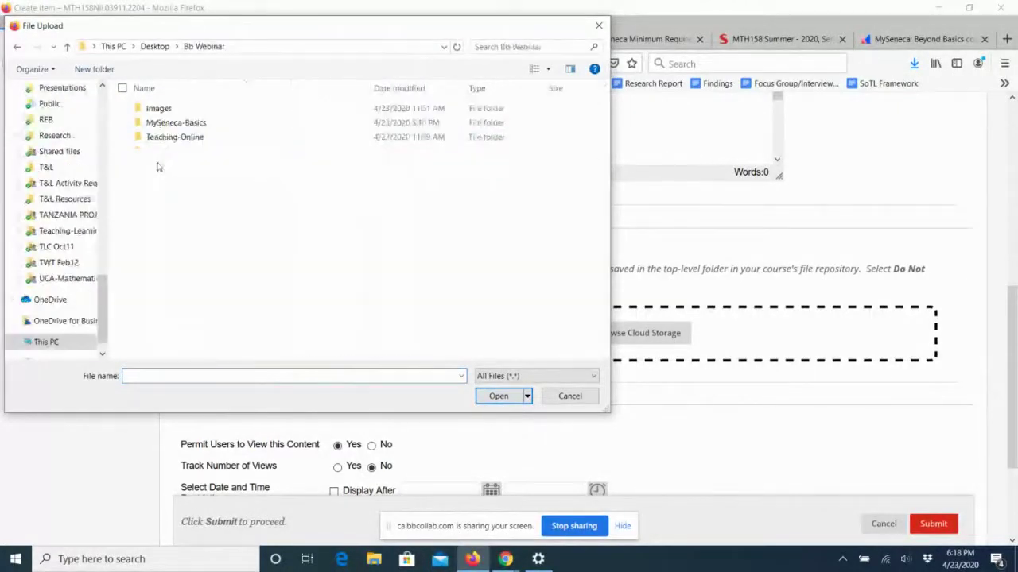
double_click(167, 123)
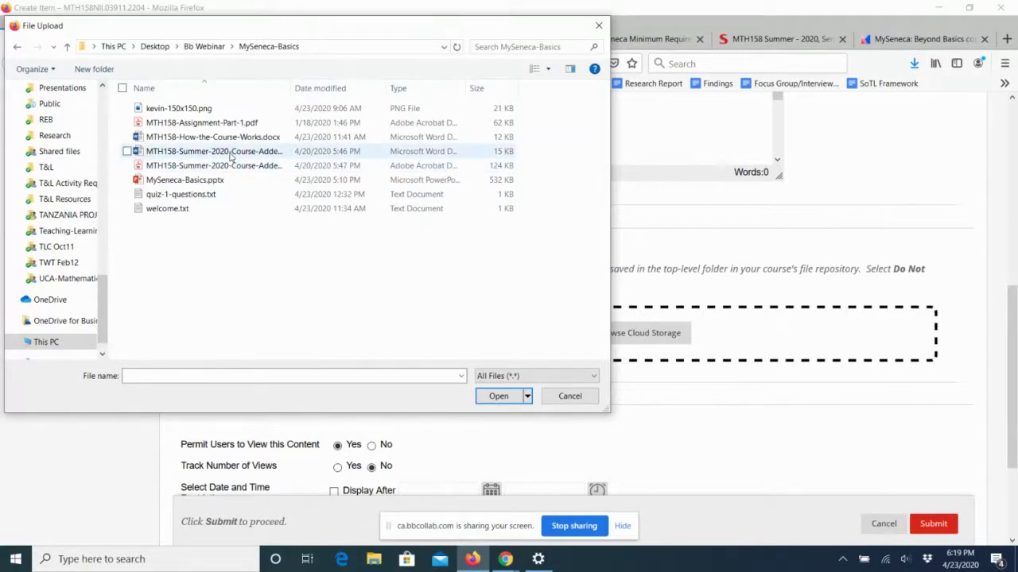
click(231, 167)
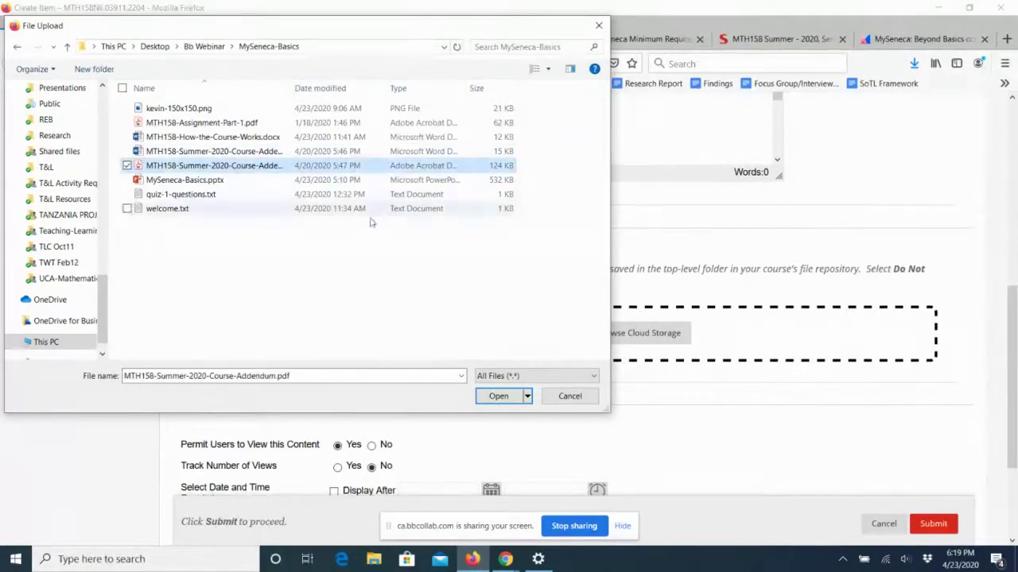
click(498, 396)
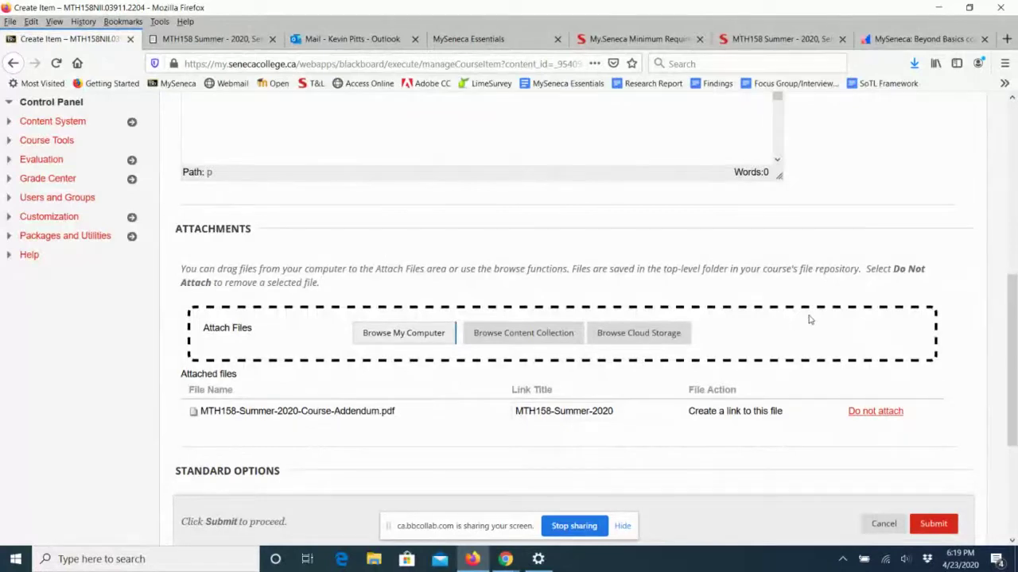
scroll(809, 318, down, 5)
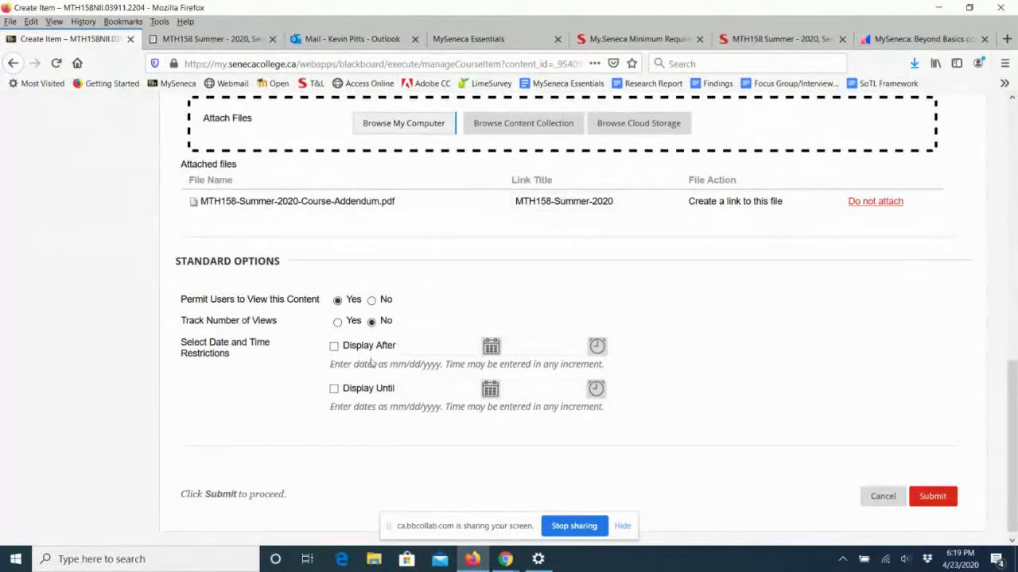
Submit the item and review MTH158: Weekly Schedule with its PDF in Course Information.
click(930, 499)
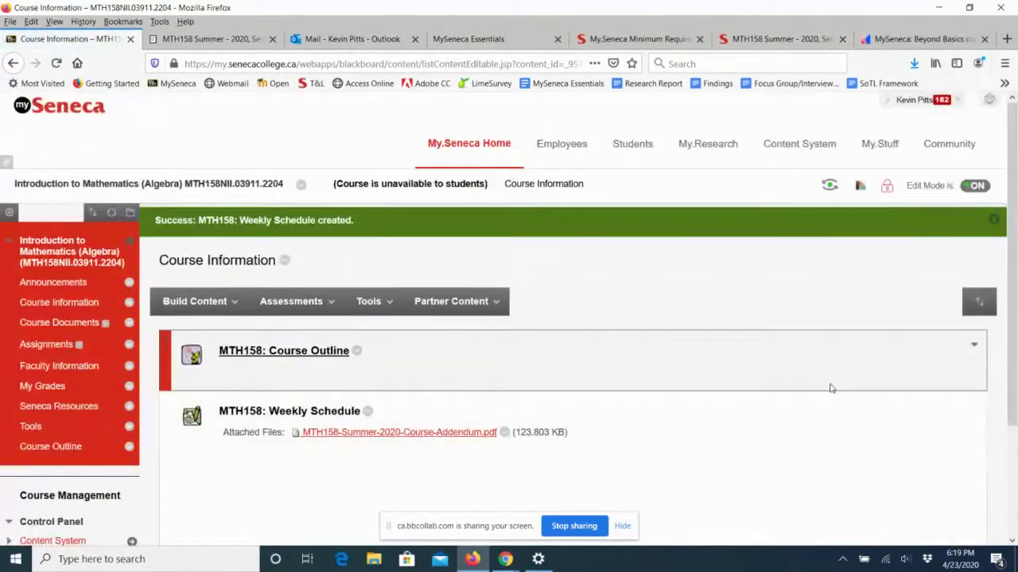
scroll(831, 388, down, 2)
scroll(831, 388, down, 2)
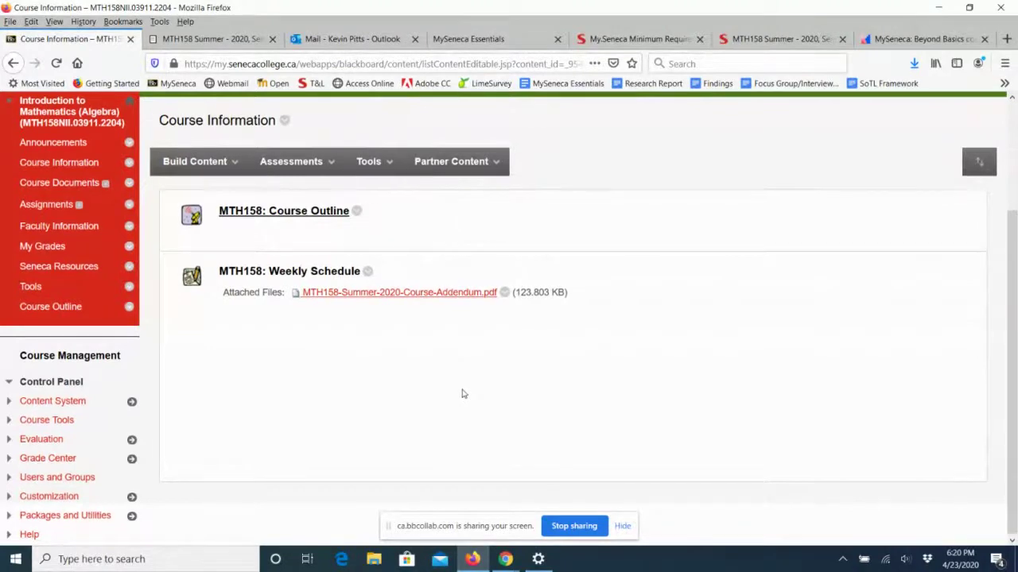
scroll(464, 394, up, 2)
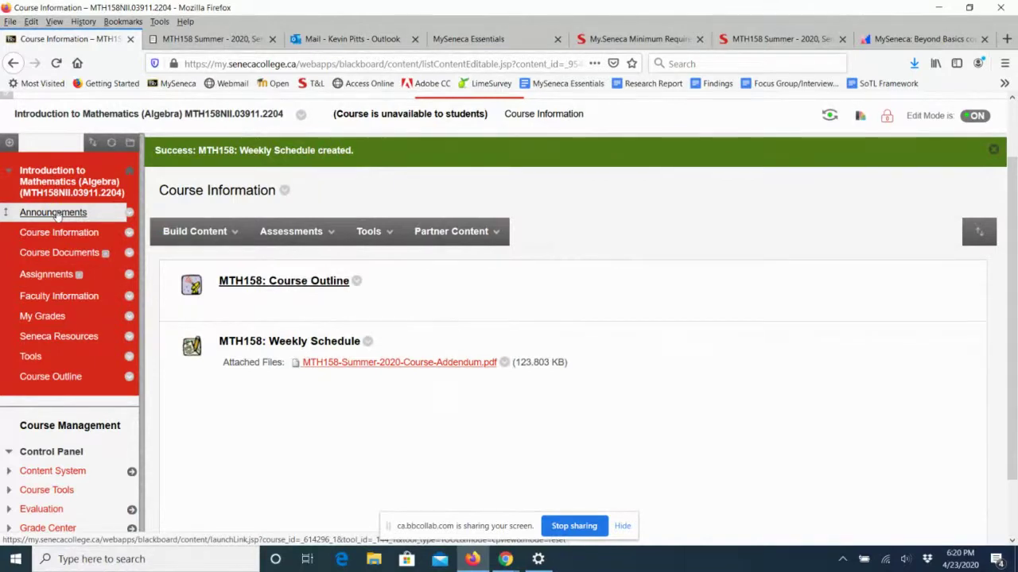
From the Announcements page, create an announcement with the subject 'Welcome'.
click(57, 216)
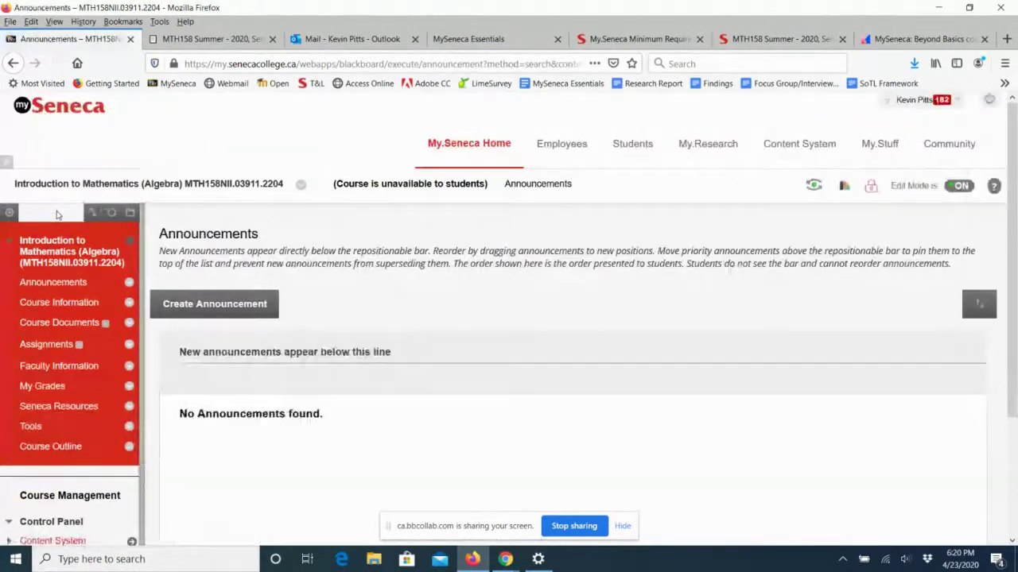
scroll(642, 263, down, 2)
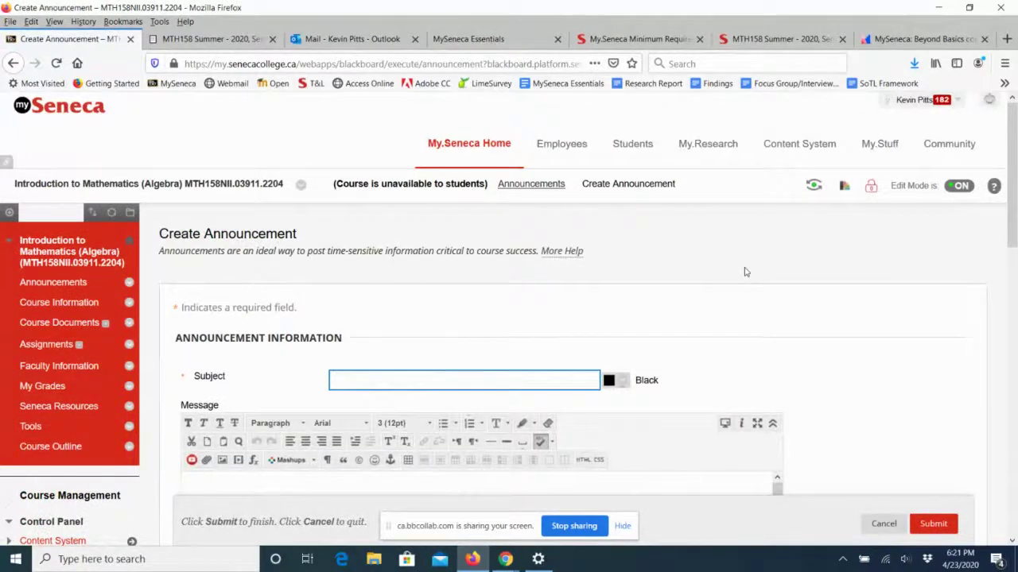
scroll(745, 272, down, 3)
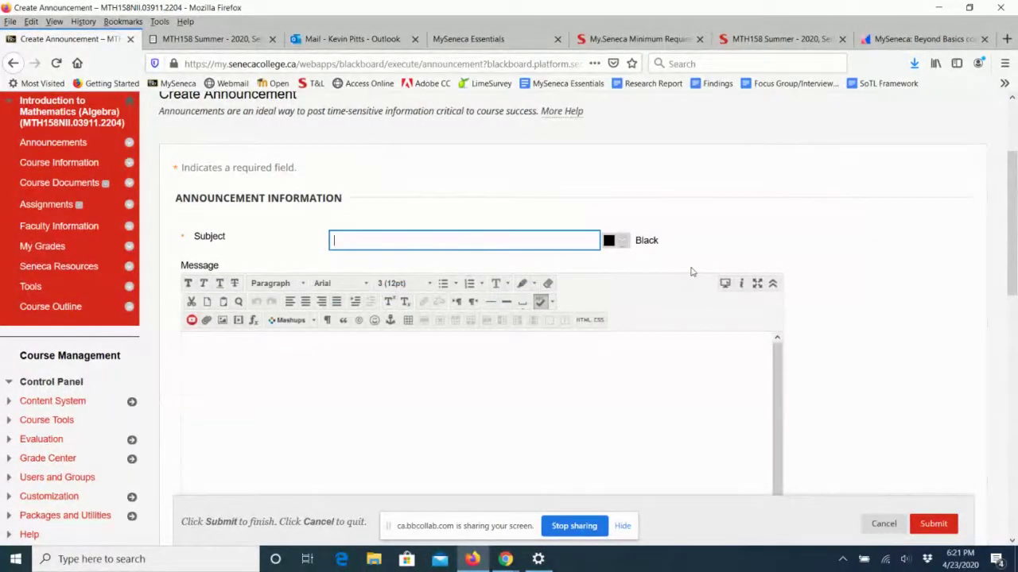
text(Welcome)
scroll(927, 254, down, 3)
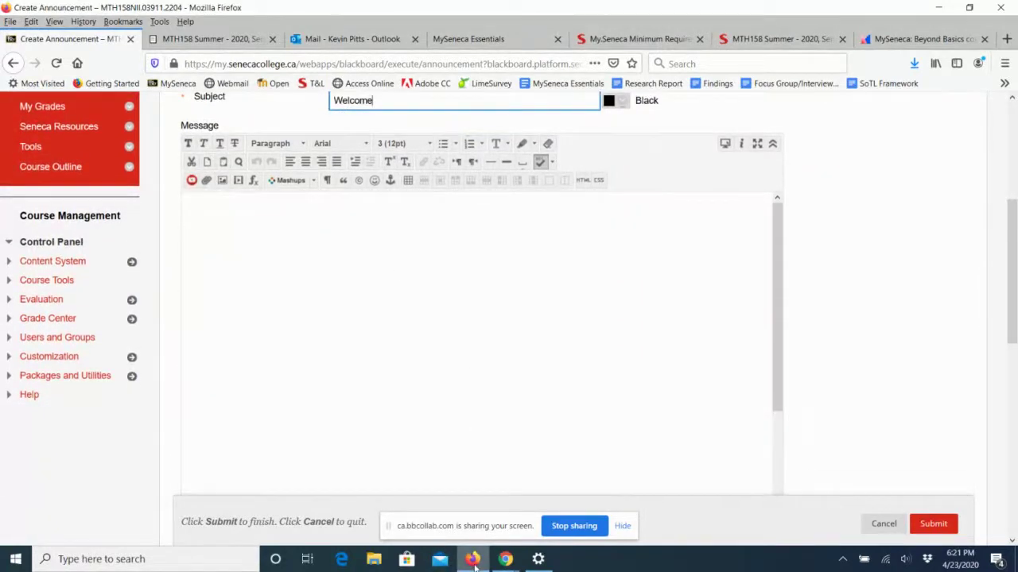
mouse_move(460, 566)
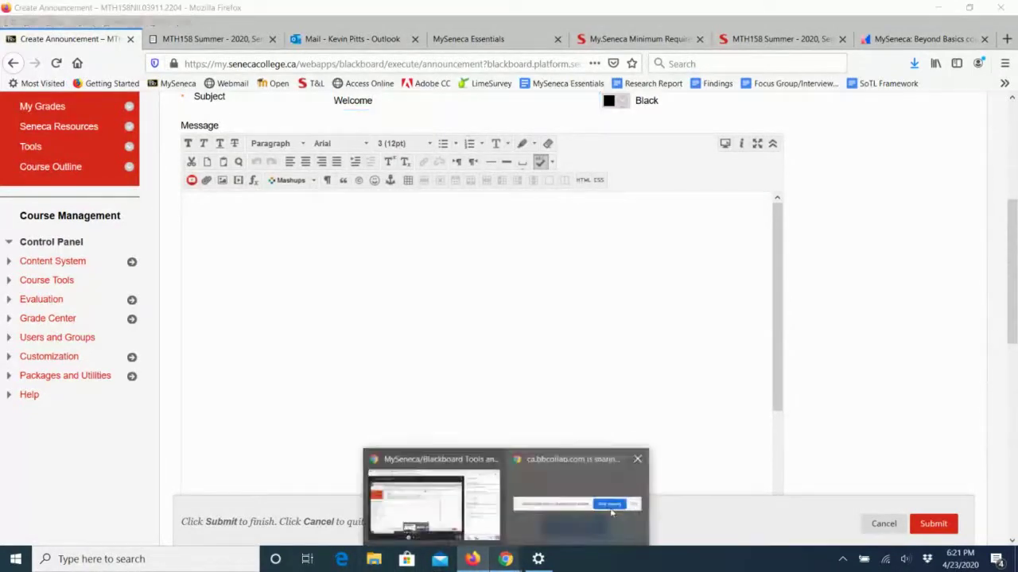
Open welcome.txt from Desktop > Bb Webinar > MySeneca-Basics in Notepad.
click(374, 559)
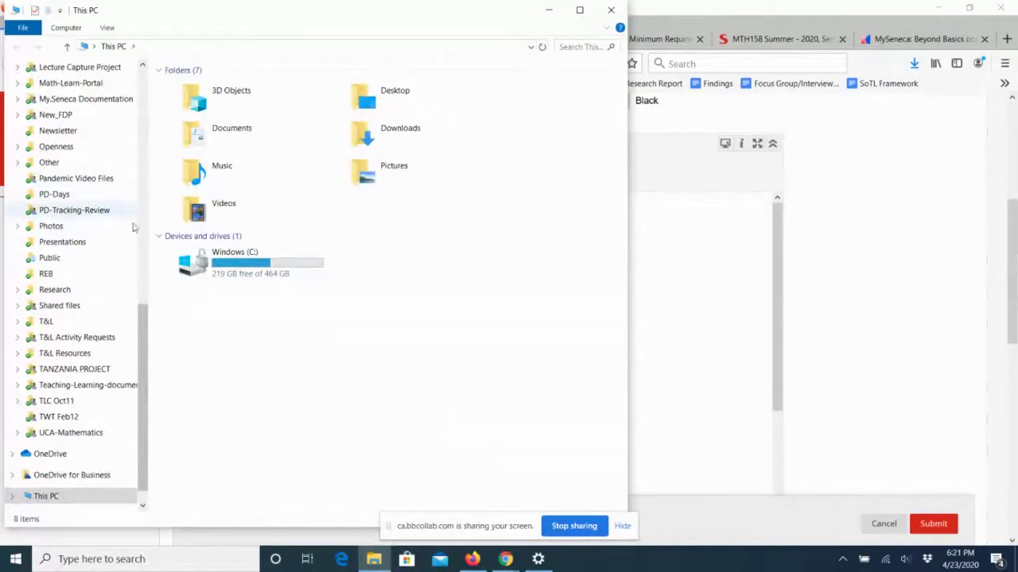
drag(143, 318, 147, 74)
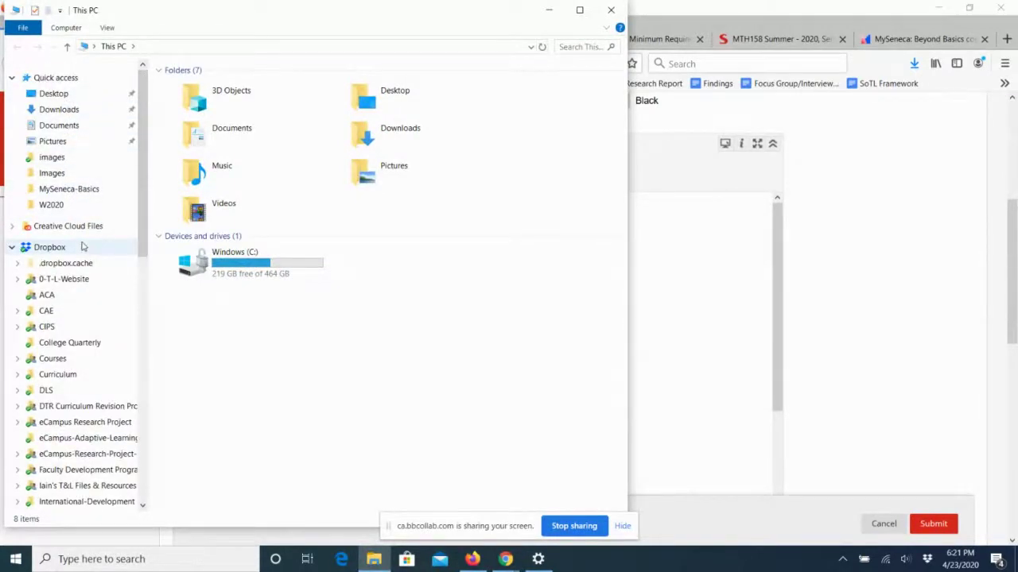
click(46, 94)
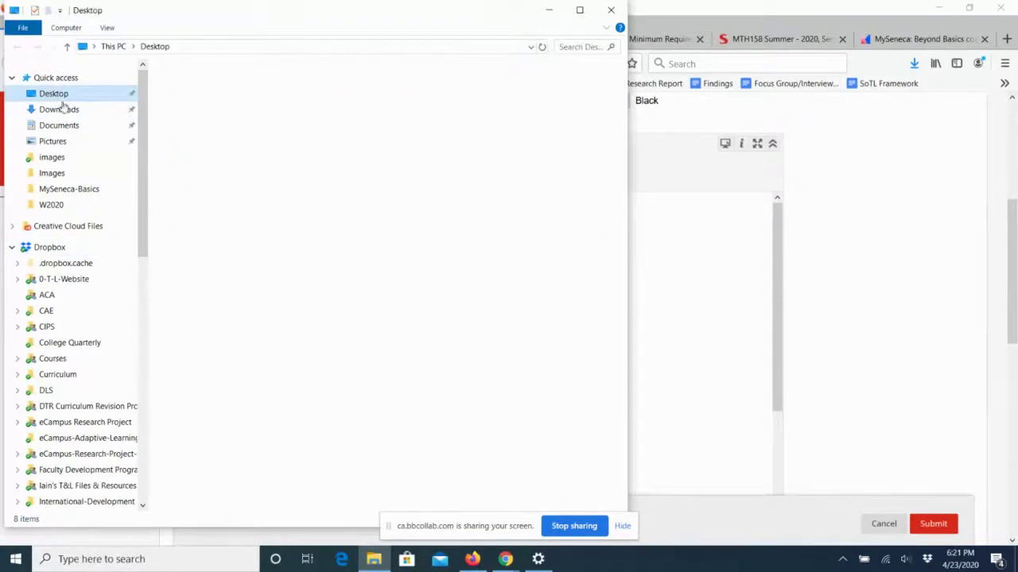
double_click(211, 145)
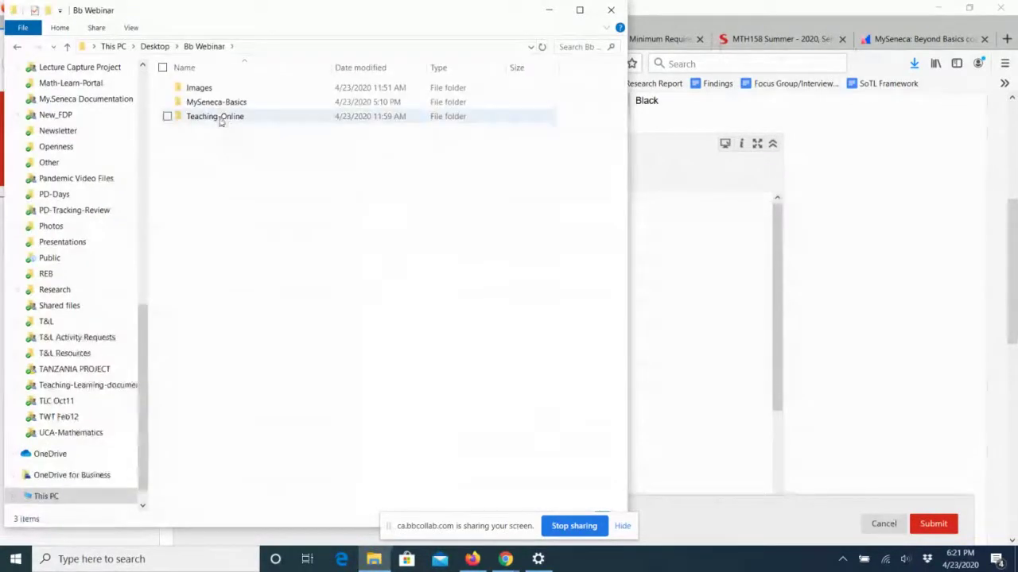
double_click(216, 104)
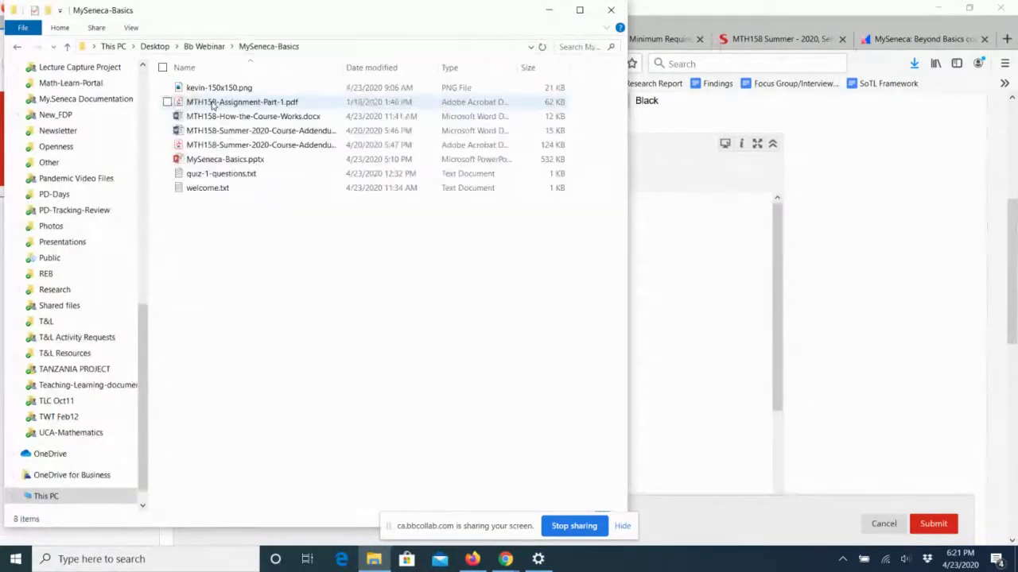
double_click(204, 189)
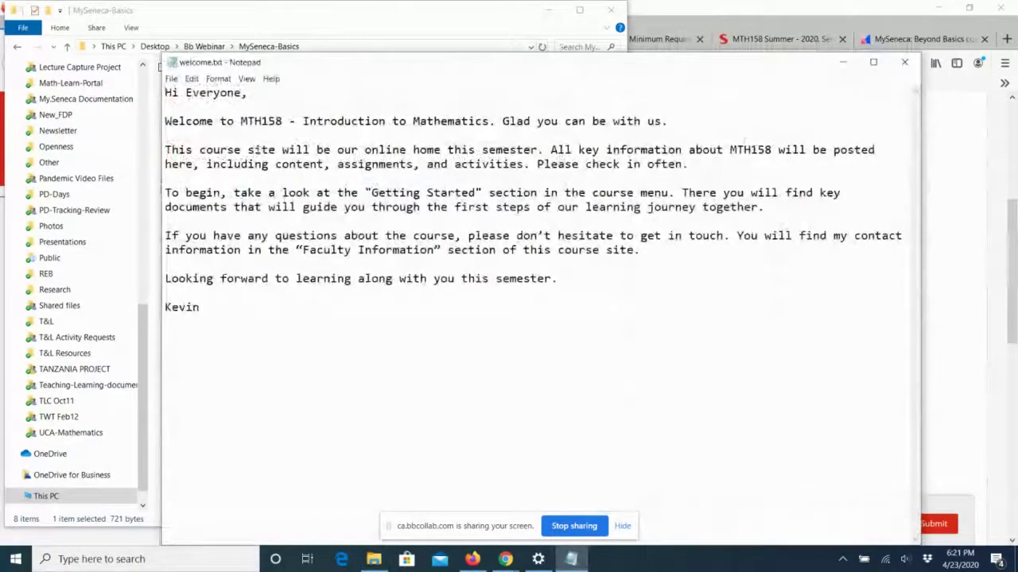
Copy the whole welcome message, then minimize Notepad and File Explorer.
drag(168, 90, 249, 306)
key(ctrl+c)
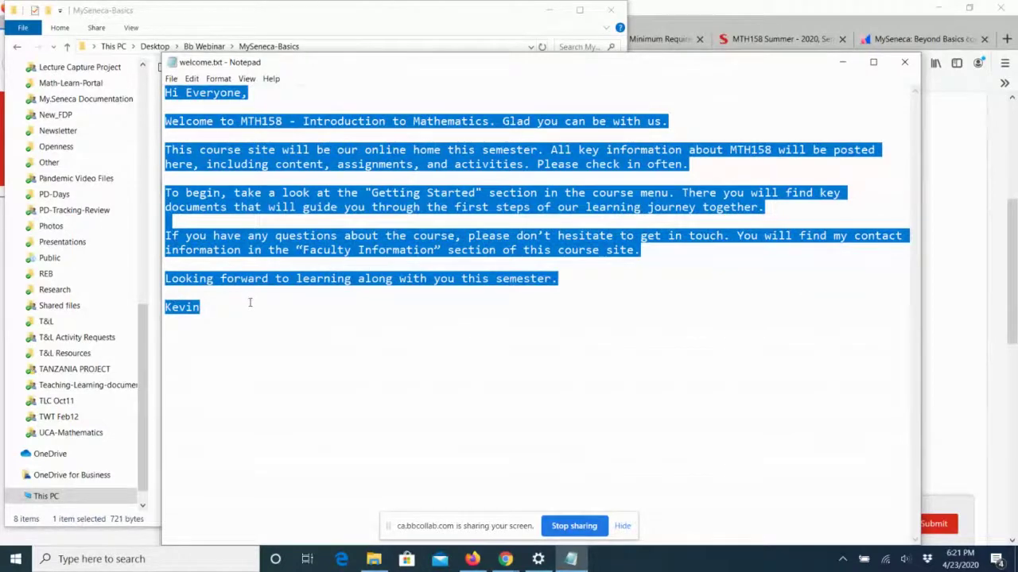
click(842, 61)
click(548, 10)
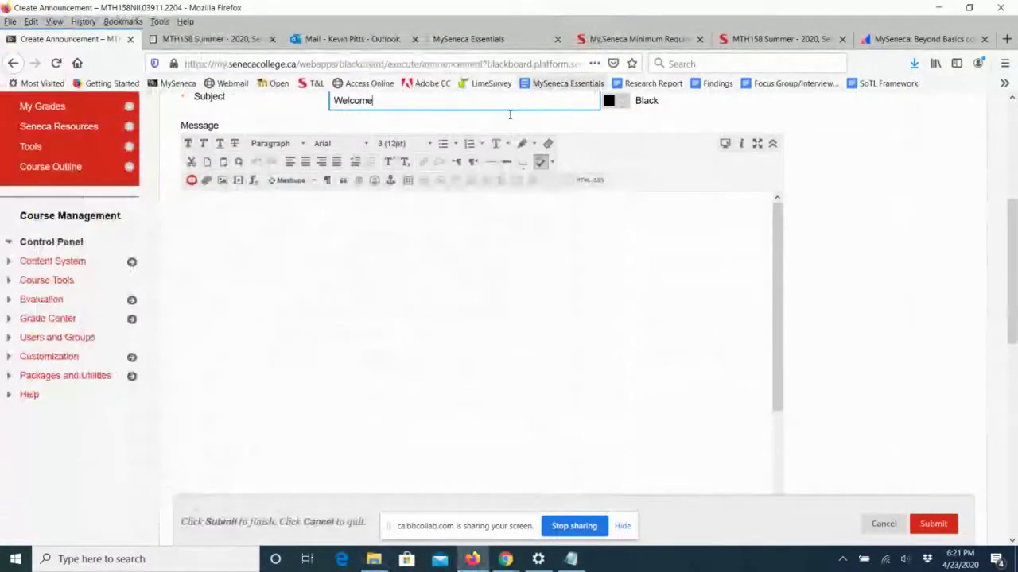
Paste the welcome text into the message body and set all of it to 14pt.
click(298, 263)
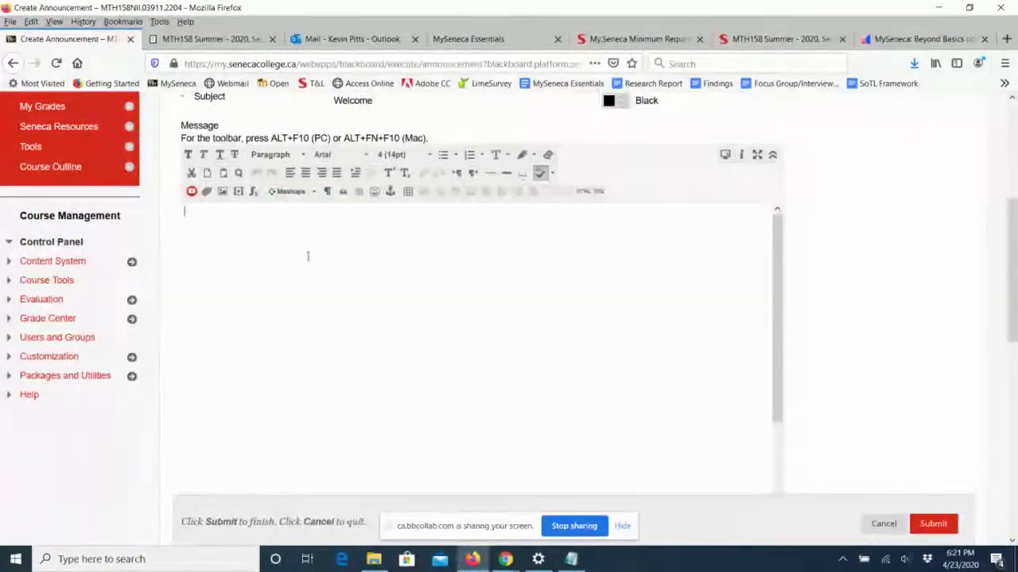
key(ctrl+v)
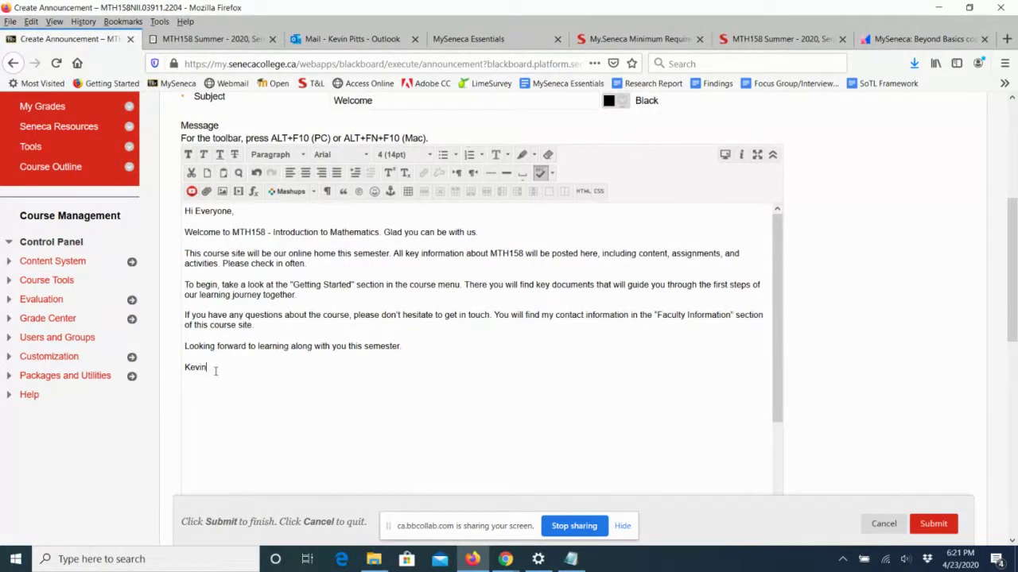
drag(214, 369, 182, 211)
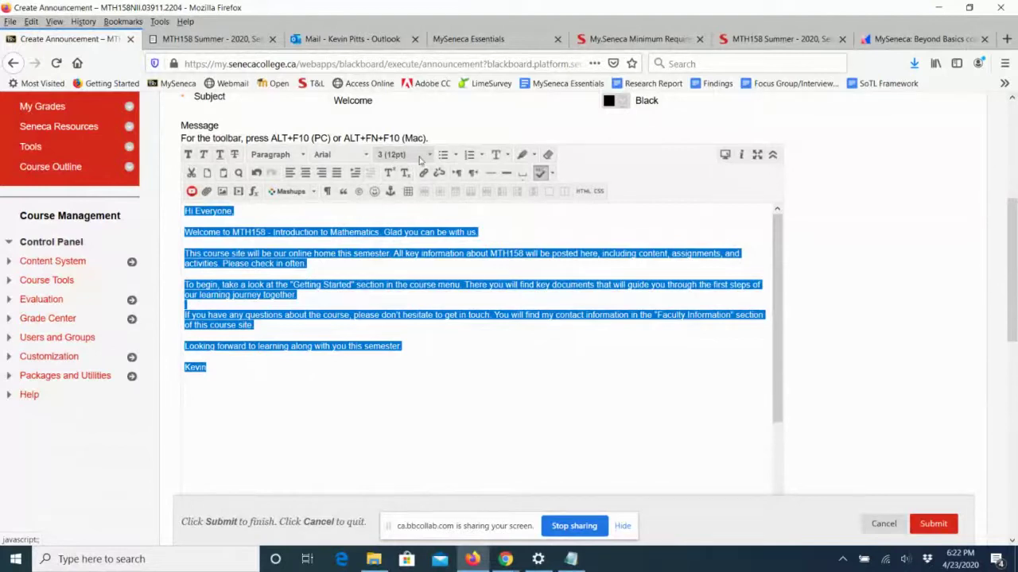
click(429, 157)
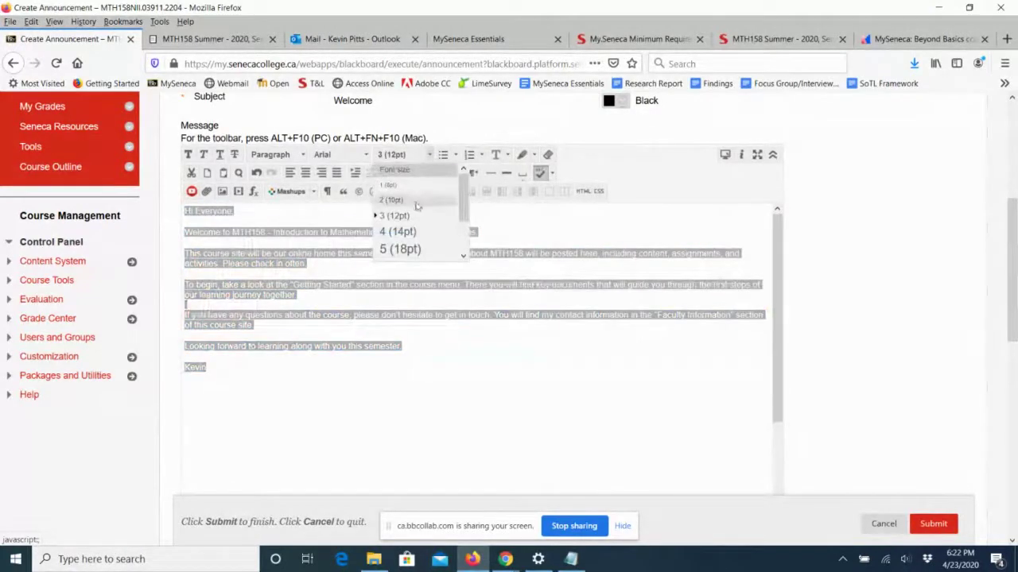
click(416, 233)
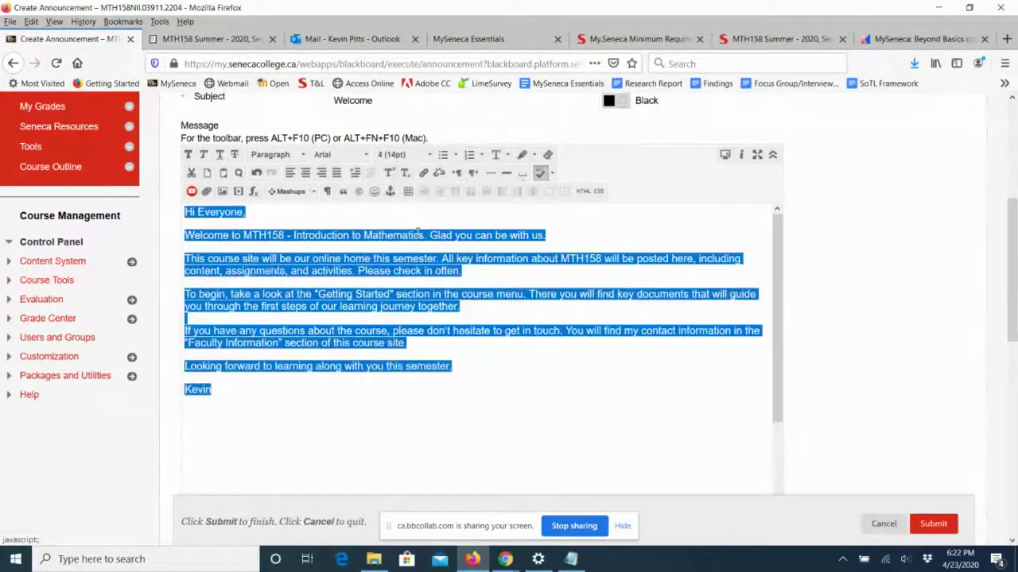
click(496, 413)
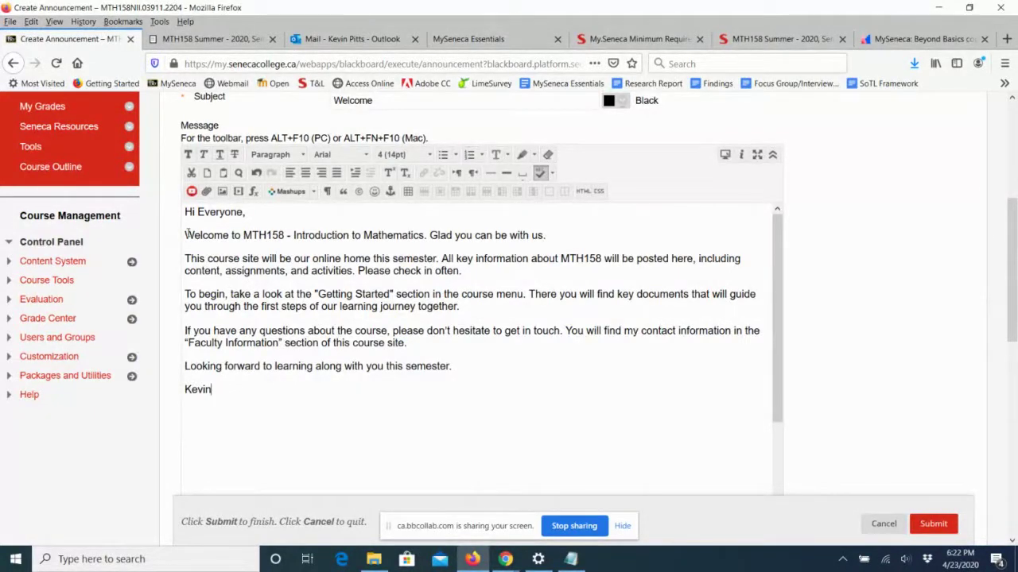
Highlight each paragraph of the welcome message in turn, then scroll down to the options.
drag(185, 235, 310, 235)
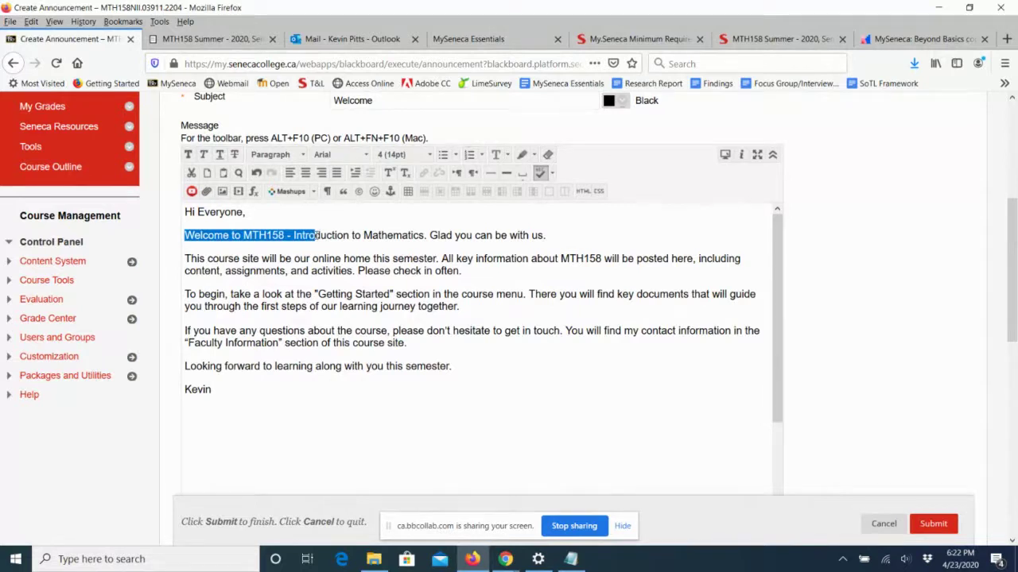
drag(423, 237, 490, 244)
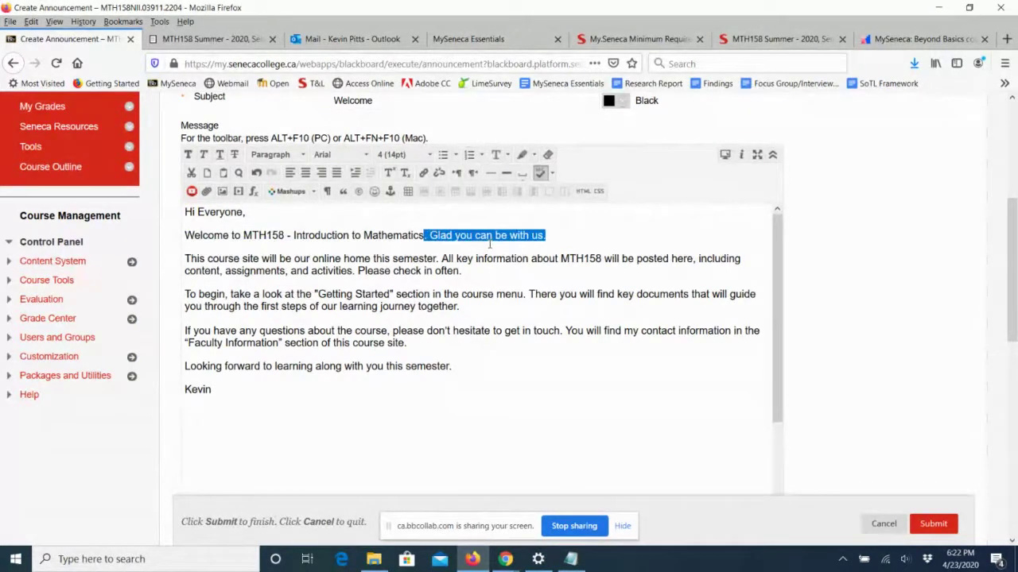
drag(189, 259, 407, 271)
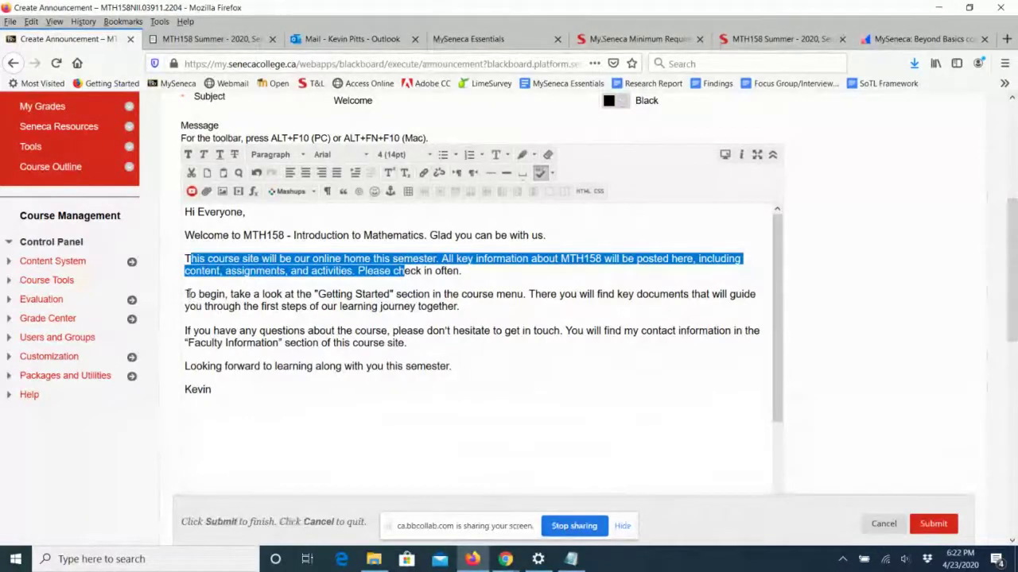
drag(185, 294, 442, 295)
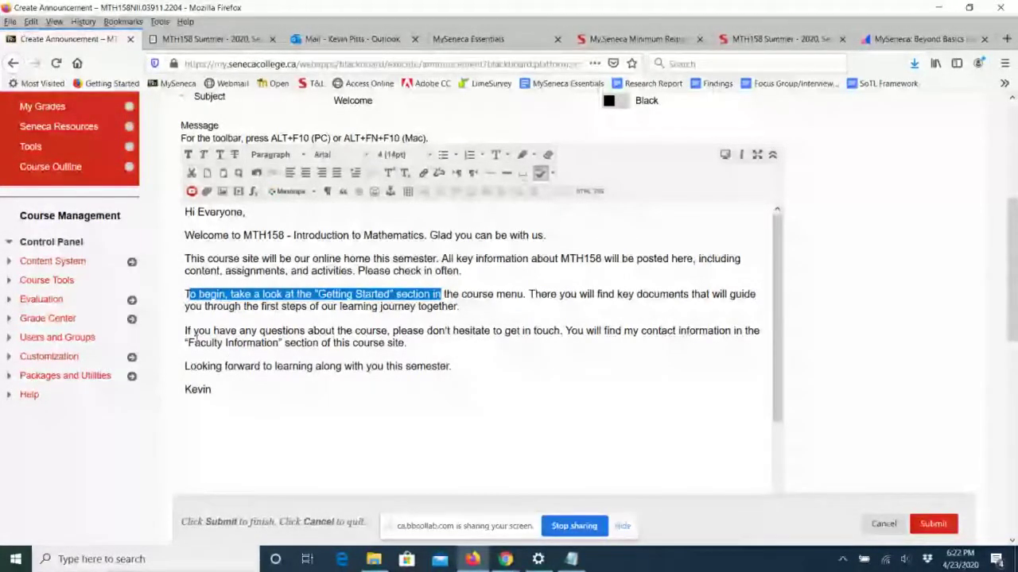
drag(188, 332, 349, 342)
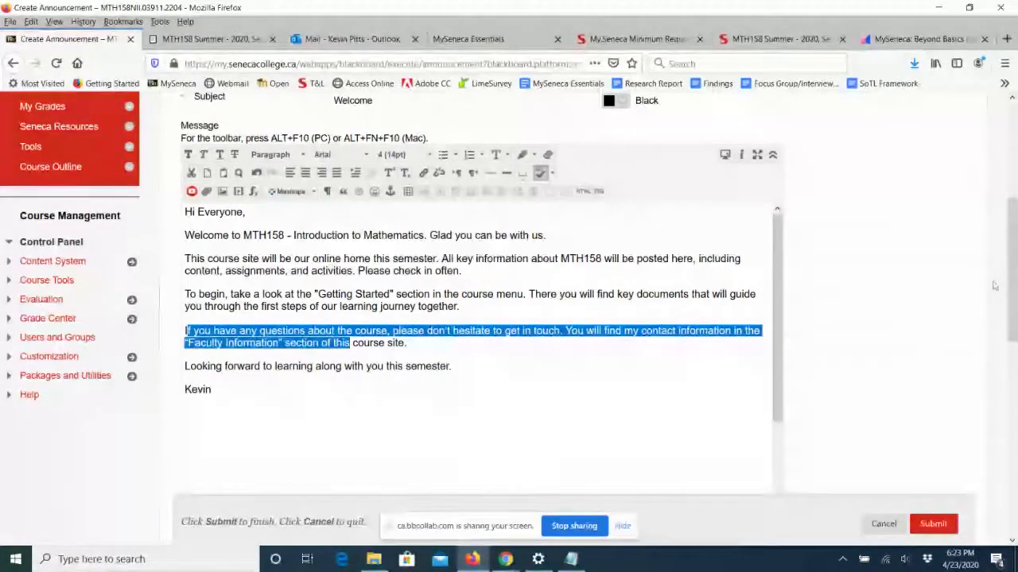
drag(1014, 268, 1014, 441)
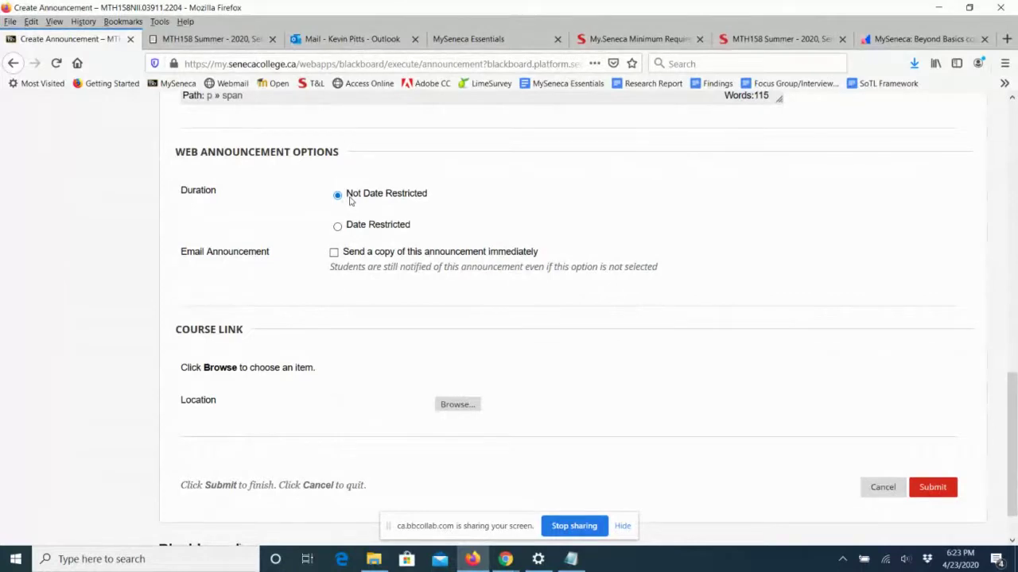
Tick 'Send a copy of this announcement immediately' under Email Announcement.
click(334, 252)
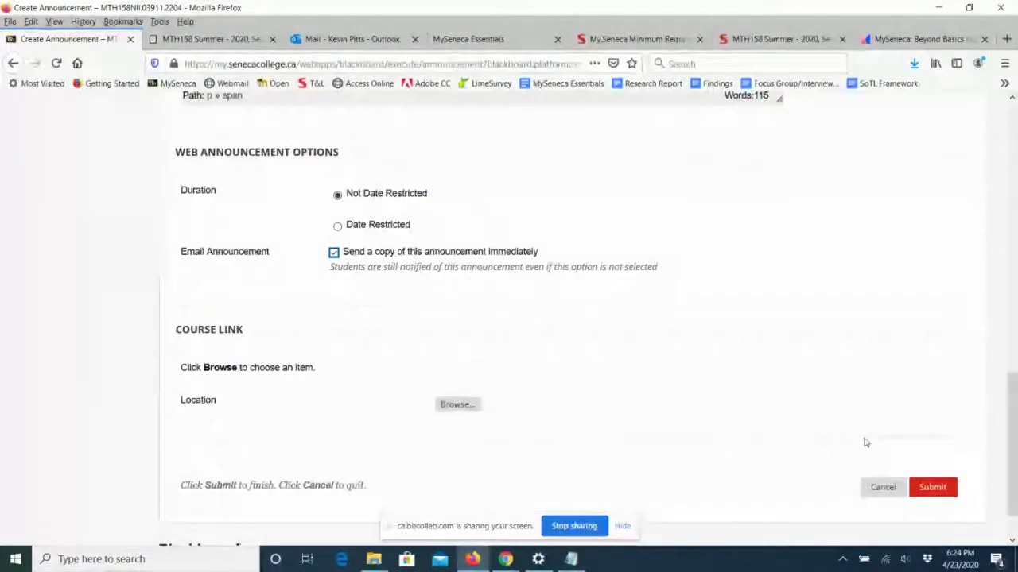
scroll(867, 445, up, 4)
scroll(866, 443, up, 3)
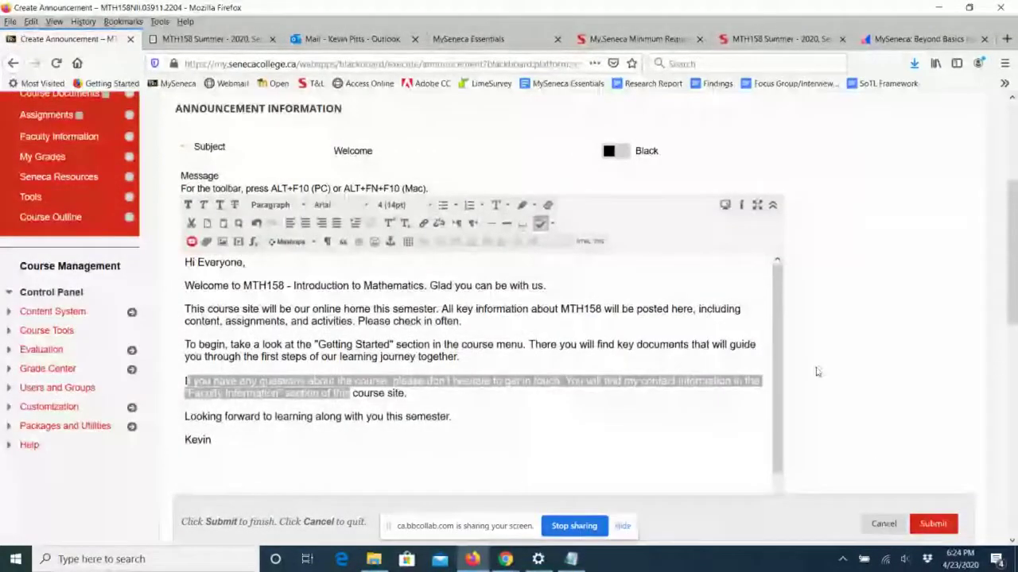
click(772, 207)
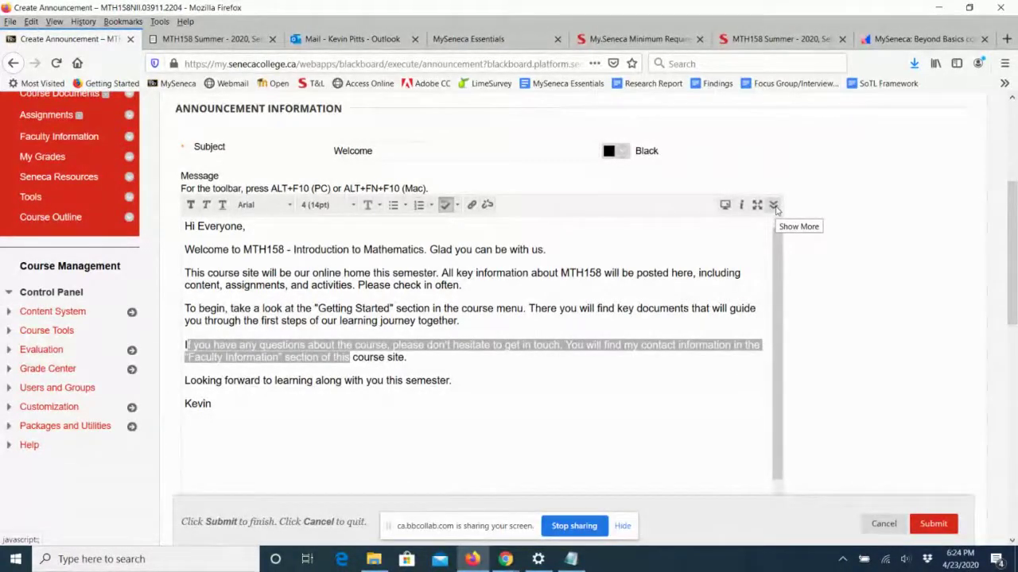
click(773, 205)
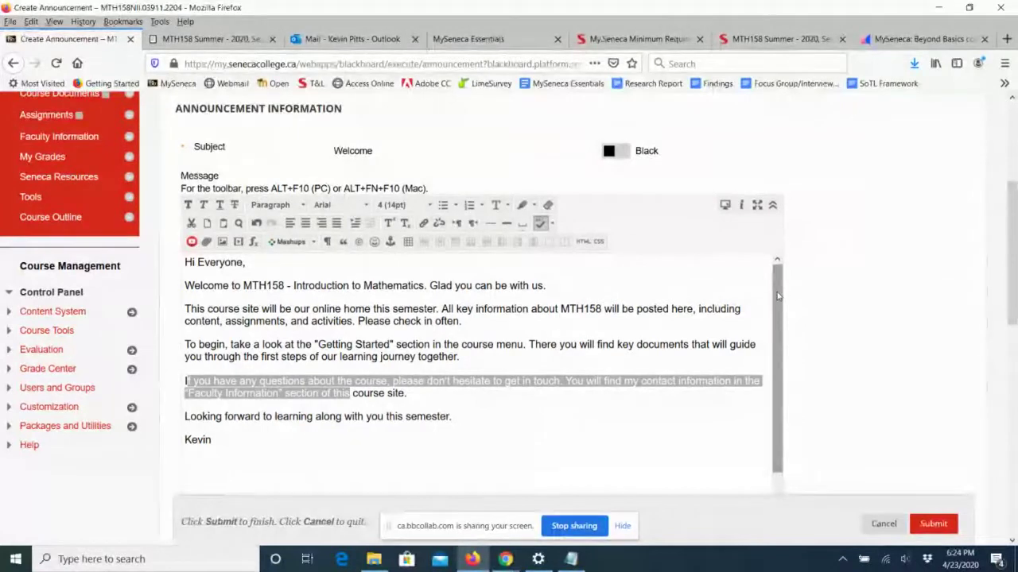
click(710, 421)
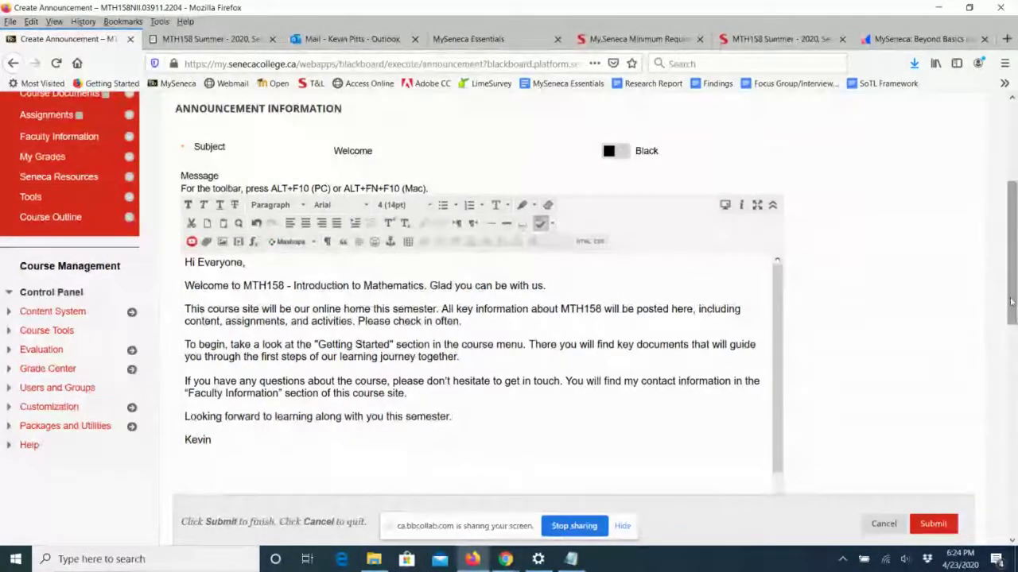
drag(1011, 305, 1013, 484)
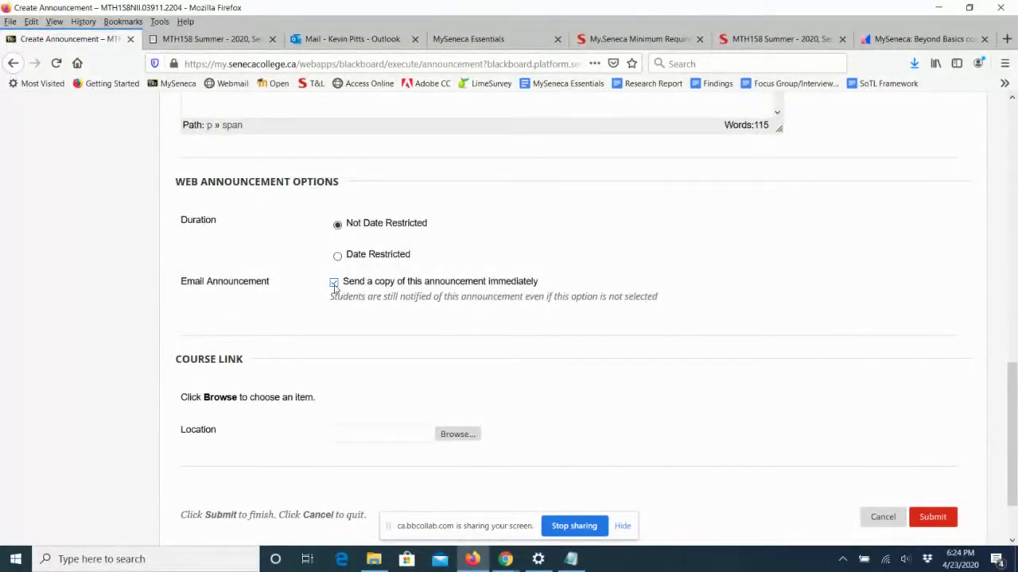
Untick the email copy option and submit the Welcome announcement.
click(334, 284)
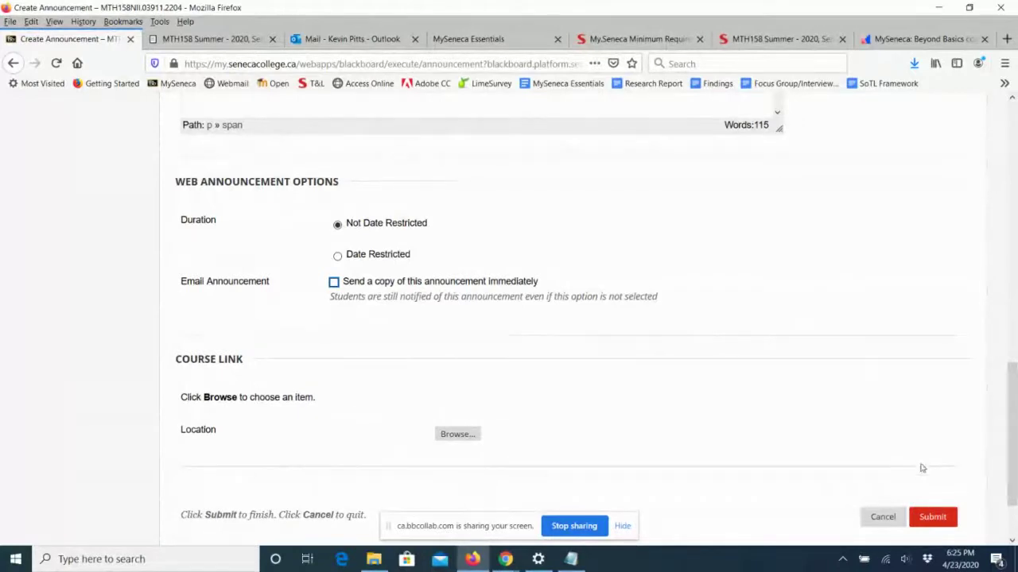
click(932, 517)
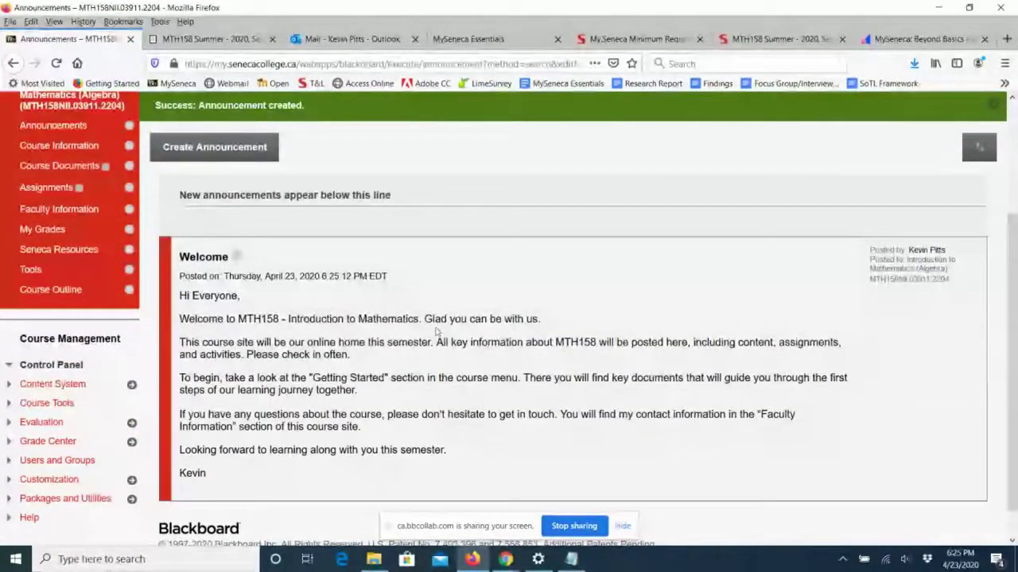
scroll(993, 298, up, 1)
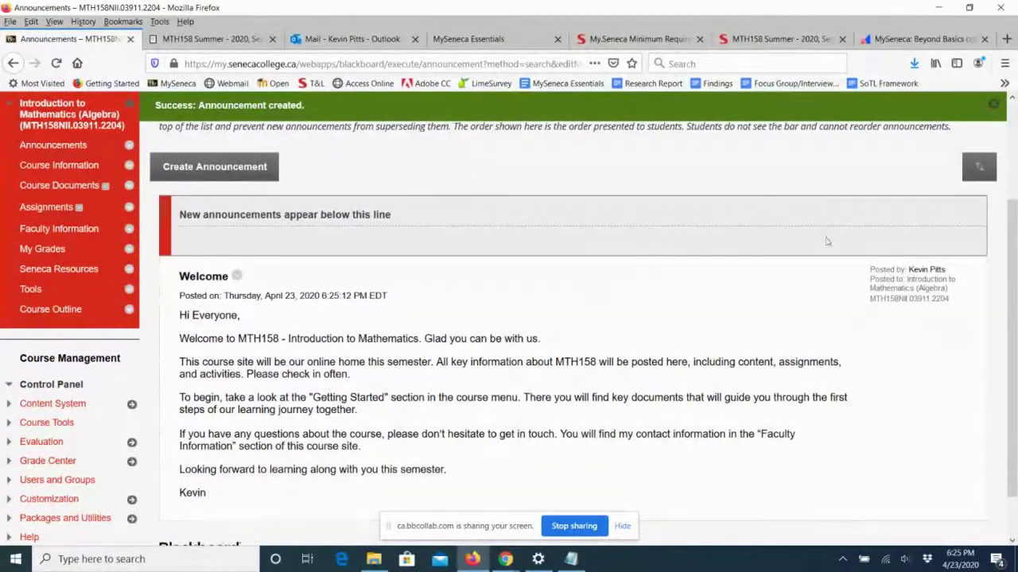
click(998, 106)
scroll(1014, 183, up, 3)
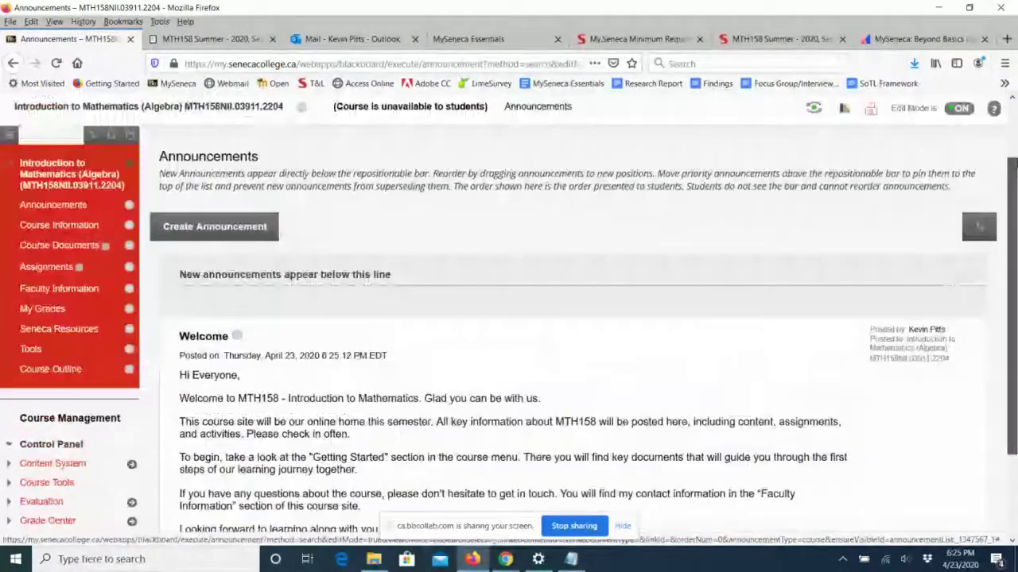
click(965, 165)
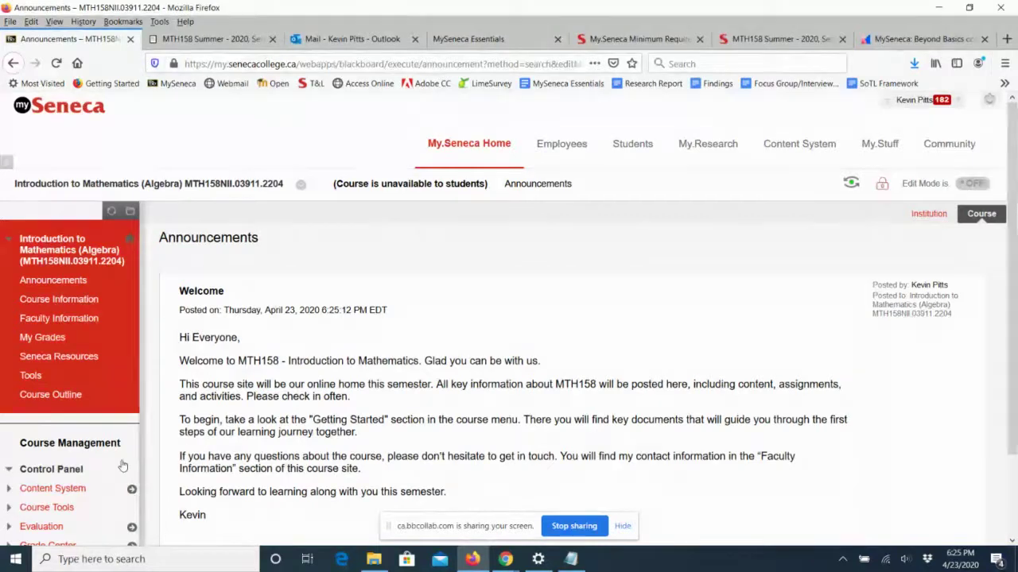
scroll(274, 433, down, 1)
scroll(275, 437, down, 2)
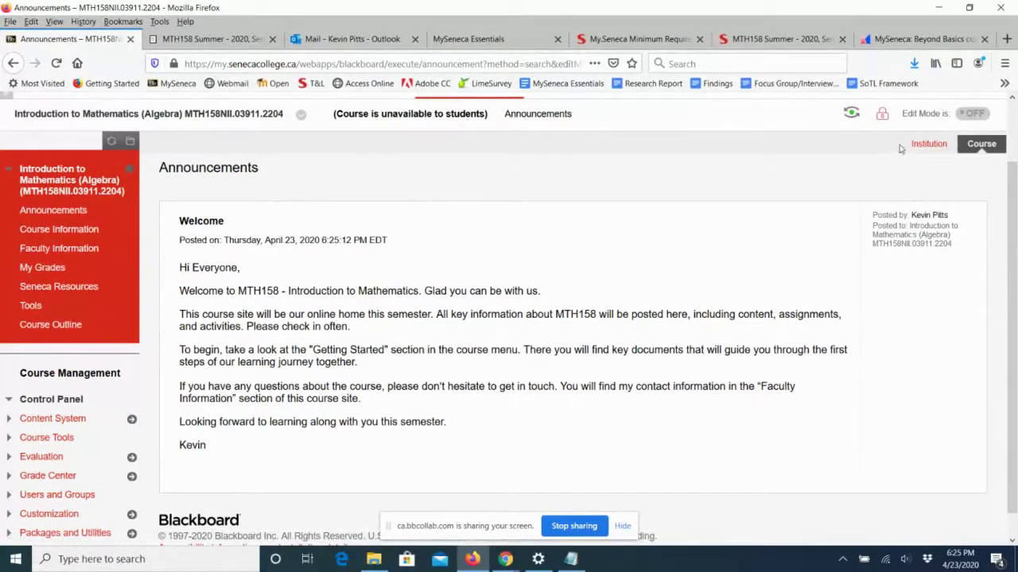
click(971, 112)
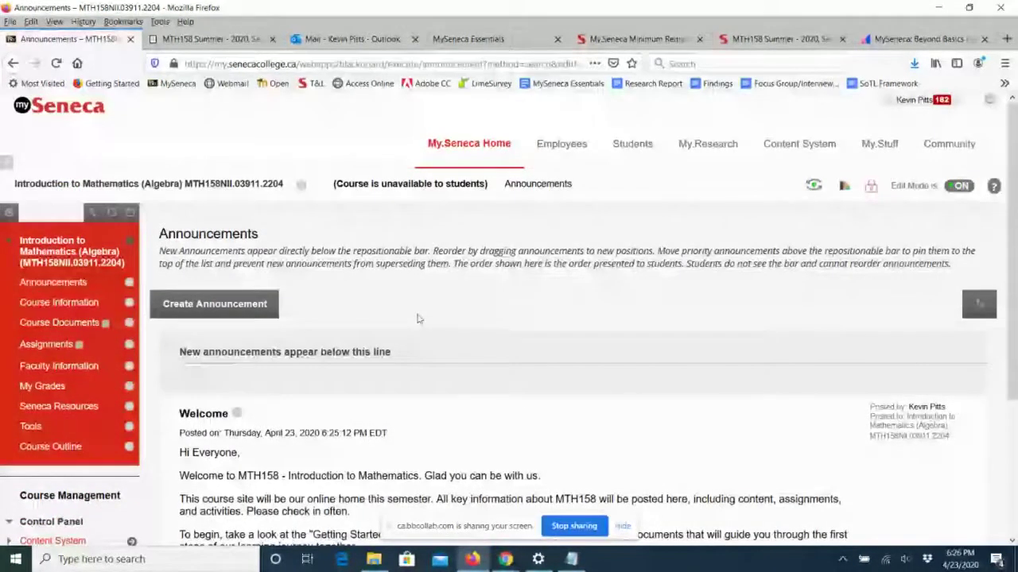
Create a faculty contact with the instructor's first name, last name and college e-mail.
click(66, 368)
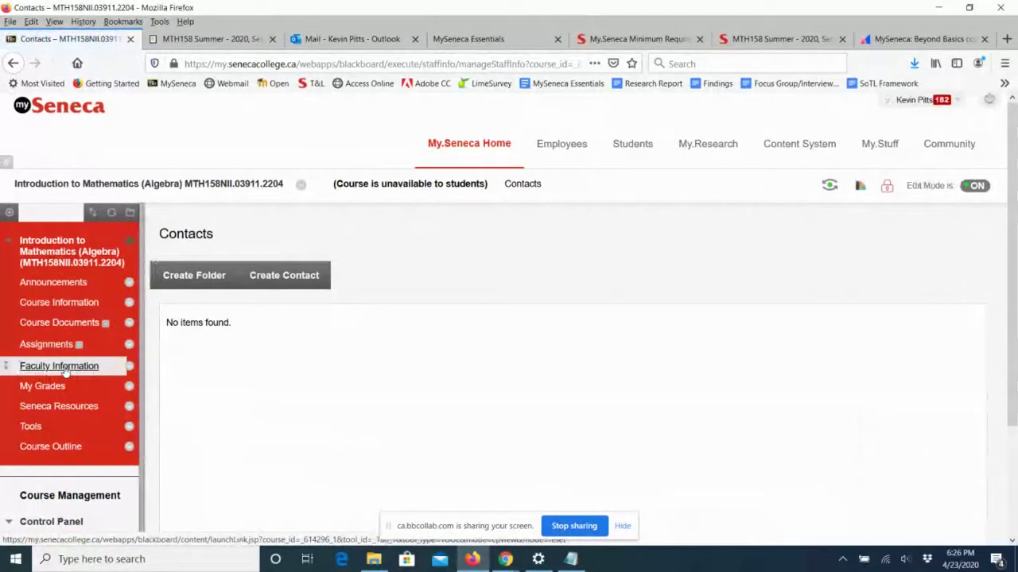
click(290, 278)
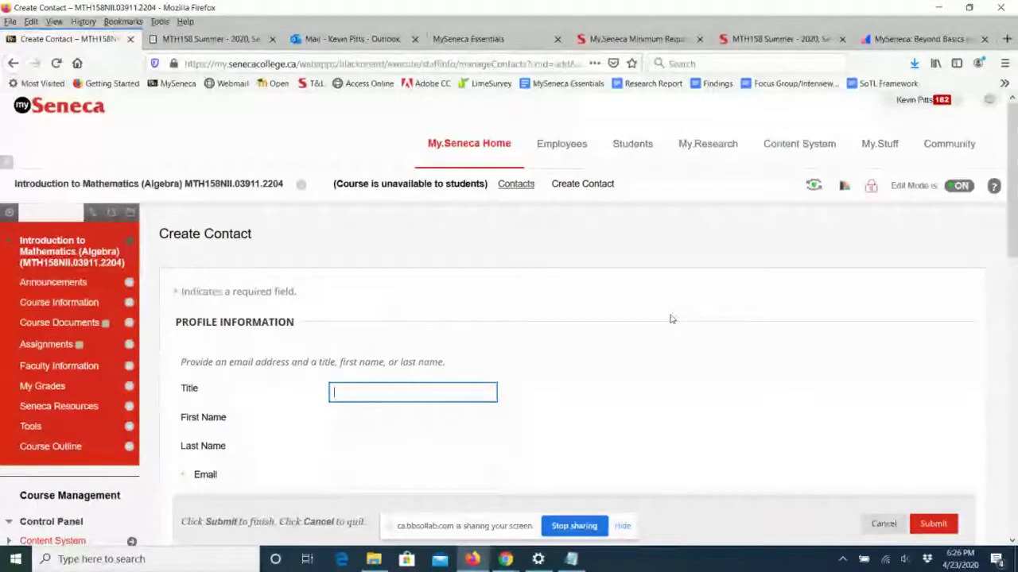
scroll(670, 319, down, 5)
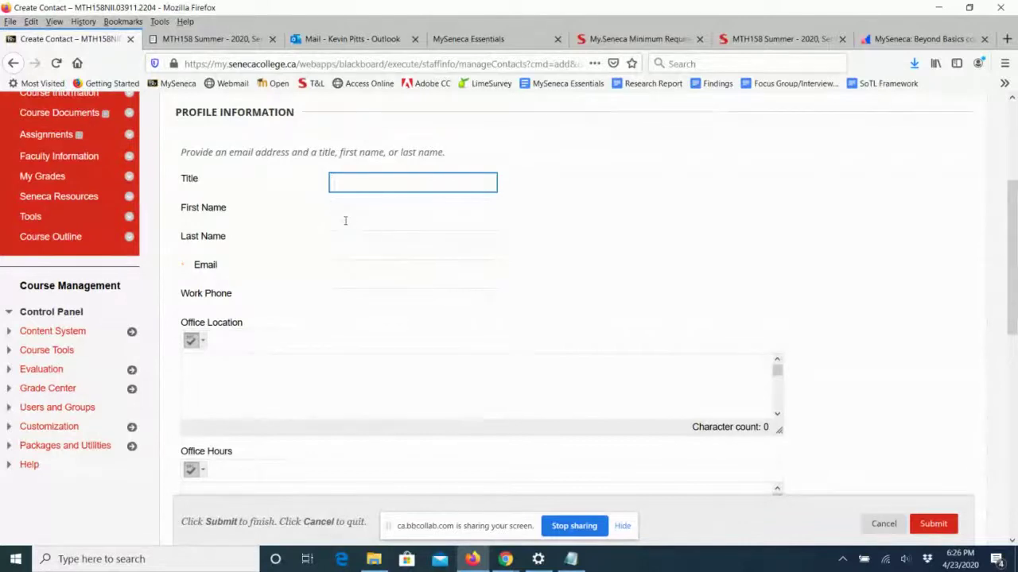
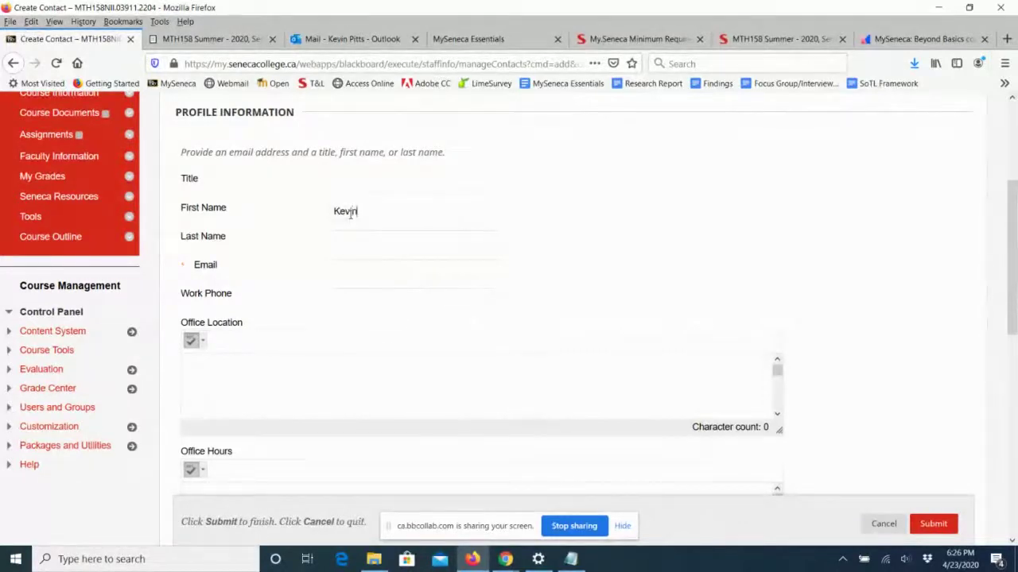
click(346, 241)
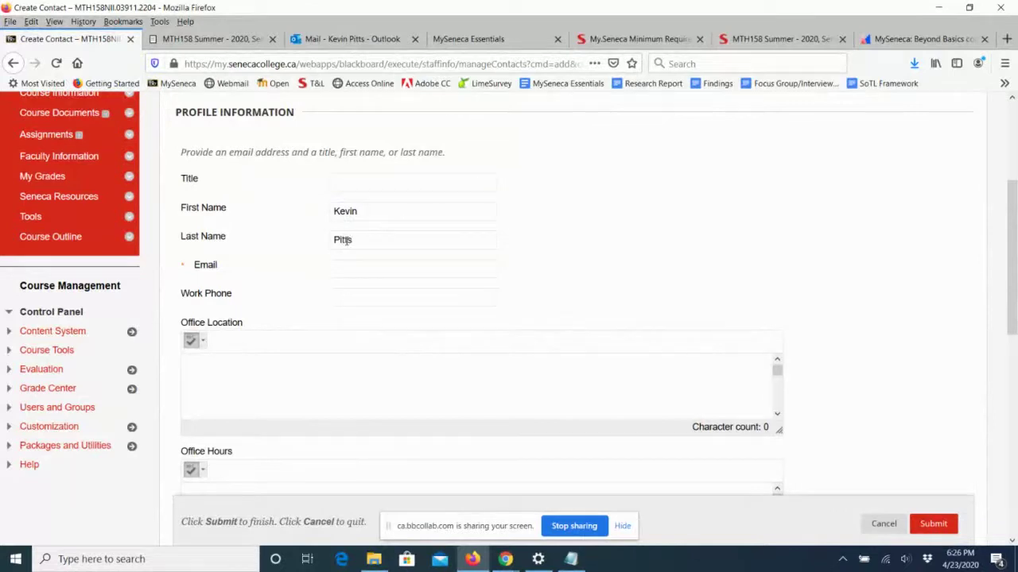
click(391, 270)
text(kevin)
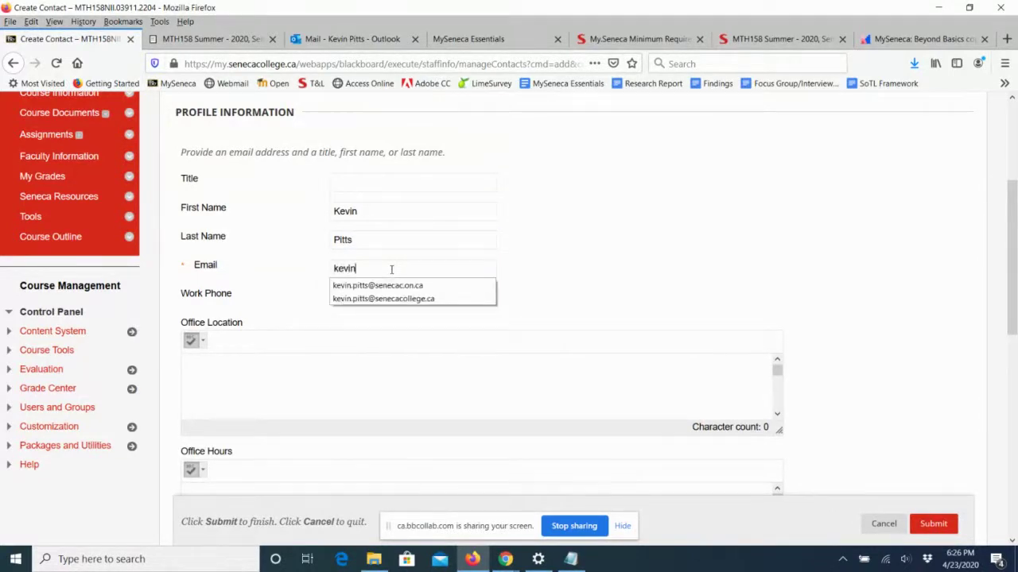
click(399, 299)
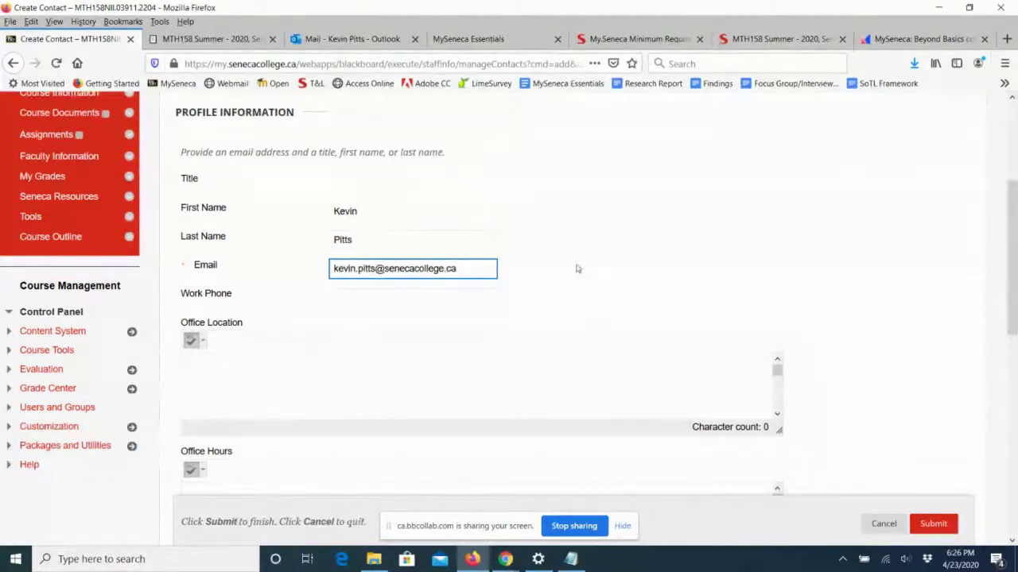
Enter the office hours 'Tuesdays at 1pm'.
scroll(592, 266, down, 2)
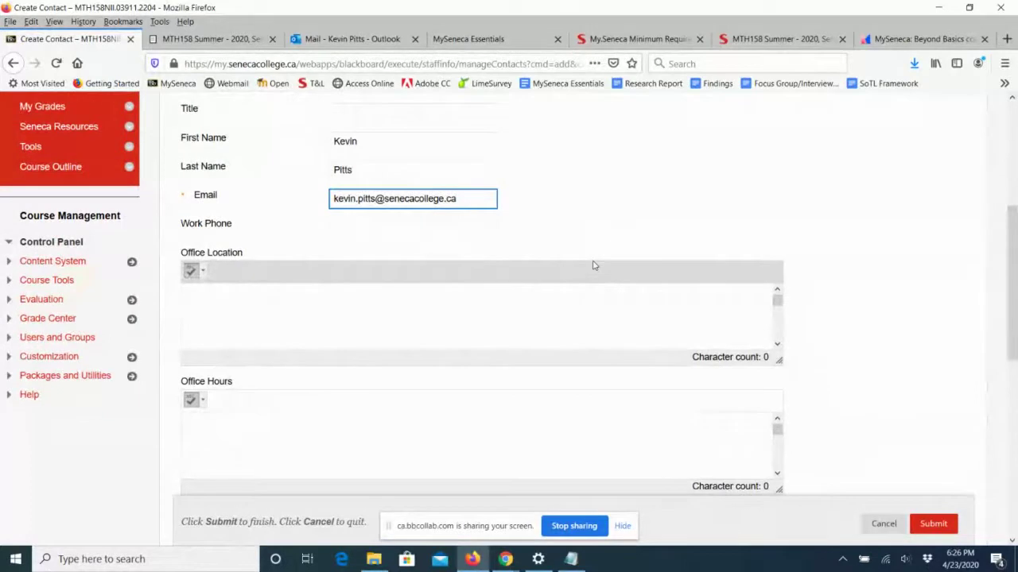
click(288, 452)
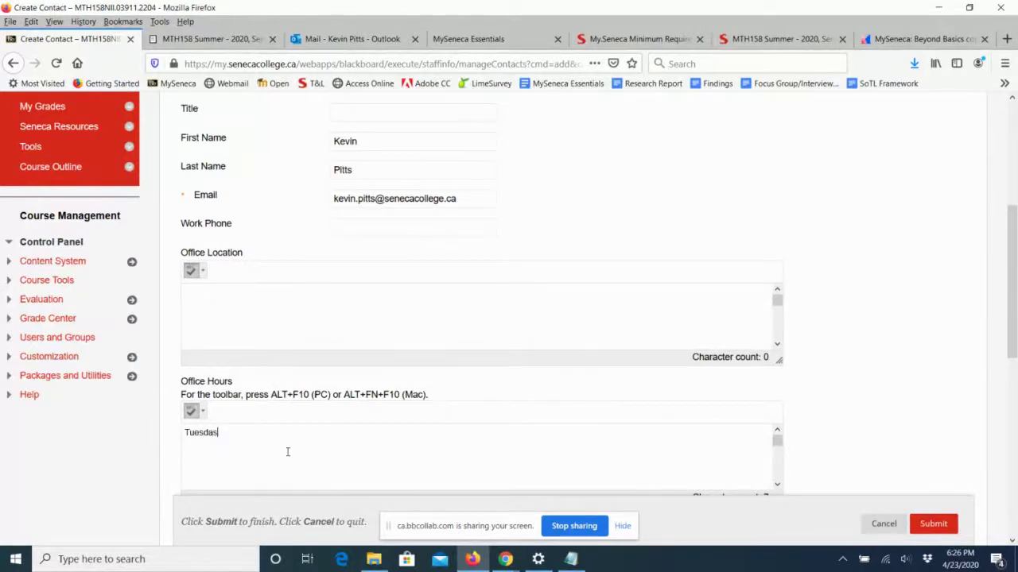
text(s at 1pm)
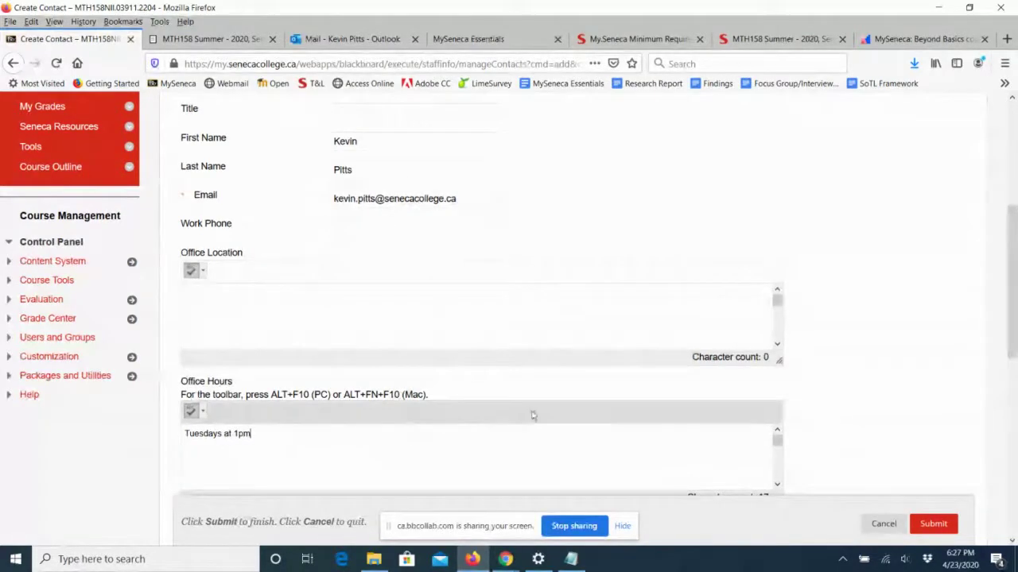
scroll(586, 403, down, 3)
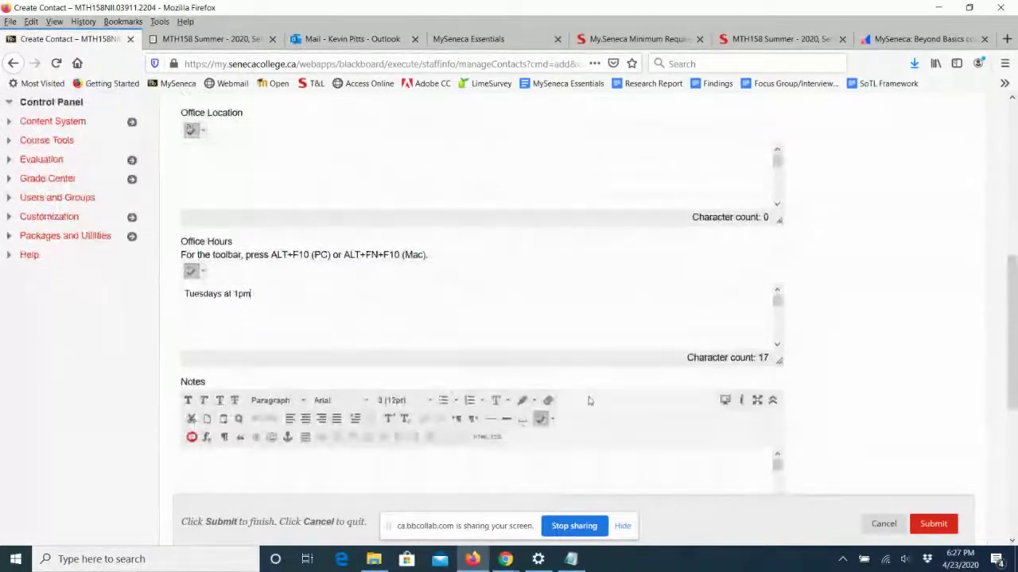
scroll(589, 401, down, 2)
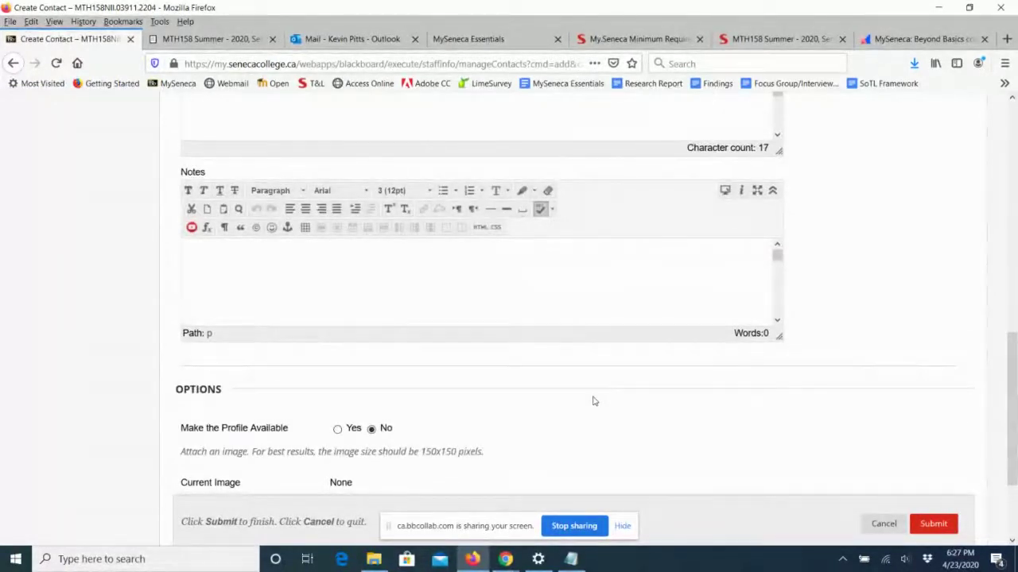
Set Make the Profile Available to Yes and browse for a contact profile image.
scroll(592, 401, down, 3)
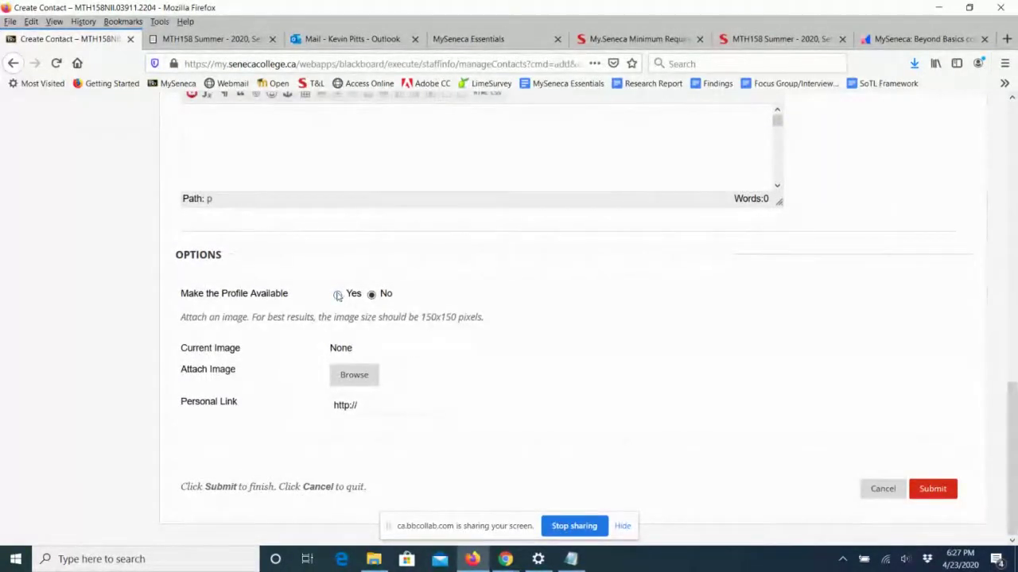
click(337, 295)
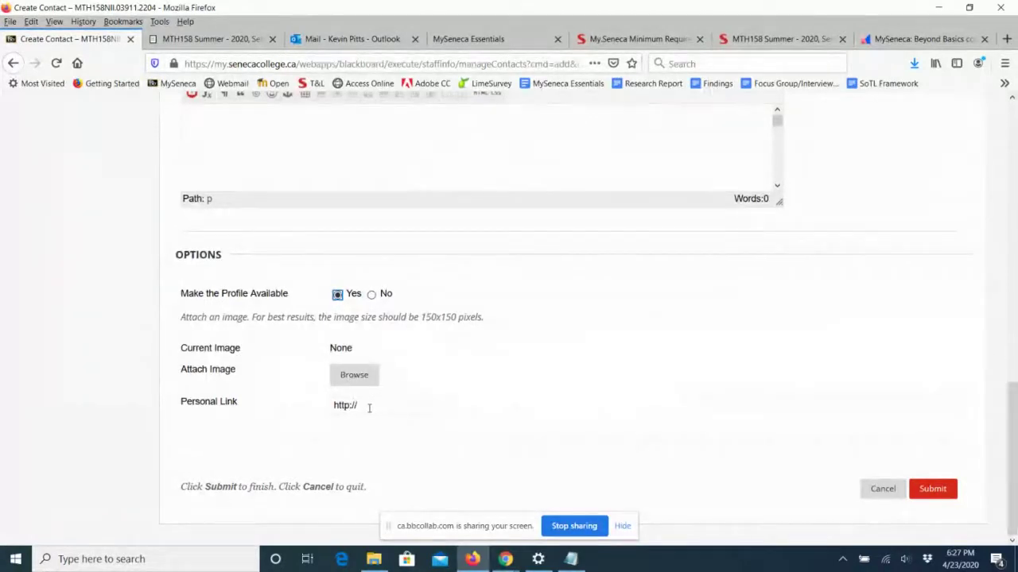
click(354, 376)
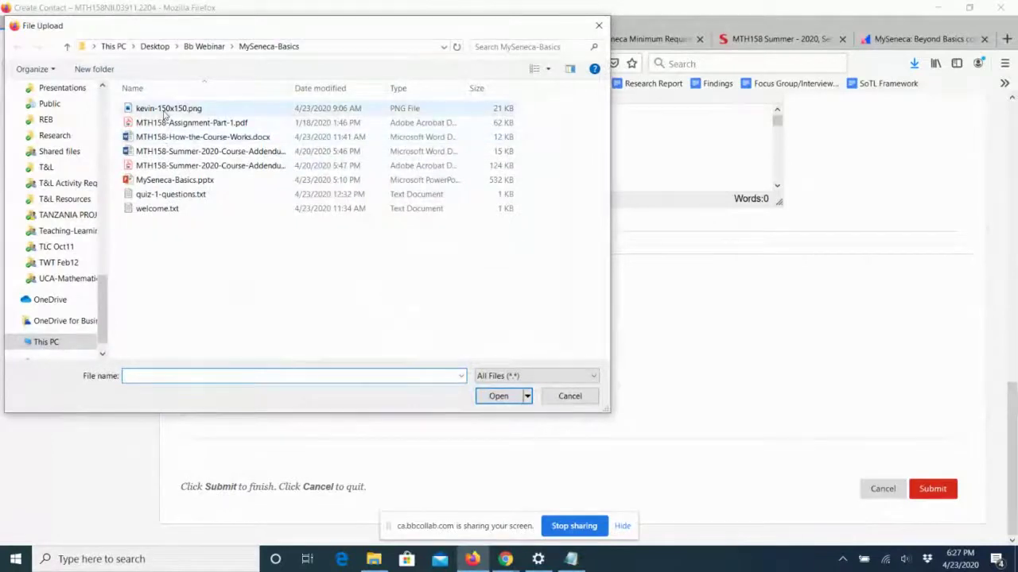
Select the 150x150 PNG image in the upload dialog and attach it as the contact's photo.
click(169, 108)
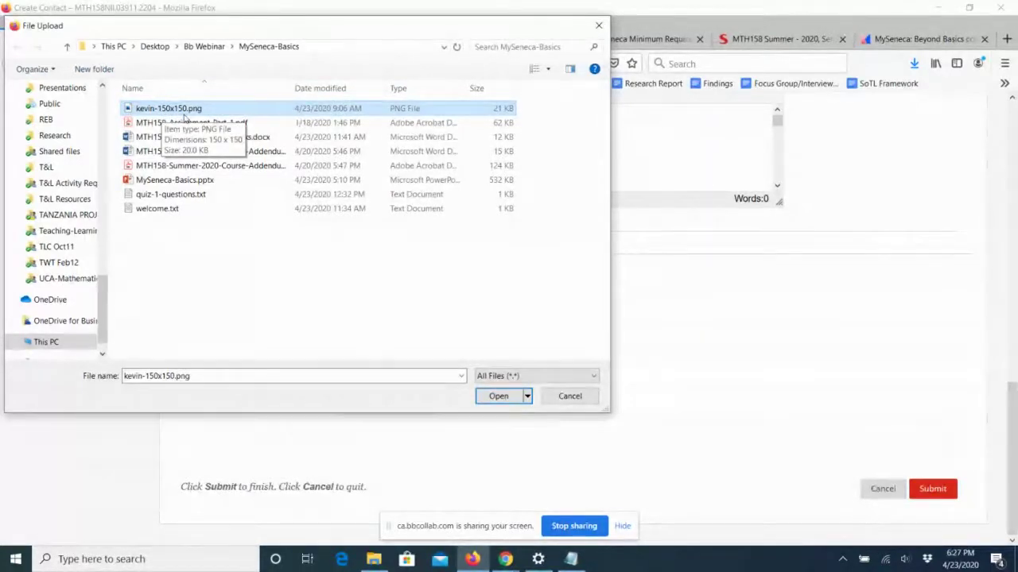
click(500, 397)
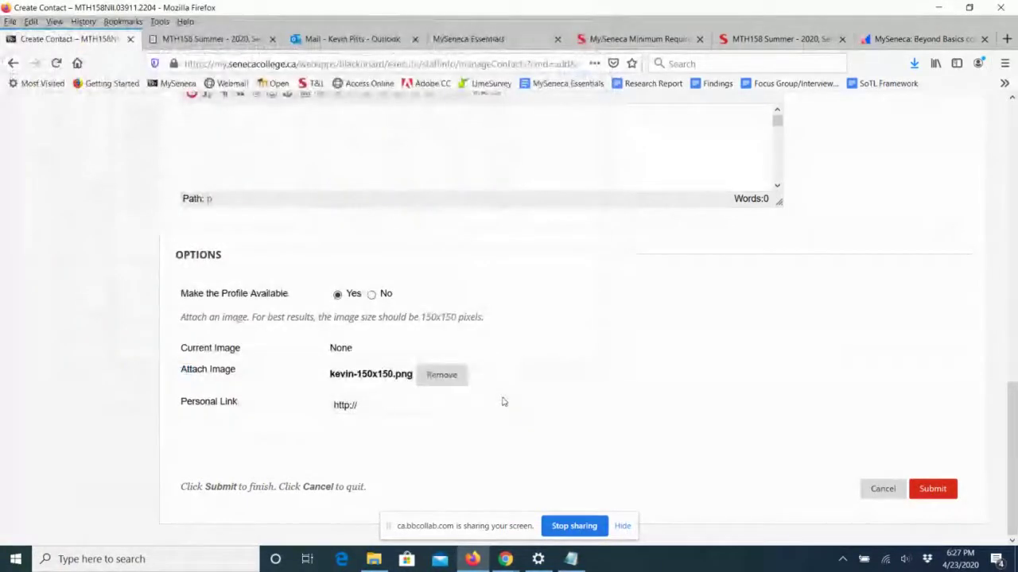
Submit the new instructor contact so it is listed with its e-mail and photo.
click(943, 489)
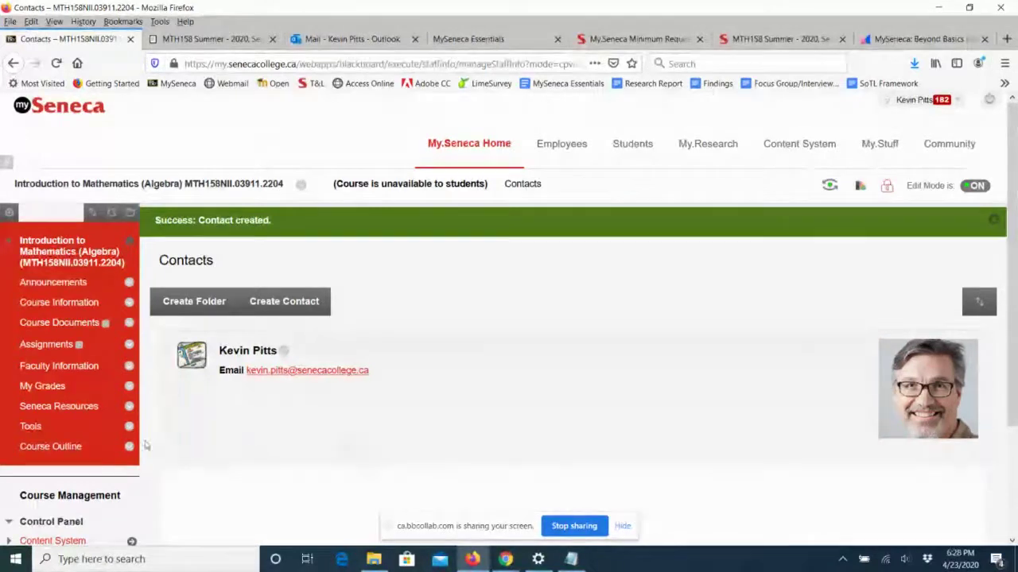
Open My Grades from the course menu, showing only Weighted Total and Total.
click(48, 390)
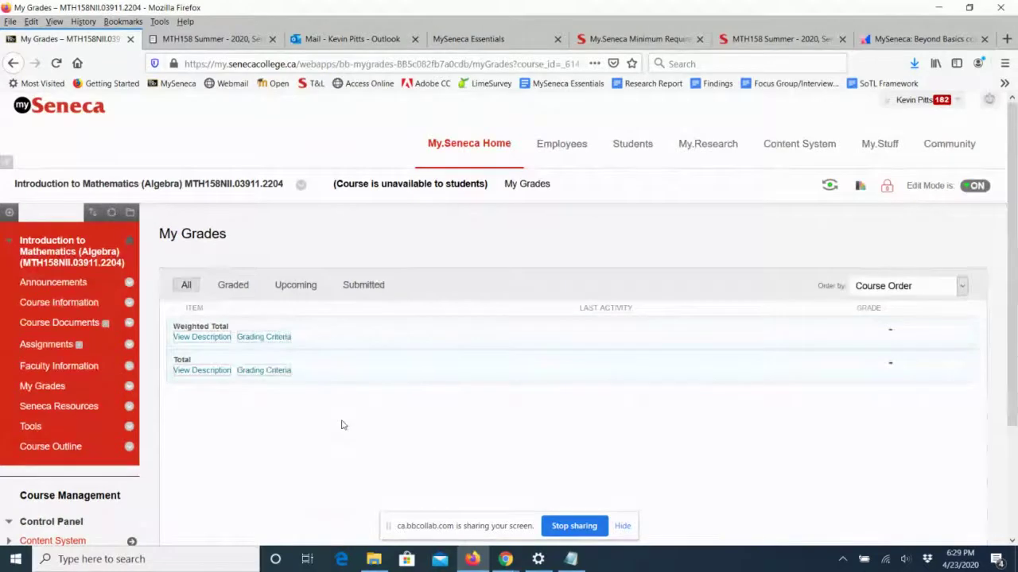
Expand Grade Center in the Control Panel and open the Full Grade Center.
scroll(341, 426, down, 3)
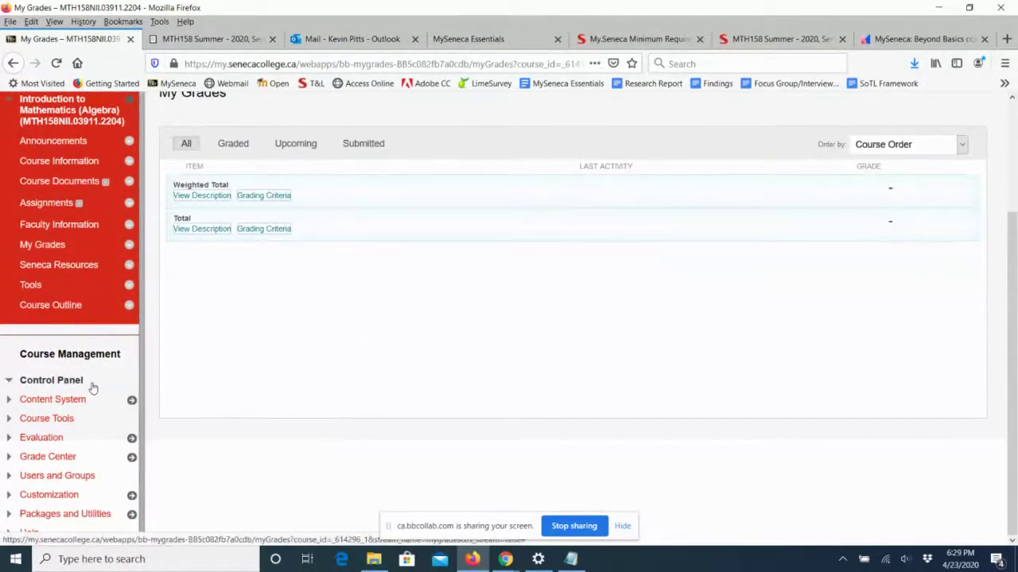
click(8, 459)
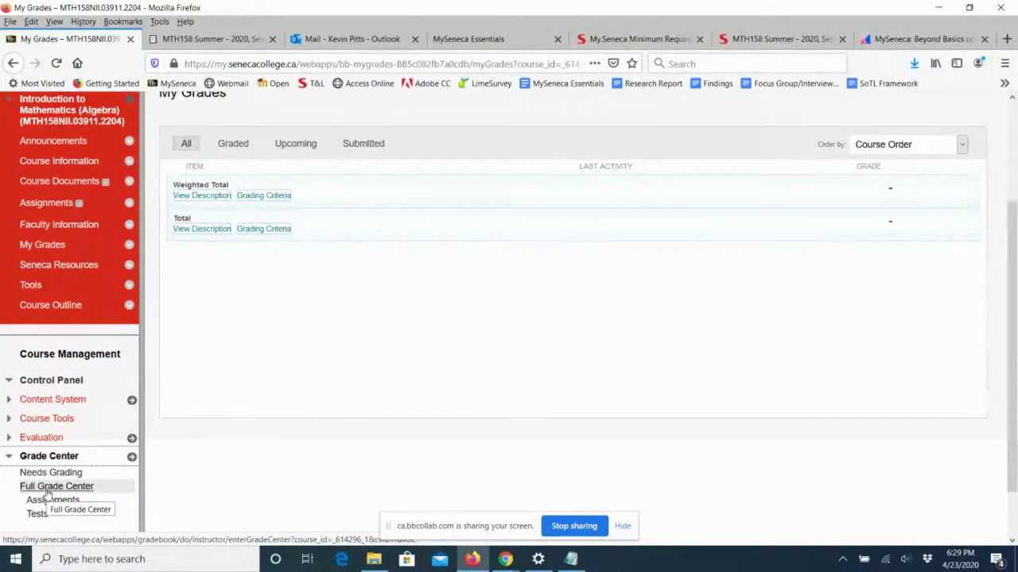
click(46, 492)
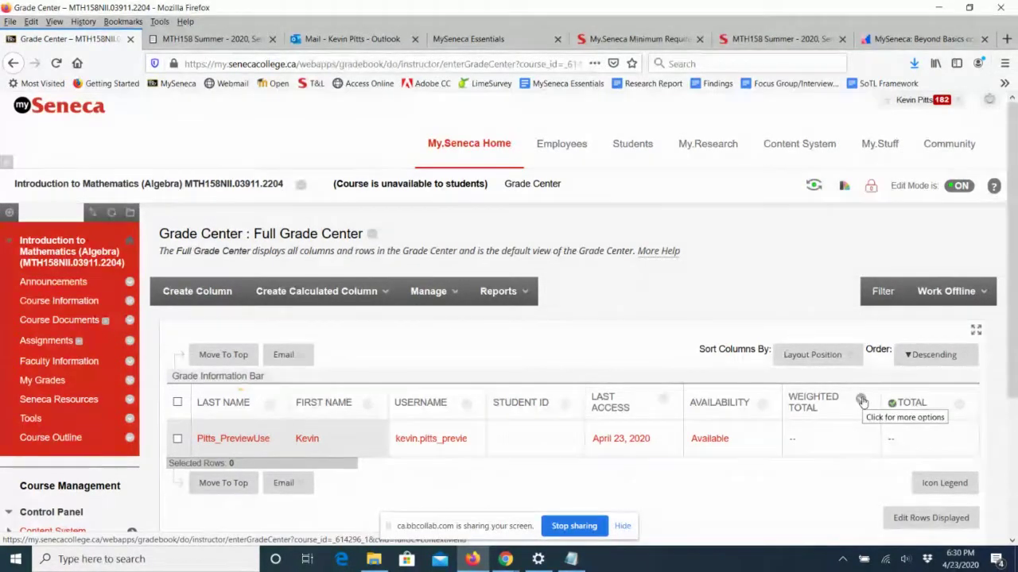
Toggle Hide from students on the Weighted Total column through its chevron menu.
click(861, 399)
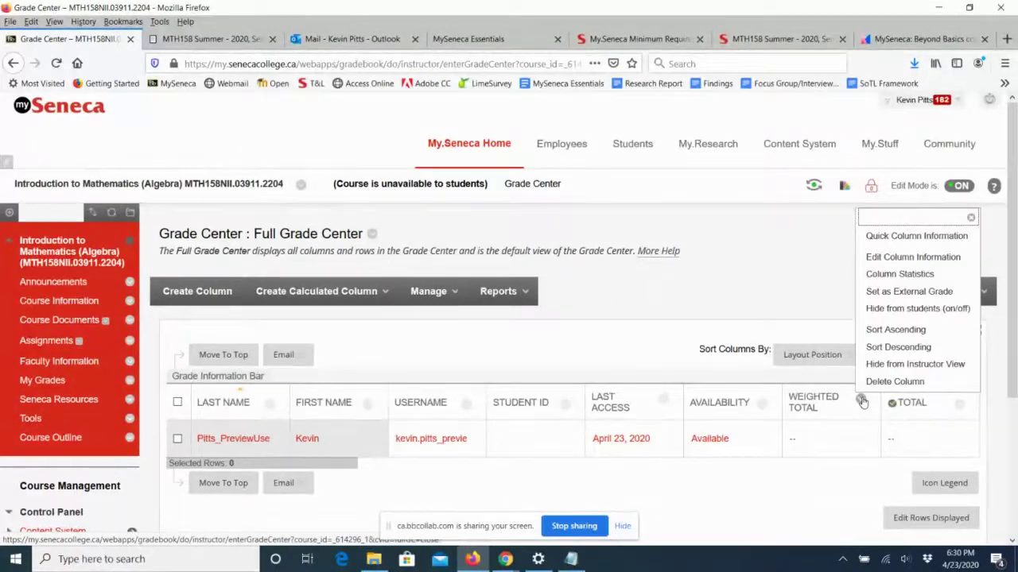
click(879, 309)
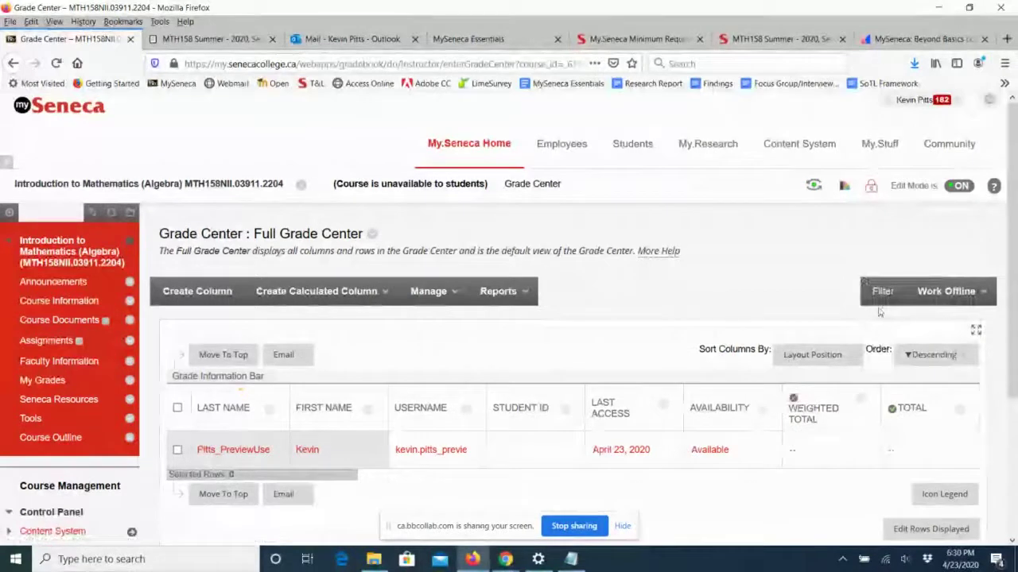
click(861, 400)
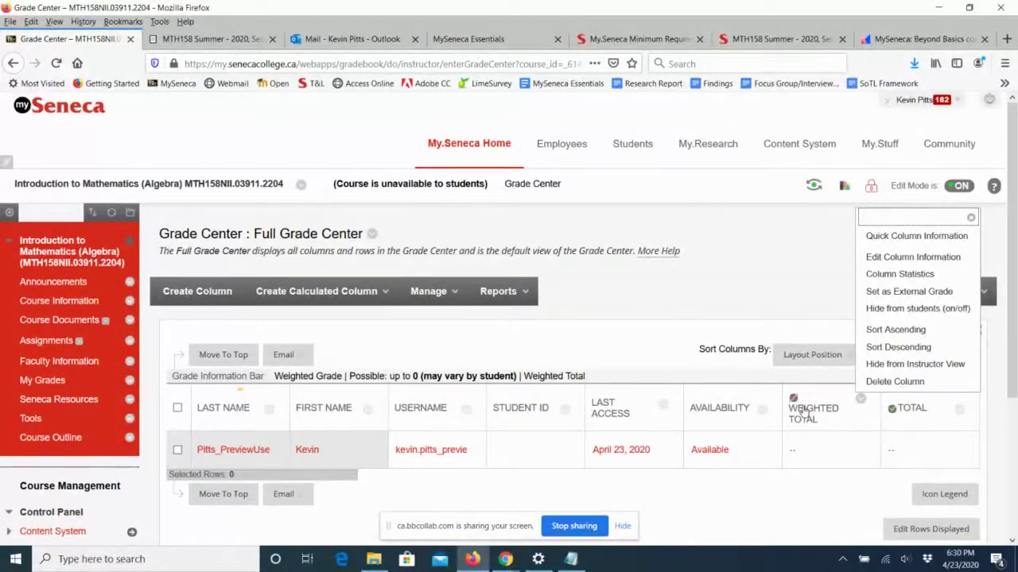
click(860, 441)
click(894, 428)
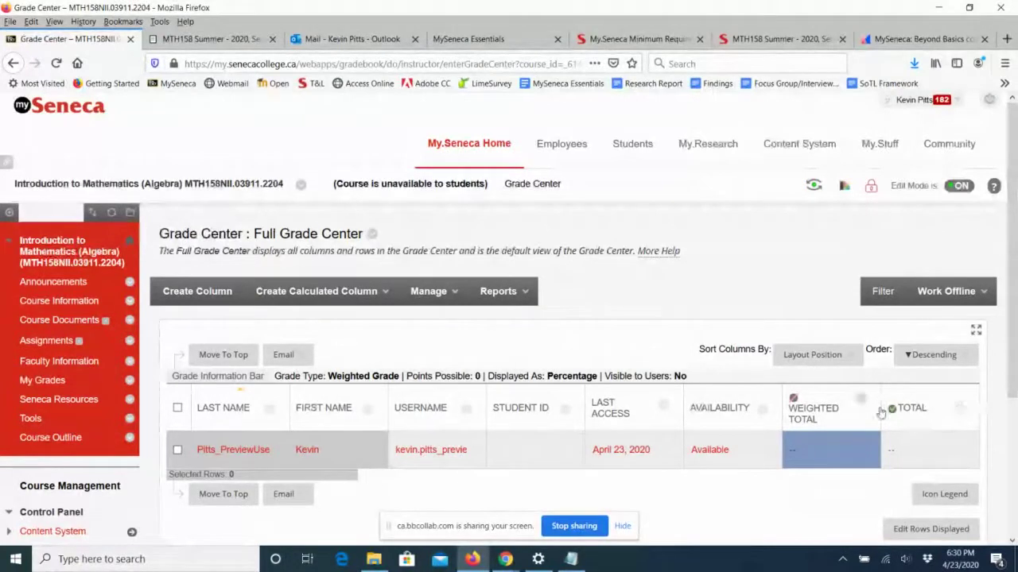
click(960, 411)
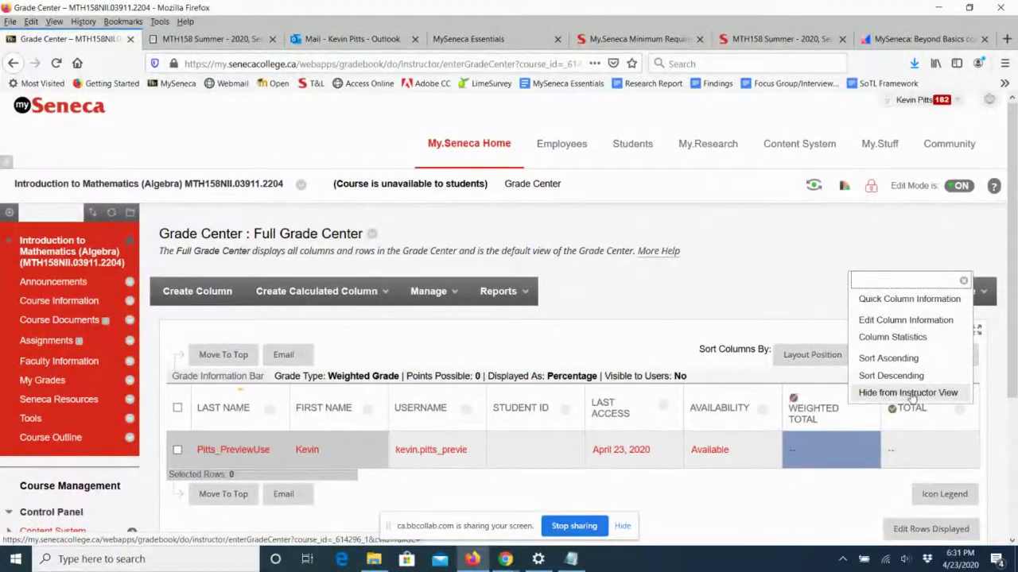
Edit the Total column so it is no longer shown to students, and submit.
click(894, 321)
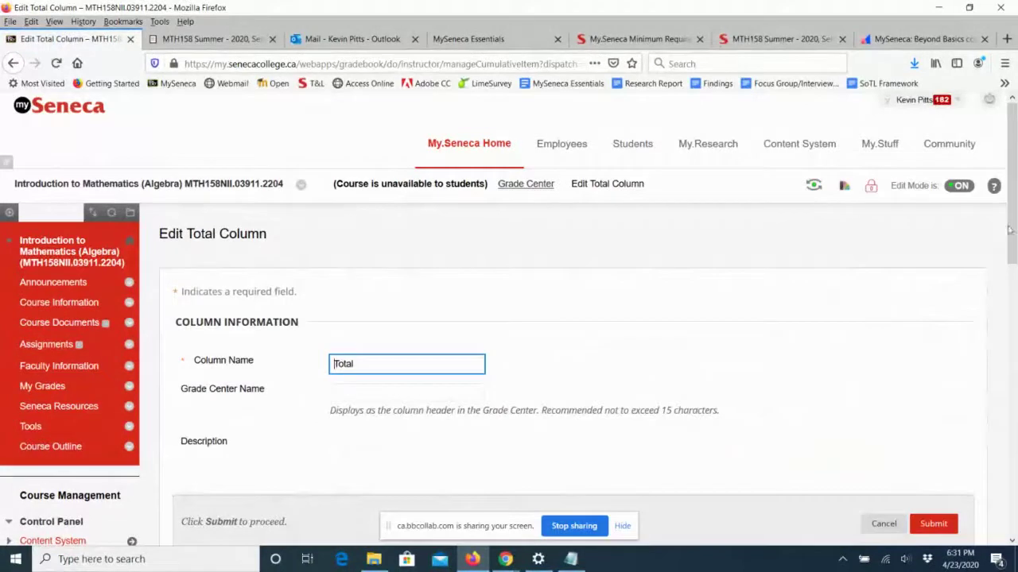
drag(1013, 216, 1009, 515)
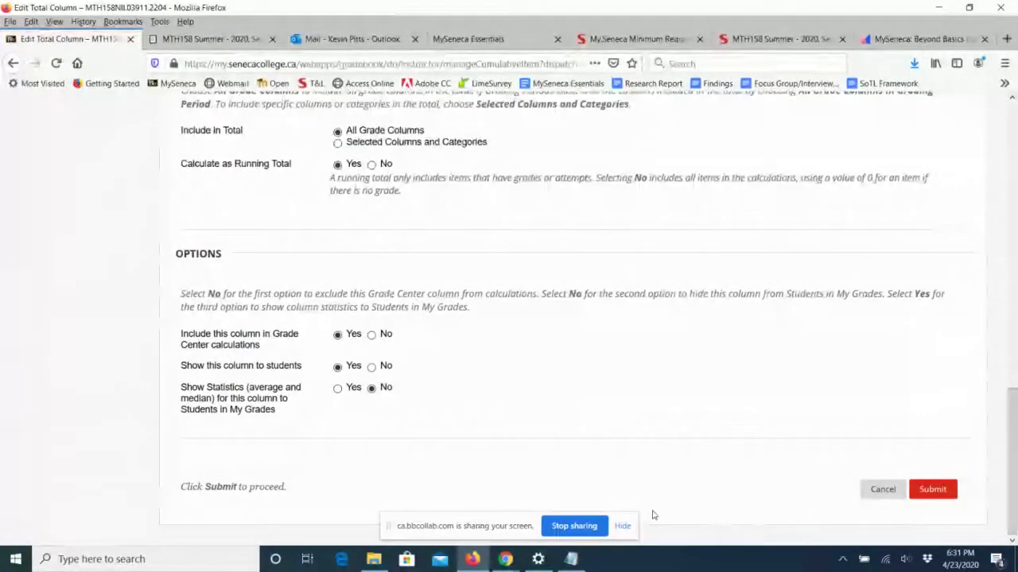
click(372, 366)
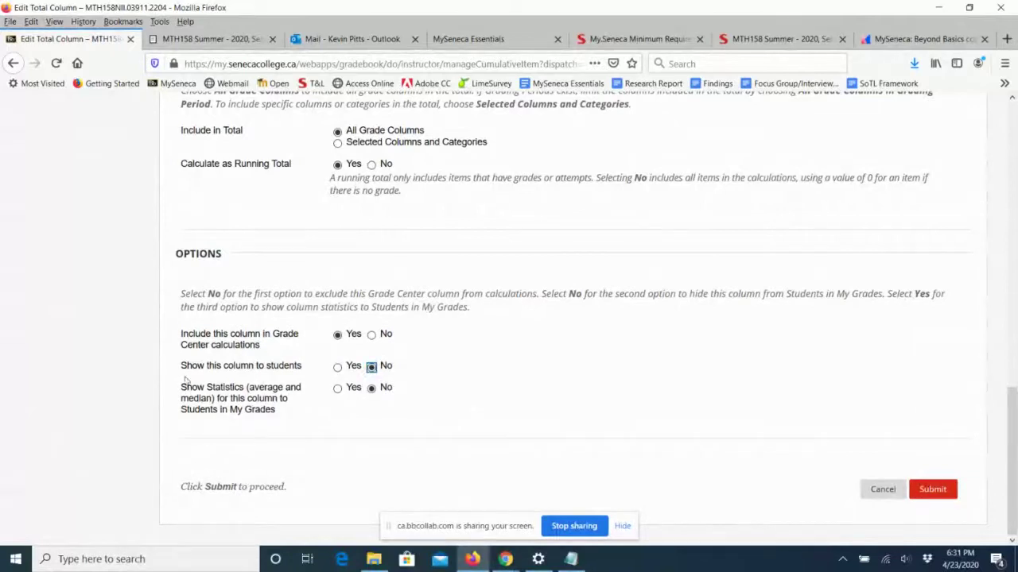
drag(181, 365, 310, 369)
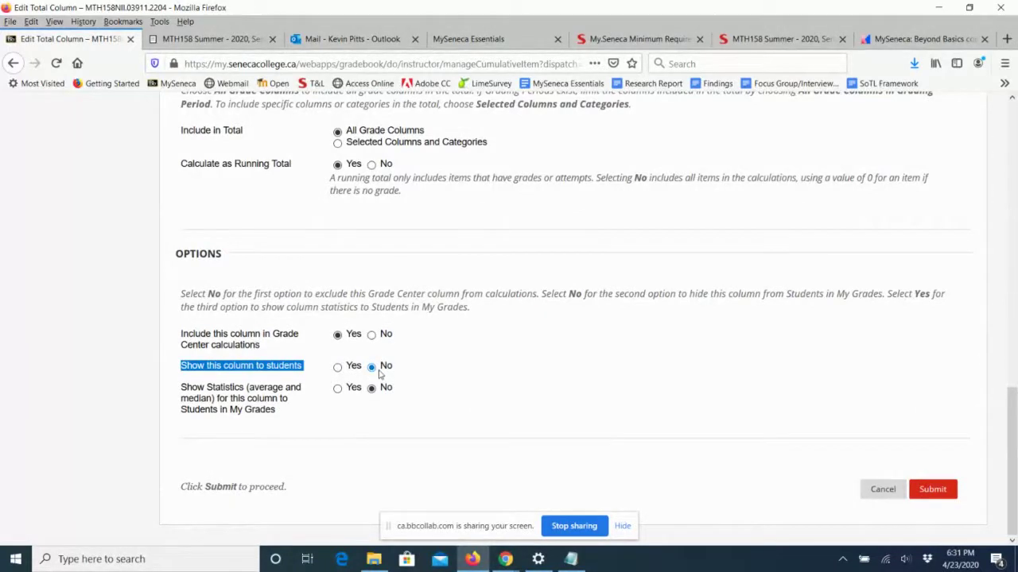
click(932, 490)
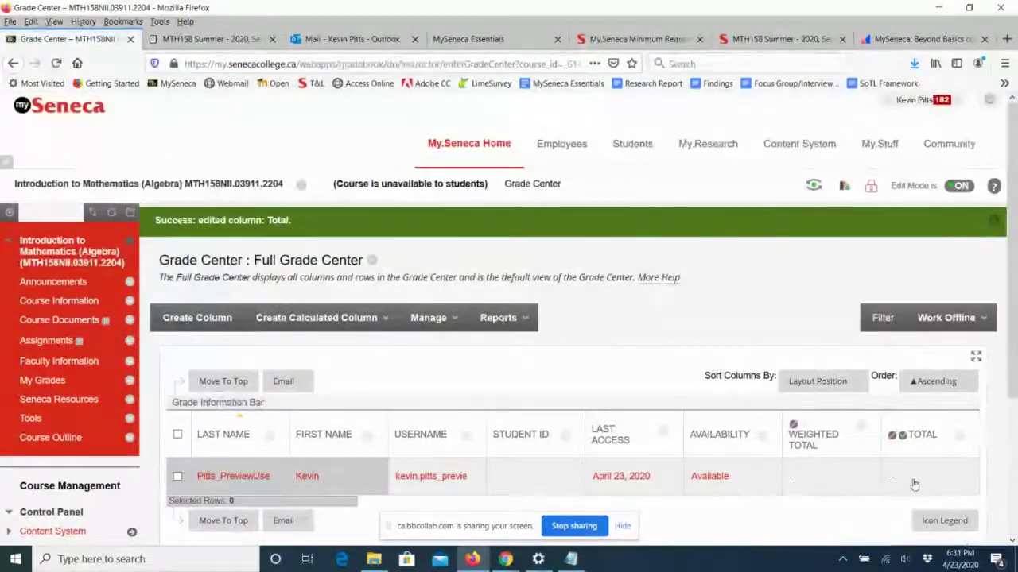
Open My Grades to confirm students now see no grade items.
click(817, 381)
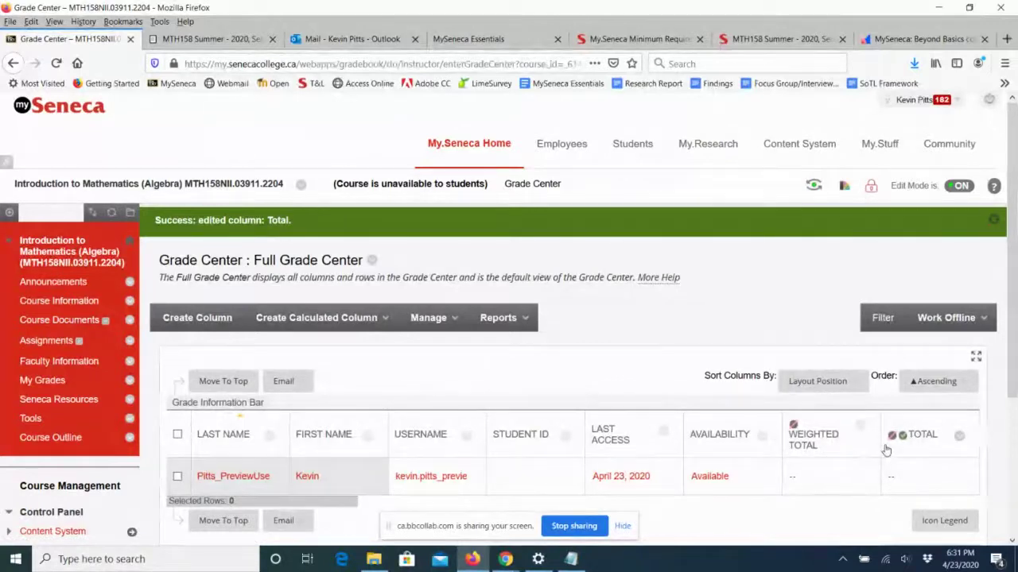
scroll(974, 395, down, 3)
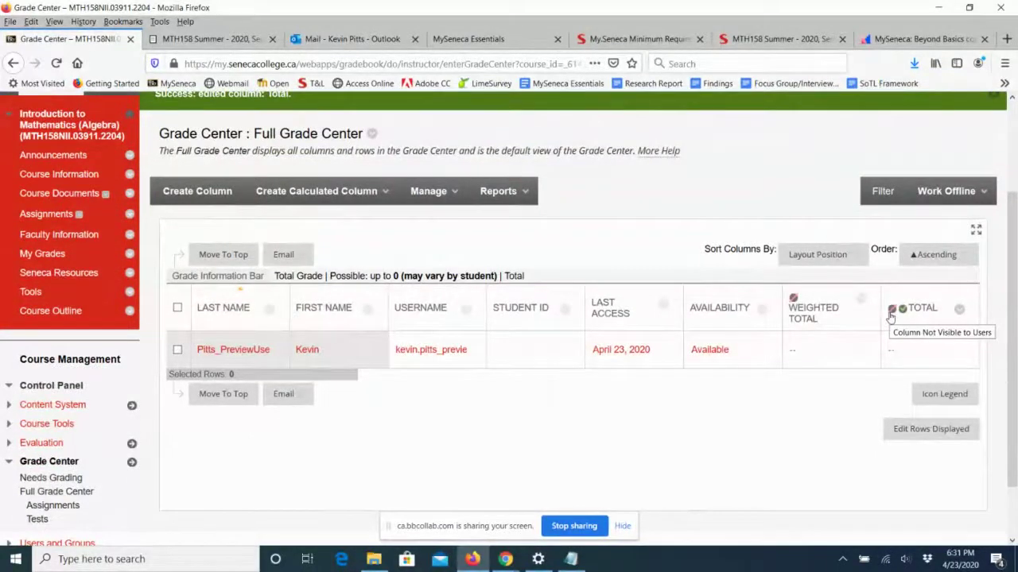
click(42, 256)
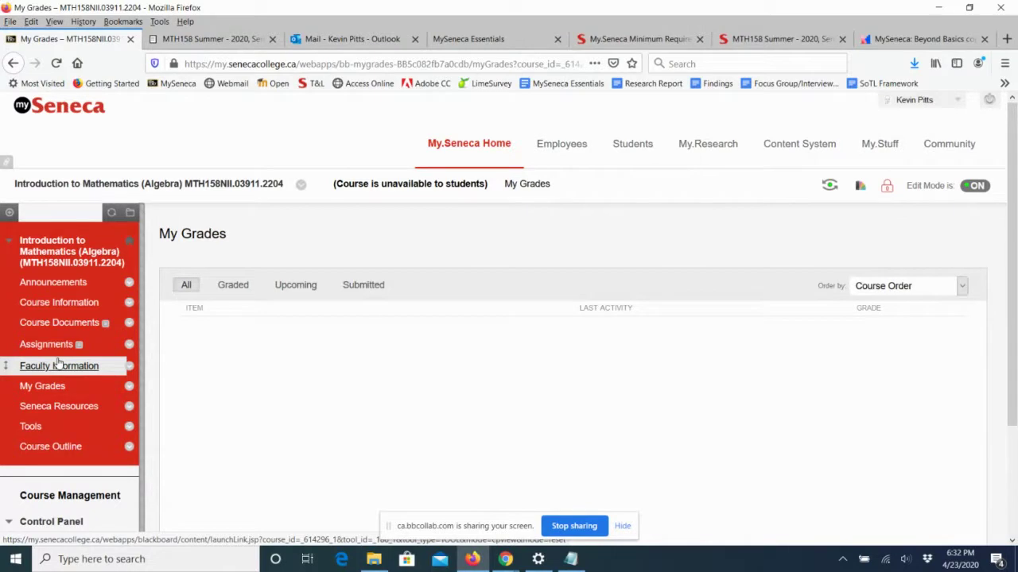
Check Course Information, Announcements and My Grades, ending on Faculty Information with the instructor's card.
click(36, 303)
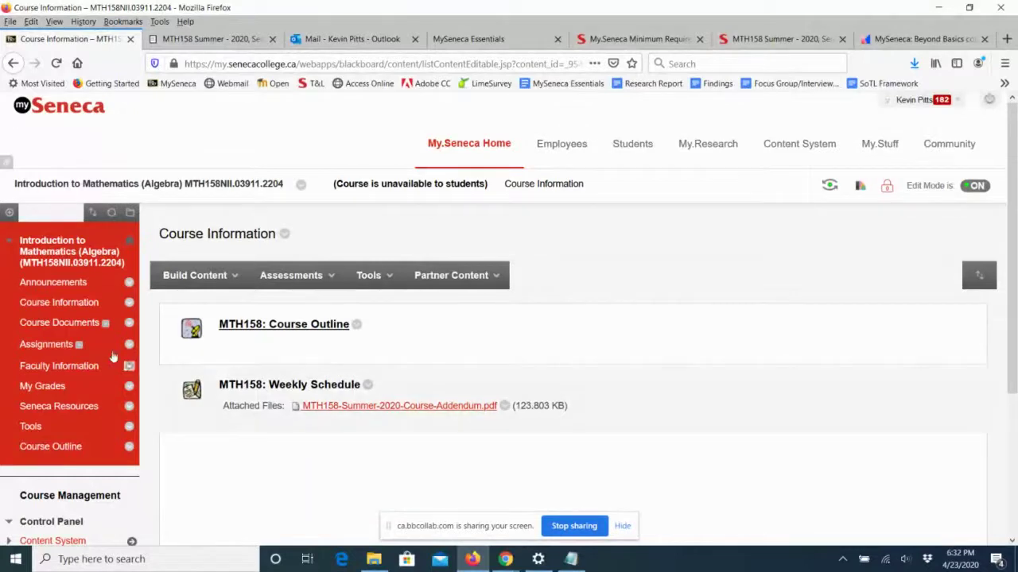
click(72, 283)
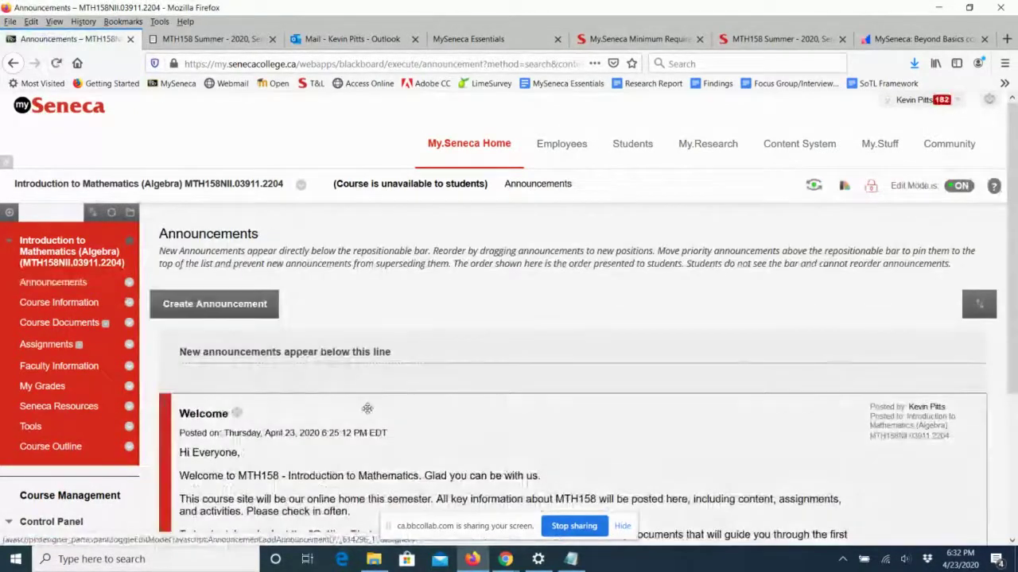
scroll(368, 407, down, 3)
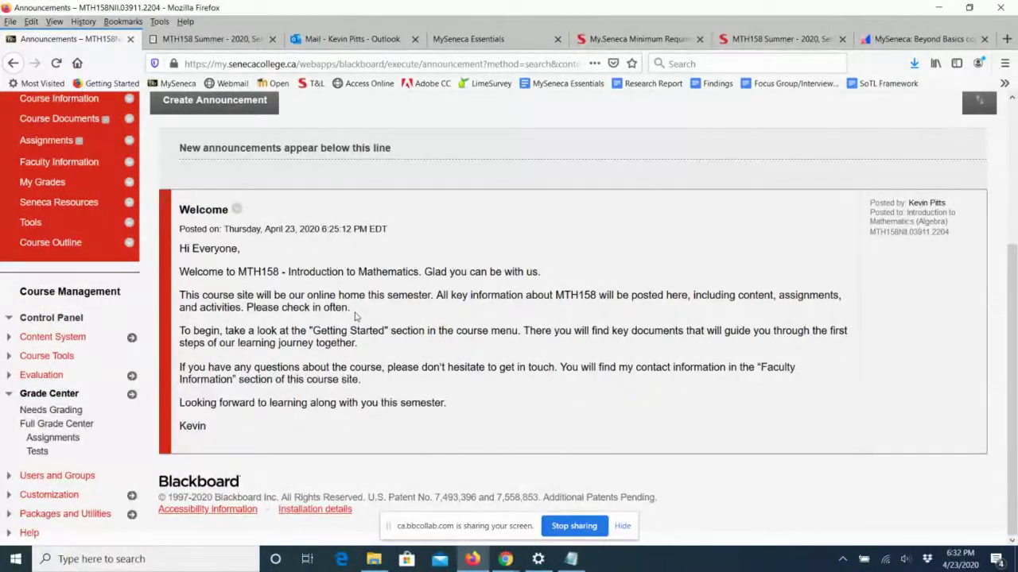
click(44, 183)
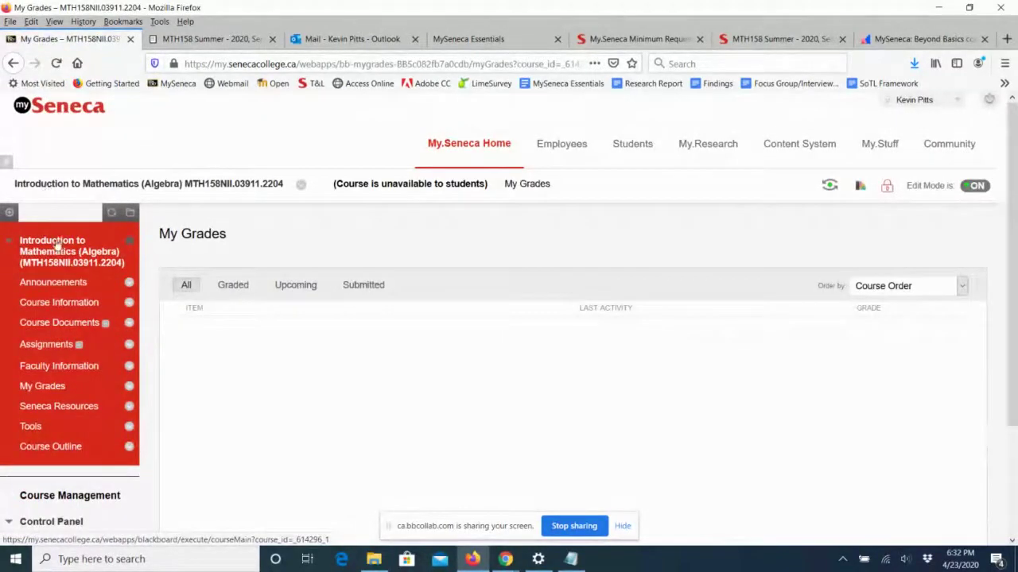
click(59, 368)
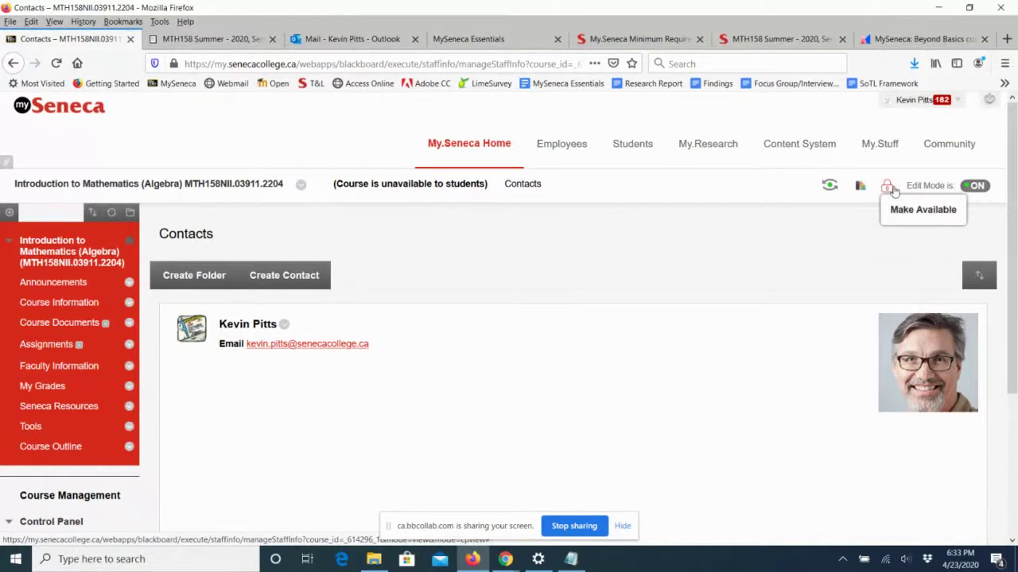
Make the course available with the header lock icon, then go back to My.Seneca Home.
click(889, 188)
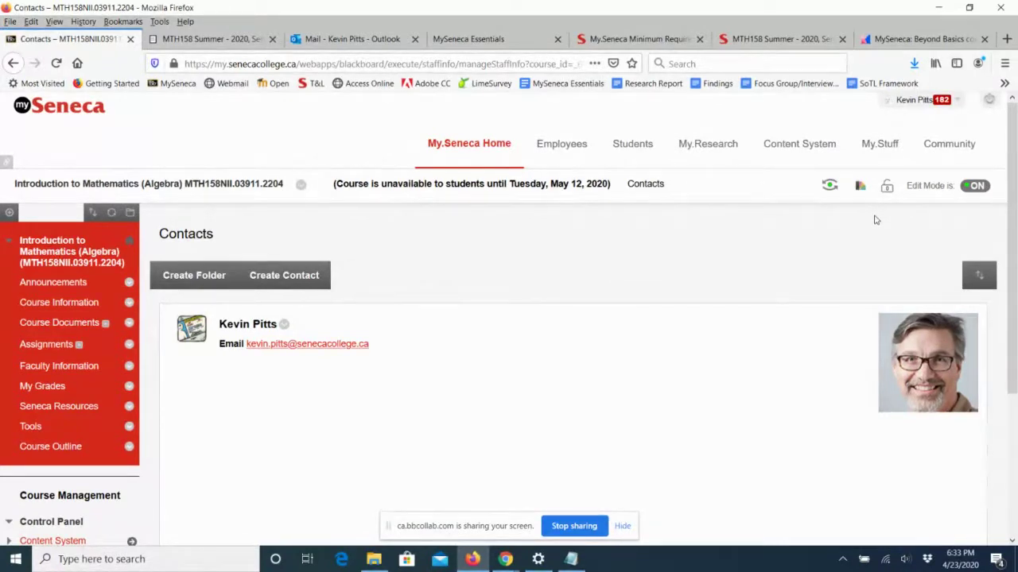
click(490, 144)
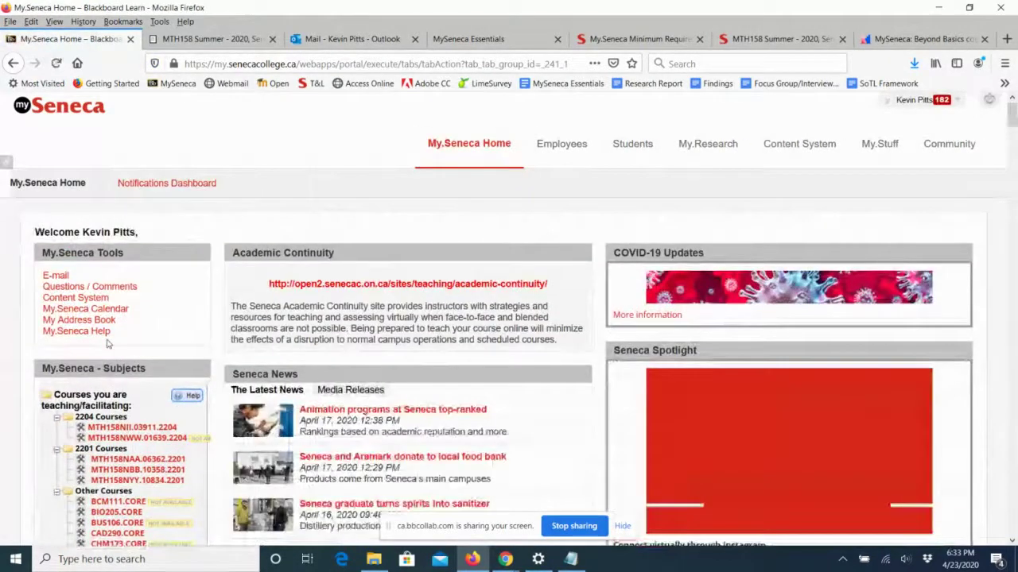
Switch from the My.Seneca portal to the Chrome window running the Collaborate Ultra session.
scroll(108, 342, down, 1)
scroll(108, 342, down, 2)
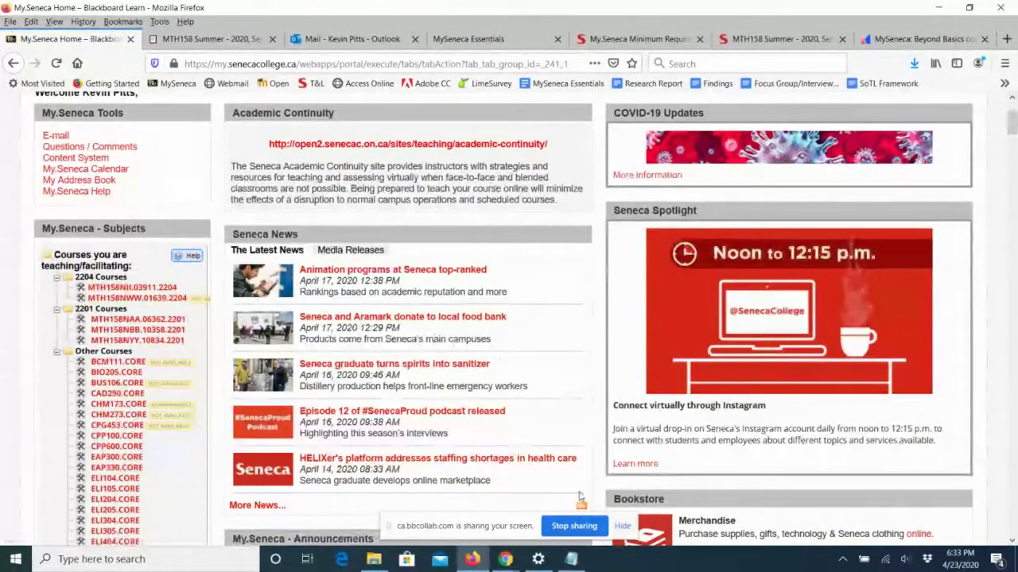
mouse_move(480, 563)
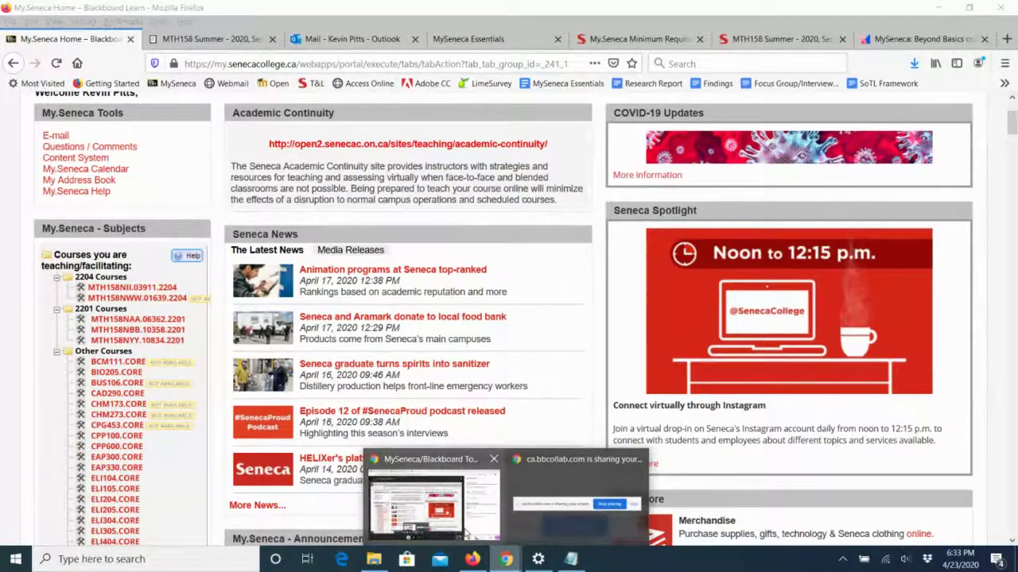
click(468, 534)
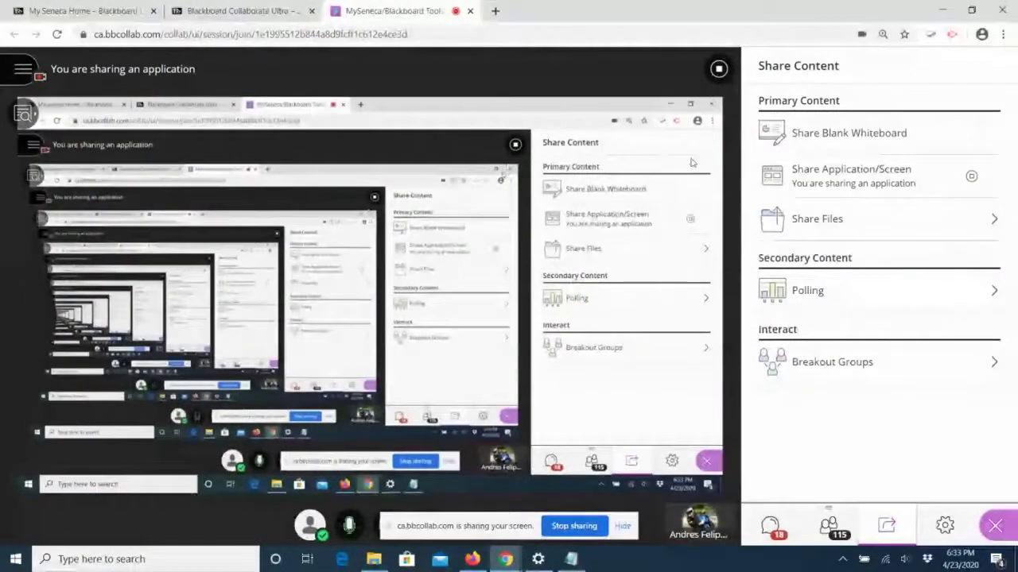
Look over MySeneca-Basics.pptx in Share Files, then stop sharing the application.
click(821, 220)
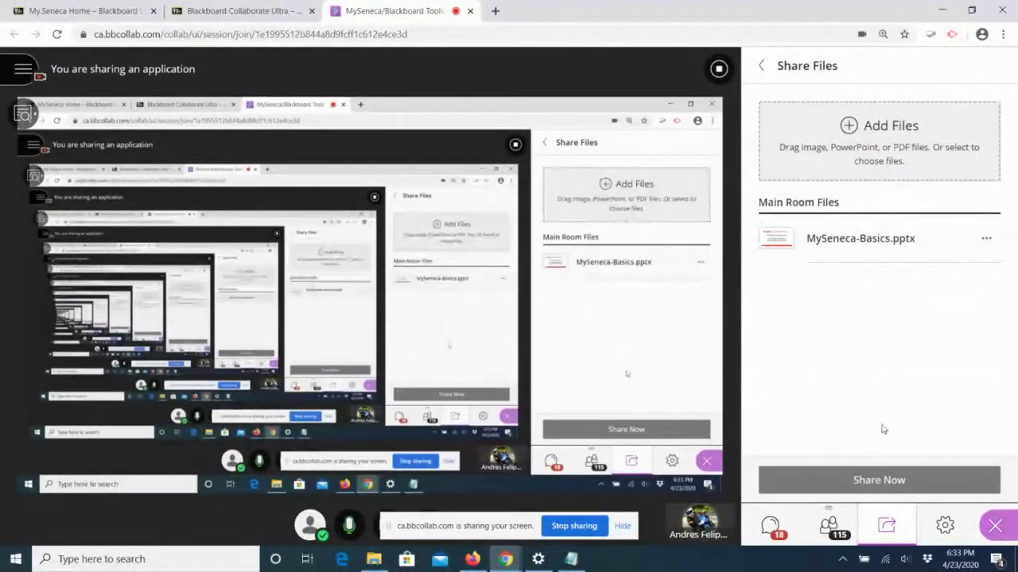
click(859, 238)
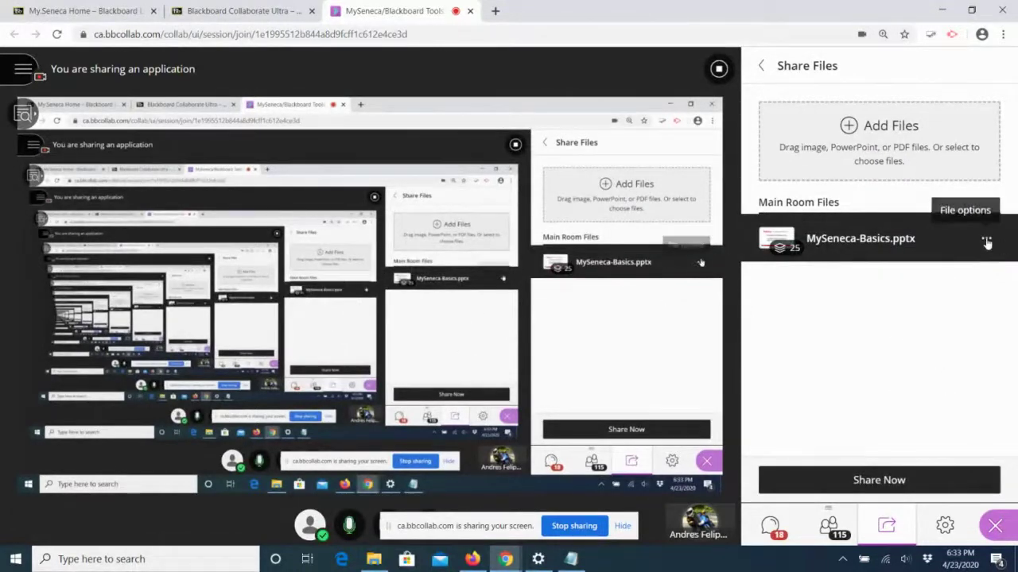
click(985, 238)
click(835, 241)
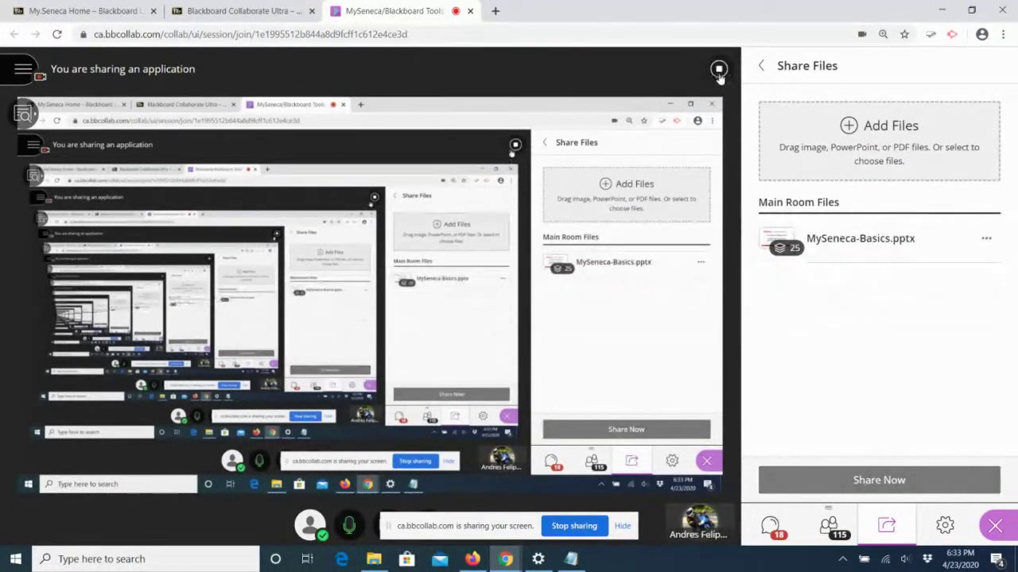
click(720, 70)
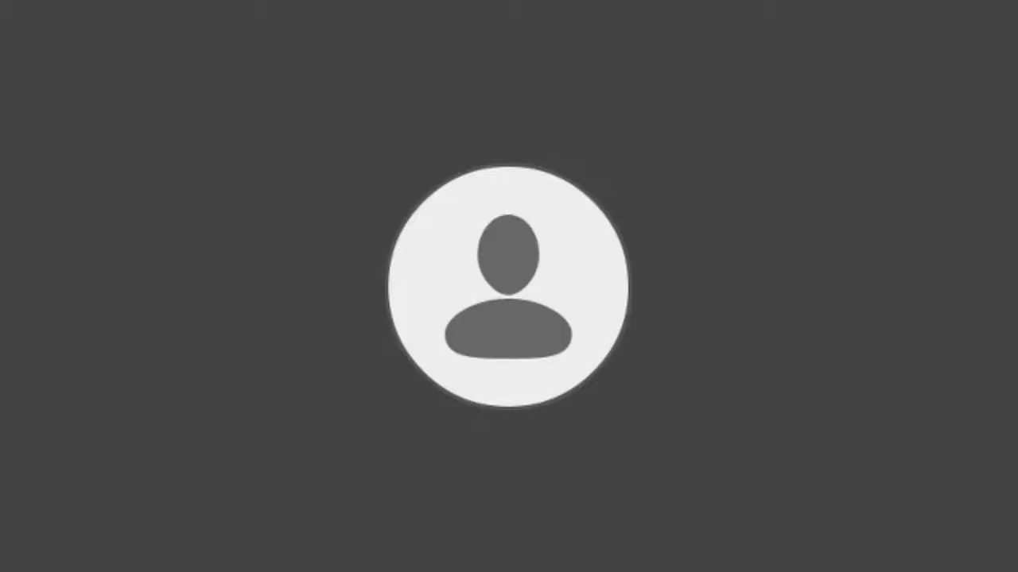
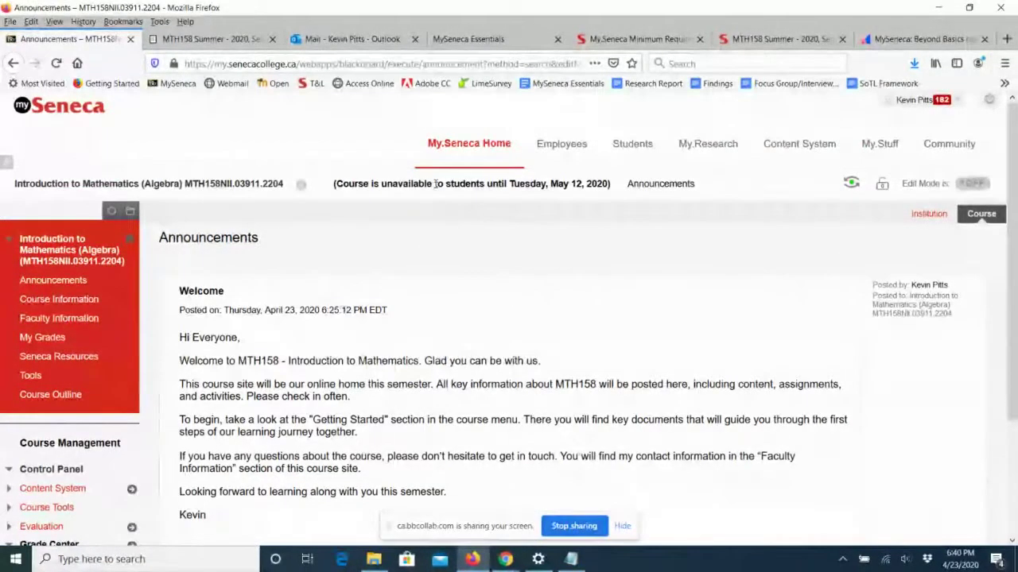
Go back from the MTH158NII announcements to the My.Seneca Home portal.
click(445, 145)
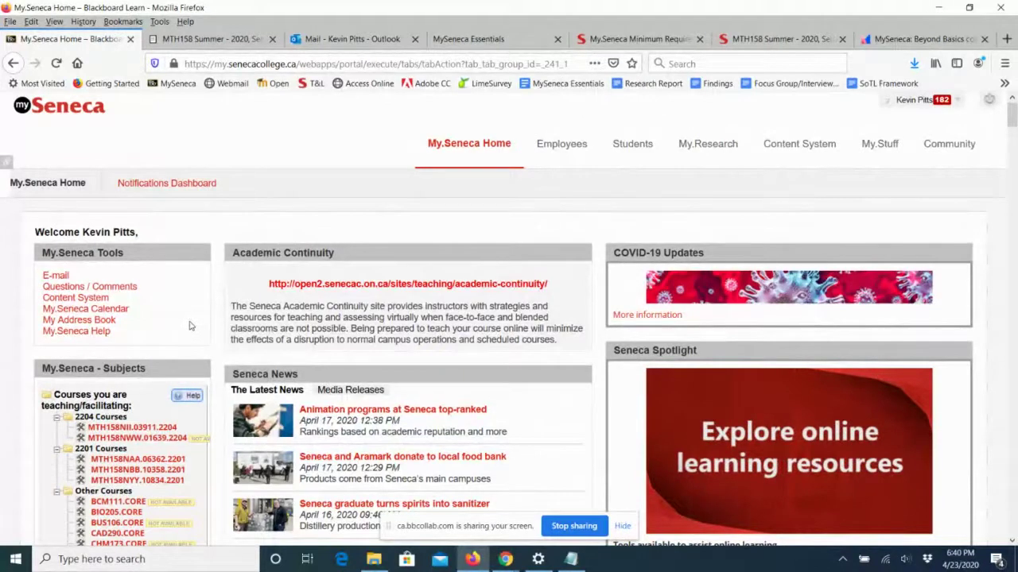
scroll(189, 326, down, 2)
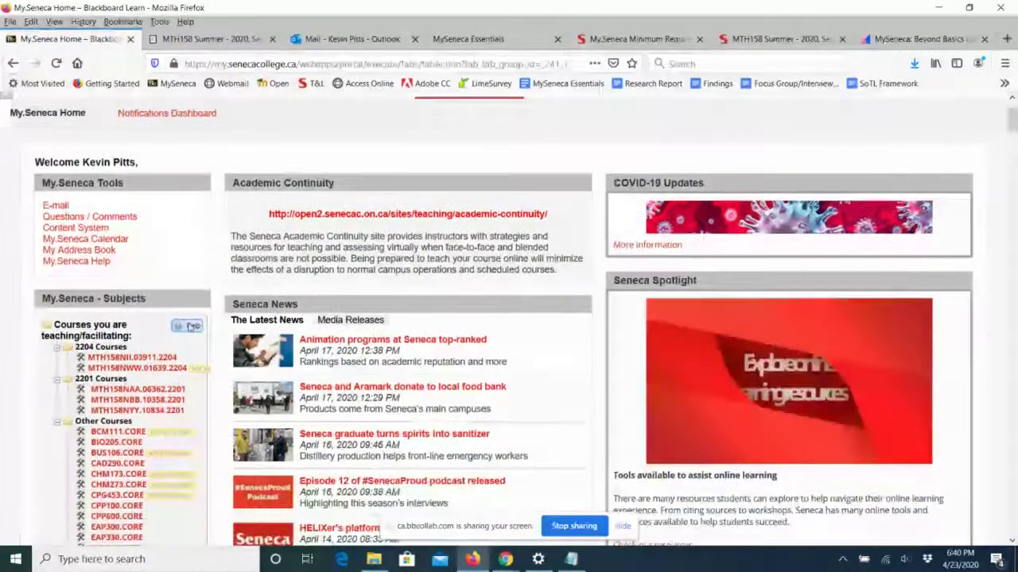
click(148, 388)
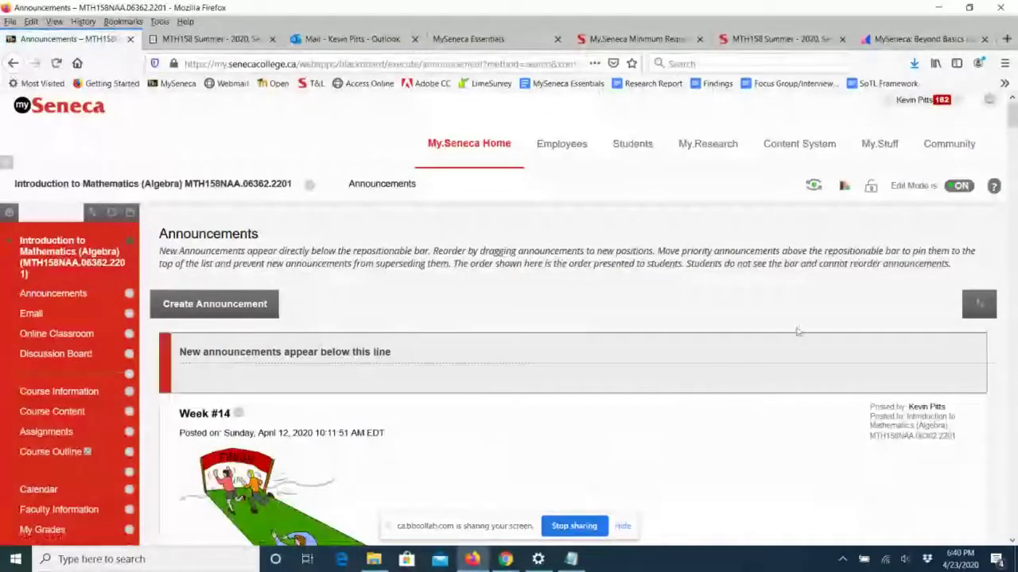
click(959, 185)
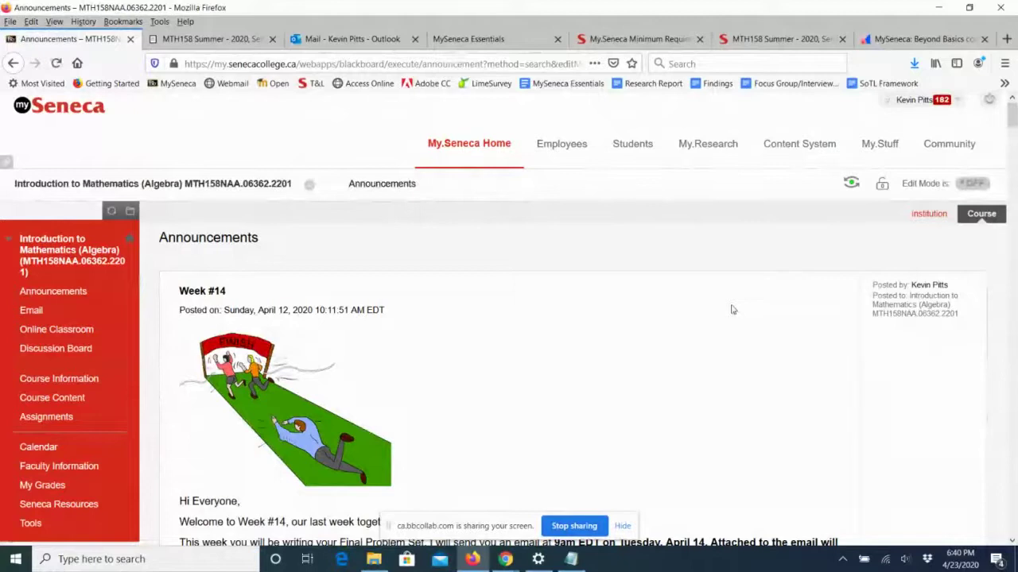
scroll(735, 311, down, 3)
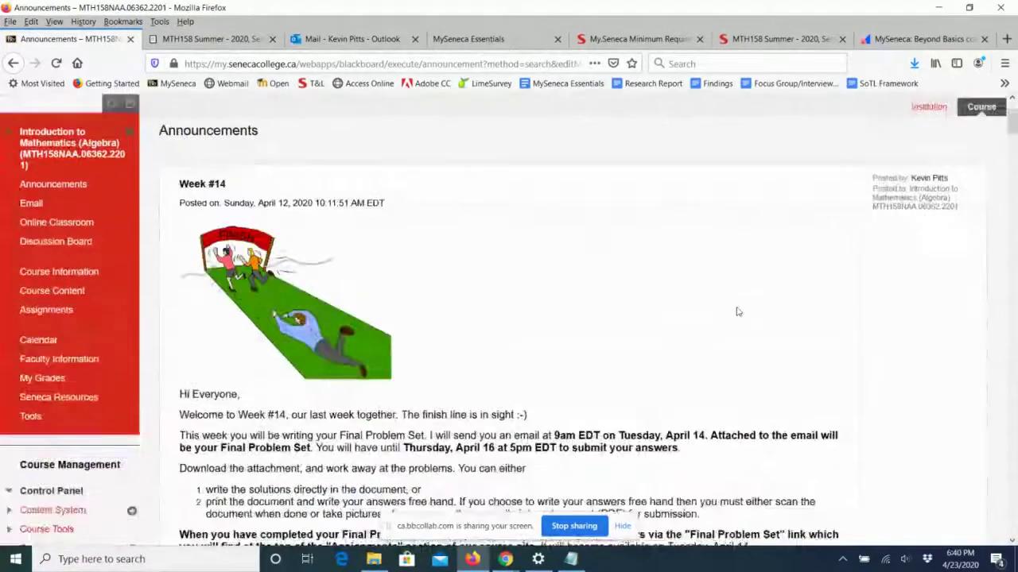
scroll(737, 312, down, 8)
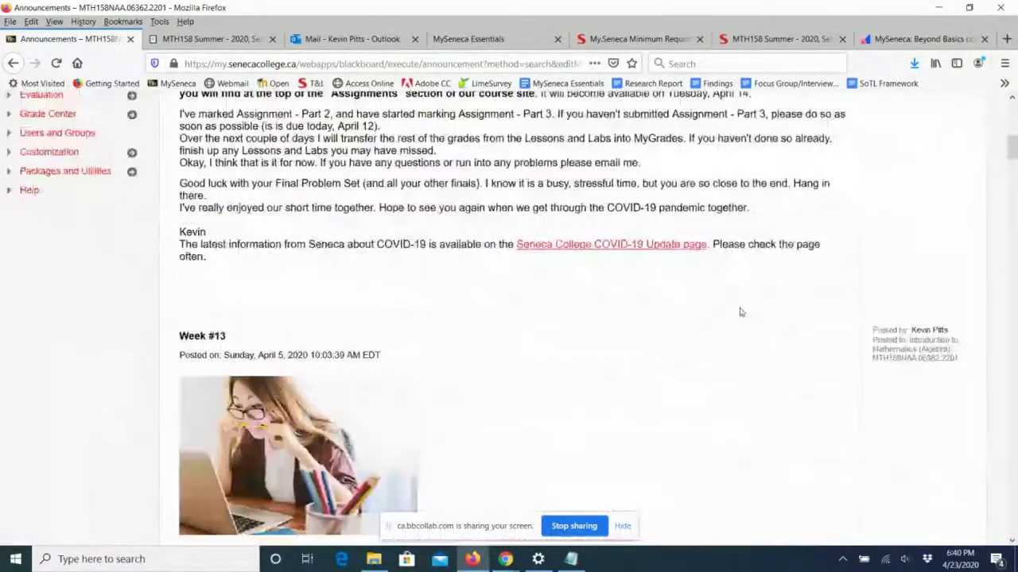
scroll(739, 313, down, 10)
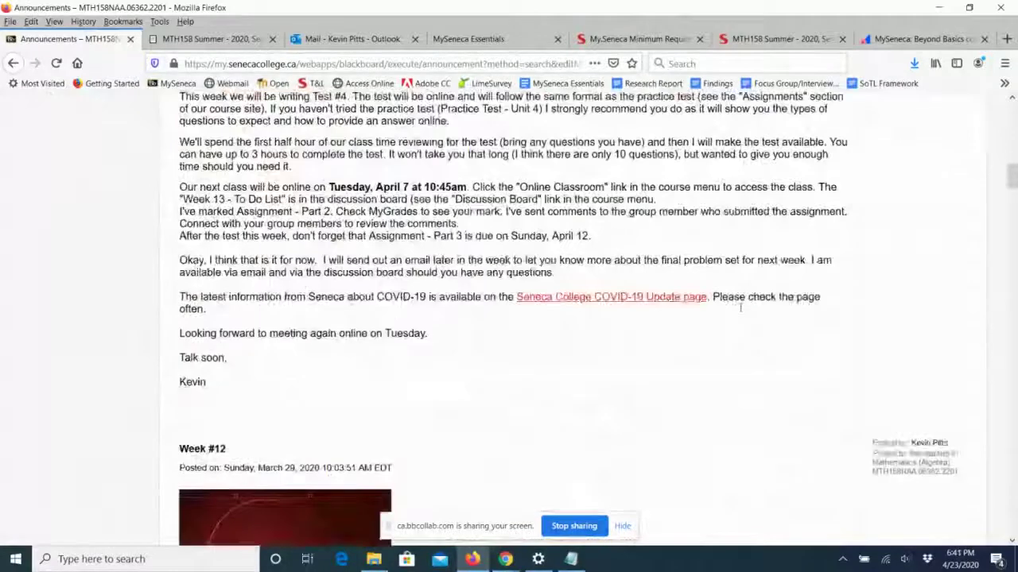
scroll(739, 313, down, 3)
scroll(740, 312, down, 10)
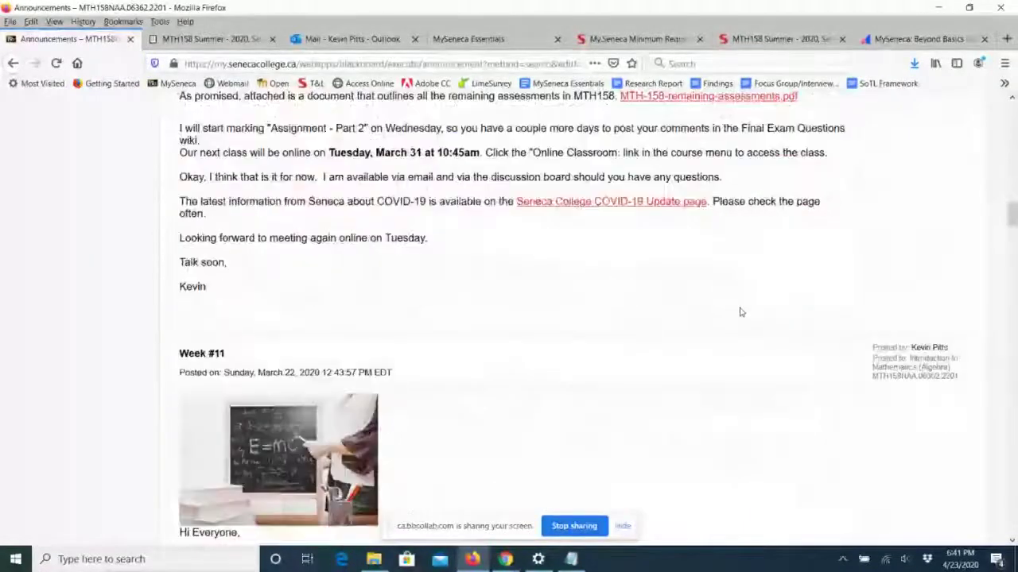
scroll(740, 313, down, 10)
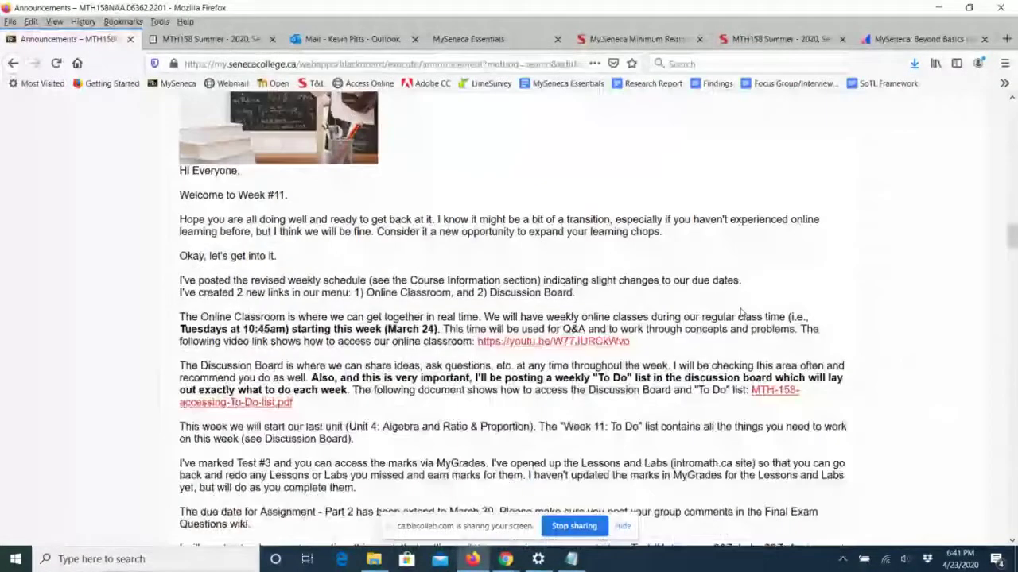
scroll(741, 316, down, 10)
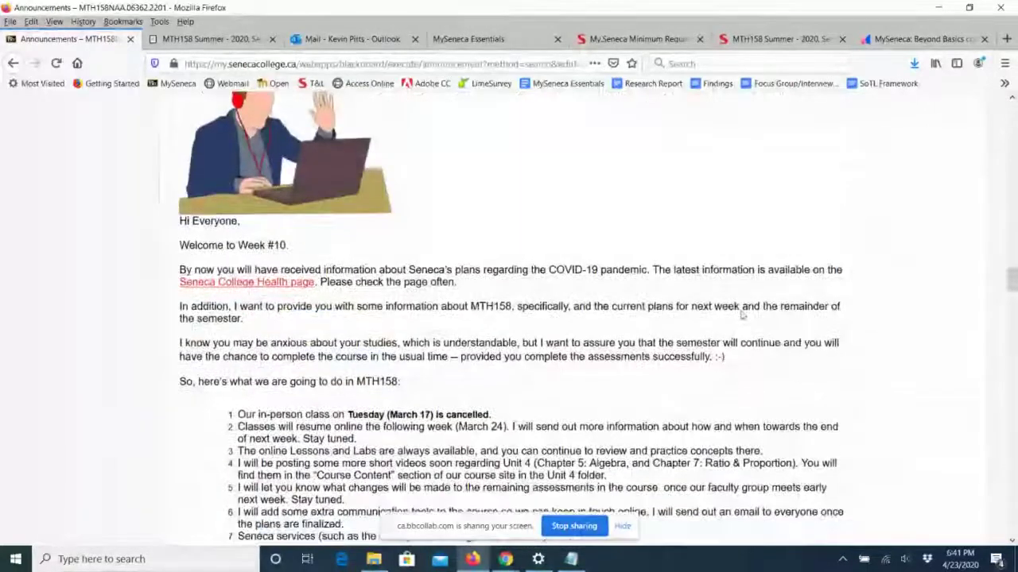
scroll(741, 316, down, 8)
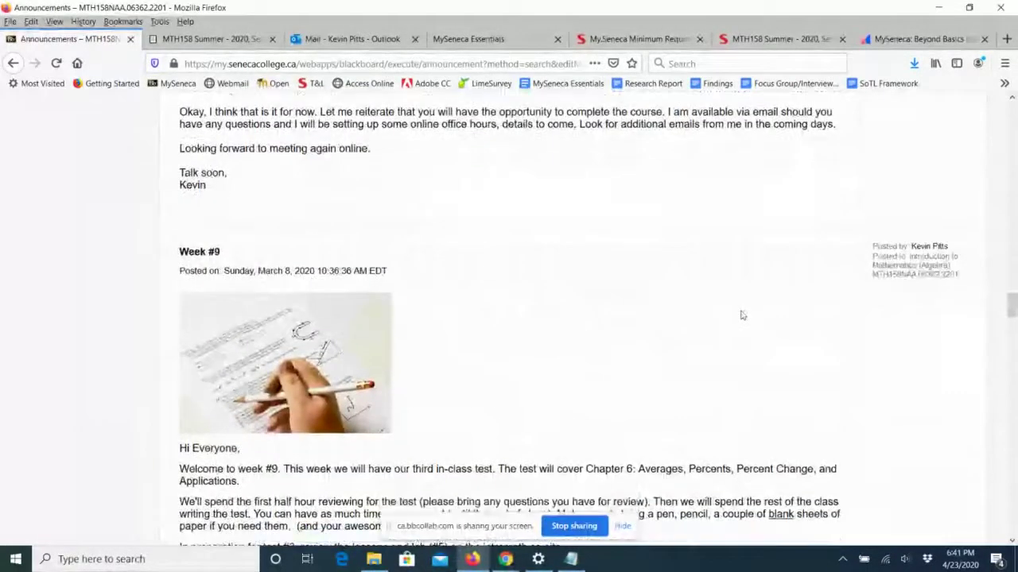
scroll(741, 317, down, 10)
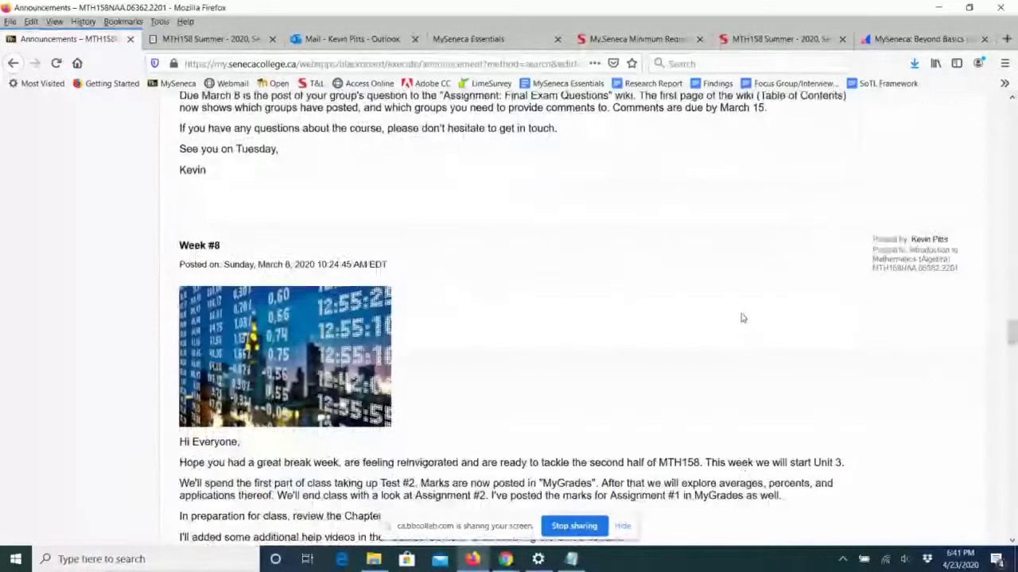
scroll(741, 318, down, 4)
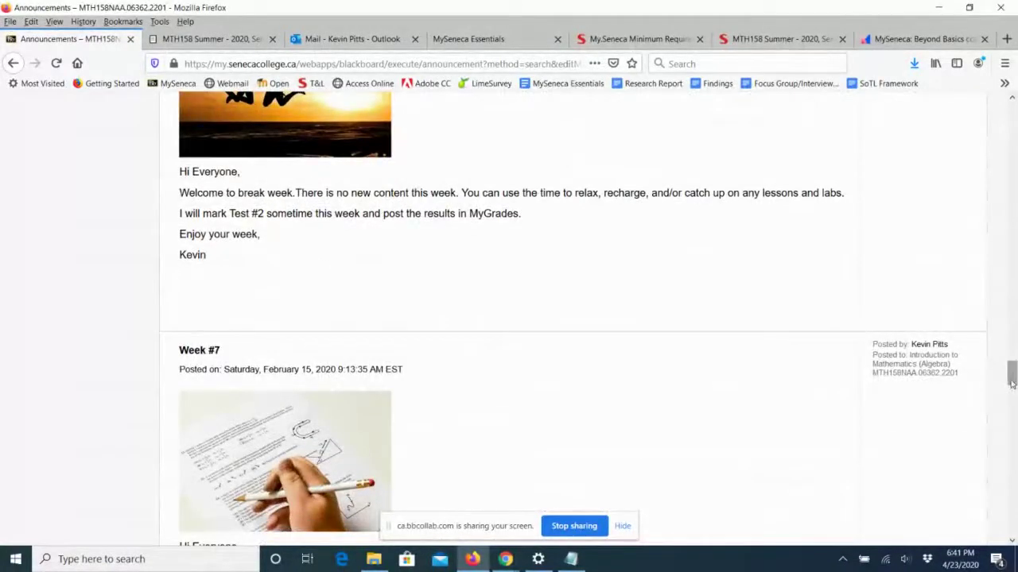
drag(1012, 375, 1011, 363)
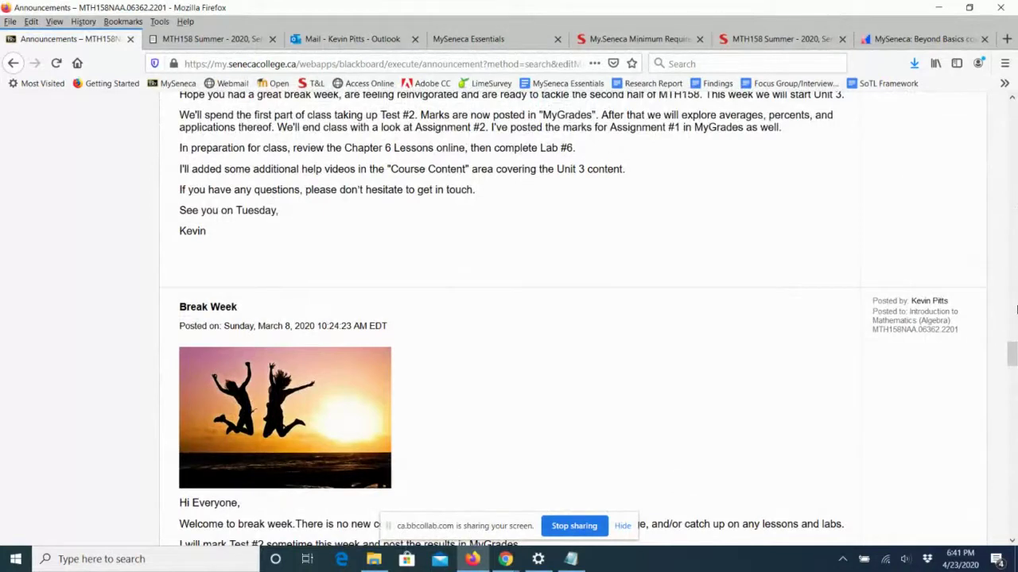
drag(1011, 354, 1012, 111)
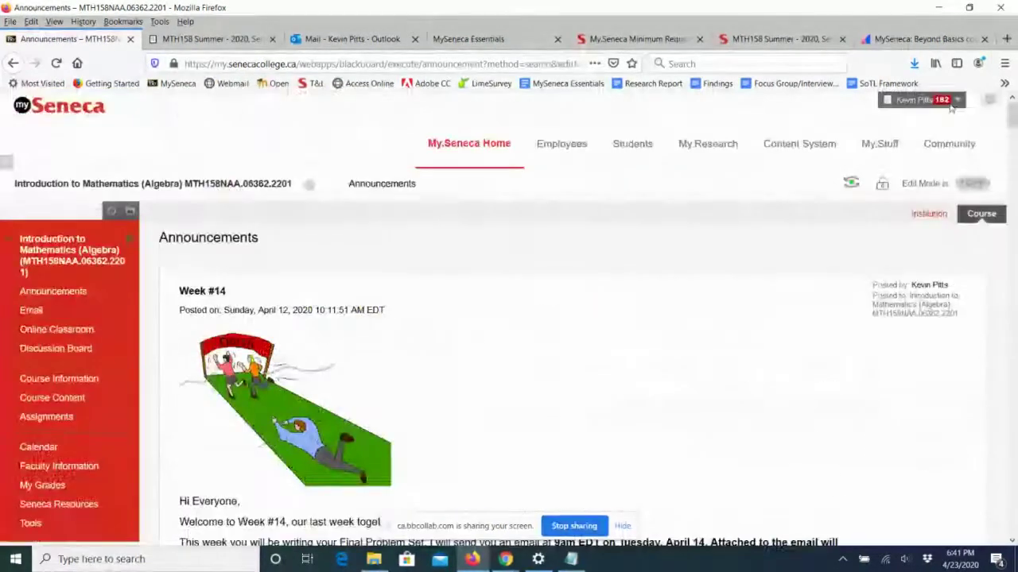
click(468, 151)
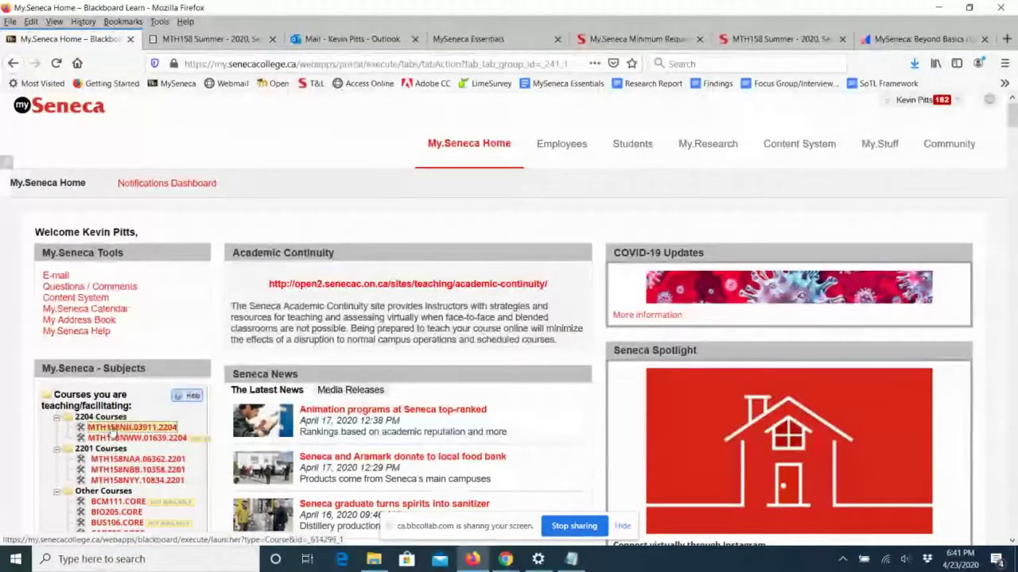
Open course MTH158NII.03911.2204 and switch Edit Mode on.
click(112, 430)
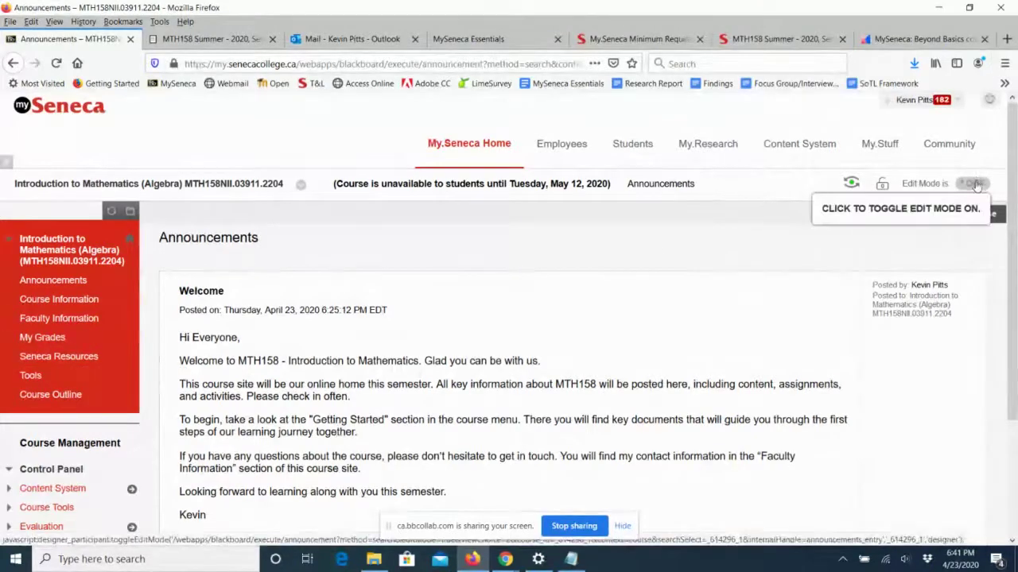
click(974, 184)
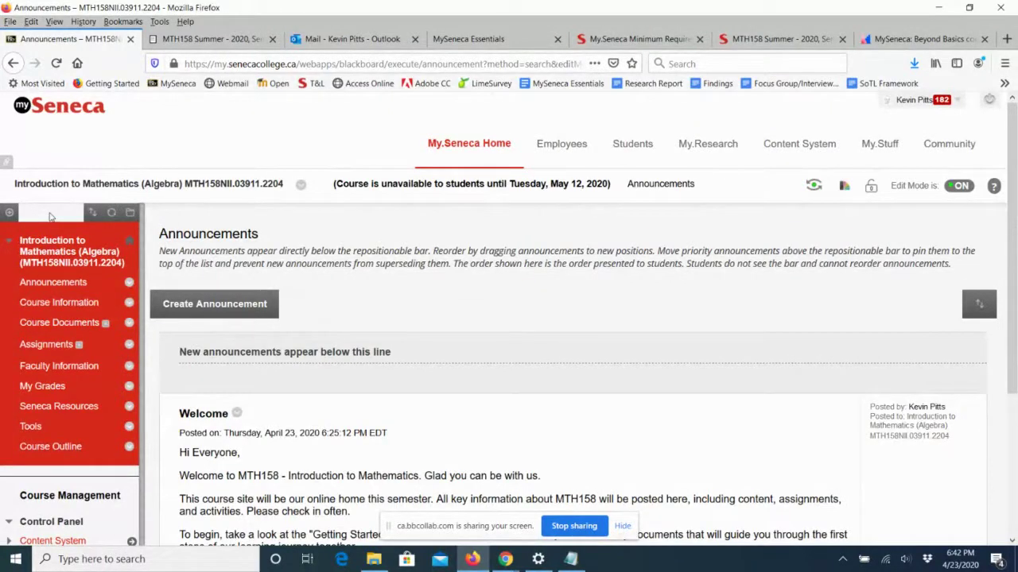
Add an available Email tool link to the course menu and move it directly under Announcements.
click(10, 215)
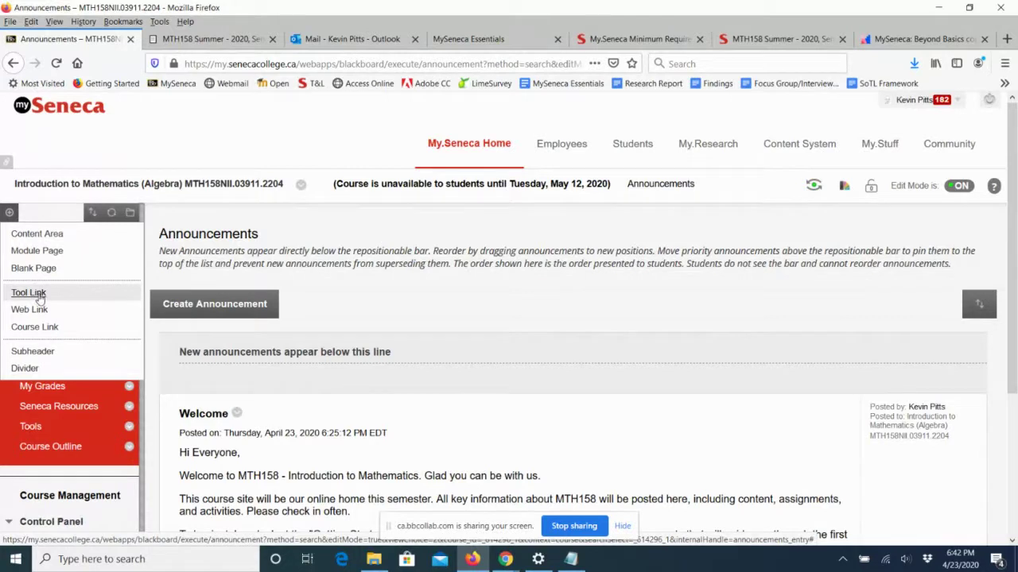
click(29, 292)
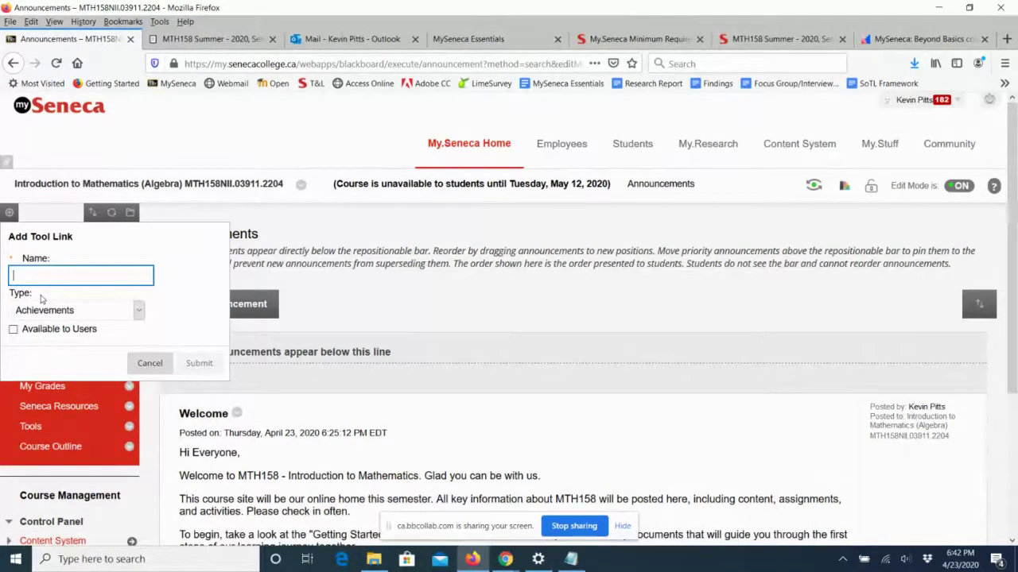
text(Email)
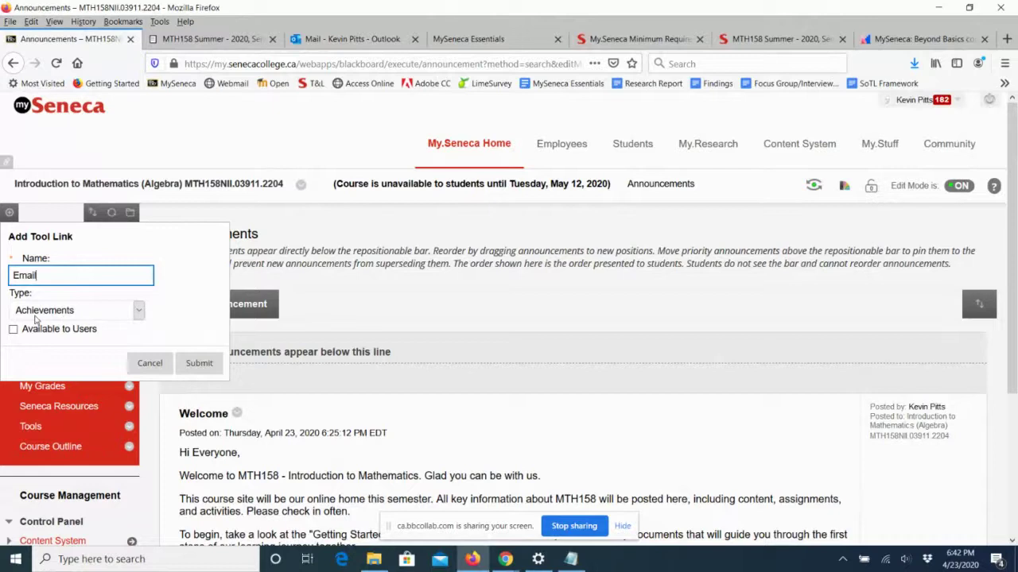
click(38, 312)
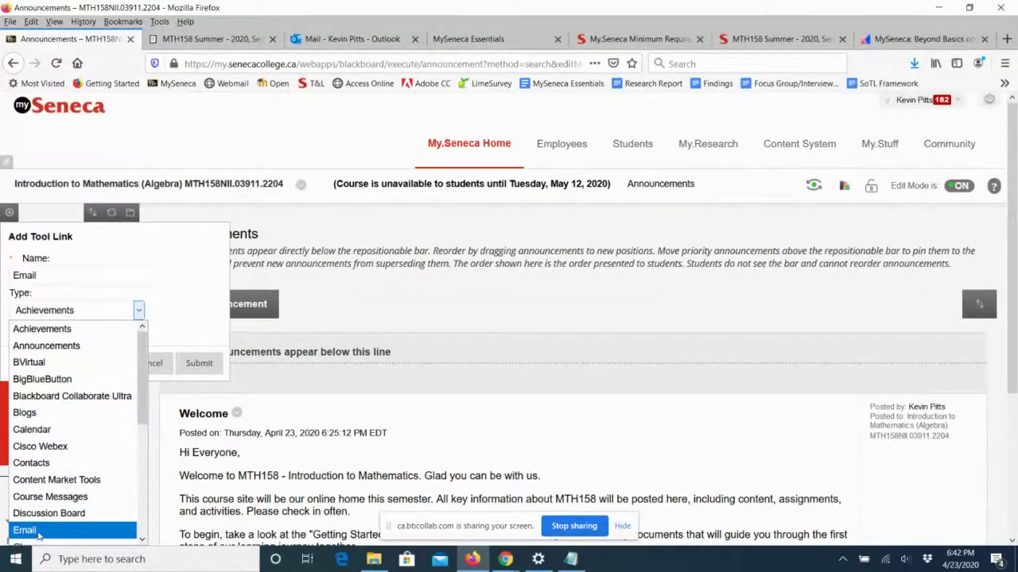
scroll(75, 442, down, 3)
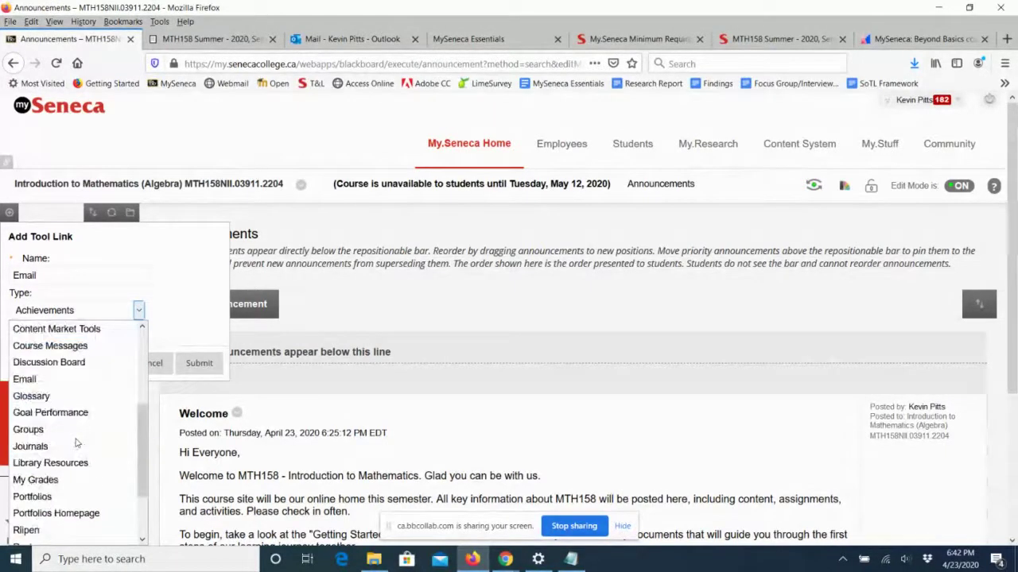
click(40, 387)
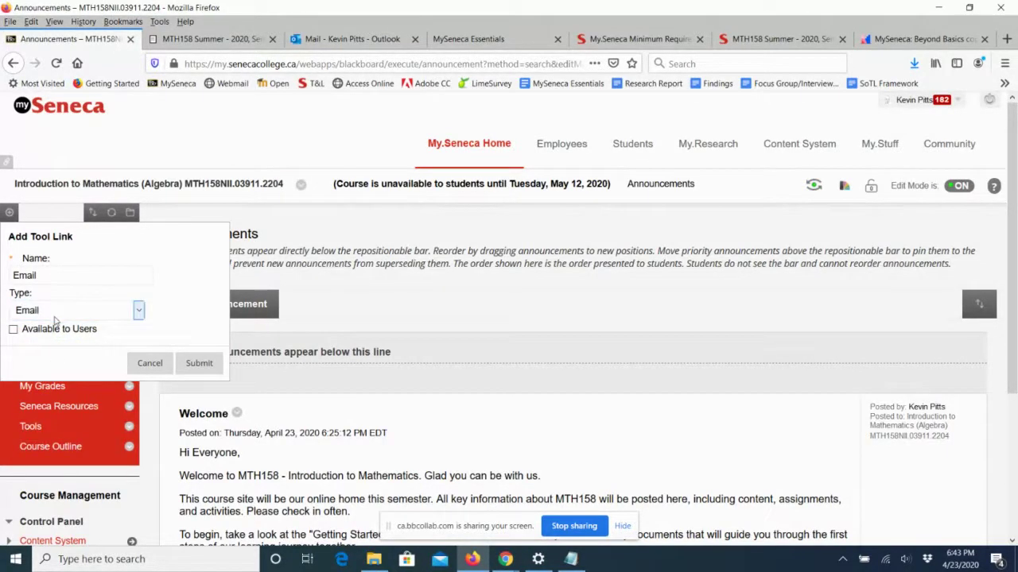
click(13, 331)
click(199, 363)
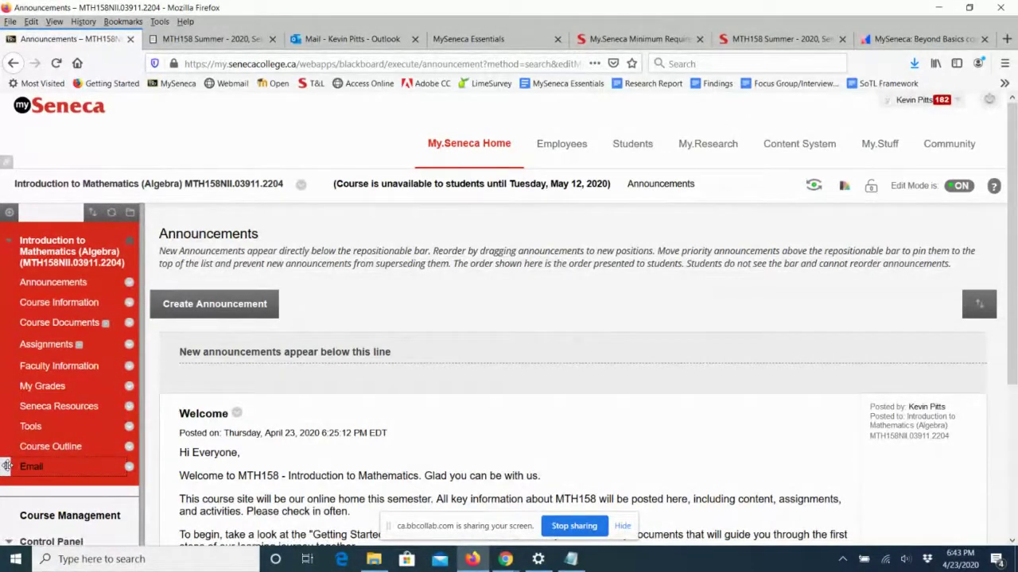
drag(8, 466, 12, 302)
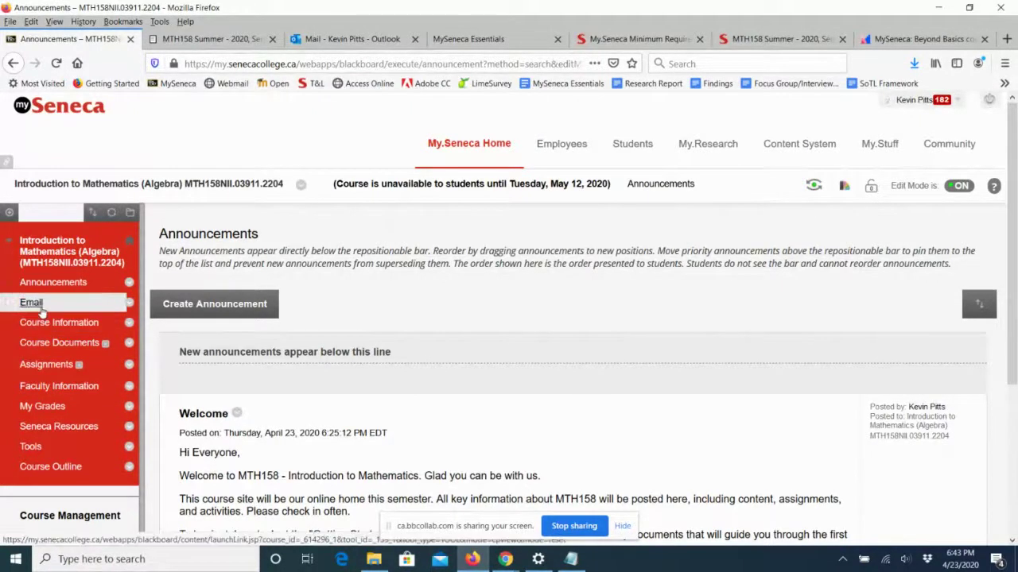
Start an All Users email from the course Email tool, then cancel back to the recipient choices.
click(37, 310)
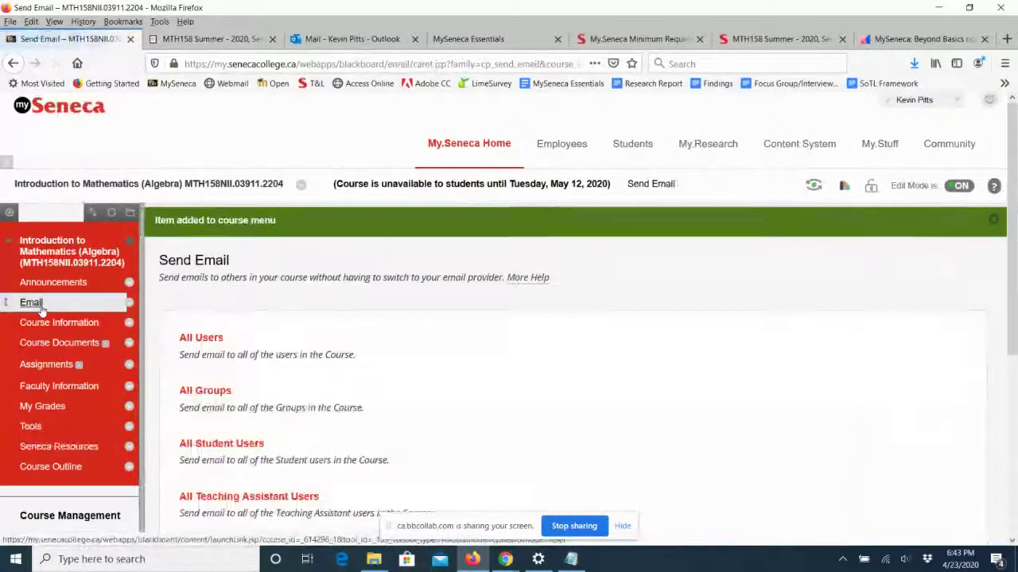
click(201, 338)
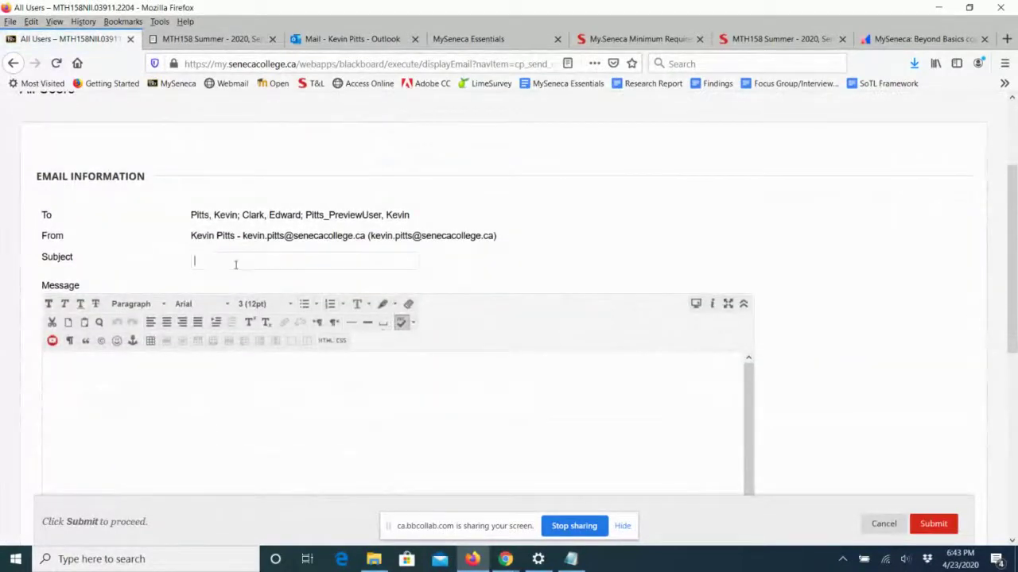
click(233, 262)
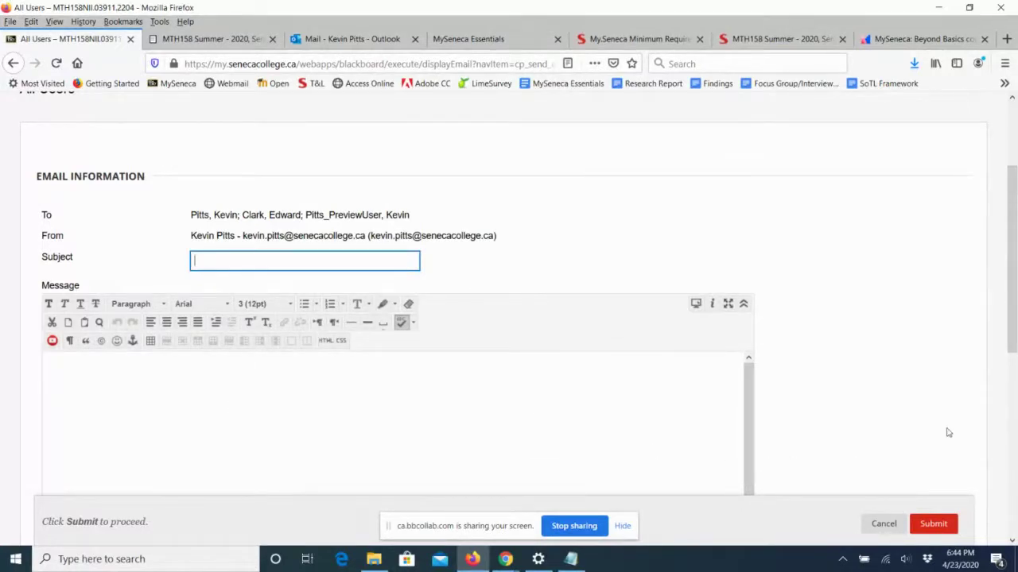
click(883, 524)
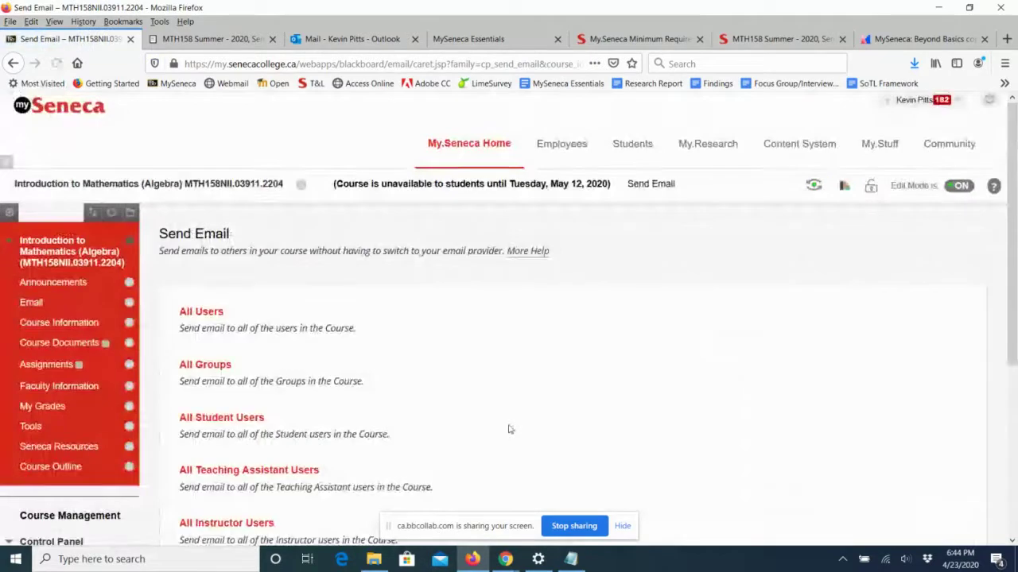
scroll(536, 392, down, 3)
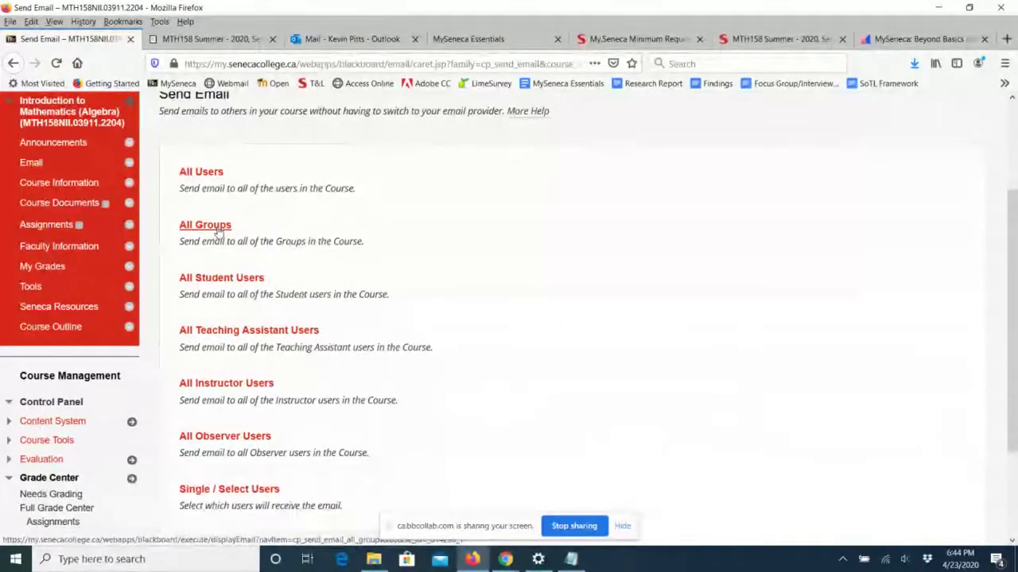
scroll(387, 455, down, 3)
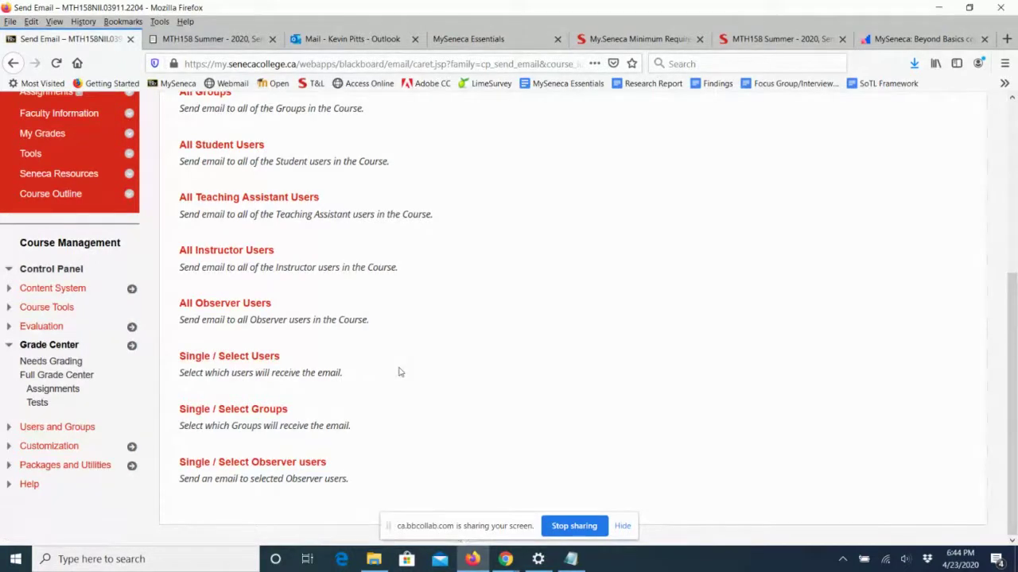
click(245, 359)
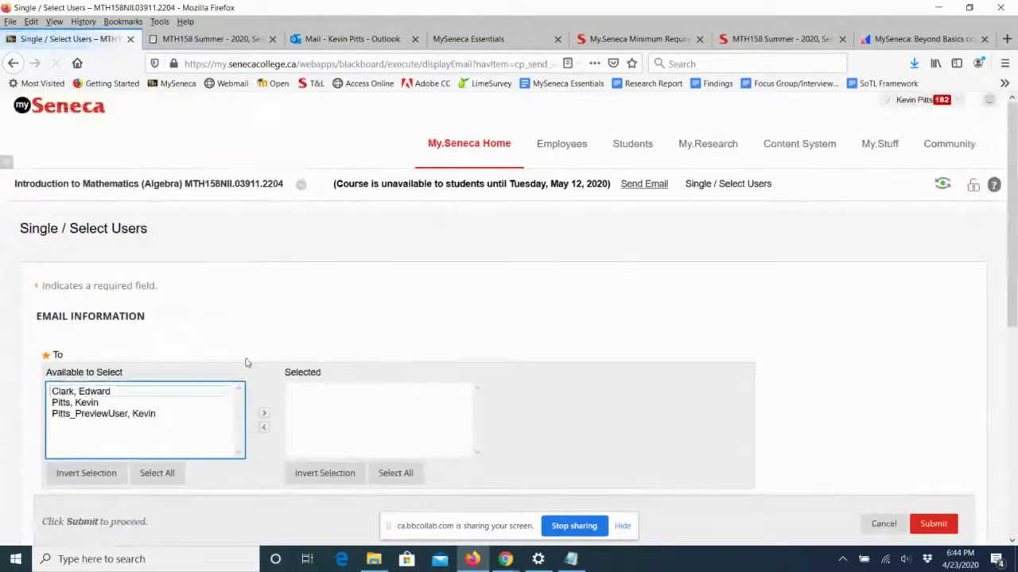
scroll(459, 319, down, 2)
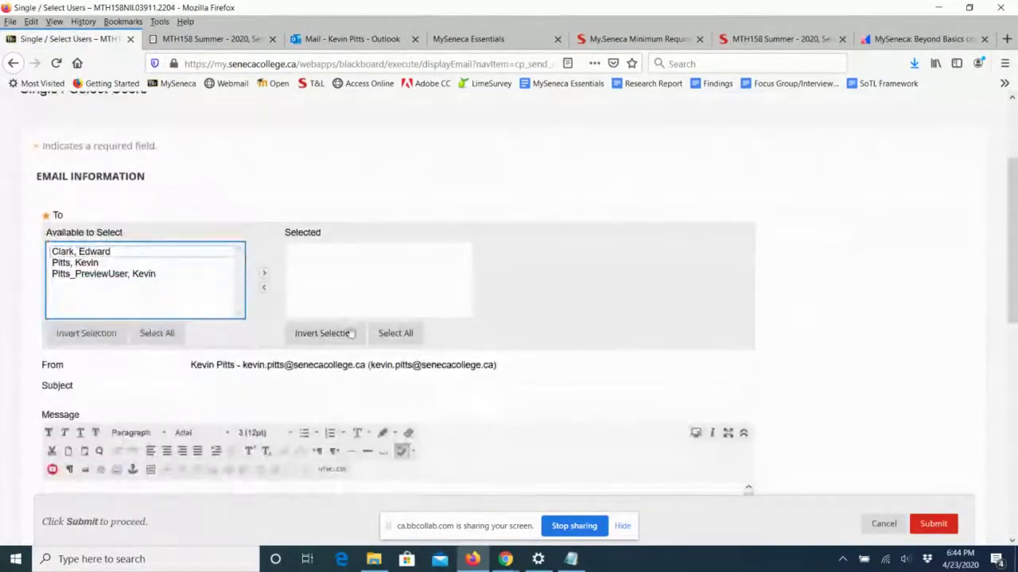
click(103, 274)
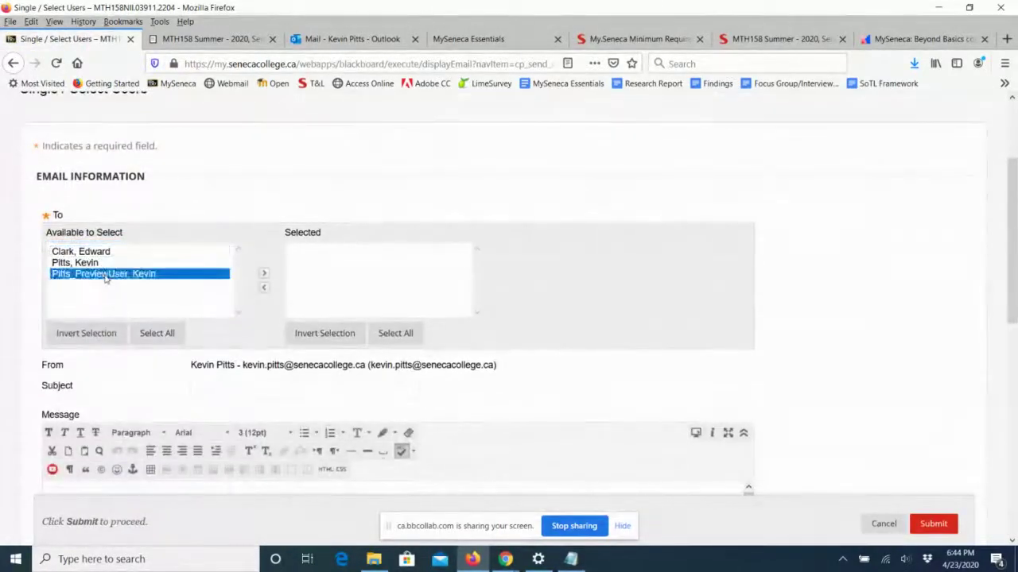
click(264, 274)
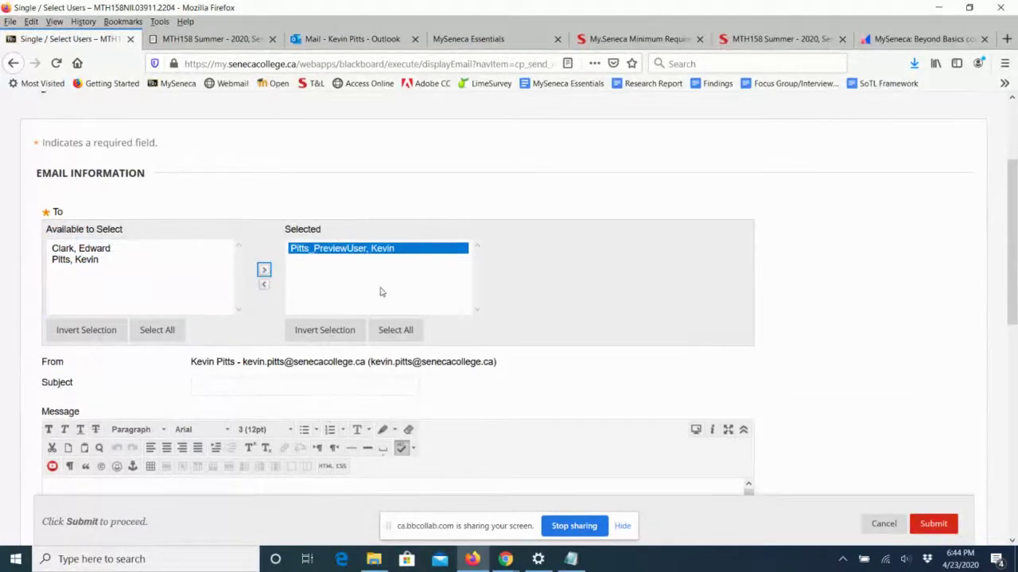
scroll(380, 292, down, 2)
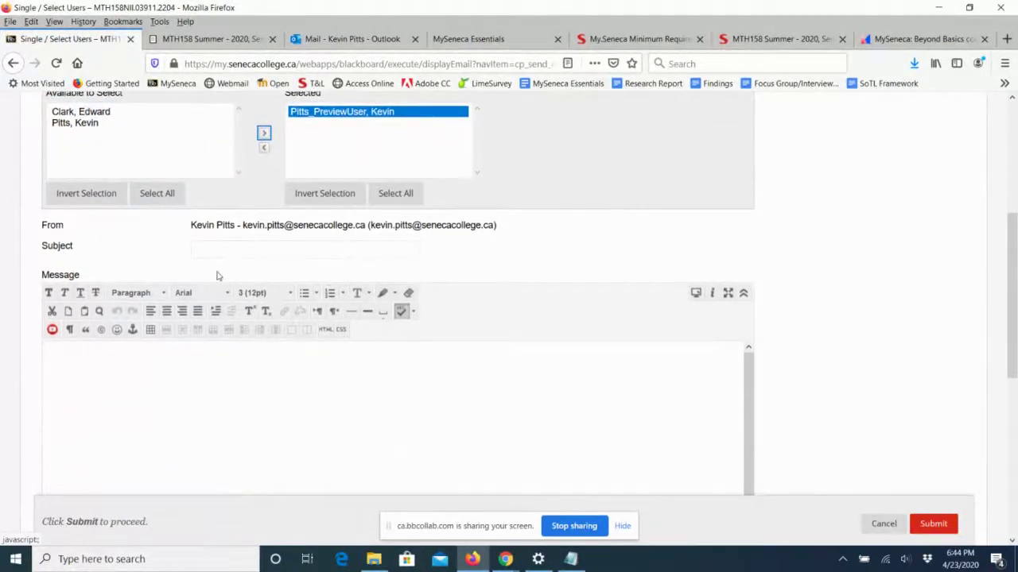
click(230, 251)
click(197, 377)
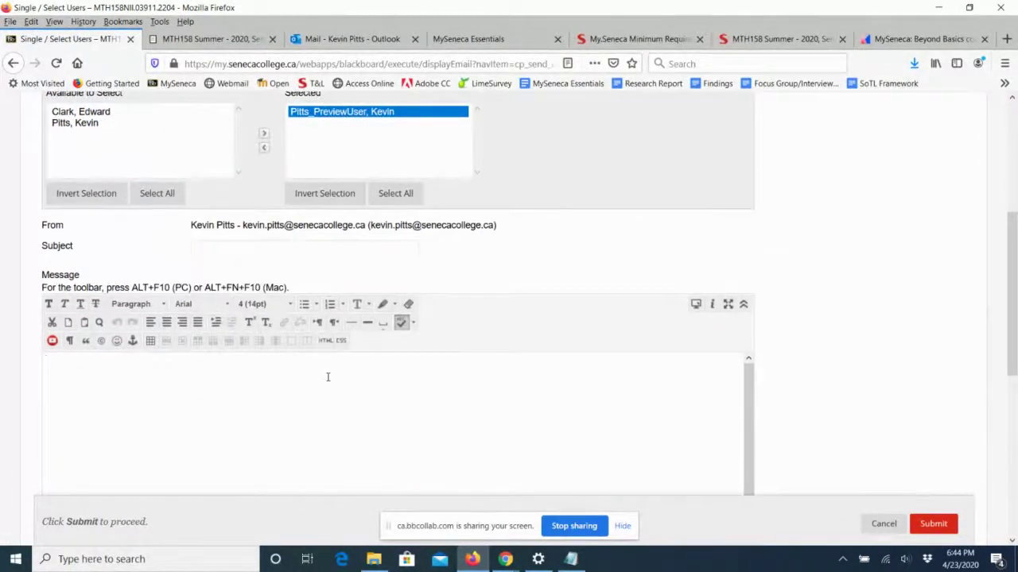
drag(1007, 314, 1014, 211)
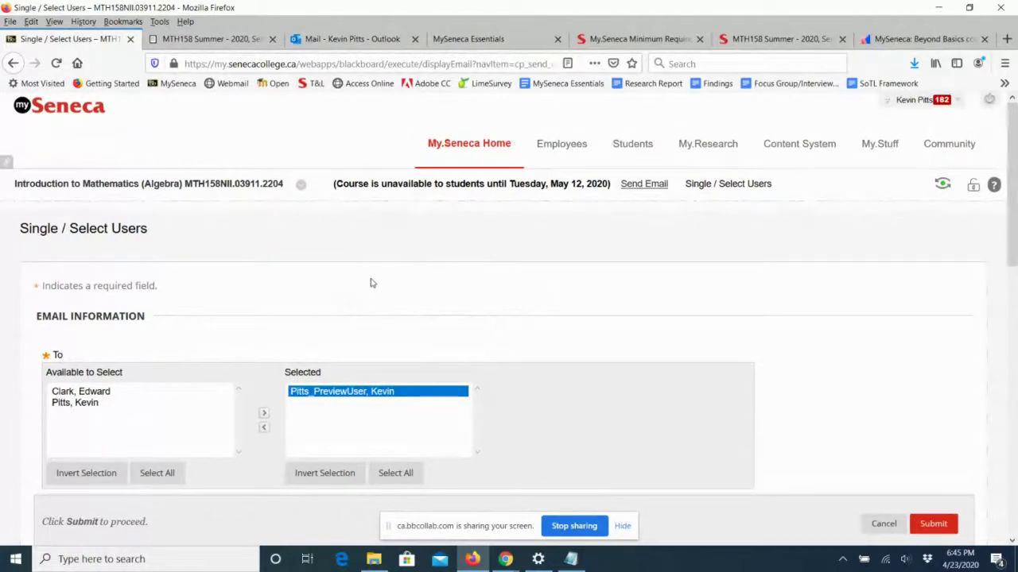
click(886, 528)
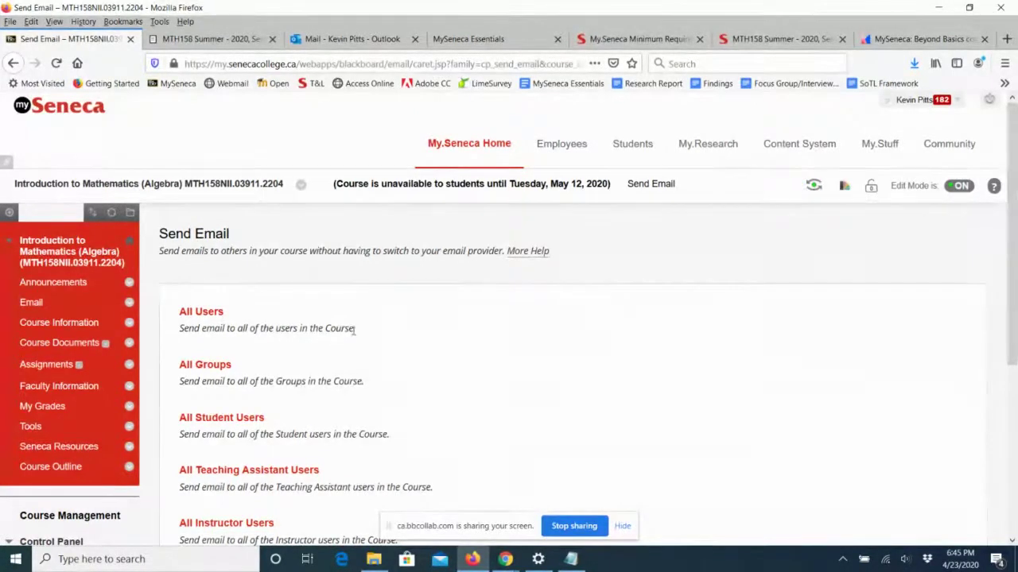
Add an available 'Online Office Hours' tool link of type Blackboard Collaborate Ultra to the course menu.
click(12, 215)
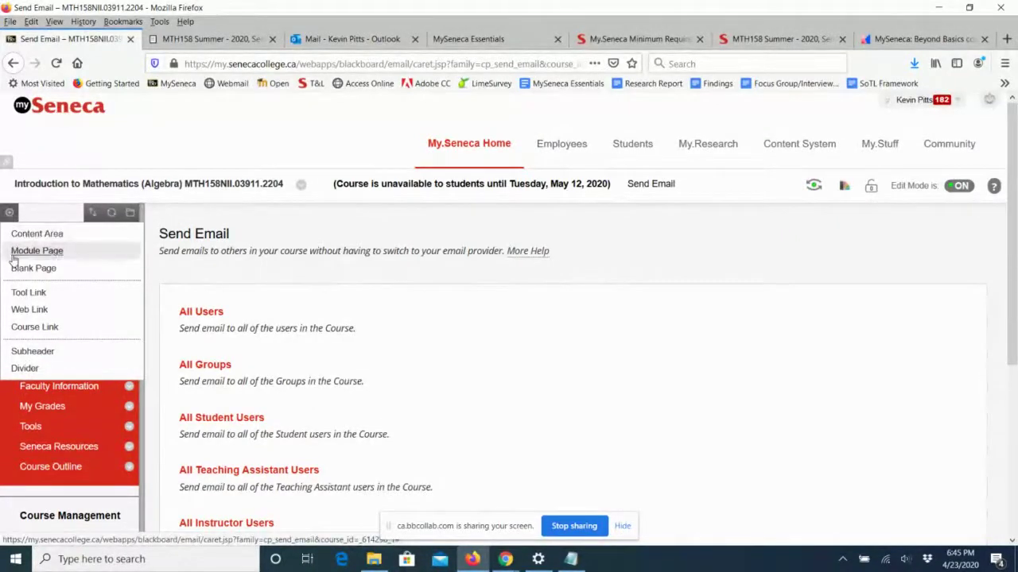
click(20, 293)
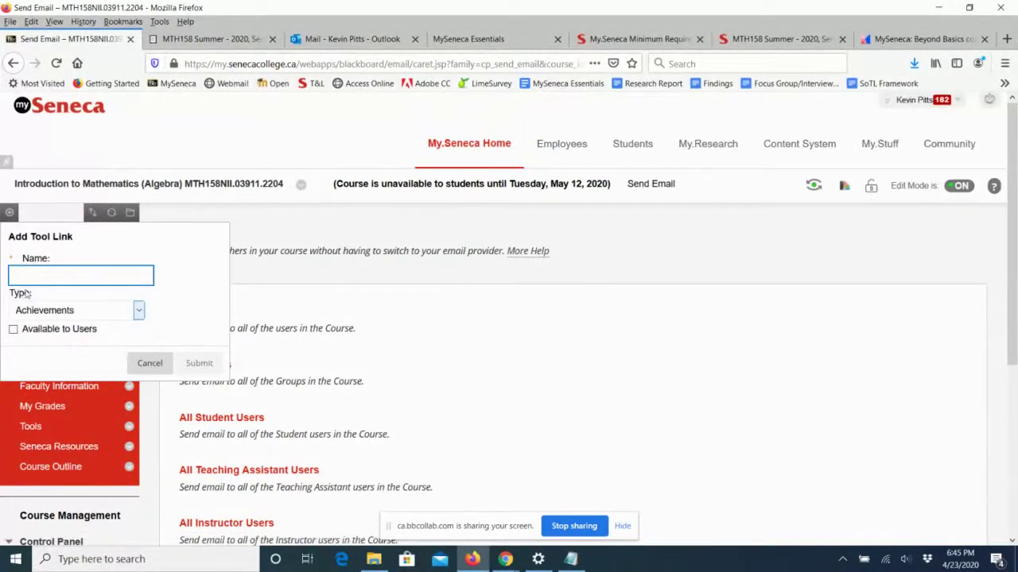
text(Online Of)
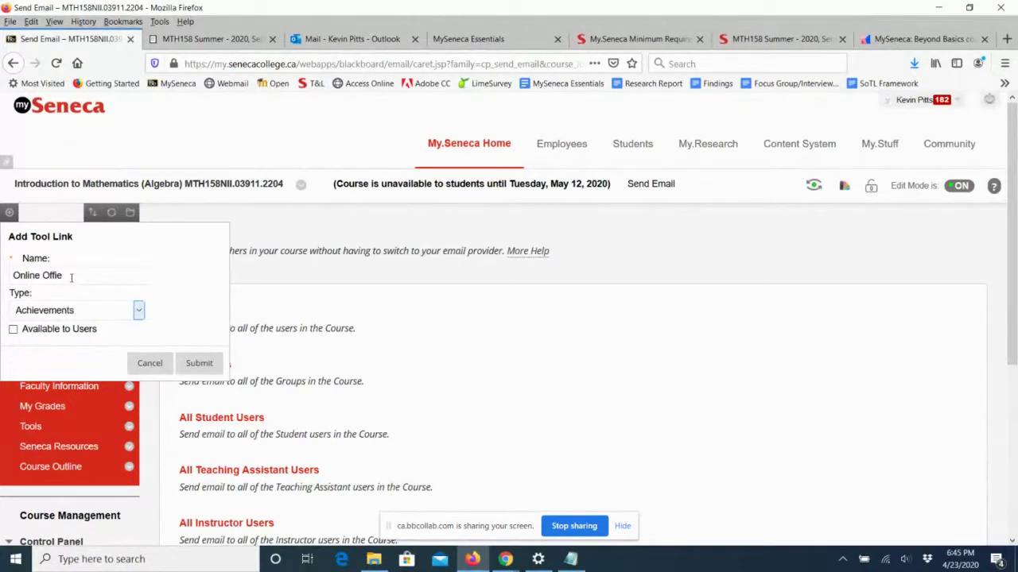
text(fice)
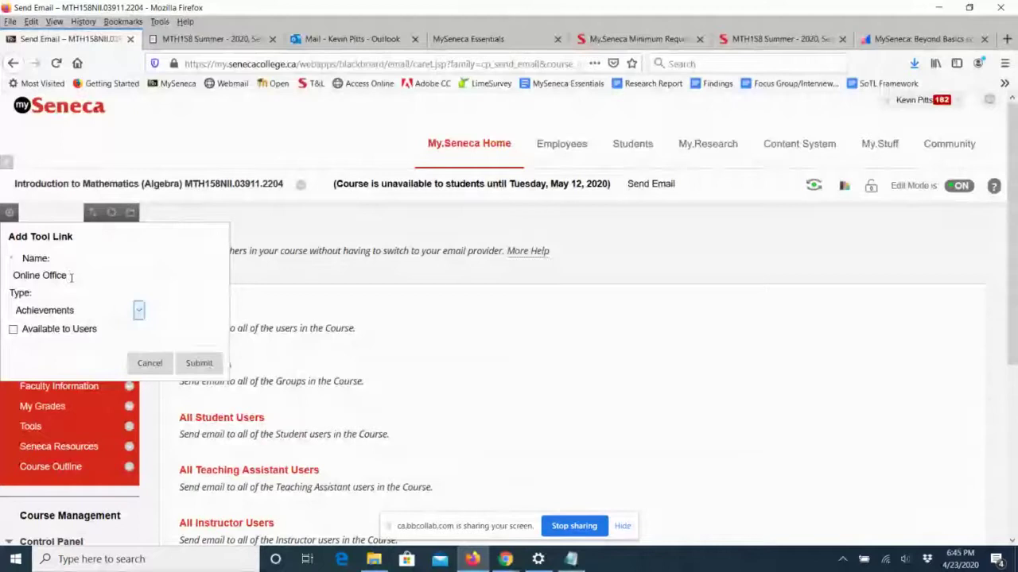
text( iours)
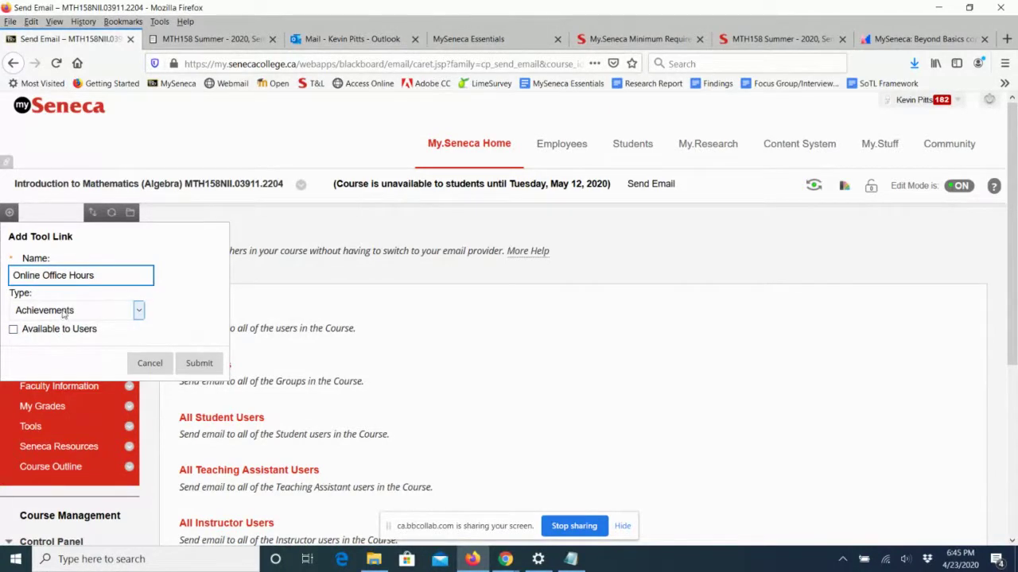
click(63, 312)
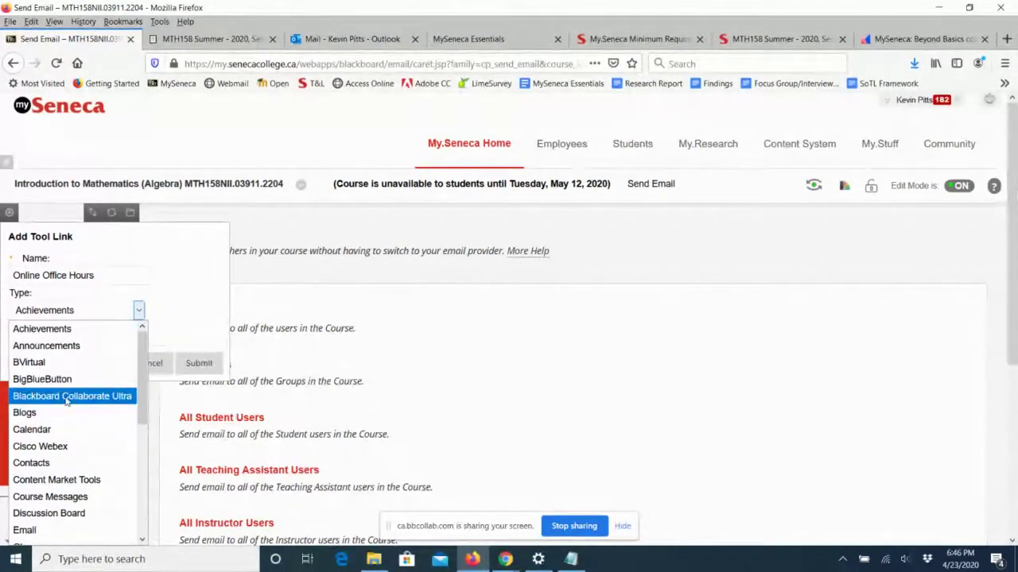
click(67, 396)
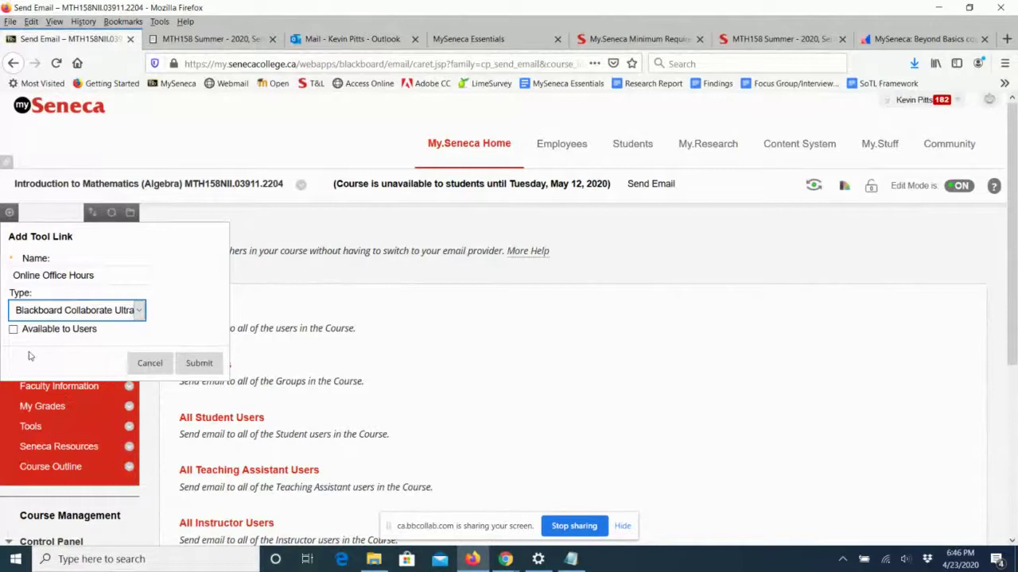
click(12, 329)
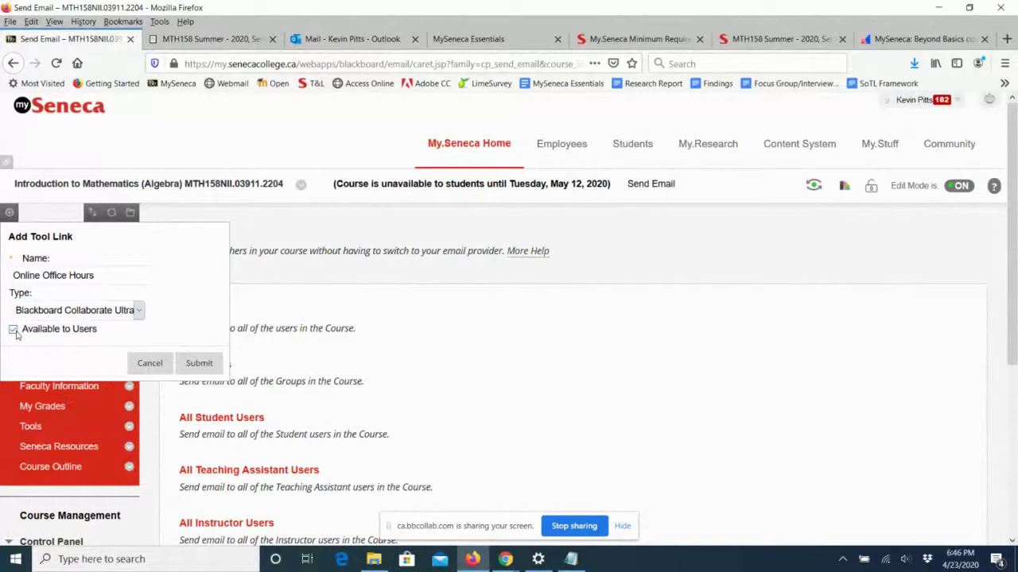
click(198, 365)
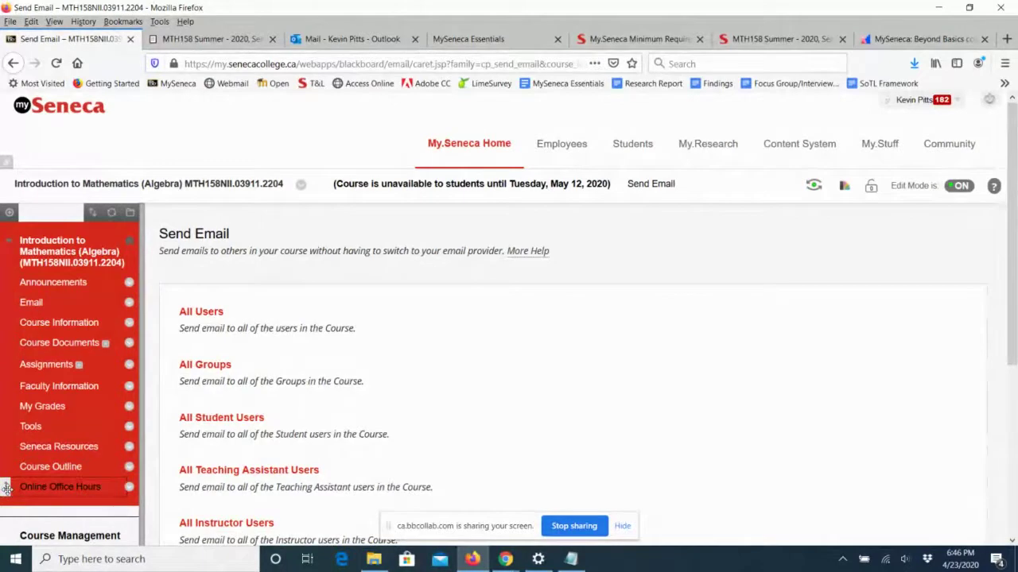
Drag Online Office Hours from the bottom of the course menu to just below Email.
drag(6, 489, 6, 321)
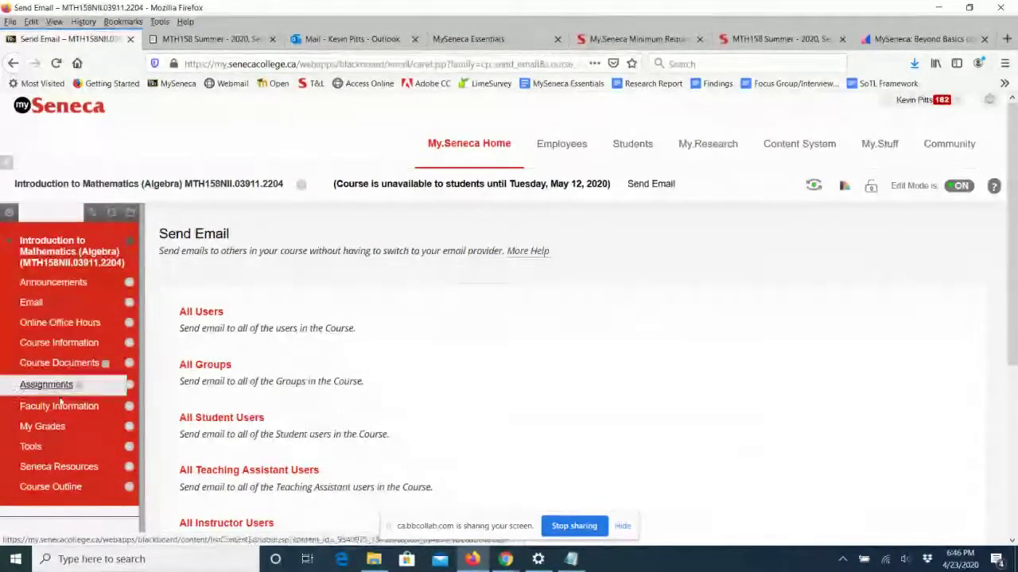
Open Online Office Hours and bring up the Course Room's session options menu.
click(64, 330)
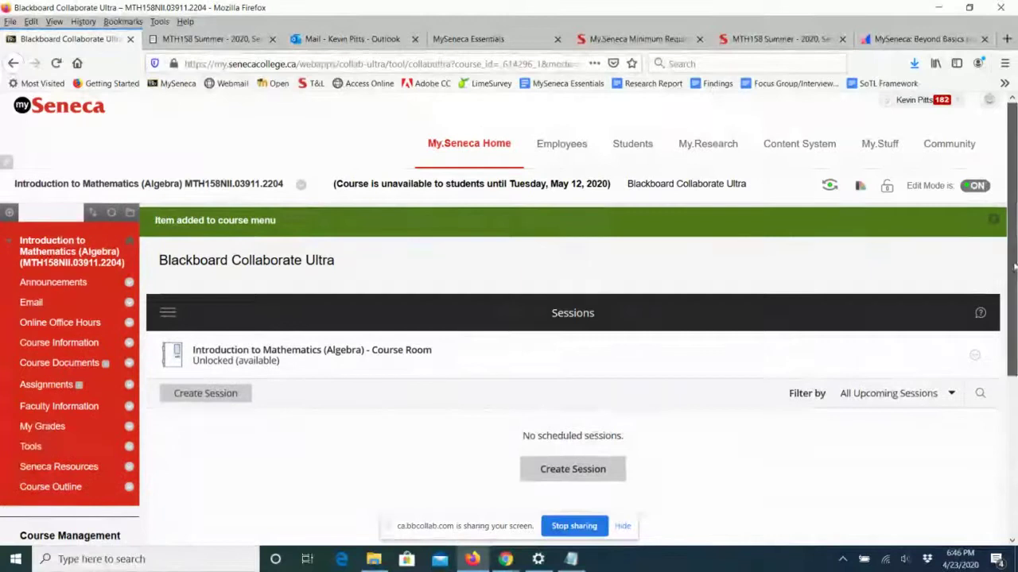
scroll(1015, 268, down, 4)
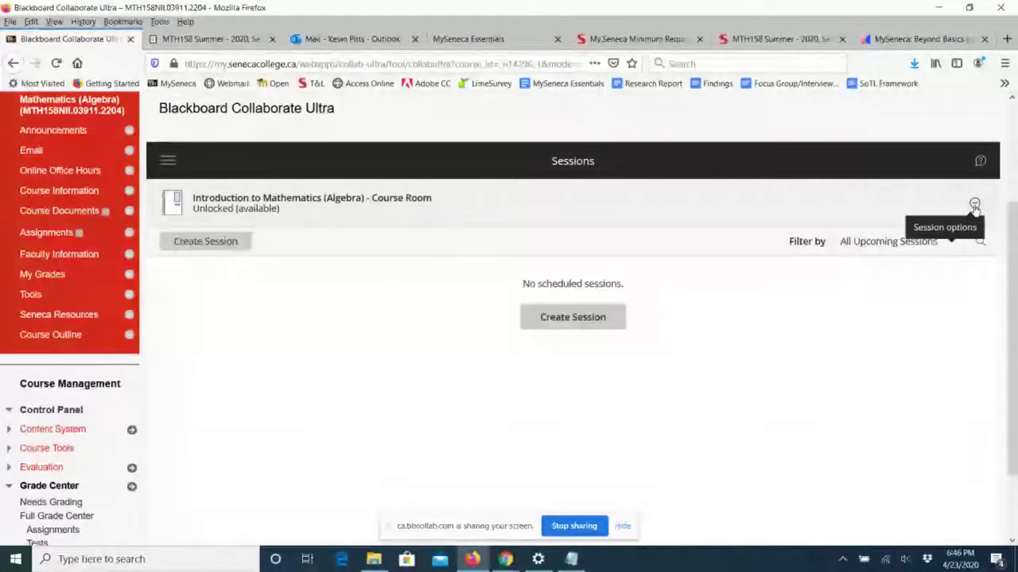
click(975, 205)
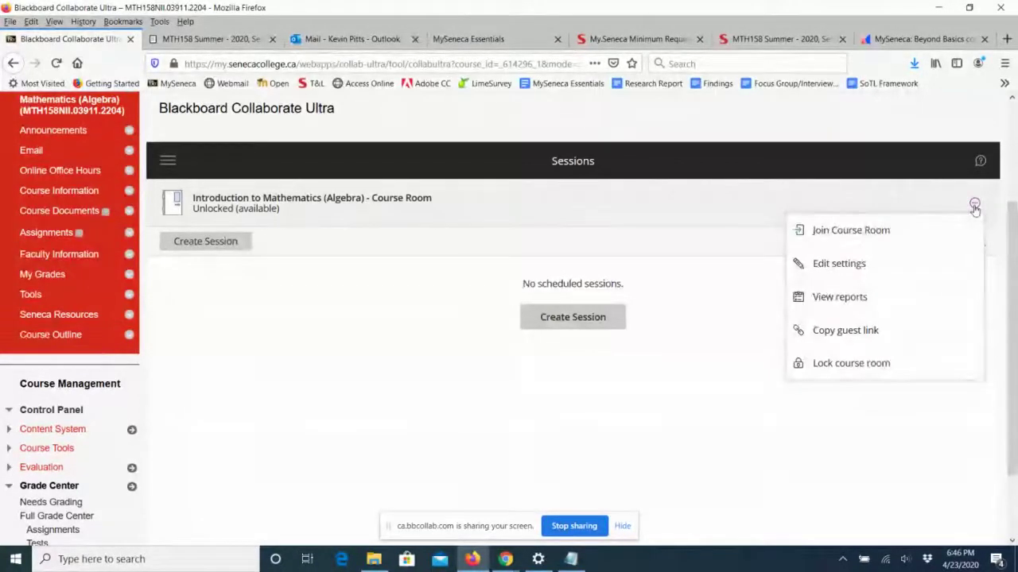
Open the course room settings and leave guest access turned off.
click(863, 262)
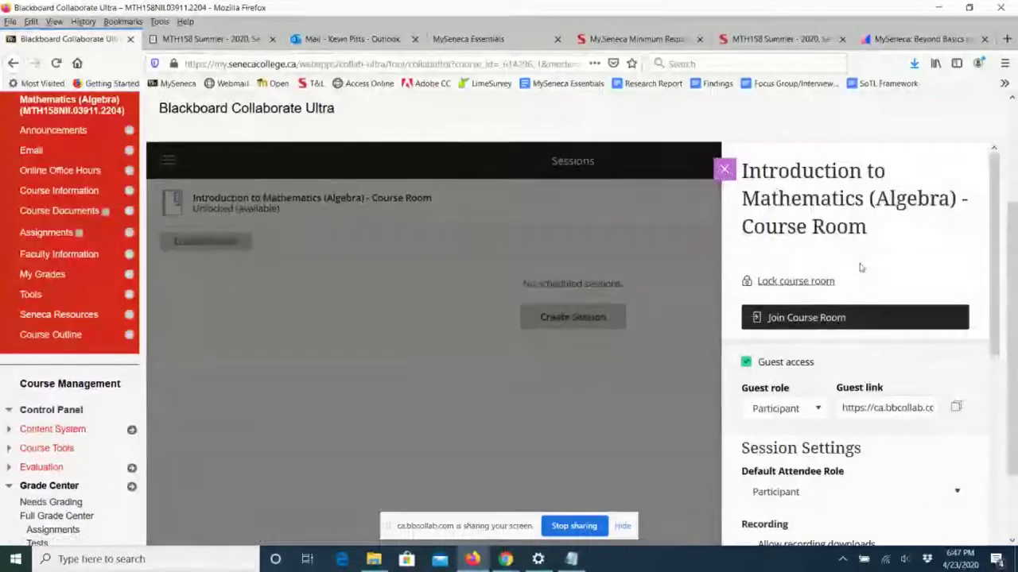
scroll(997, 239, down, 1)
scroll(997, 238, down, 2)
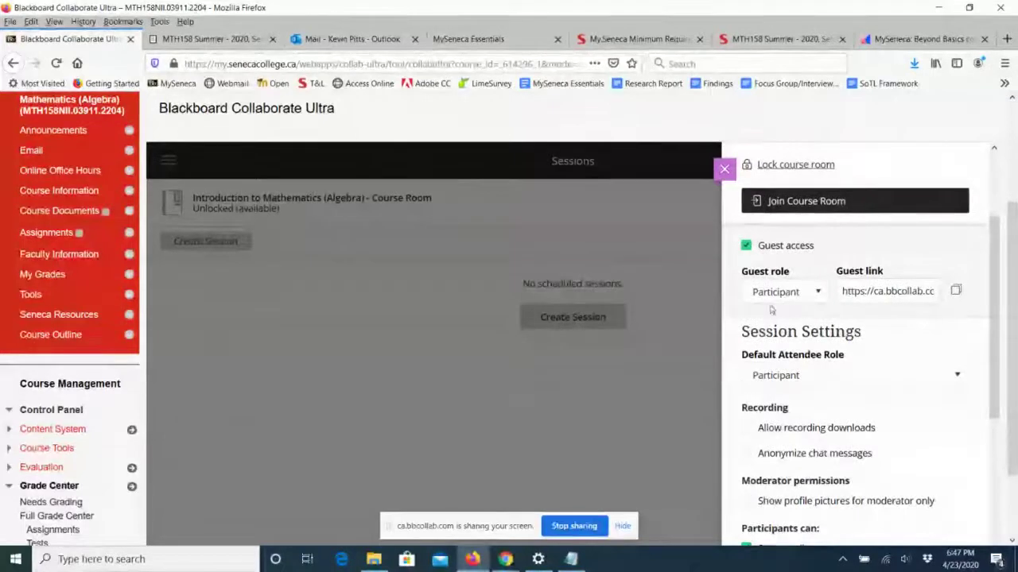
click(745, 247)
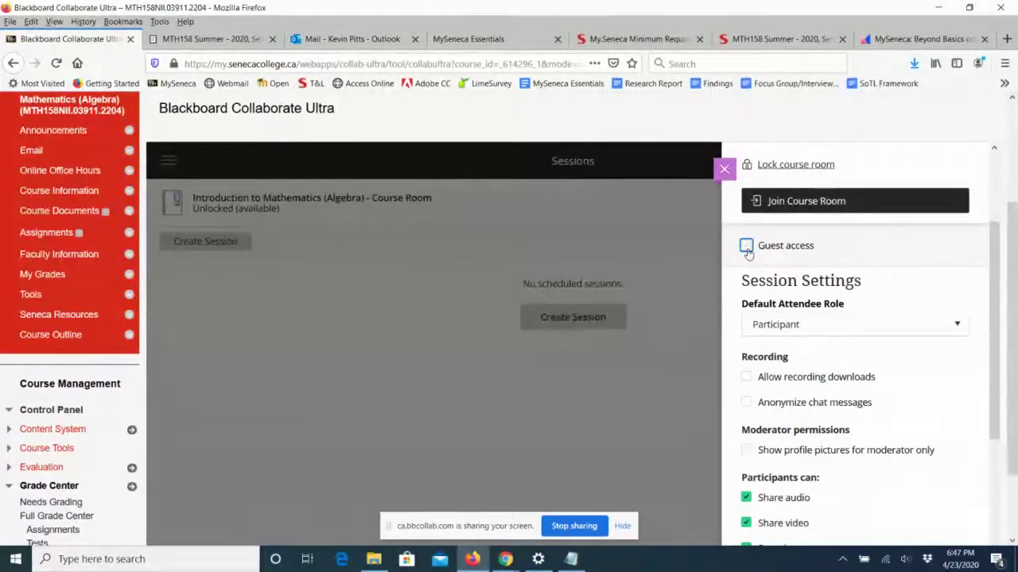
click(746, 247)
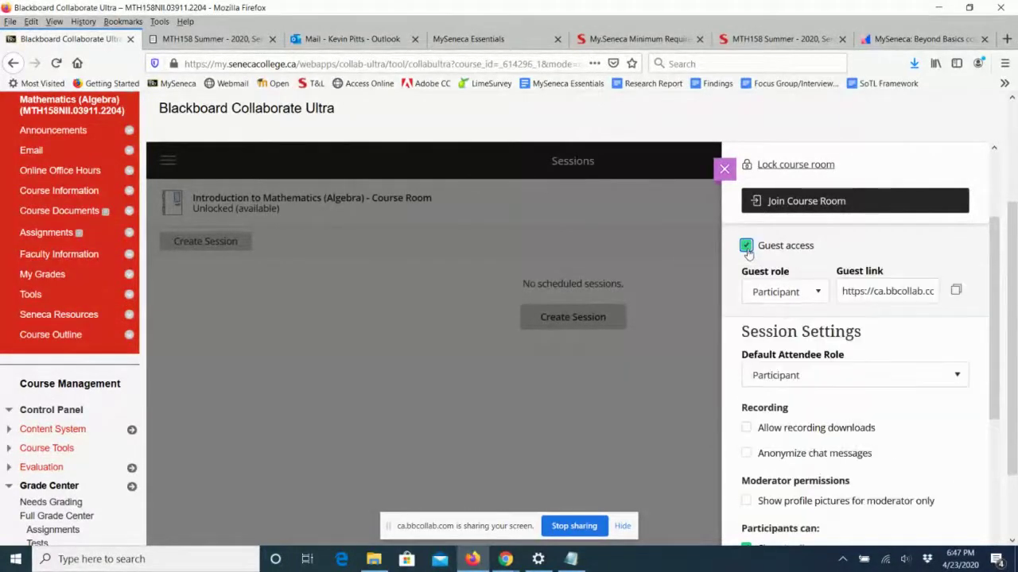
click(815, 292)
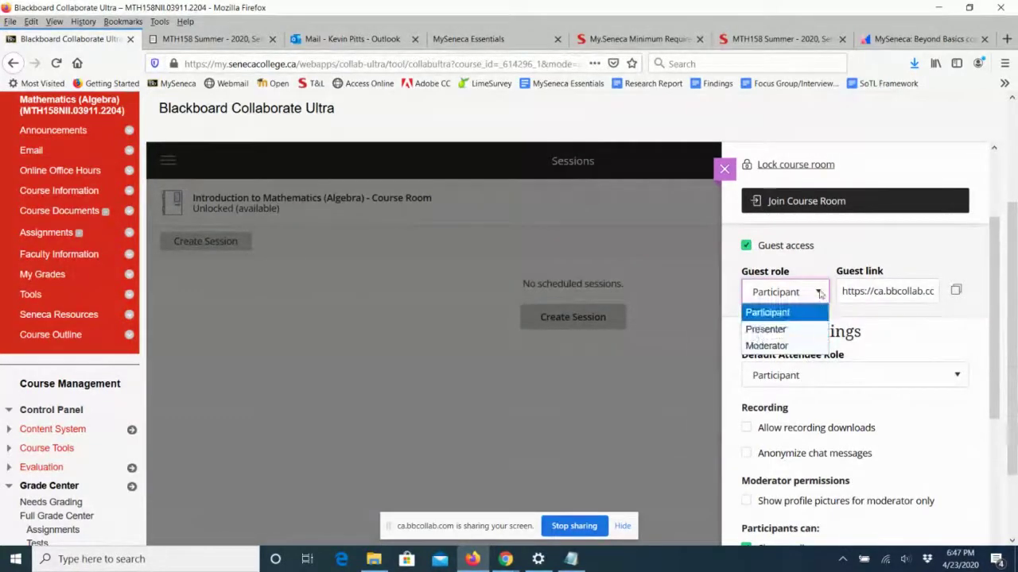
click(819, 294)
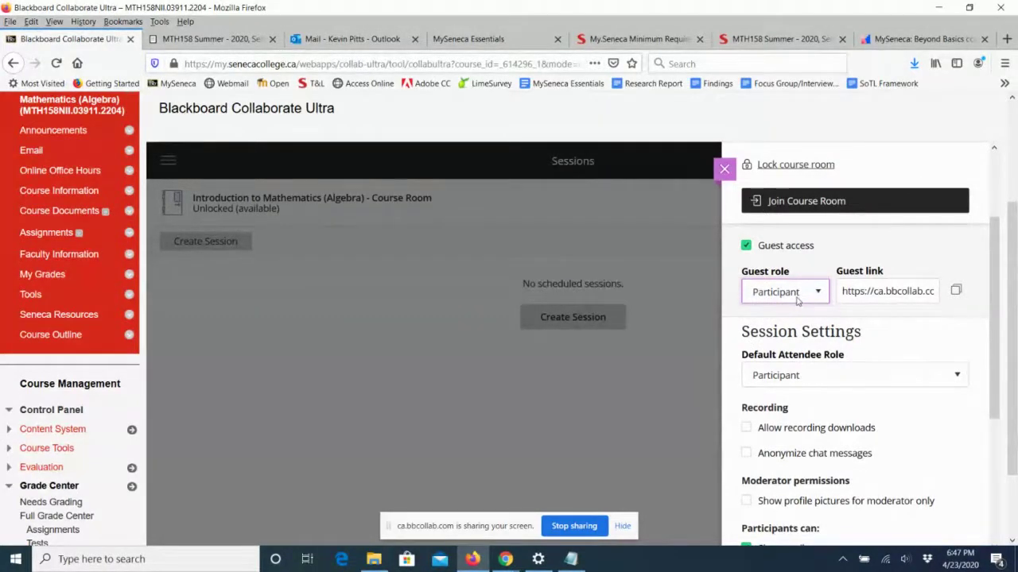
scroll(795, 302, down, 2)
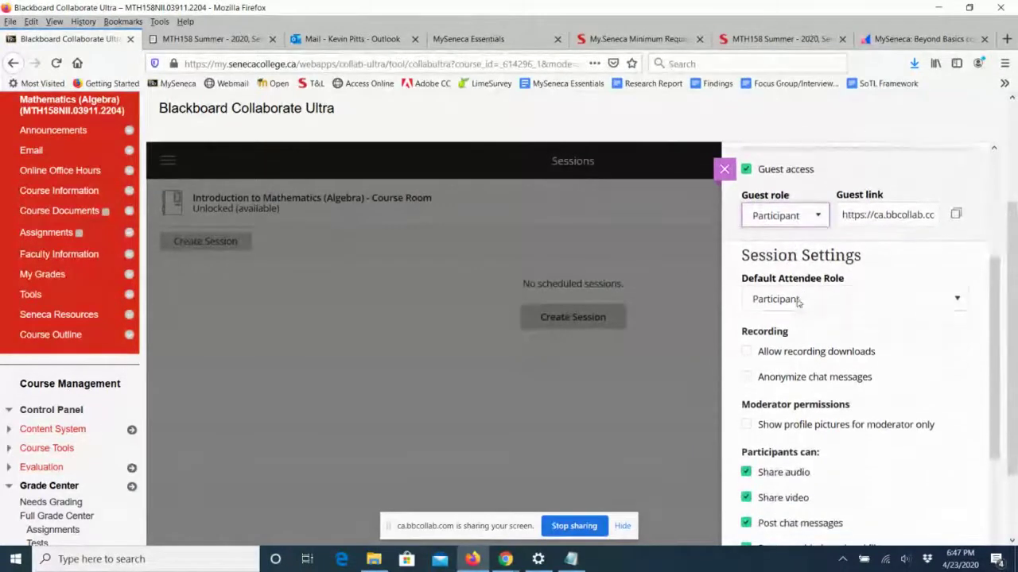
click(745, 168)
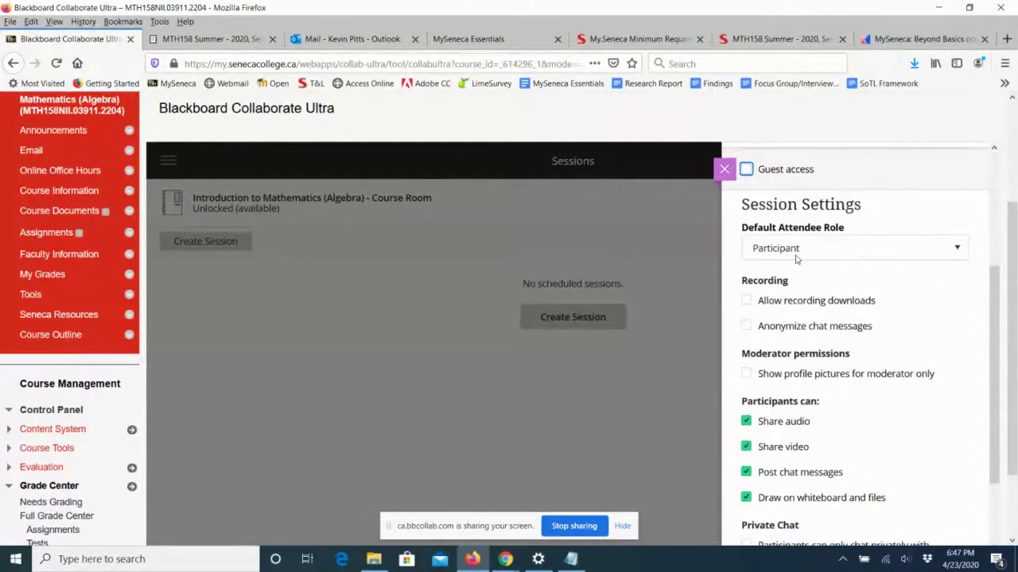
Allow attendees to download recordings and save the course room settings.
click(747, 302)
scroll(873, 296, down, 2)
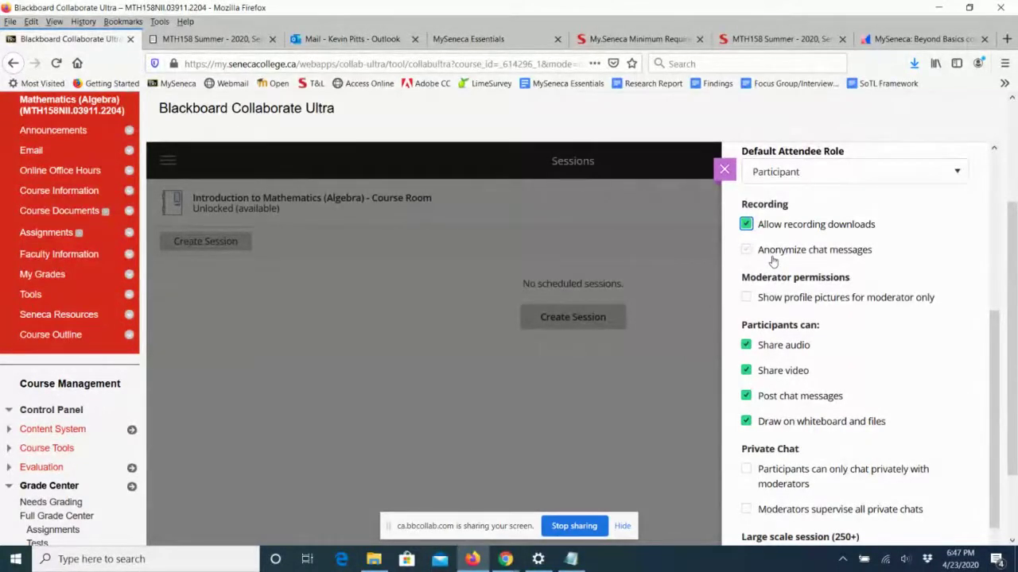
scroll(843, 350, down, 1)
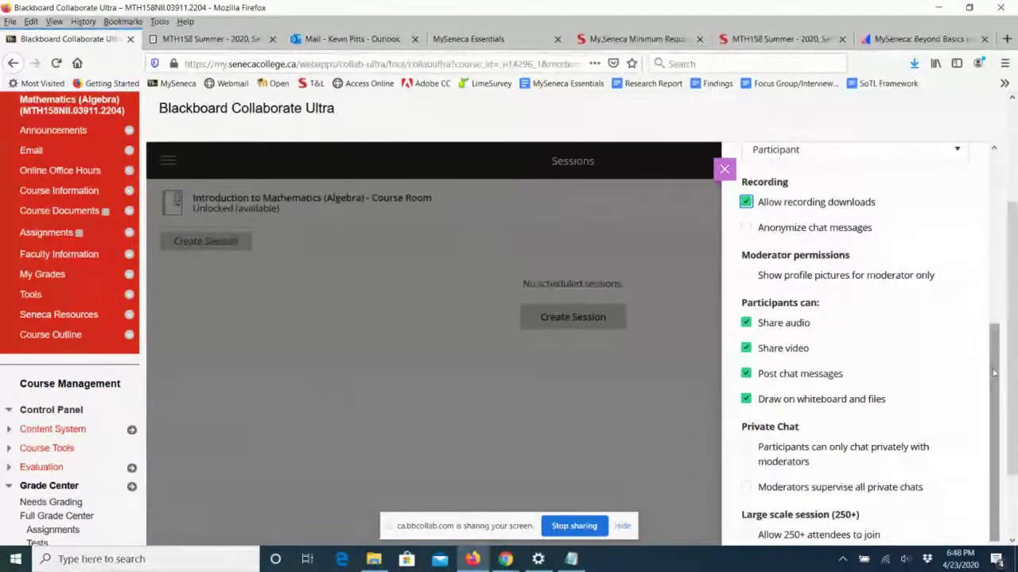
scroll(1014, 414, down, 2)
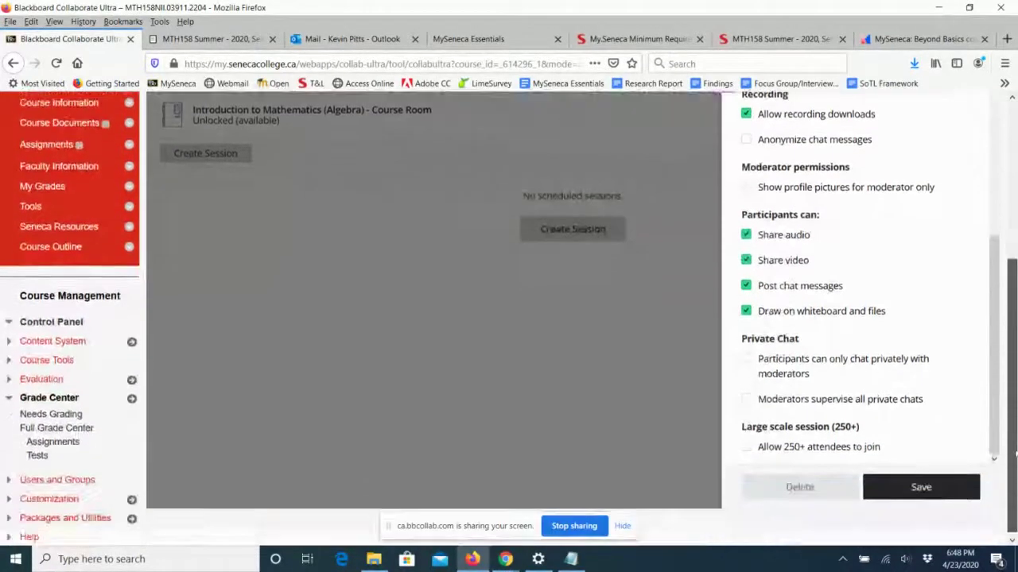
click(945, 490)
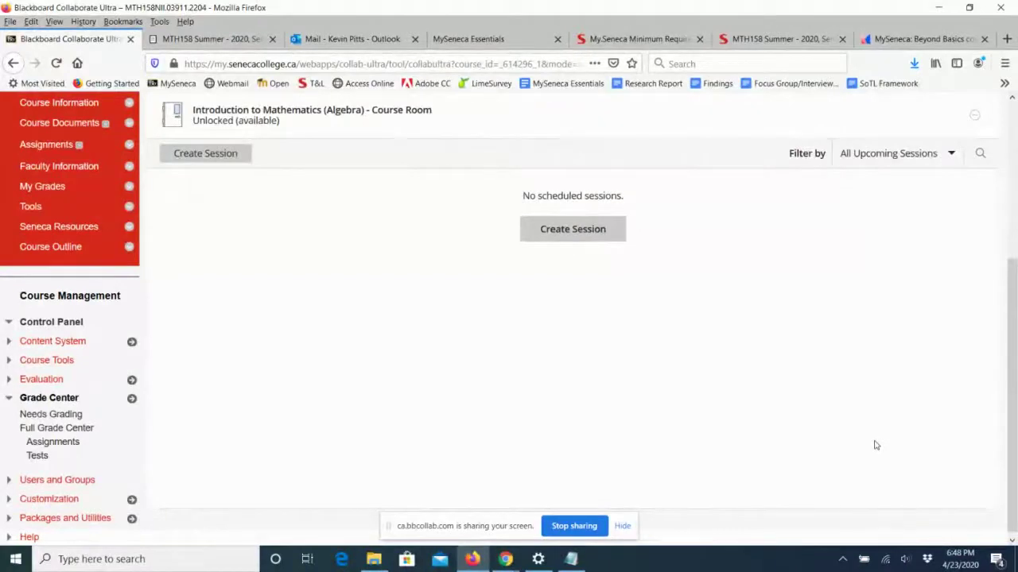
Lock the Introduction to Mathematics (Algebra) course room through its session options menu.
scroll(875, 446, up, 2)
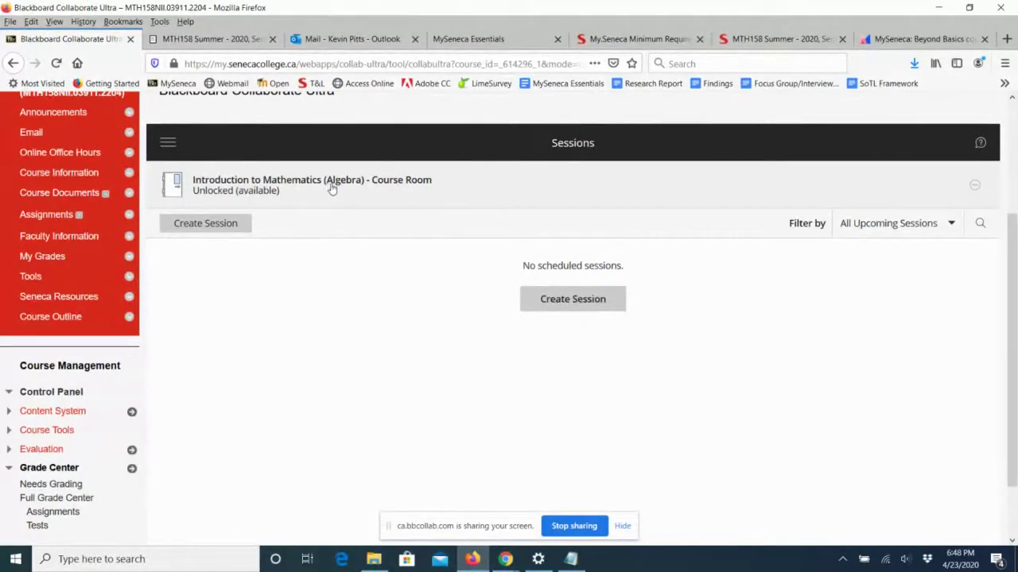
click(975, 187)
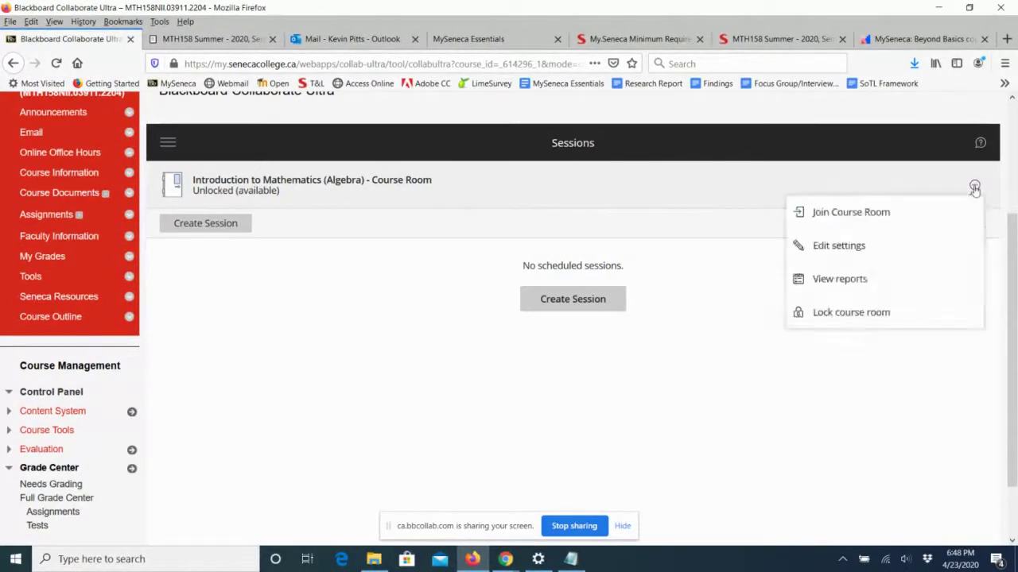
click(817, 314)
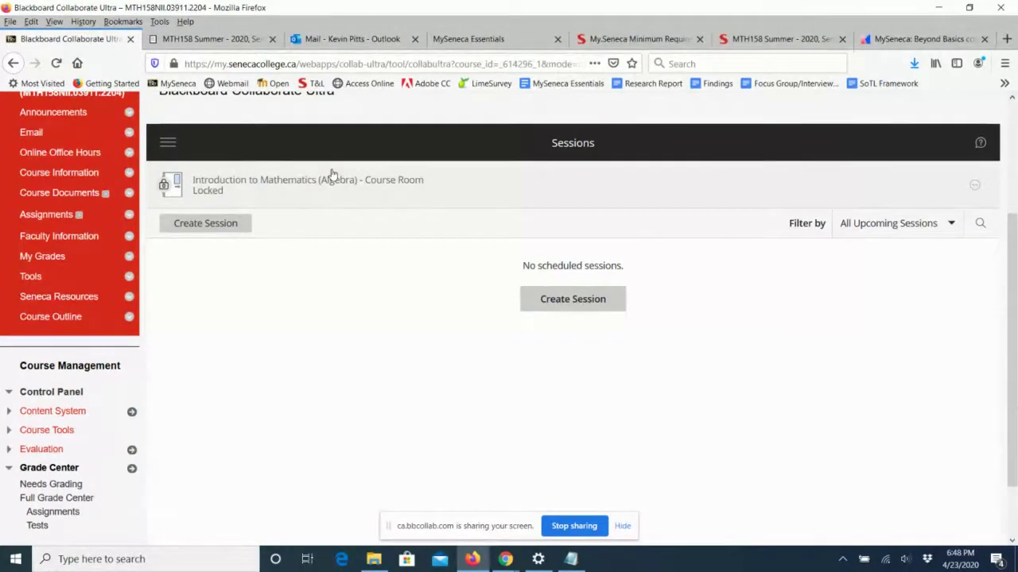
click(973, 186)
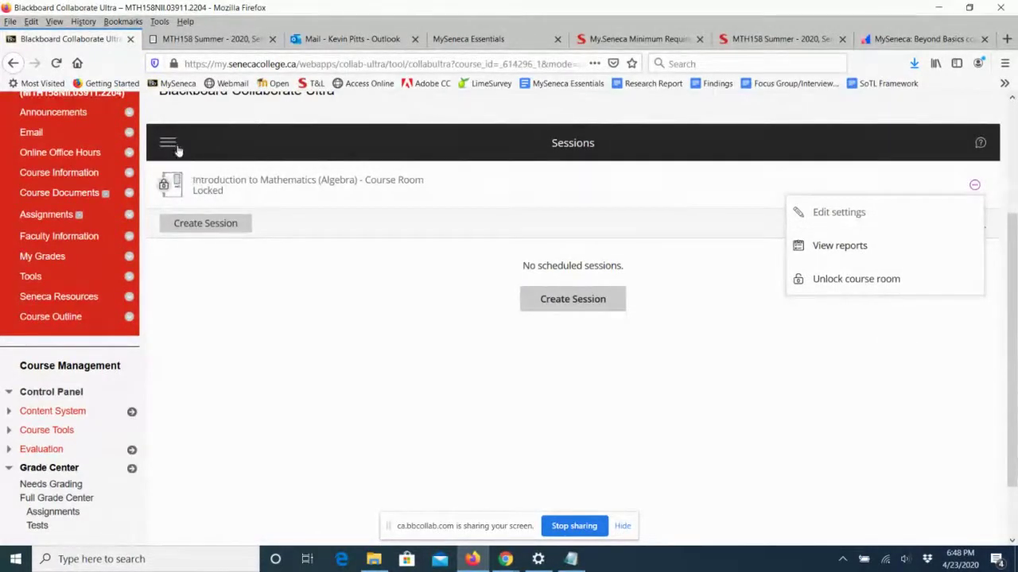
click(170, 147)
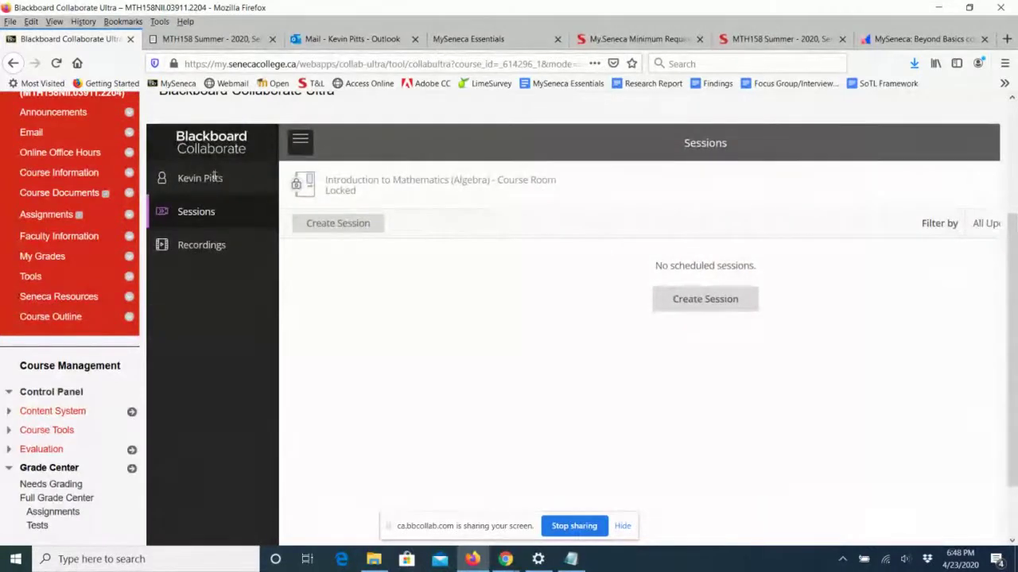
click(201, 246)
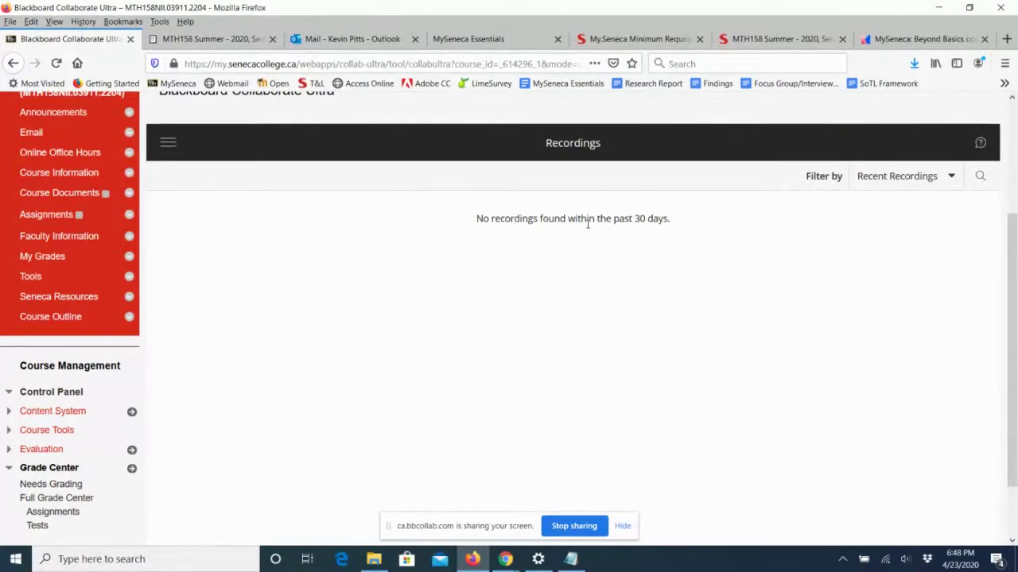
click(168, 142)
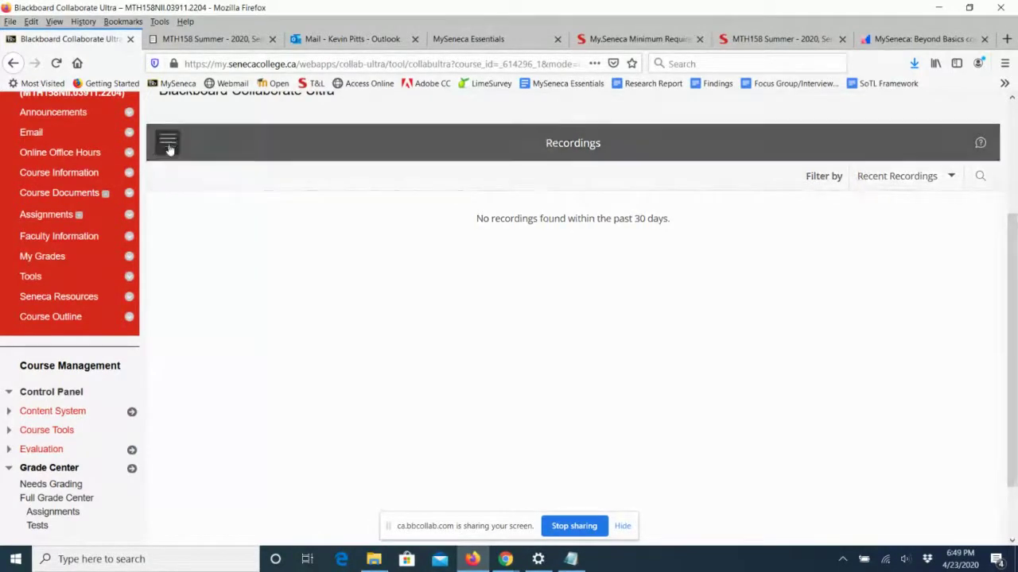
click(185, 210)
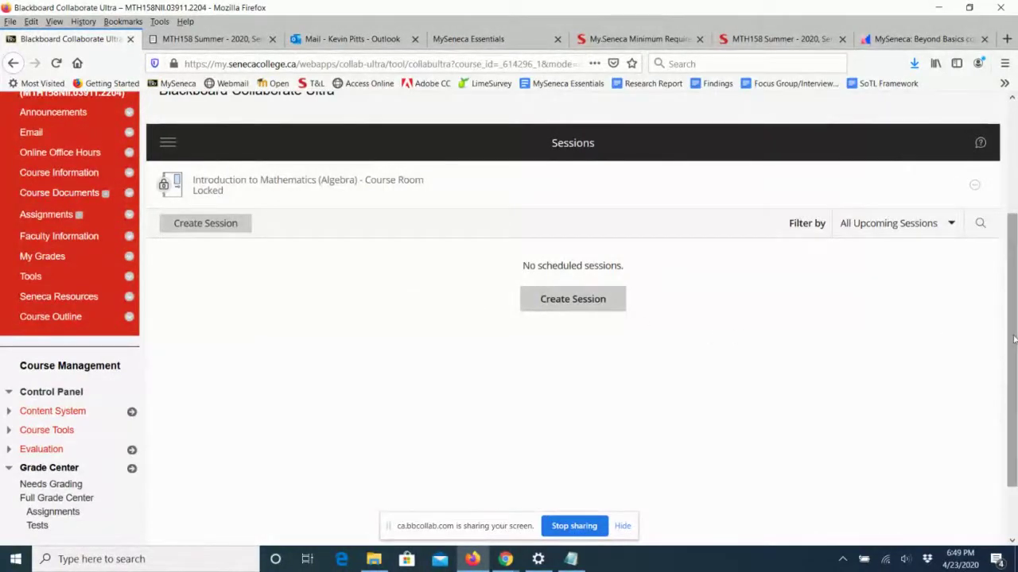
drag(1011, 338, 1015, 229)
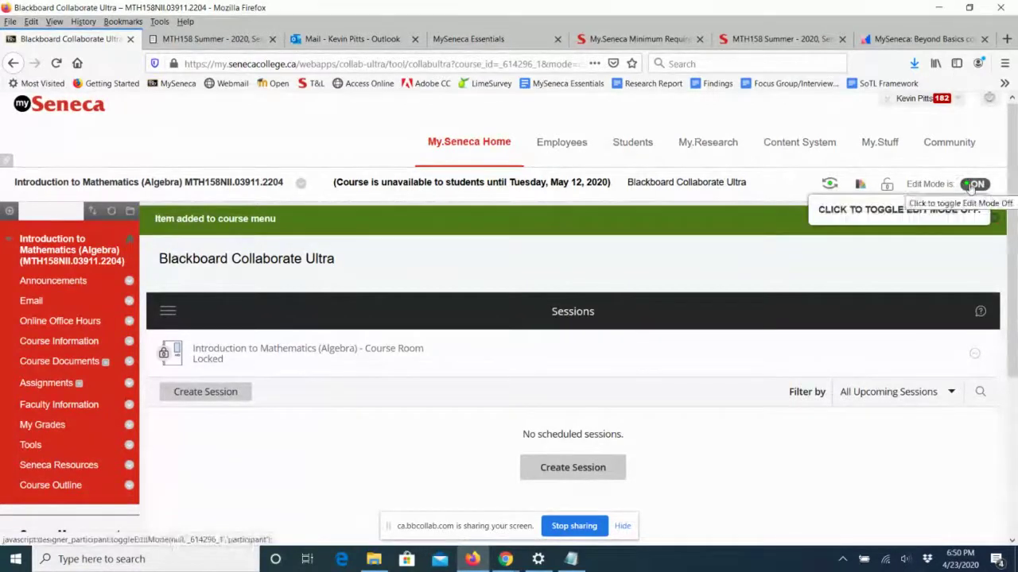
Add a course menu tool link named 'Discussion Board', of type Discussion Board, available to users.
click(9, 211)
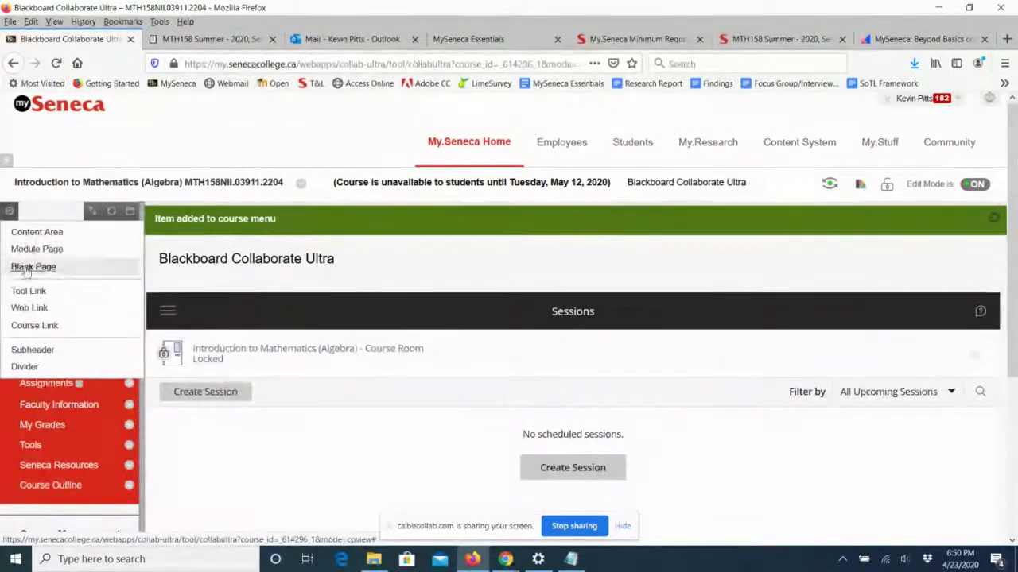
click(29, 293)
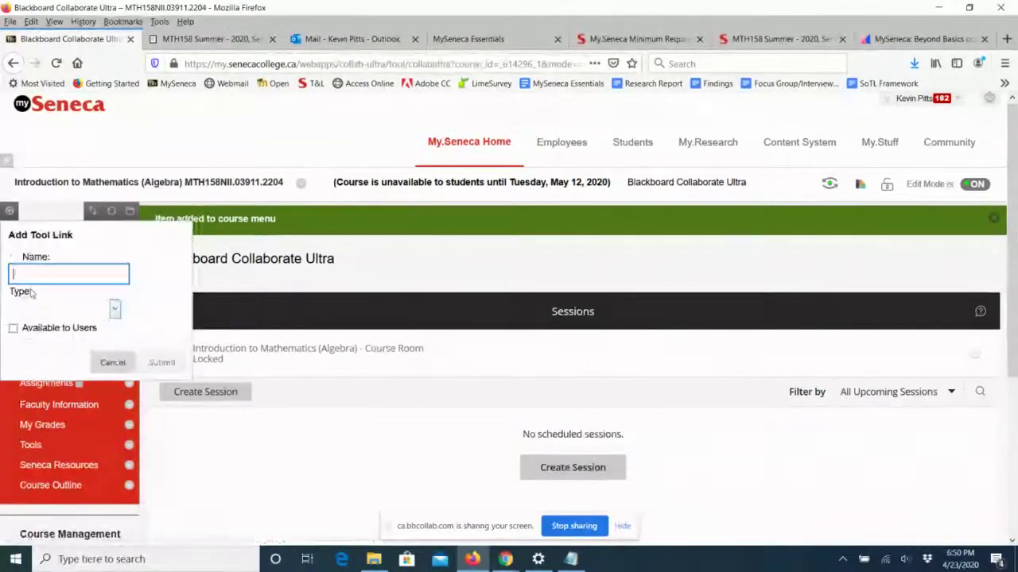
click(44, 278)
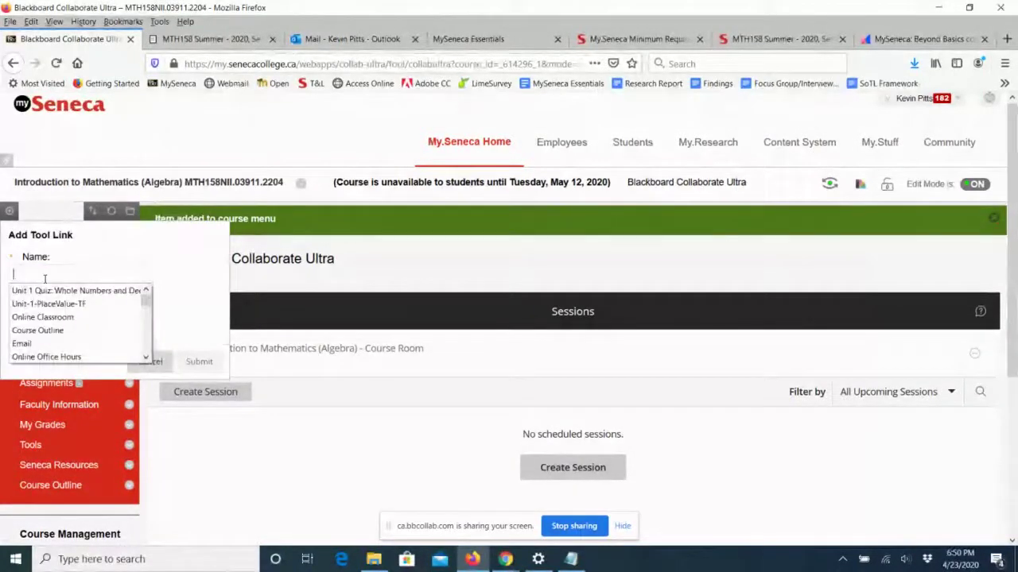
text(Di)
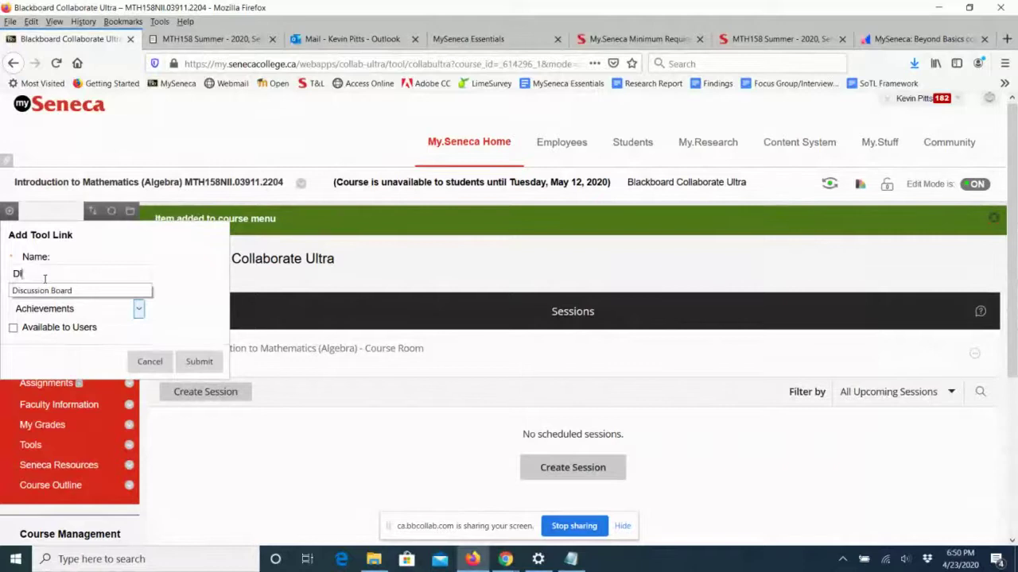
text(scussion)
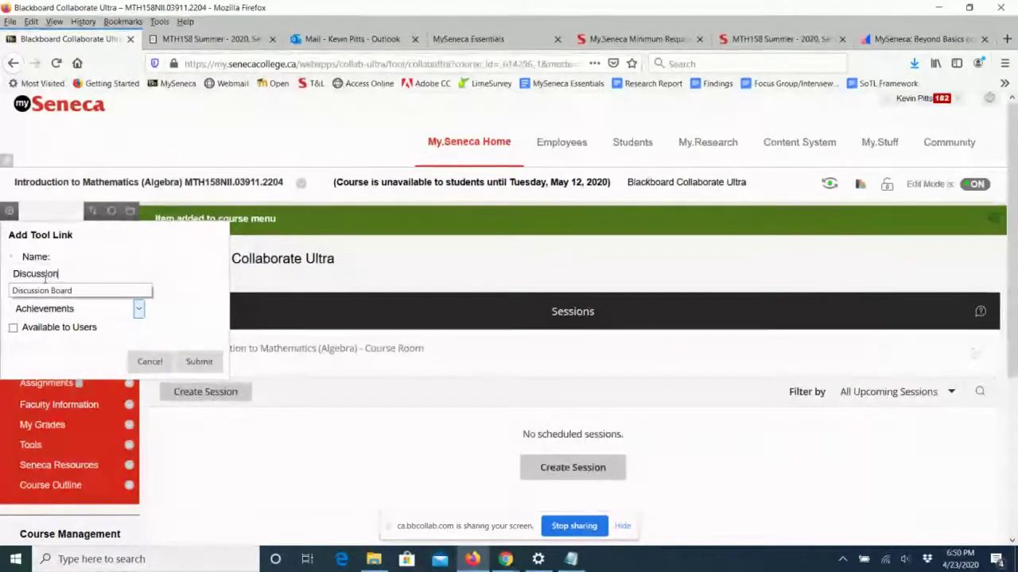
text( Bord)
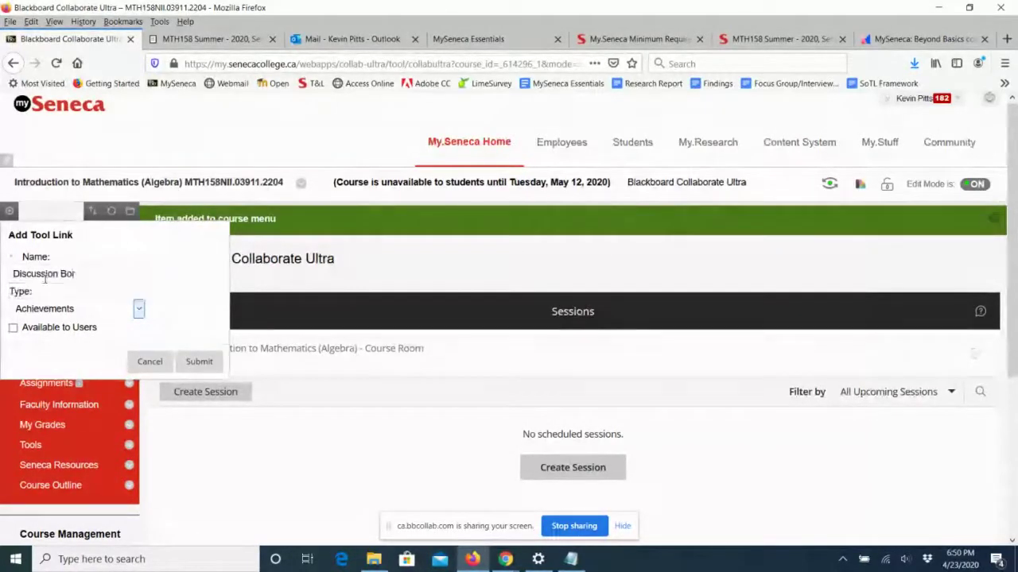
key(BackSpace)
key(BackSpace)
key(BackSpace)
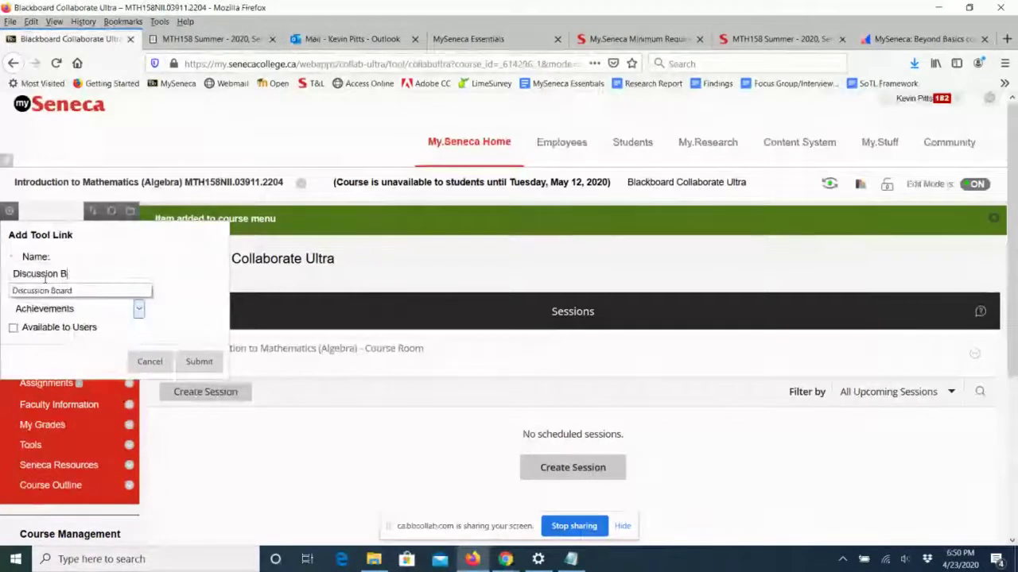
text(oard)
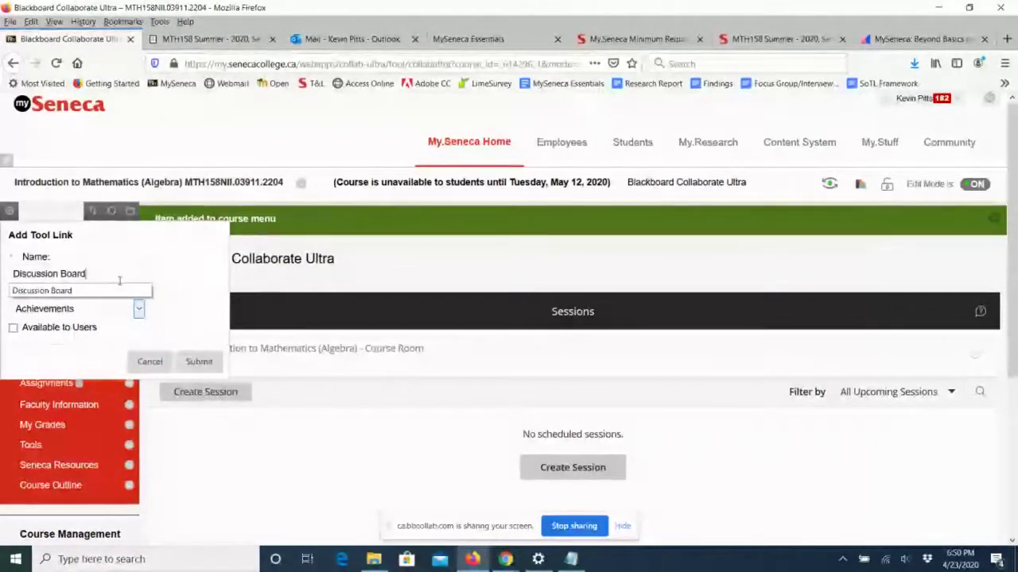
click(166, 275)
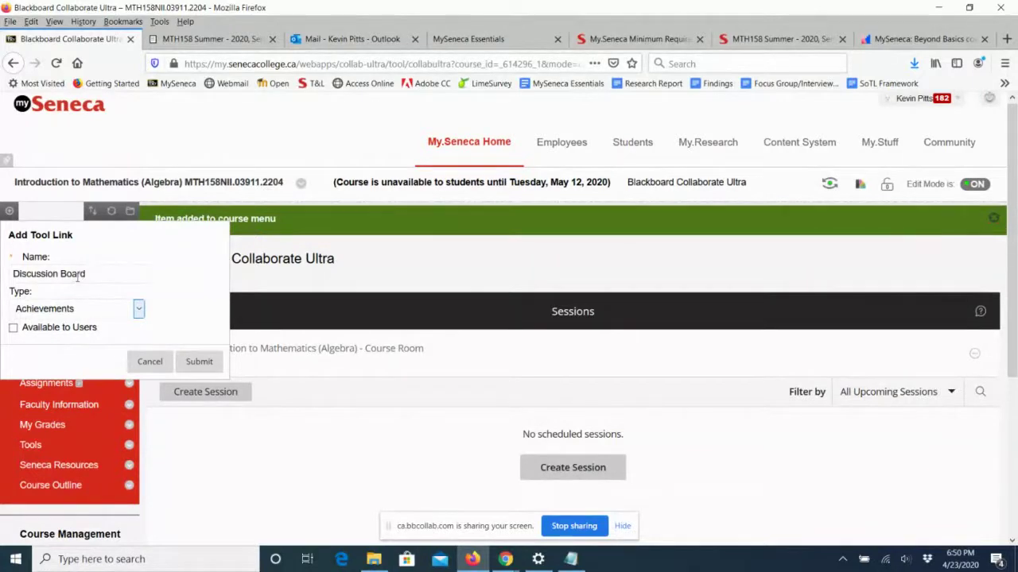
click(69, 309)
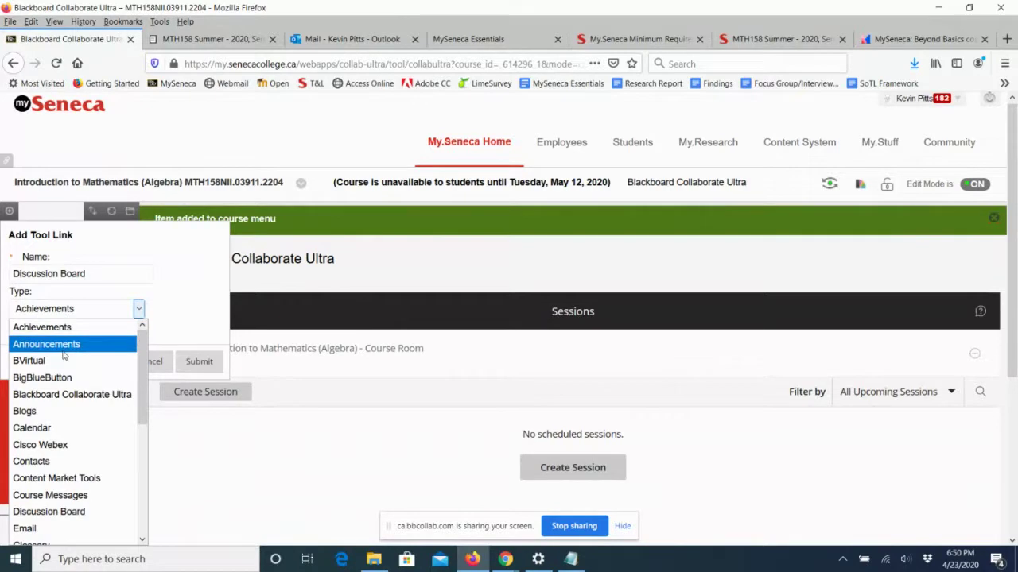
click(44, 513)
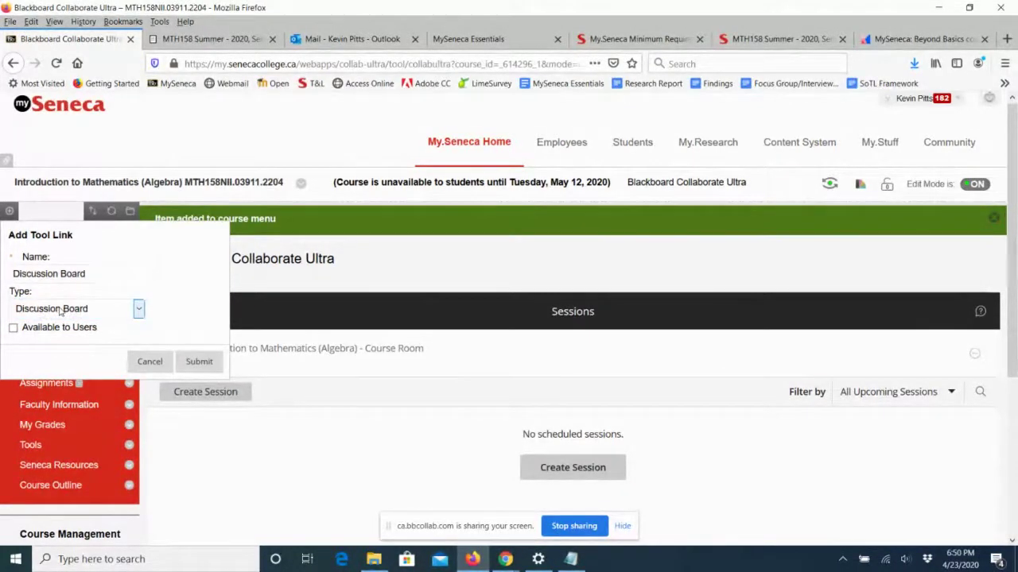
click(13, 327)
Add a Discussion Board link to the course menu, move it higher, and open its empty page.
click(191, 362)
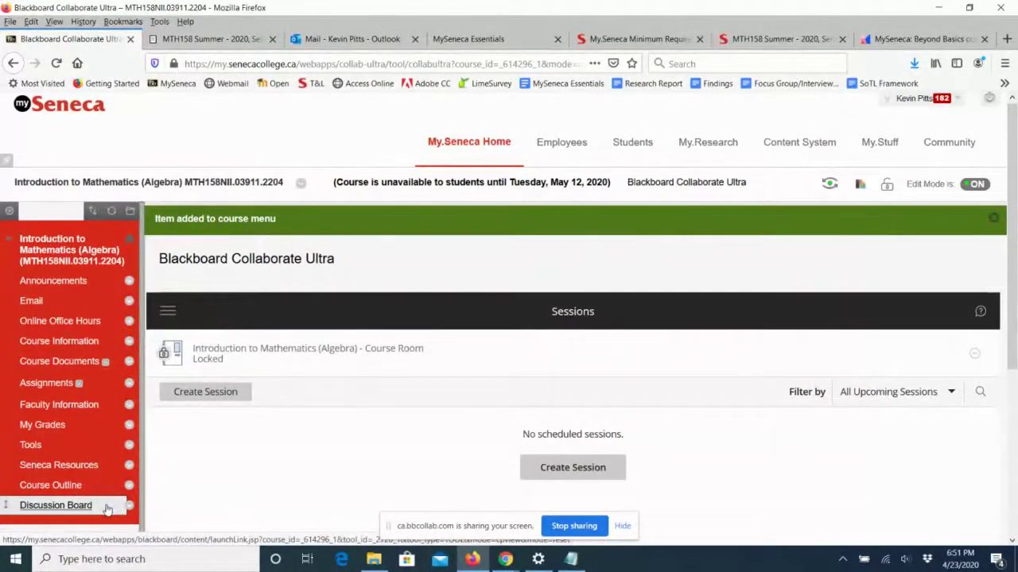
drag(6, 507, 19, 340)
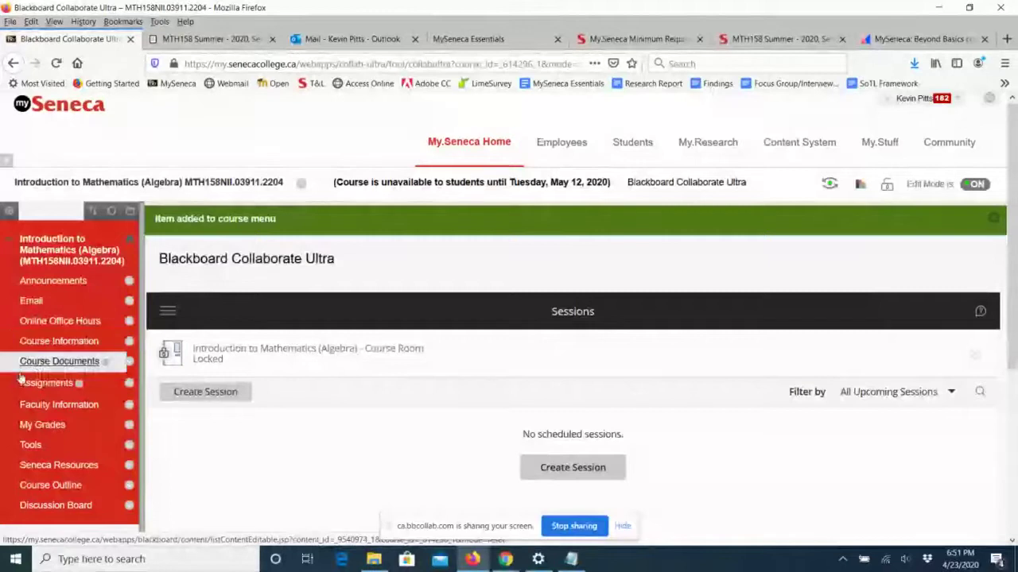
drag(24, 506, 6, 334)
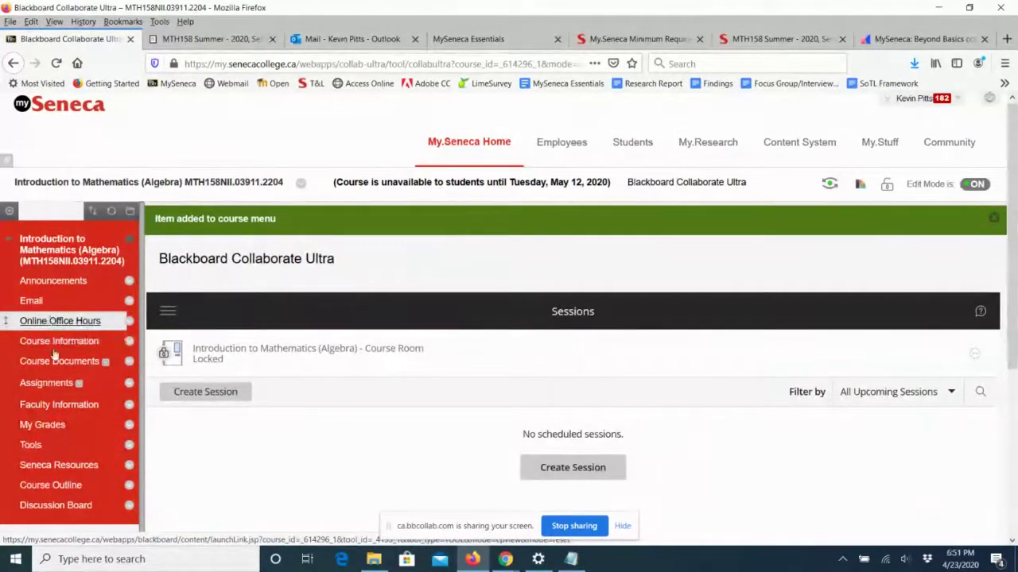
click(60, 511)
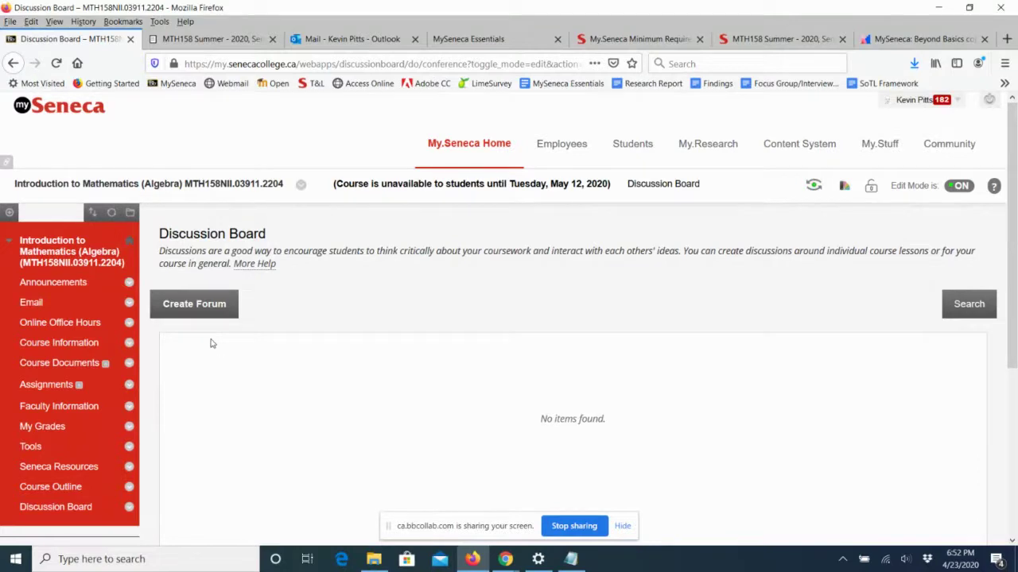
Start a new forum named 'Question and Answer' and begin writing its description.
click(211, 310)
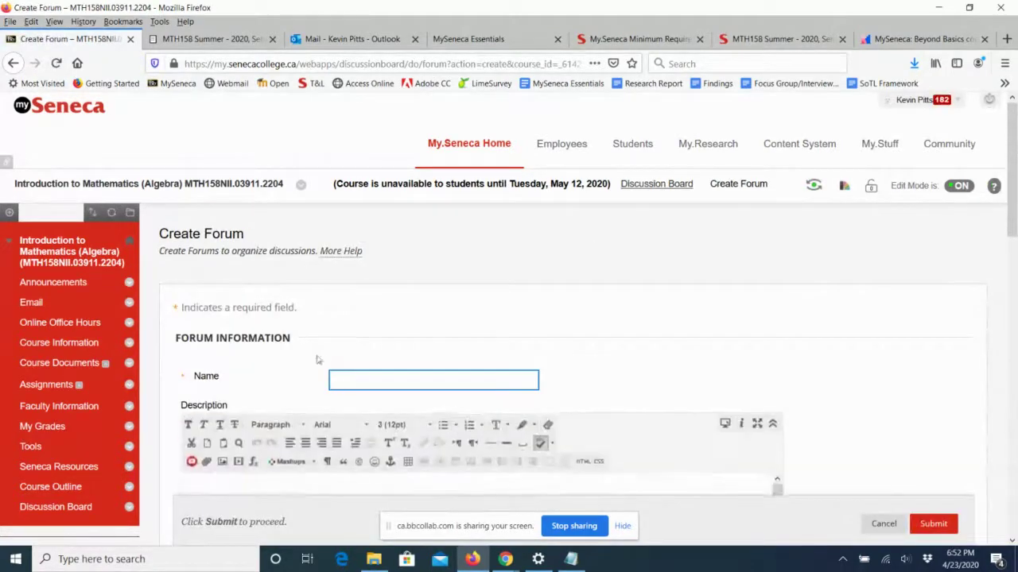
click(362, 379)
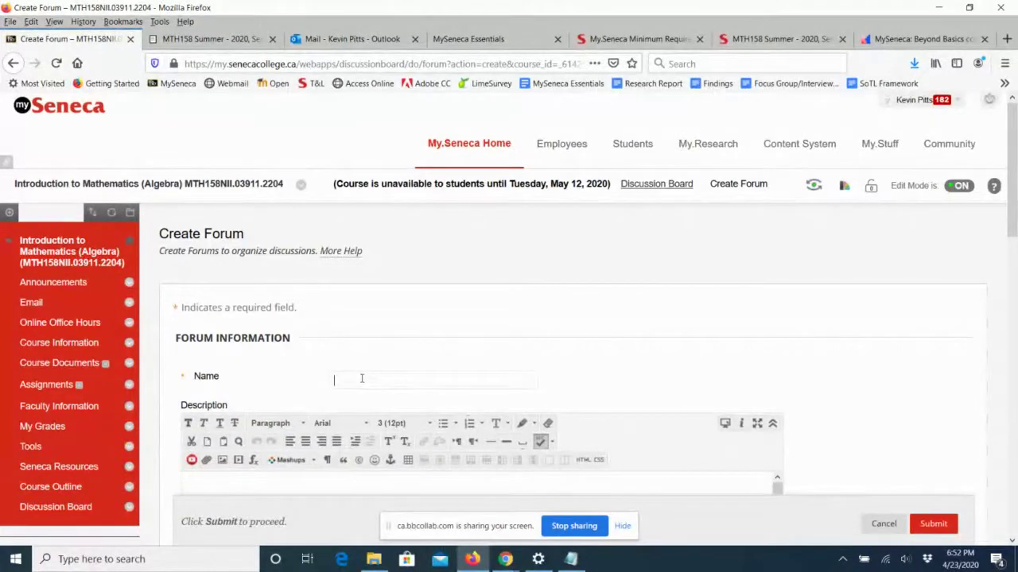
text(Question)
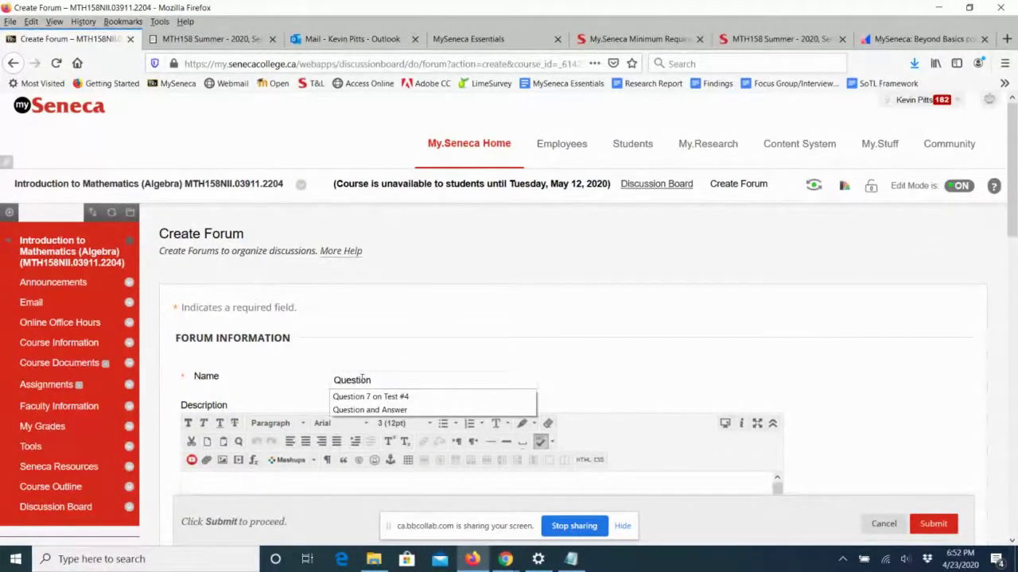
key(Down)
key(Down)
key(Return)
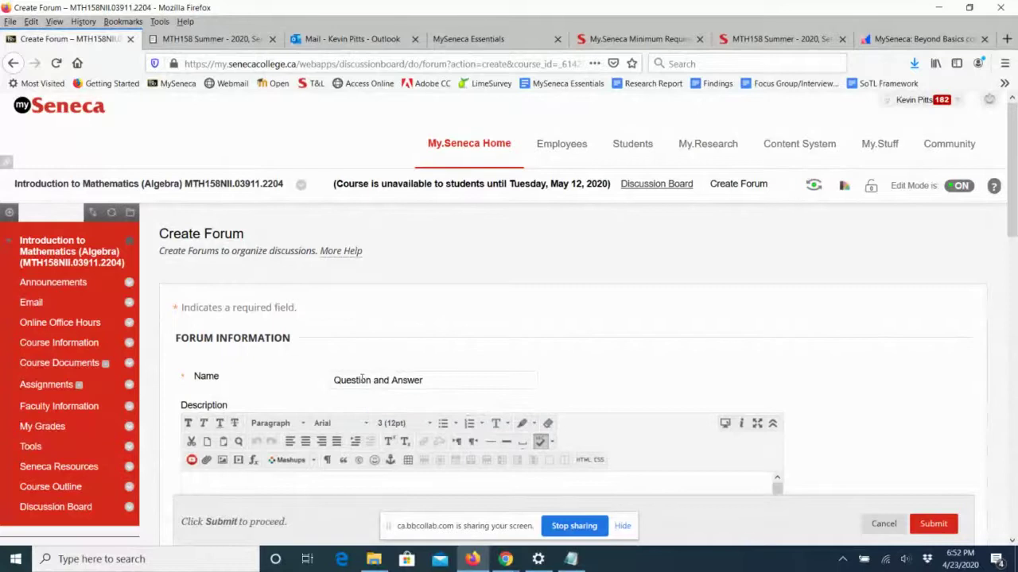
scroll(484, 358, down, 5)
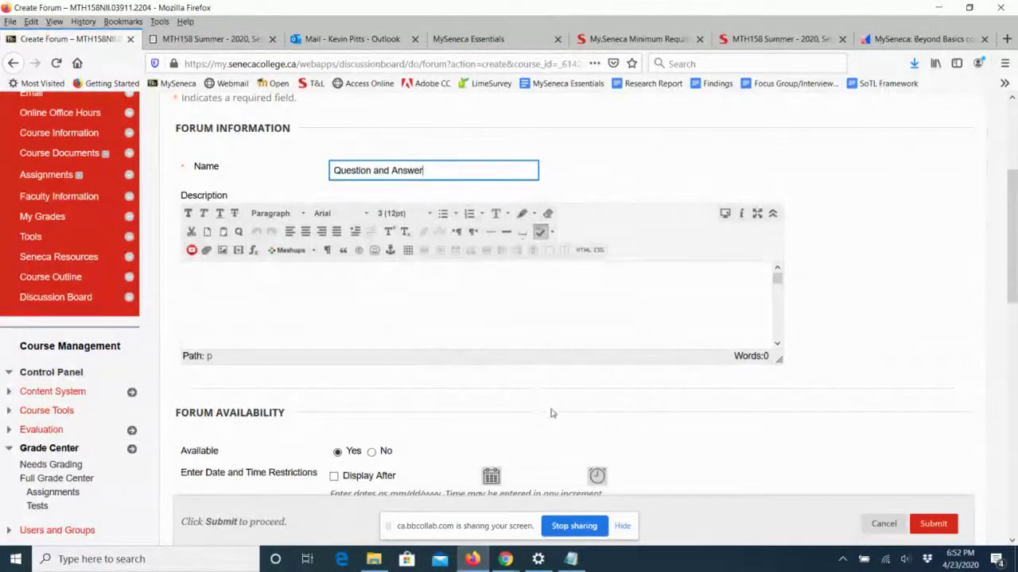
click(200, 291)
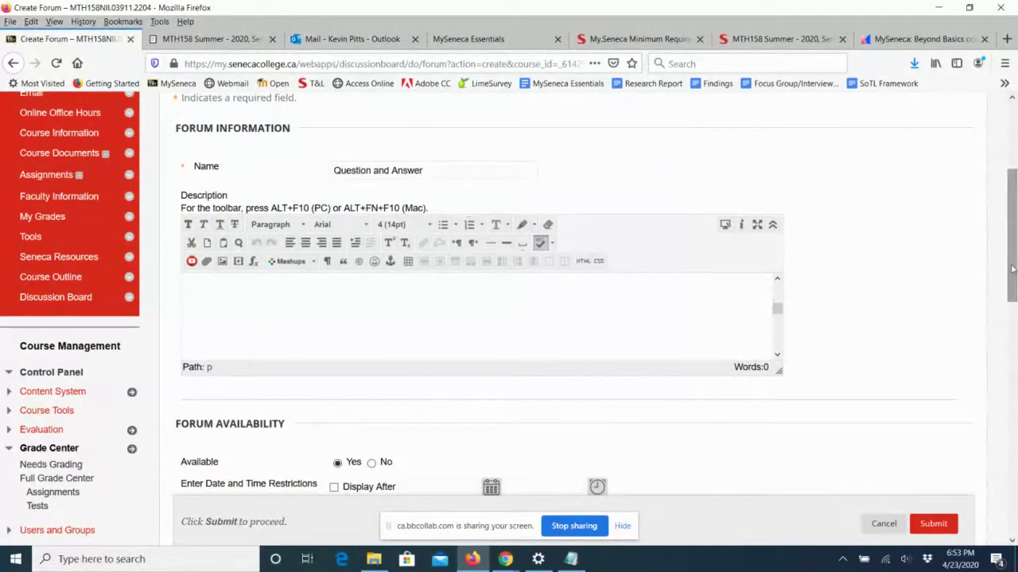
drag(1012, 271, 1013, 350)
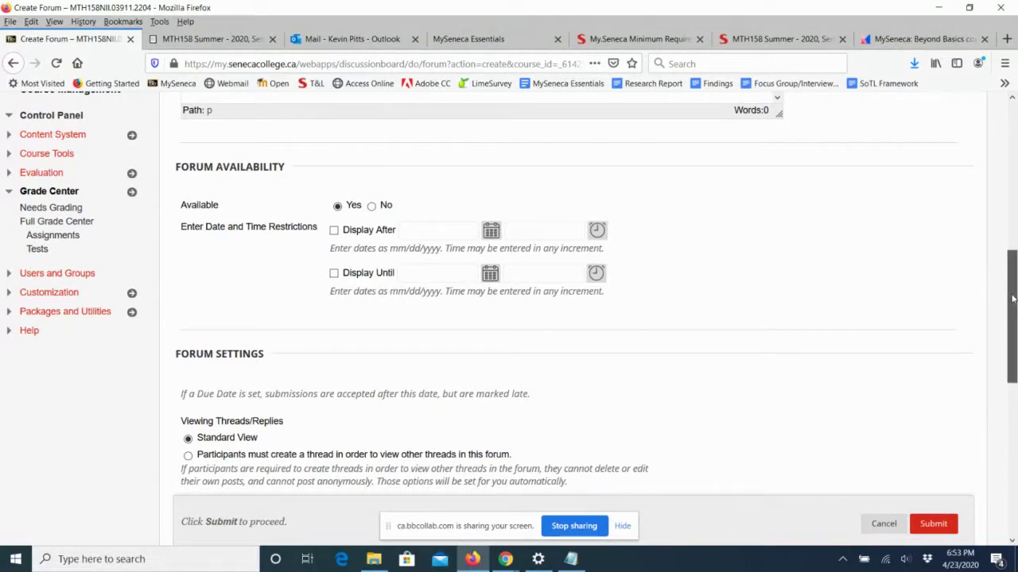
drag(1012, 298, 1014, 396)
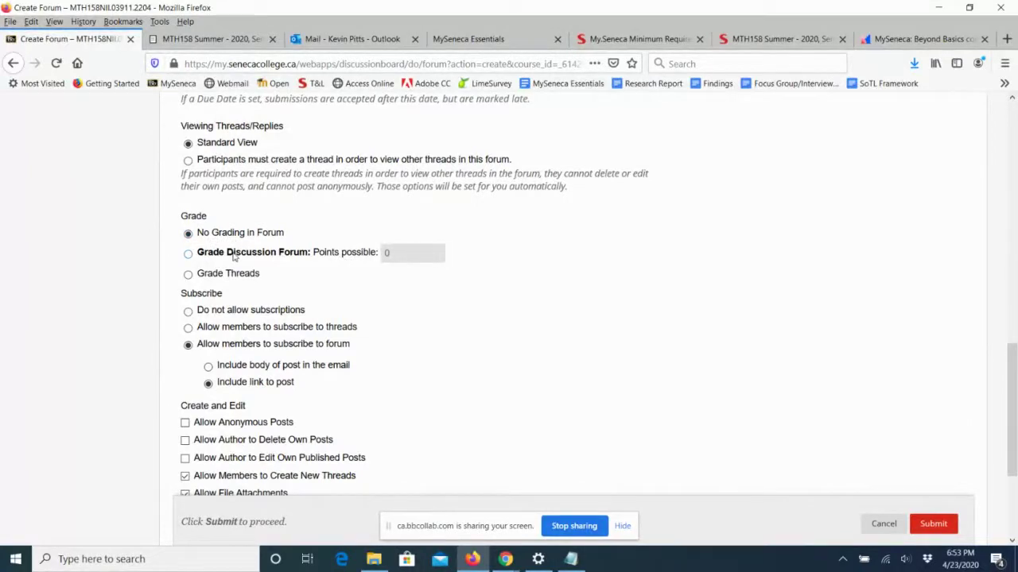
click(188, 254)
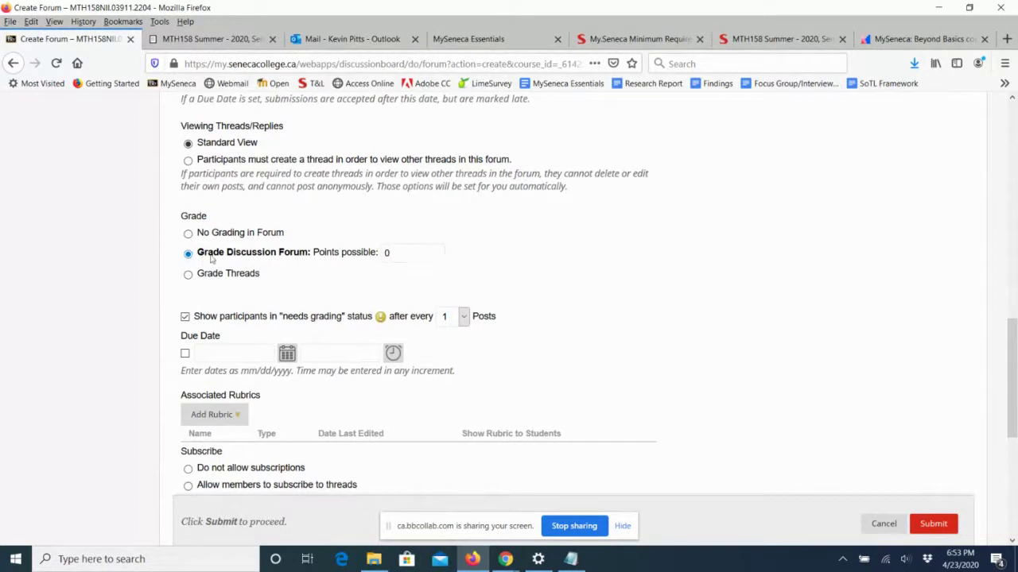
click(189, 234)
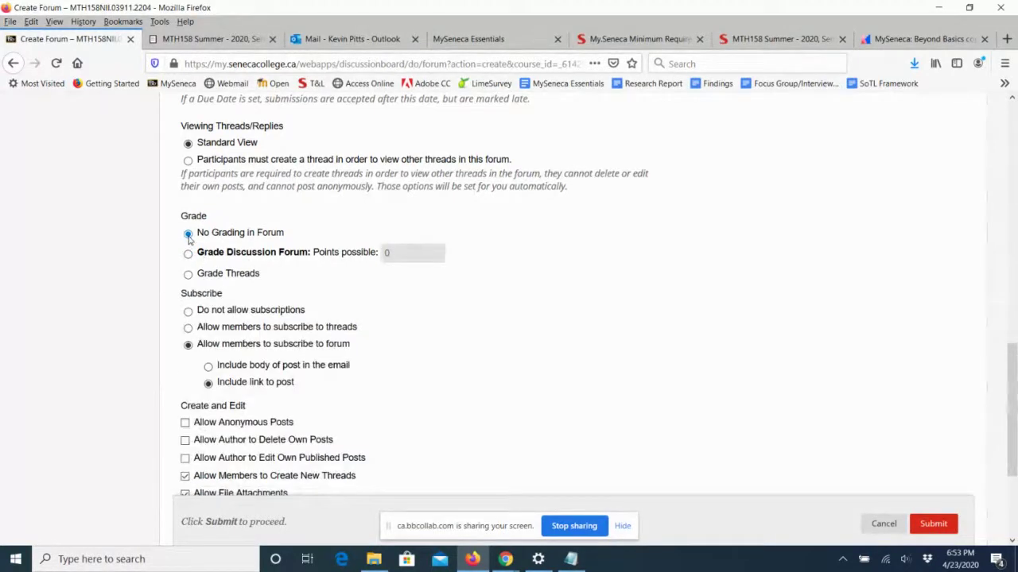
click(188, 235)
scroll(513, 378, down, 2)
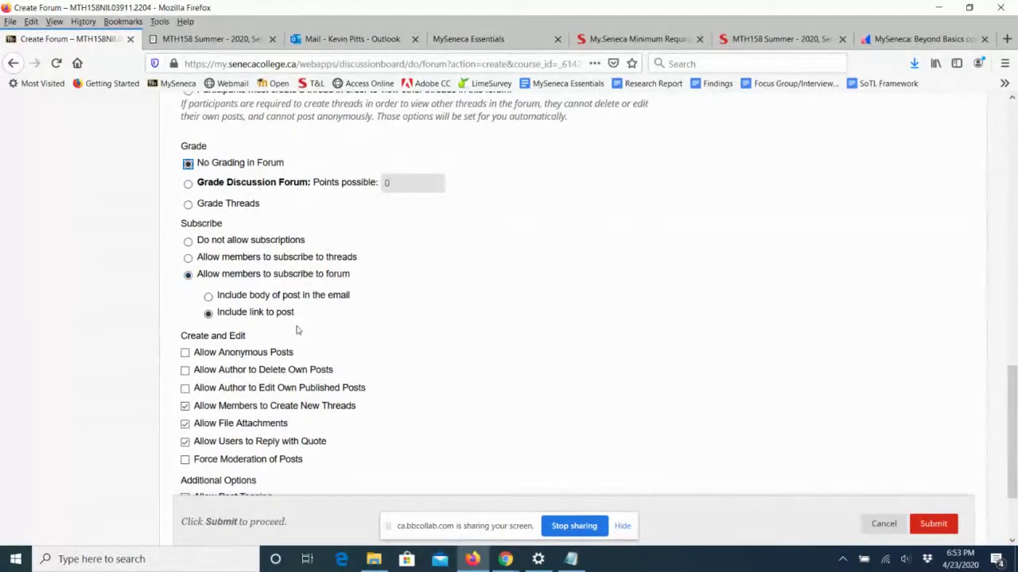
click(185, 352)
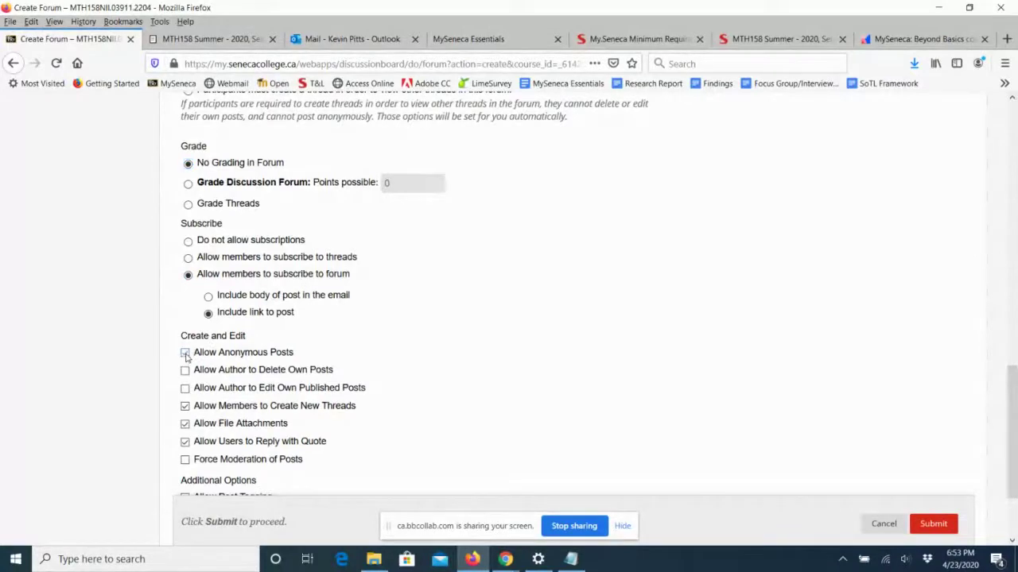
drag(195, 352, 294, 354)
click(185, 352)
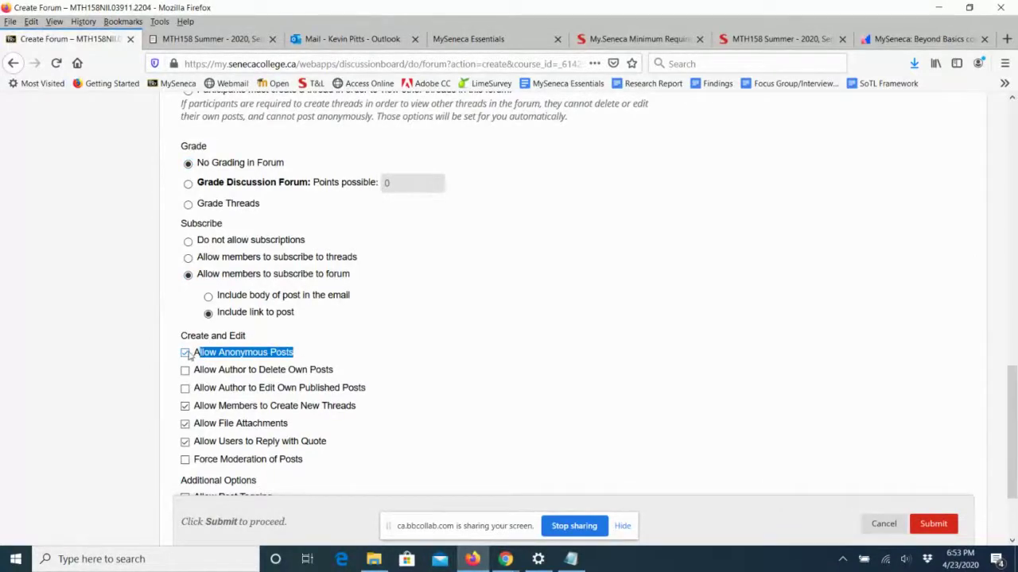
Enable only 'Allow Author to Edit Own Published Posts' and submit the Question and Answer forum.
scroll(496, 317, down, 3)
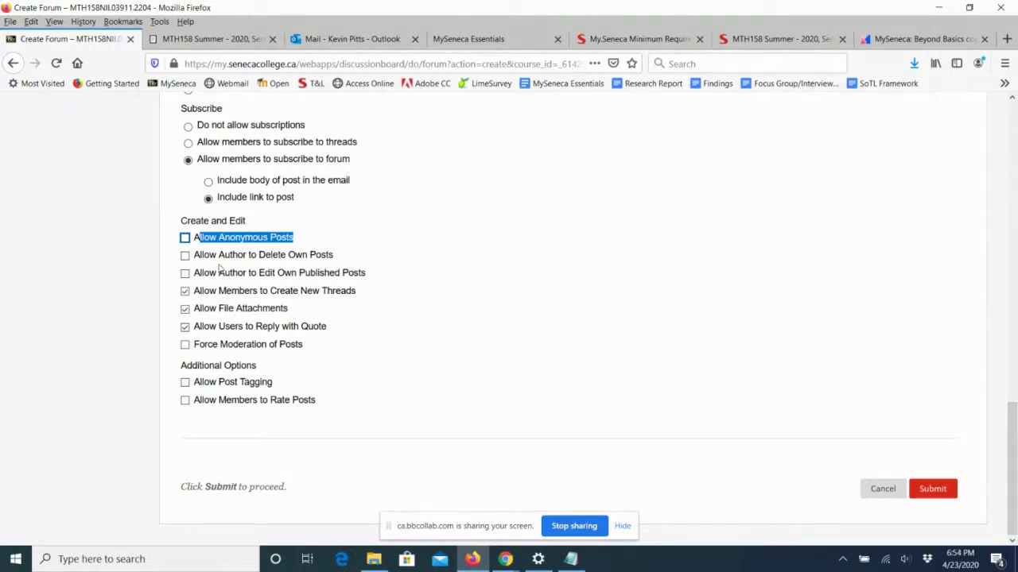
click(185, 256)
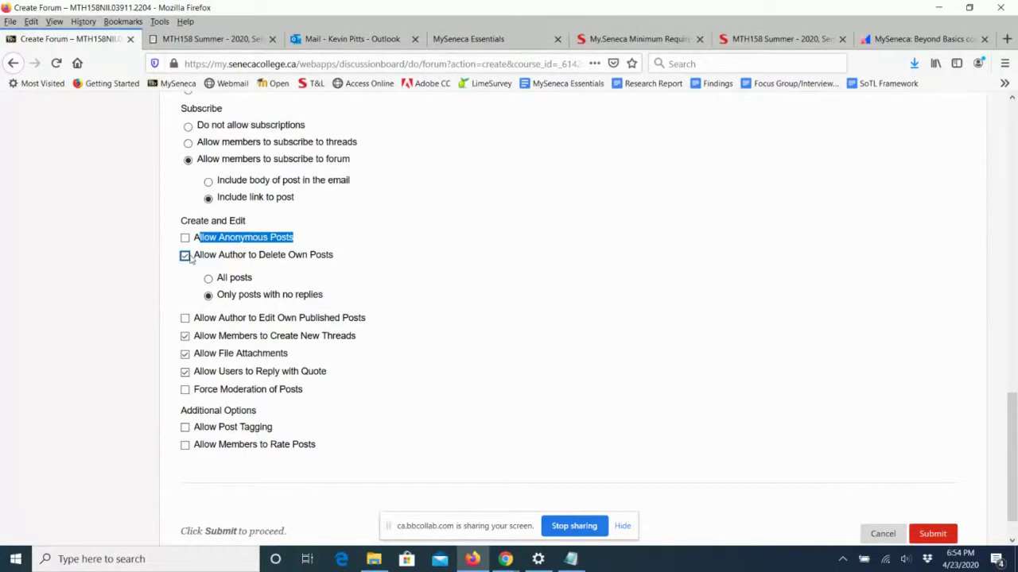
click(185, 256)
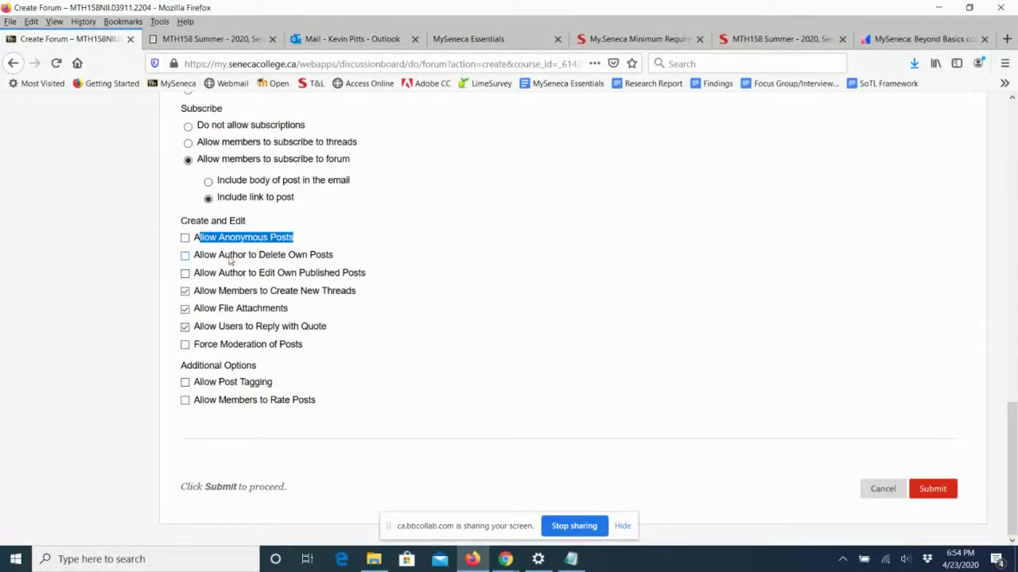
click(185, 274)
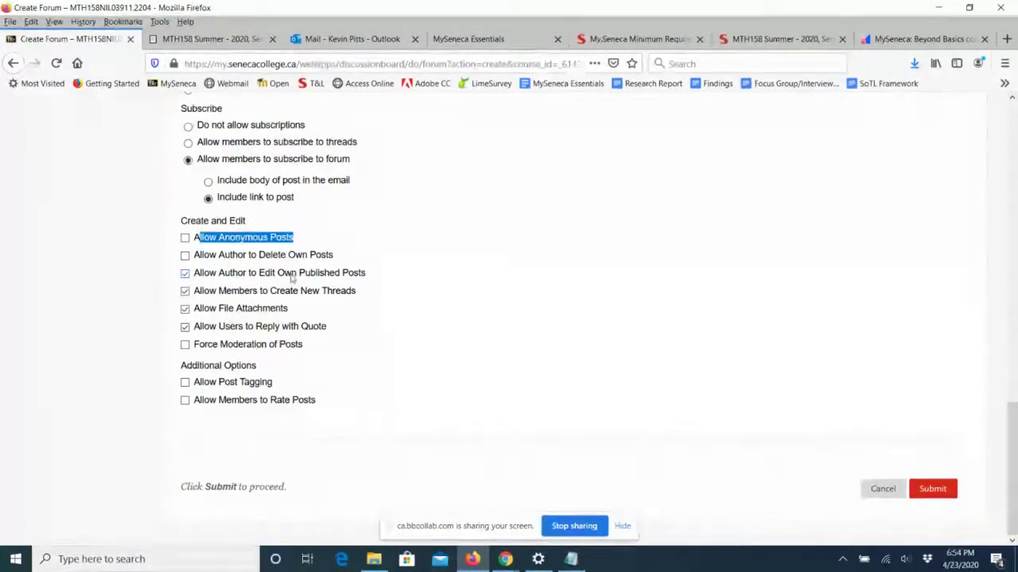
drag(256, 273, 341, 275)
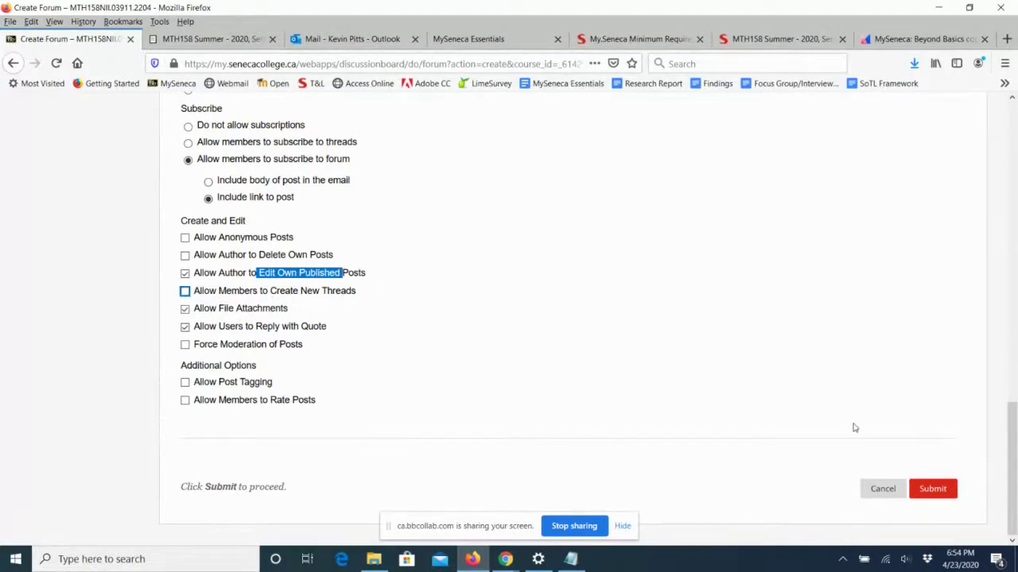
click(935, 492)
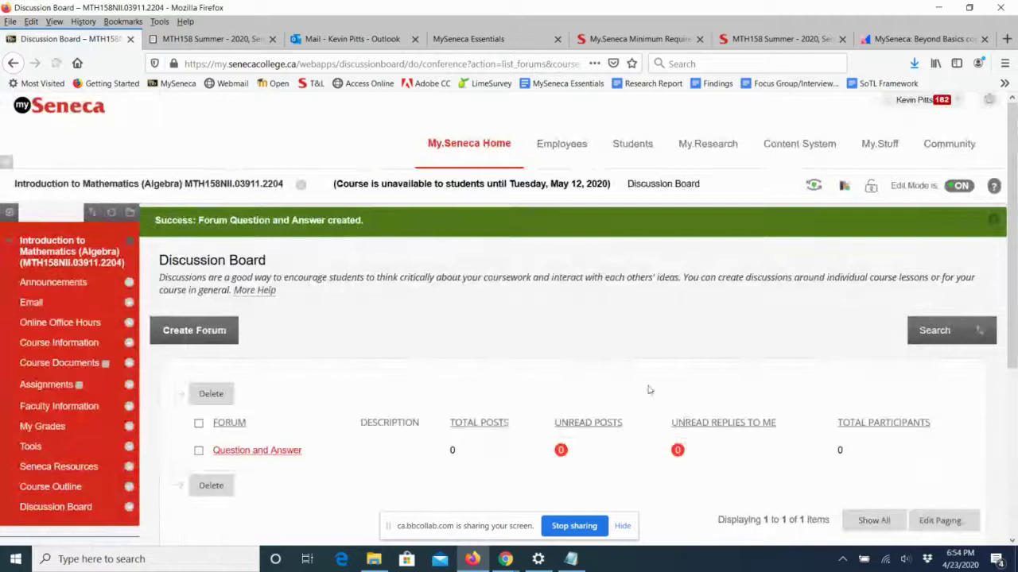
Open the Question and Answer forum and start a new thread in it.
scroll(596, 344, down, 3)
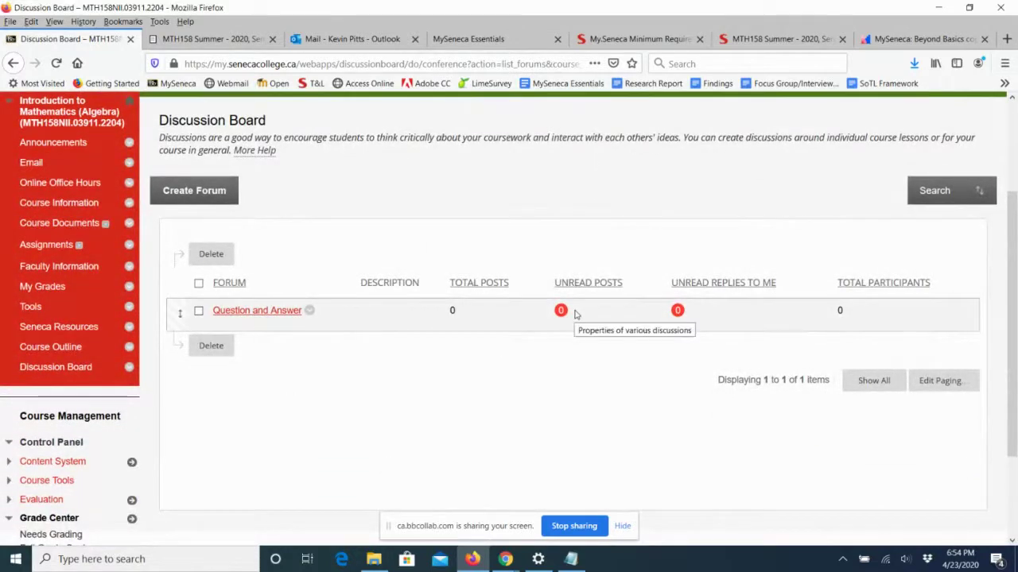
click(254, 315)
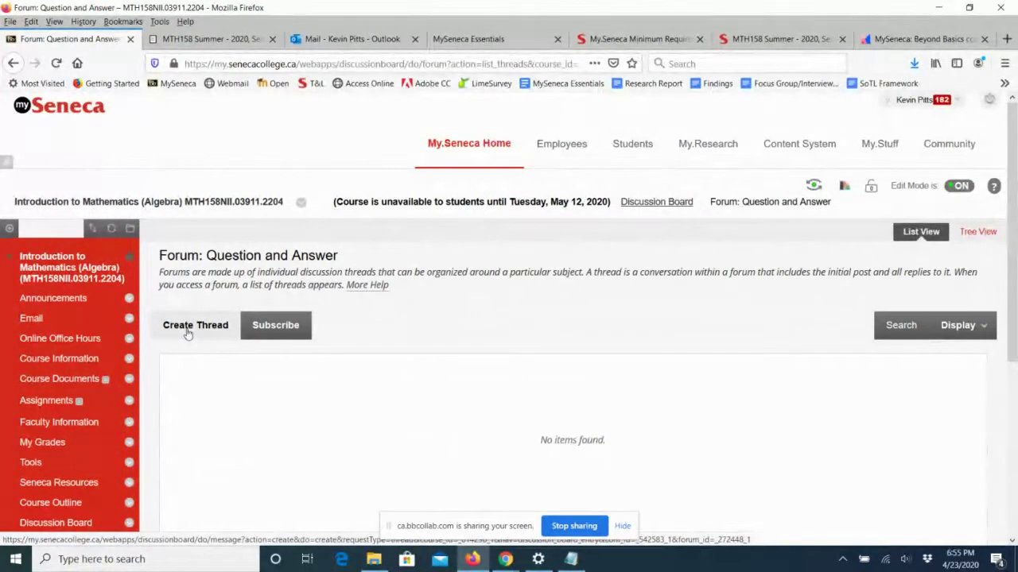
click(188, 328)
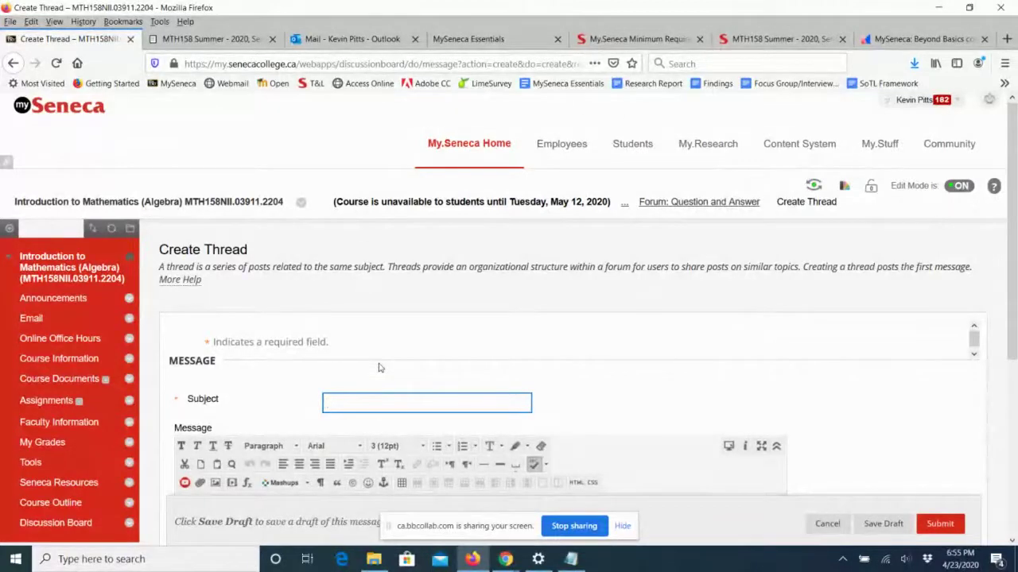
Enter subject 'Ask your questions here.' and write the three-line message ending 'Let's help each other out.'.
text(Ask your questions here.)
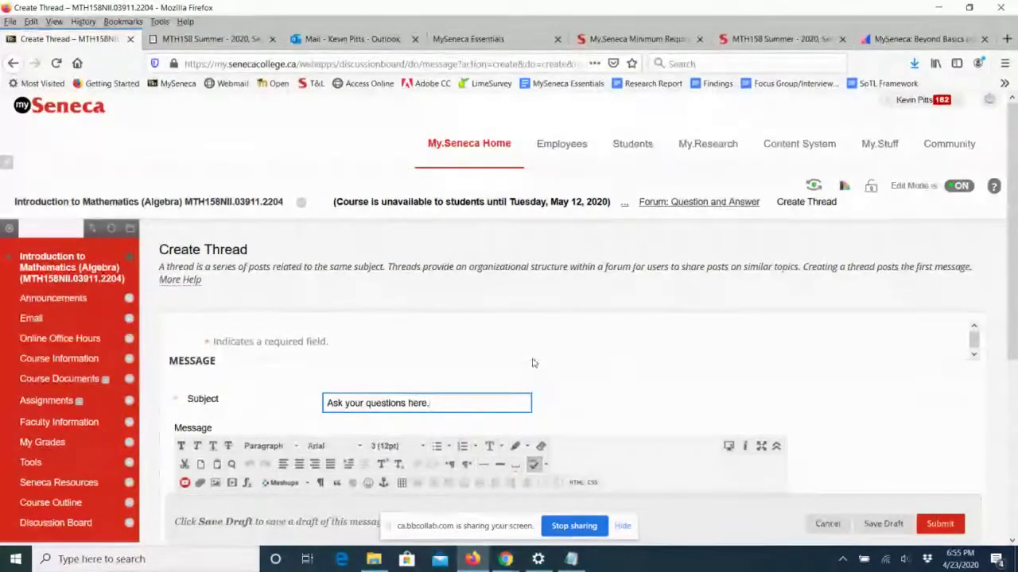
scroll(509, 318, down, 2)
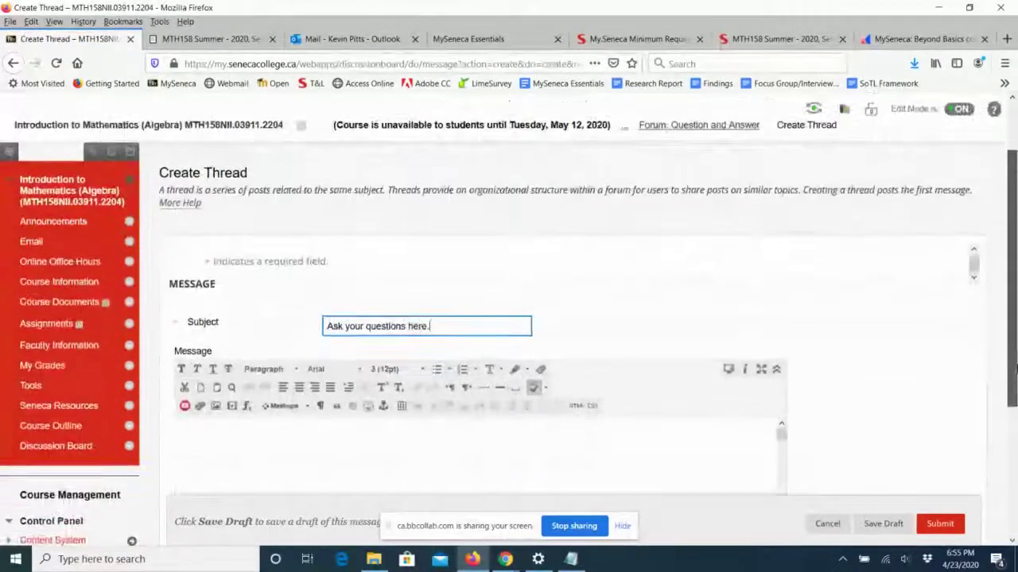
click(358, 434)
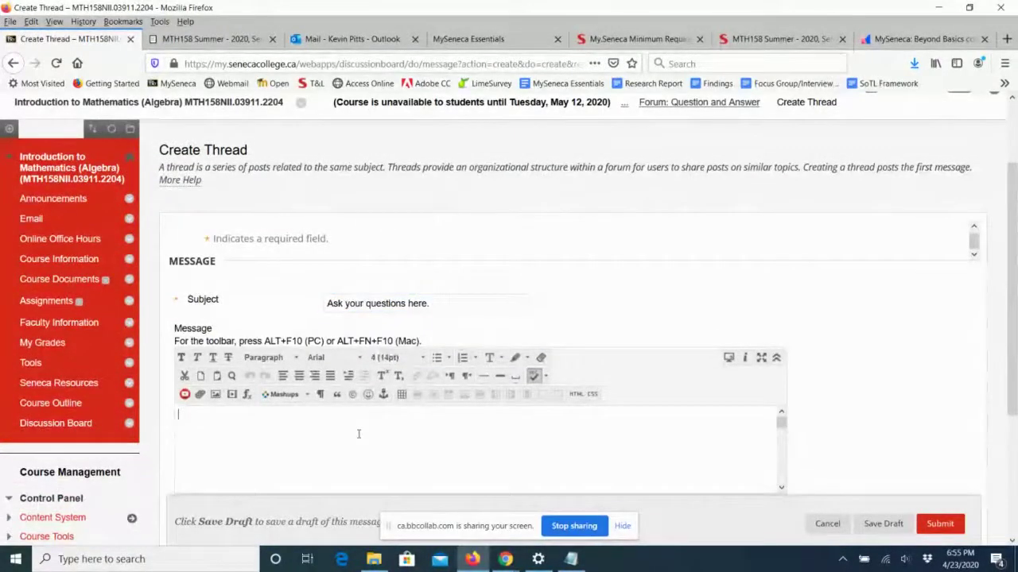
text(If you have a)
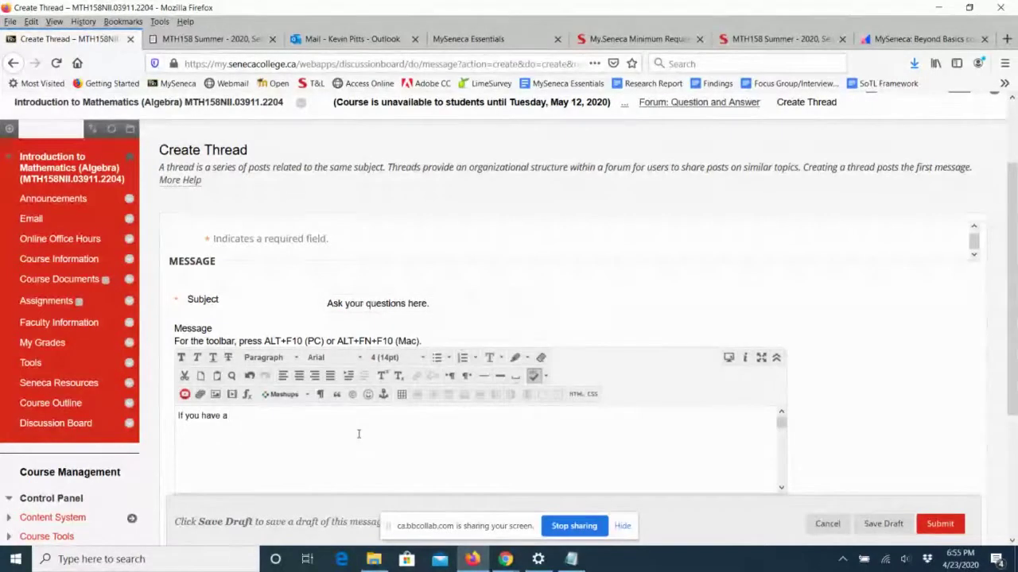
text( questions abo)
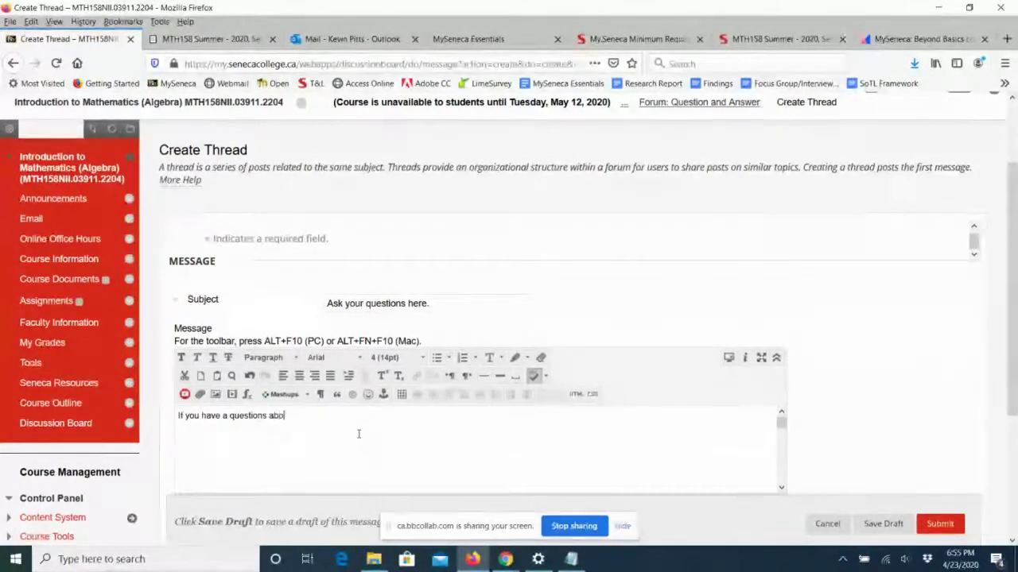
text(ut the course, )
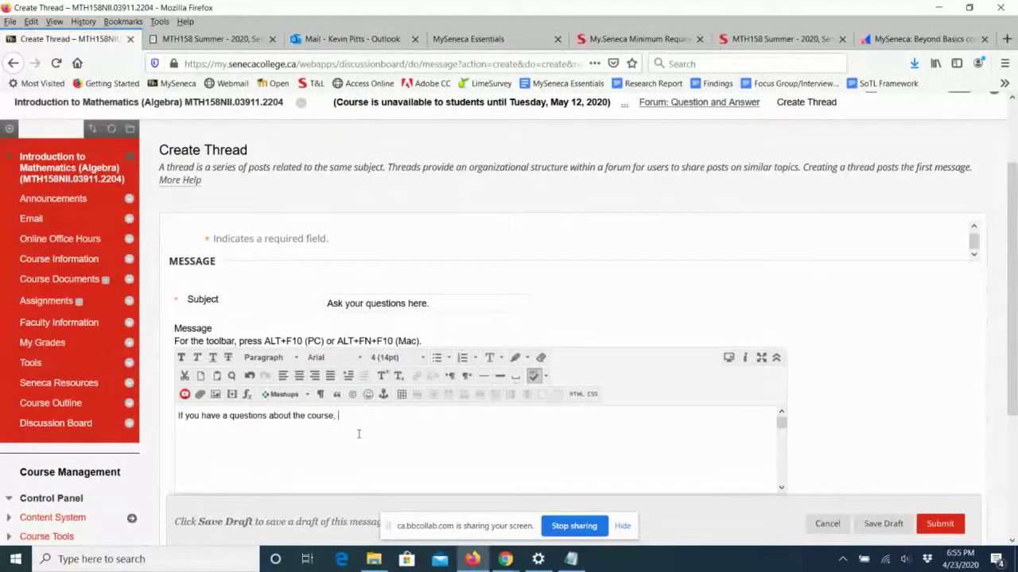
text(ask ipost i)
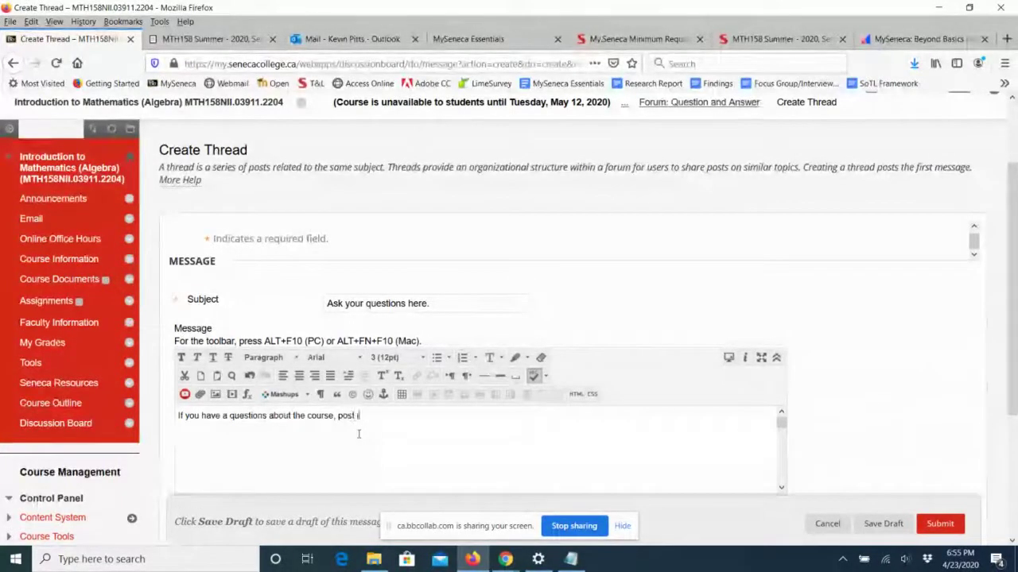
text(t here.)
key(Return)
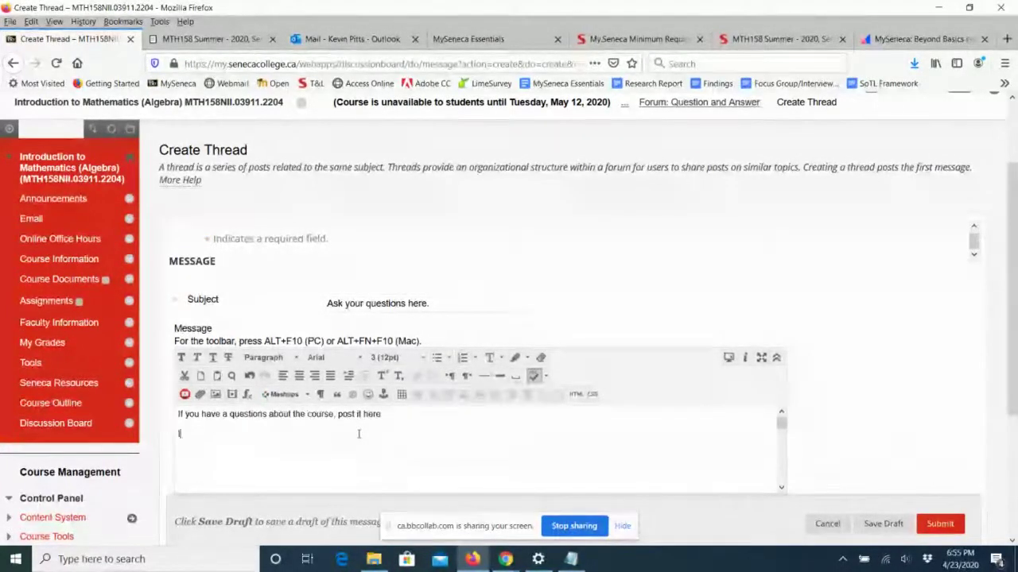
text(If you have )
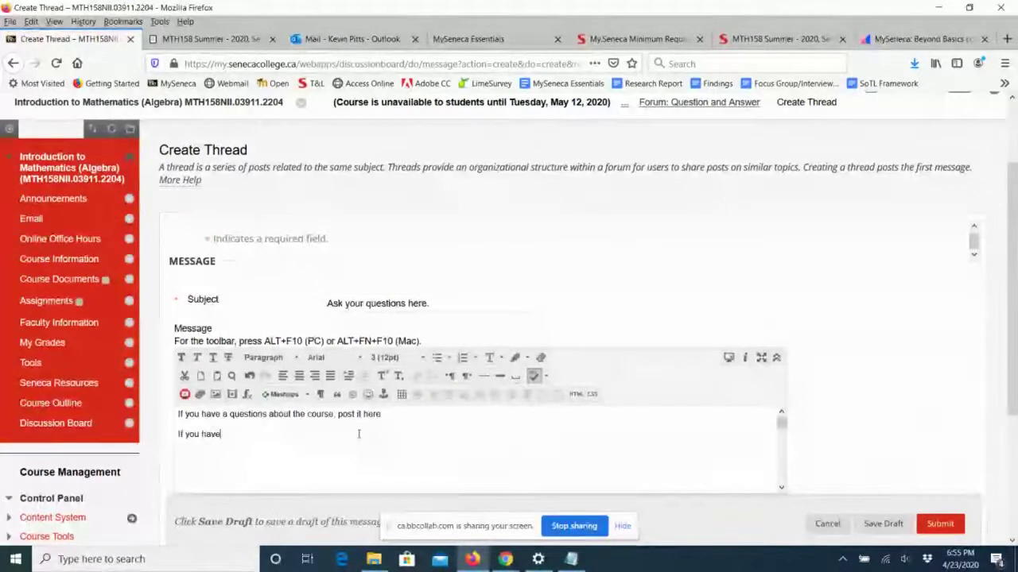
text(an answe)
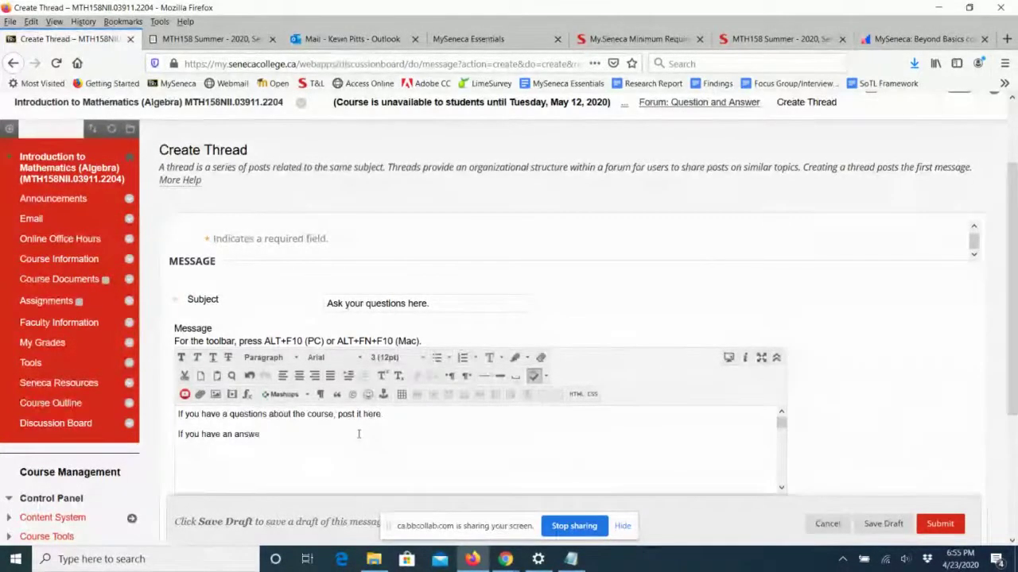
text(r to a post)
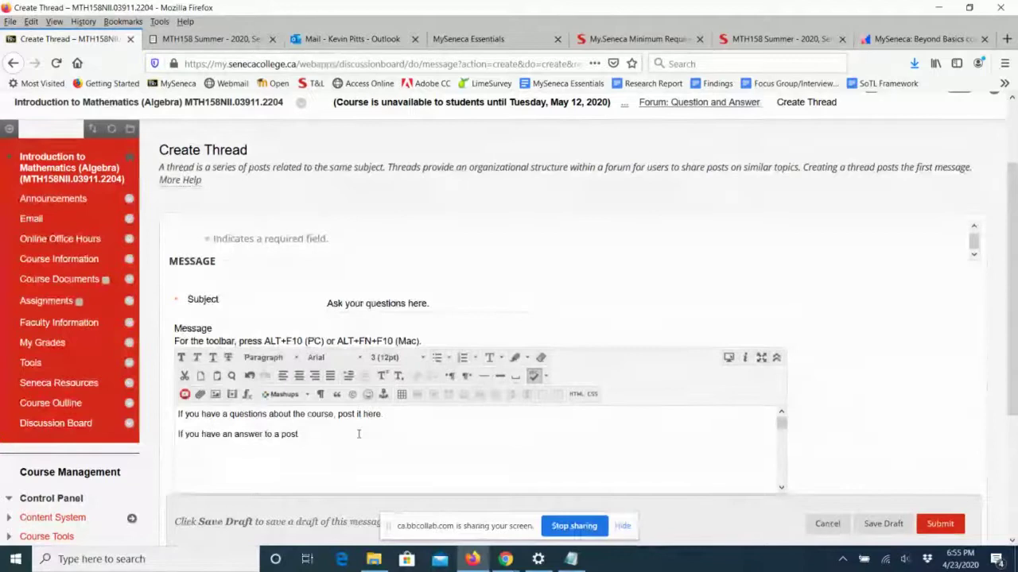
key(BackSpace)
key(BackSpace)
key(BackSpace)
key(BackSpace)
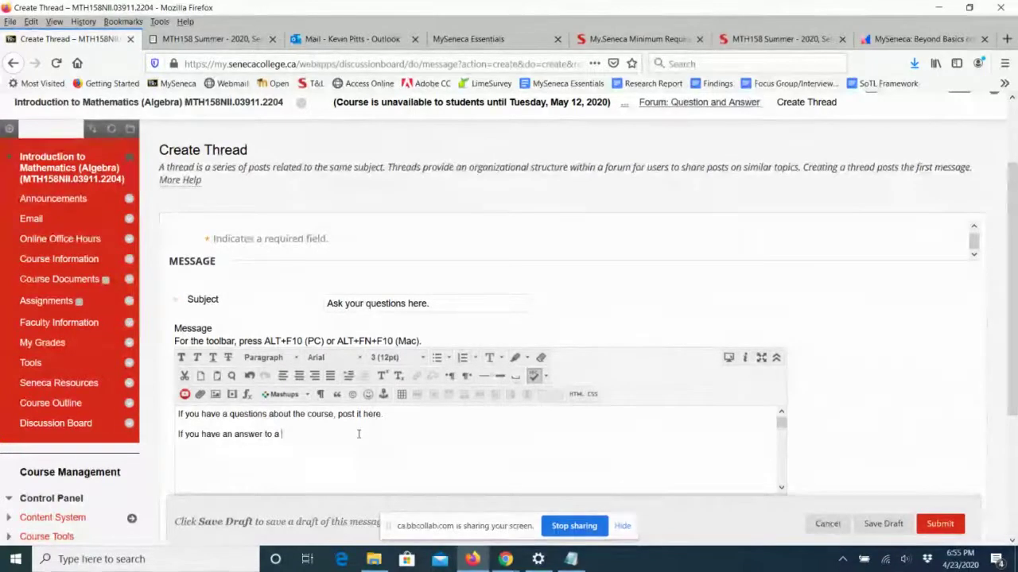
text(question)
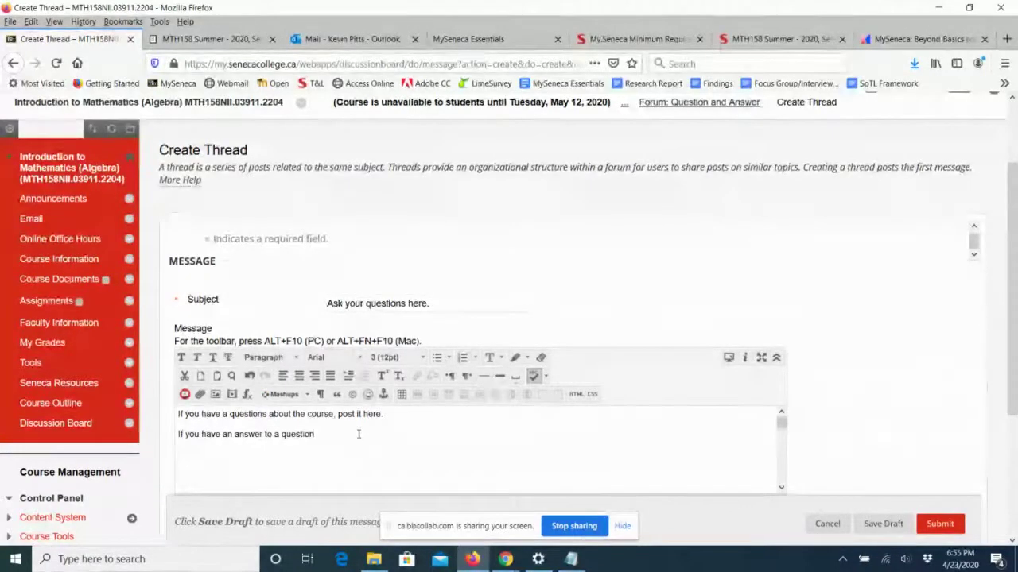
text(, post it her)
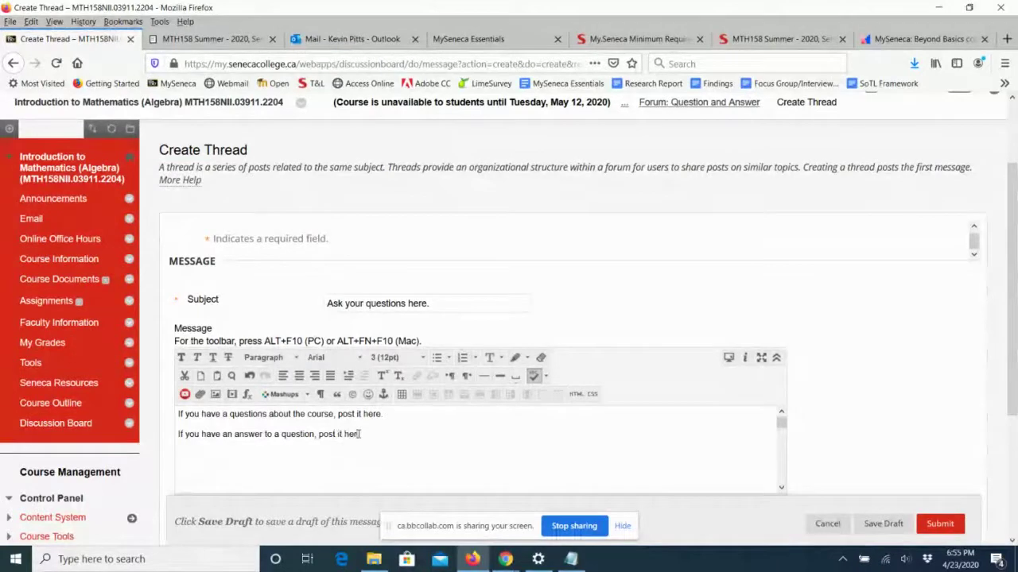
text(e too.)
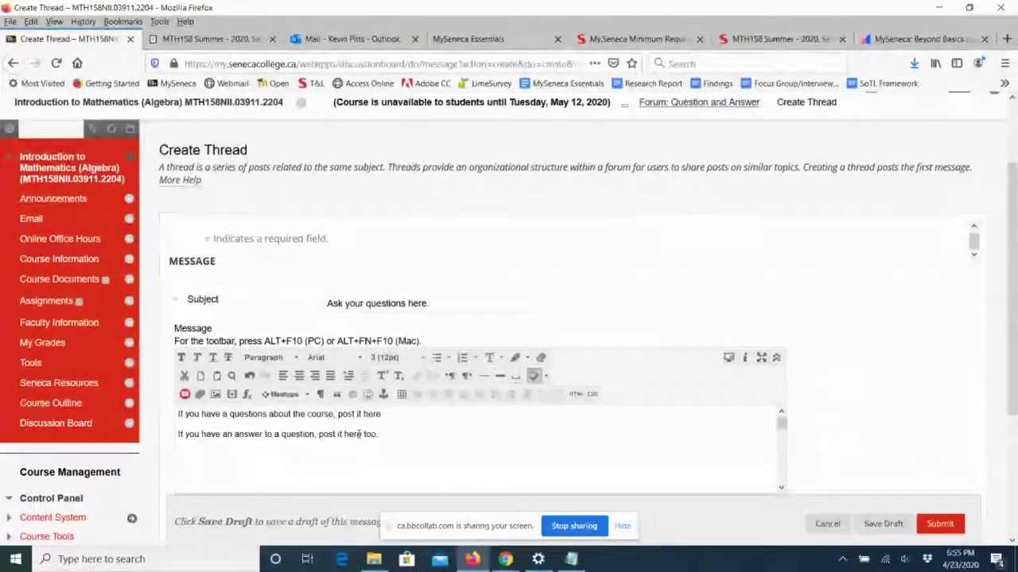
key(Return)
text(Let's hel)
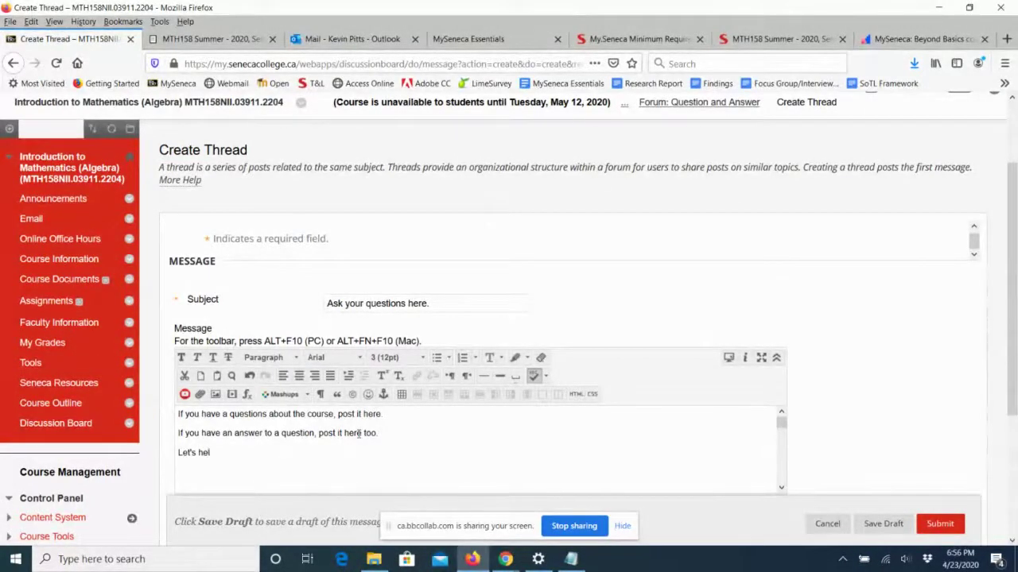
text(p each other ou)
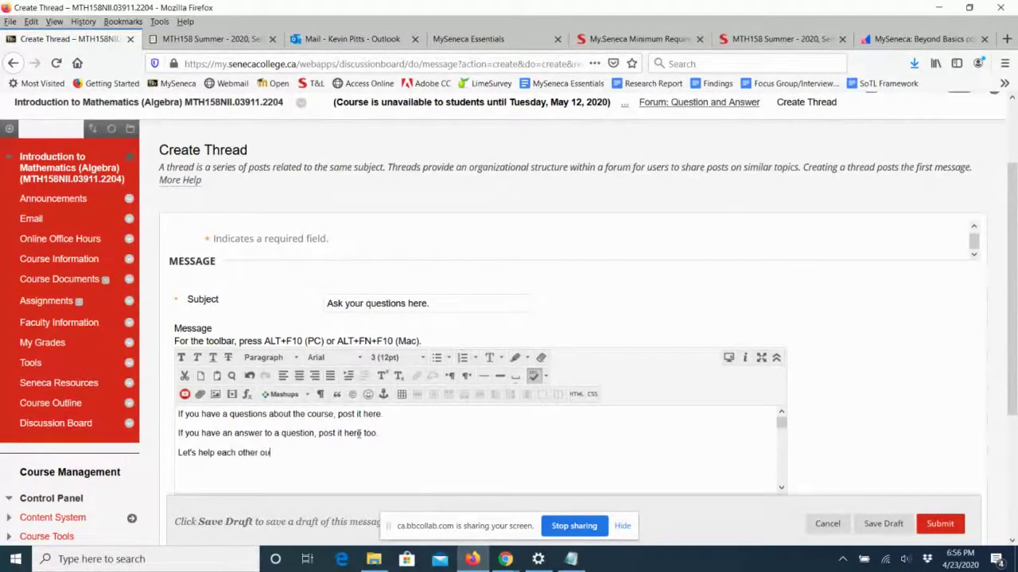
text(t.)
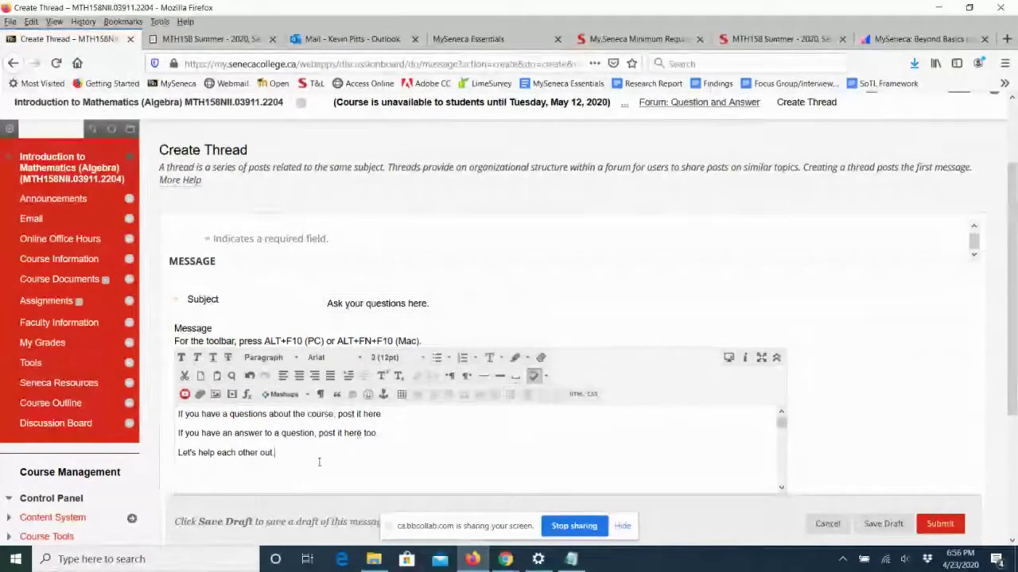
Add a 'Hi' greeting line above the message and the phrase 'by replies to this thread'.
click(179, 414)
key(Return)
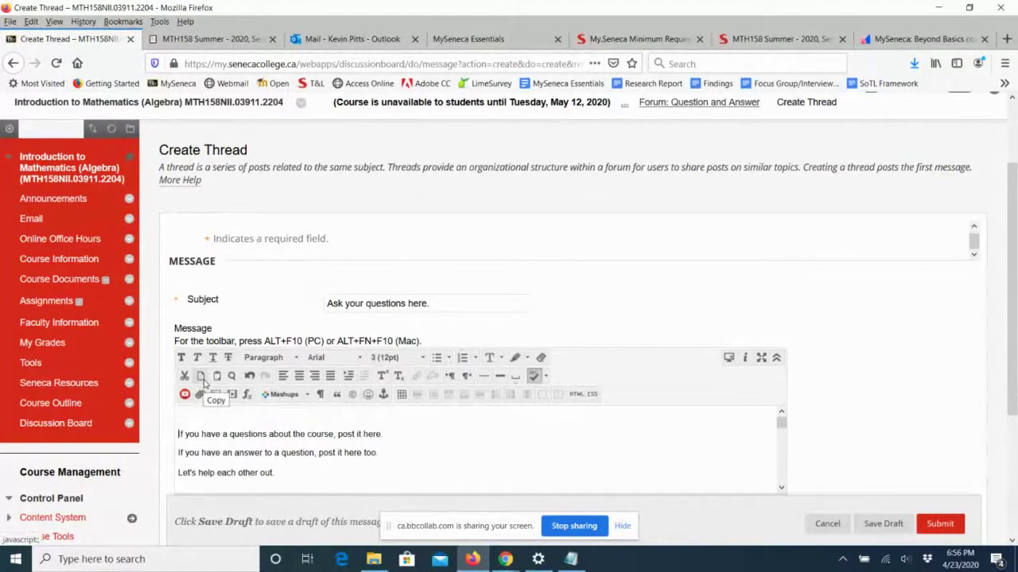
key(Up)
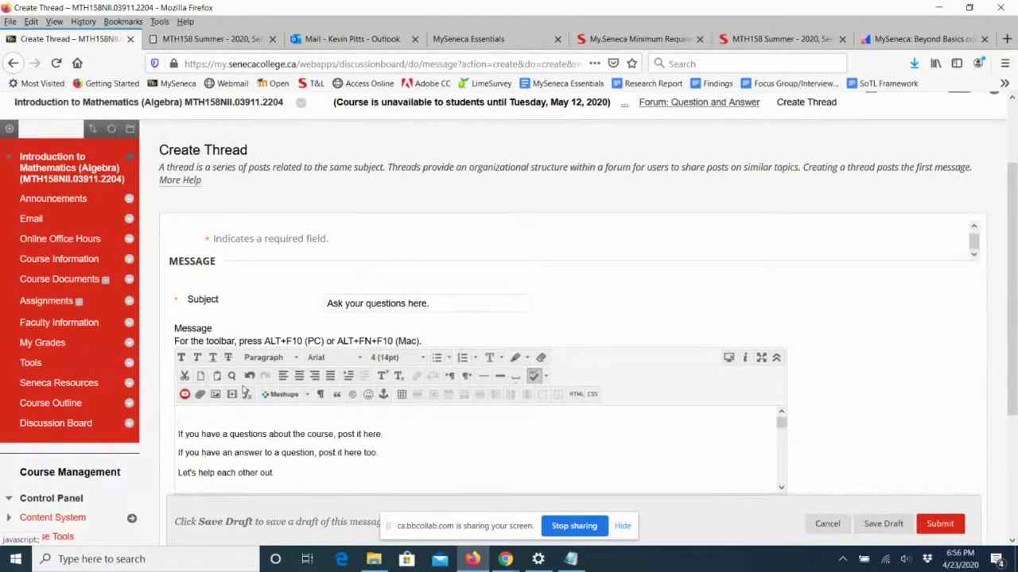
text(Hi Everyone,)
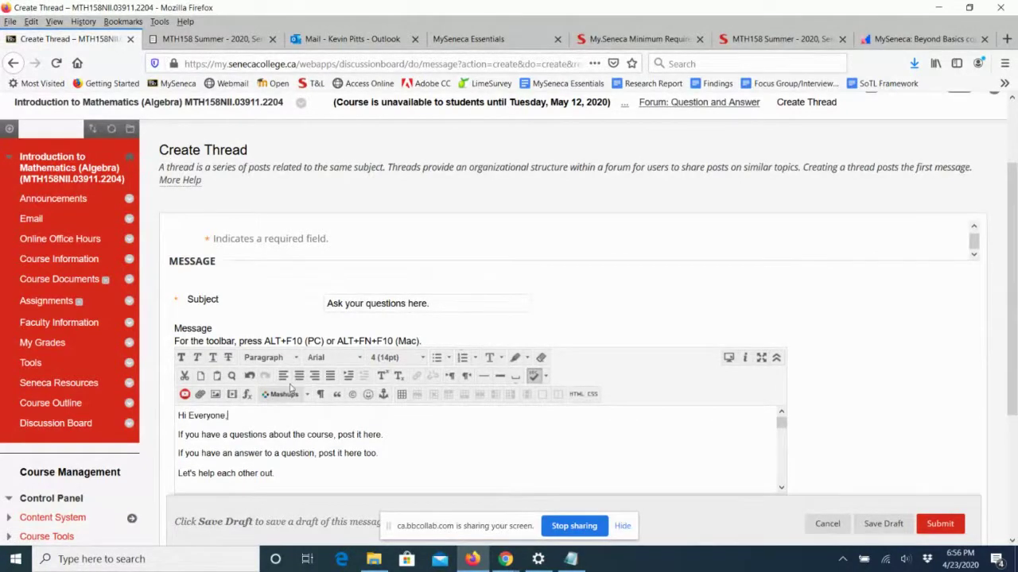
click(283, 474)
key(Return)
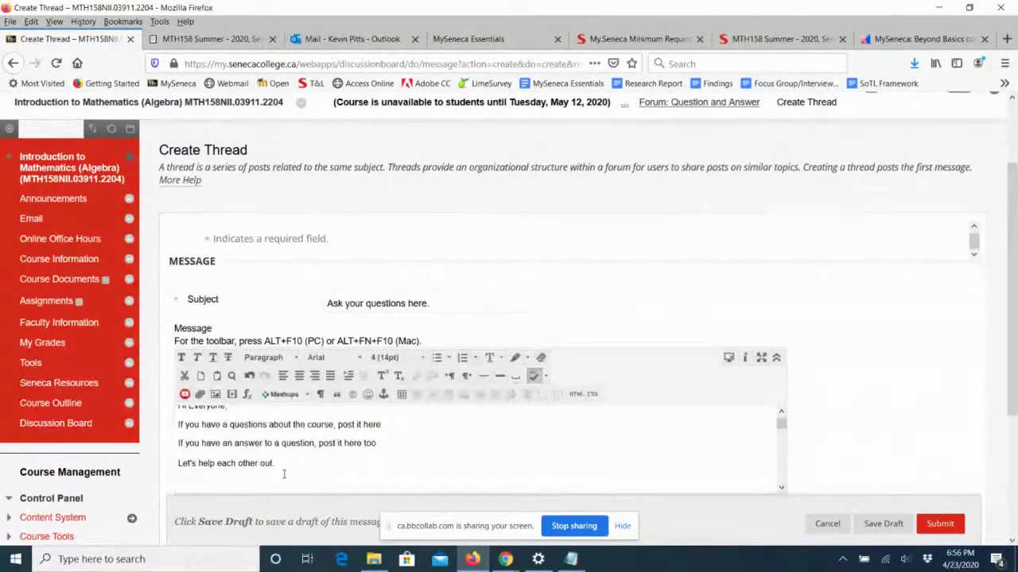
click(394, 425)
text(b)
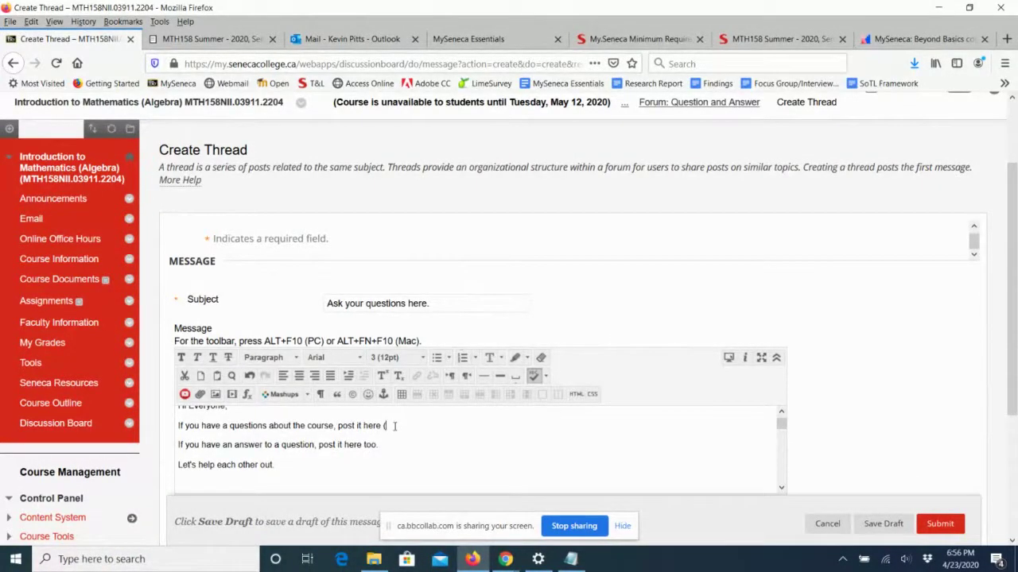
text(y replie)
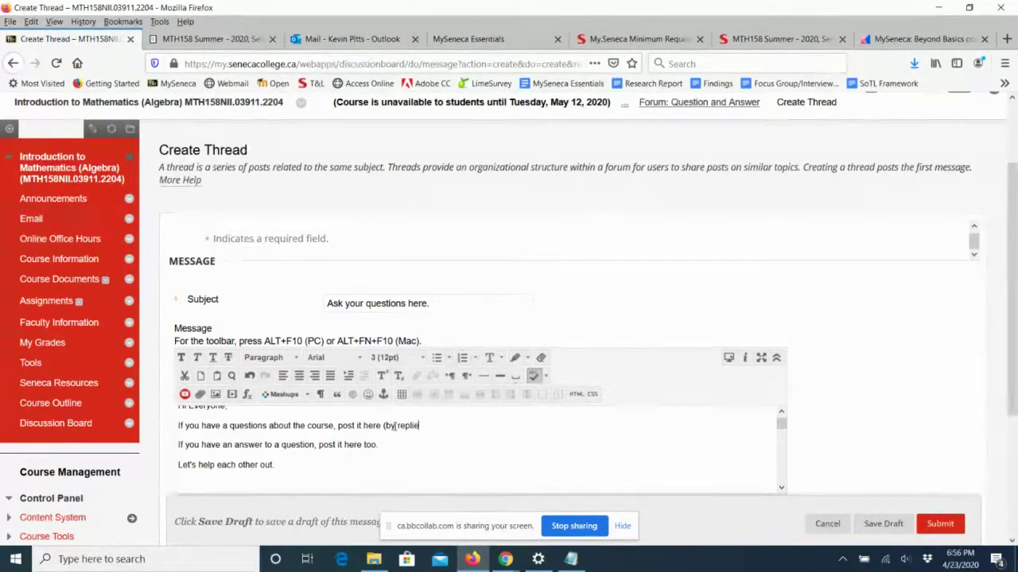
text(s to this thread)
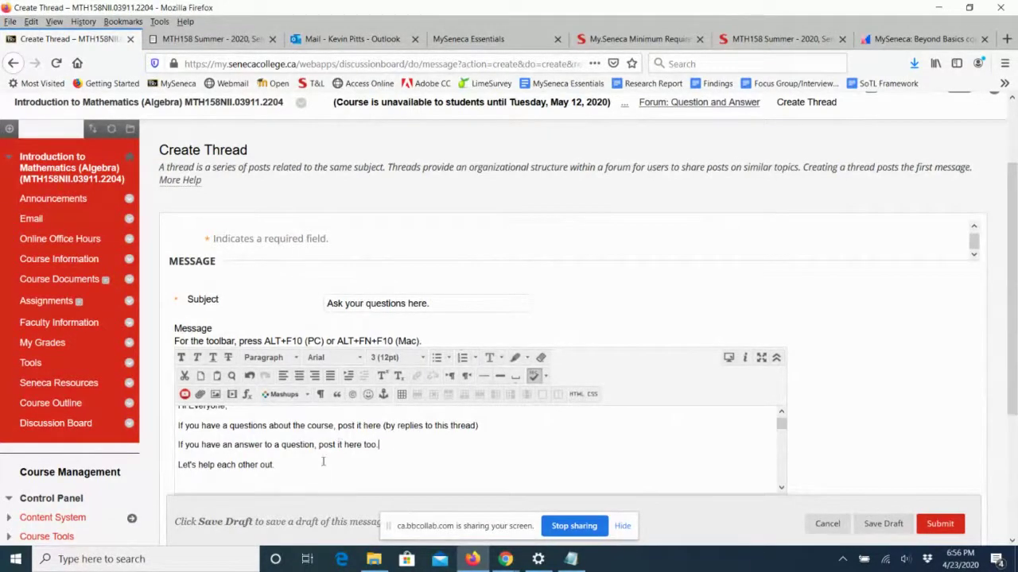
Set the whole message to 14pt text and submit the thread.
drag(236, 465, 357, 461)
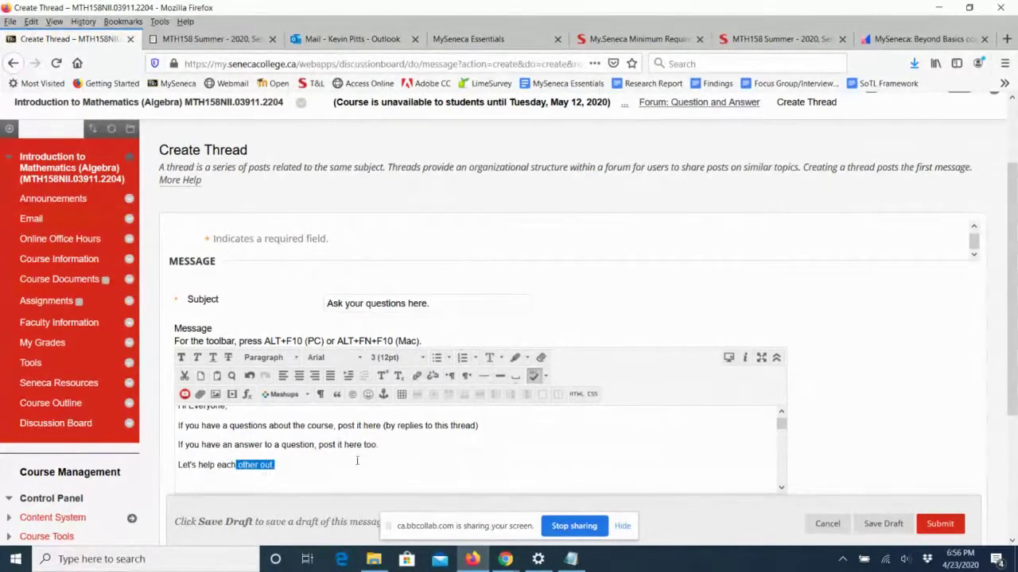
click(309, 461)
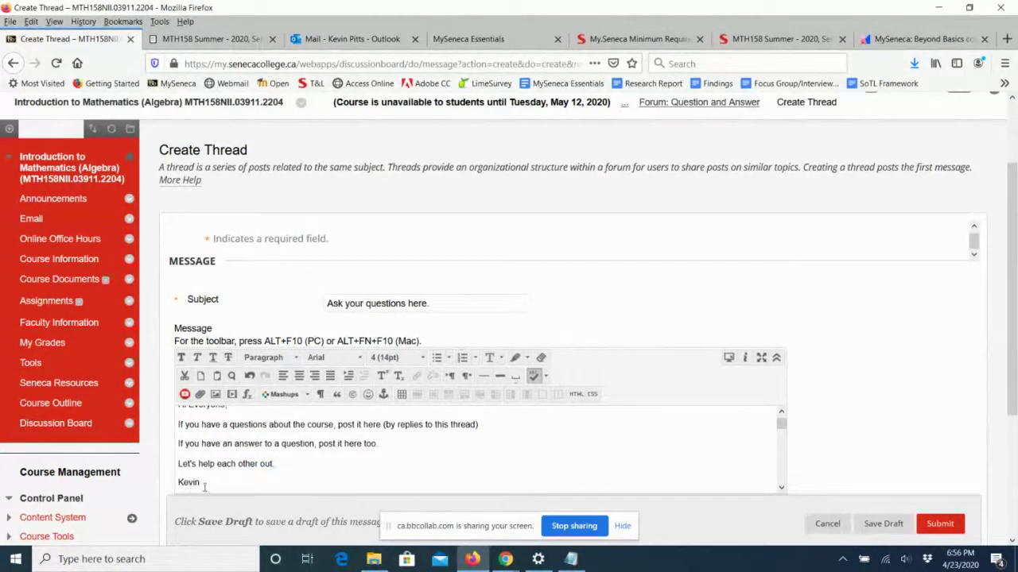
drag(205, 487, 353, 384)
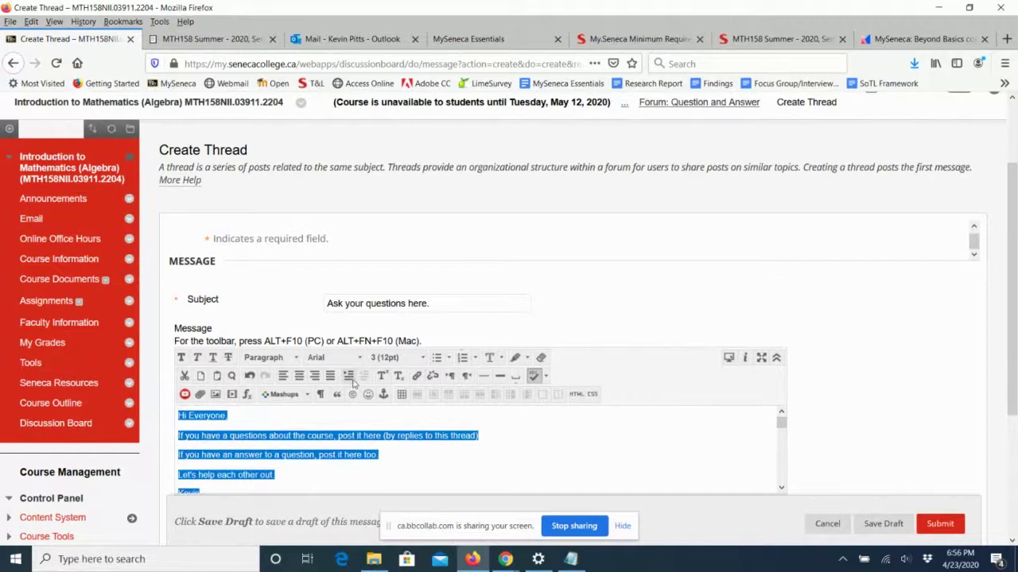
click(397, 357)
click(395, 436)
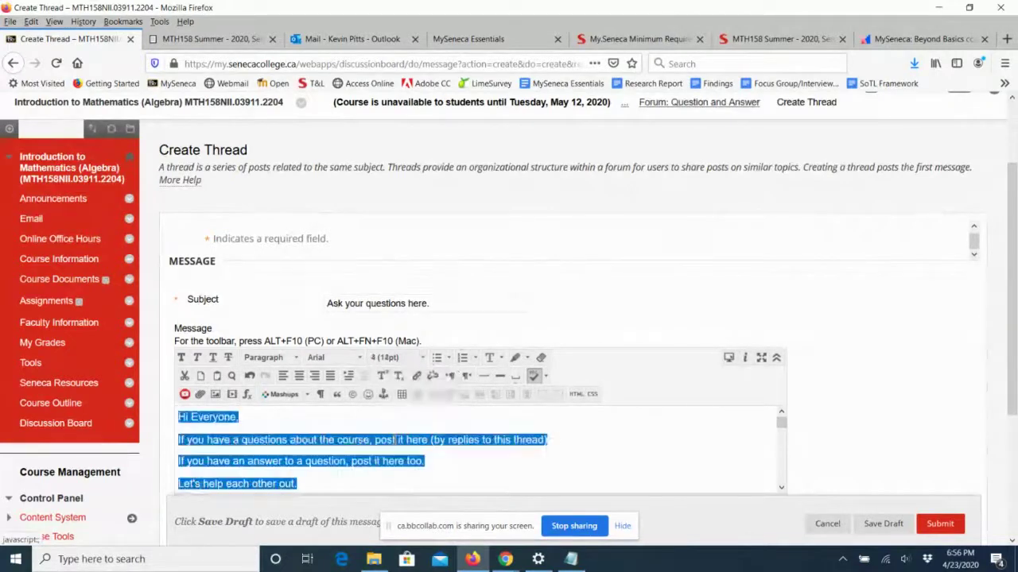
click(554, 440)
scroll(692, 424, down, 3)
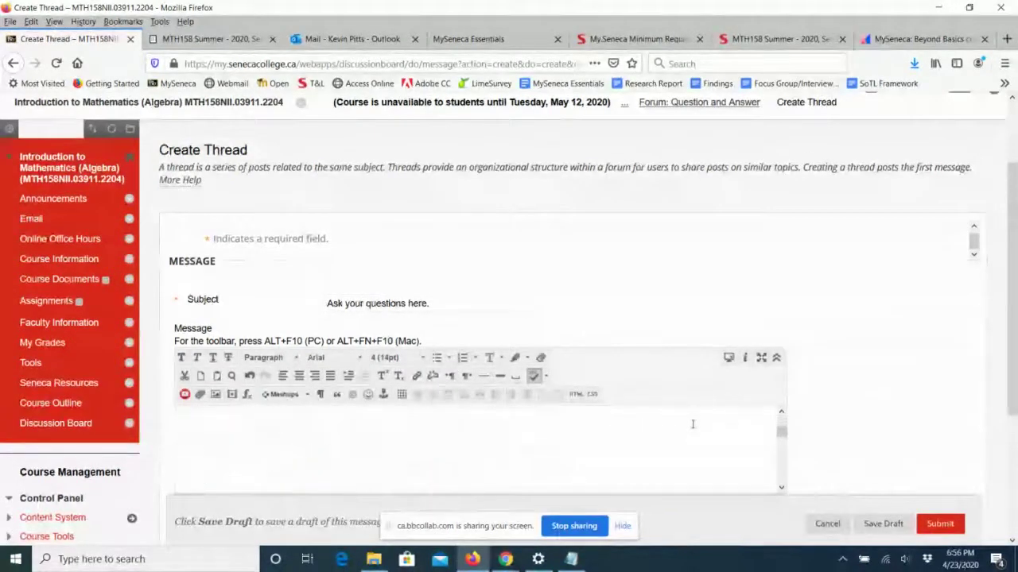
scroll(692, 425, up, 3)
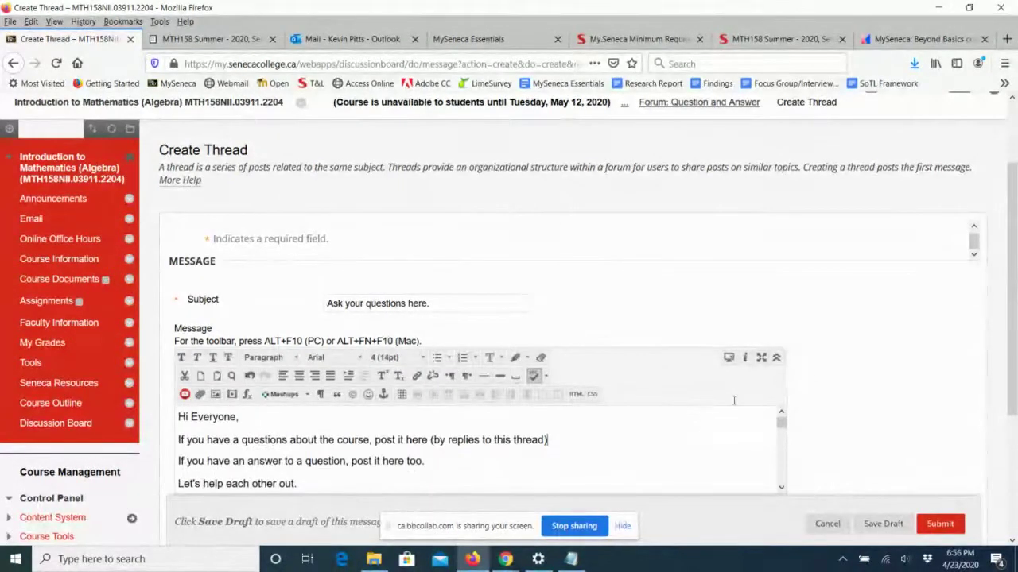
click(940, 525)
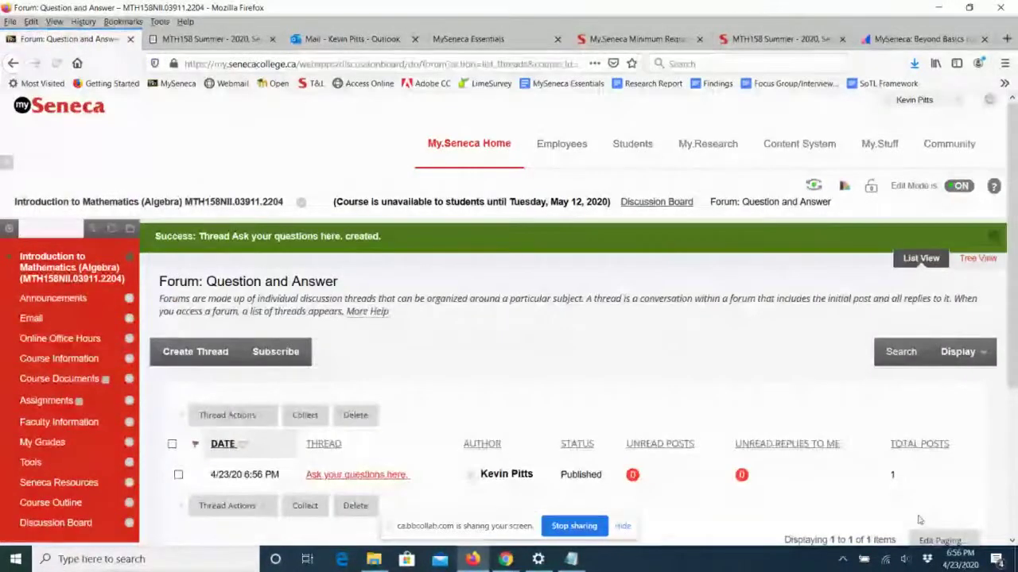
Check the new thread in the Question and Answer forum, then enter Student Preview.
scroll(594, 342, down, 2)
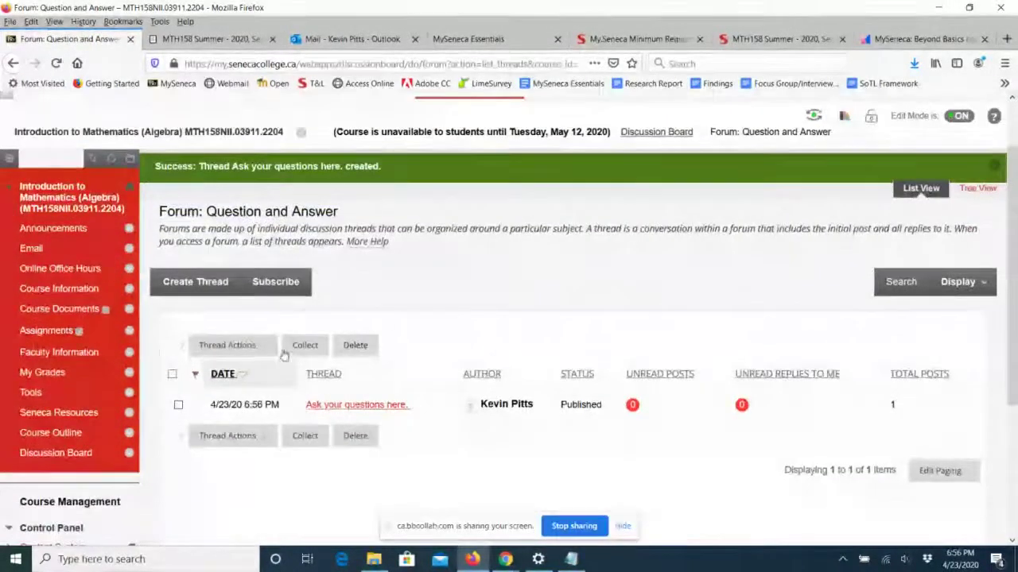
click(56, 453)
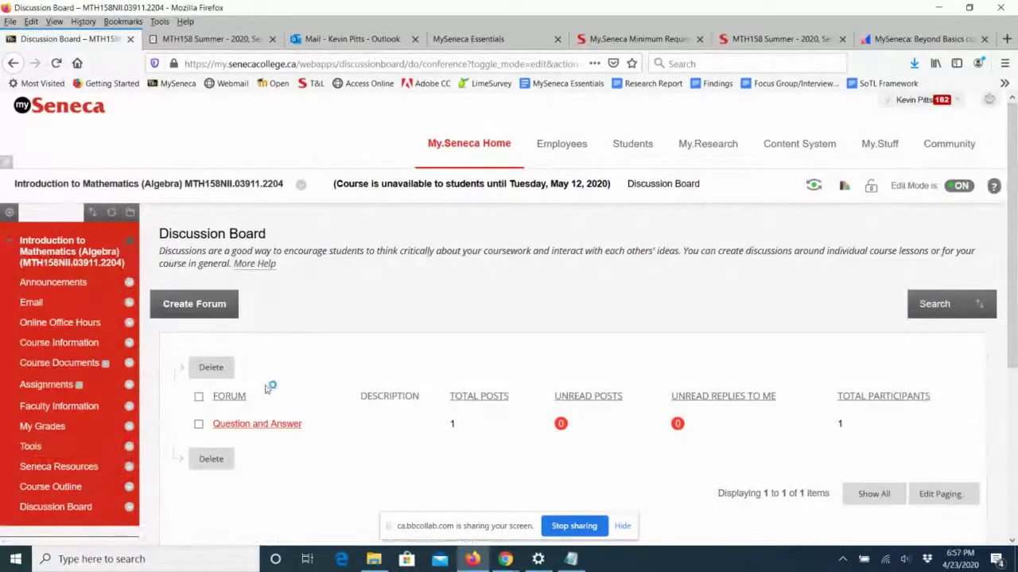
click(259, 426)
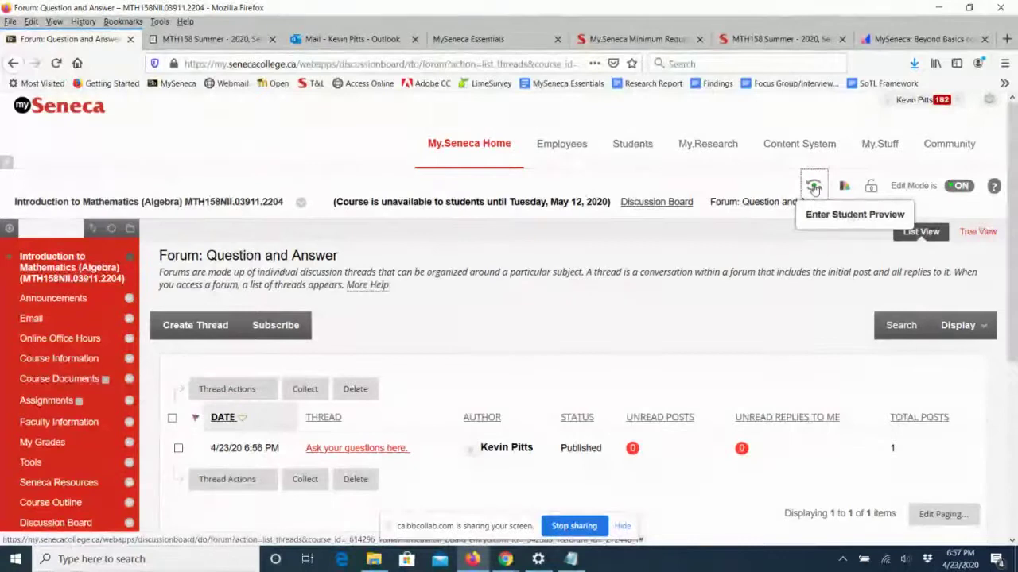
click(813, 187)
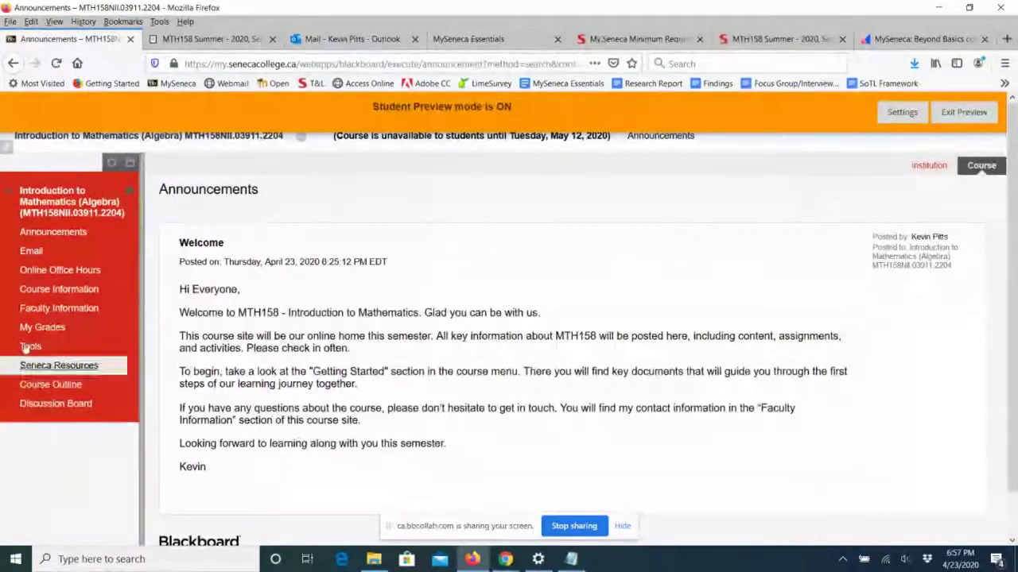
As the preview student, visit Email, Online Office Hours with its course room details, then Discussion Board.
click(32, 252)
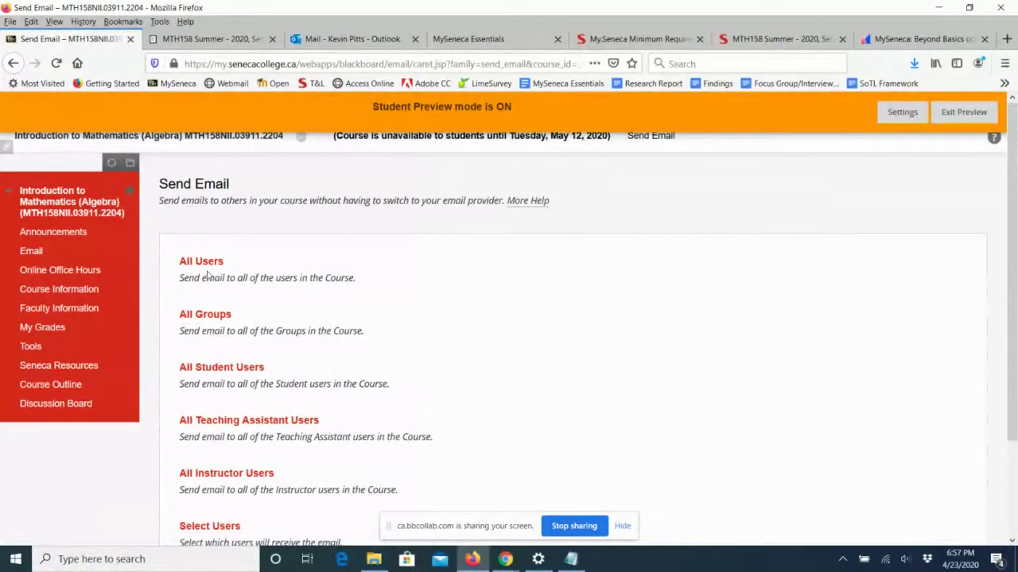
click(62, 272)
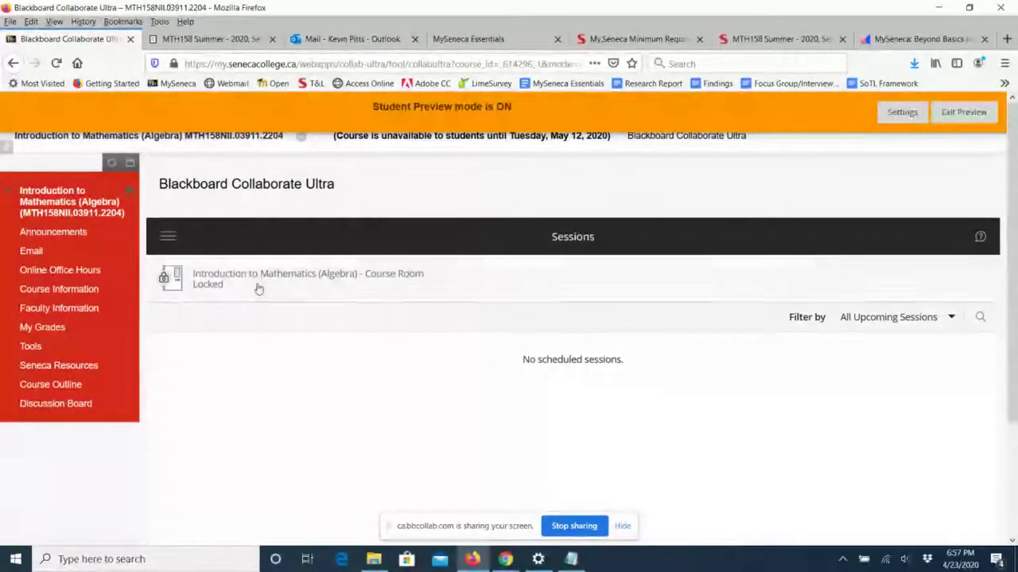
click(262, 280)
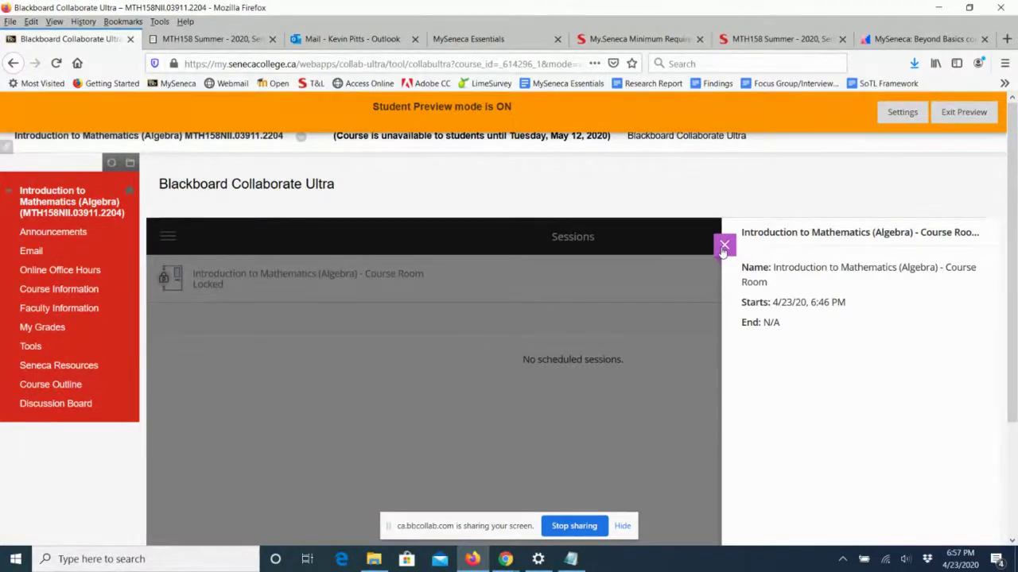
click(724, 247)
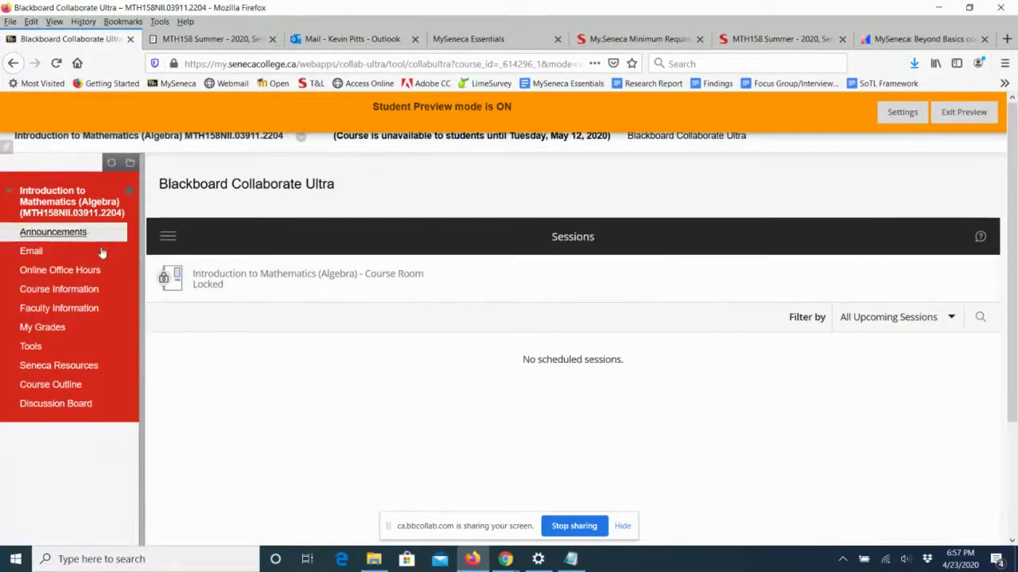
click(67, 407)
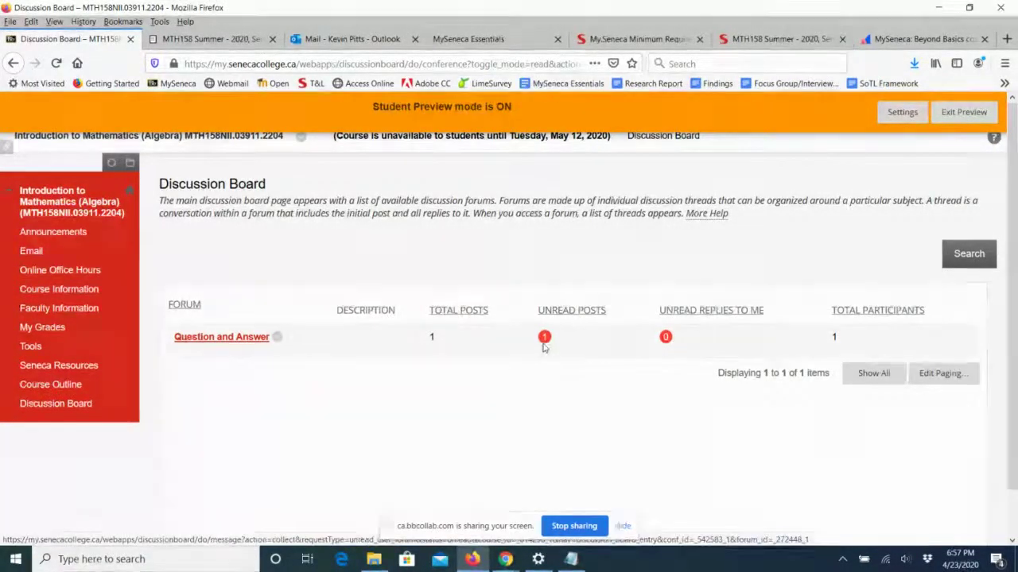
As a student, open the Question and Answer forum and its 'Ask your questions here.' thread.
click(224, 342)
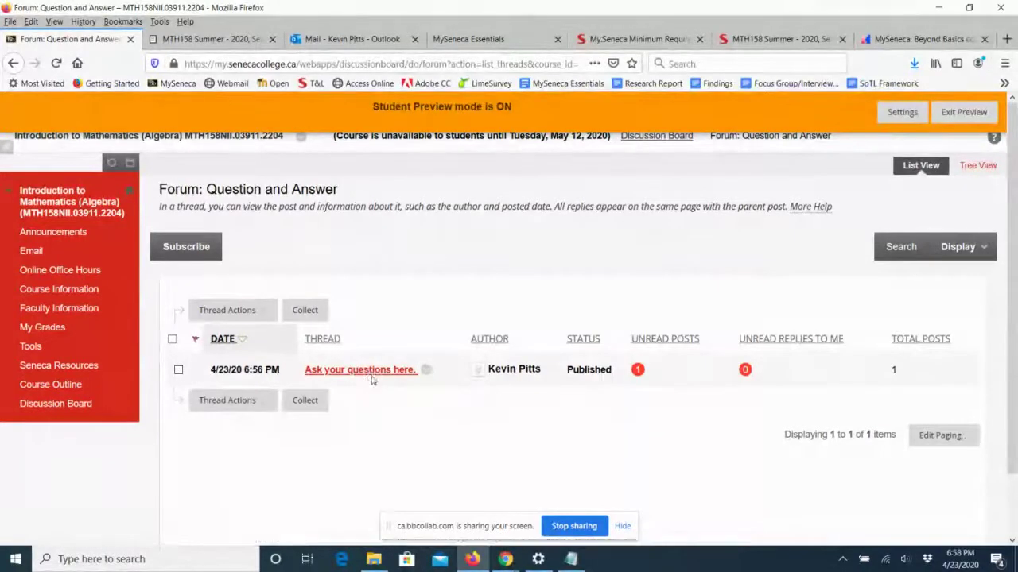
click(369, 371)
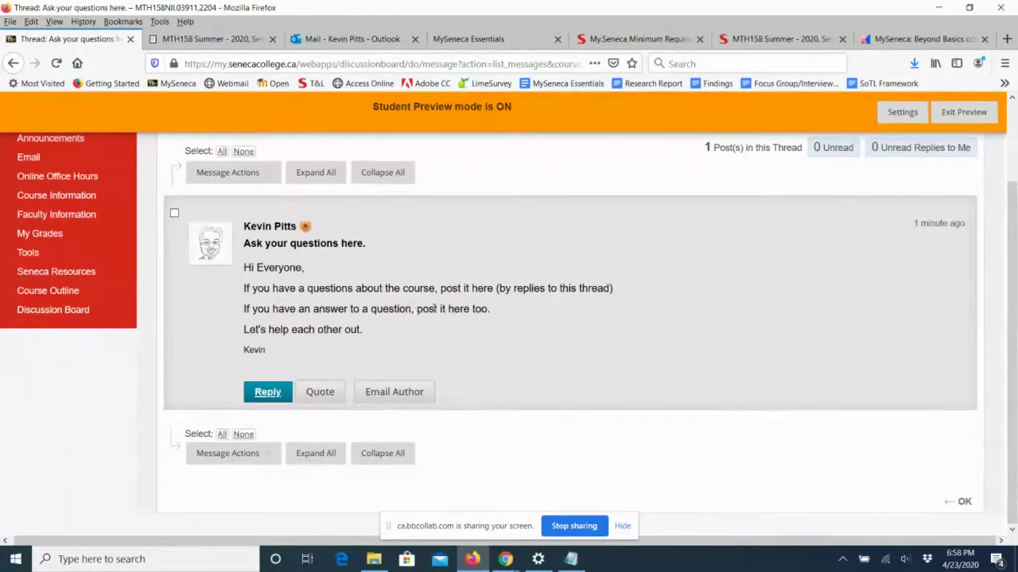
Reply to the thread with a greeting and 'MY question is...', then review the posted reply.
click(269, 394)
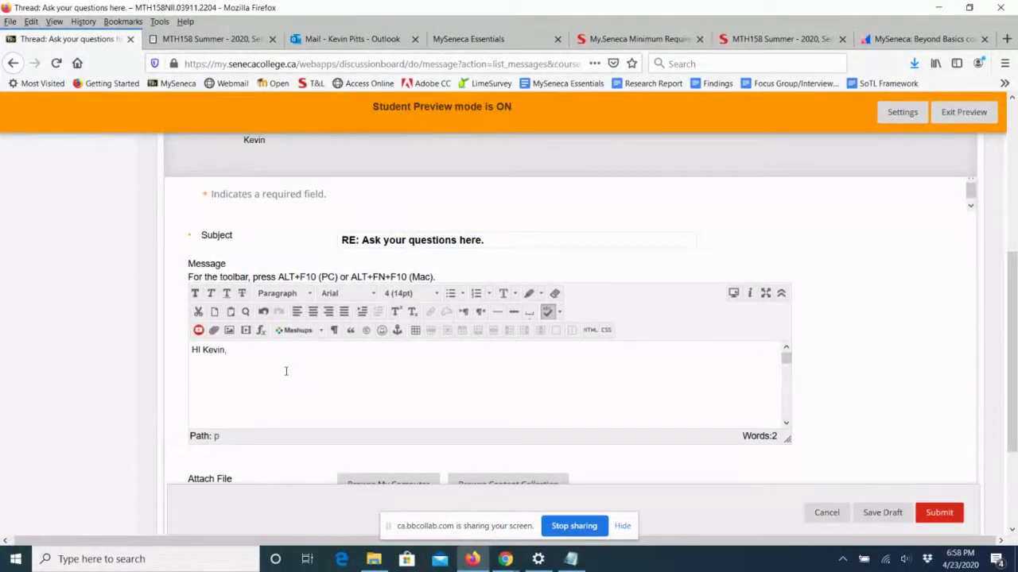
key(Return)
text(MY questio)
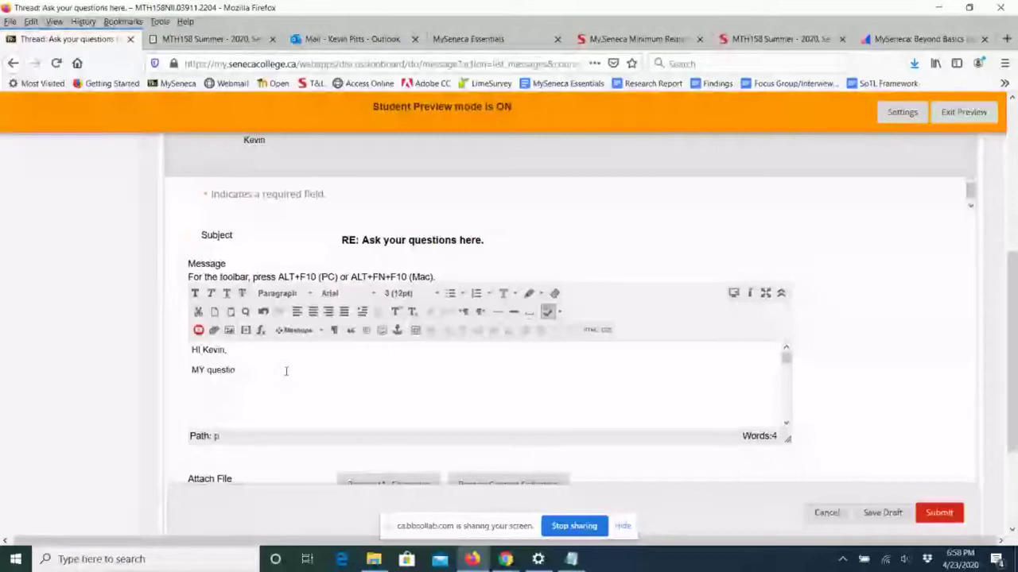
text(n is...)
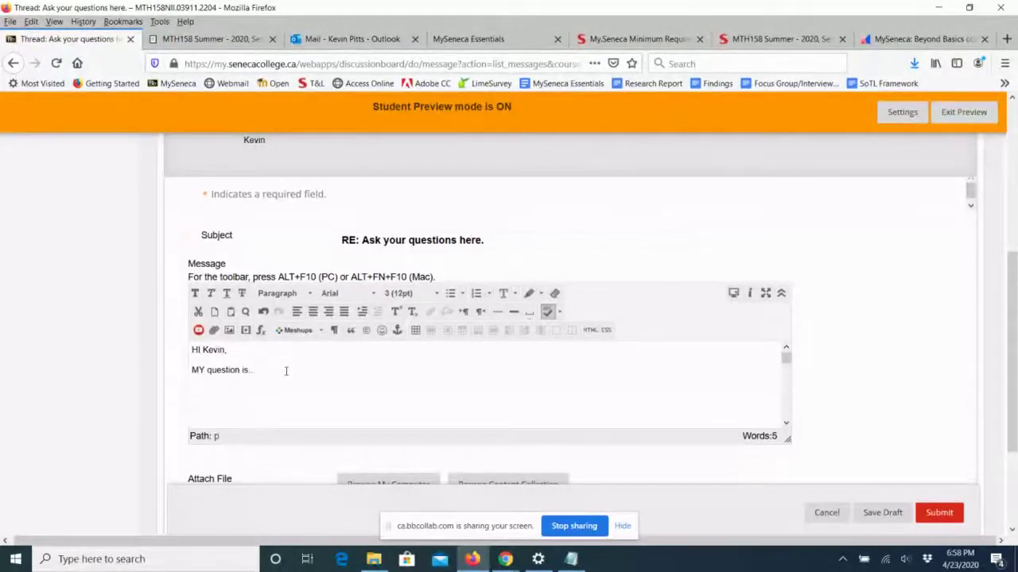
click(940, 513)
scroll(742, 334, down, 2)
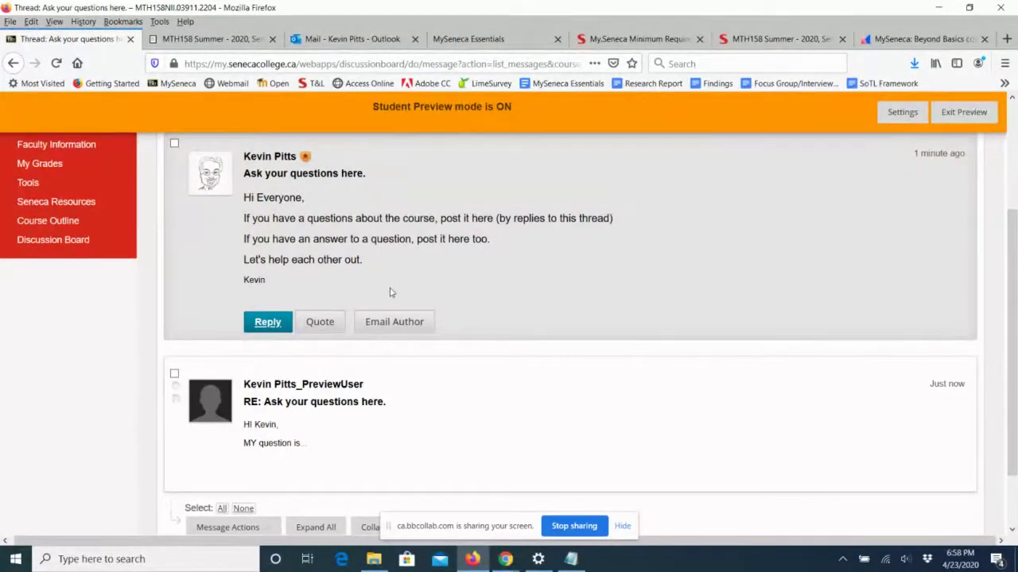
scroll(390, 292, up, 2)
scroll(390, 291, down, 3)
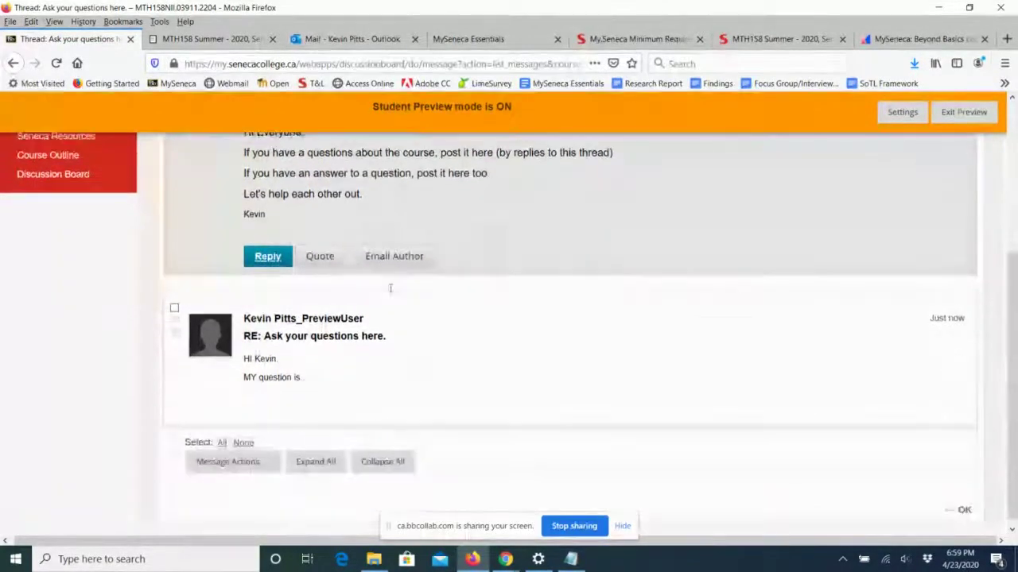
mouse_move(389, 291)
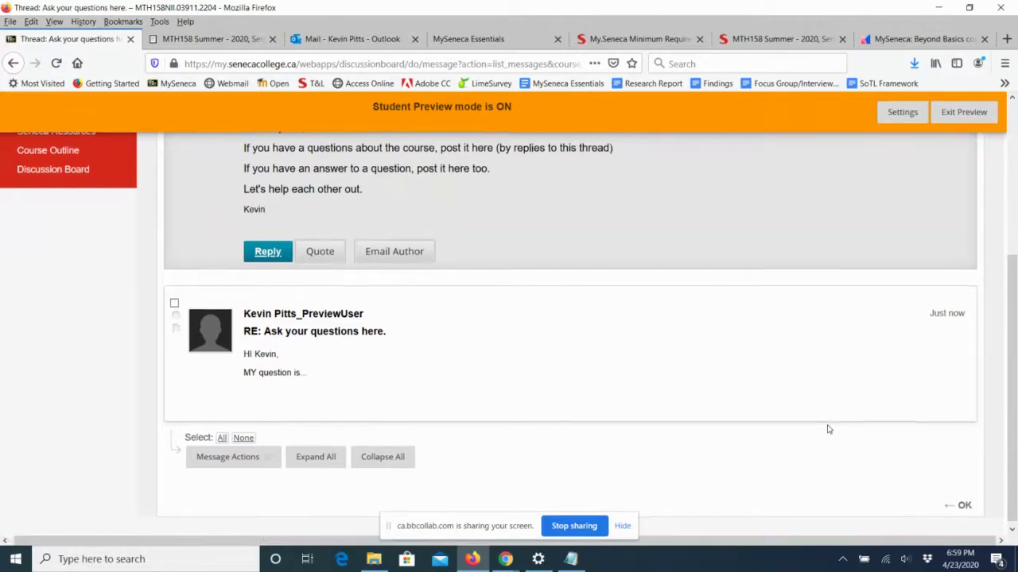
scroll(734, 275, down, 1)
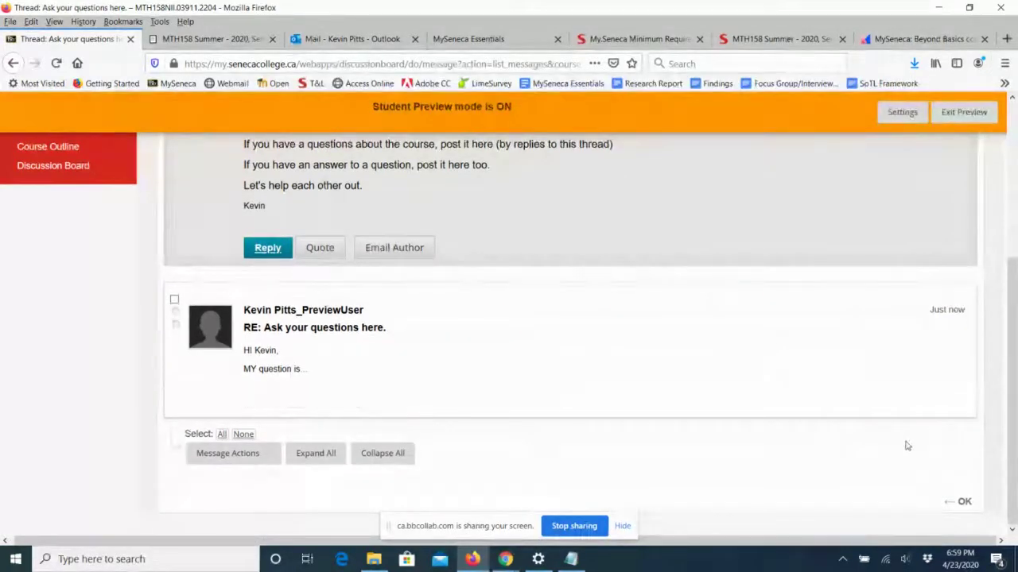
Return to the Discussion Board and exit Student Preview, keeping the preview user and all data.
click(963, 502)
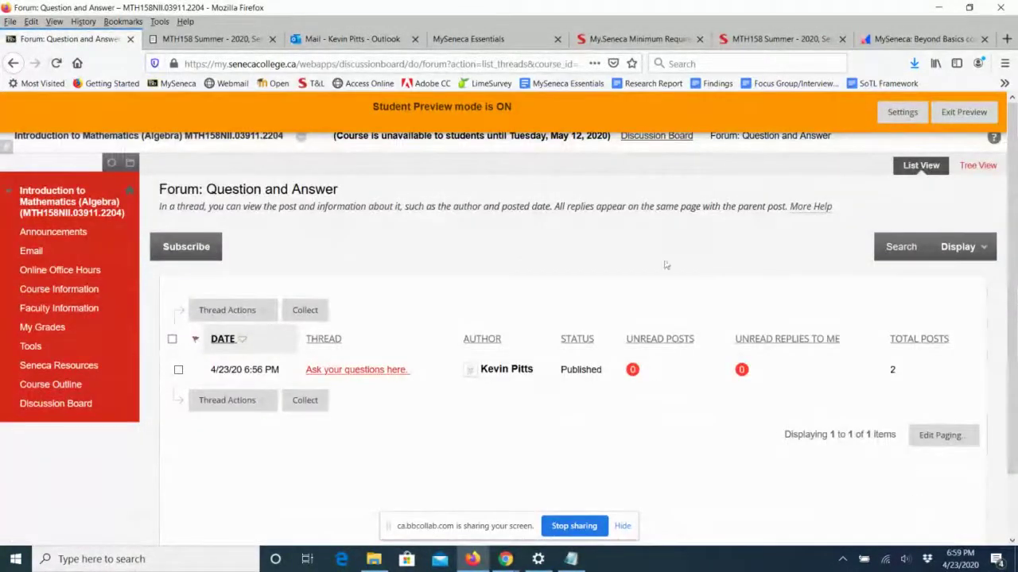
scroll(986, 341, down, 2)
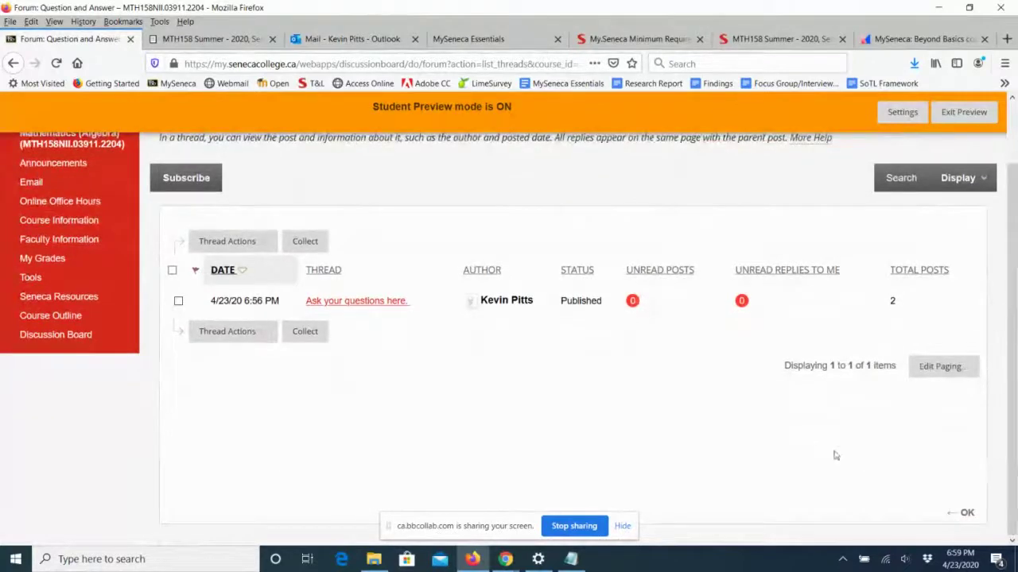
click(962, 512)
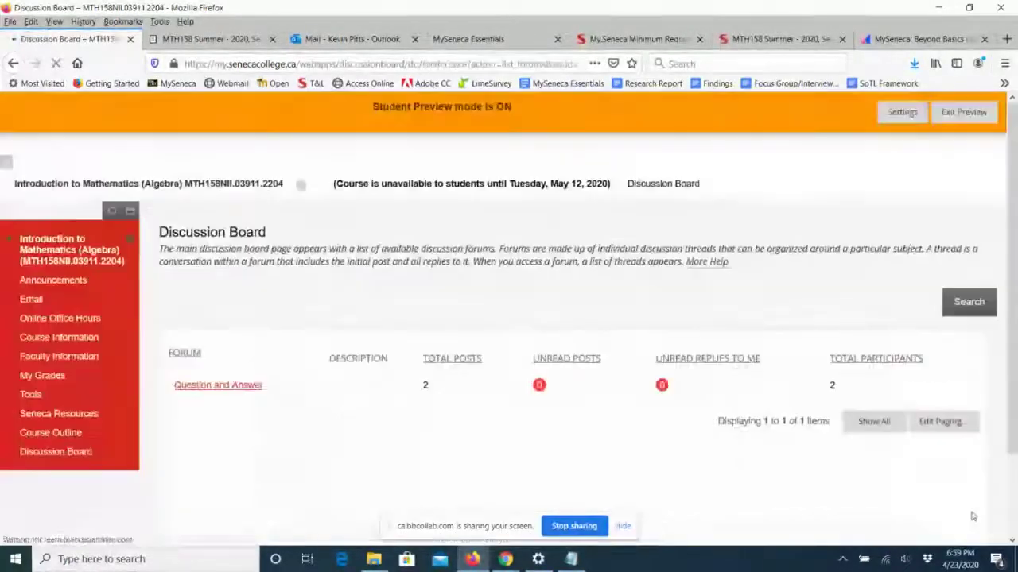
scroll(994, 429, down, 1)
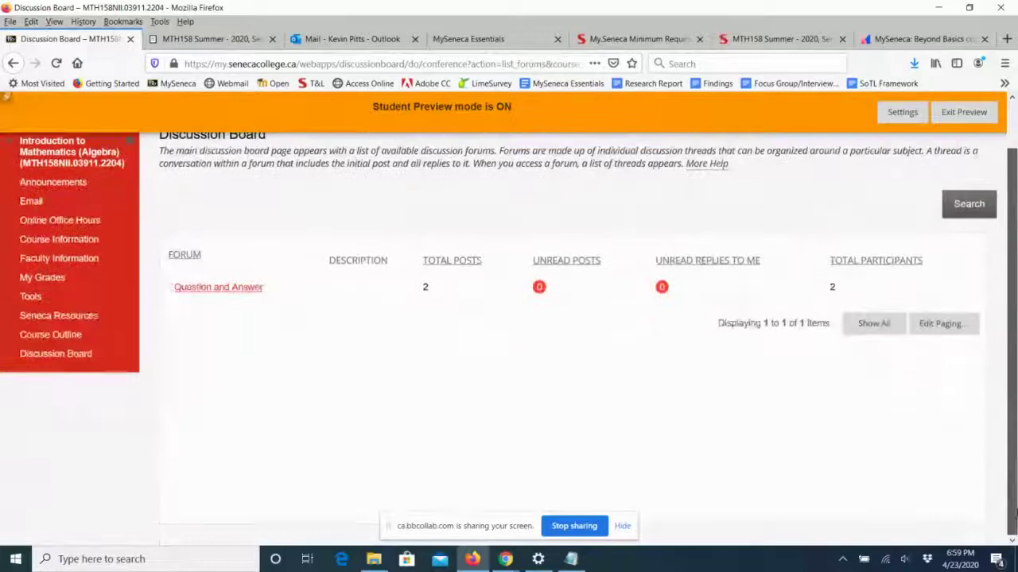
scroll(1012, 350, up, 1)
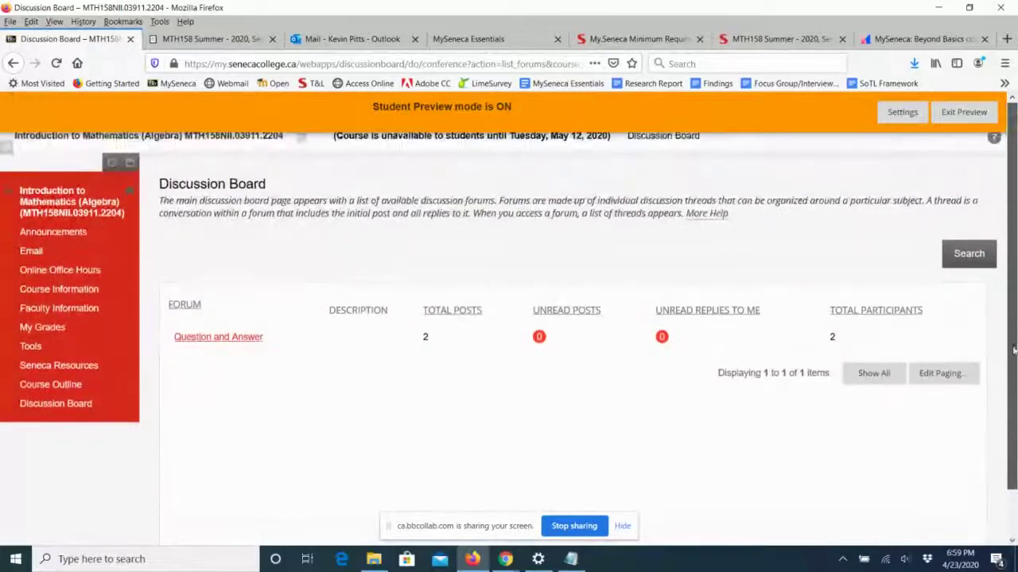
click(961, 114)
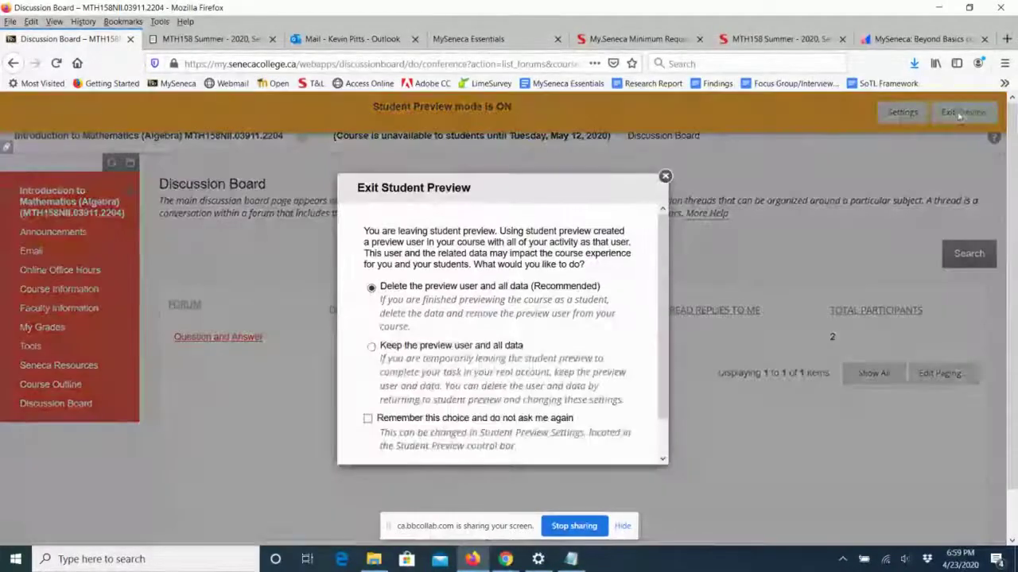
click(371, 347)
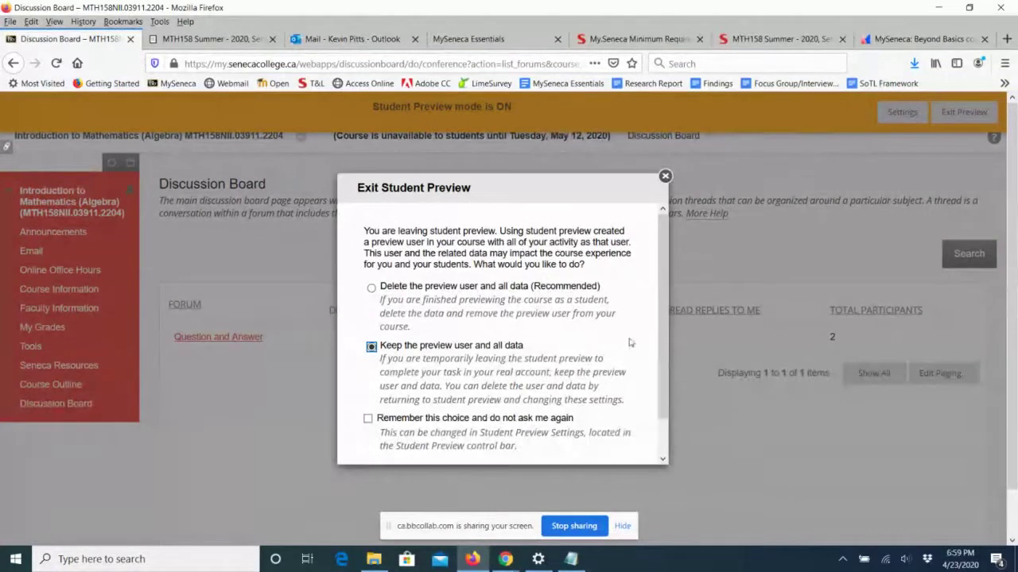
scroll(663, 342, down, 1)
click(602, 438)
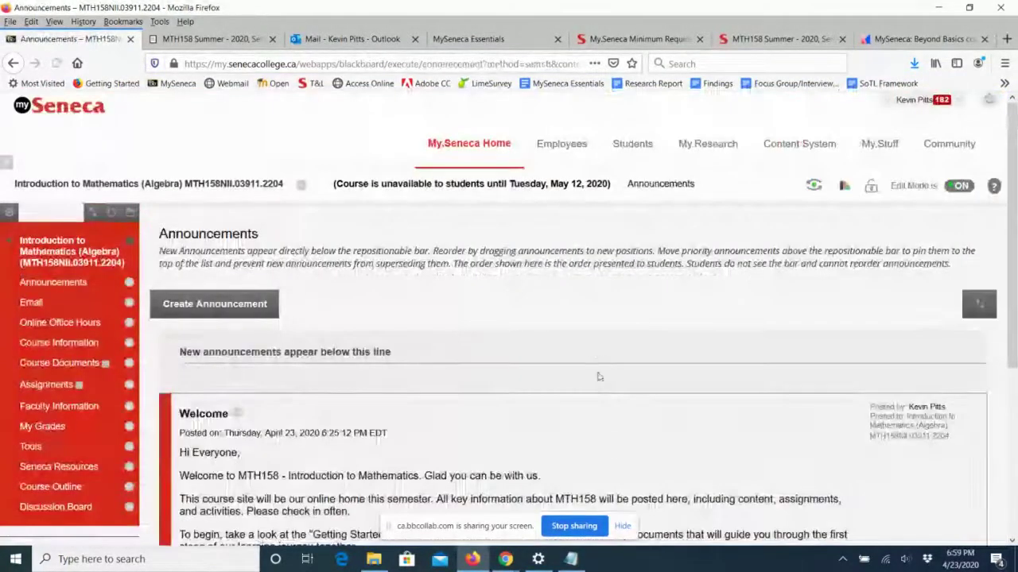
Return to the course Discussion Board and open the Question and Answer forum.
scroll(593, 350, down, 3)
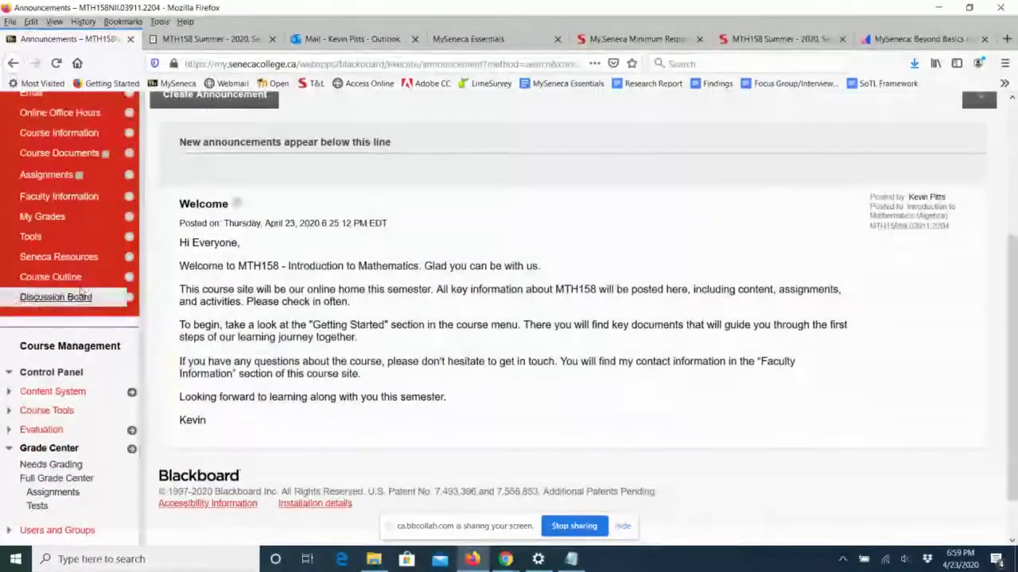
click(71, 296)
scroll(271, 296, down, 3)
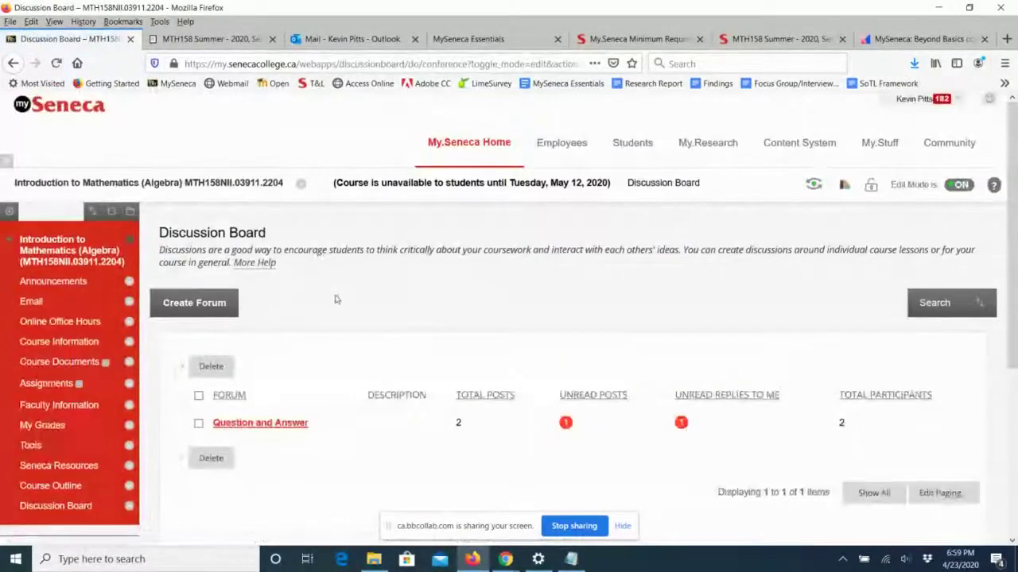
click(265, 285)
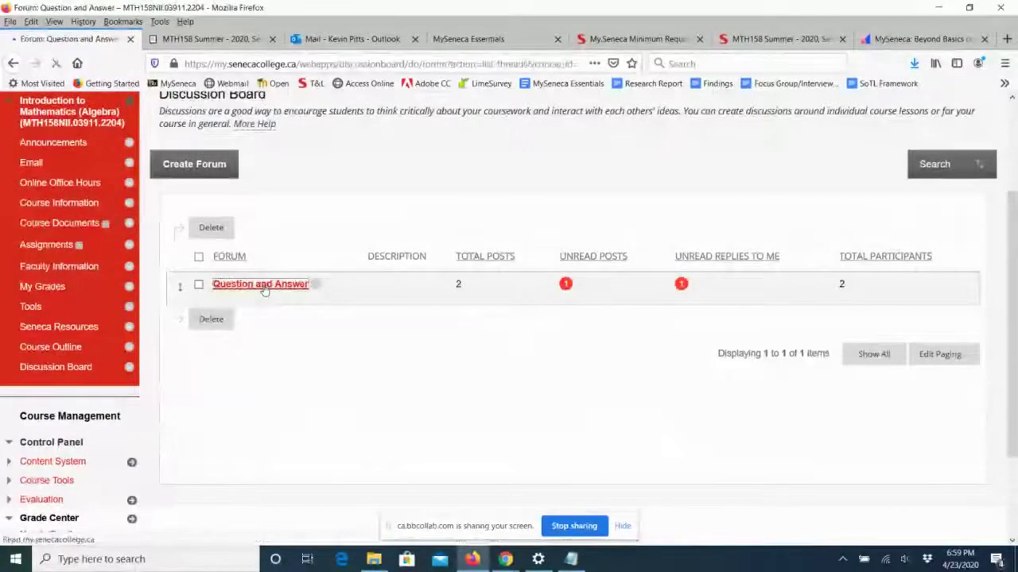
scroll(475, 266, down, 3)
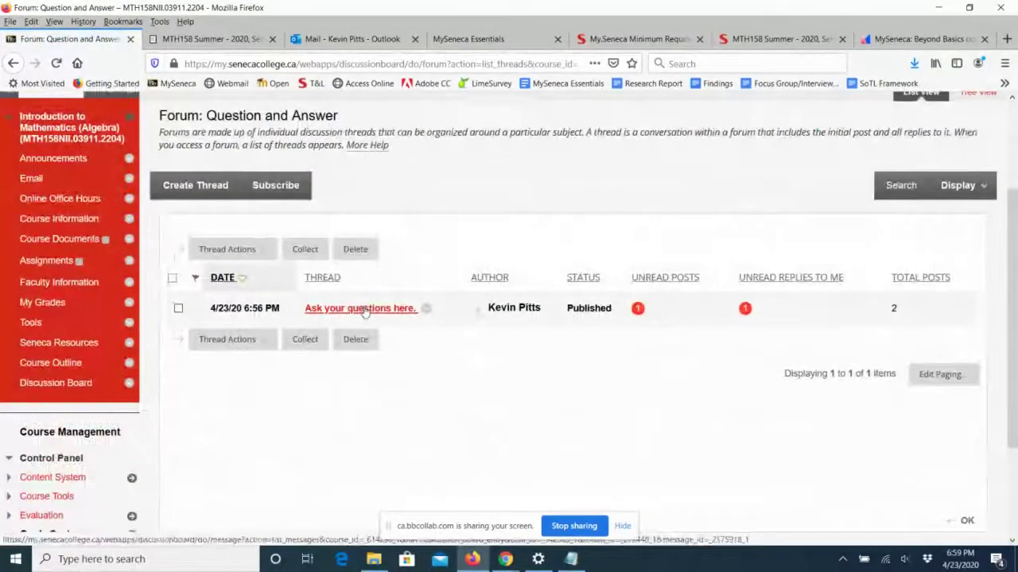
Edit the 'Ask your questions here.' intro post, changing 'questions' to 'question' and 'replies' to 'replying'.
click(373, 315)
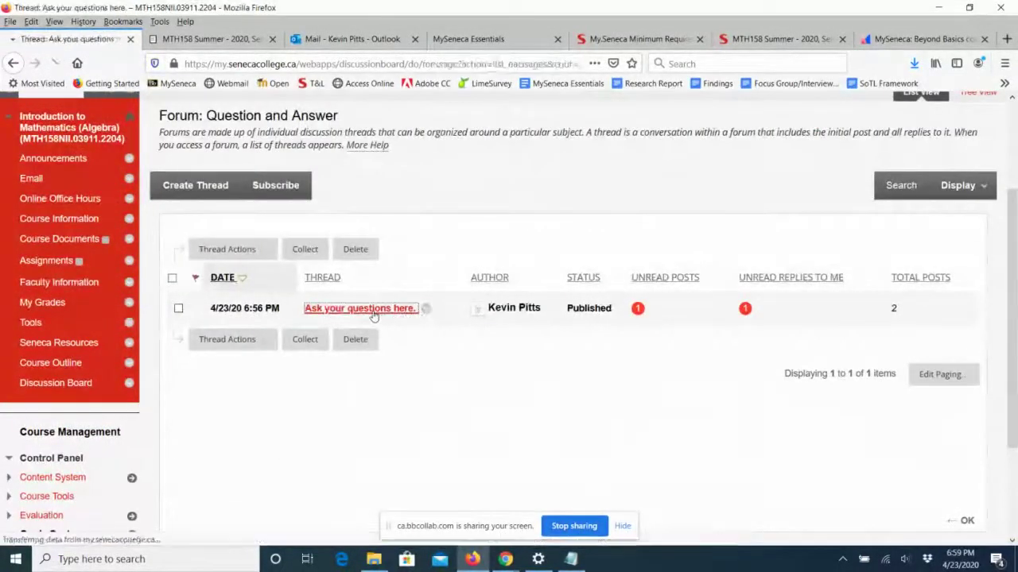
scroll(413, 307, down, 5)
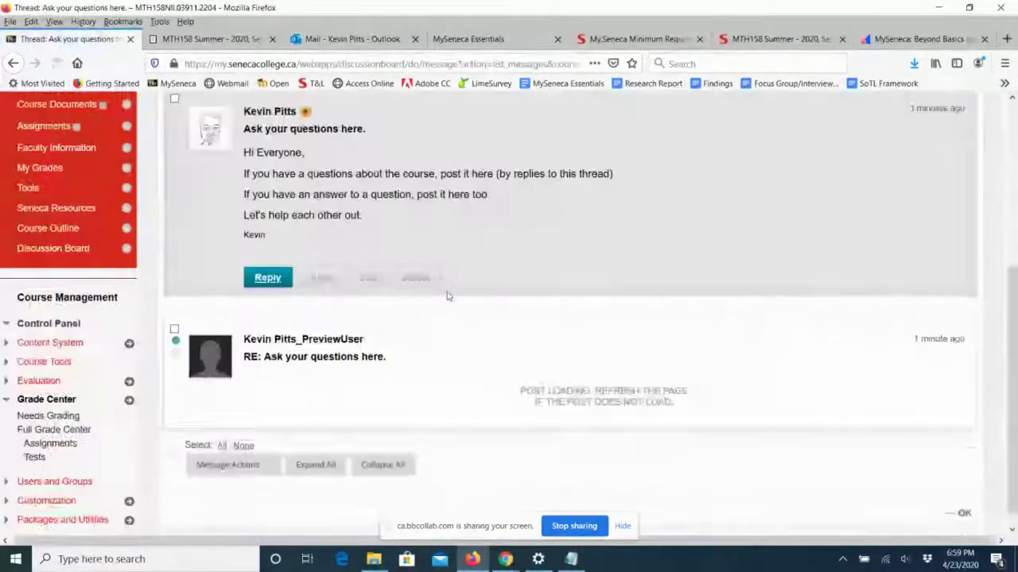
click(368, 278)
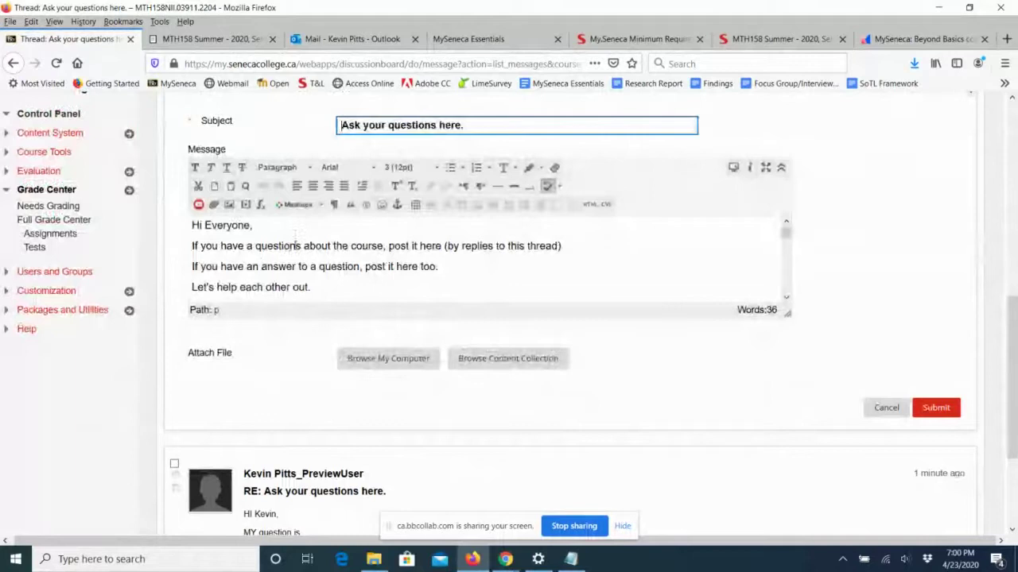
click(307, 246)
key(BackSpace)
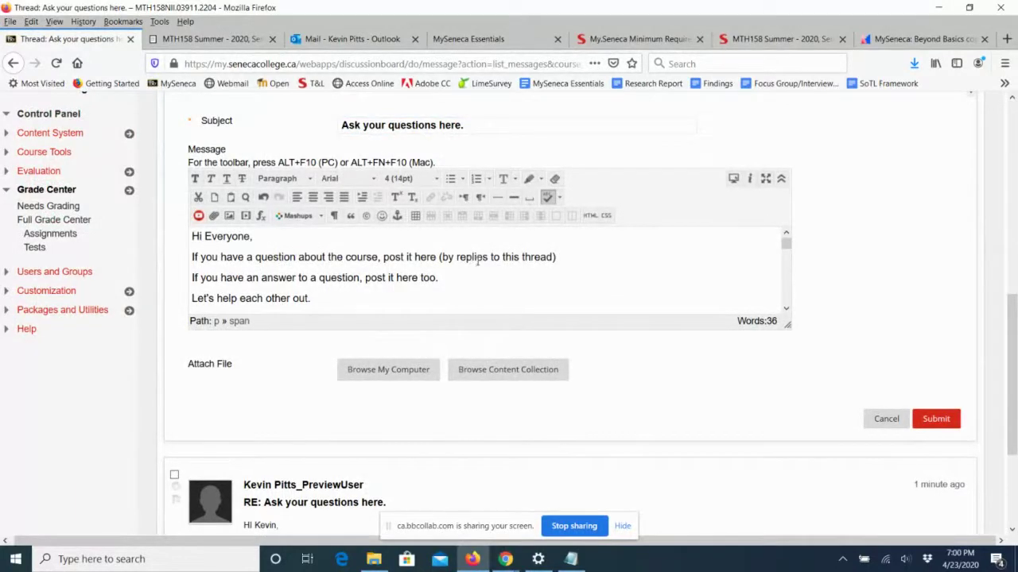
key(BackSpace)
text(ying)
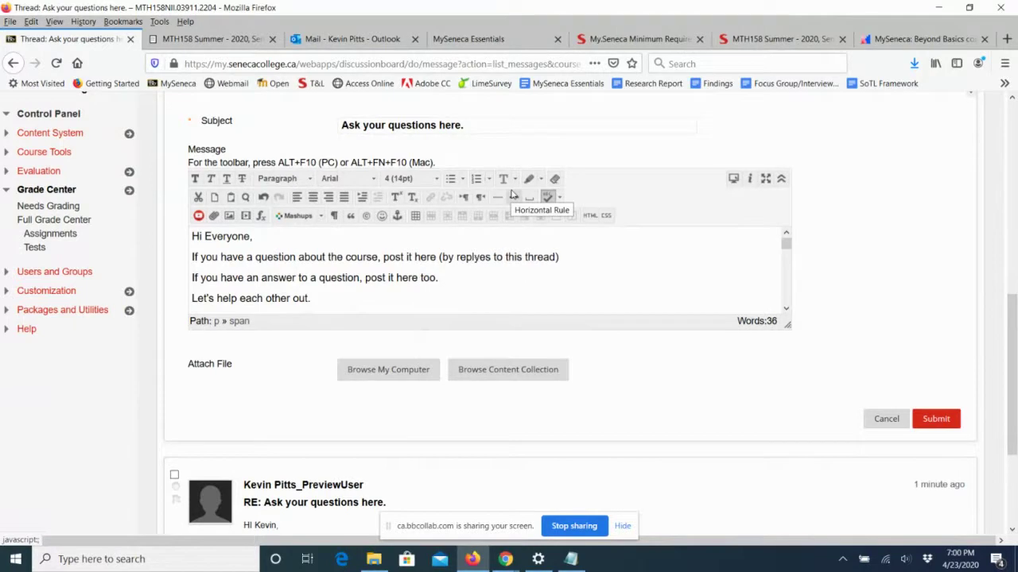
key(Delete)
key(Delete)
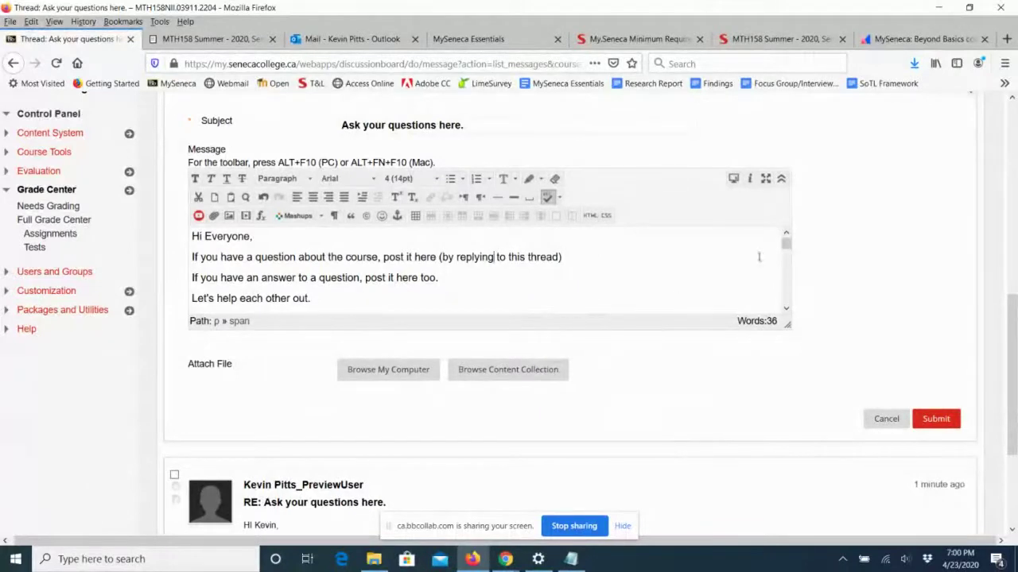
Set the post's sign-off to 14pt and submit the edit.
scroll(786, 248, down, 1)
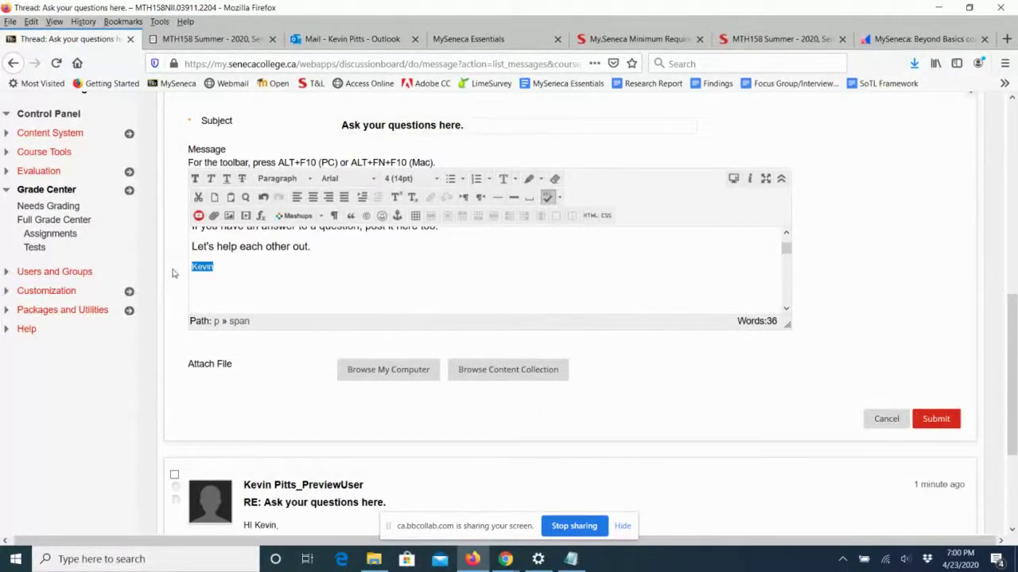
click(438, 180)
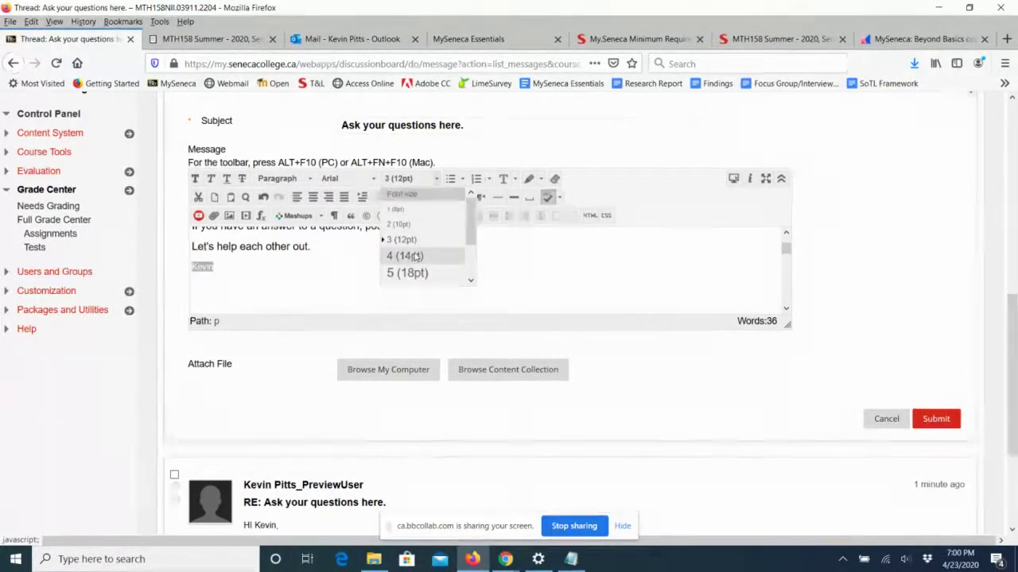
click(399, 255)
click(895, 418)
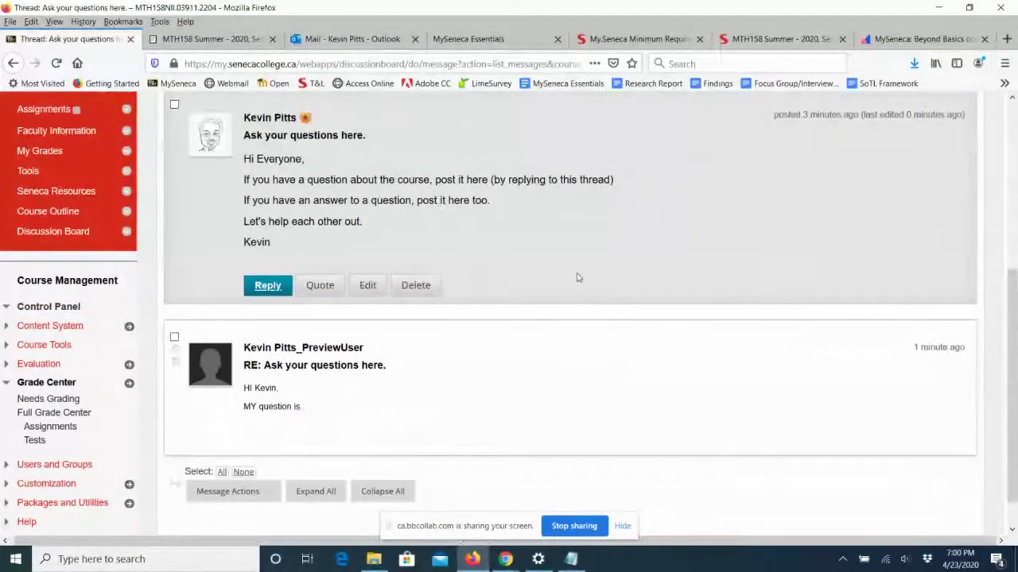
scroll(579, 277, up, 3)
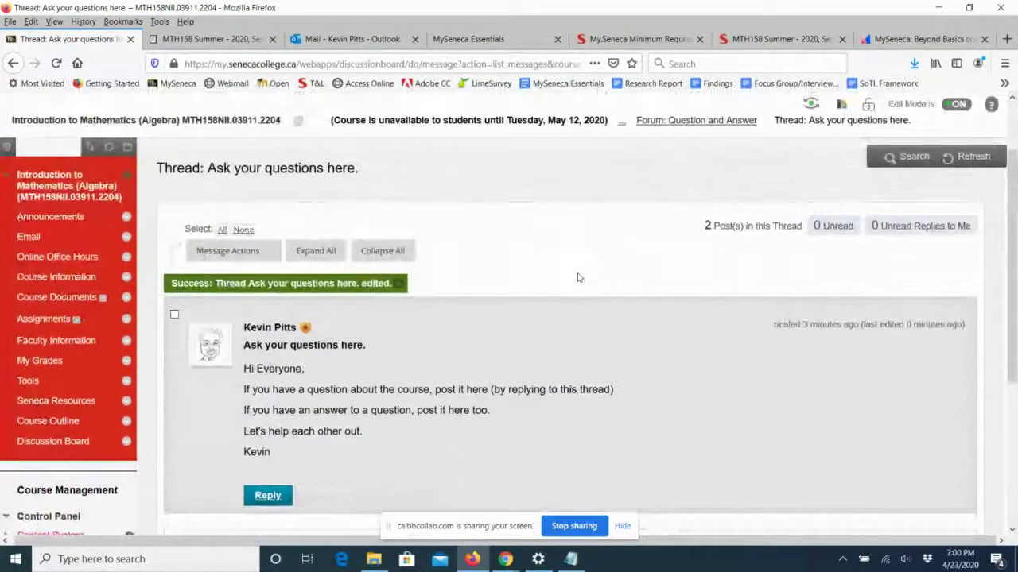
Open the Welcome announcement's edit form from Announcements, review it, and cancel without changes.
click(48, 216)
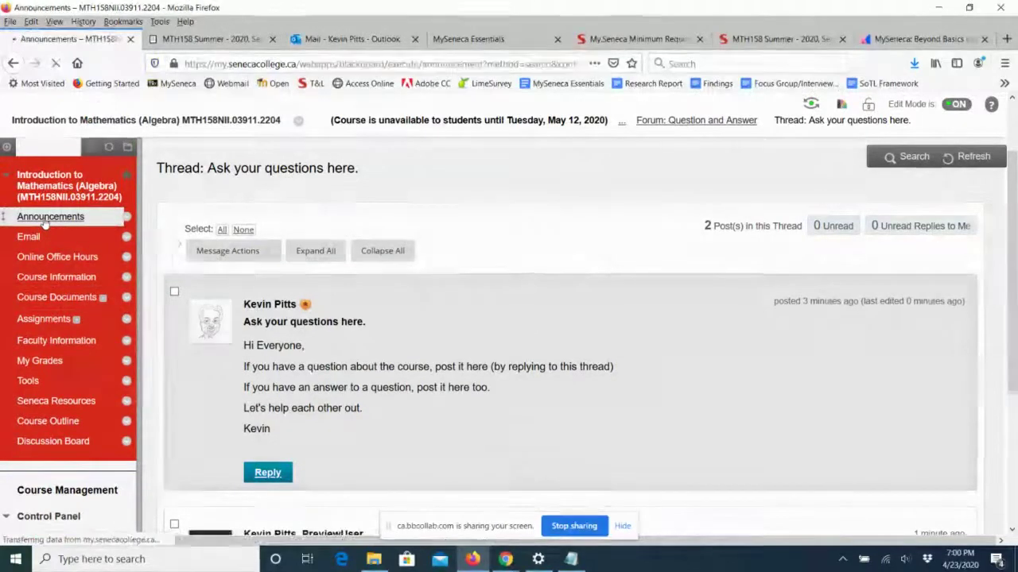
scroll(639, 301, down, 3)
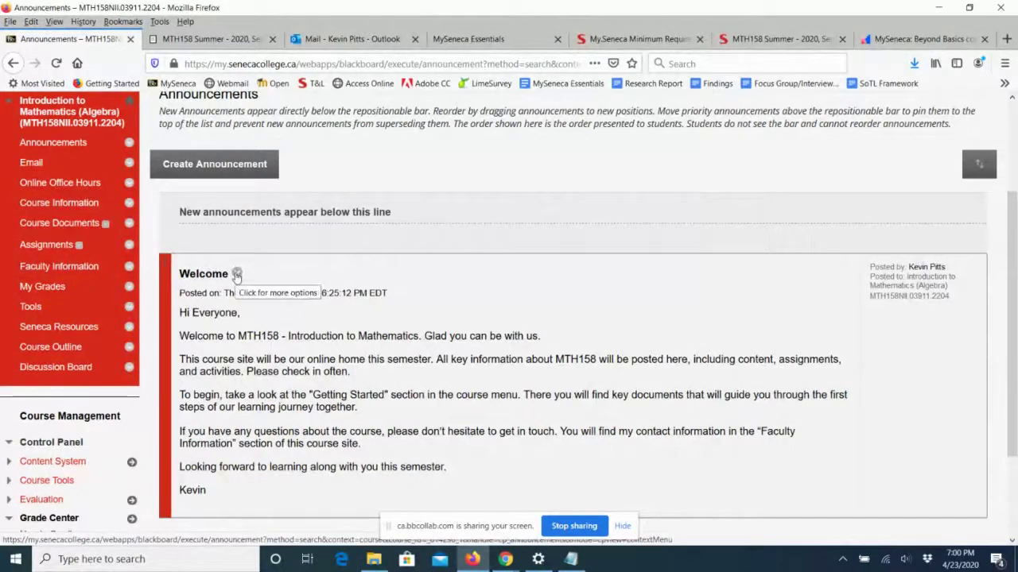
click(236, 275)
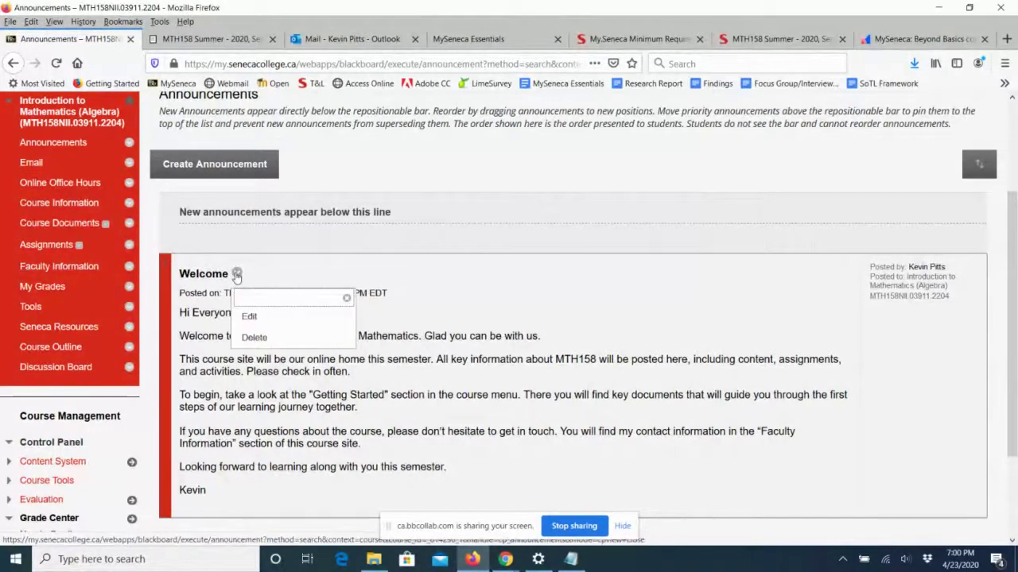
click(249, 317)
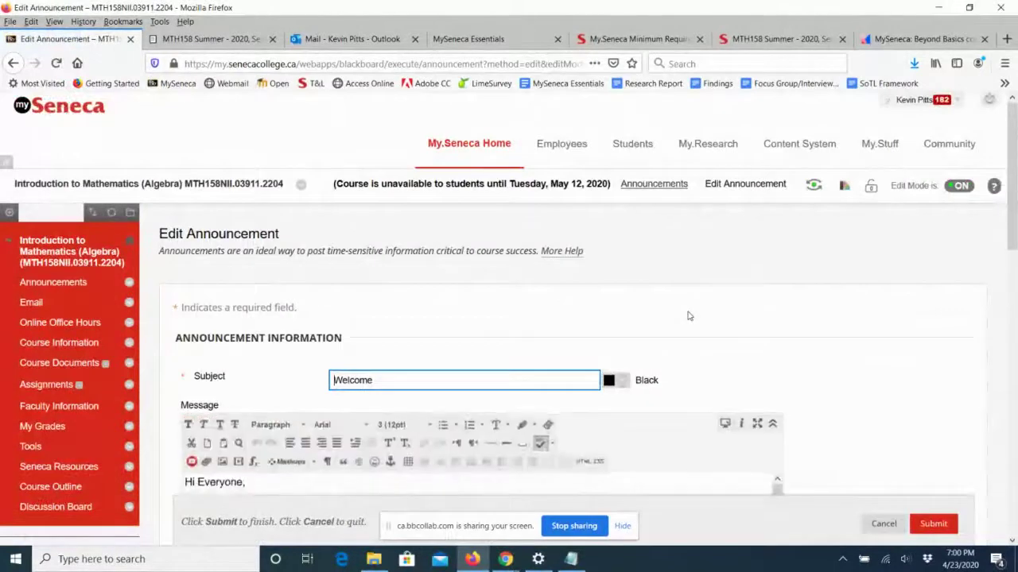
scroll(688, 316, down, 3)
scroll(688, 316, down, 1)
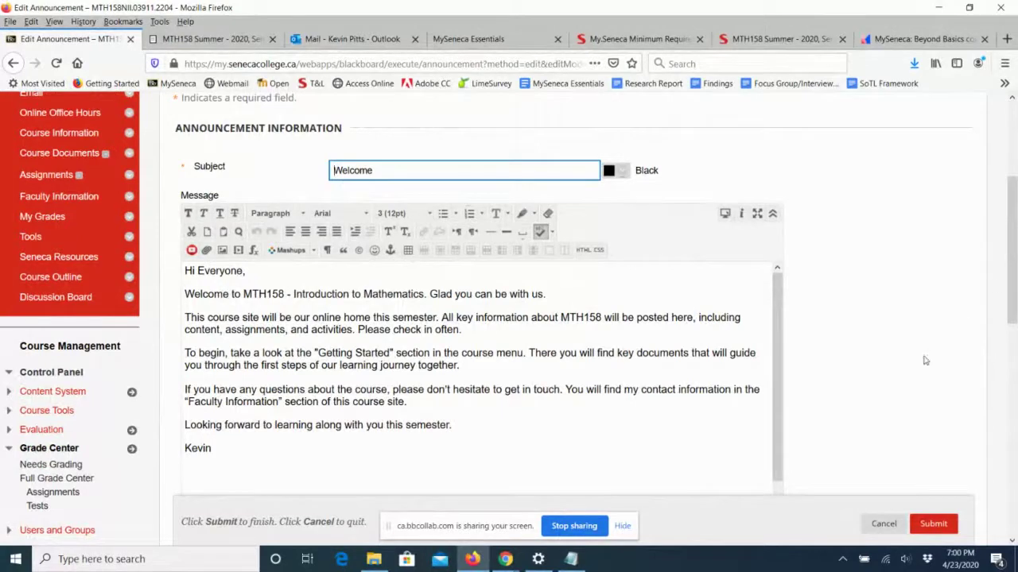
click(880, 531)
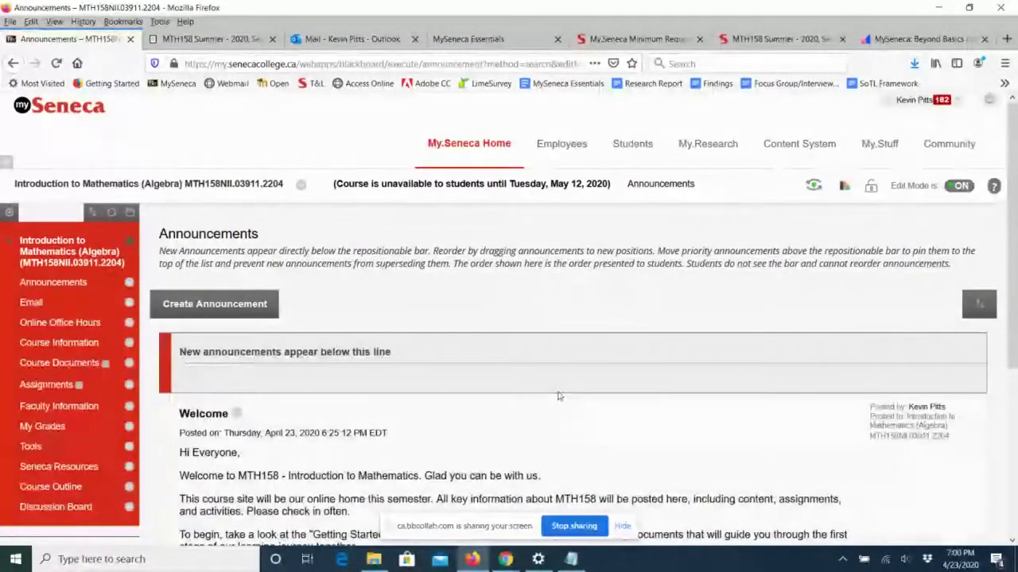
scroll(558, 395, down, 3)
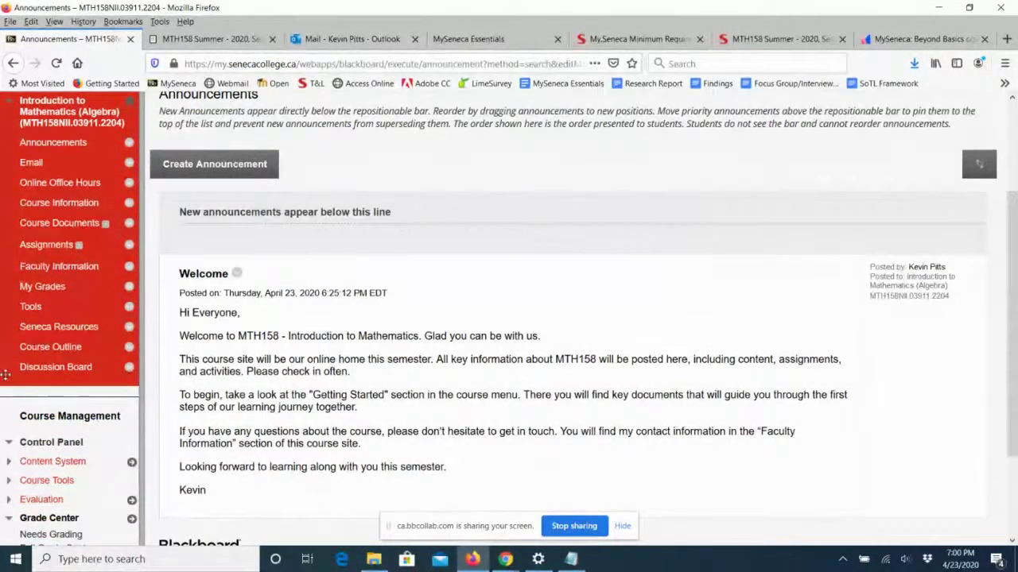
Drag Discussion Board below Email, then add a Divider and place it below Online Office Hours.
drag(5, 374, 7, 183)
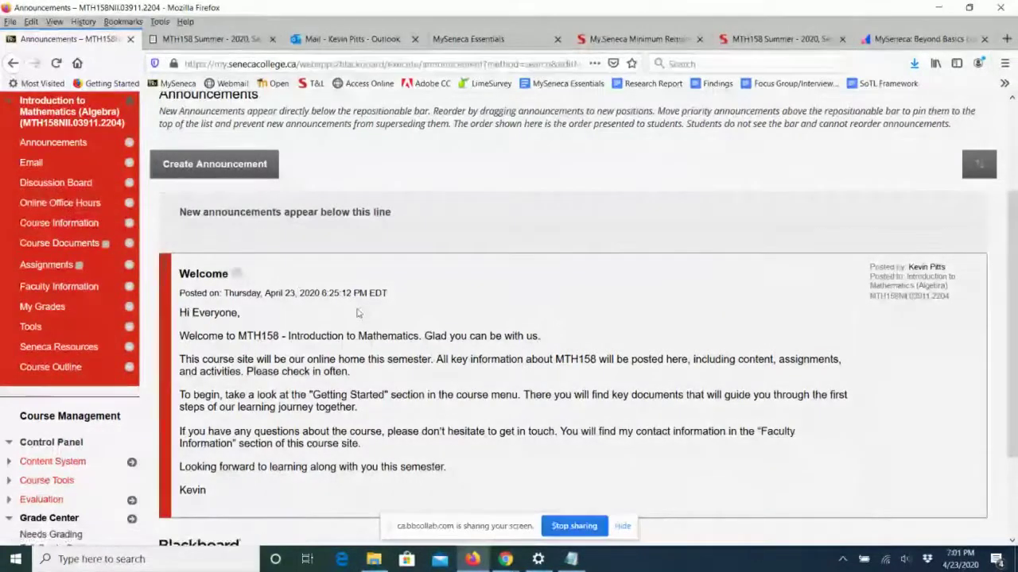
scroll(357, 313, up, 2)
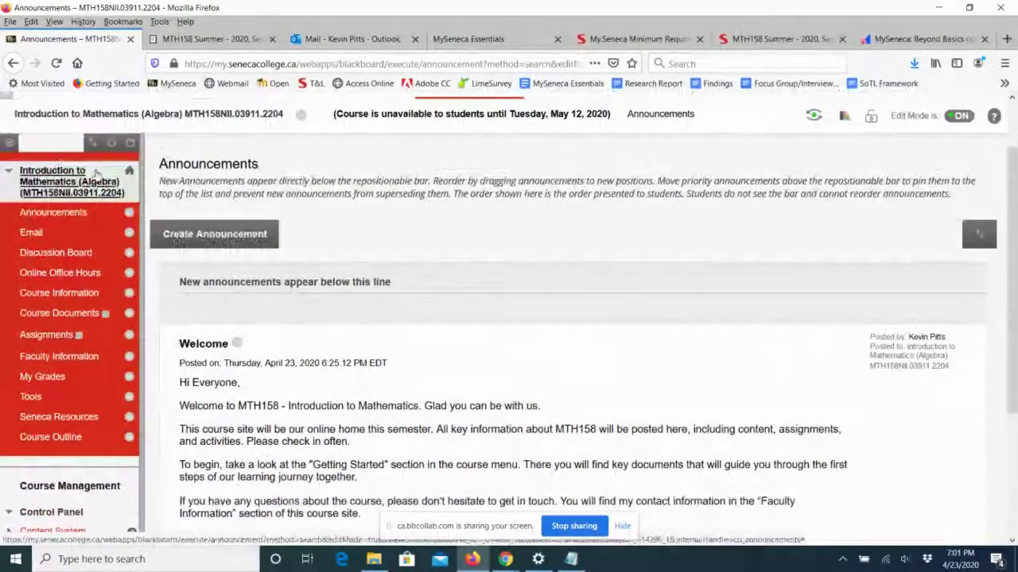
click(9, 142)
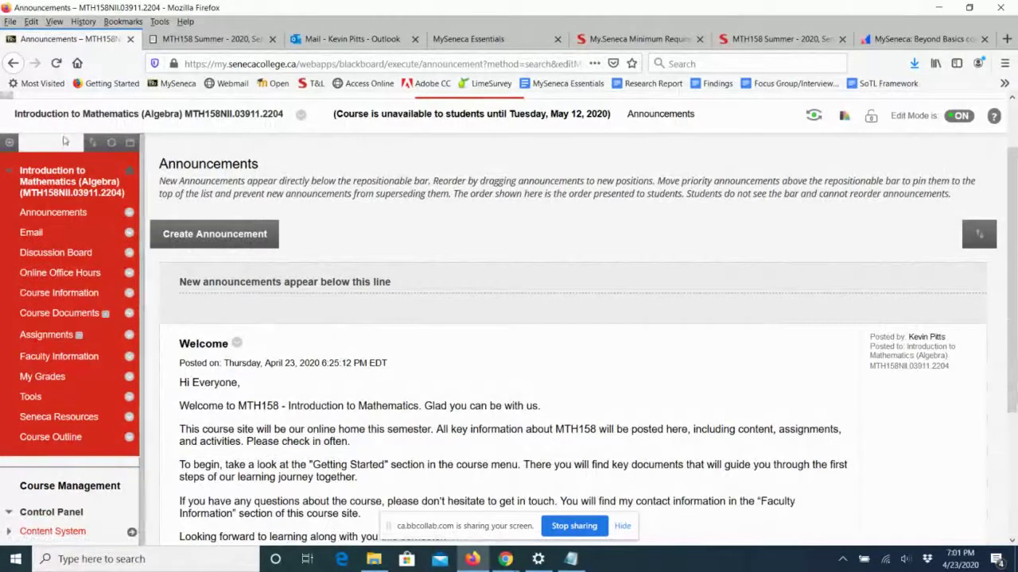
click(10, 143)
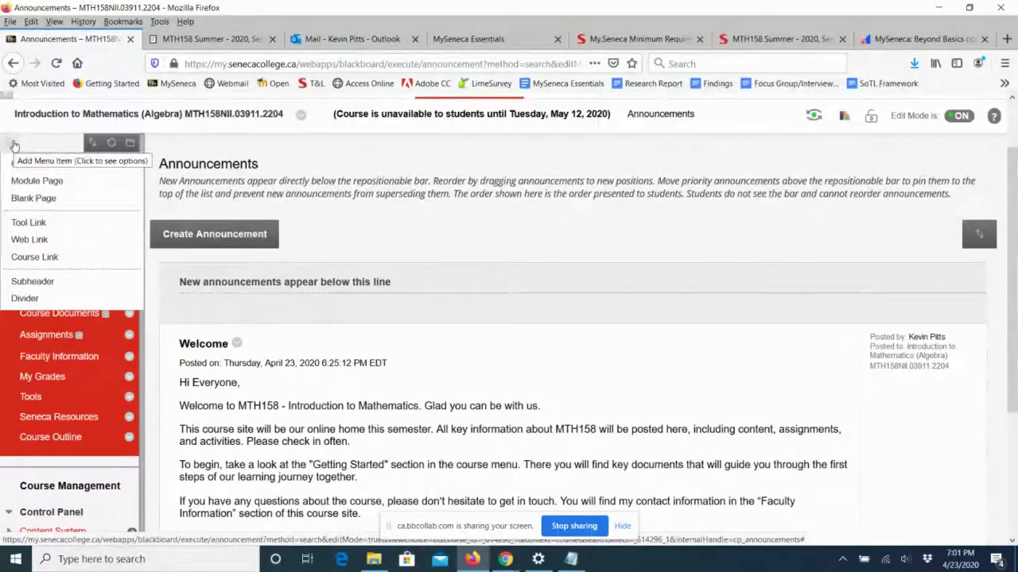
click(13, 145)
click(10, 143)
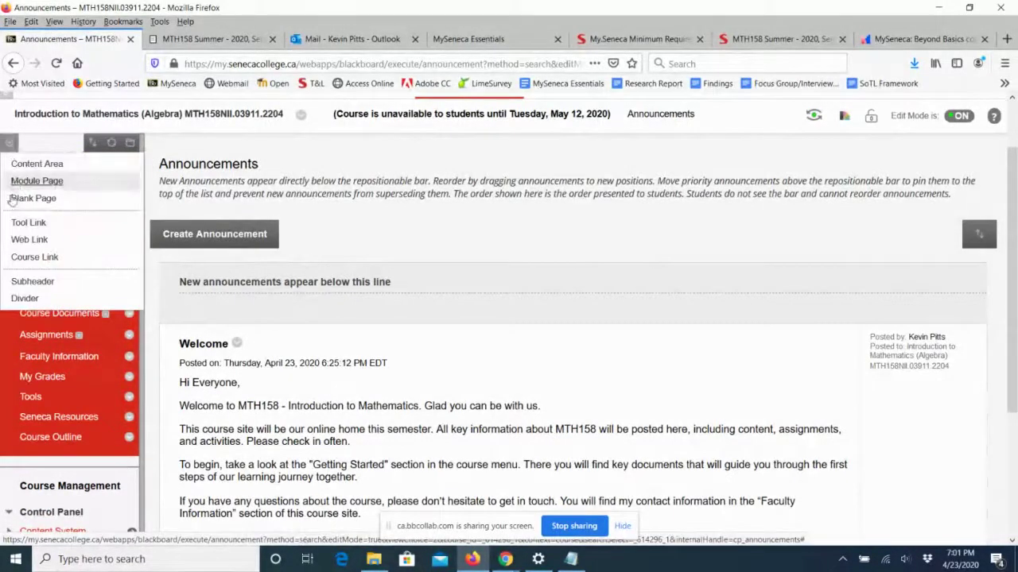
click(19, 298)
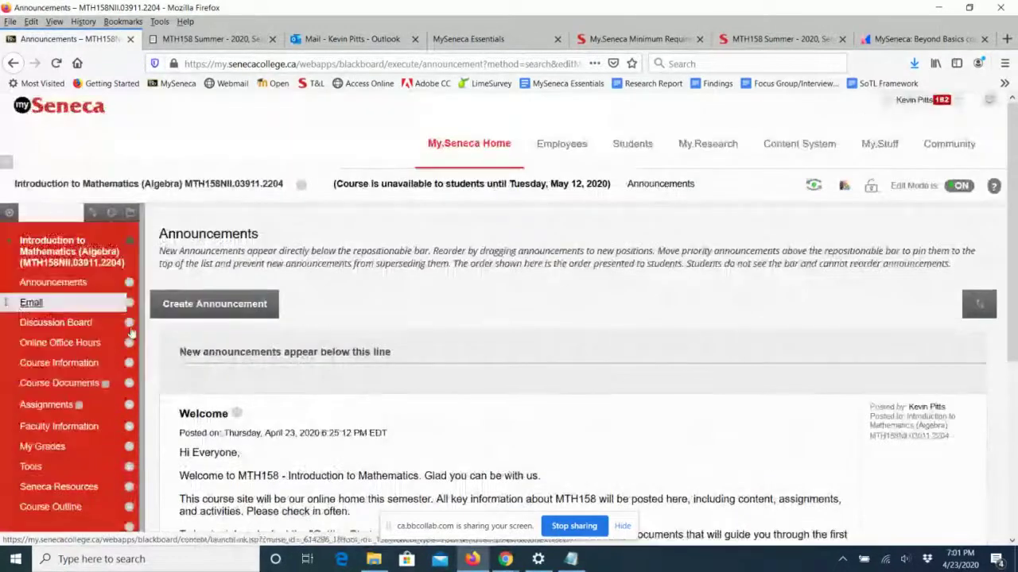
scroll(215, 358, down, 3)
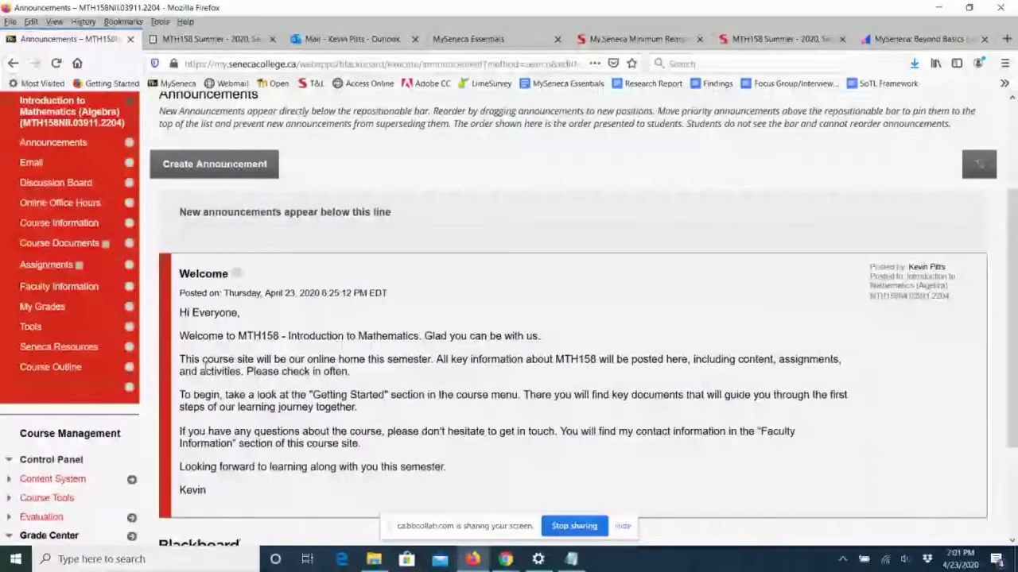
drag(10, 388, 6, 221)
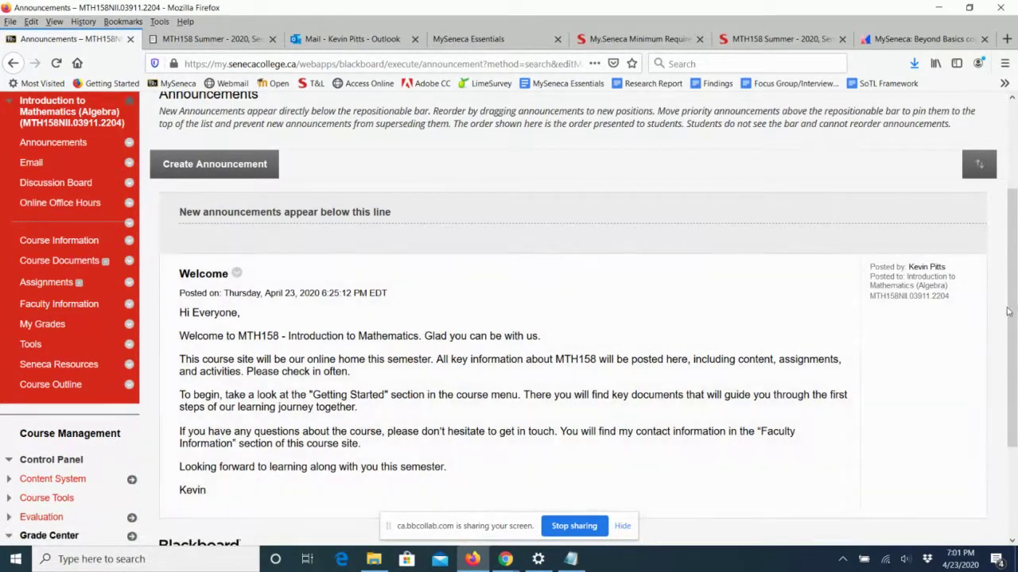
scroll(1013, 316, up, 3)
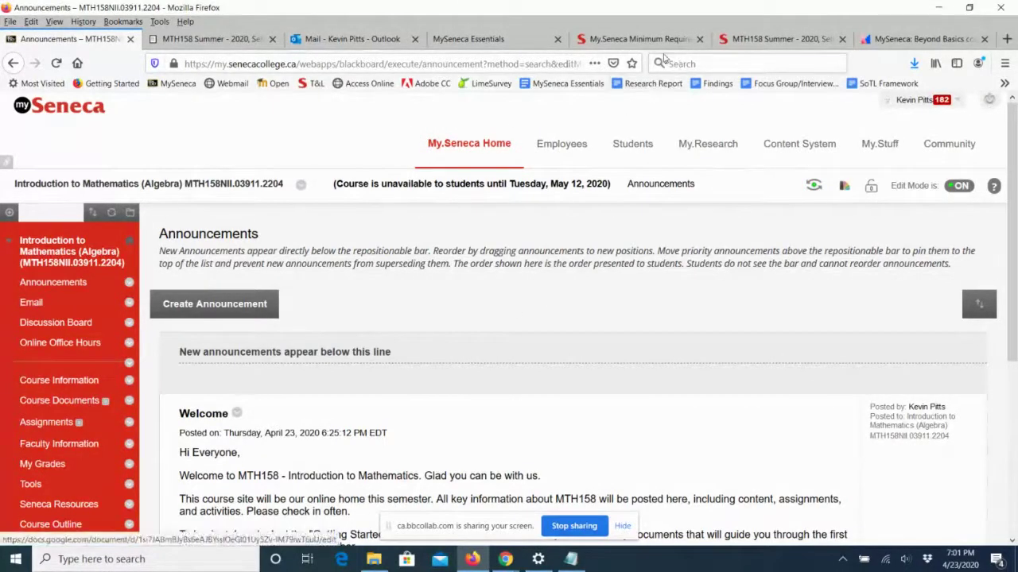
Search the outlines for MTH158 Introduction to Mathematics (Algebra) at School of International Business & Management.
click(755, 48)
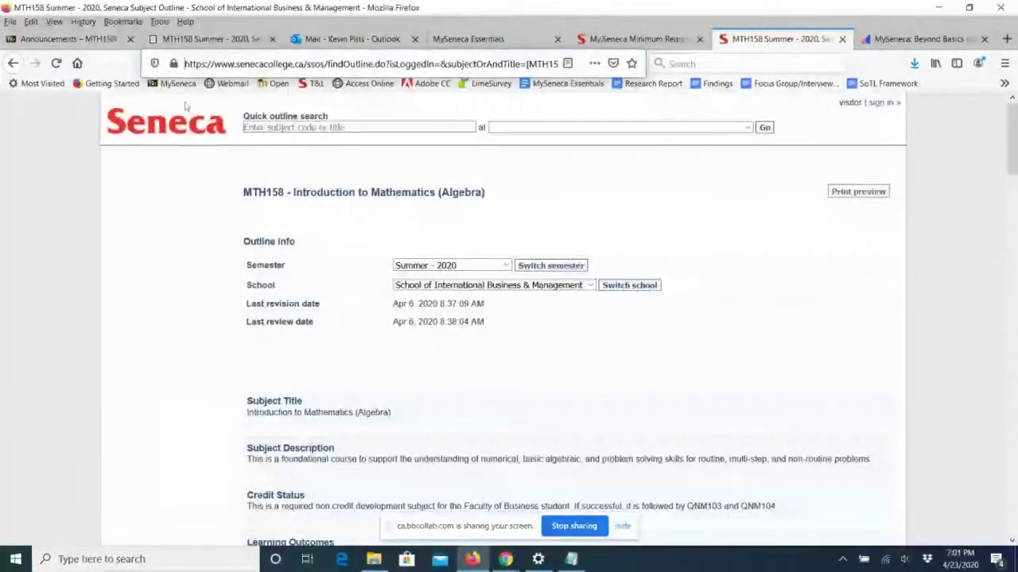
click(13, 63)
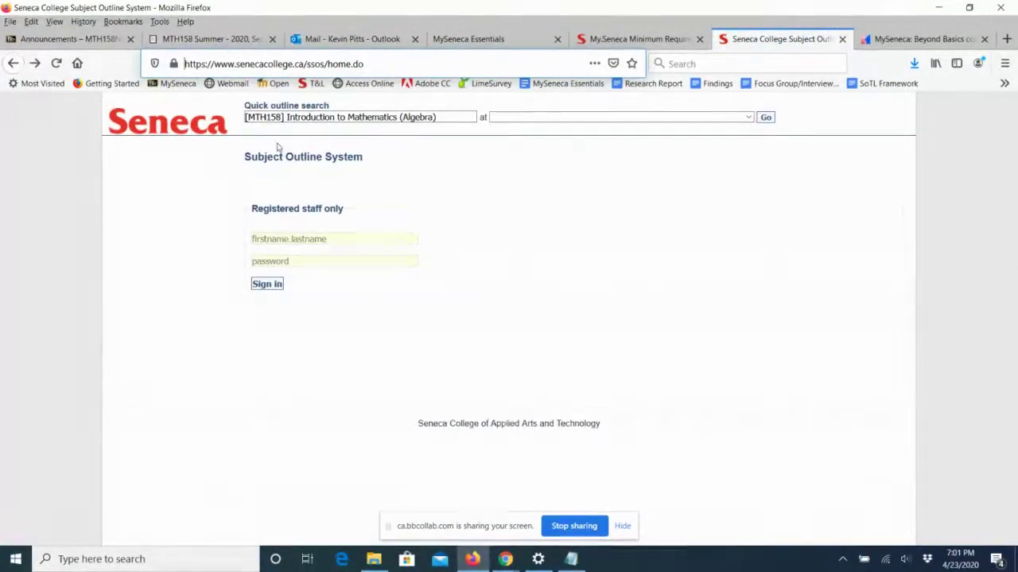
triple_click(354, 118)
key(BackSpace)
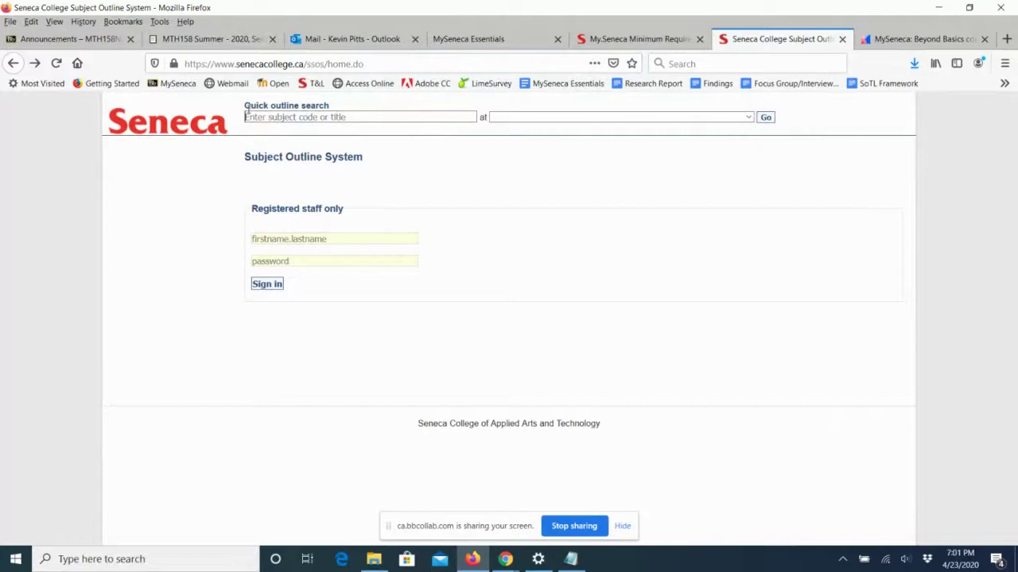
drag(241, 106, 333, 107)
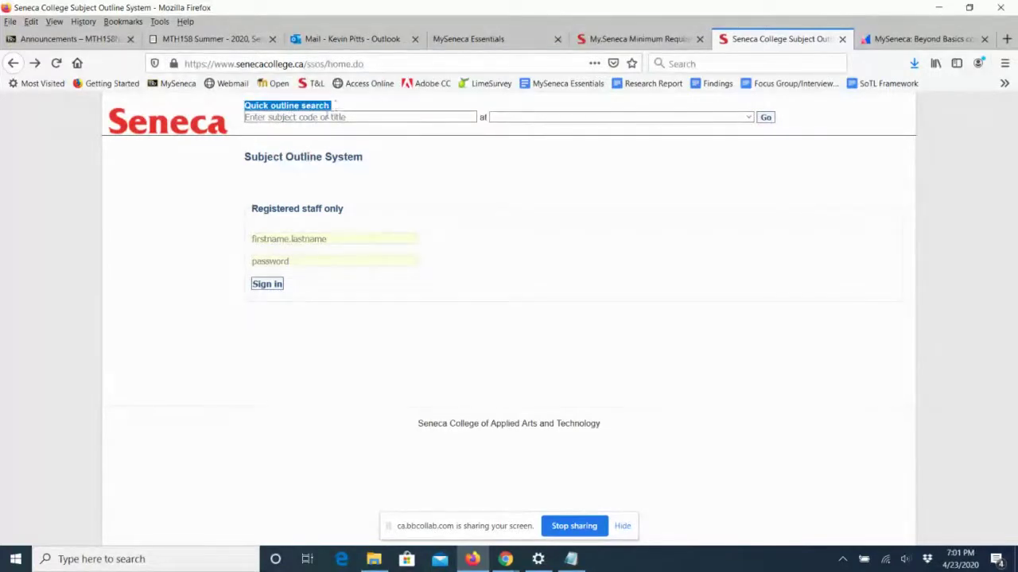
click(255, 116)
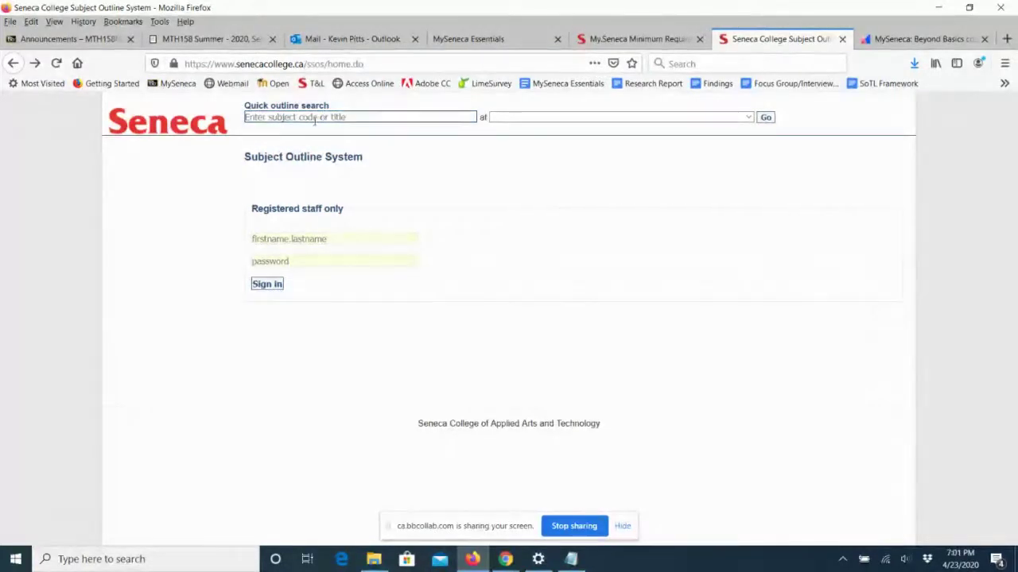
text(MT)
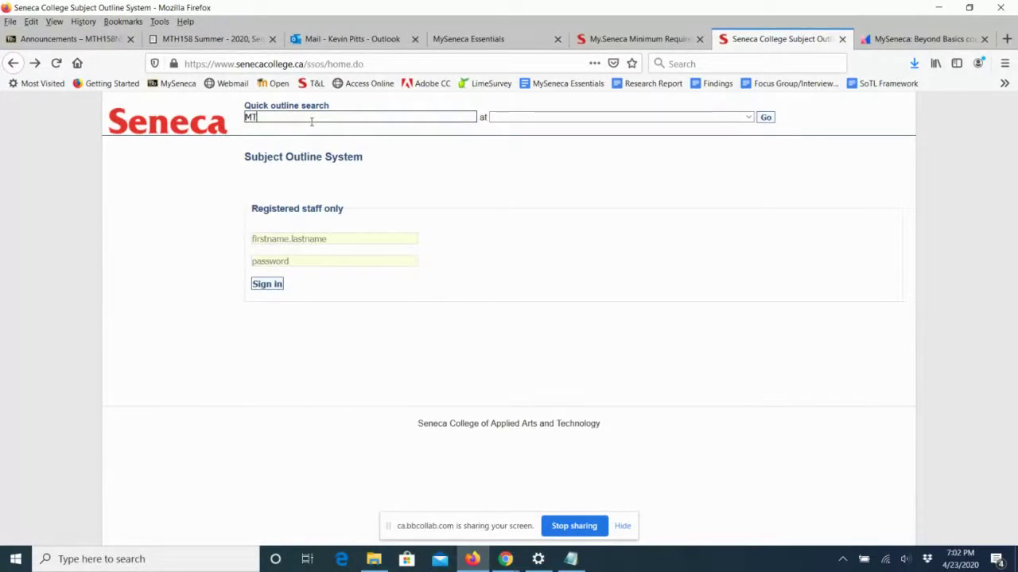
text(H158)
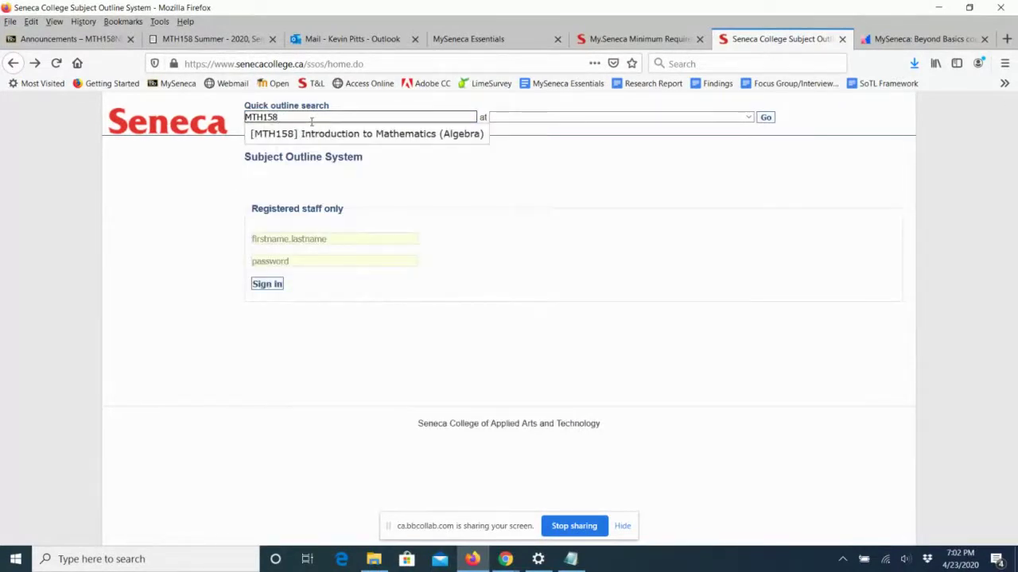
click(328, 135)
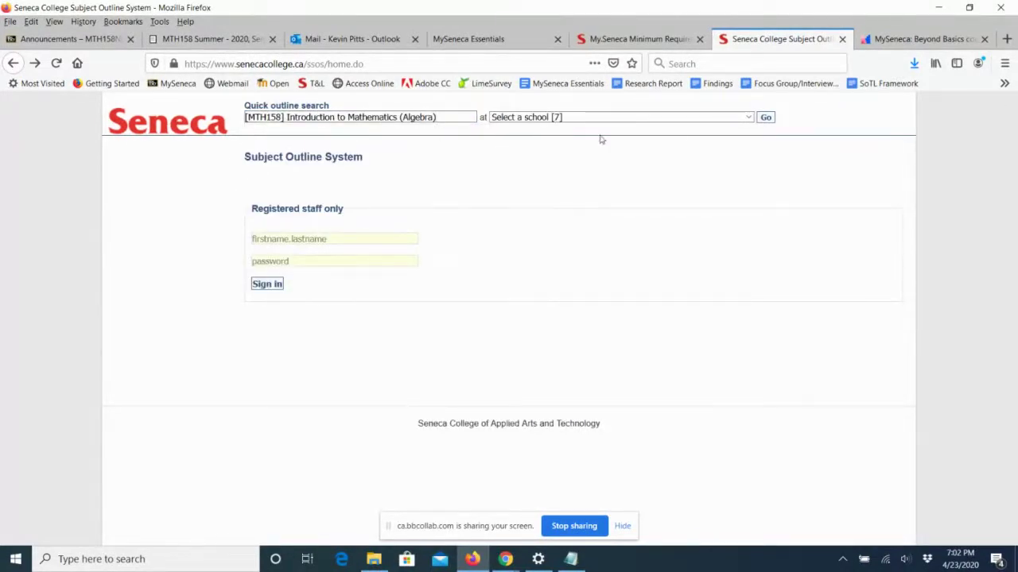
click(682, 124)
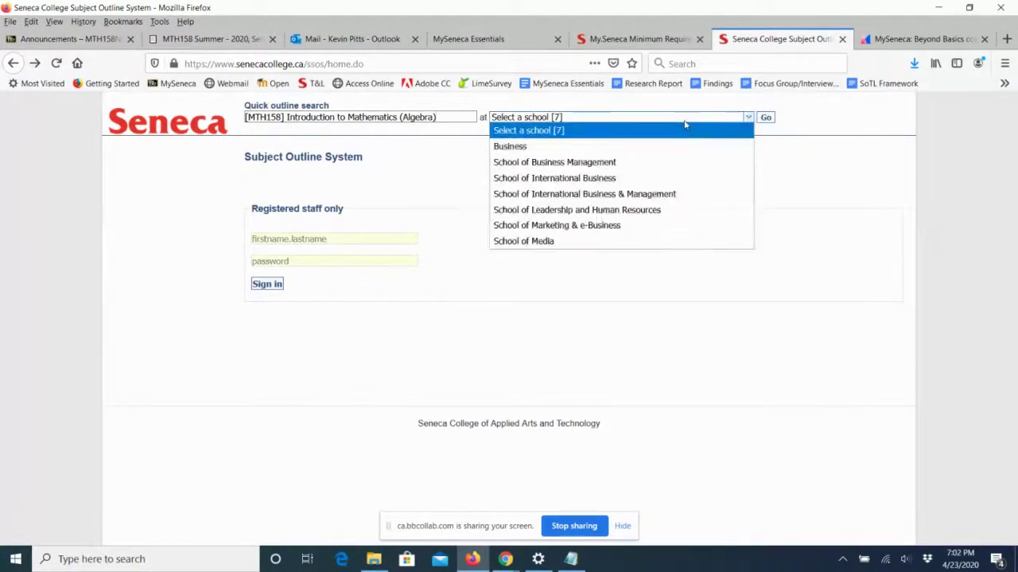
click(670, 196)
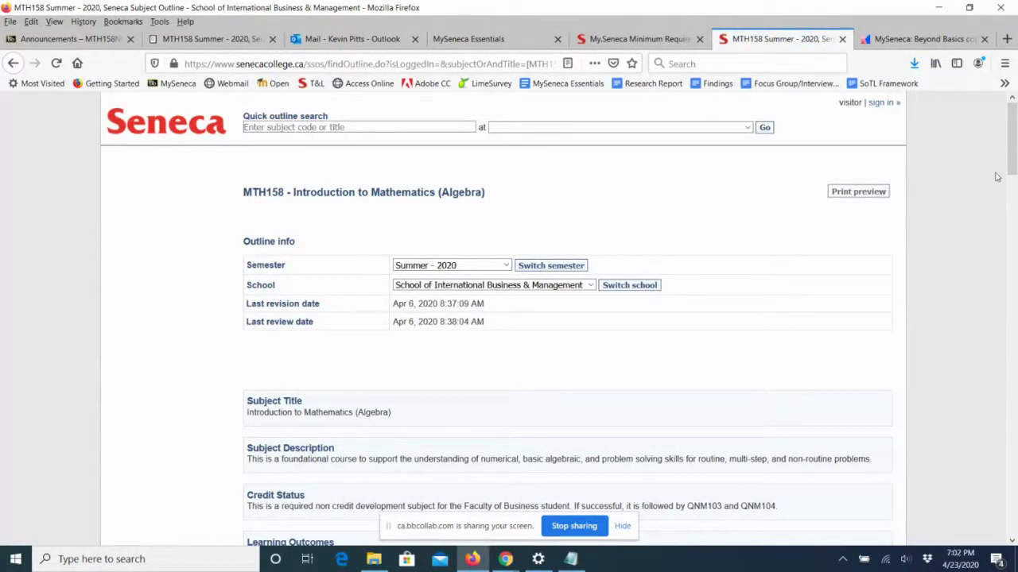
Look over the MTH158 outline, then switch back to the Blackboard Collaborate session in Chrome.
scroll(1013, 164, down, 2)
scroll(1014, 164, down, 3)
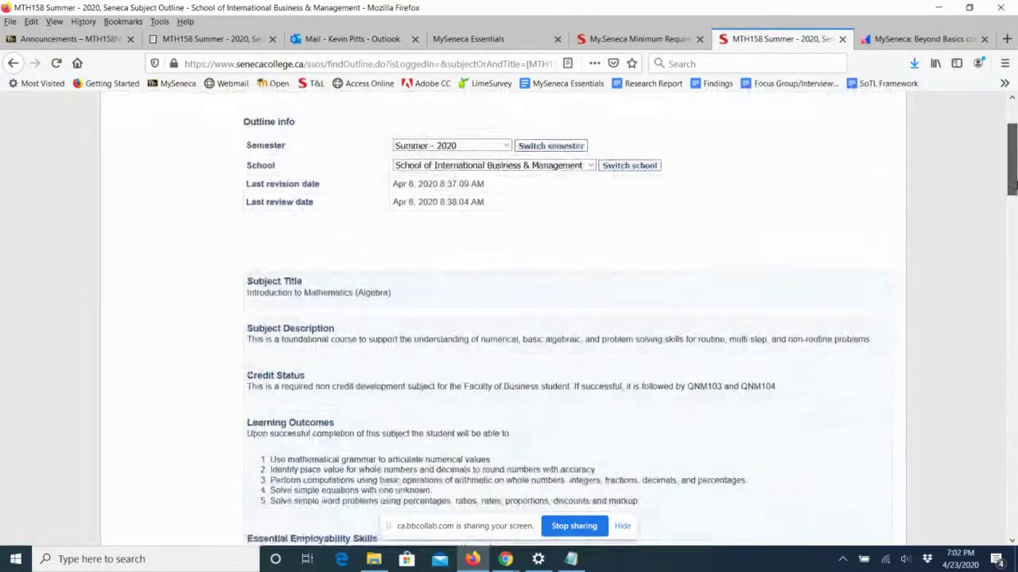
scroll(1013, 155, up, 3)
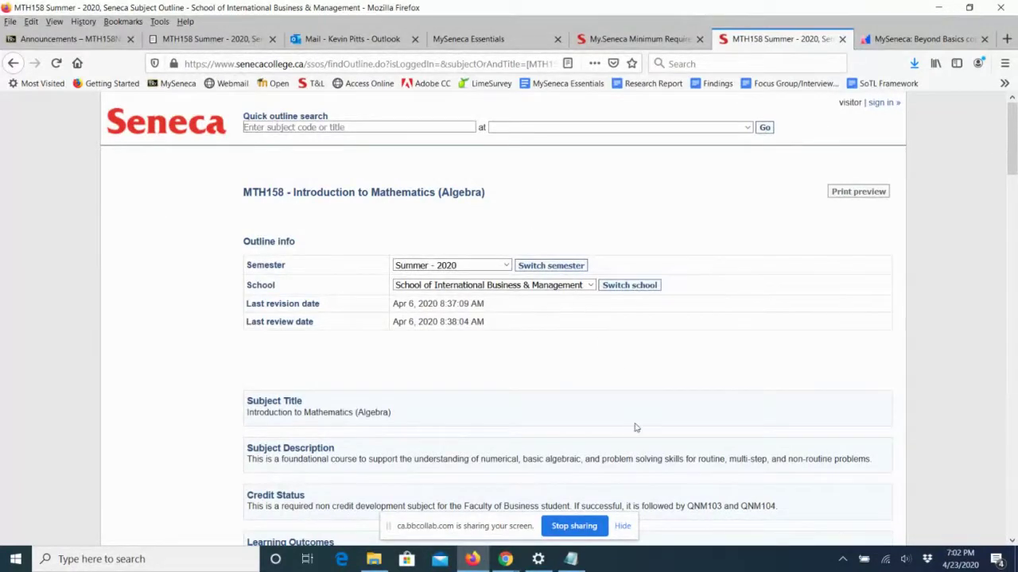
click(506, 559)
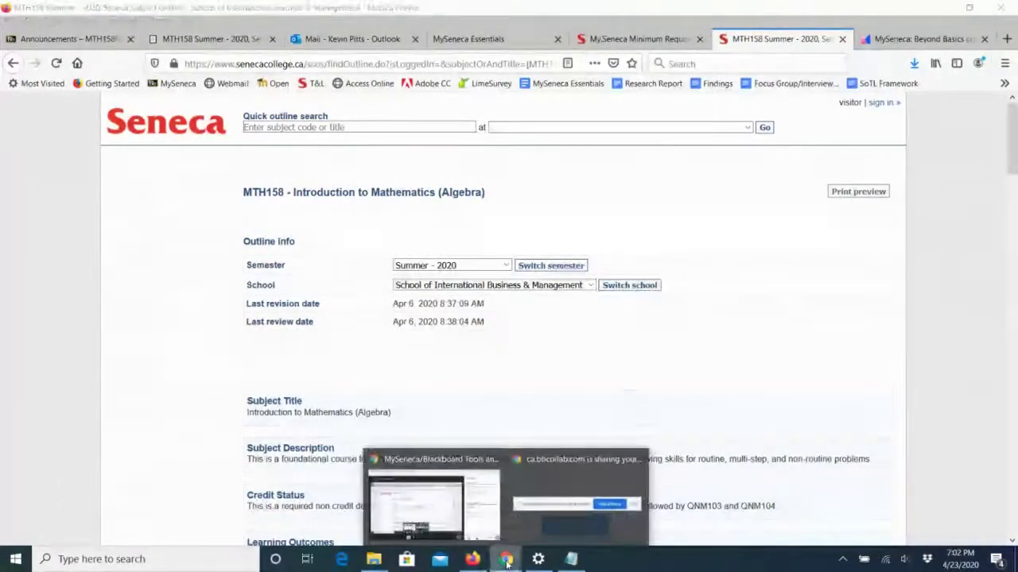
click(439, 513)
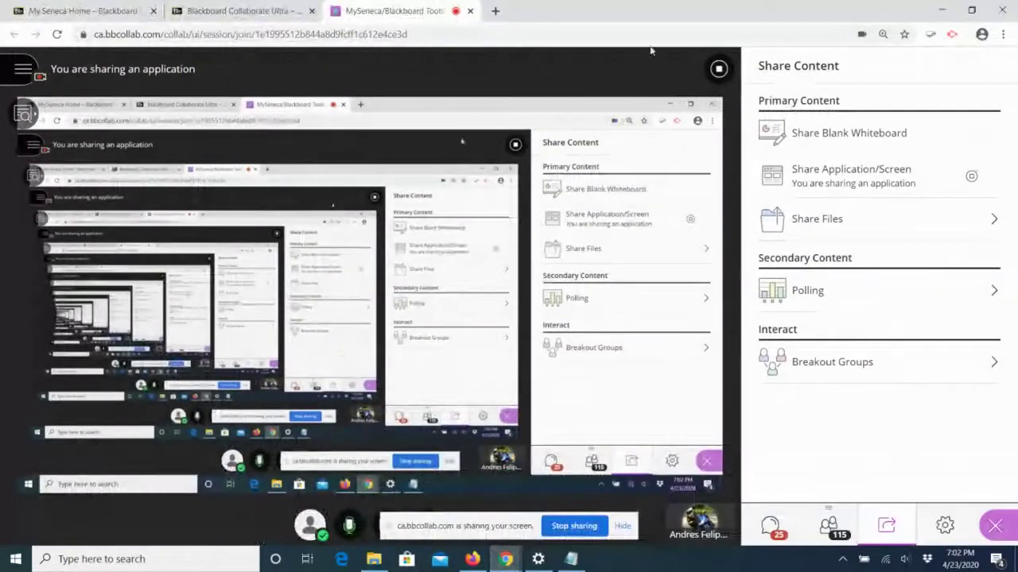
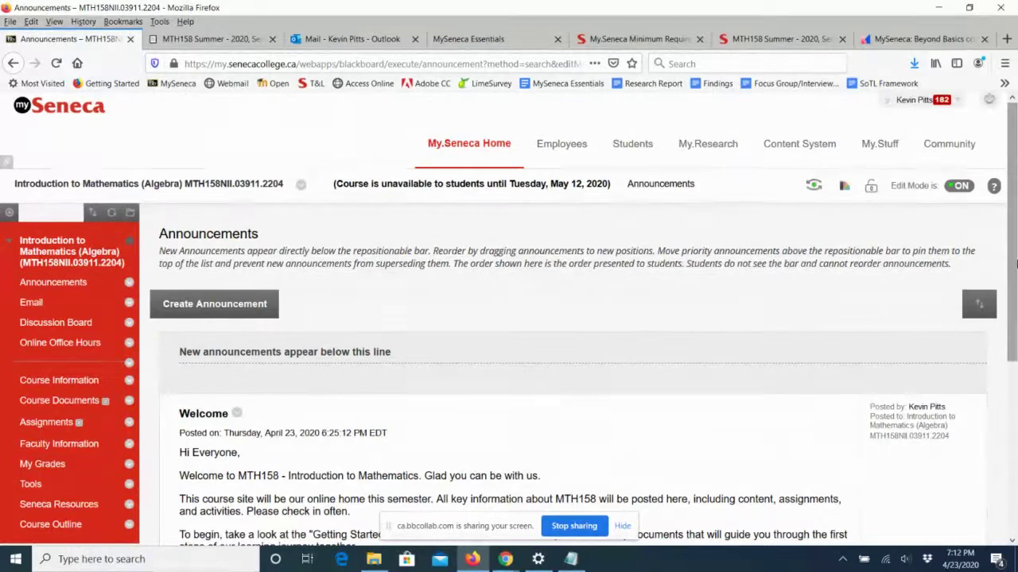
Scroll down the MTH158 Announcements page to view the Welcome announcement.
scroll(705, 382, down, 1)
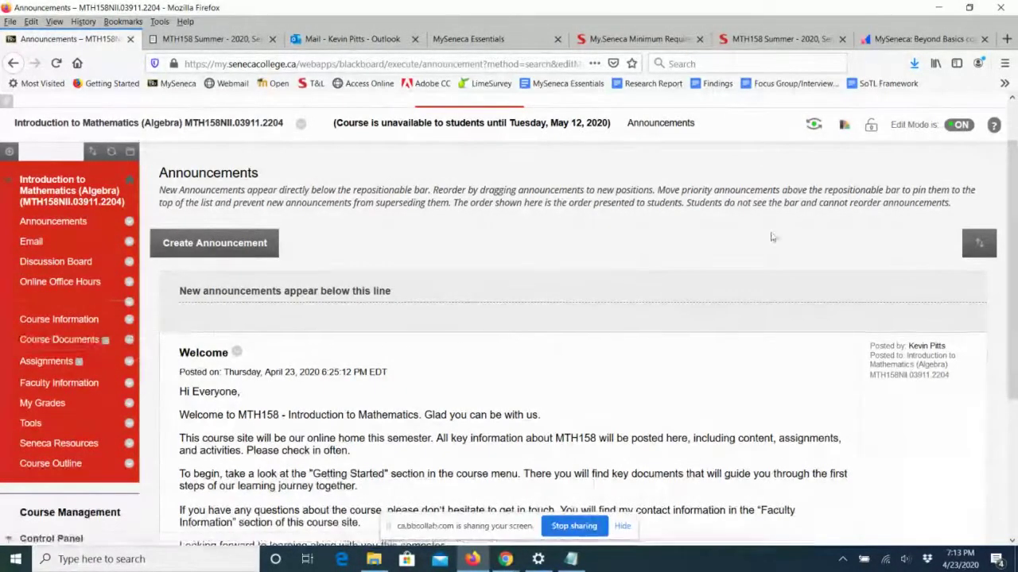
Preview the course with Edit Mode off, then turn editing back on and open Course Documents.
click(967, 130)
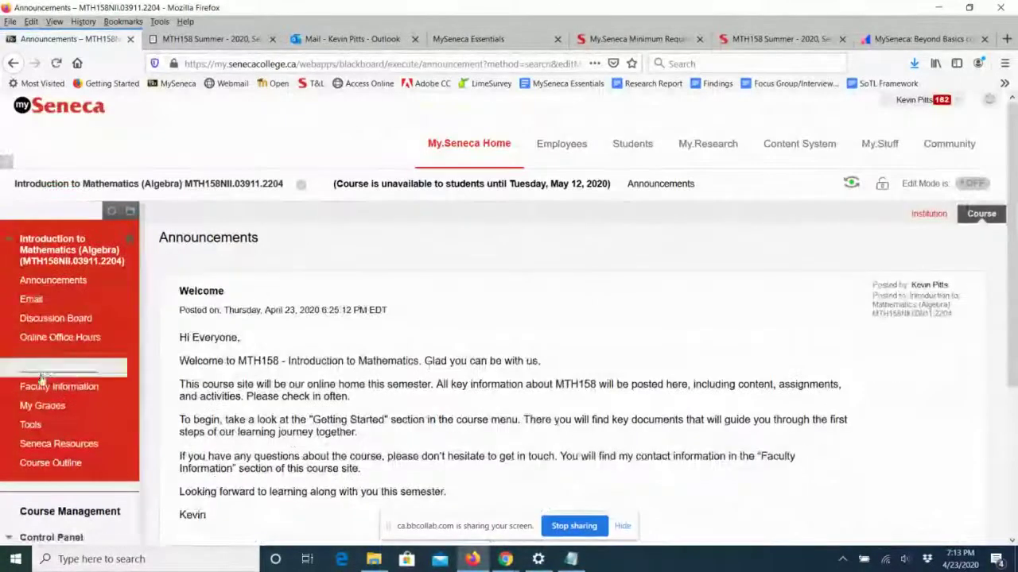
scroll(60, 370, down, 2)
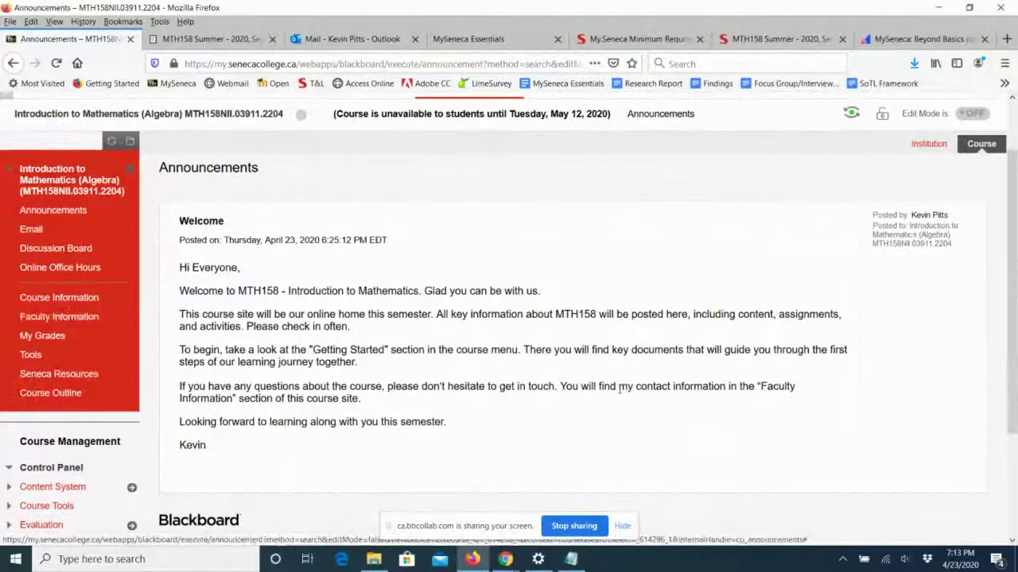
click(971, 115)
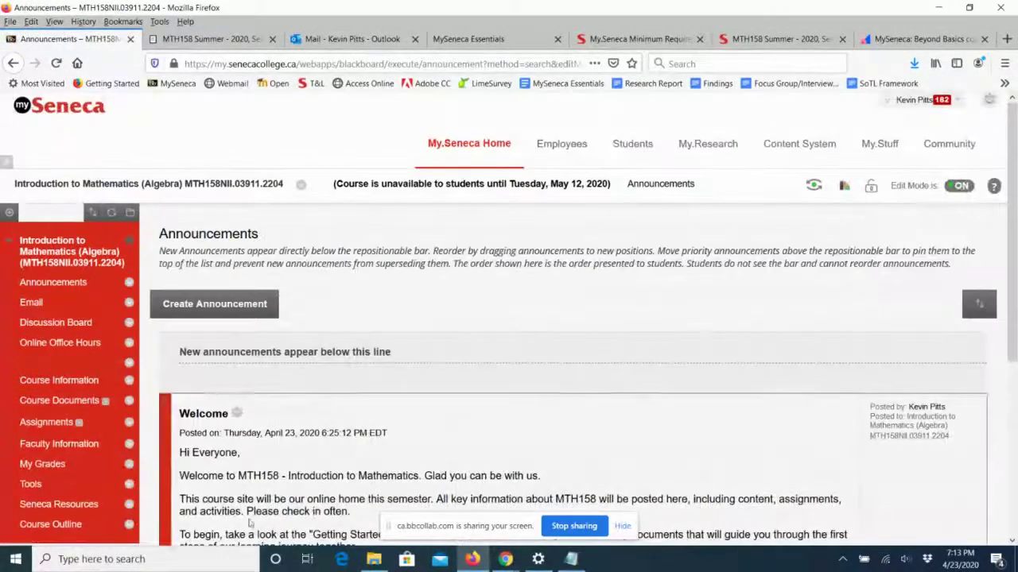
click(60, 401)
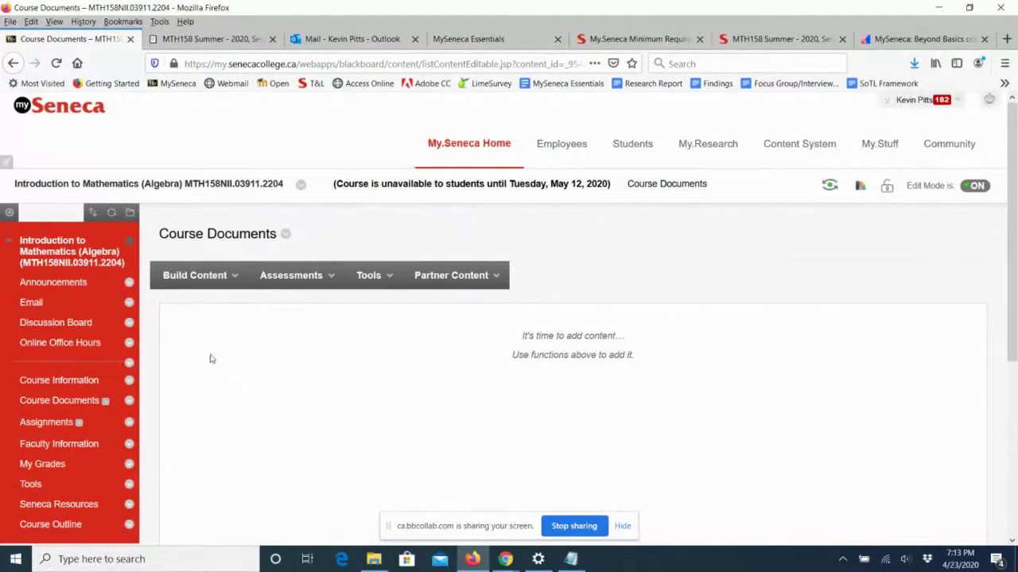
Start a new Content Folder and name it 'Week 1: Getting Started'.
click(191, 275)
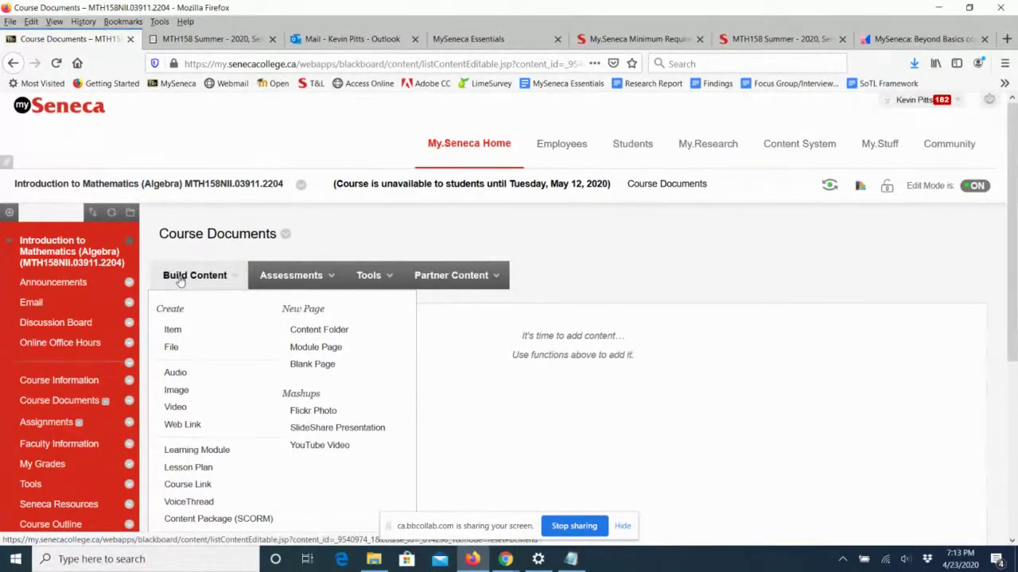
click(310, 337)
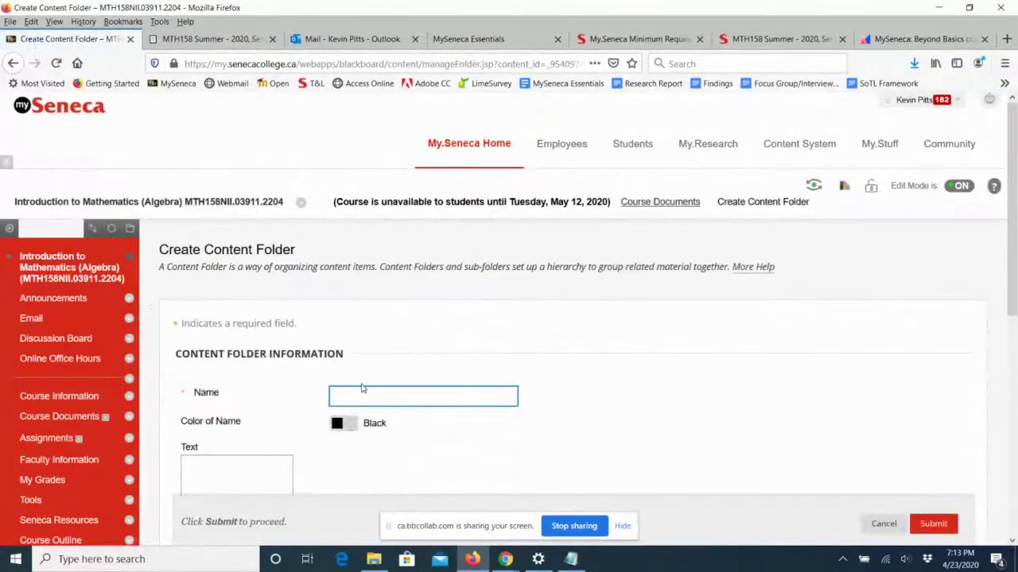
text(Week 1)
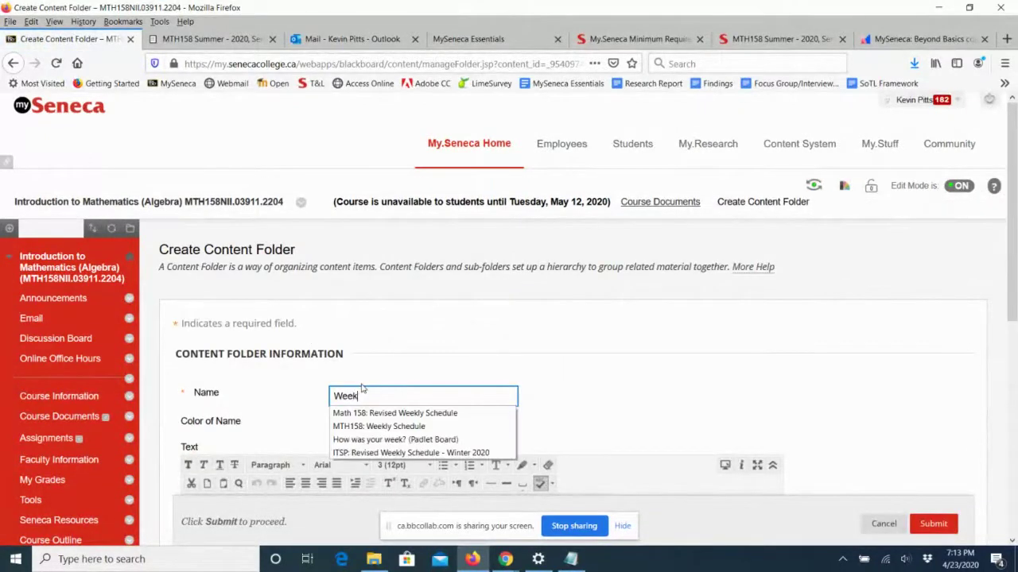
text(: G)
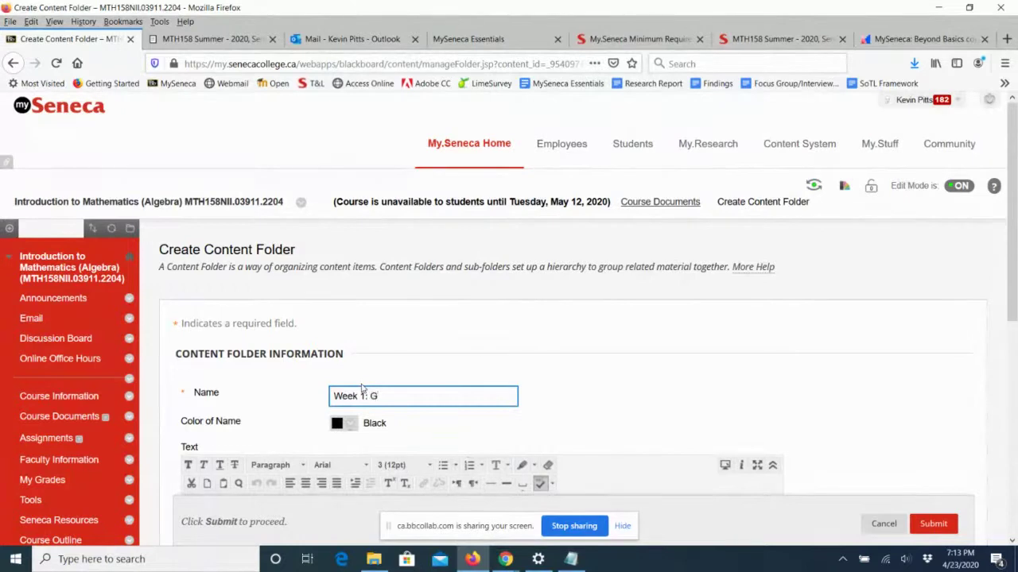
text(etting S)
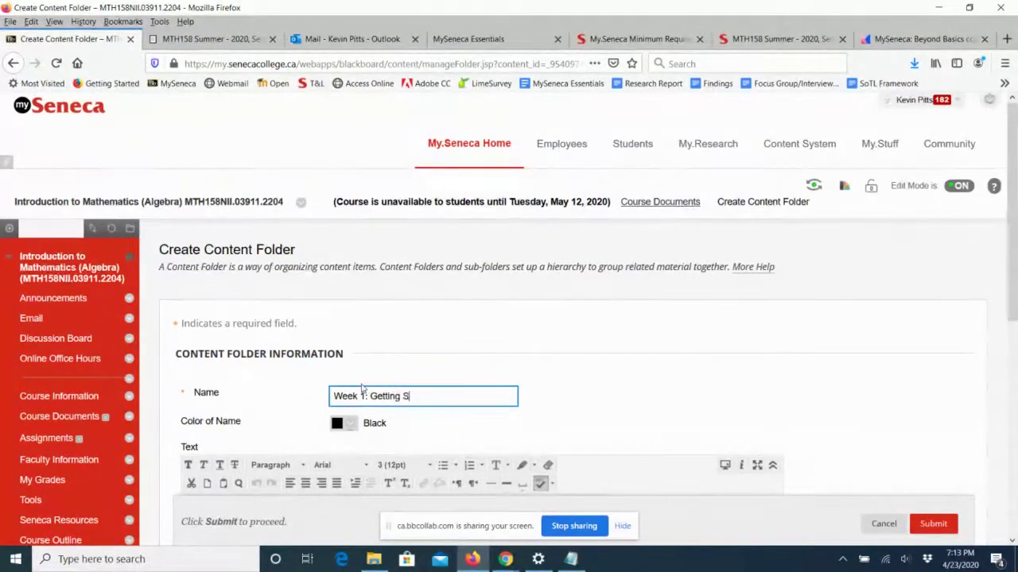
text(tarted)
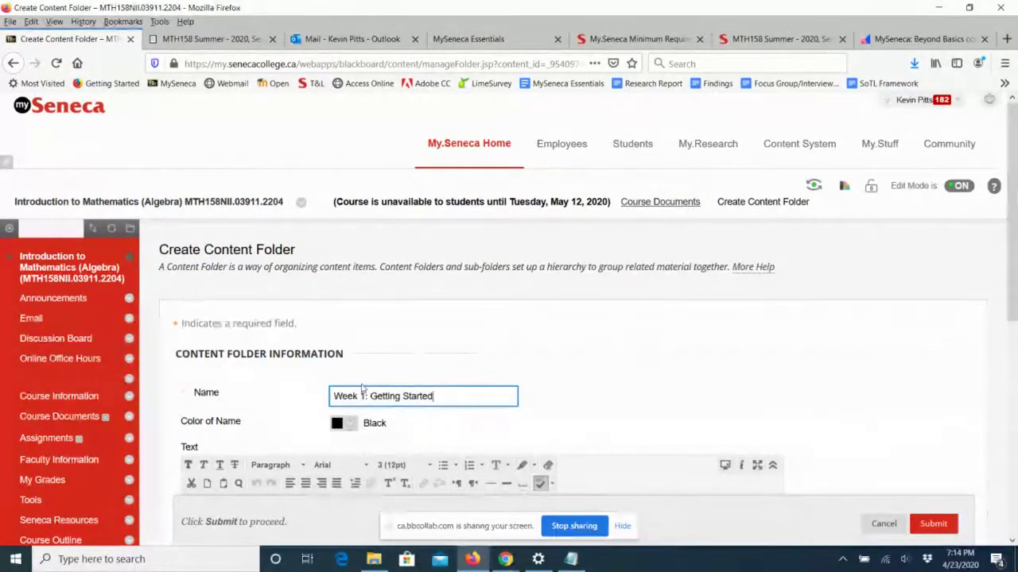
scroll(439, 363, down, 1)
scroll(438, 363, down, 1)
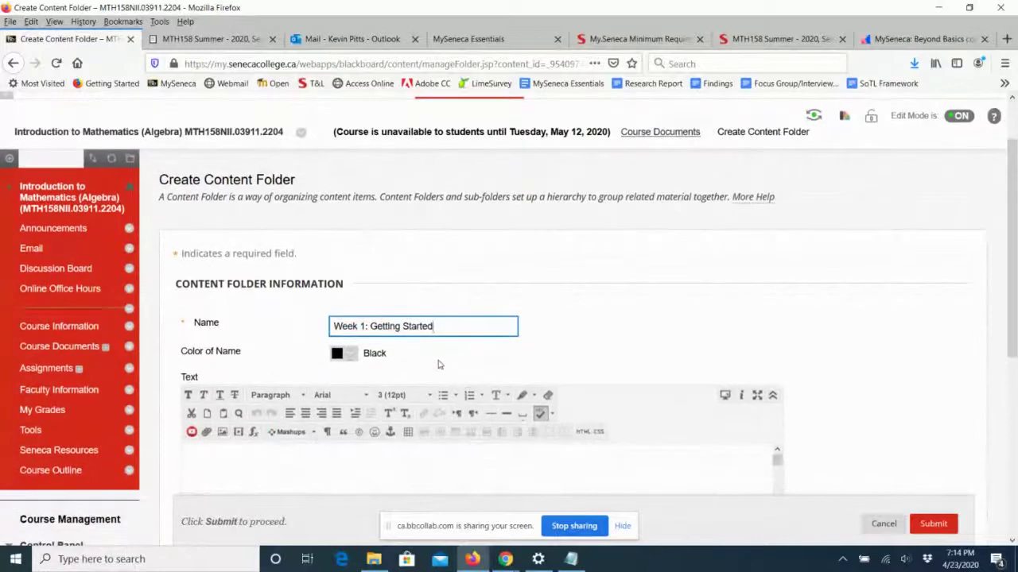
scroll(438, 364, down, 2)
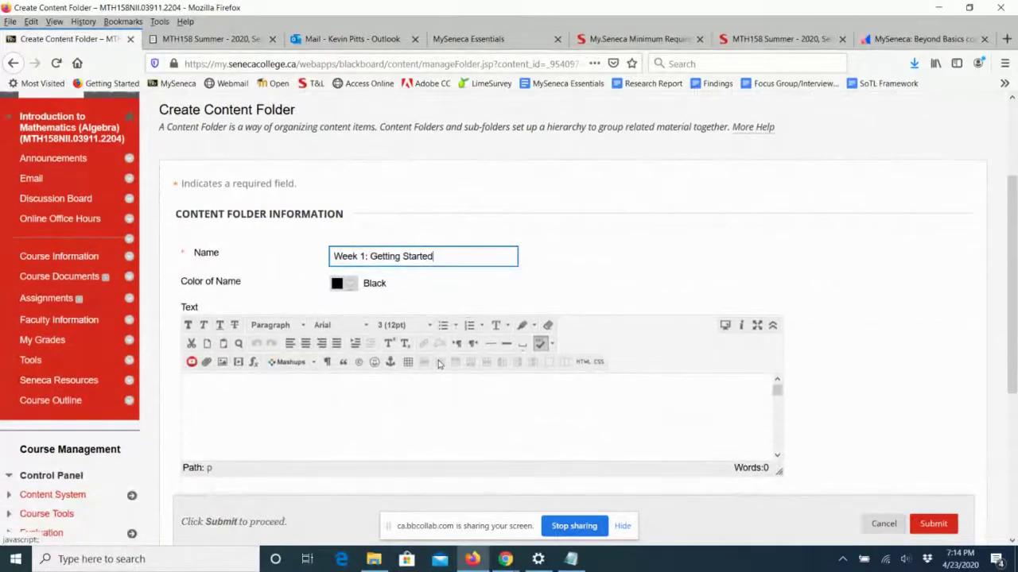
scroll(438, 364, down, 1)
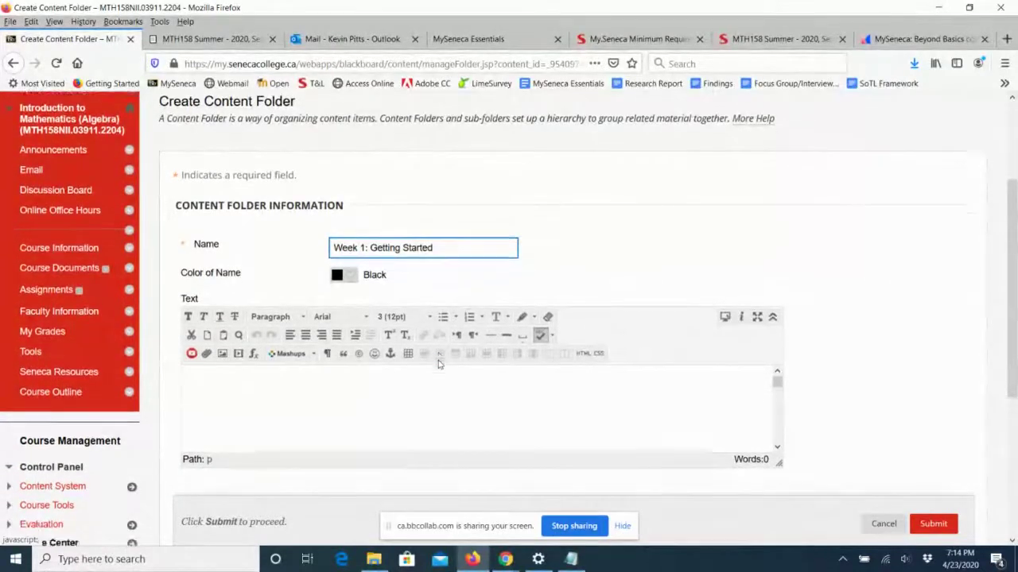
scroll(438, 363, down, 1)
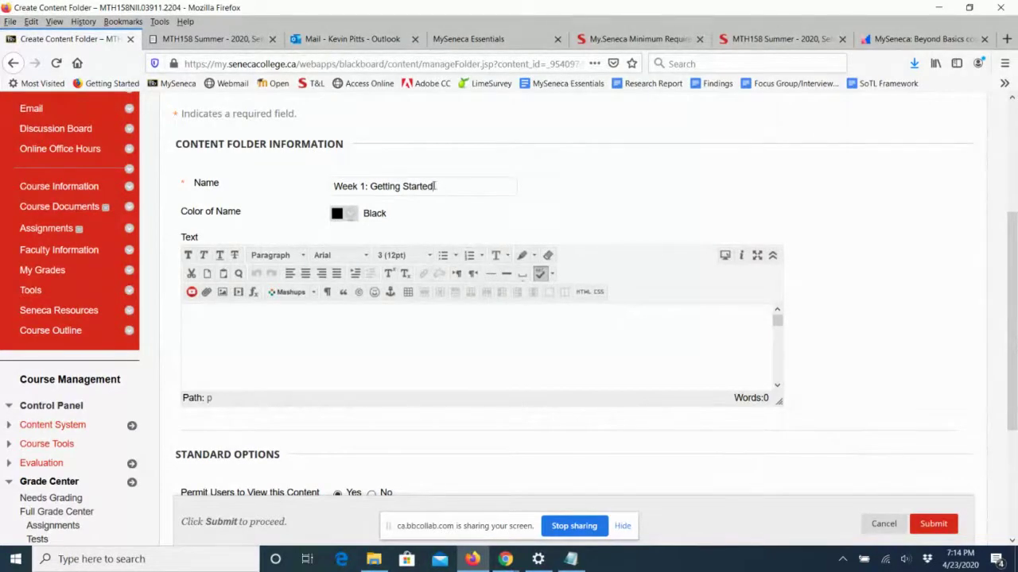
Review the folder's standard options and date restrictions, then submit the folder.
click(434, 186)
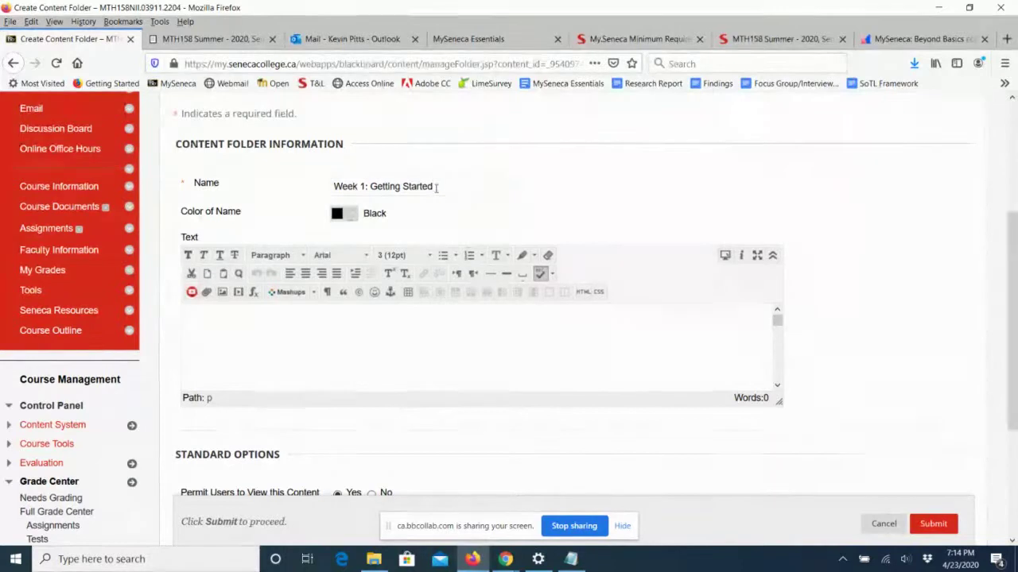
scroll(424, 262, down, 3)
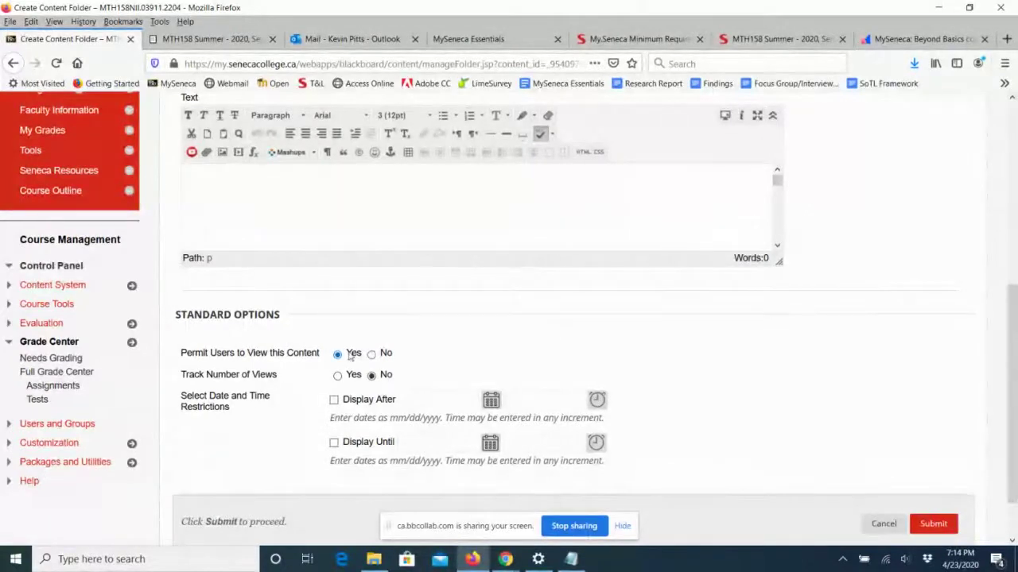
scroll(483, 344, down, 2)
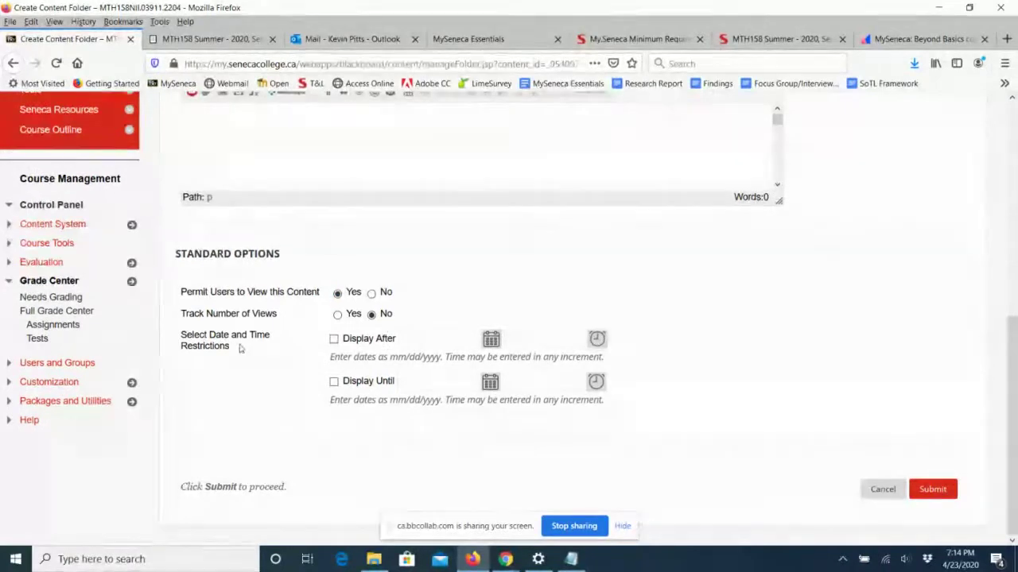
drag(193, 335, 229, 347)
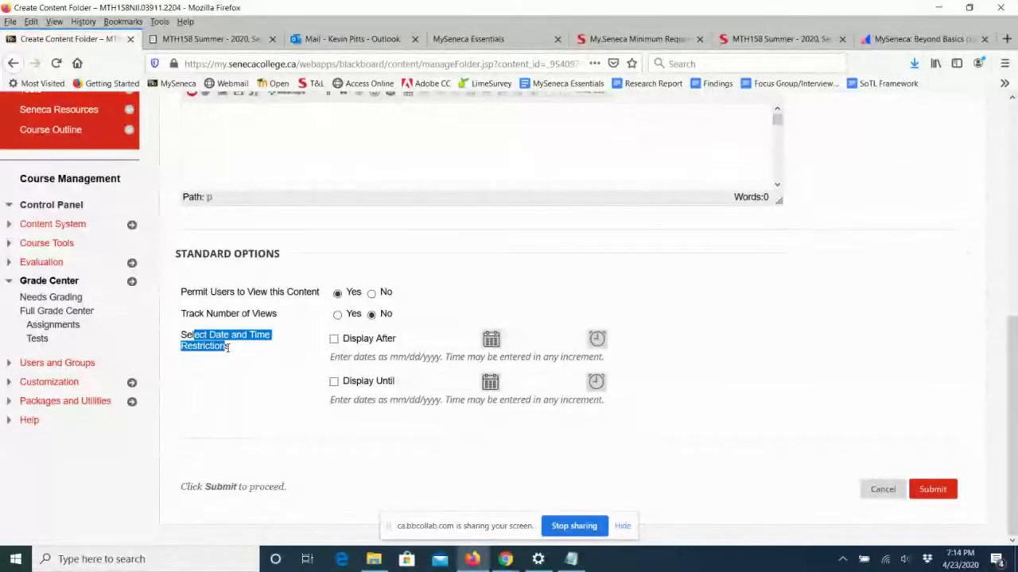
click(207, 397)
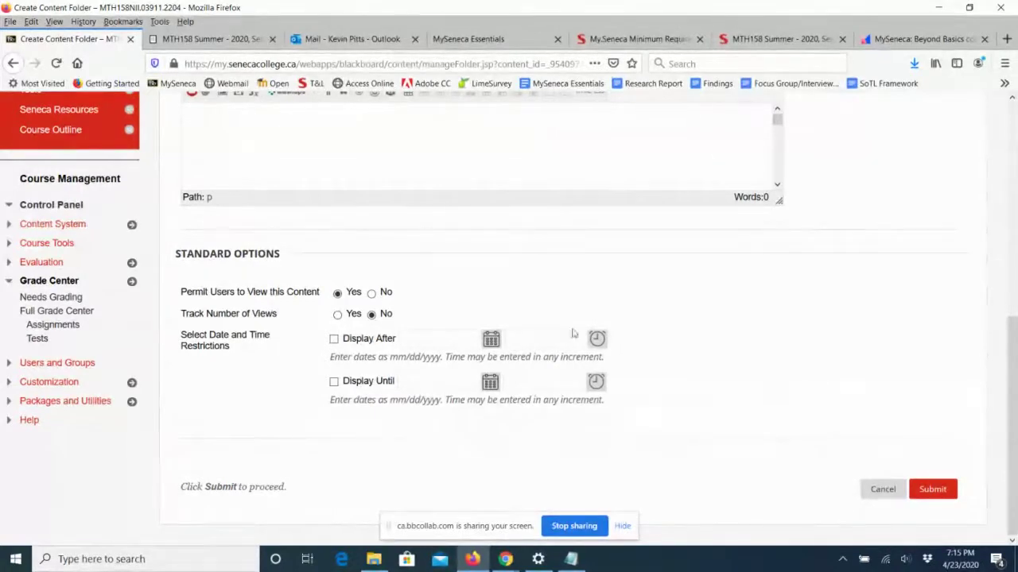
click(931, 489)
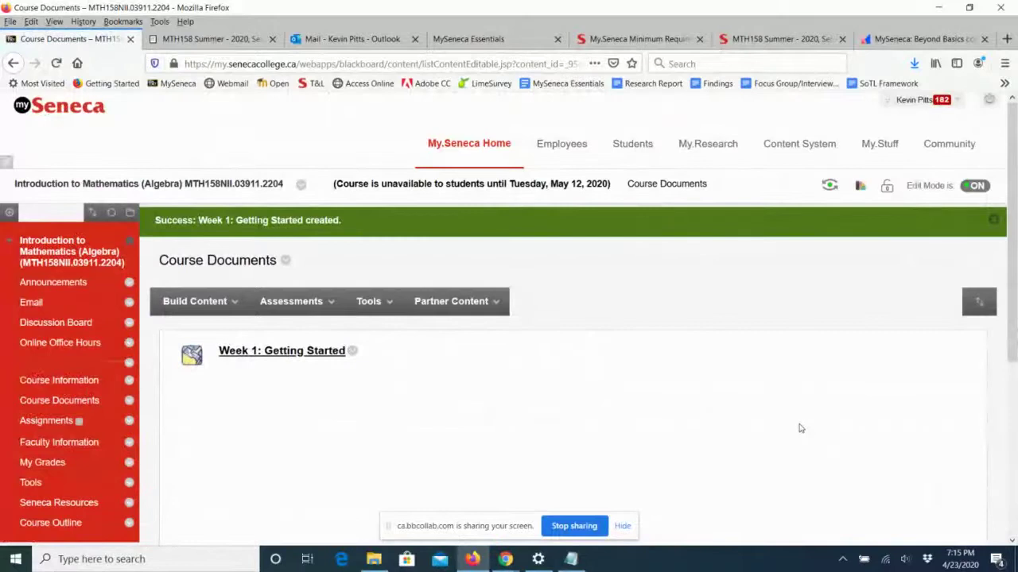
Open the Week 1: Getting Started folder and show its Build Content choices.
scroll(802, 429, down, 2)
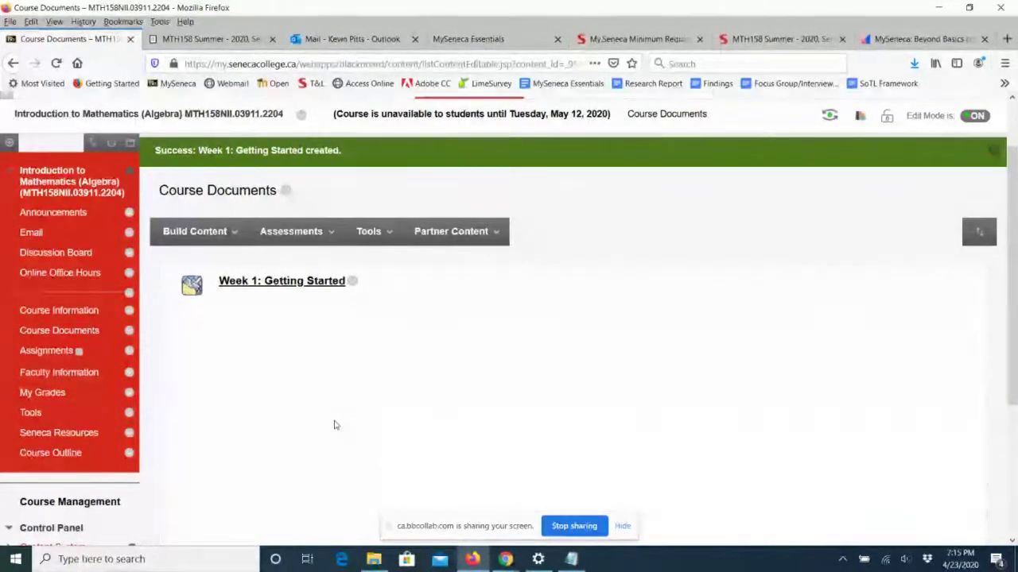
click(271, 288)
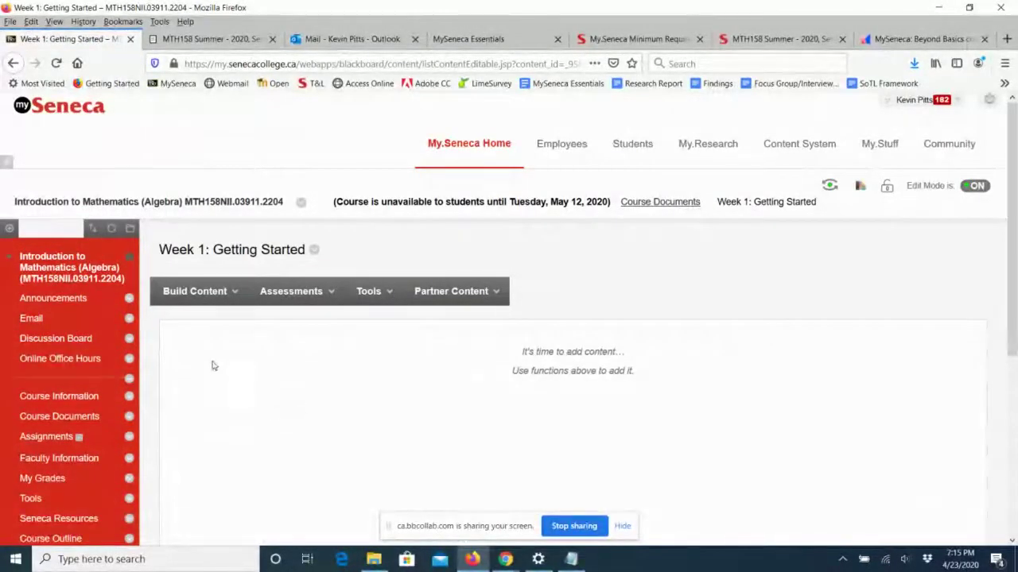
click(195, 295)
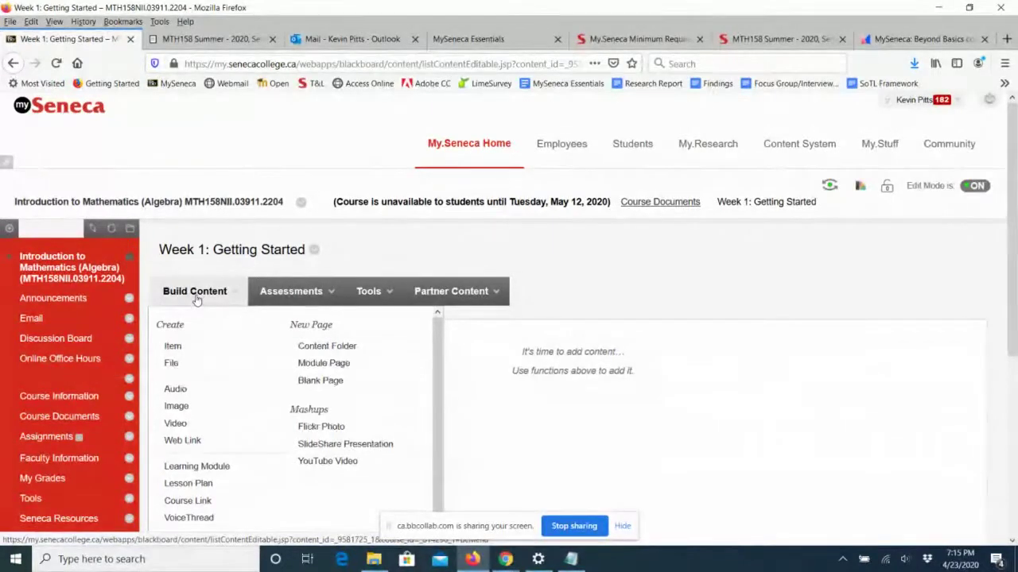
Create a new item named 'Overview and Outcomes' with placeholder description lines.
click(186, 352)
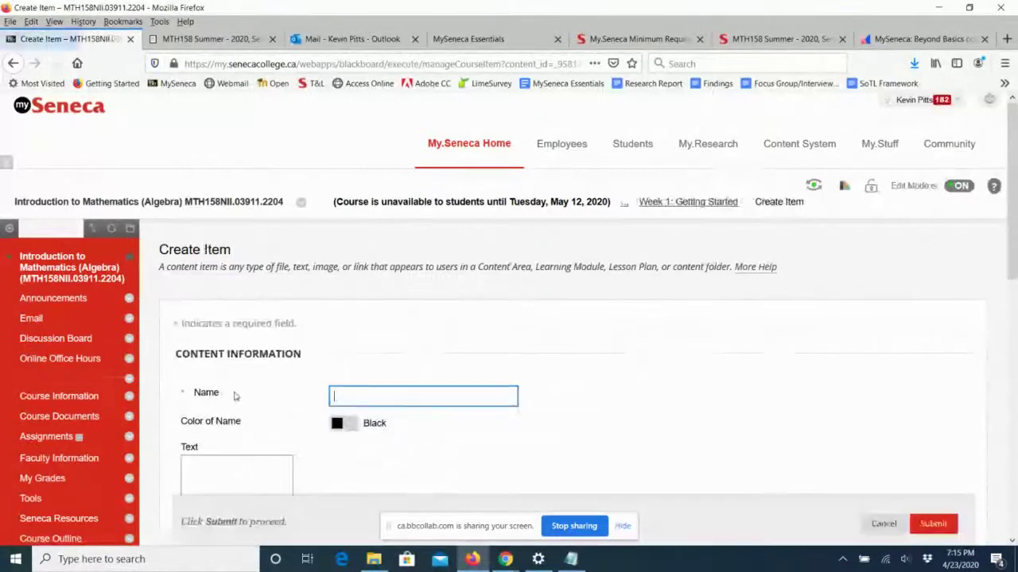
click(373, 402)
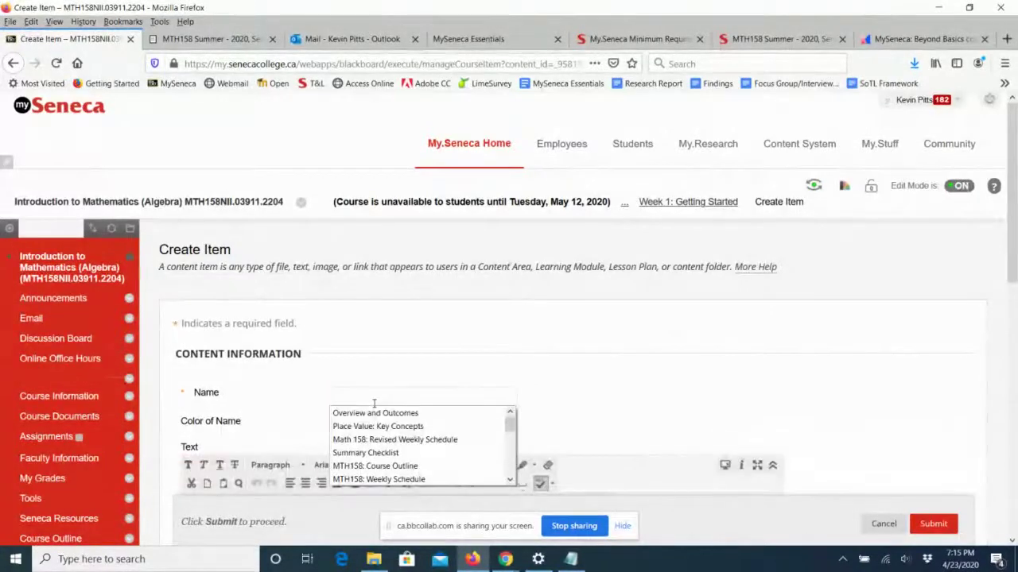
click(379, 414)
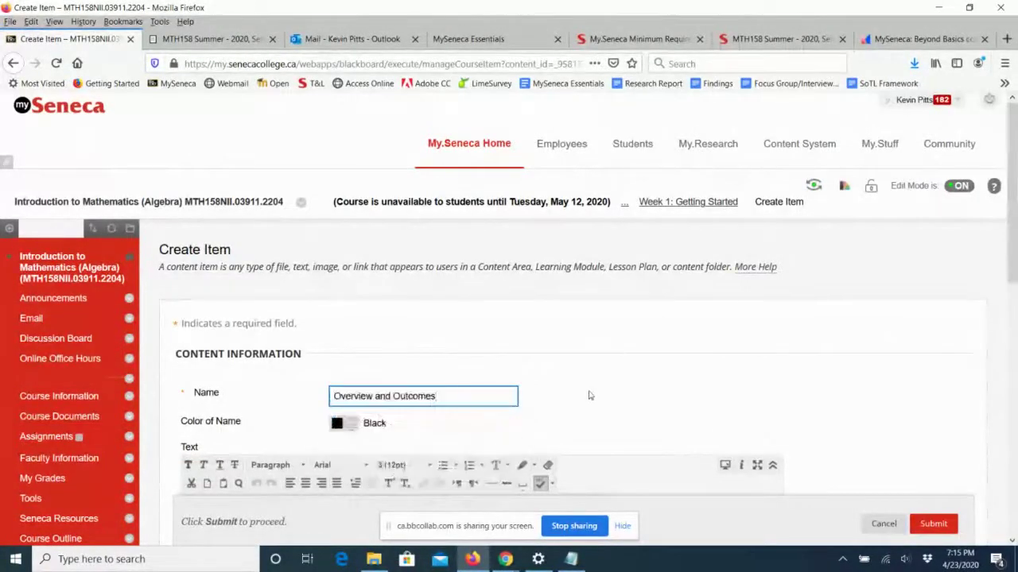
scroll(334, 409, down, 2)
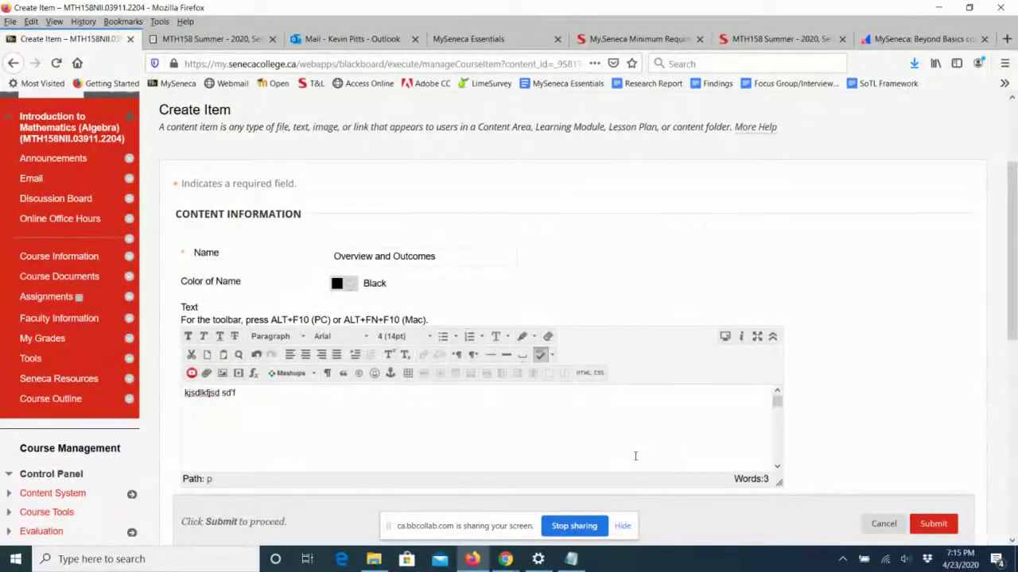
key(Return)
text(sdl'ifh sdfik hsdfjik hsd kj)
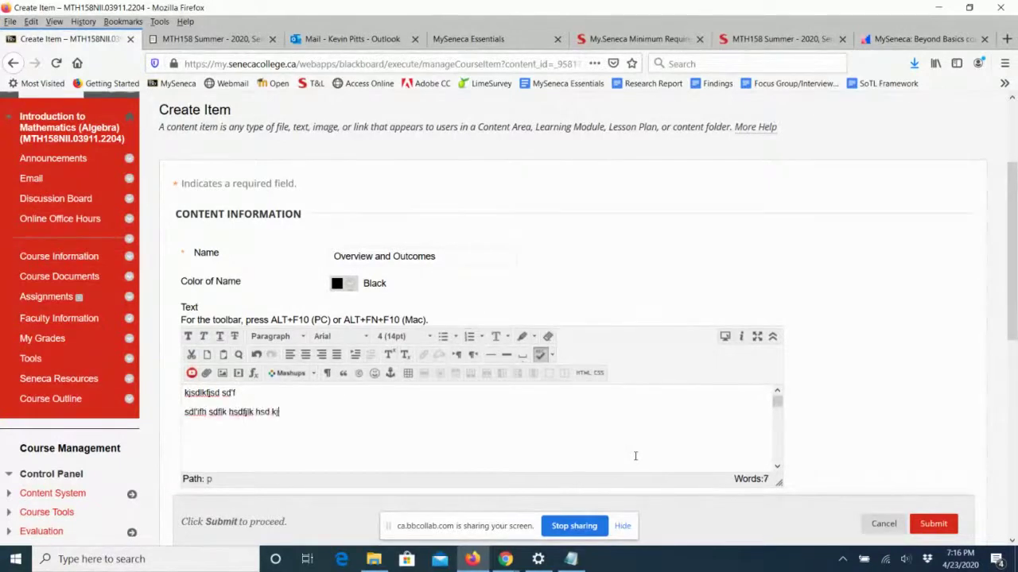
key(Return)
text(;lih sdf.oi sdf;io)
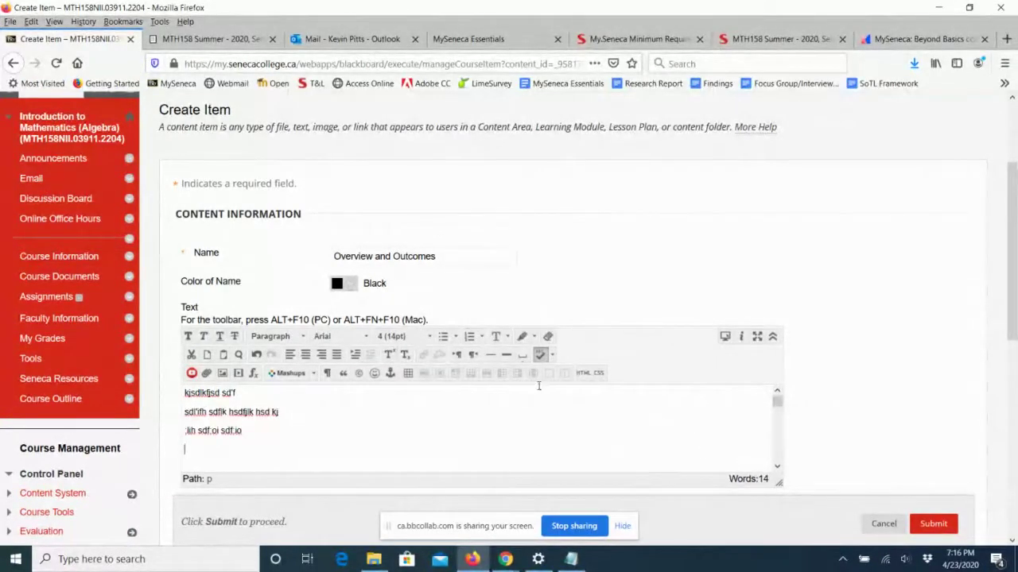
scroll(527, 367, down, 2)
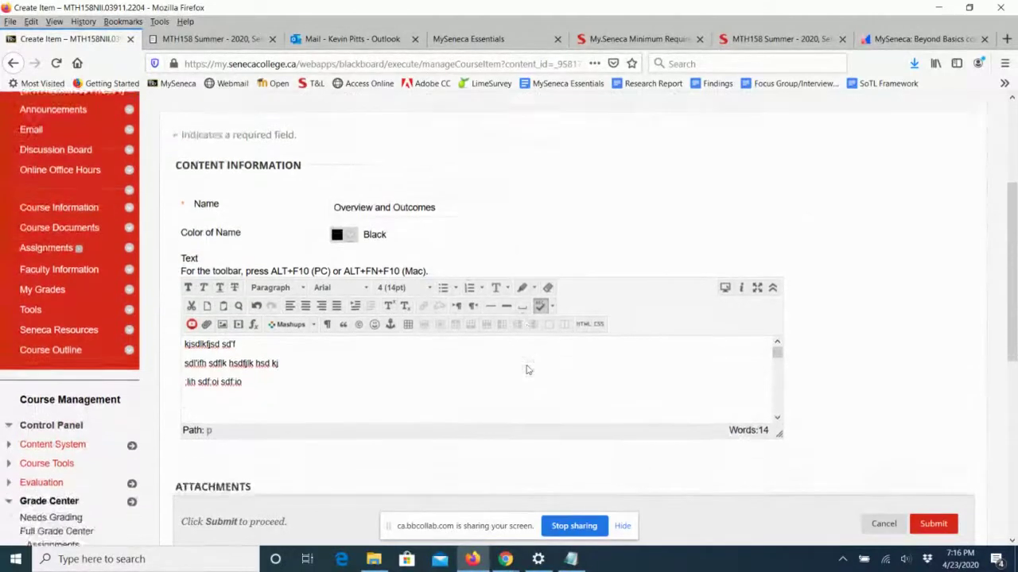
Add 'By the end of this module you will be able to:' and the 3-hour estimate, then submit.
key(Return)
text(By)
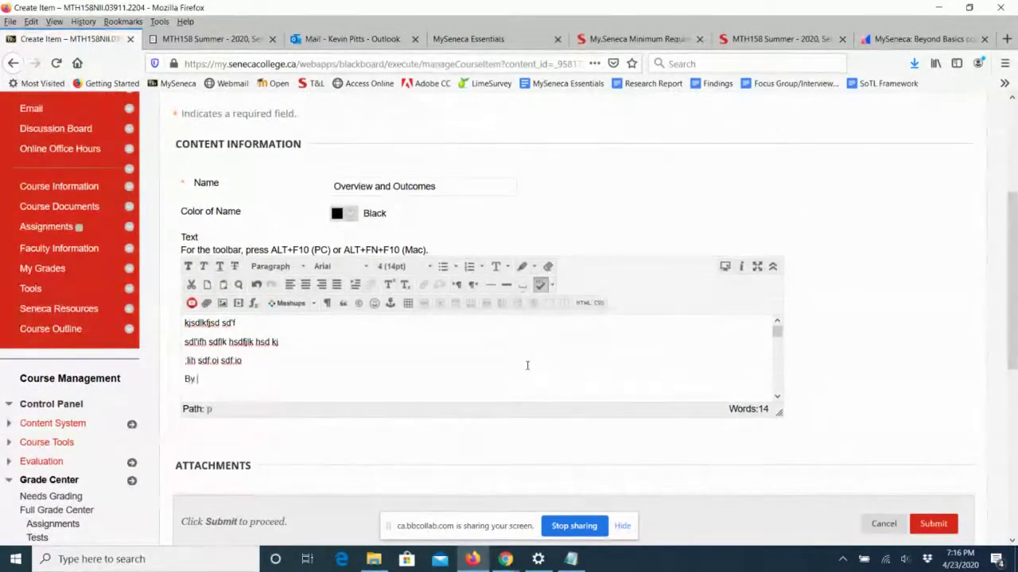
text( the end of thi)
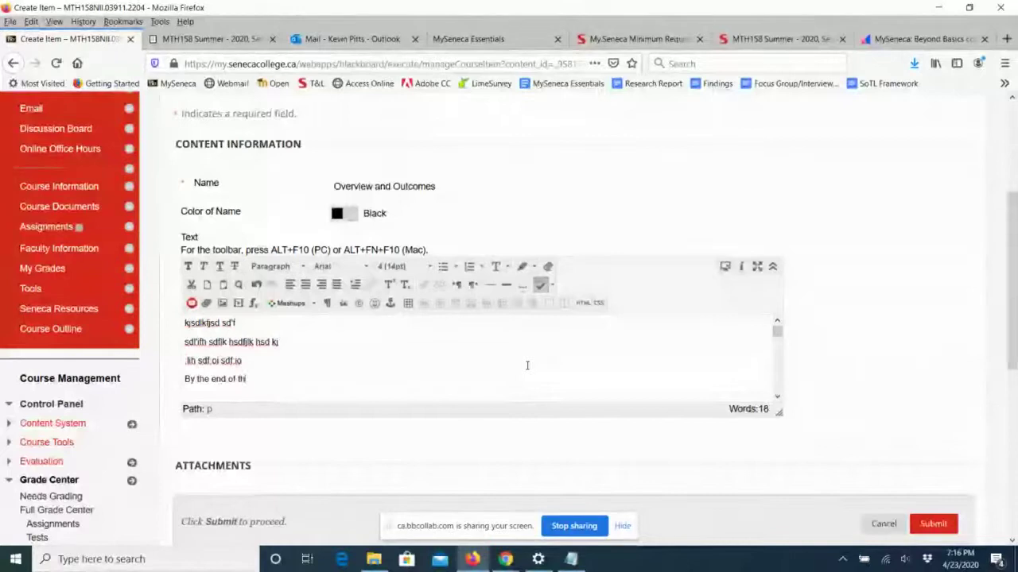
text(sweek,)
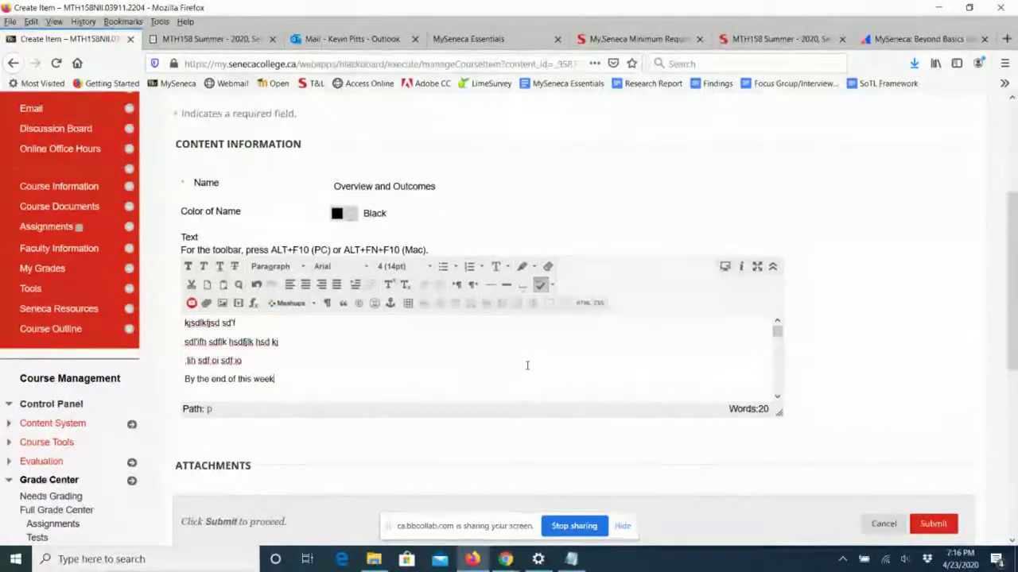
key(BackSpace)
key(BackSpace)
key(BackSpace)
key(BackSpace)
key(BackSpace)
text(m)
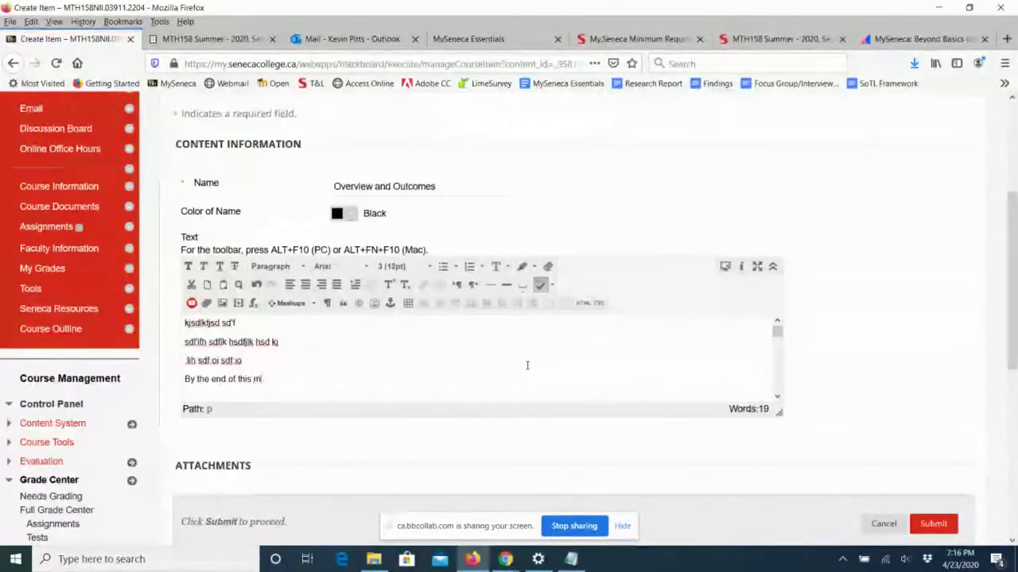
text(odule you)
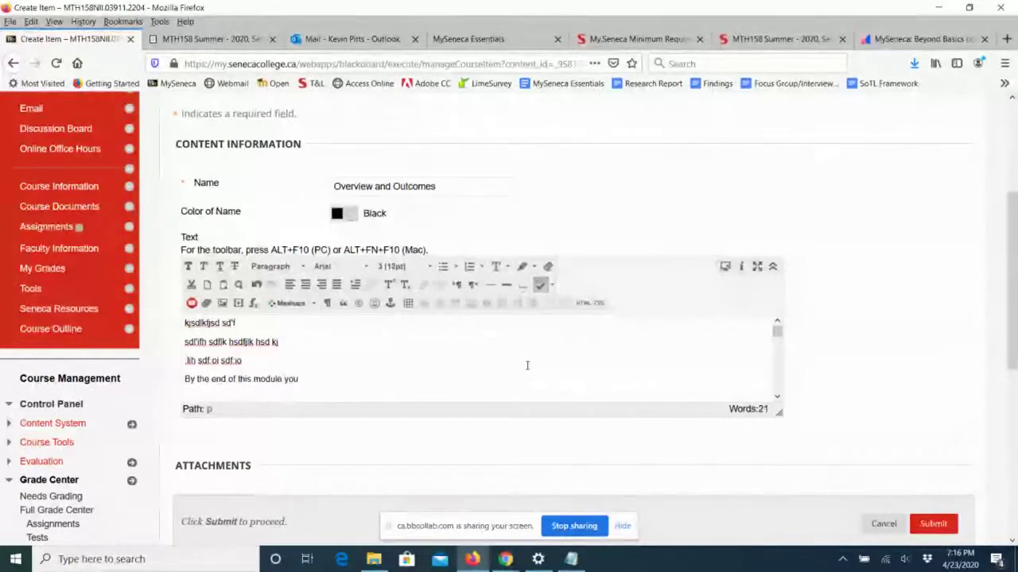
text( will be able to)
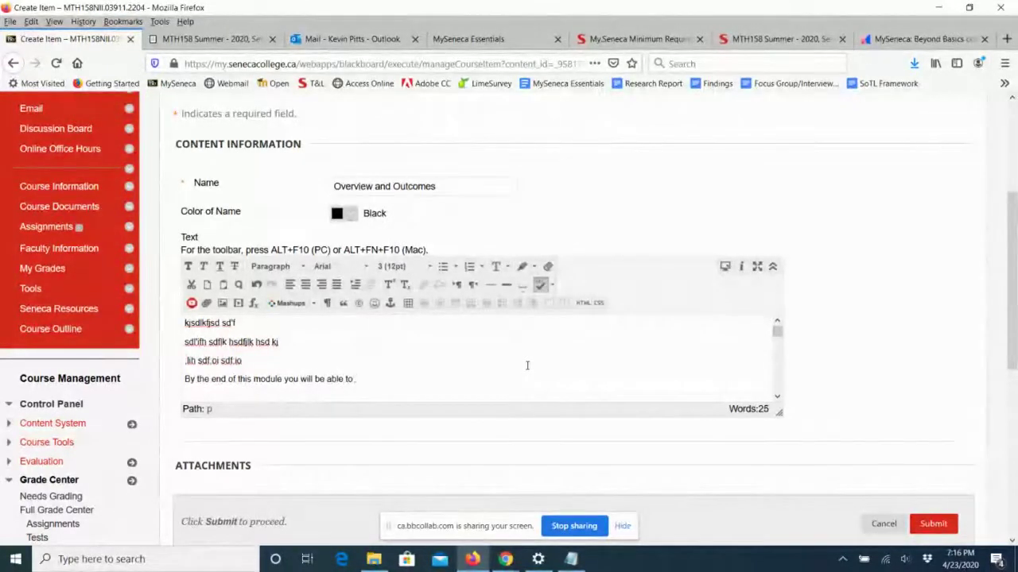
text(:)
key(Return)
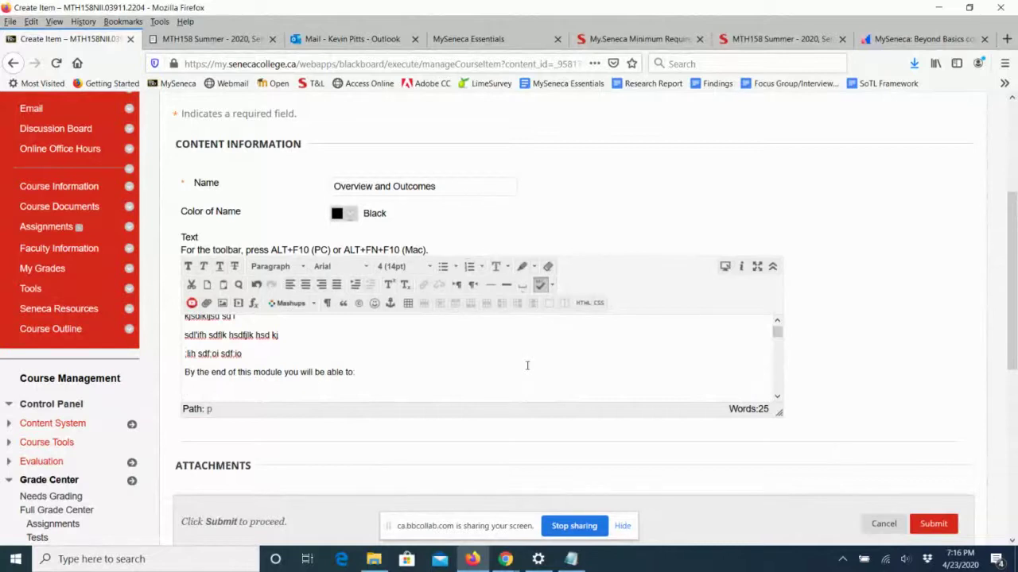
key(Return)
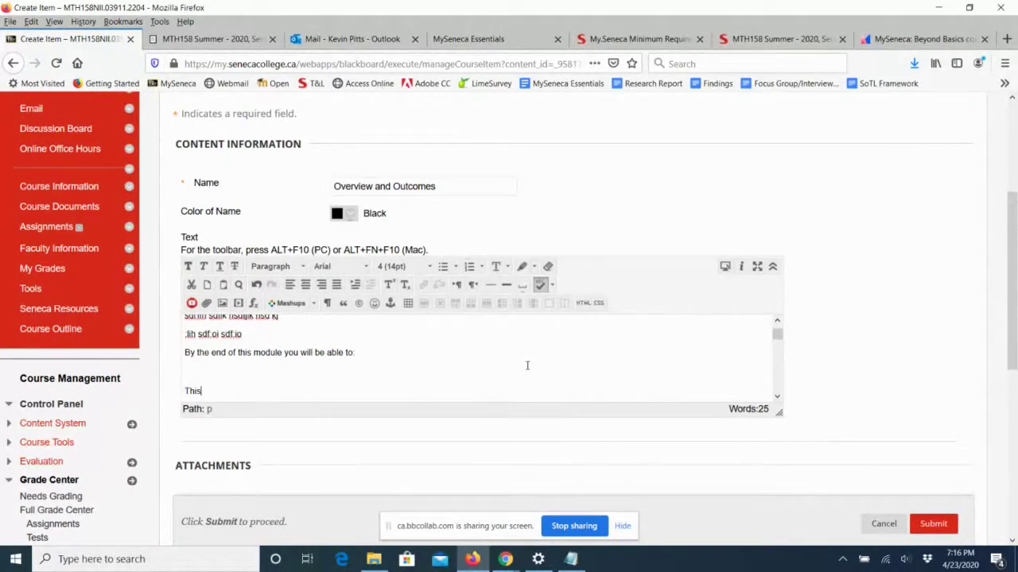
text(This module will take approximately 3 hours to complete)
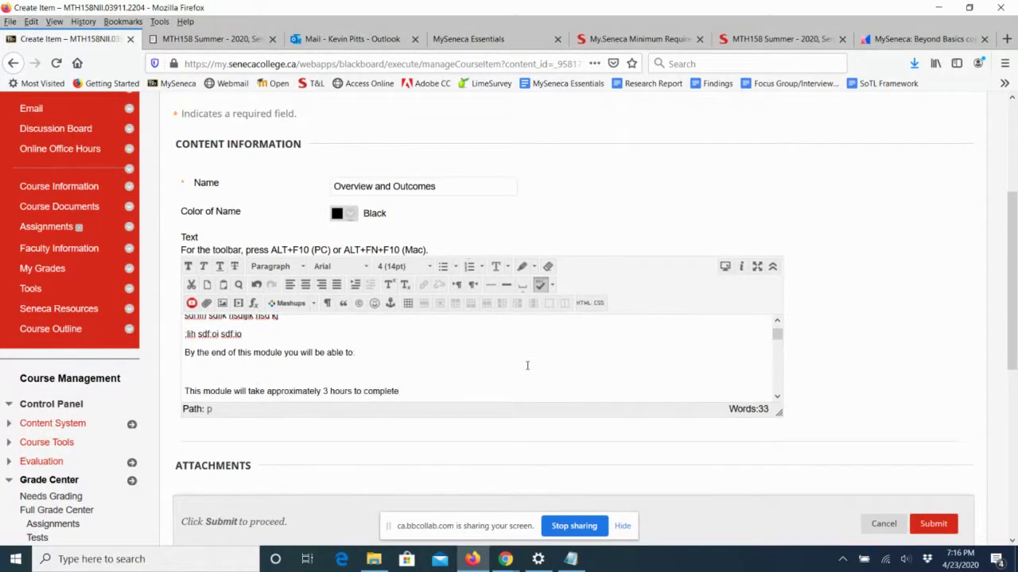
text(.)
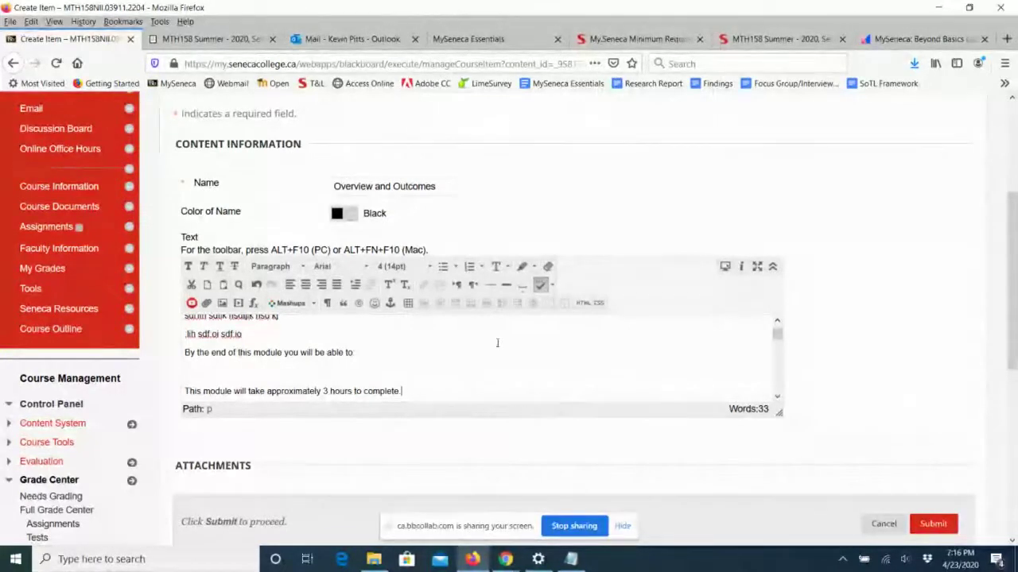
drag(1011, 295, 1013, 421)
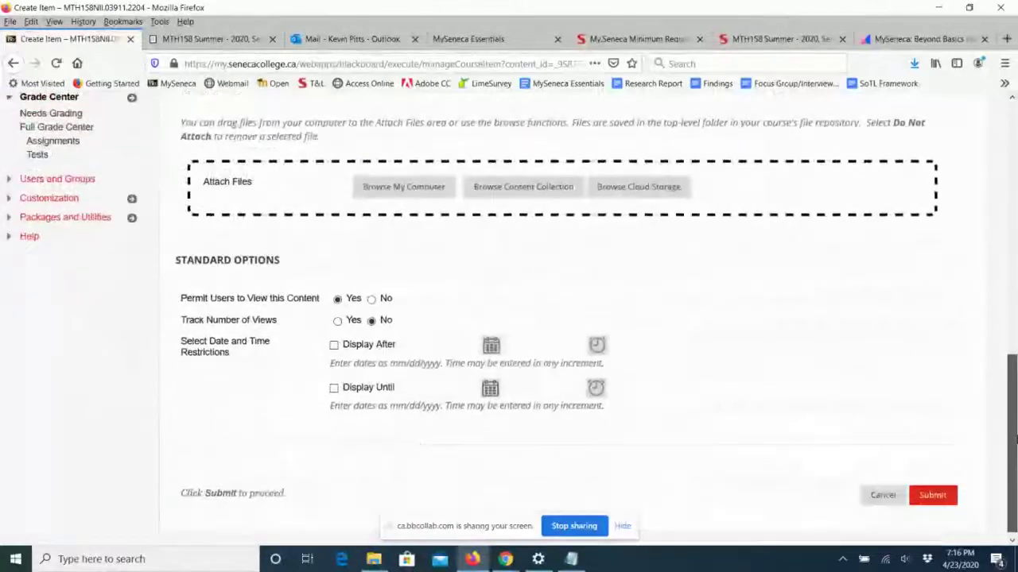
drag(209, 294, 259, 291)
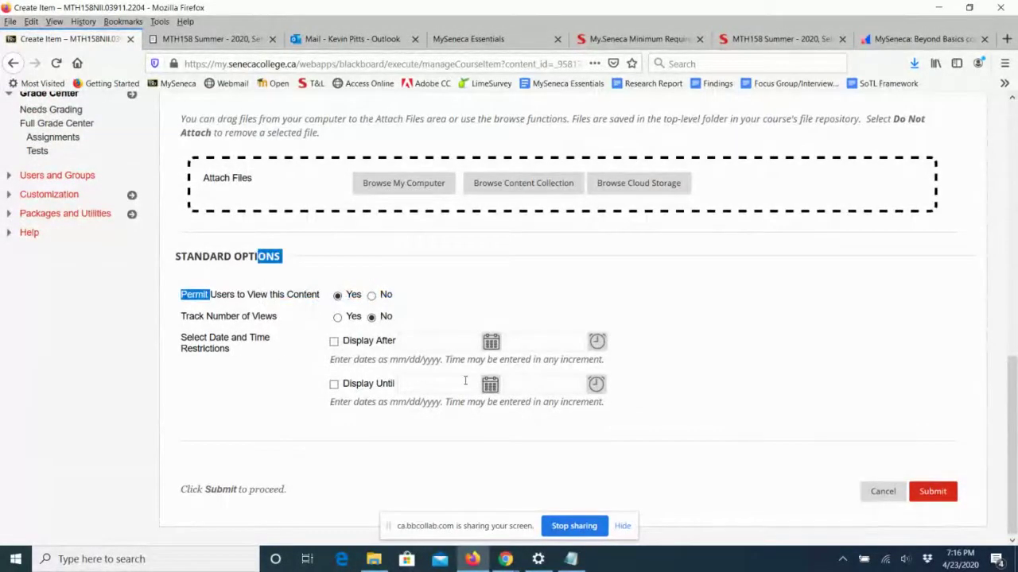
click(944, 500)
scroll(669, 333, down, 1)
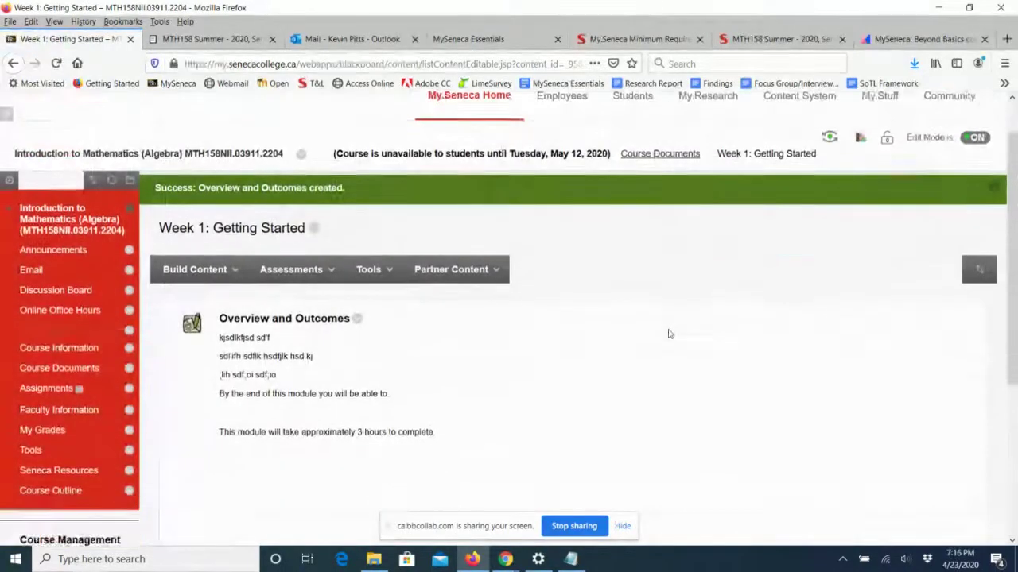
Start a new item named 'Read: How the course works?' and scroll to Attachments.
scroll(668, 334, down, 2)
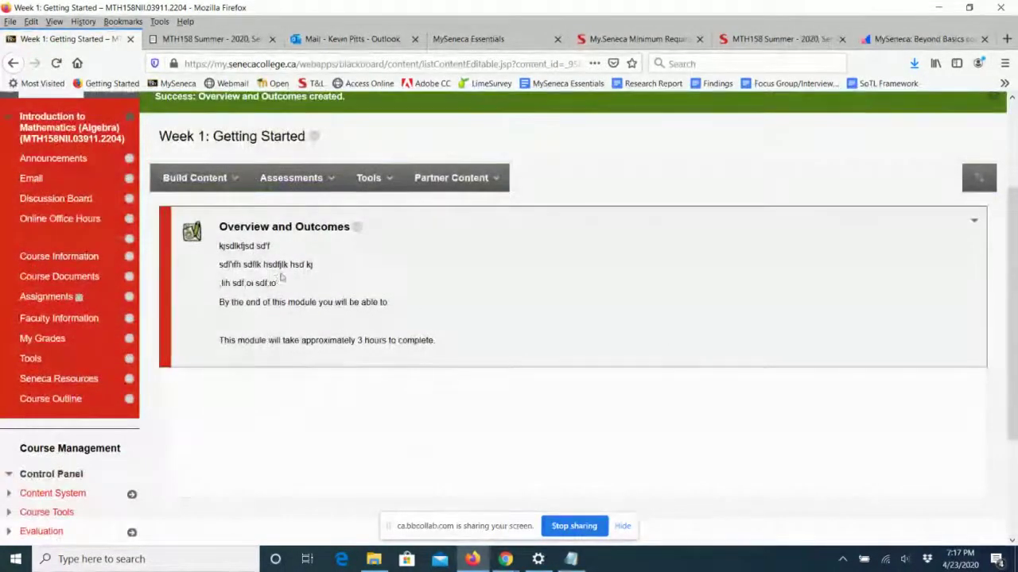
click(191, 177)
click(182, 232)
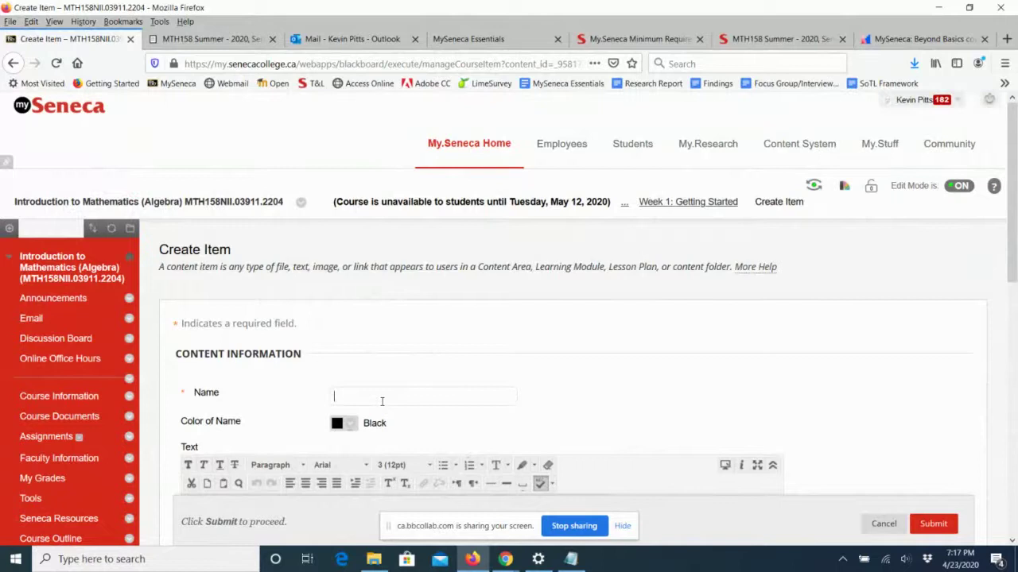
text(HOw the couir)
key(BackSpace)
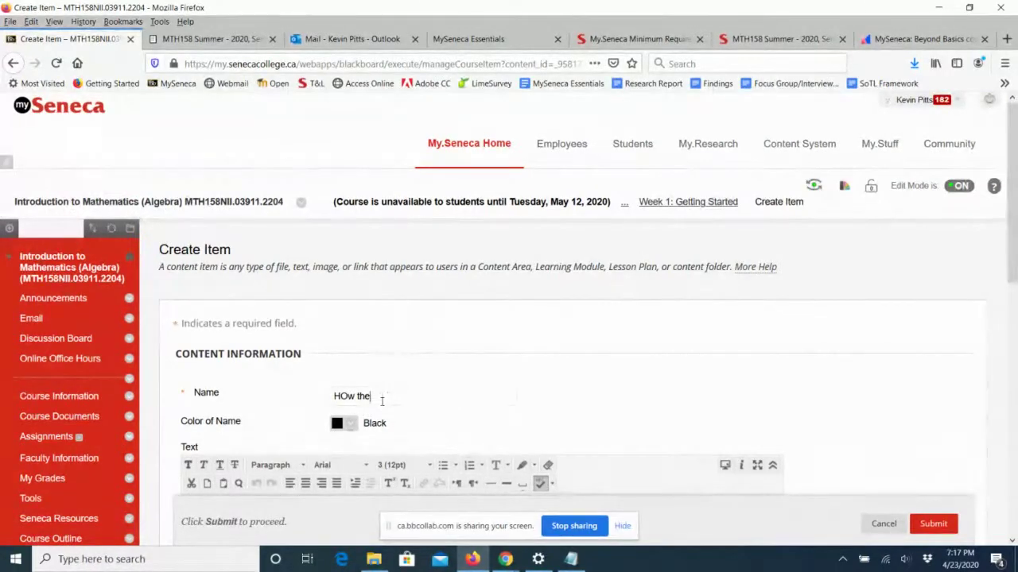
key(BackSpace)
key(BackSpace)
key(BackSpace)
key(BackSpace)
key(BackSpace)
key(BackSpace)
key(BackSpace)
text(Re)
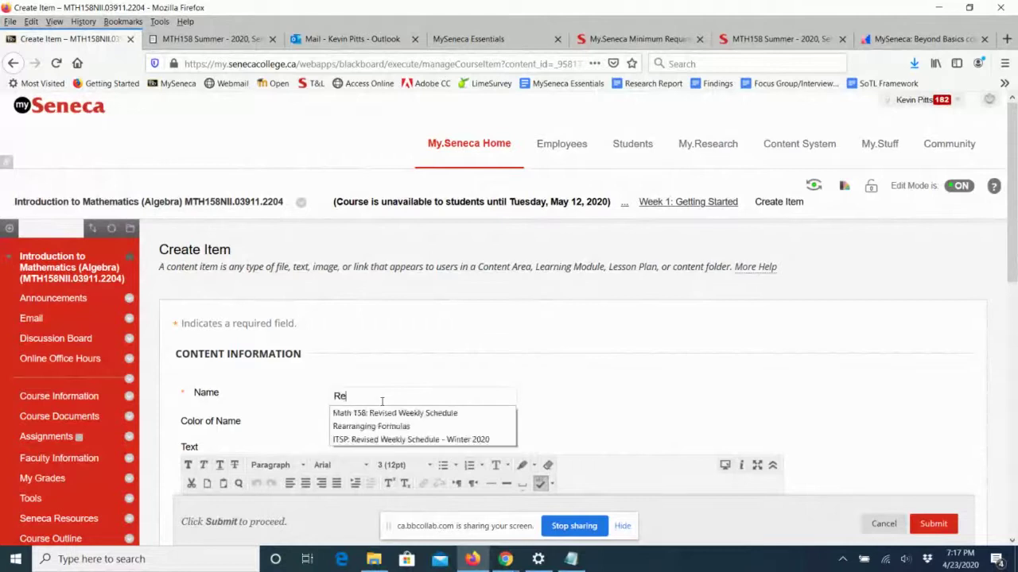
text(ad: H)
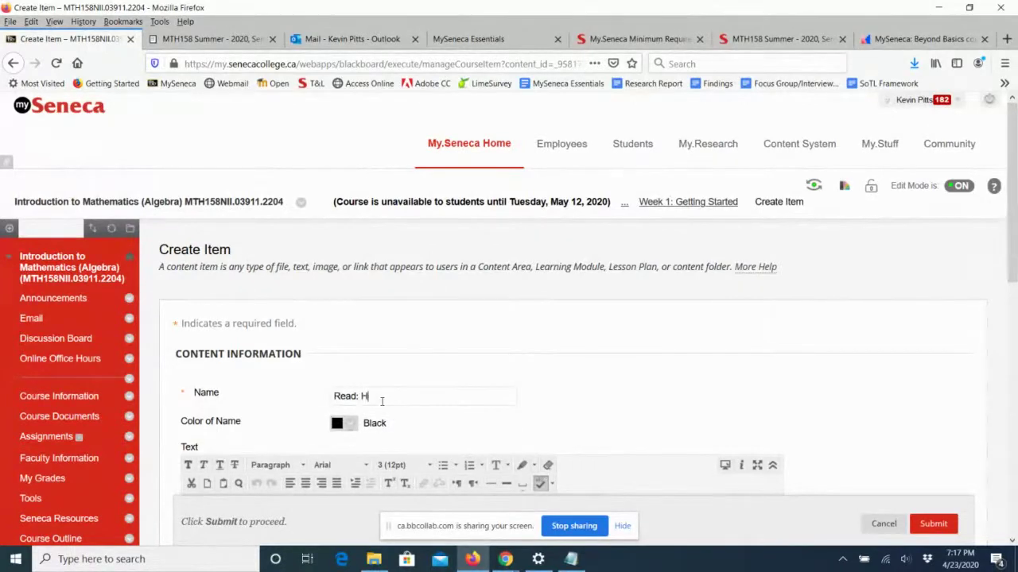
text(ow the course works?)
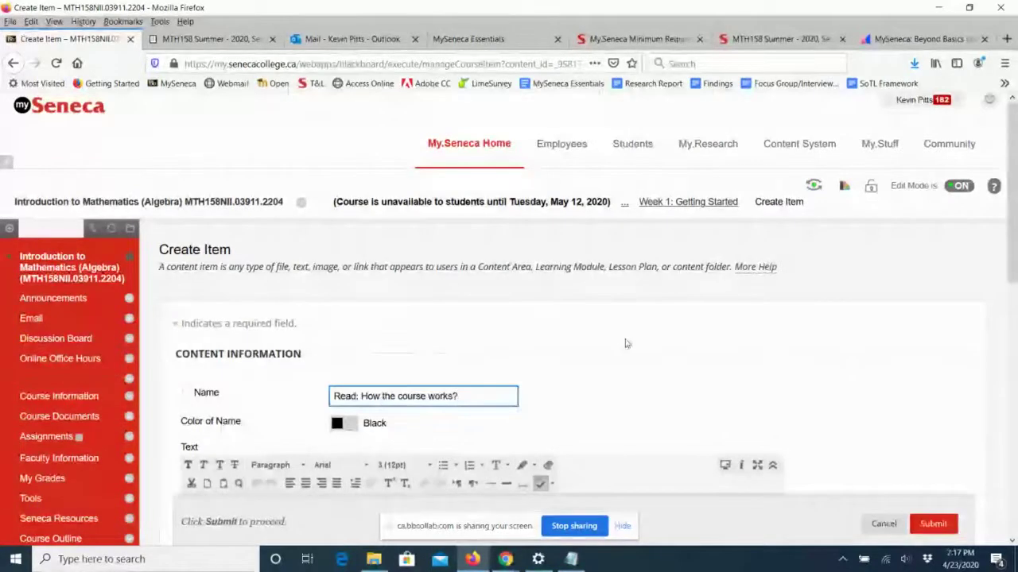
scroll(625, 344, down, 1)
scroll(625, 343, down, 3)
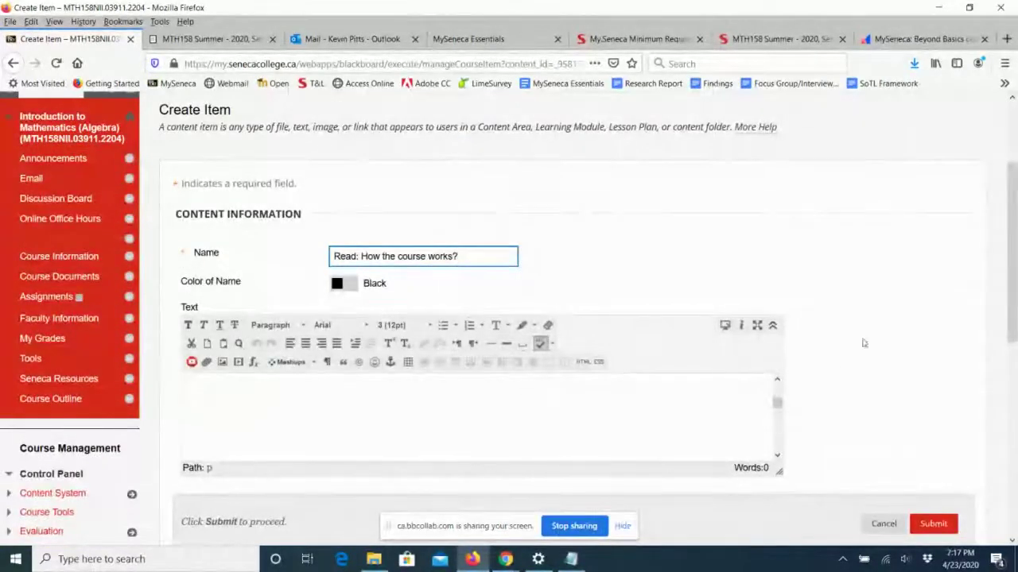
scroll(373, 361, down, 7)
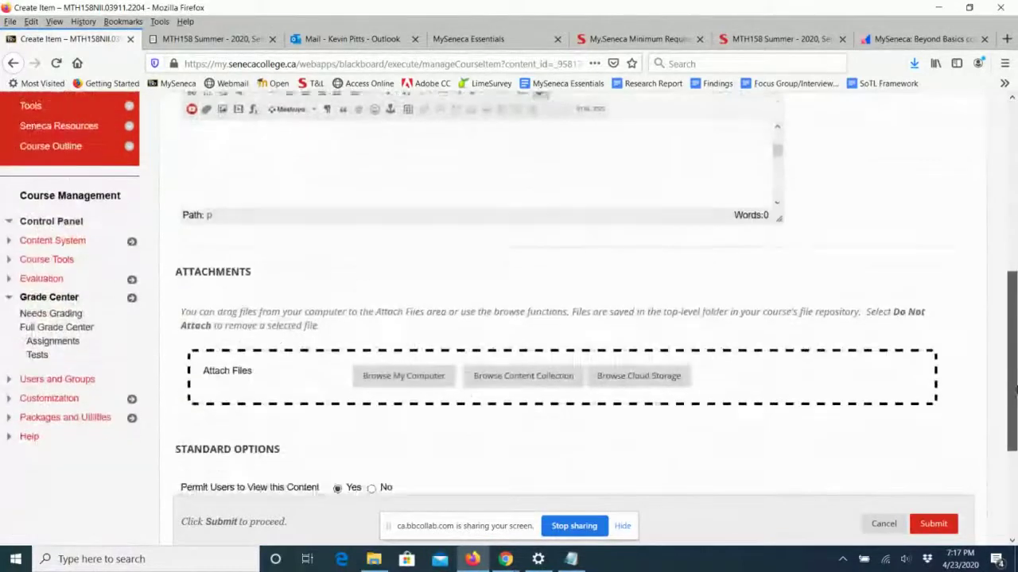
Attach MTH158-How-the-Course-Works.docx from the computer and submit the item.
click(372, 361)
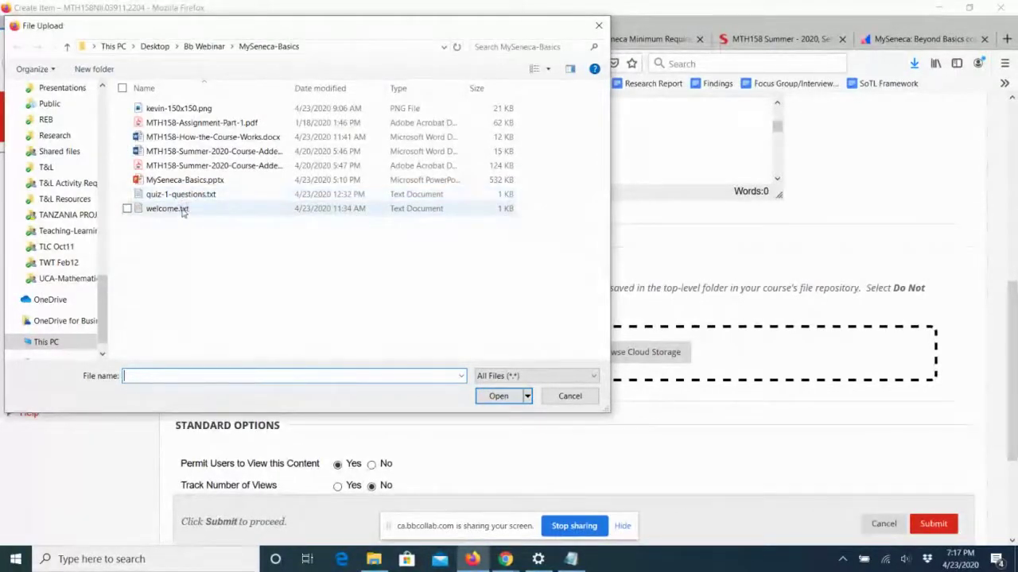
click(209, 137)
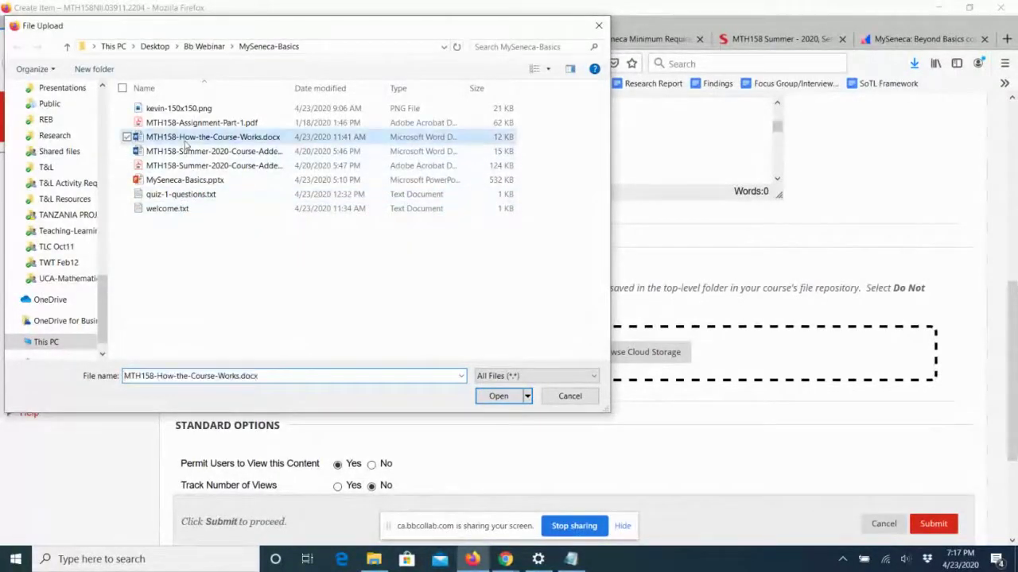
click(499, 396)
scroll(698, 322, down, 5)
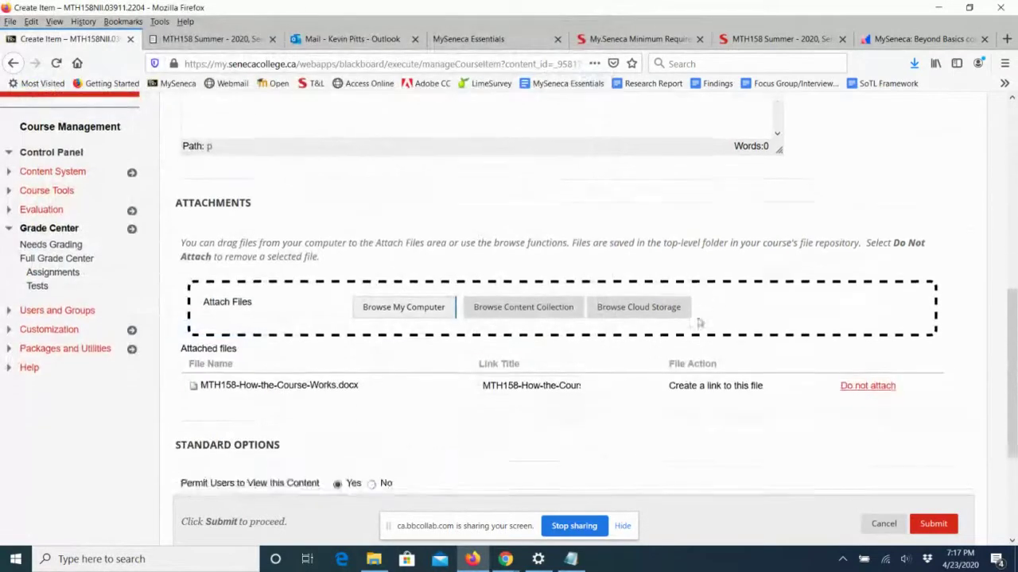
click(932, 488)
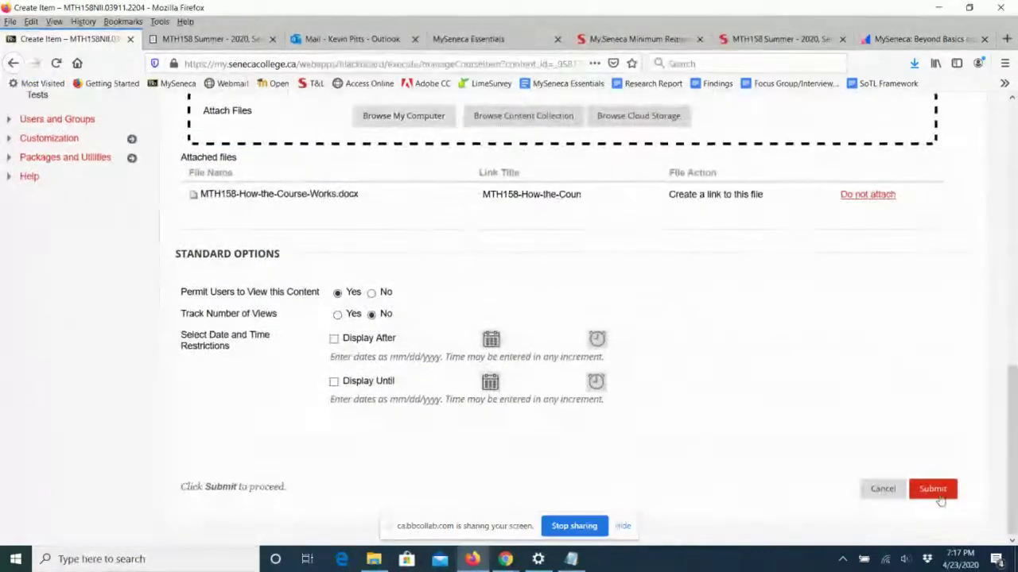
scroll(598, 361, down, 3)
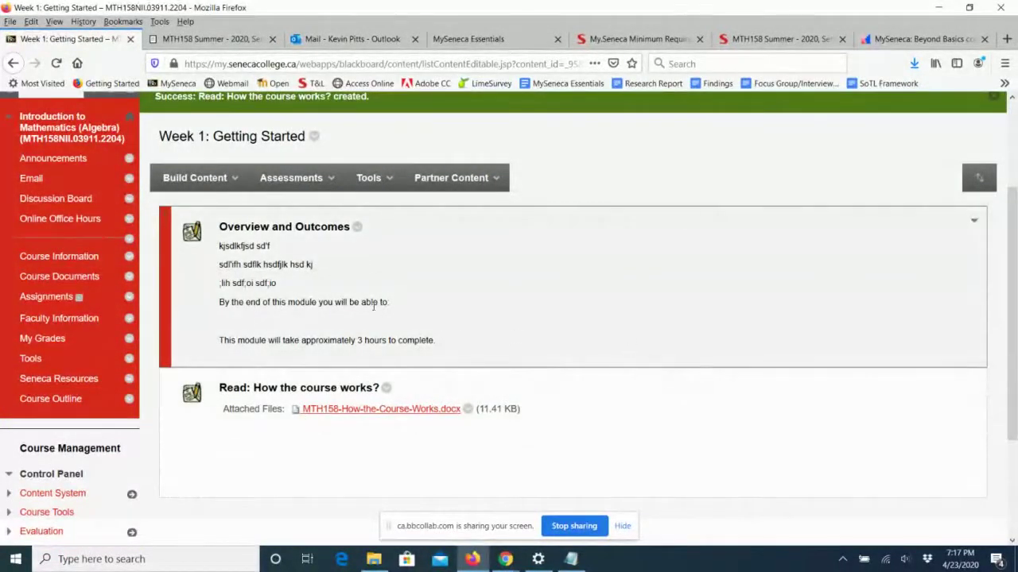
Create a new Web Link named 'Watch: Welcome message from me'.
click(190, 178)
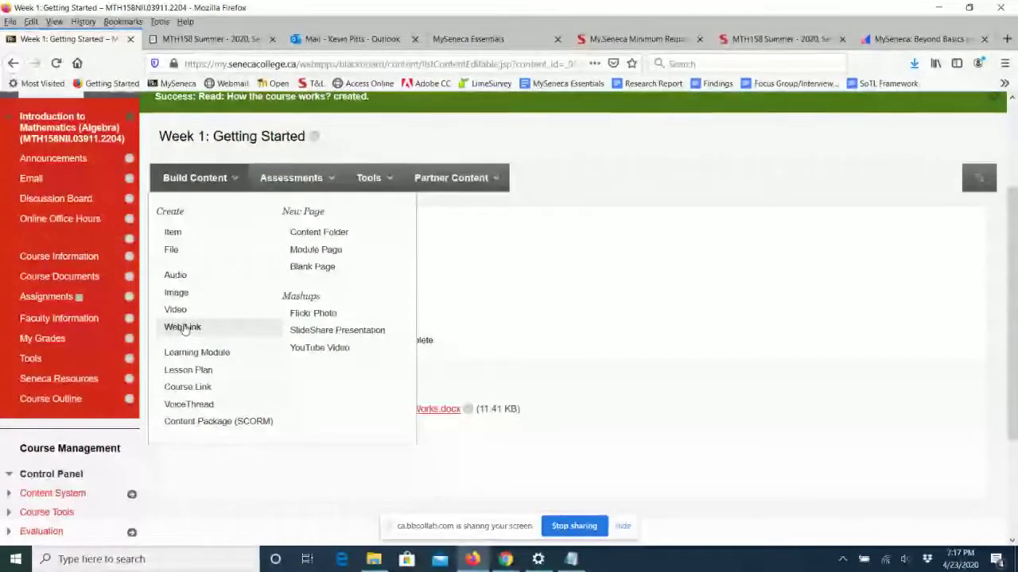
click(183, 328)
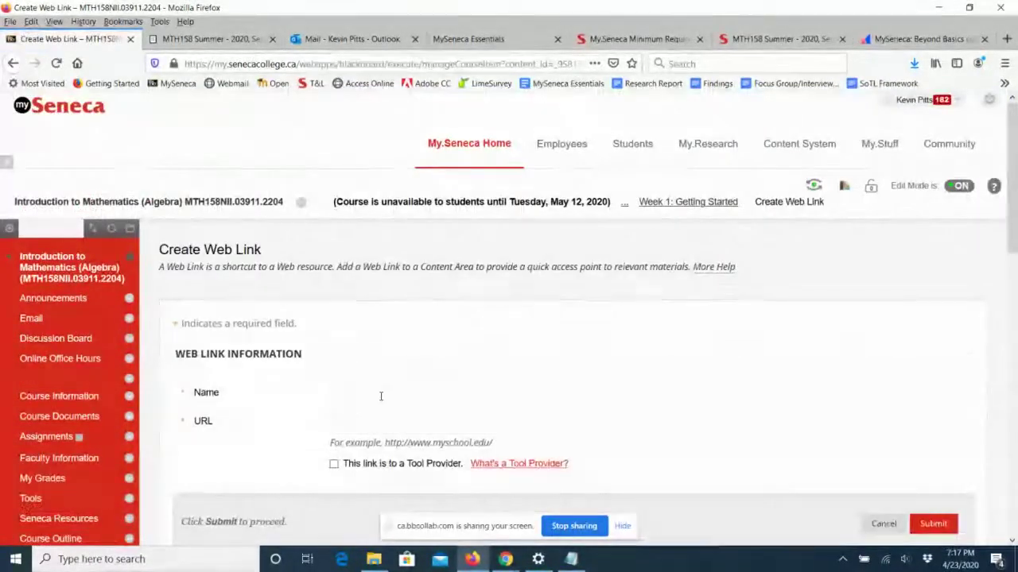
click(381, 396)
text(Watc)
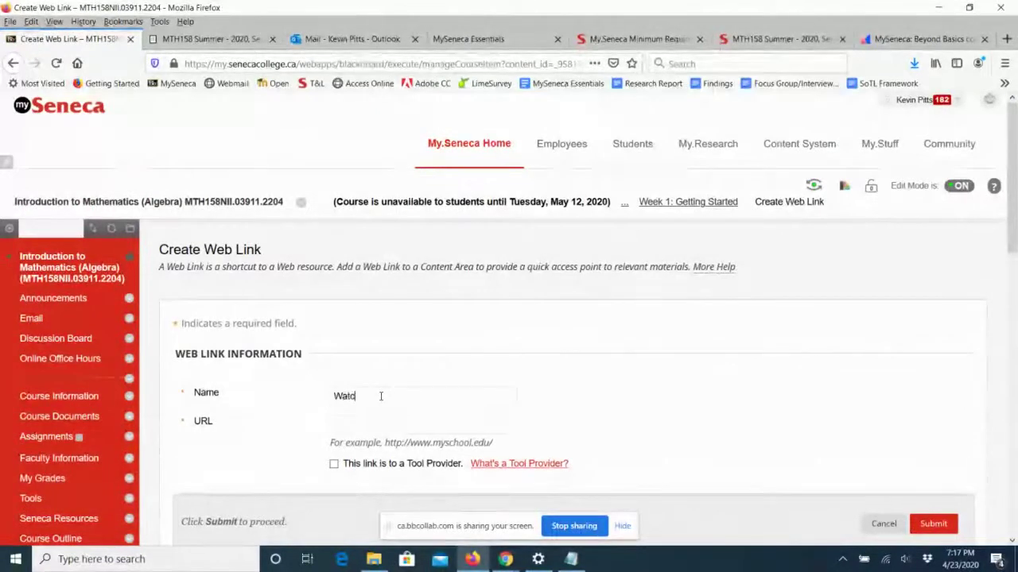
text(h: )
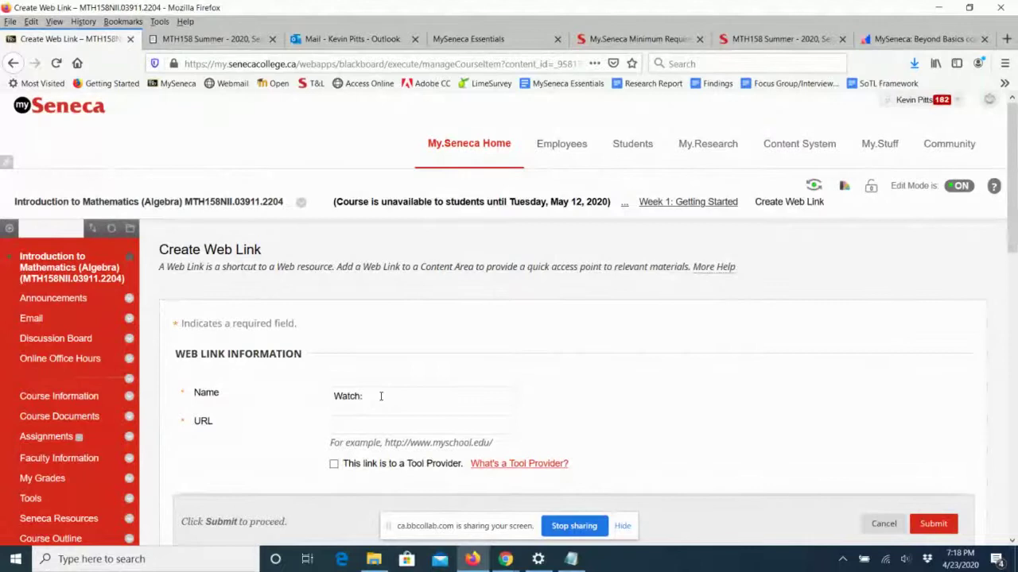
text(Place Value)
key(BackSpace)
key(BackSpace)
key(BackSpace)
key(BackSpace)
text(Welcome Messag)
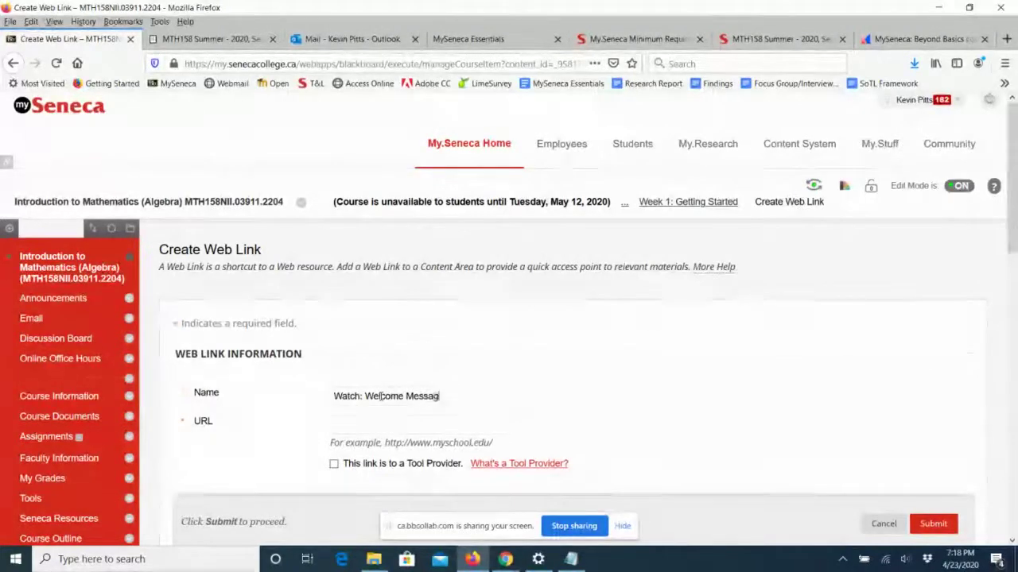
text(e from me)
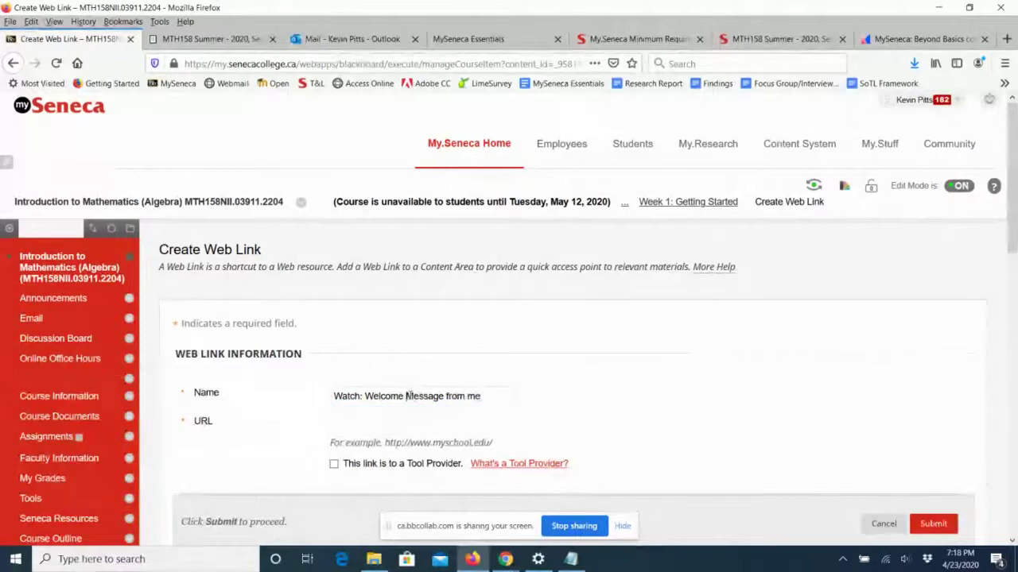
drag(406, 396, 414, 396)
text(m)
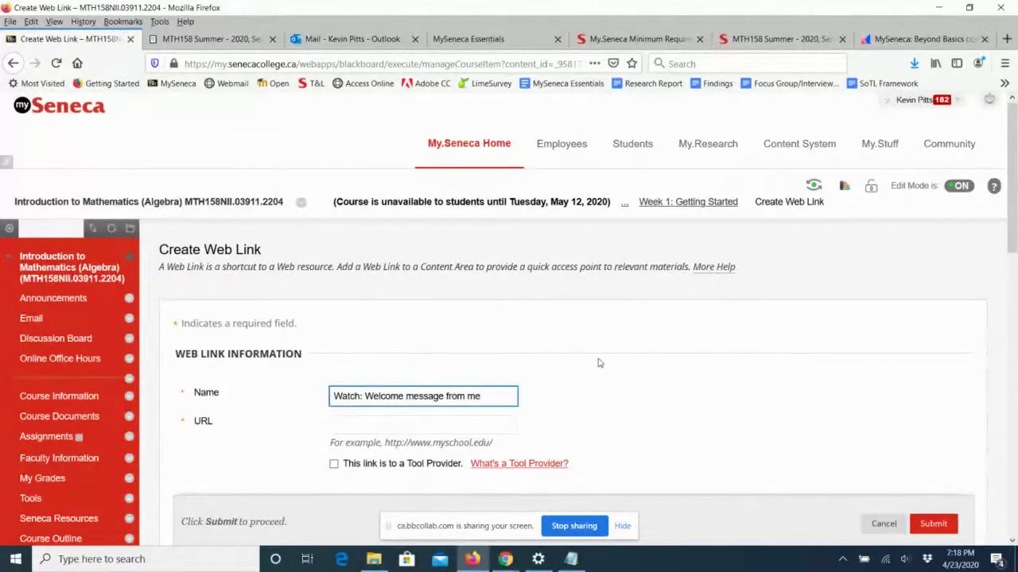
scroll(599, 364, down, 2)
click(363, 352)
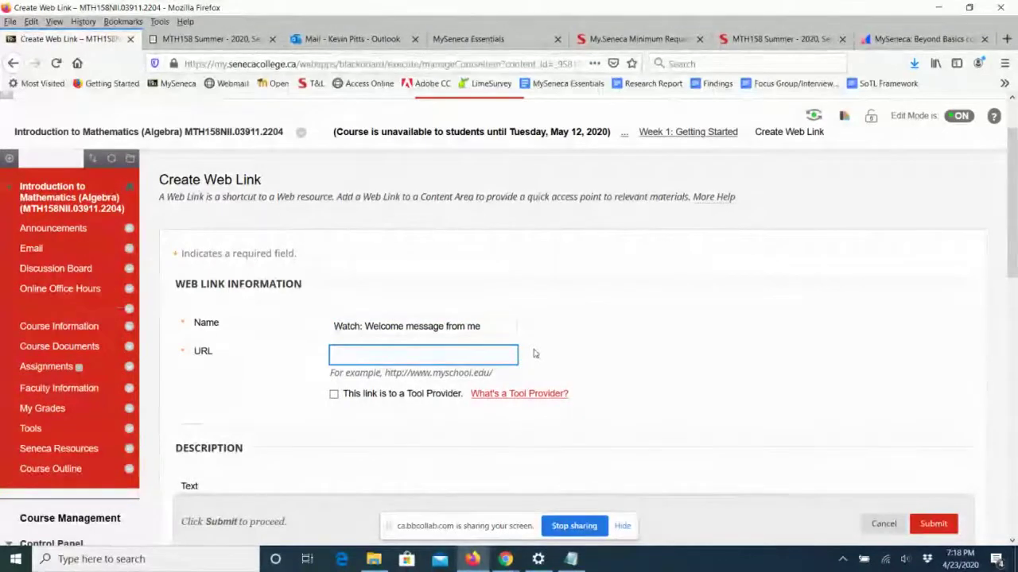
text(http:)
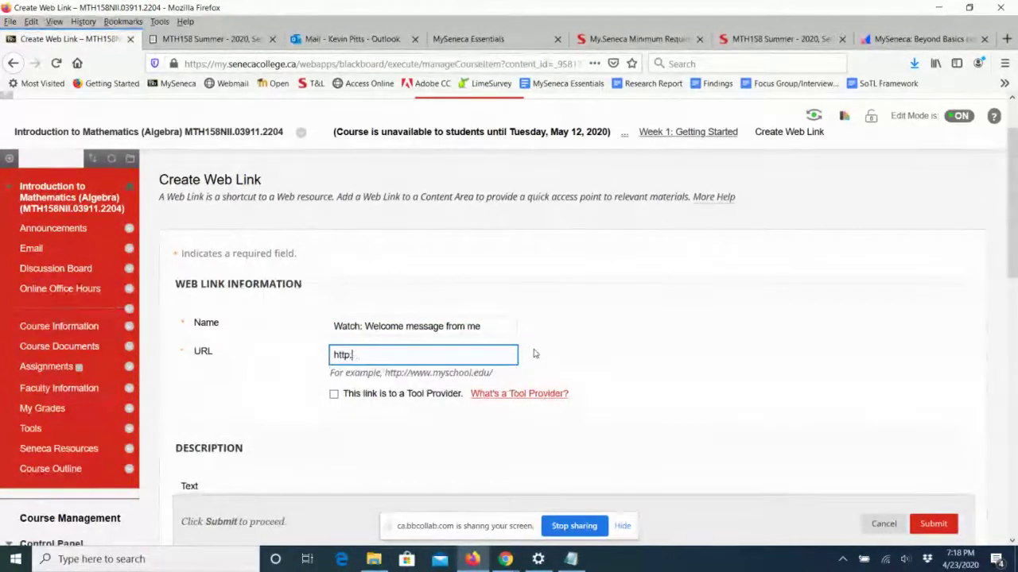
text(//senecacollege.ca)
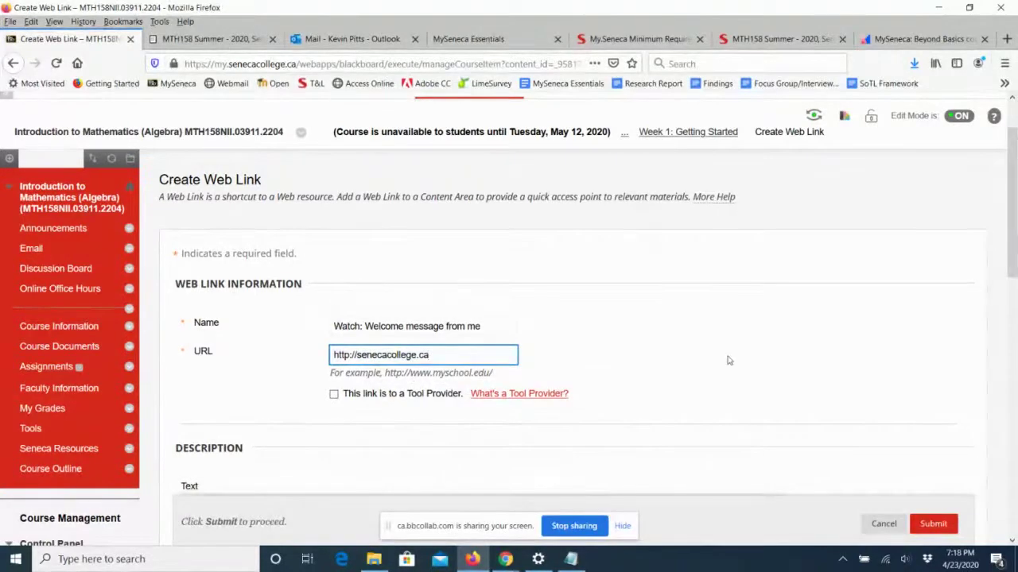
scroll(728, 360, down, 3)
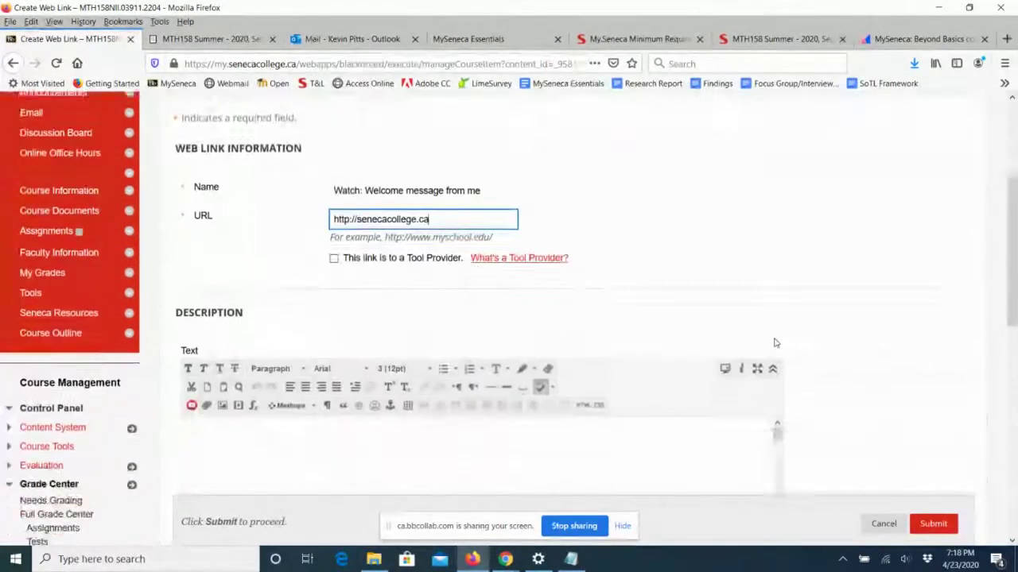
scroll(776, 342, down, 10)
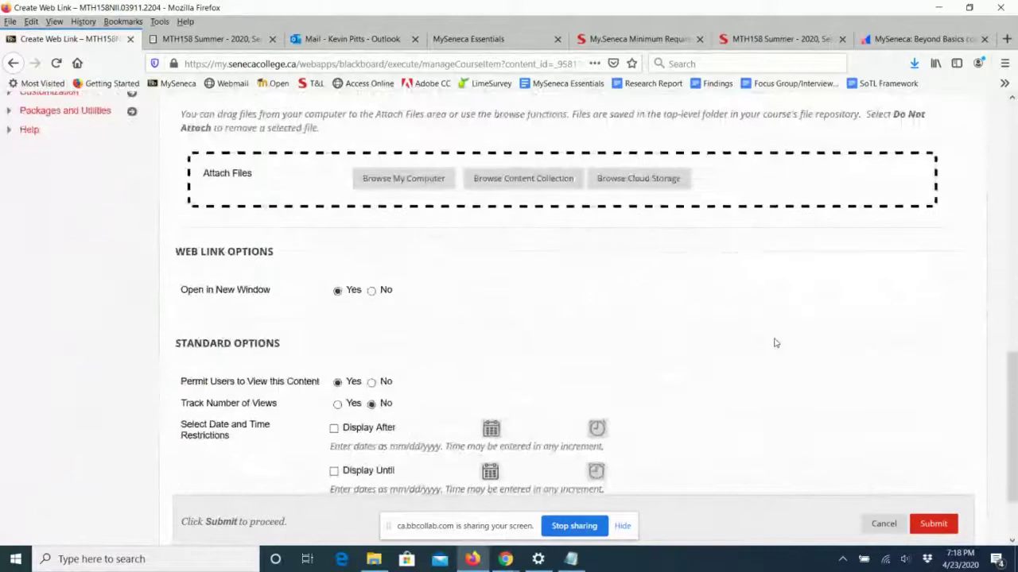
scroll(776, 343, down, 2)
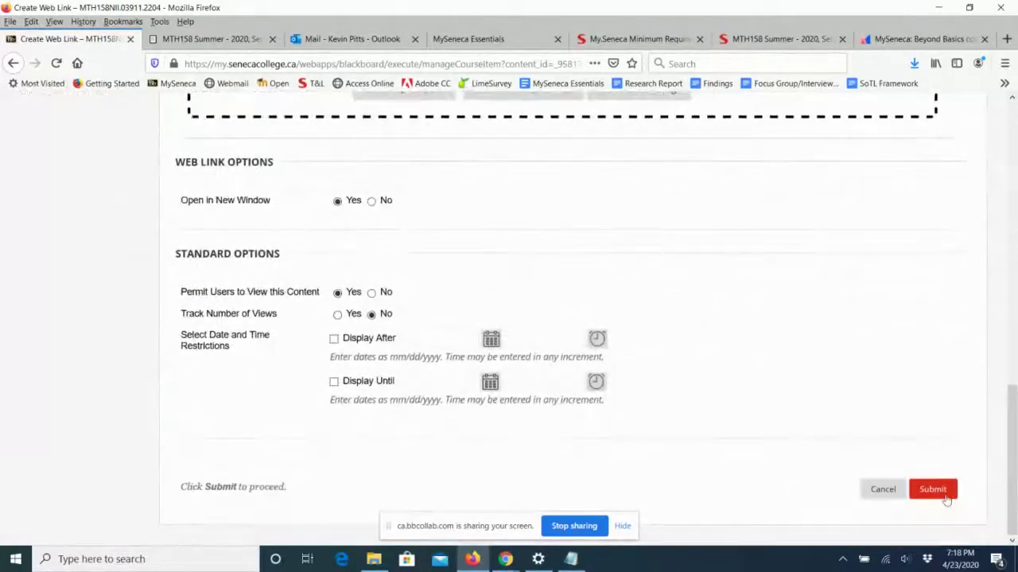
click(945, 492)
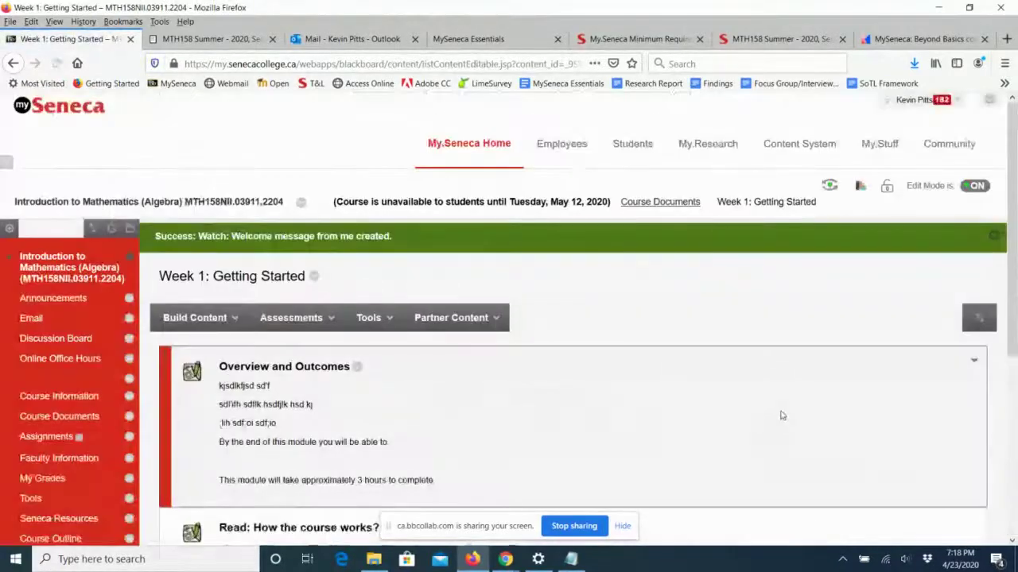
Back out of a File upload, then start a new item named 'Summary Checklist'.
scroll(780, 415, down, 3)
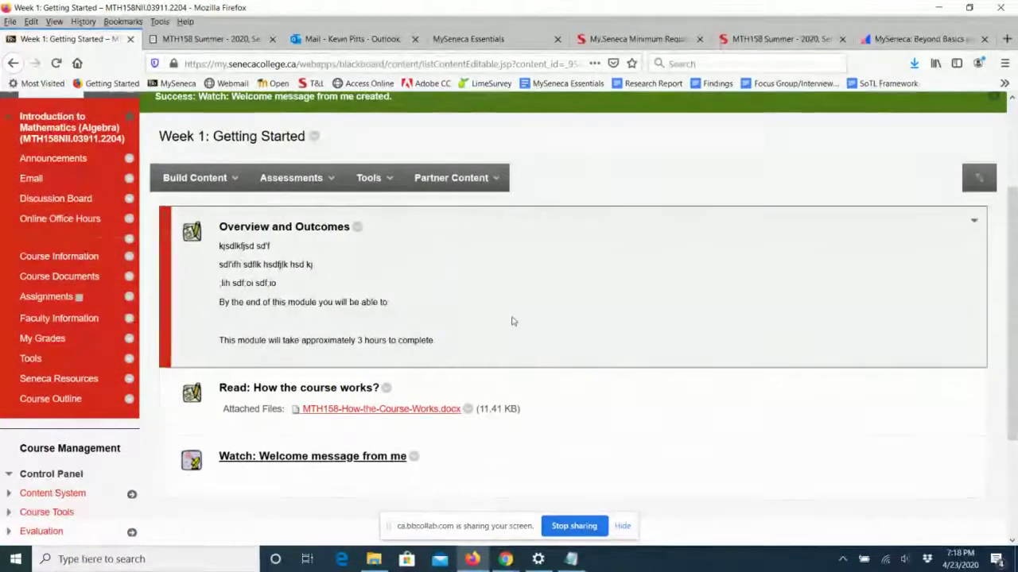
scroll(514, 321, down, 3)
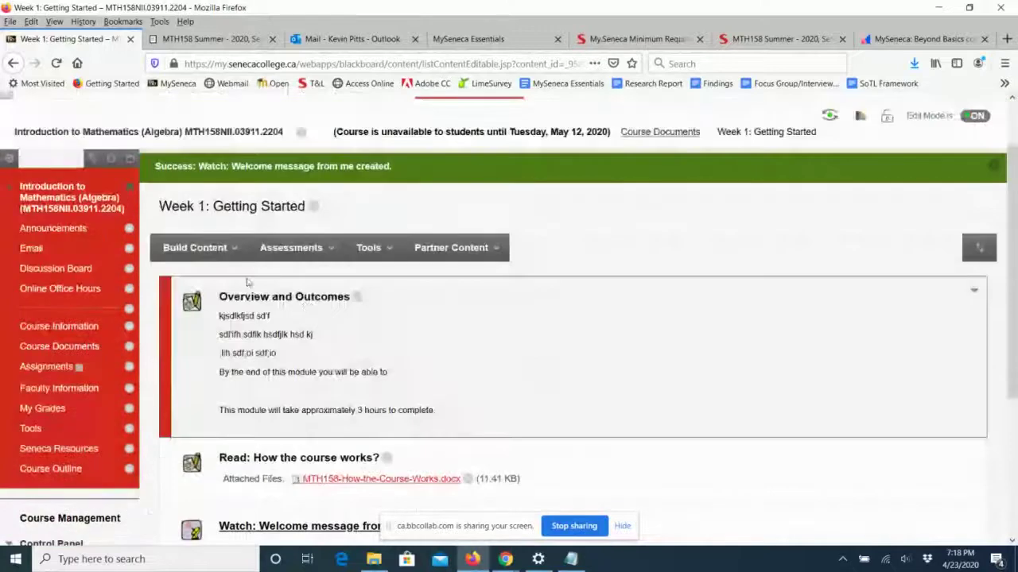
click(175, 247)
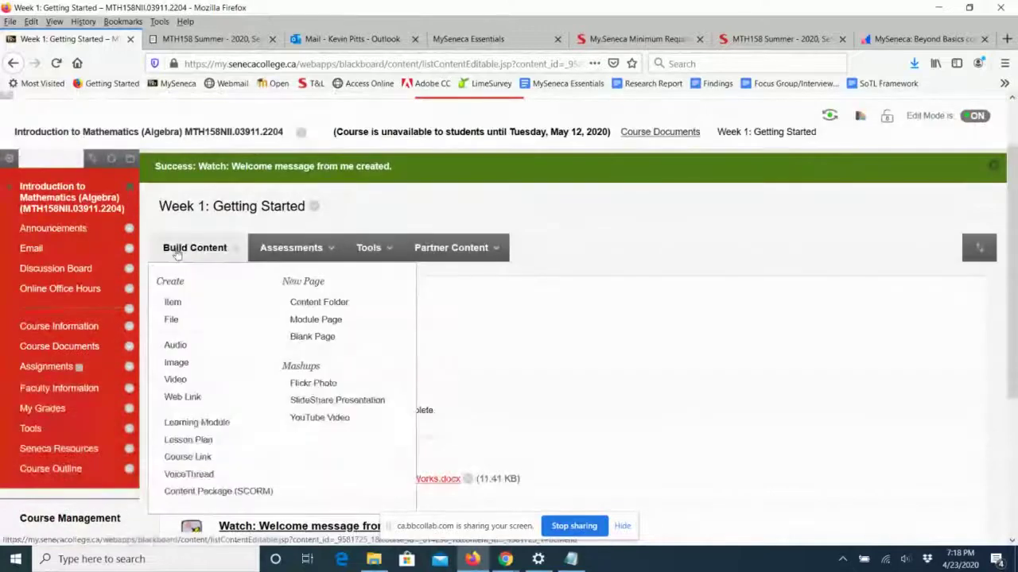
click(175, 320)
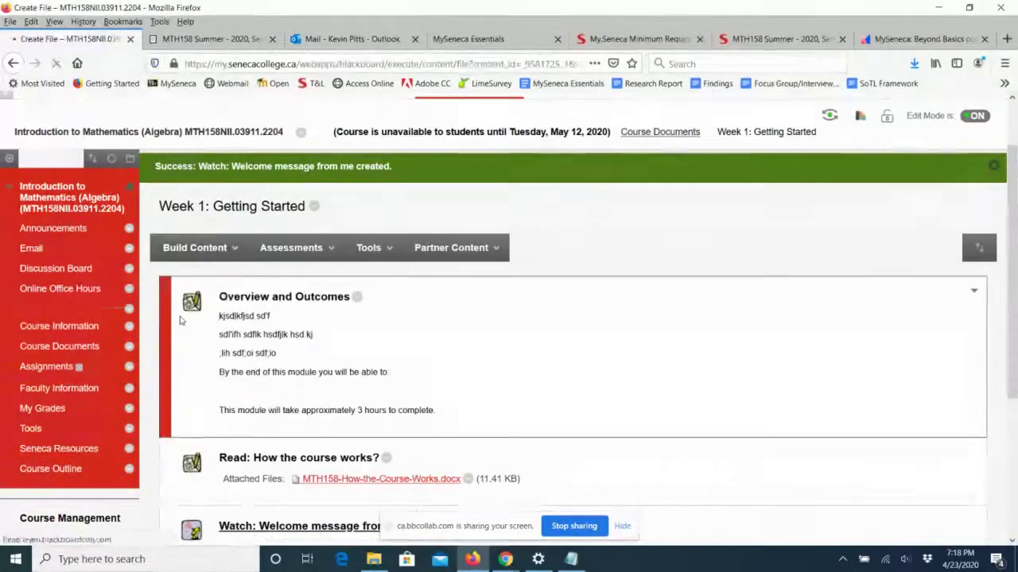
click(881, 526)
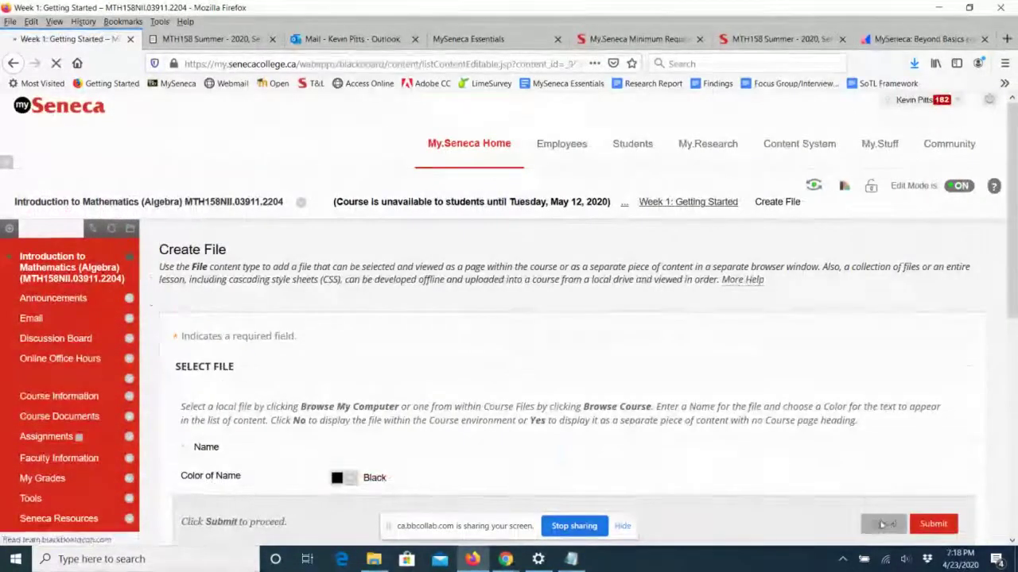
click(200, 298)
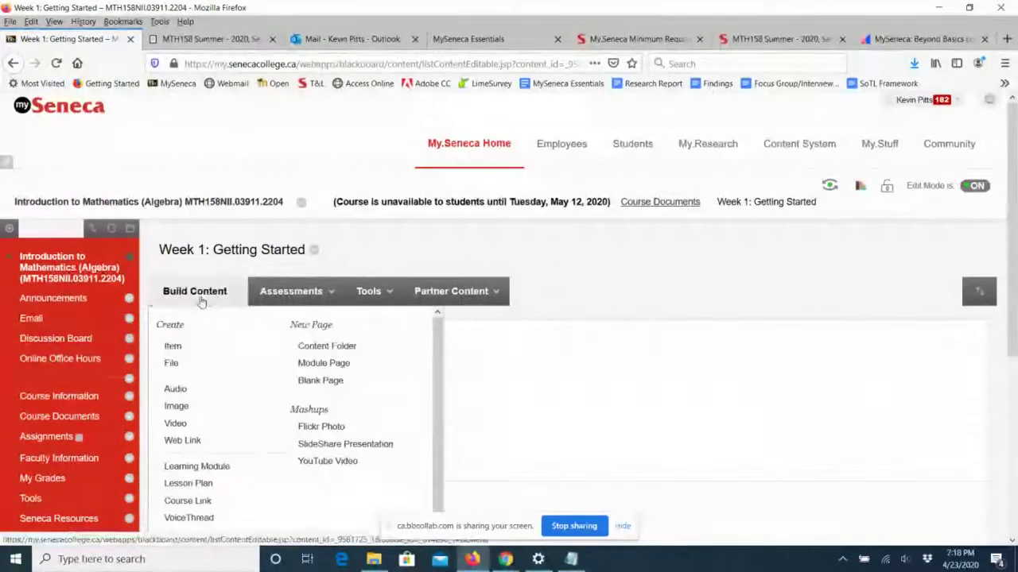
click(190, 351)
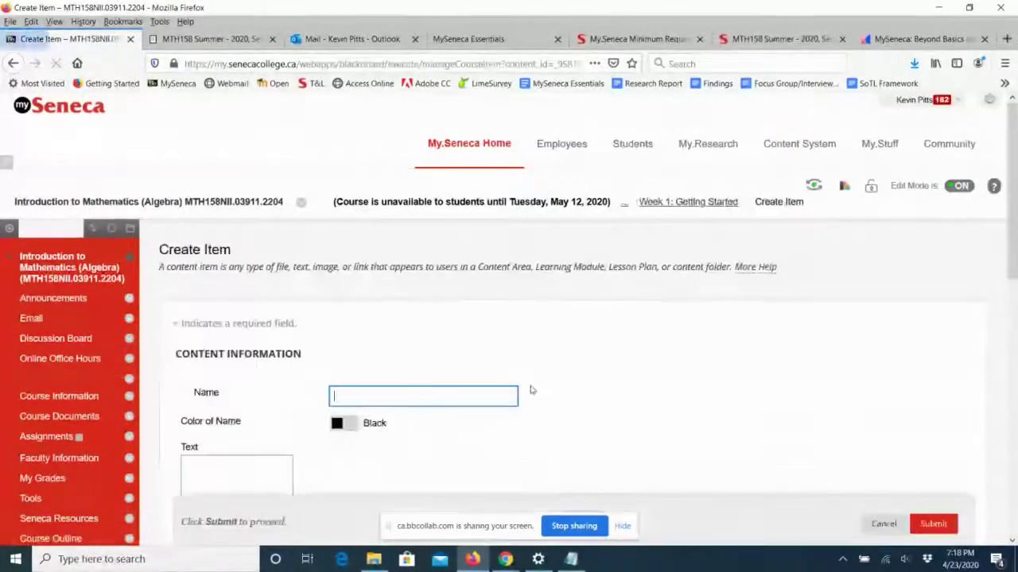
text(S)
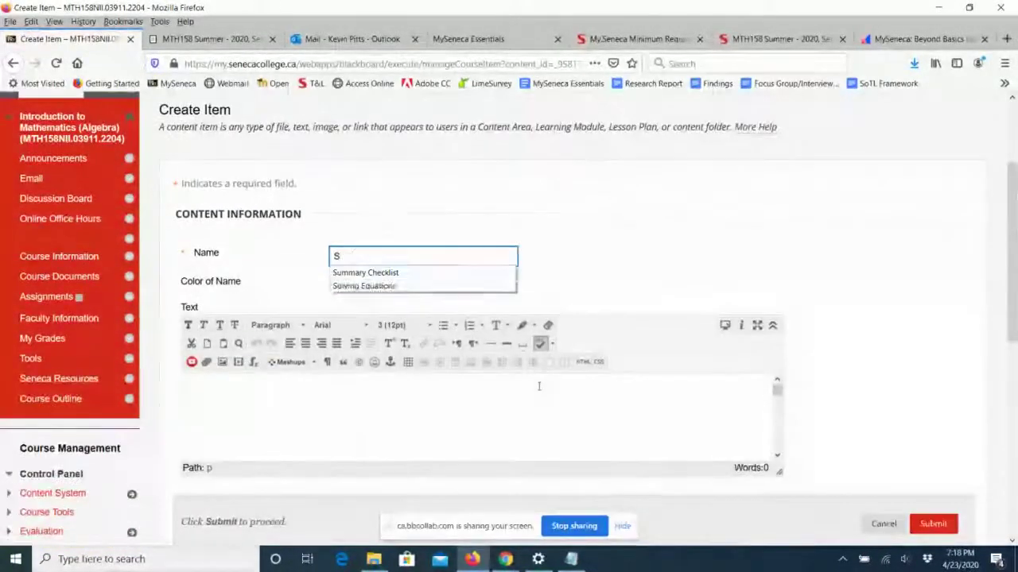
text(ummary Ch)
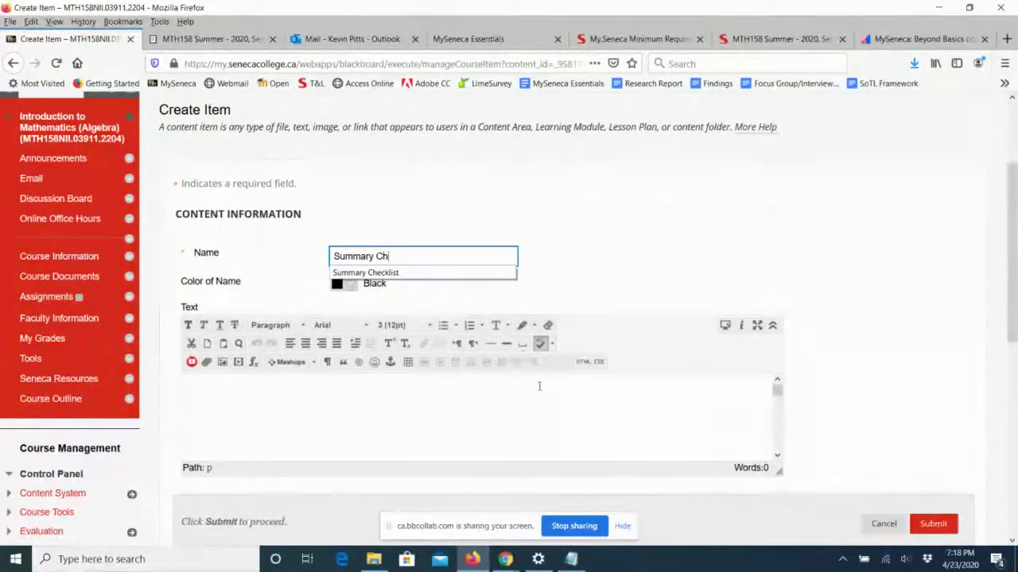
text(ecklist)
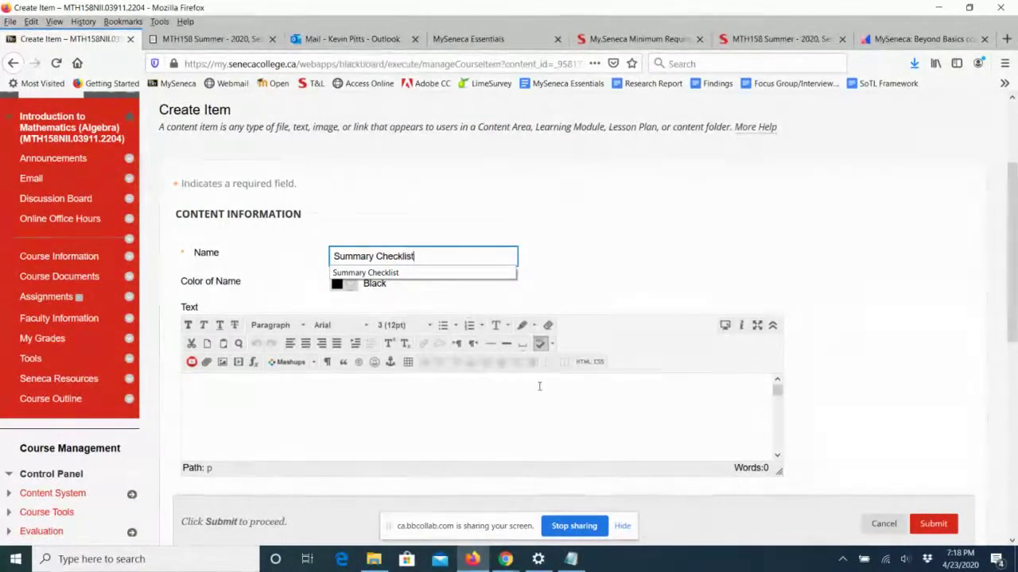
click(427, 274)
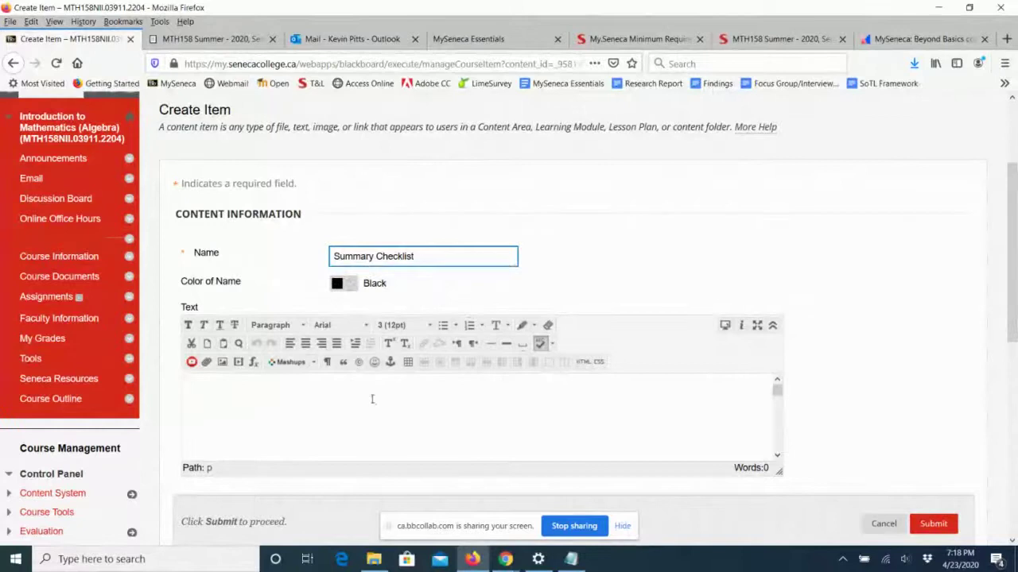
Type 'Have you...' and begin a numbered list with the Overview and How-the-course-works items.
click(324, 402)
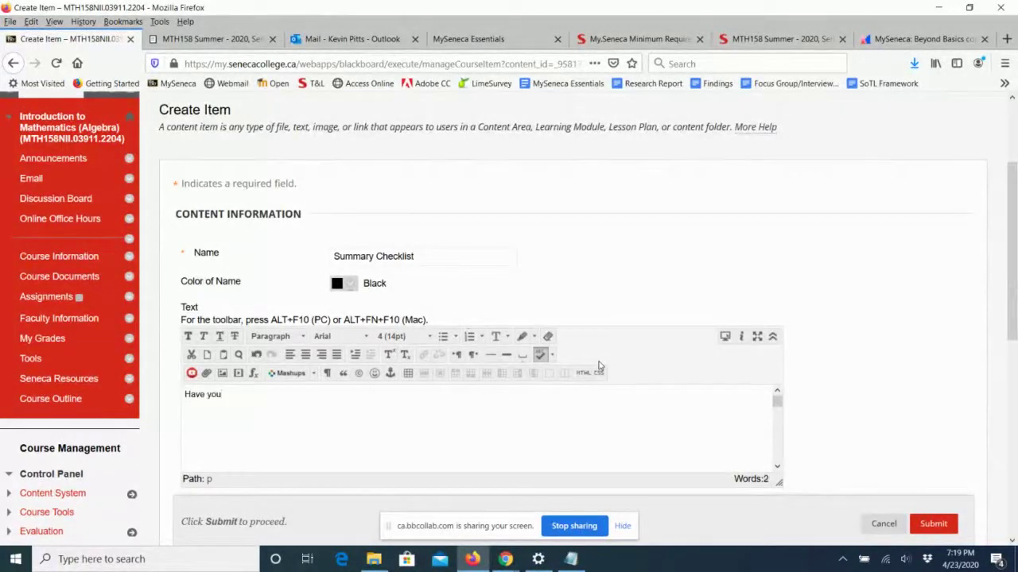
text(...)
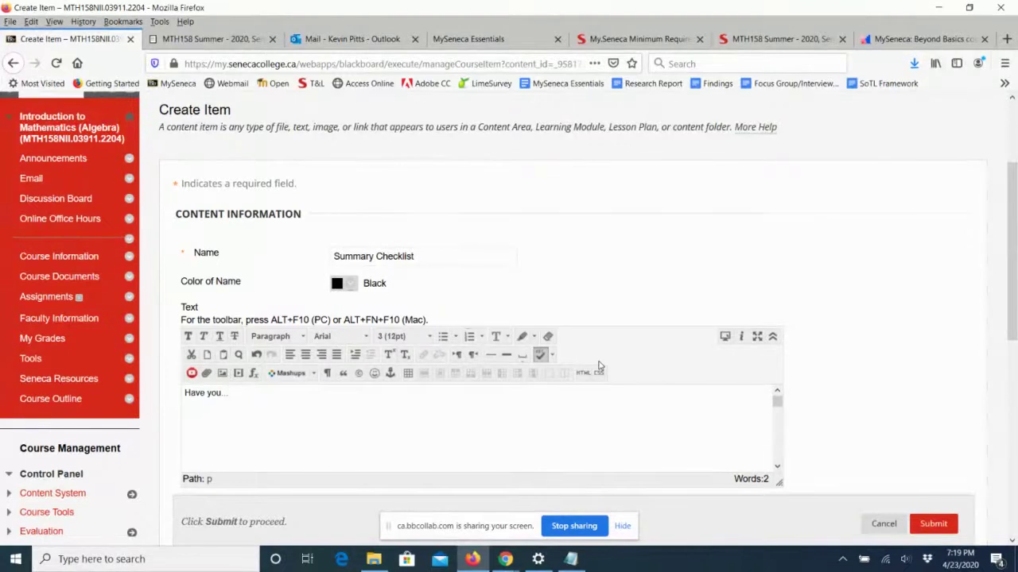
key(Return)
text(1)
click(469, 337)
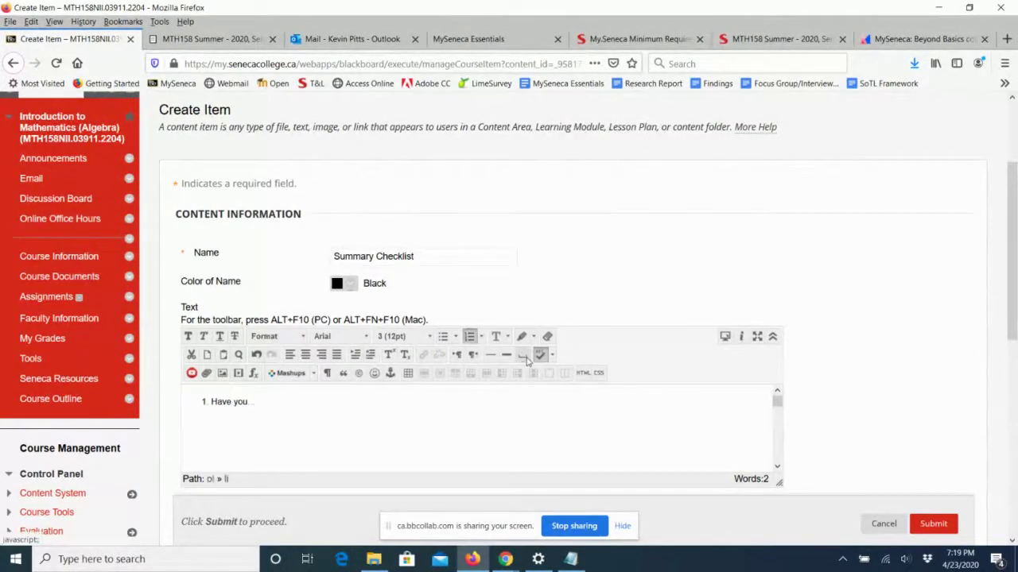
click(469, 337)
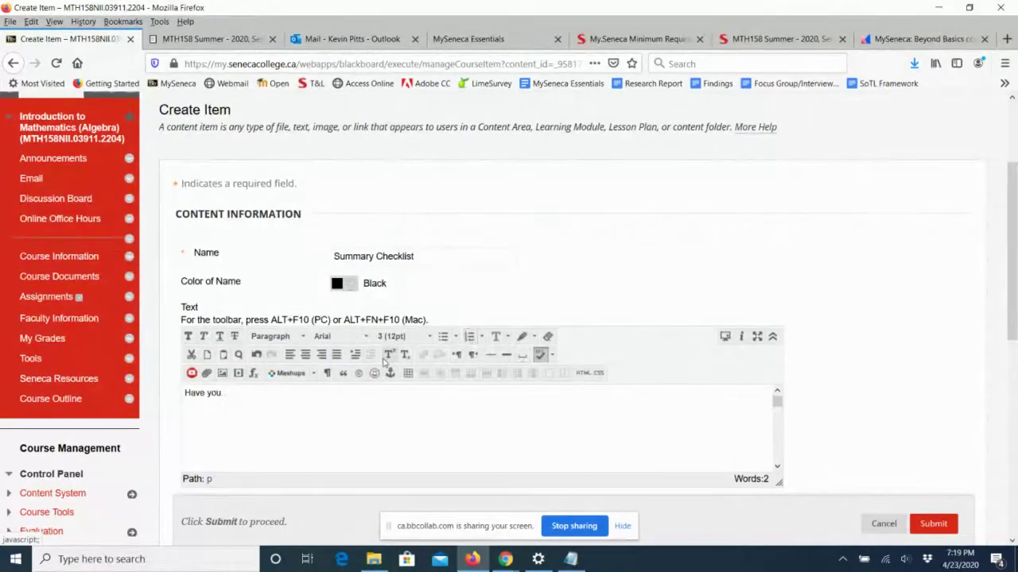
key(Return)
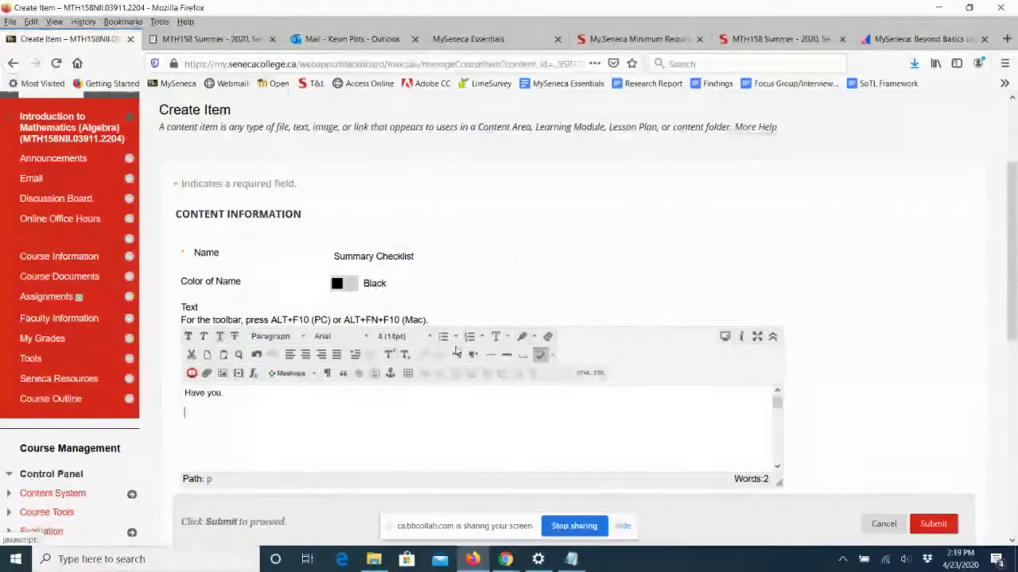
click(469, 336)
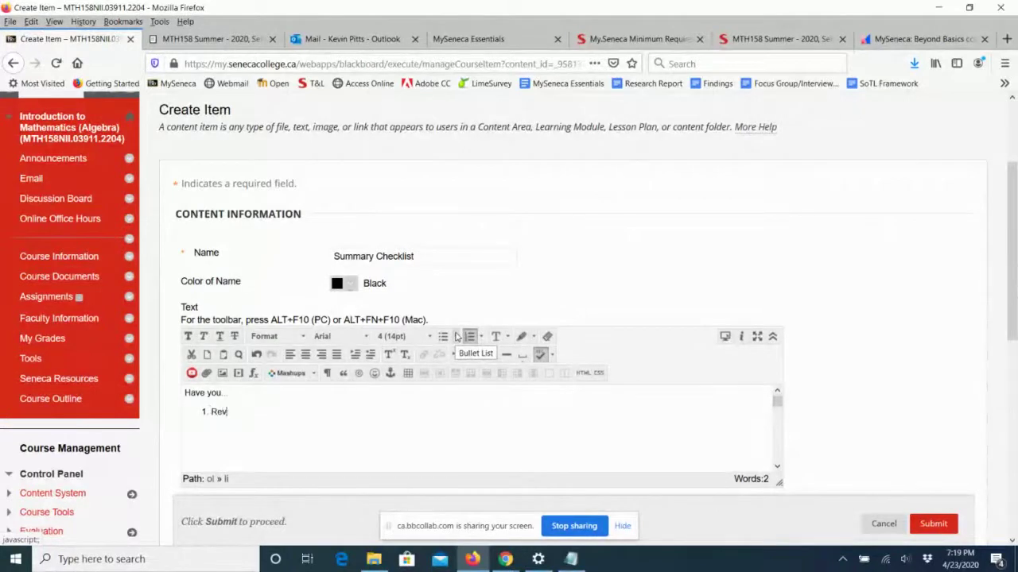
text(Reviewed the Overview a)
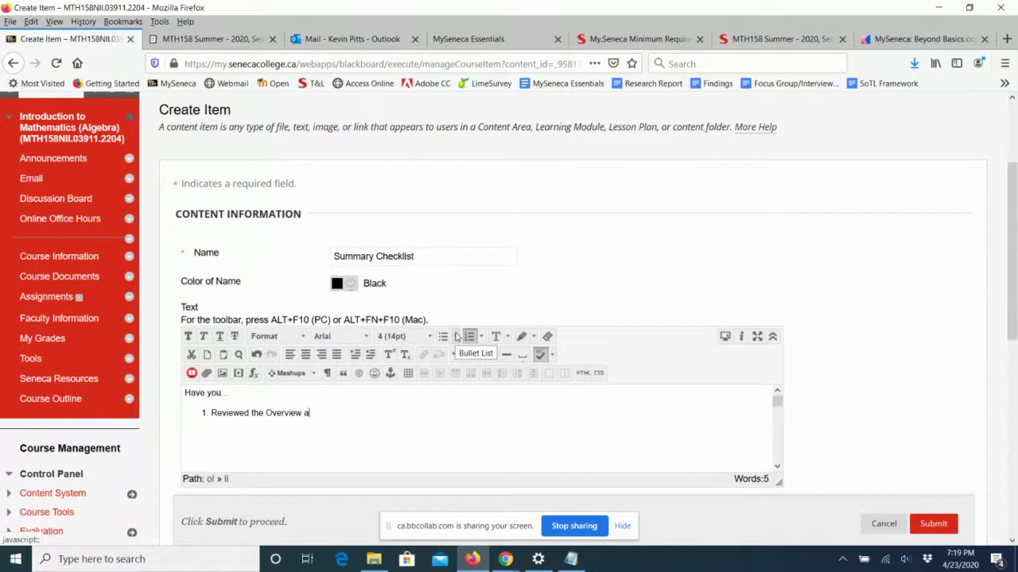
text(nd OUtcomes)
key(Return)
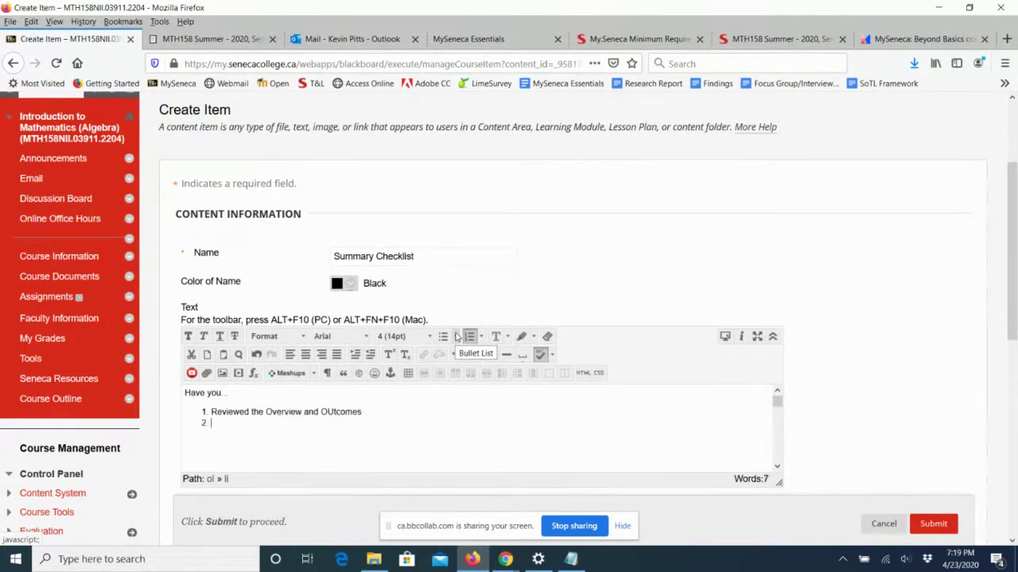
text(REad the How t)
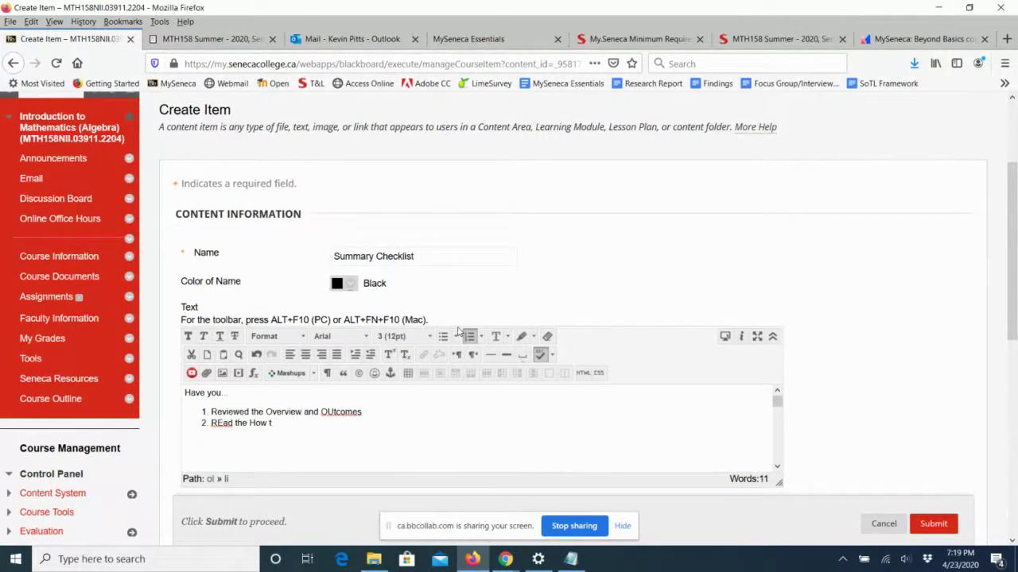
text(o he course wor)
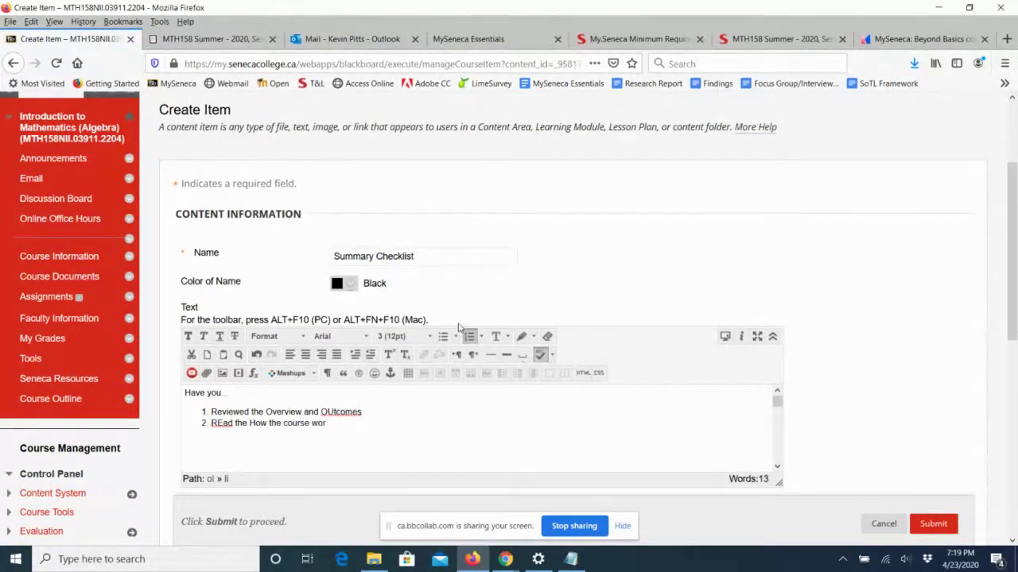
text(ks do)
Fix typos, add 'Watched the welcome message', then start the congratulations sentence.
click(331, 413)
key(BackSpace)
text(ument)
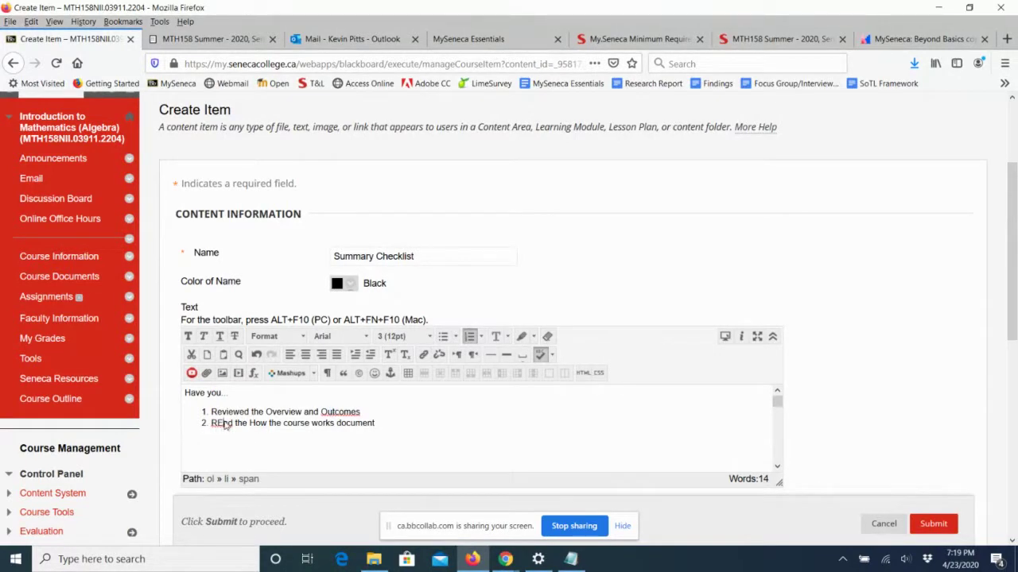
text(e)
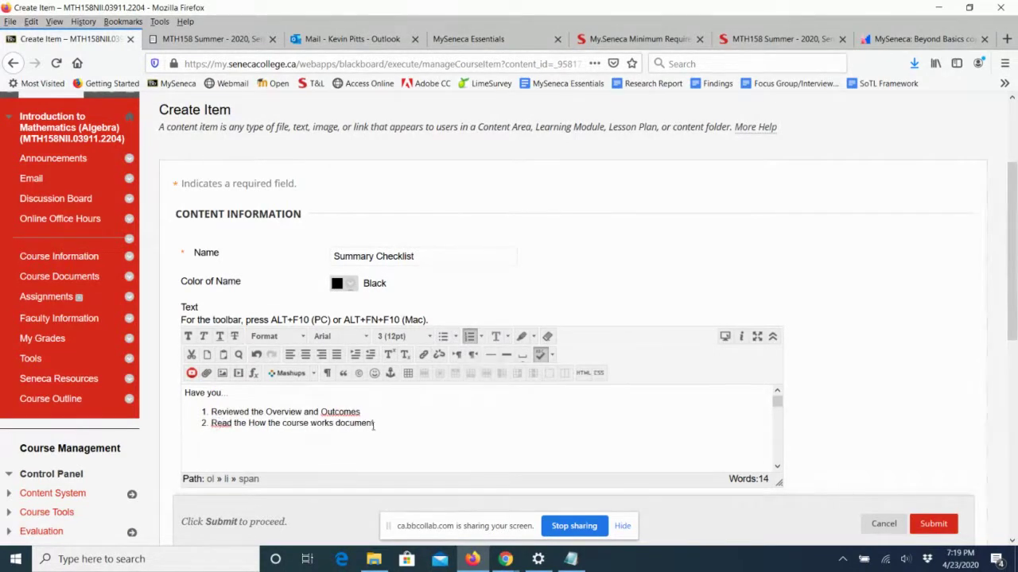
click(381, 423)
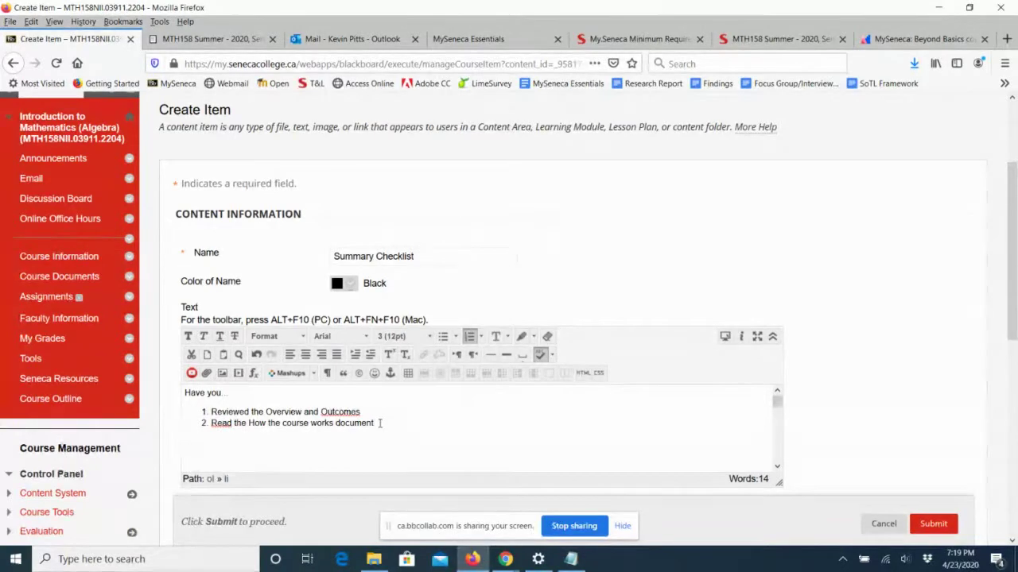
key(Return)
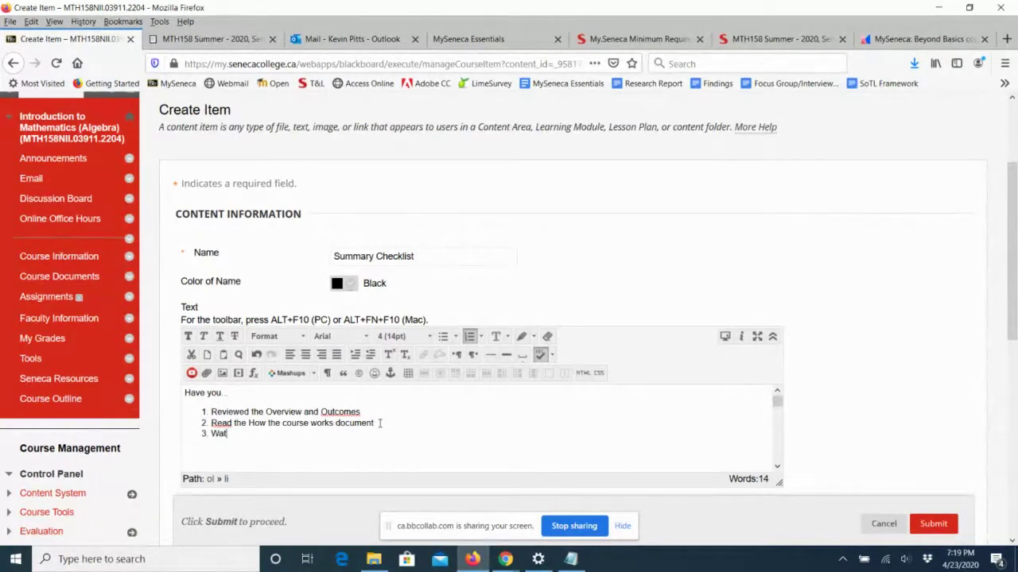
text(Watc)
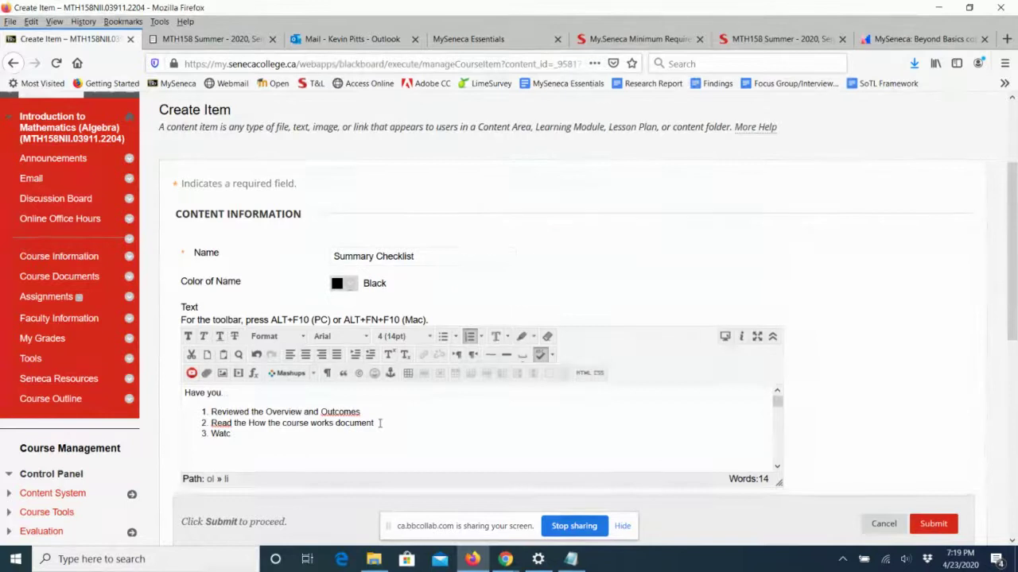
text(hed the)
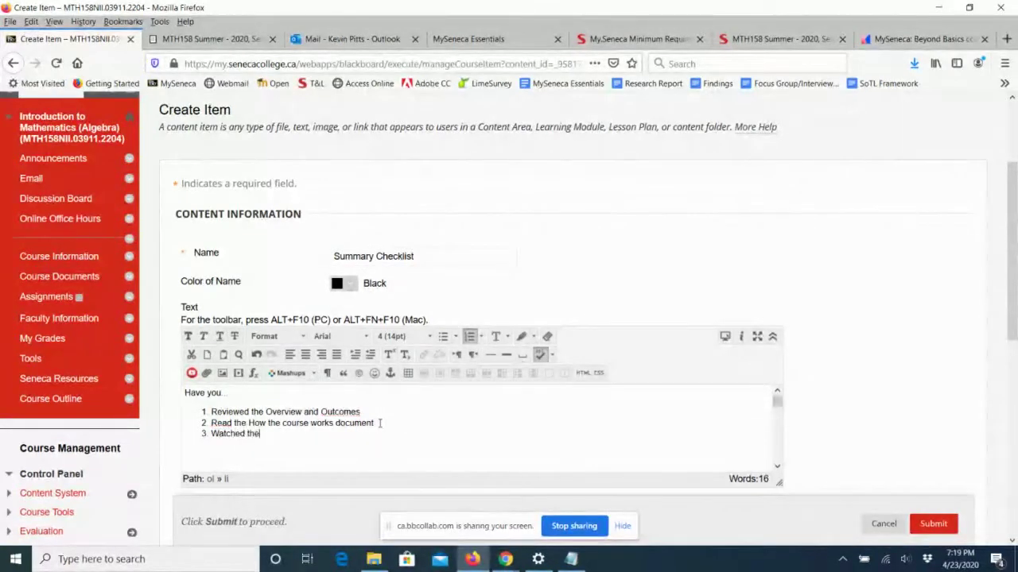
text( welcome message)
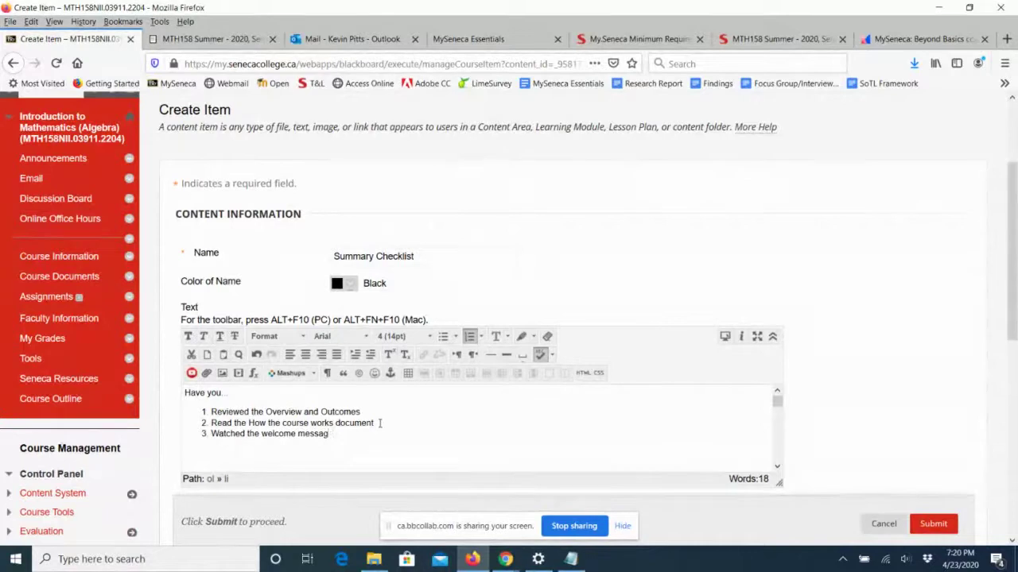
key(Return)
key(Return)
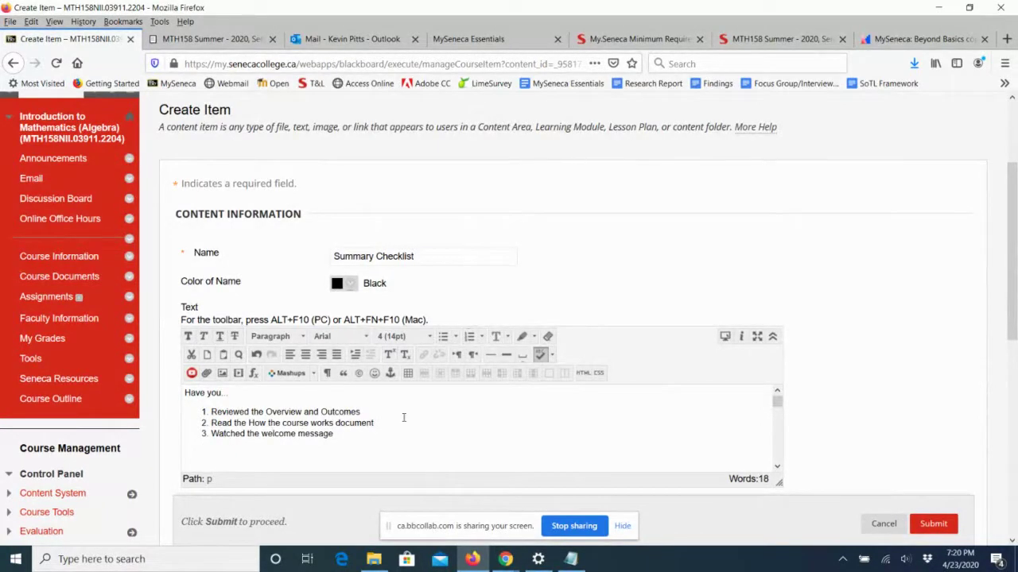
text(If you have, congratulations, )
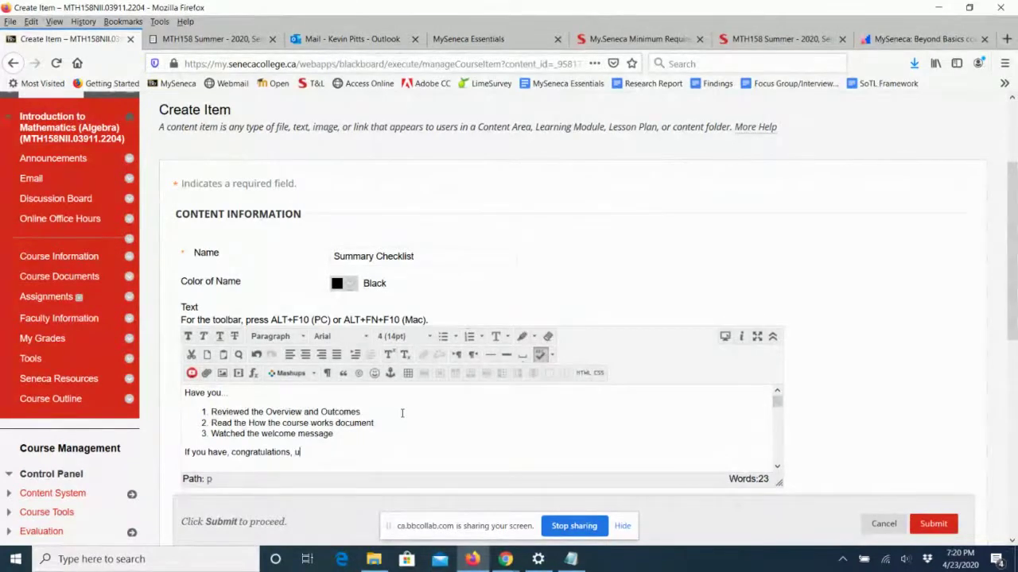
text(you've )
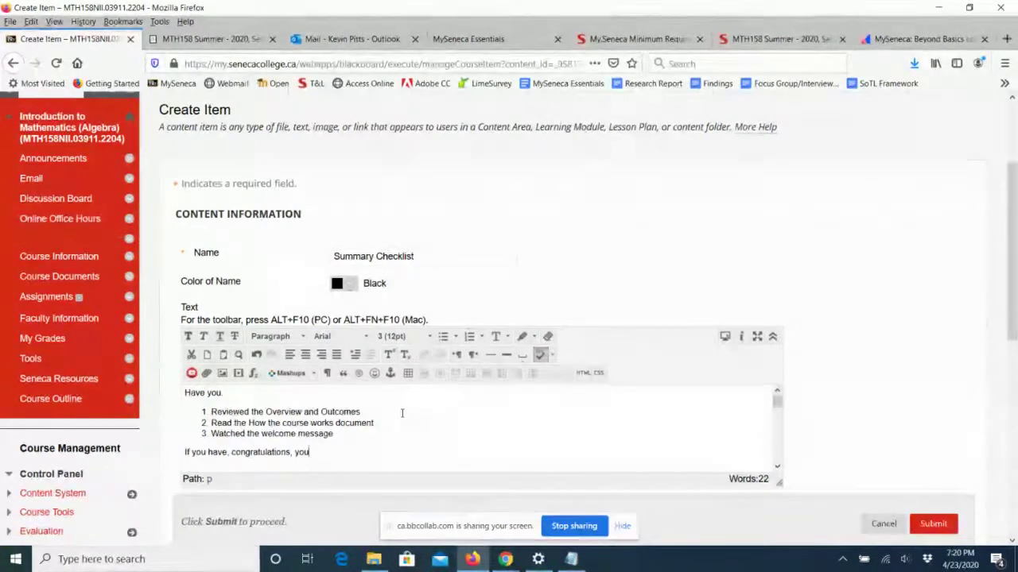
text(completed )
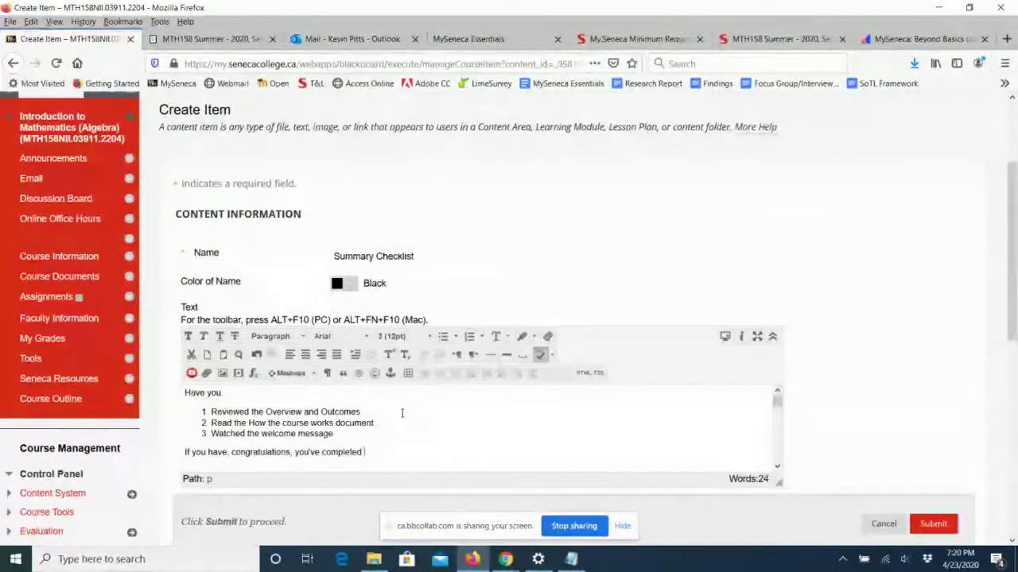
text(week 1. On to Week 2.)
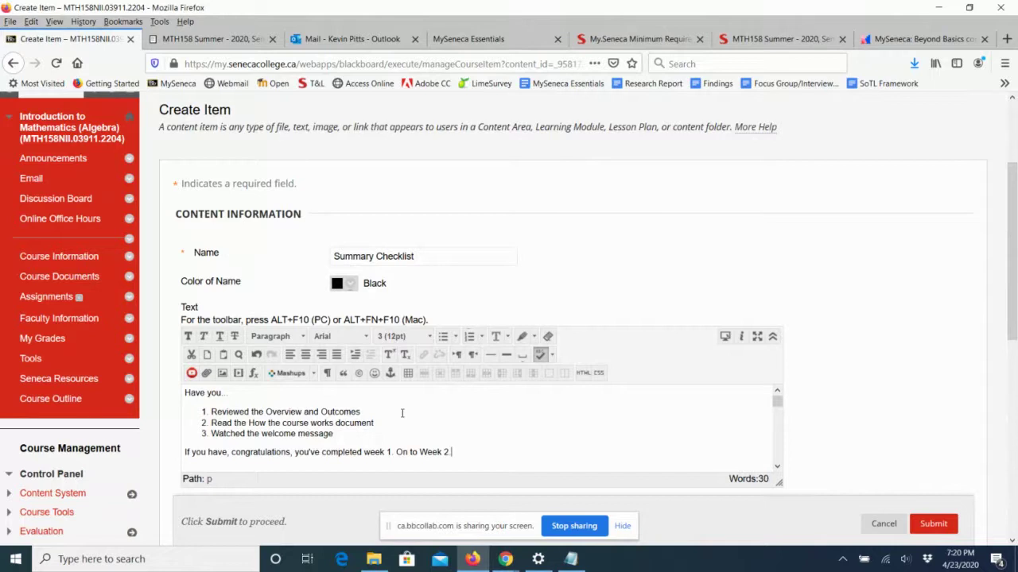
Submit the Summary Checklist item and review the Week 1 page, now holding four items.
click(942, 524)
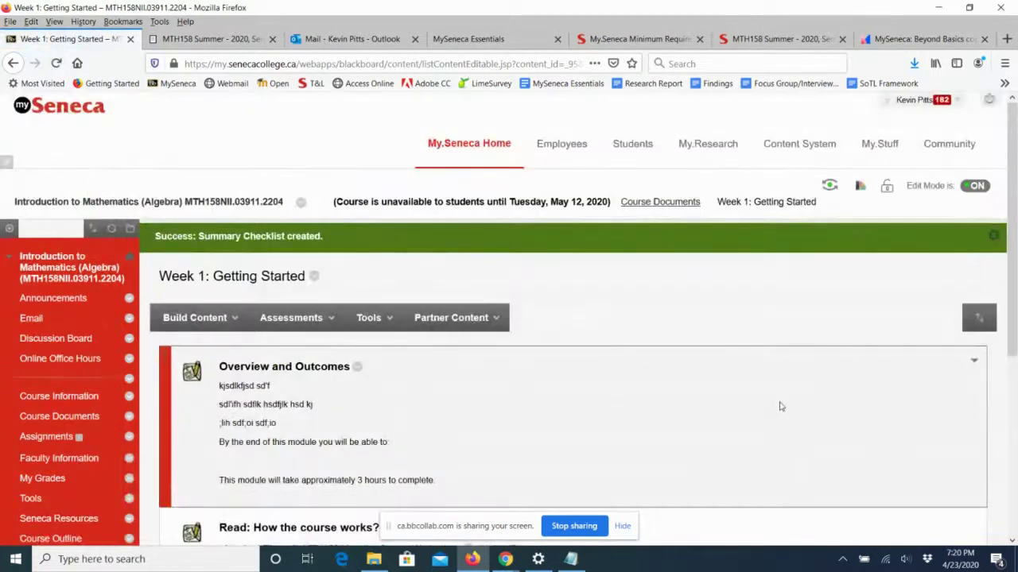
scroll(787, 404, down, 3)
scroll(779, 402, down, 2)
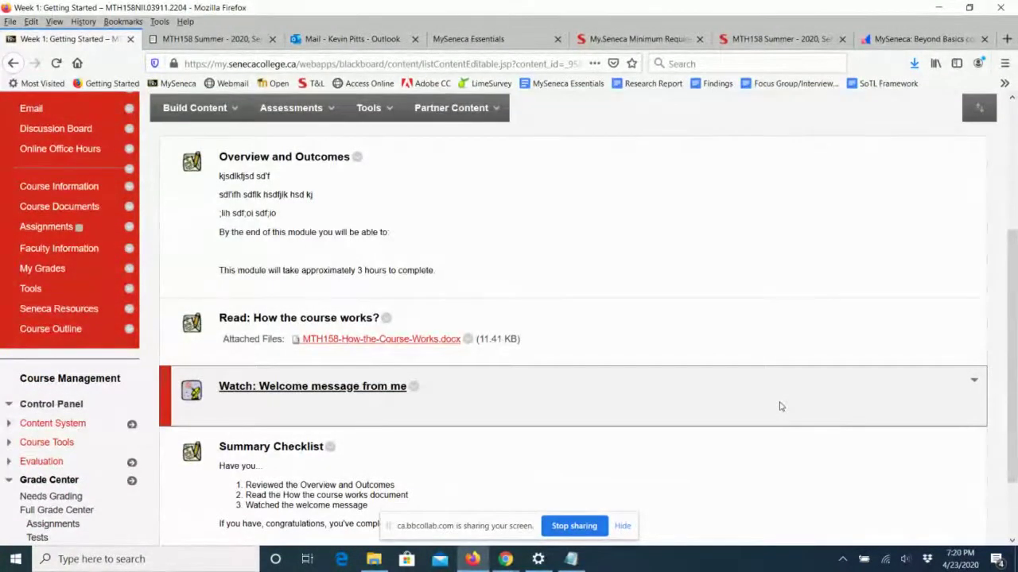
scroll(780, 406, down, 1)
scroll(780, 406, down, 2)
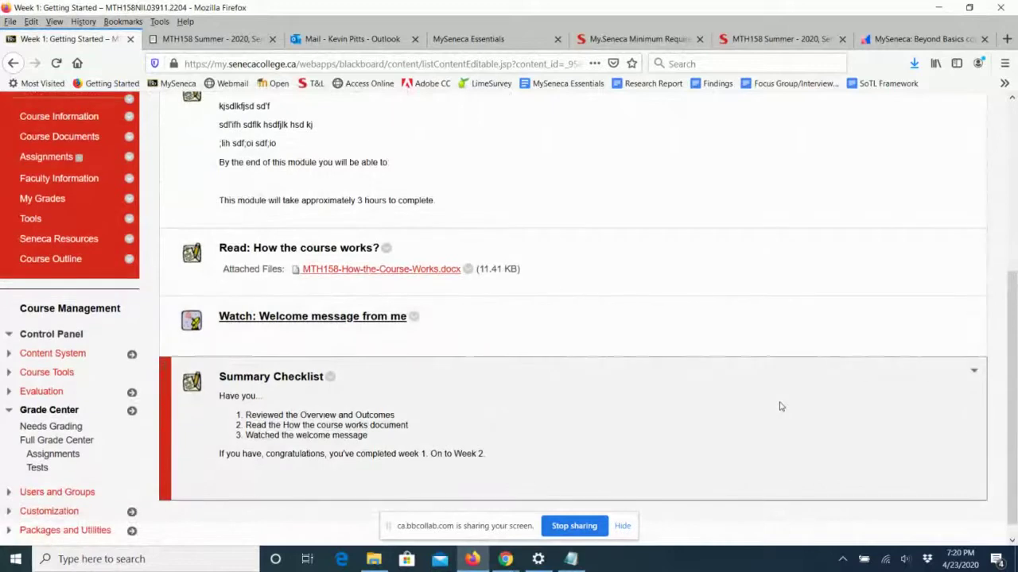
scroll(780, 407, up, 2)
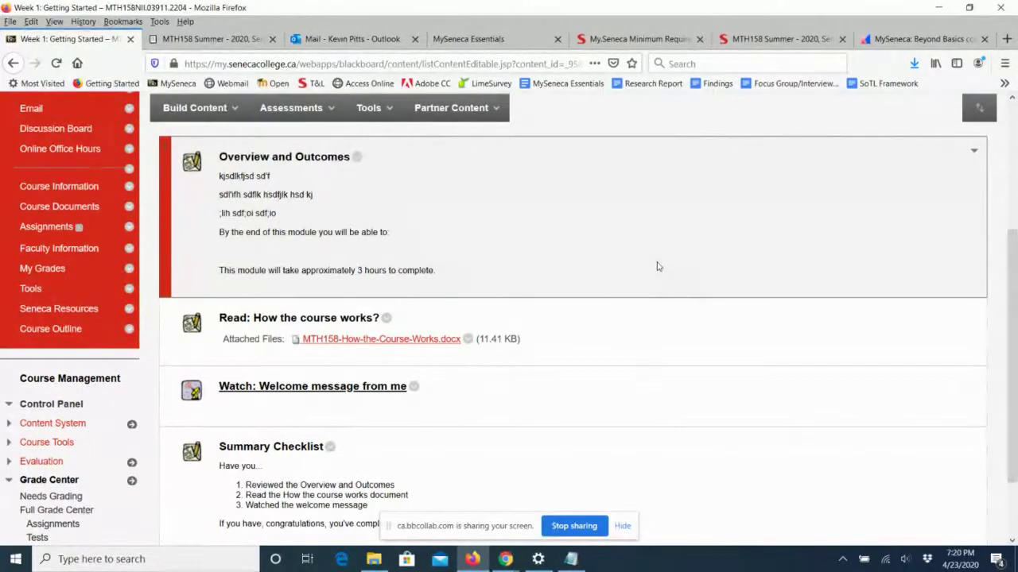
Edit Overview and Outcomes to delete the three gibberish lines at the top, then submit.
click(358, 161)
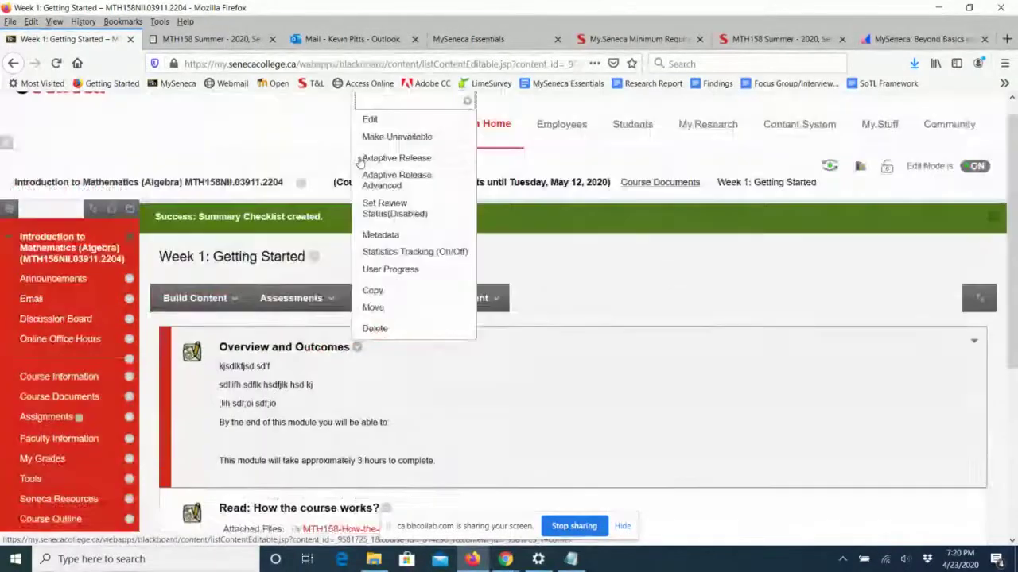
click(372, 121)
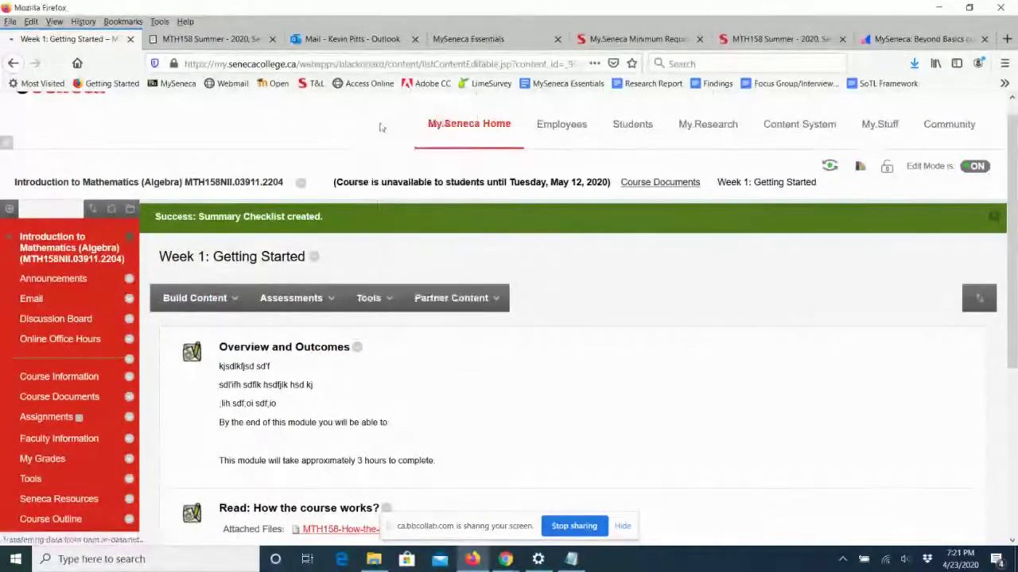
scroll(569, 310, down, 3)
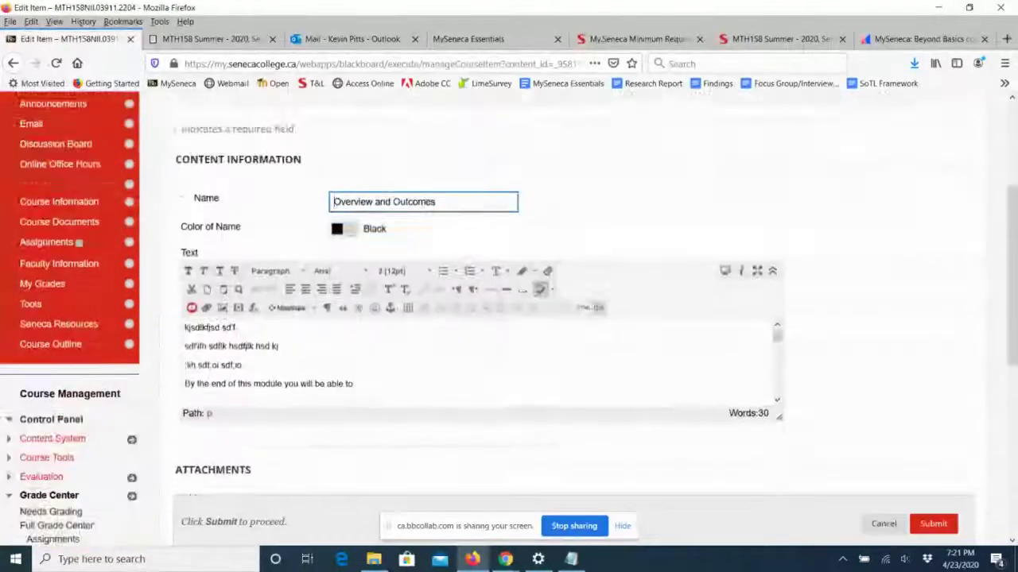
drag(254, 285, 185, 253)
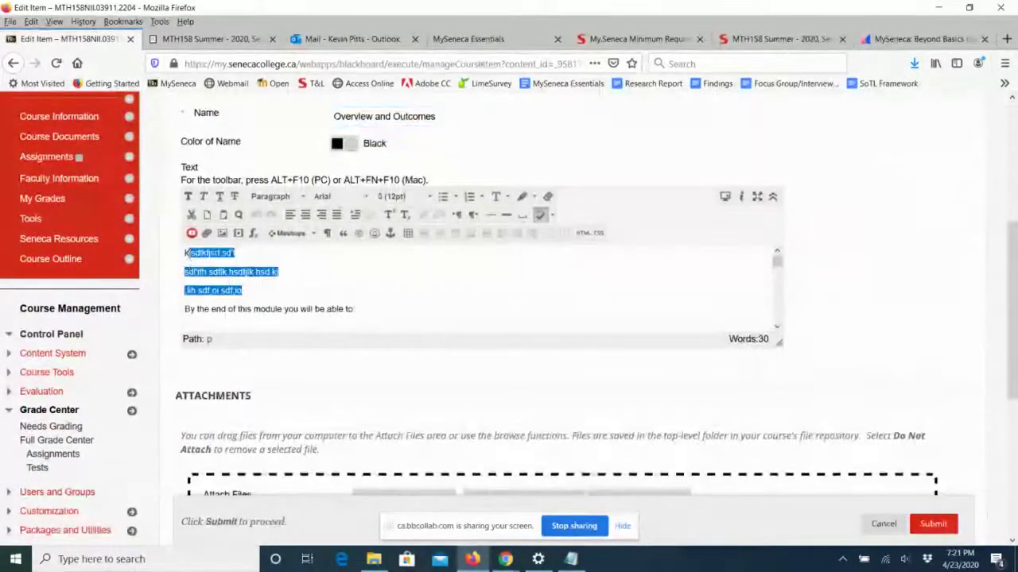
key(BackSpace)
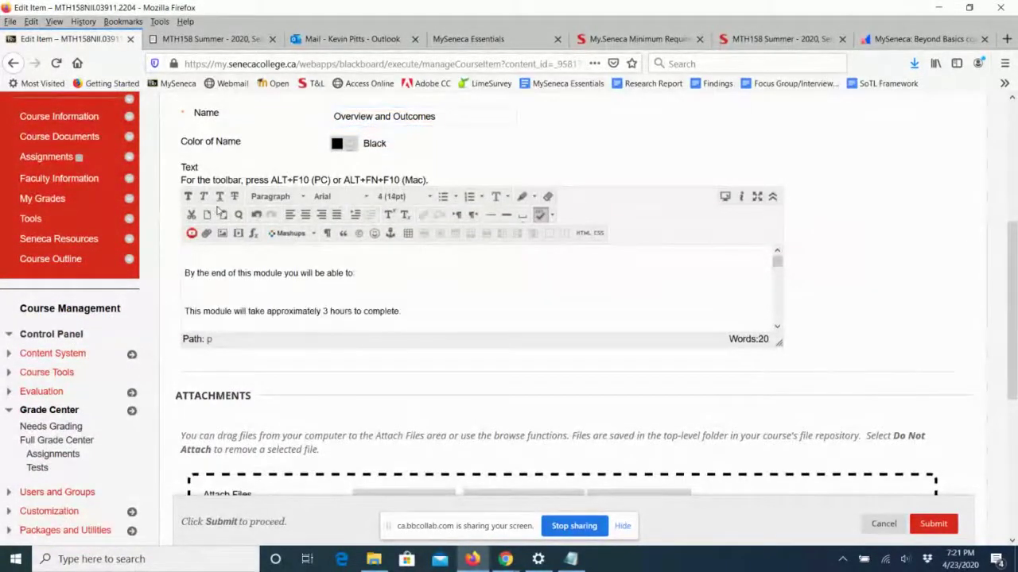
click(926, 523)
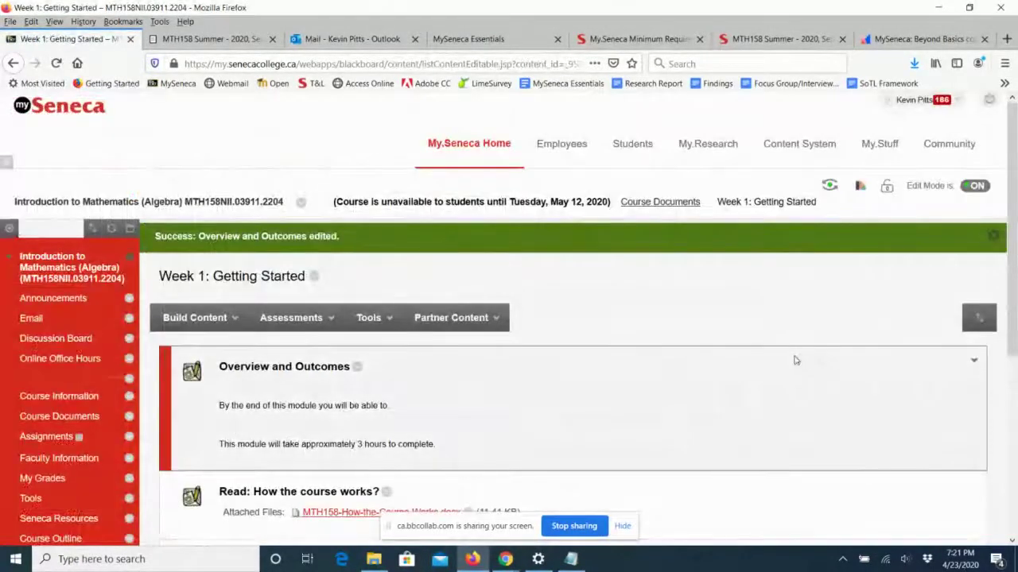
scroll(793, 361, down, 2)
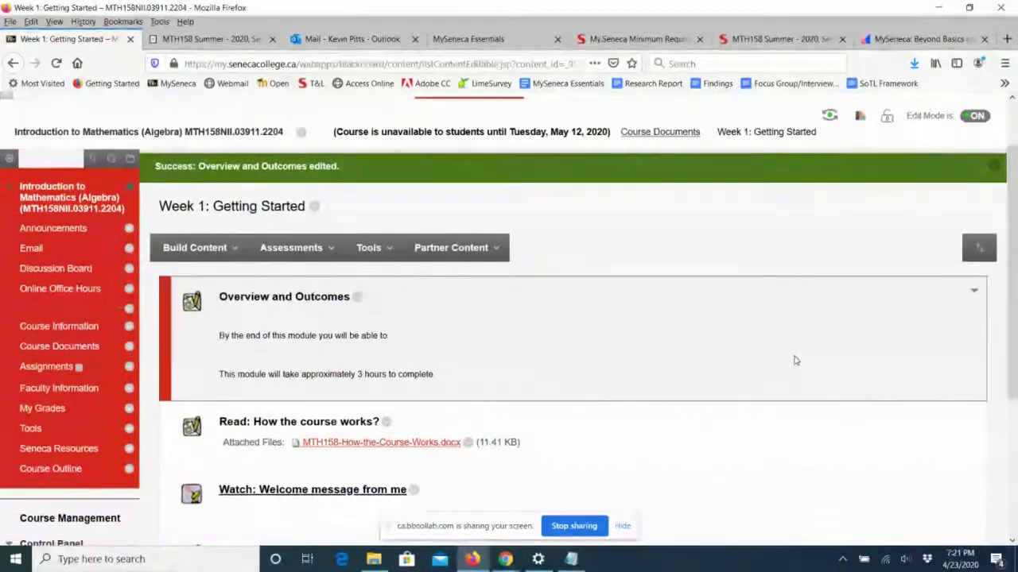
scroll(793, 360, down, 1)
scroll(794, 361, down, 1)
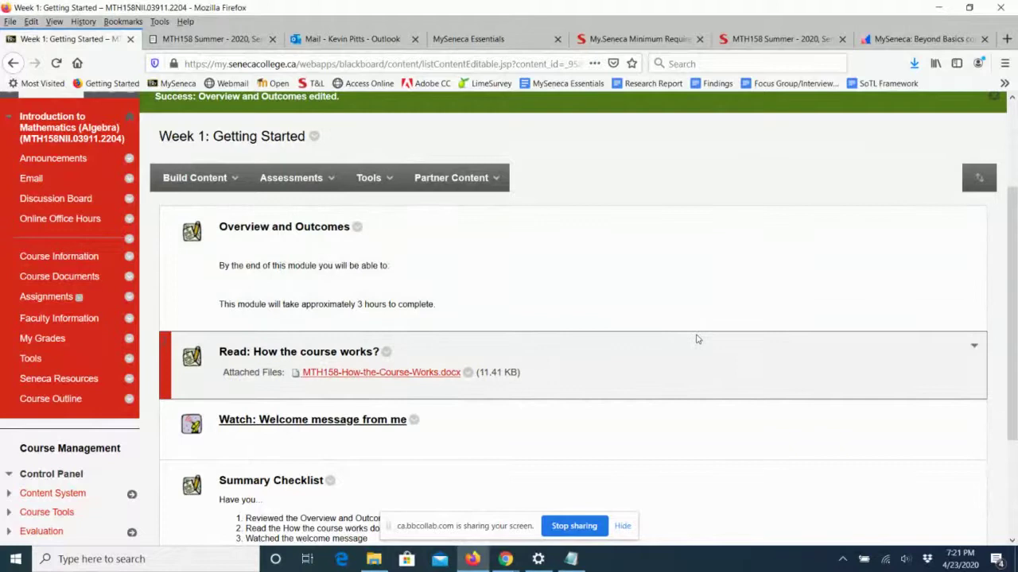
Create a content folder named 'Week 2: Place Value & Rounding' in Course Documents.
click(21, 280)
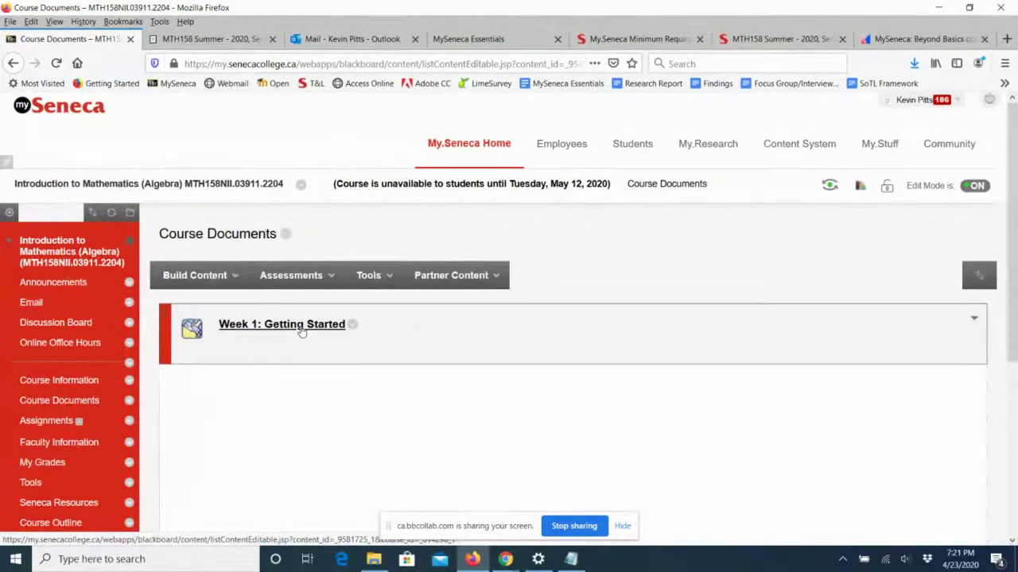
click(212, 278)
click(290, 275)
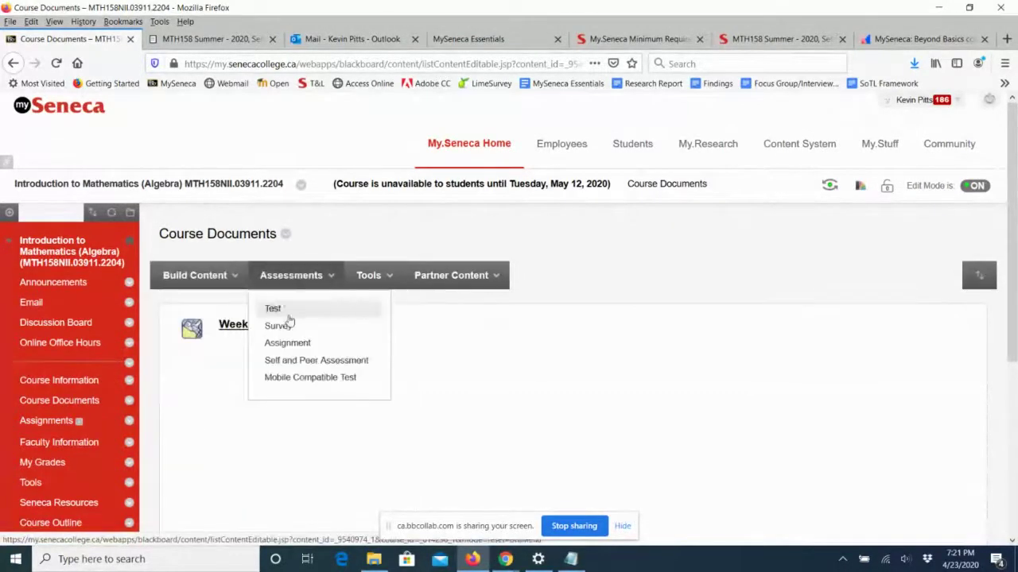
click(205, 278)
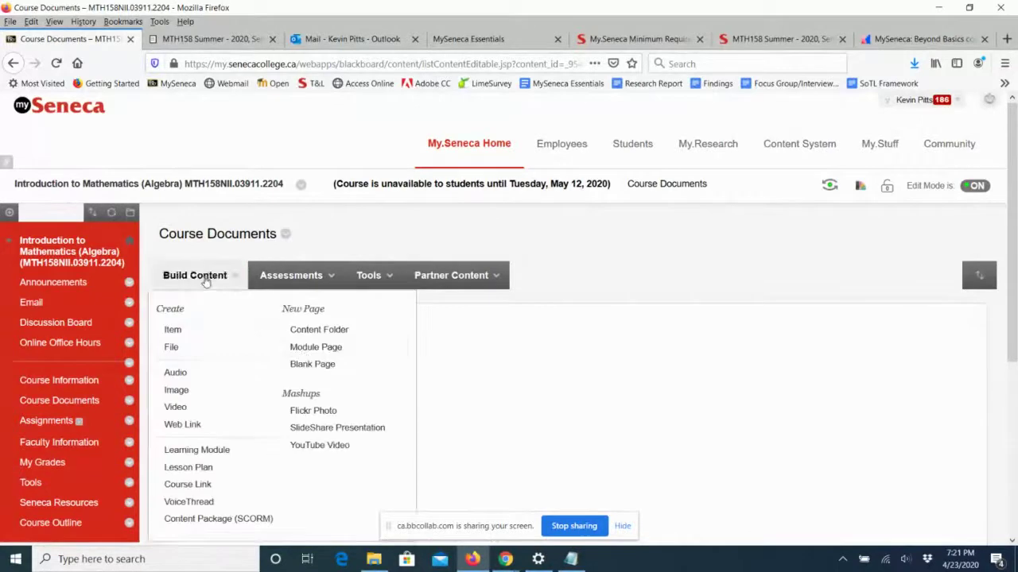
click(314, 331)
text(W)
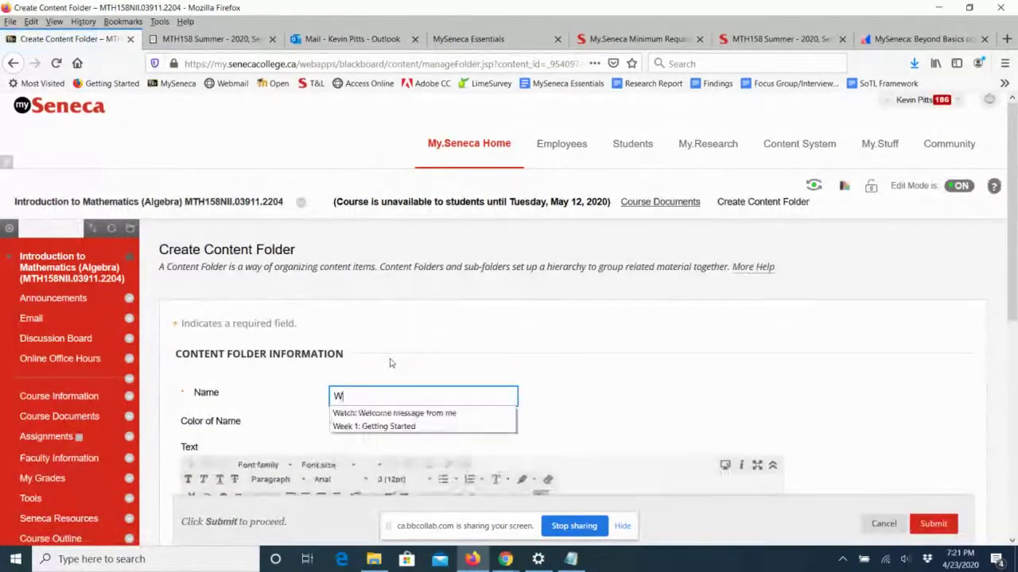
text(eek 2:)
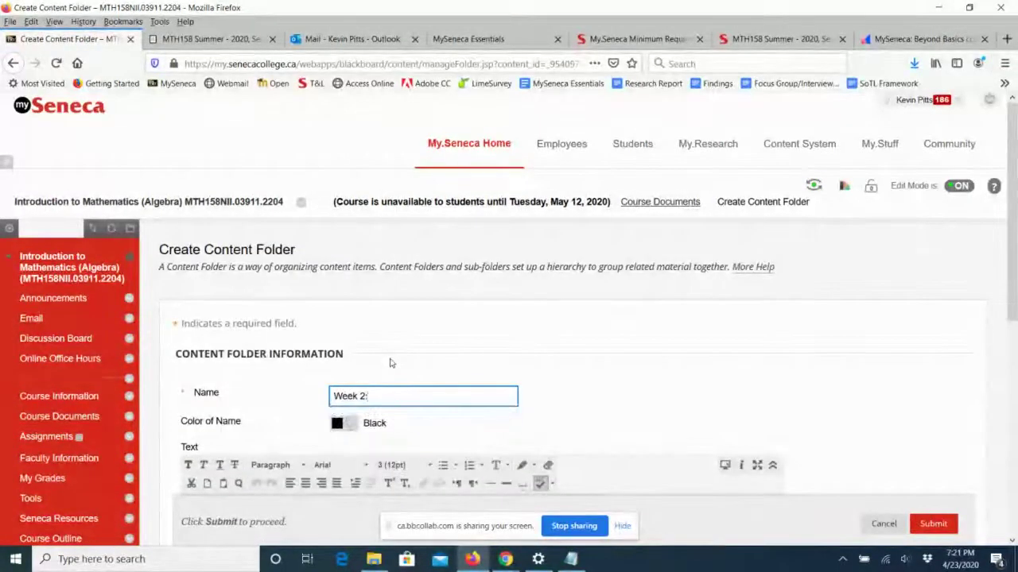
text( Place Value)
scroll(759, 340, down, 3)
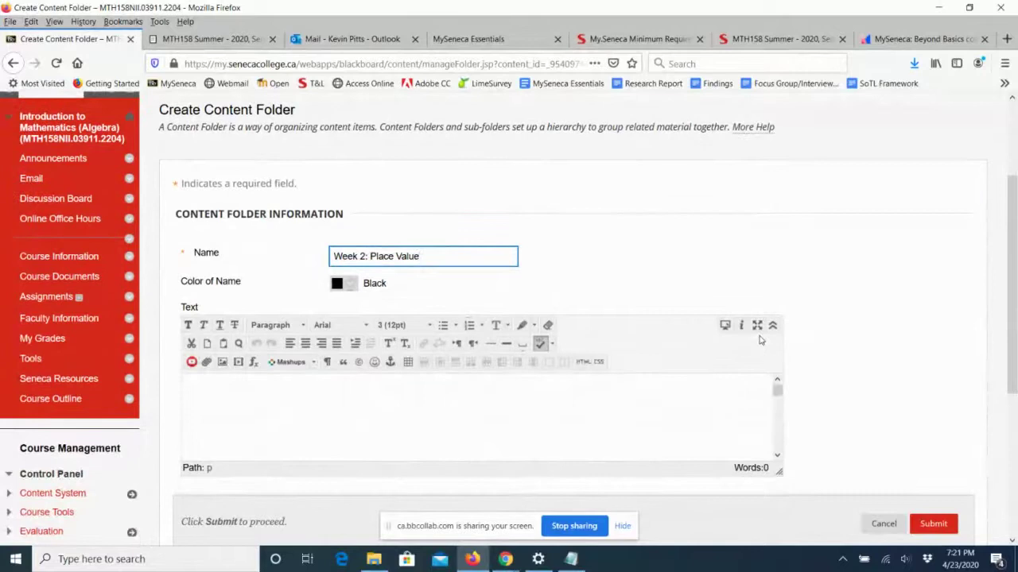
text(& Rounding)
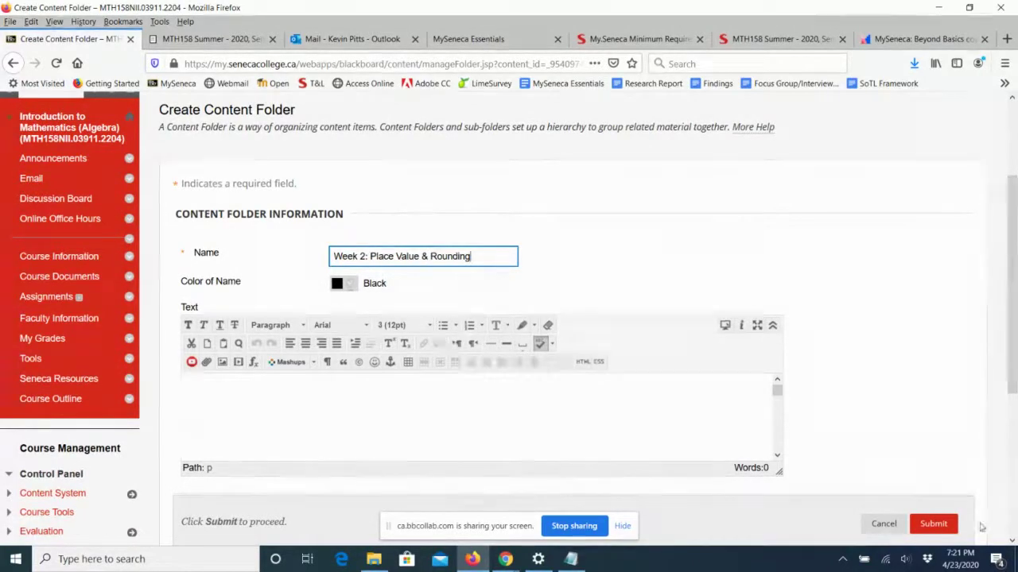
click(932, 523)
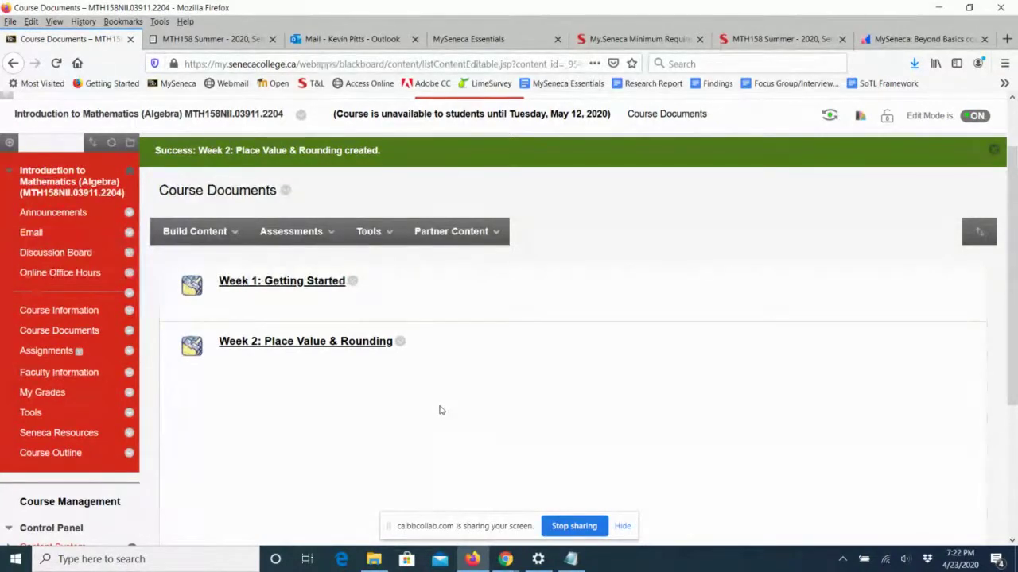
click(200, 236)
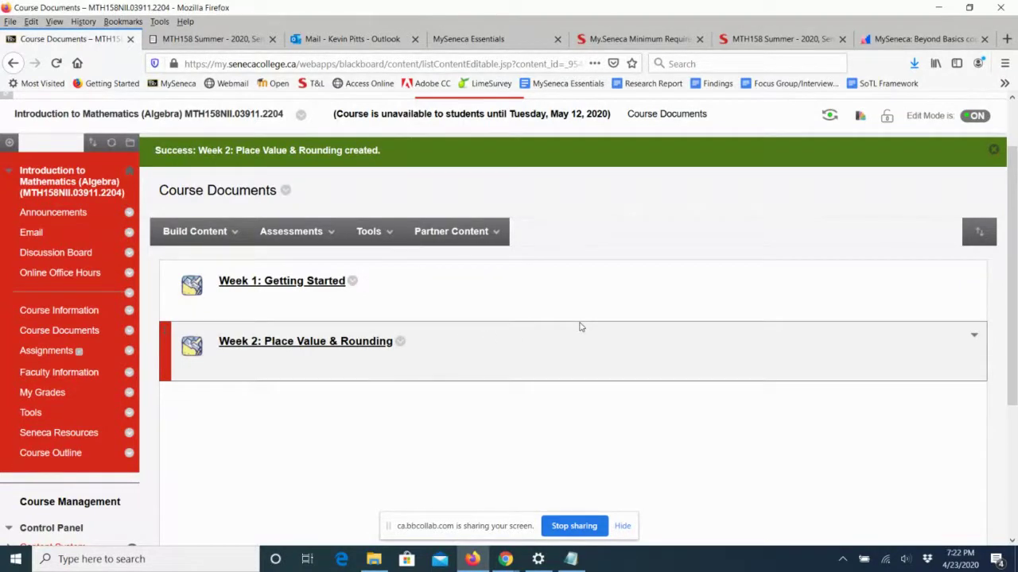
scroll(579, 327, down, 5)
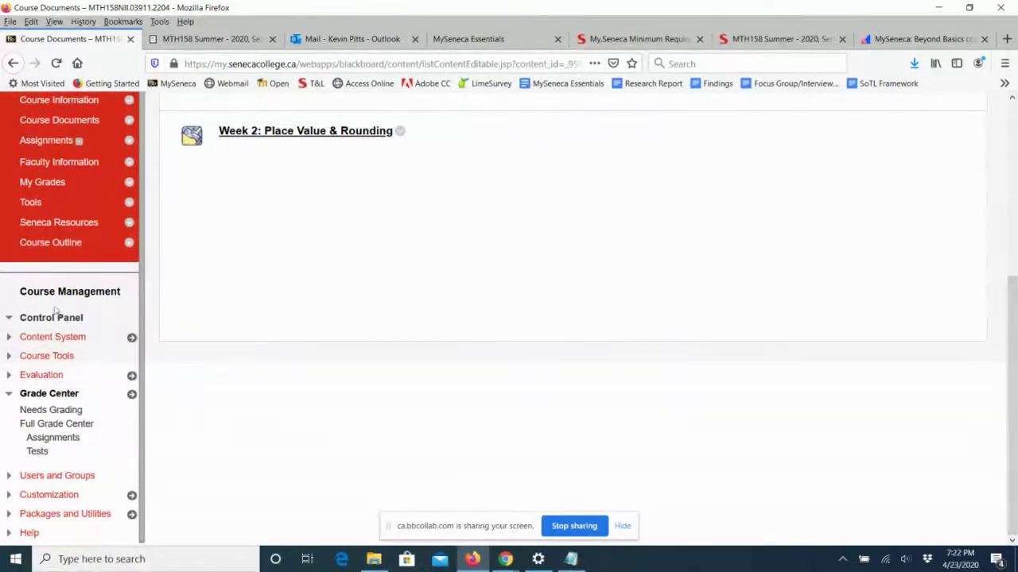
In the Full Grade Center, hide the Weighted Total column from instructor view.
click(49, 426)
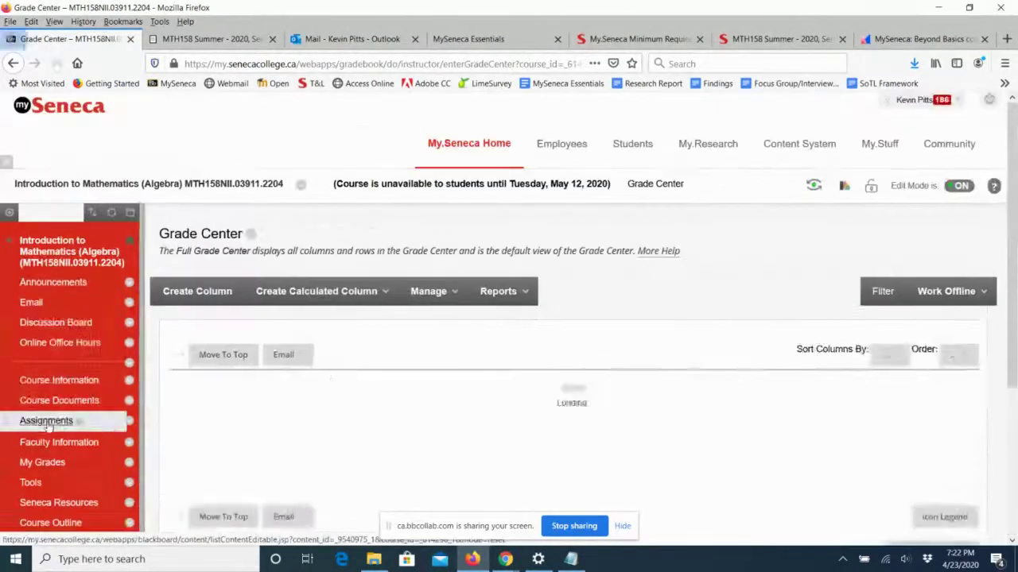
scroll(427, 368, down, 2)
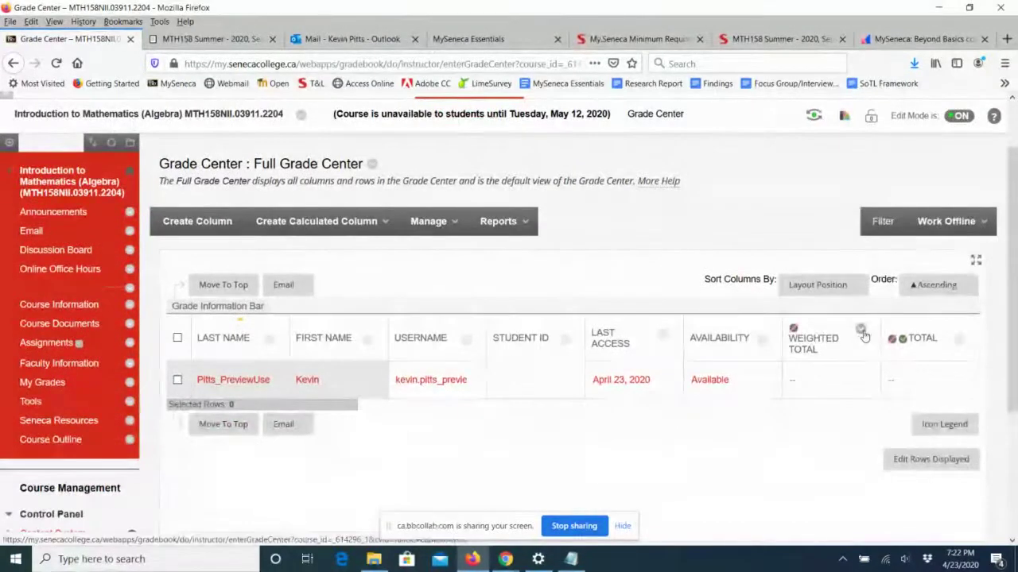
click(861, 332)
click(881, 294)
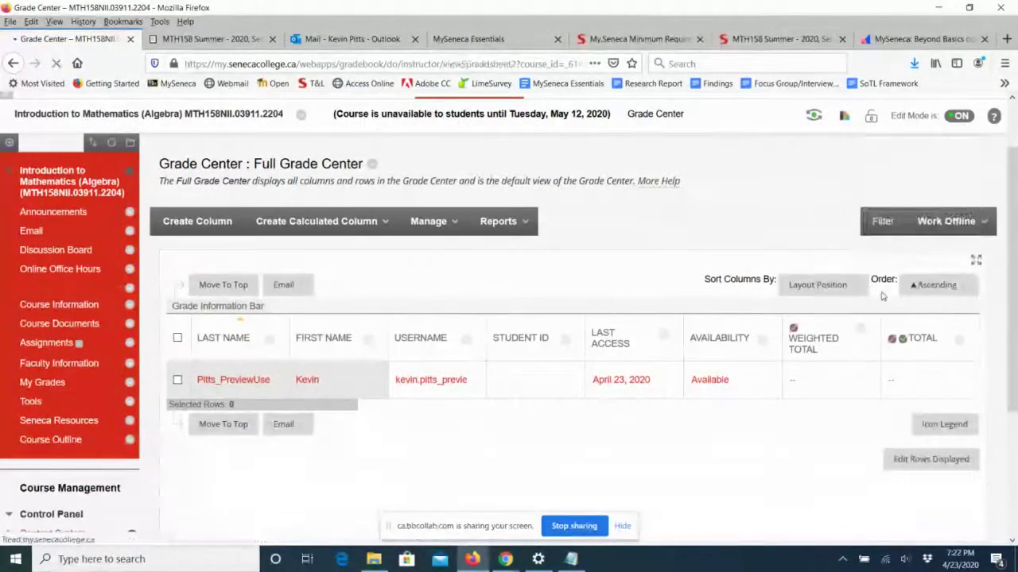
scroll(824, 292, down, 2)
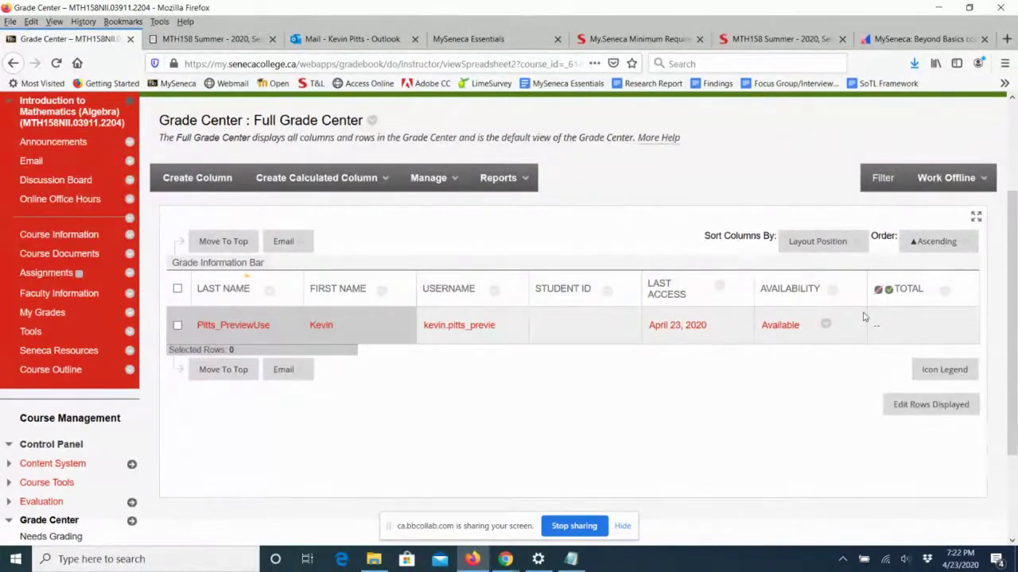
Go to Manage > Column Organization for the Grade Center.
click(429, 181)
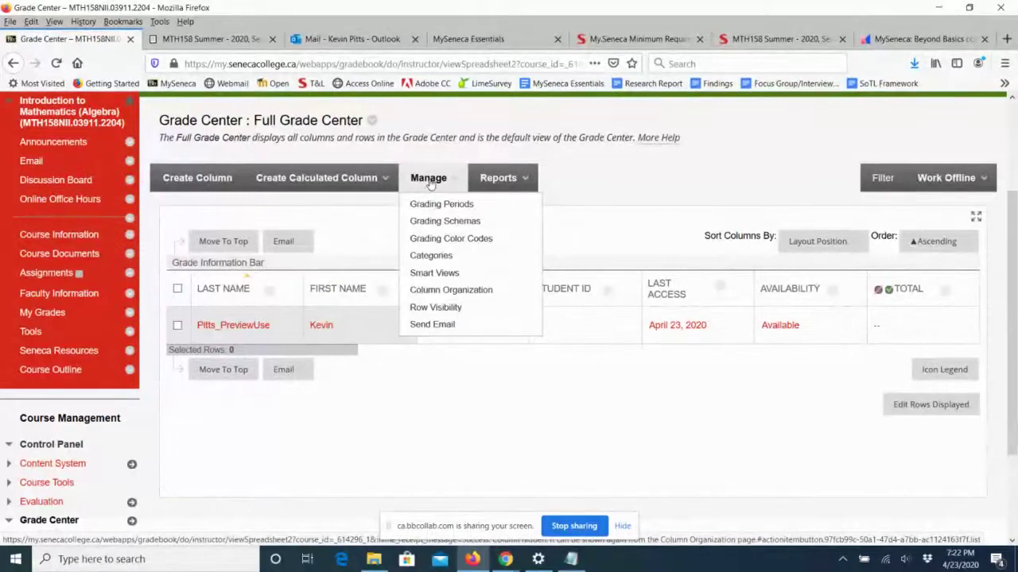
click(317, 178)
click(419, 180)
click(435, 290)
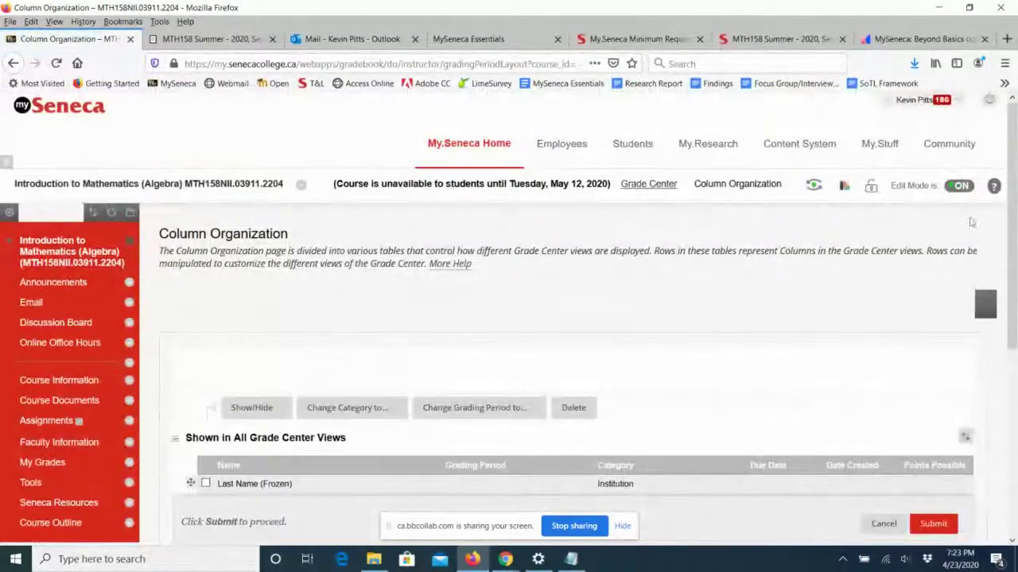
Select the Weighted Total (Hidden) row and apply Show Selected Columns.
drag(1011, 189, 1004, 407)
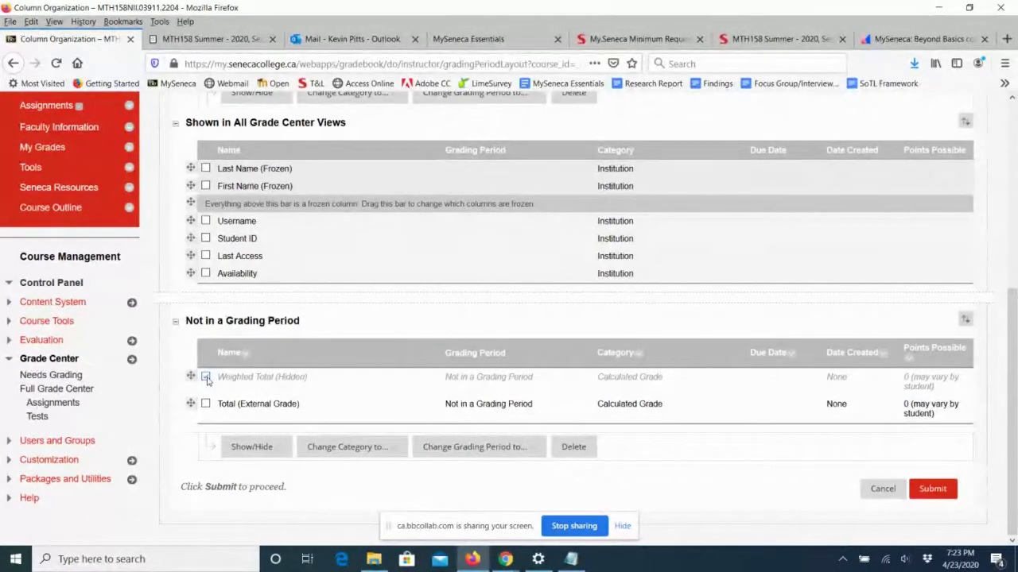
click(255, 448)
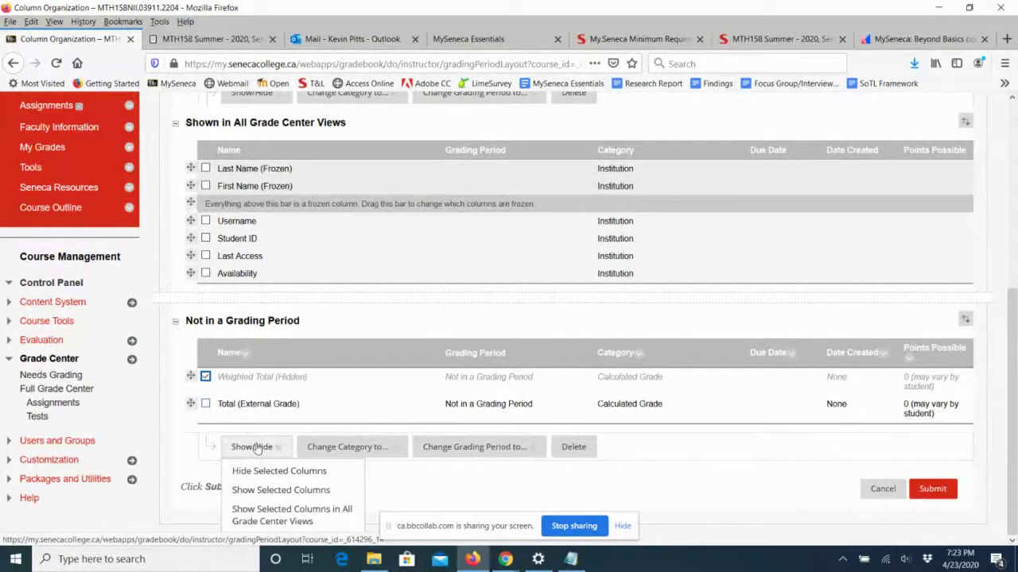
click(256, 490)
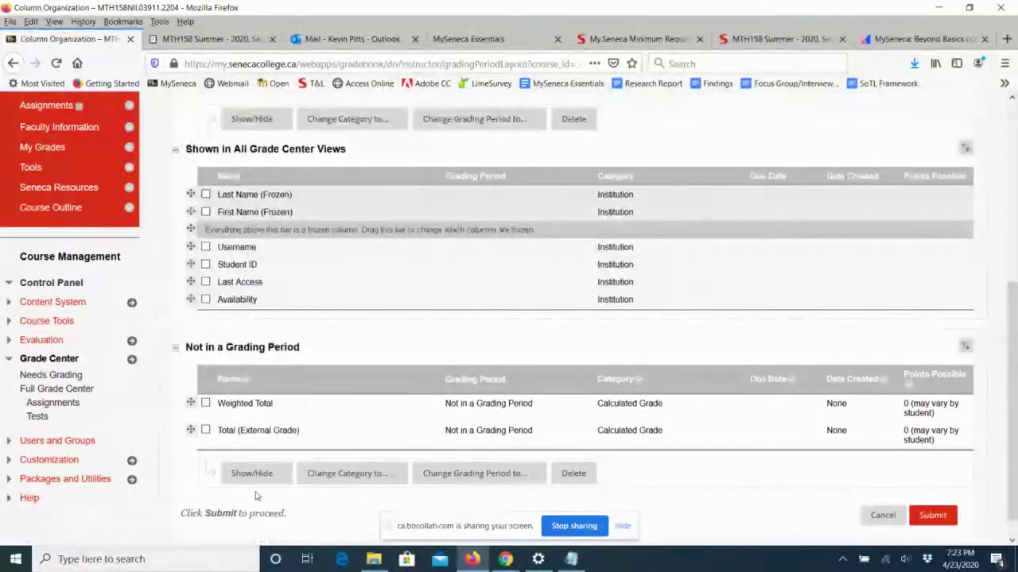
click(246, 472)
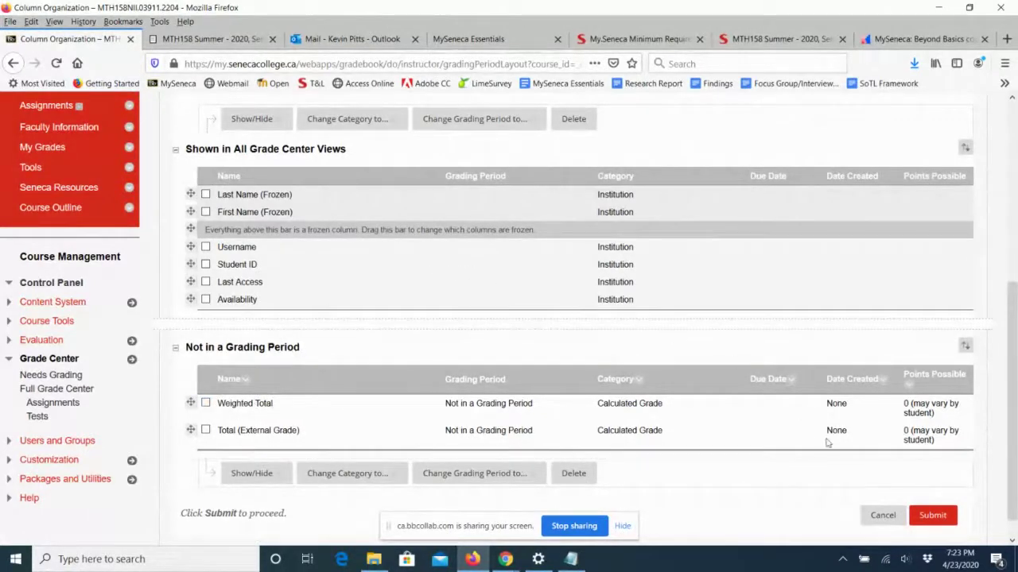
Submit the Column Organization changes, then end the Collaborate screen share with Stop sharing.
click(930, 517)
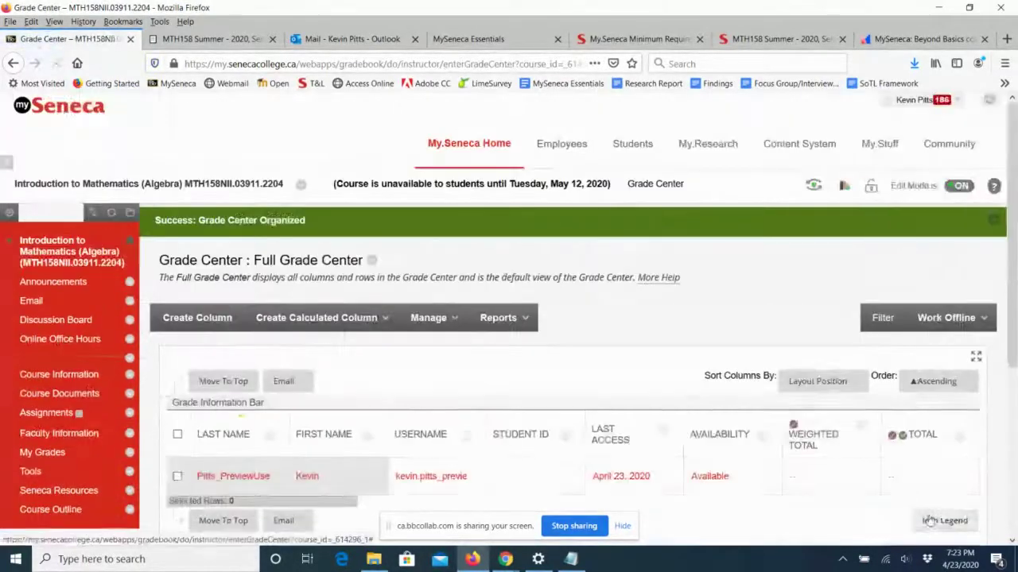
scroll(807, 326, down, 3)
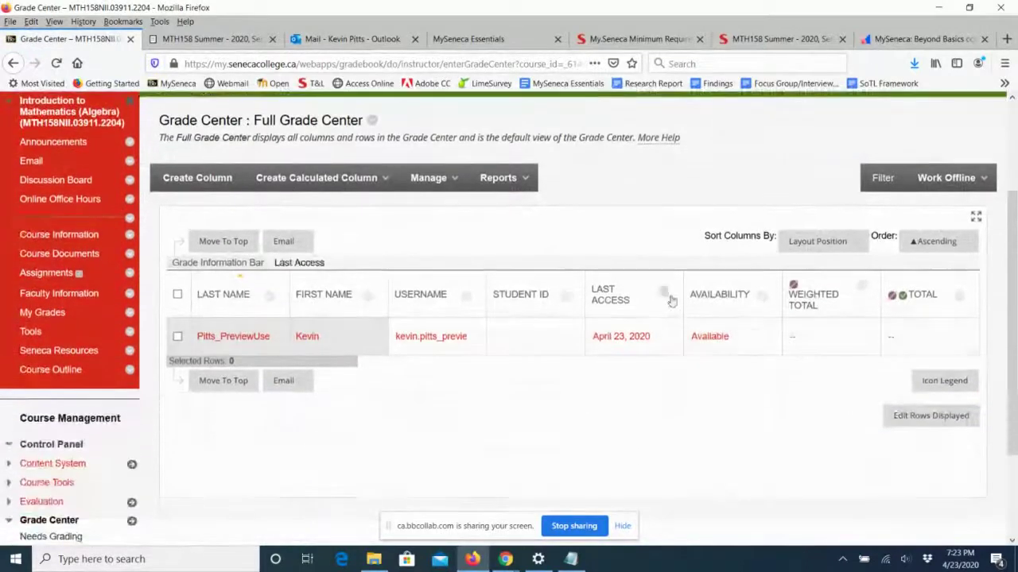
mouse_move(805, 300)
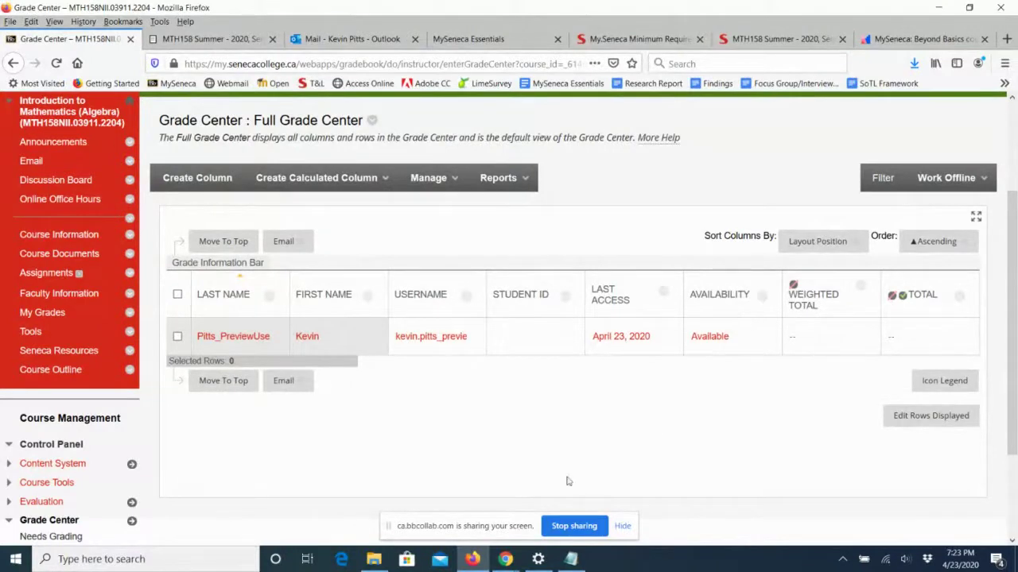
mouse_move(504, 563)
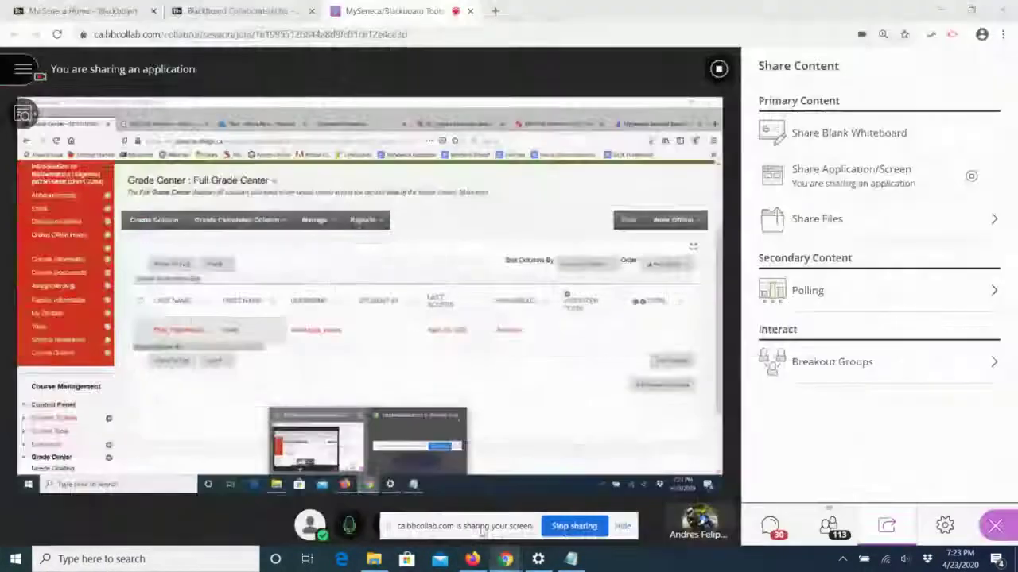
click(433, 503)
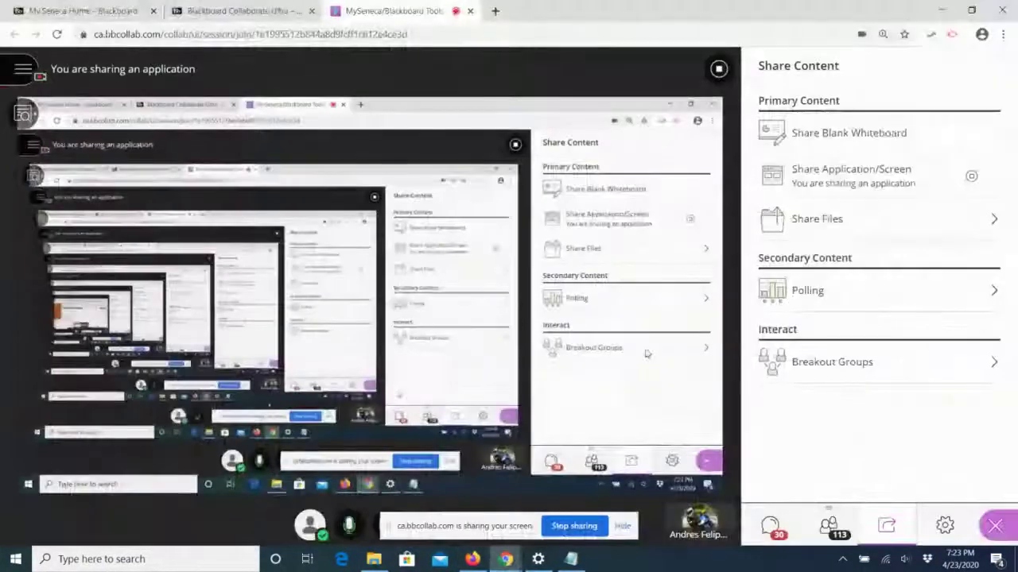
click(719, 70)
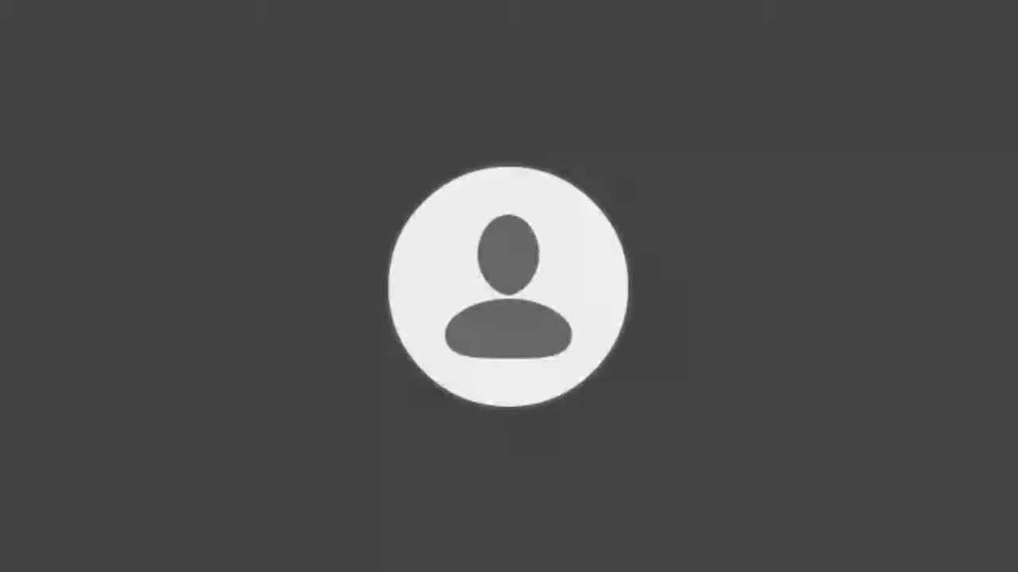
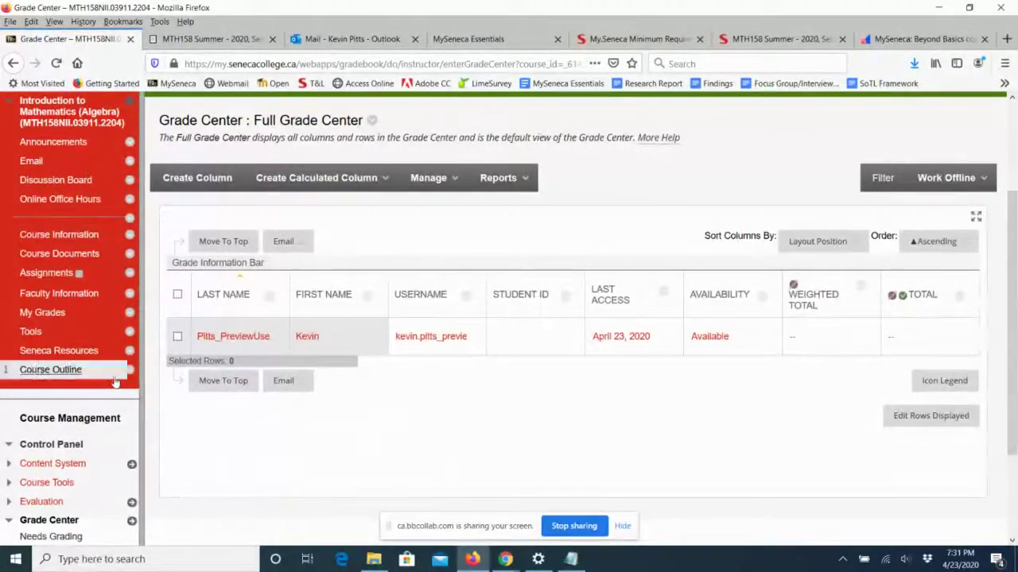
Add a divider to the course menu and drag it into position.
scroll(114, 386, up, 3)
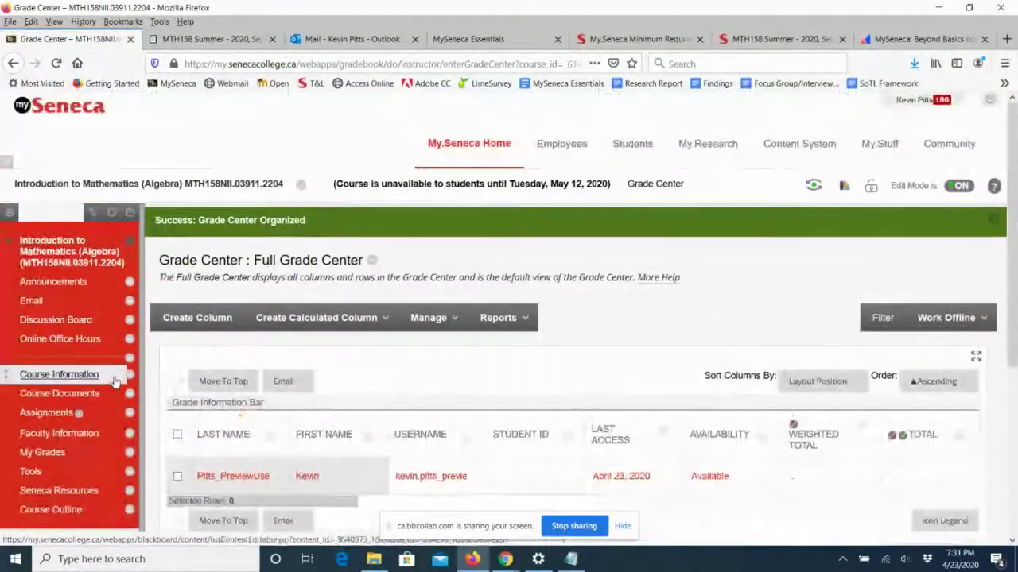
click(11, 215)
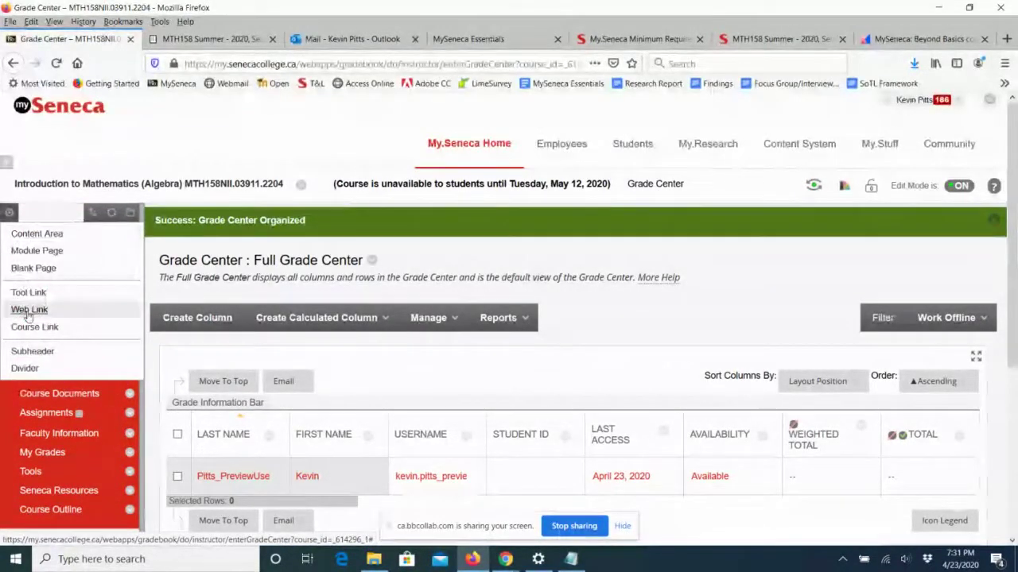
click(25, 370)
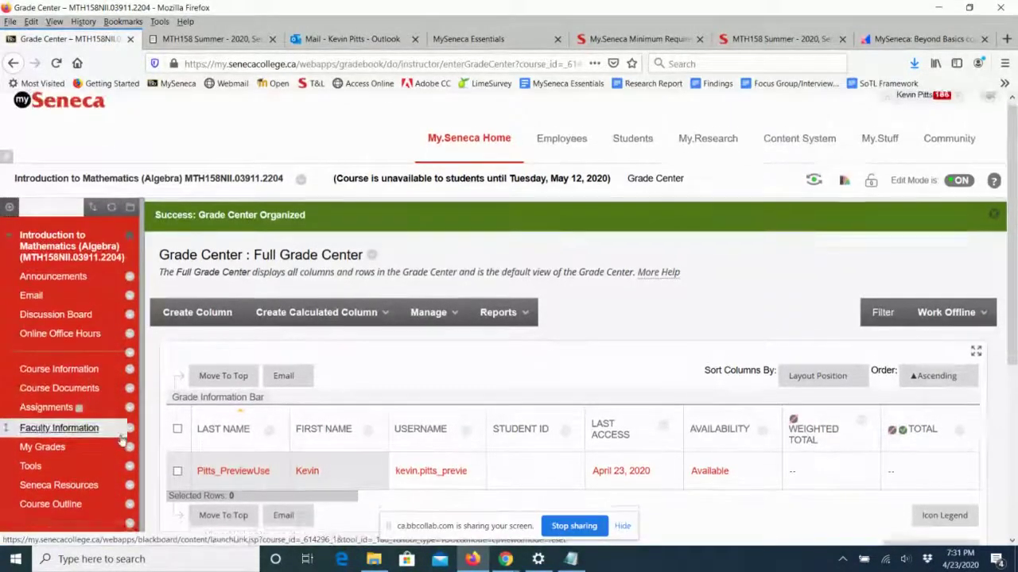
scroll(8, 412, down, 3)
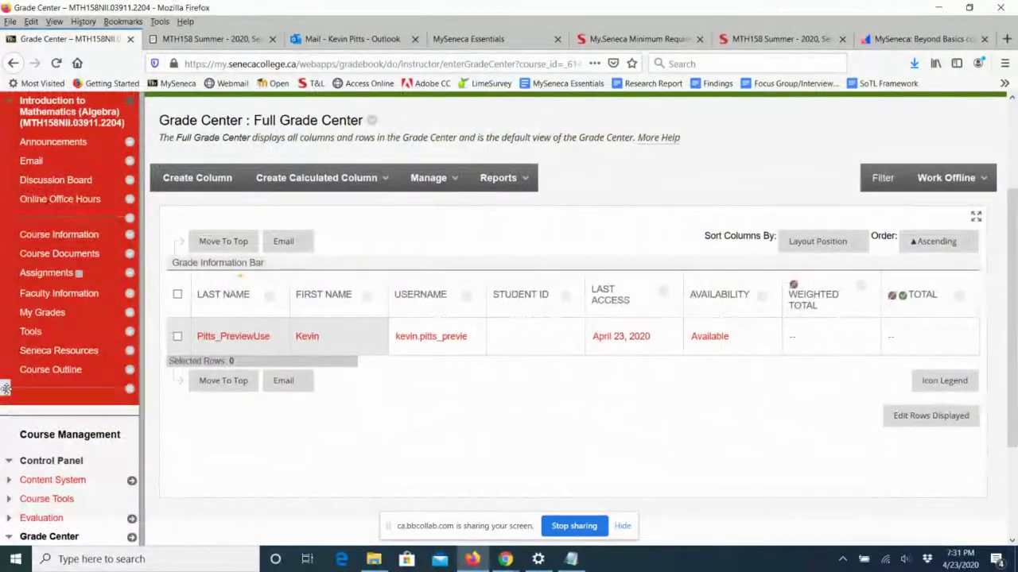
drag(7, 388, 6, 274)
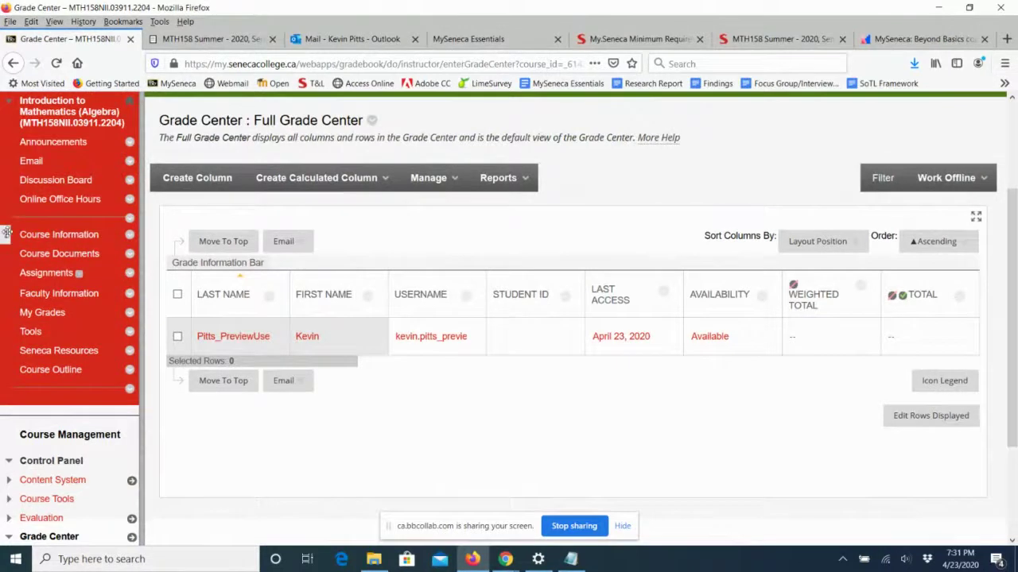
Reorder Course Information, move the divider above Assignments, then open Course Documents.
drag(8, 234, 21, 278)
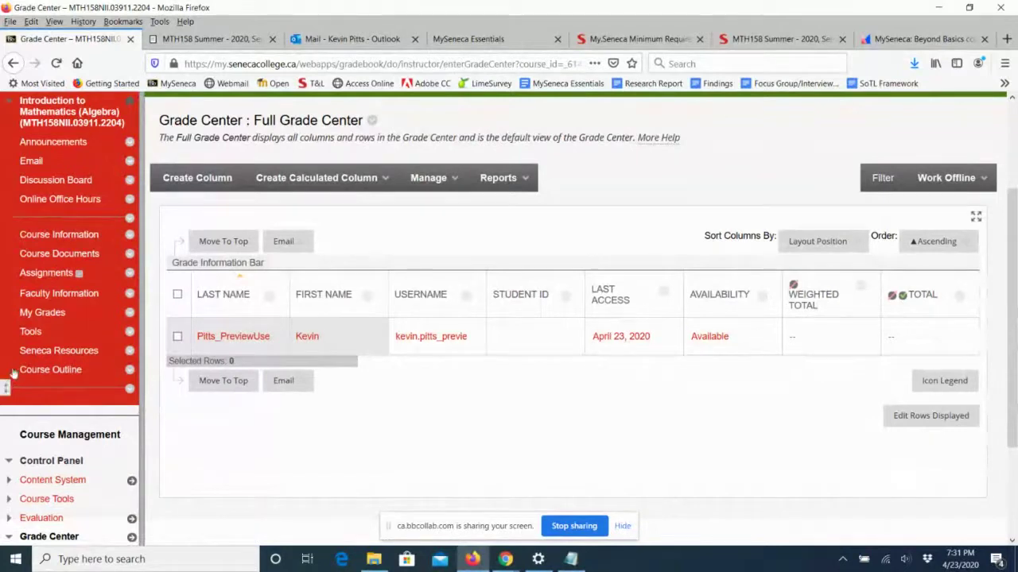
drag(7, 388, 22, 279)
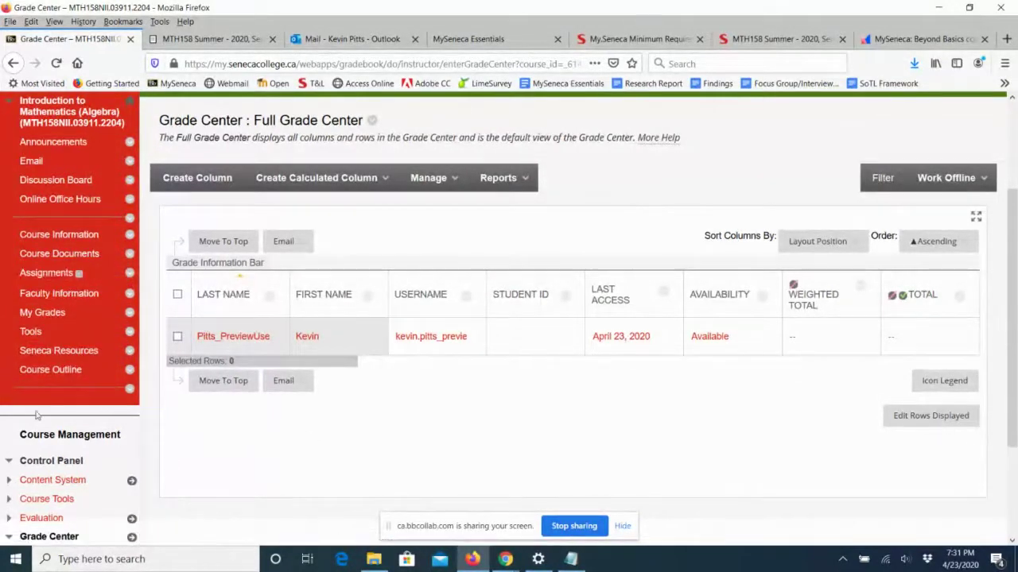
drag(8, 388, 24, 270)
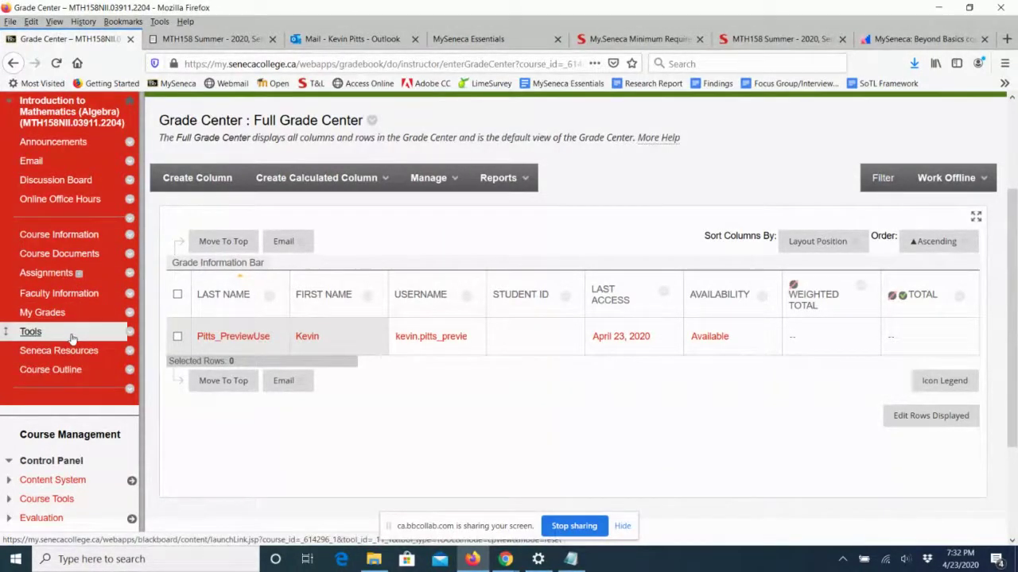
click(300, 386)
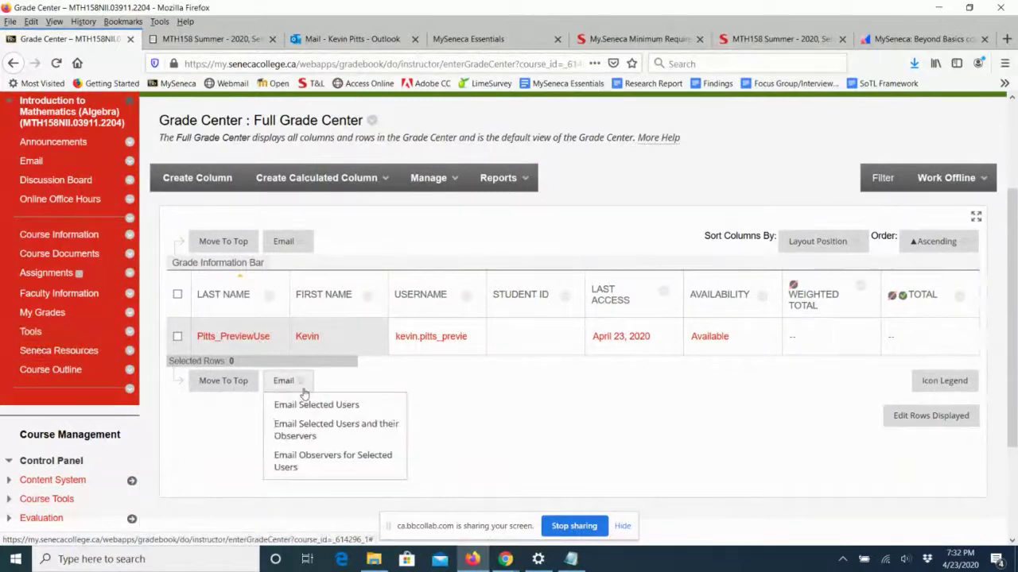
click(58, 259)
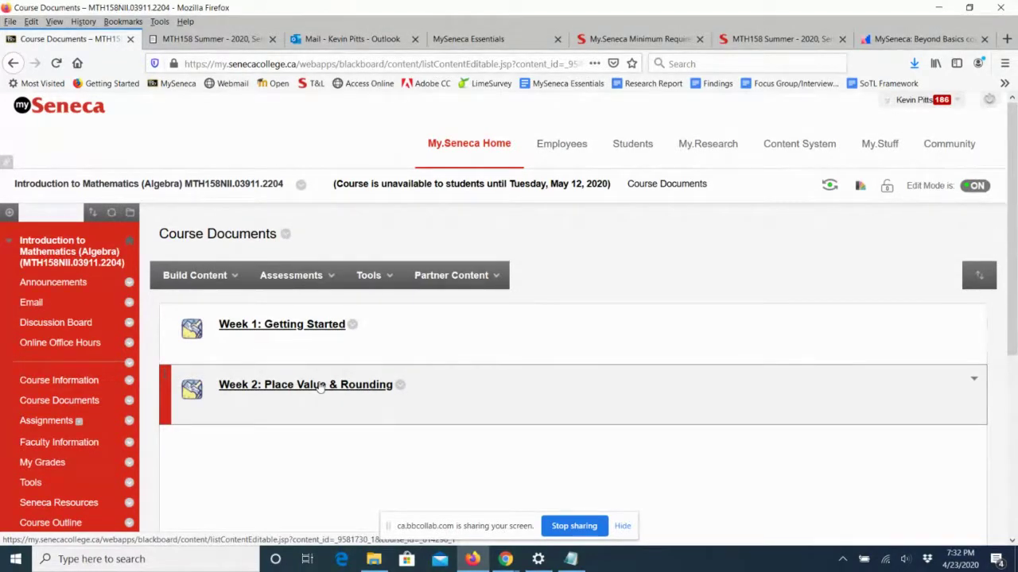
In the Week 2: Place Value & Rounding folder, create a new test from Assessments > Test.
click(321, 385)
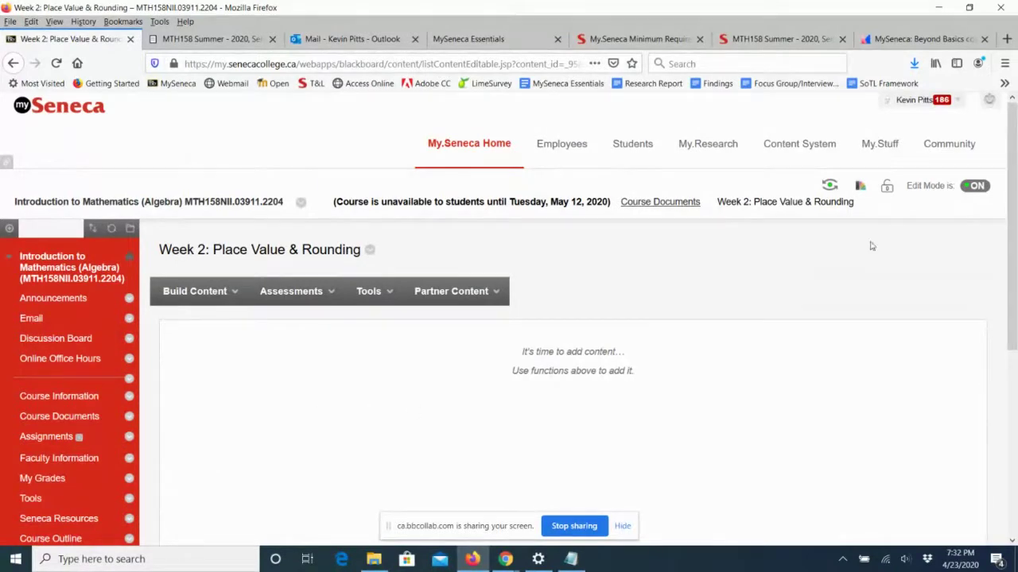
click(309, 290)
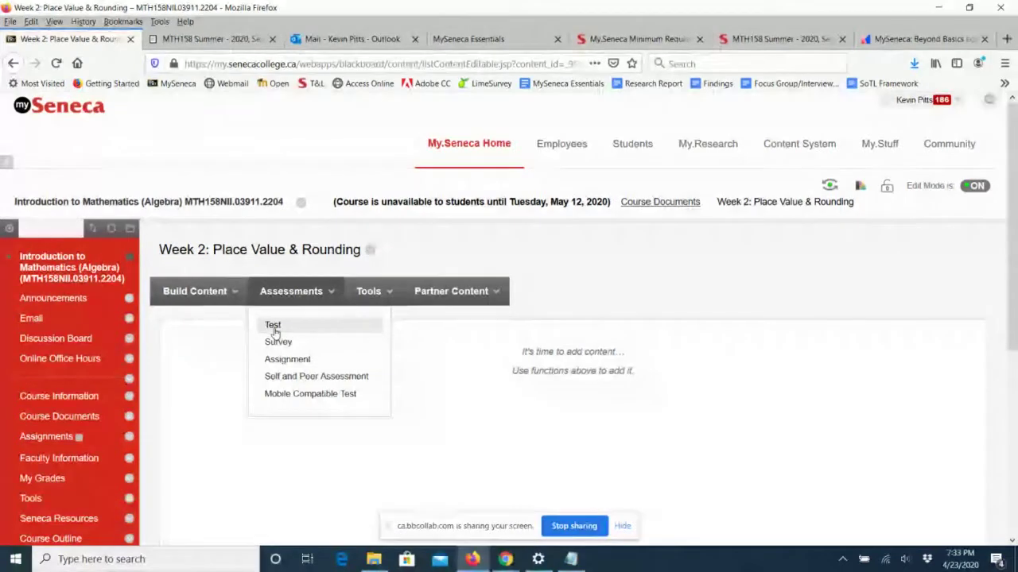
click(274, 332)
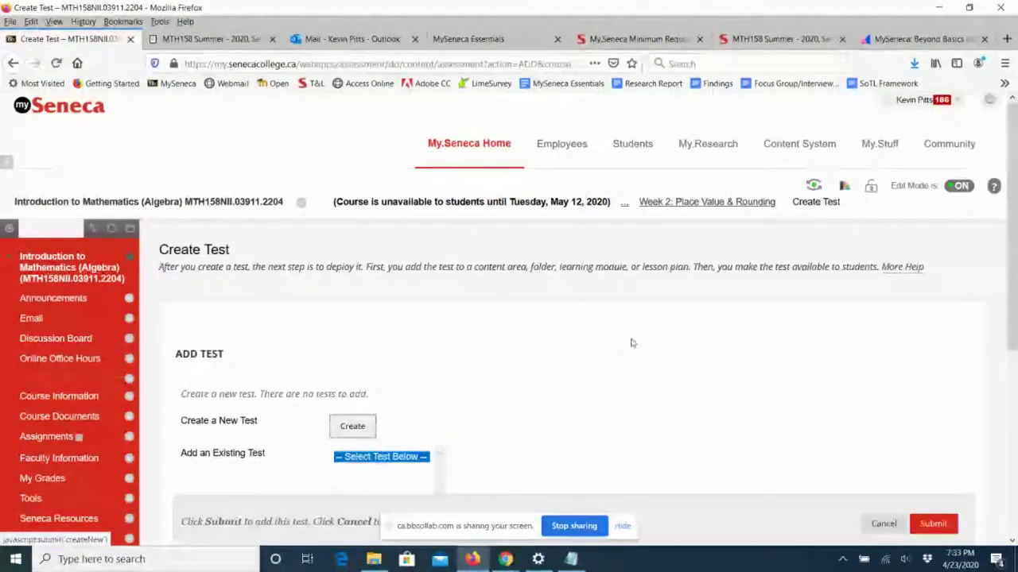
scroll(632, 343, down, 3)
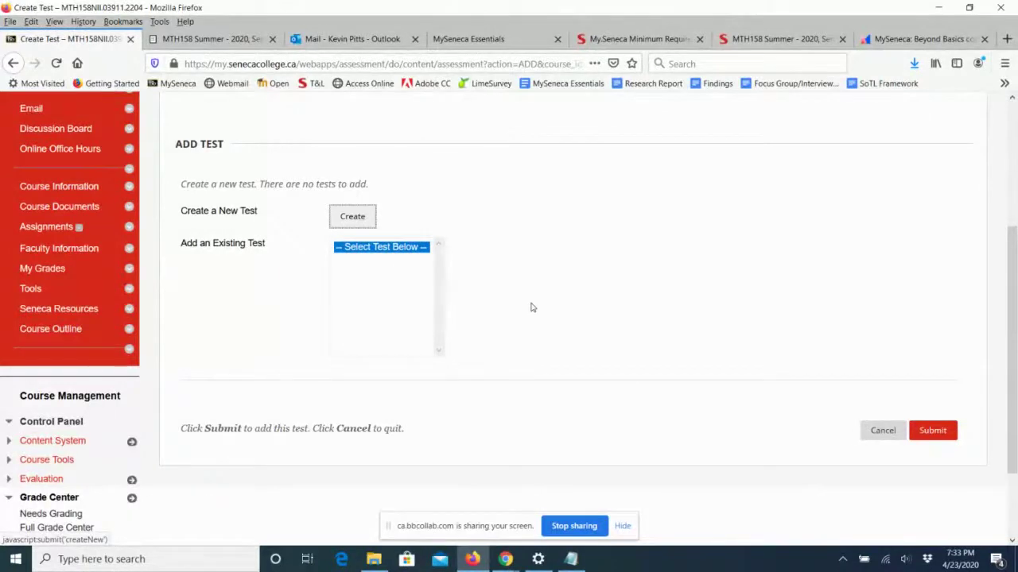
click(353, 217)
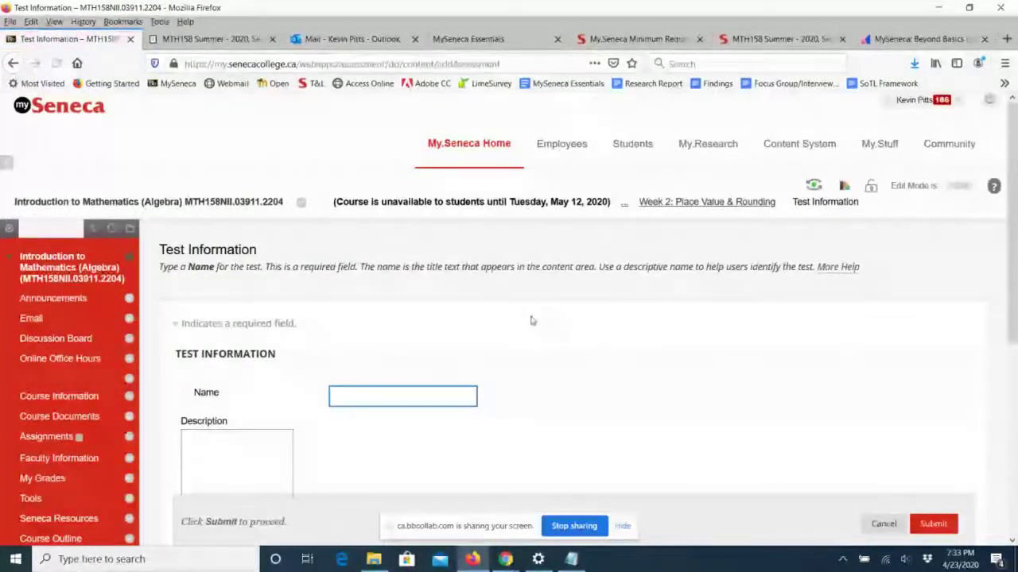
Name the new test 'Quiz 1: Place Value and Rounding' and submit it.
scroll(648, 337, down, 5)
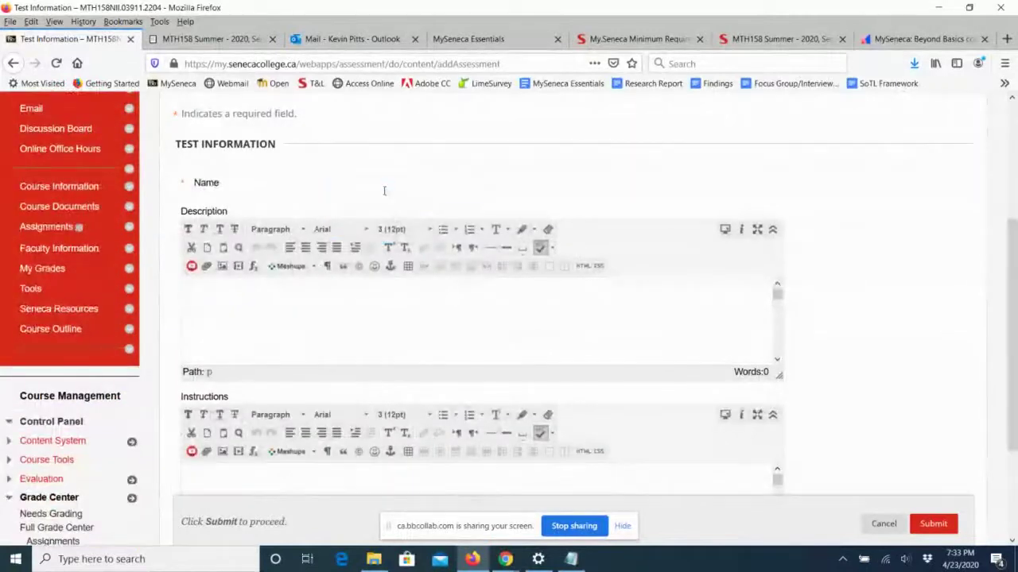
click(384, 191)
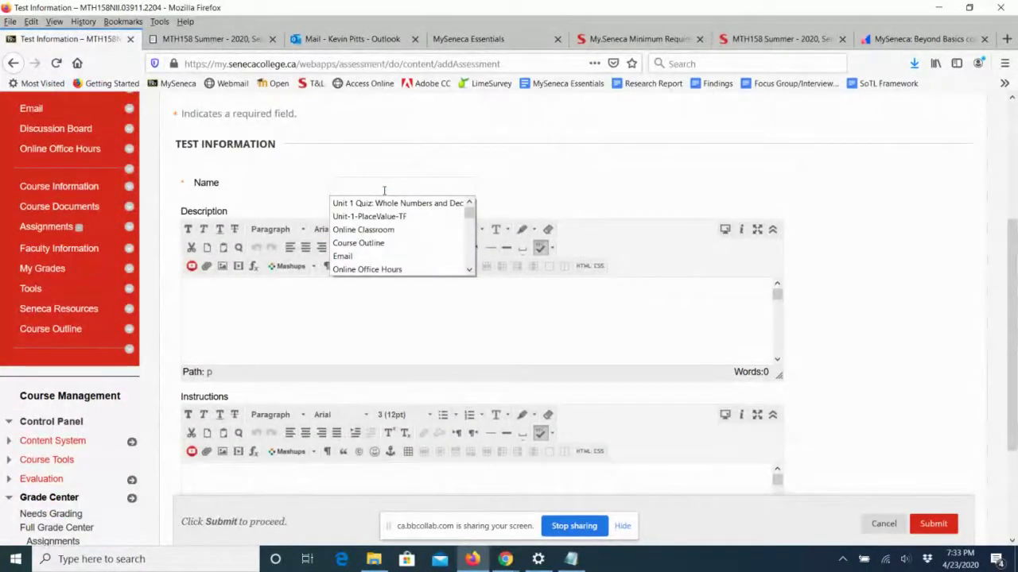
text(Q)
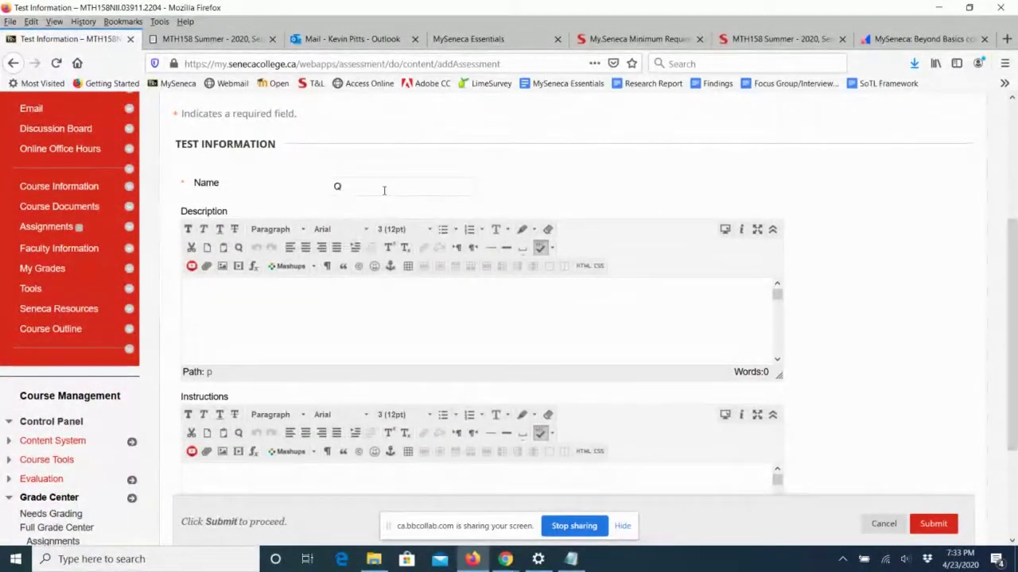
text(uiz 1)
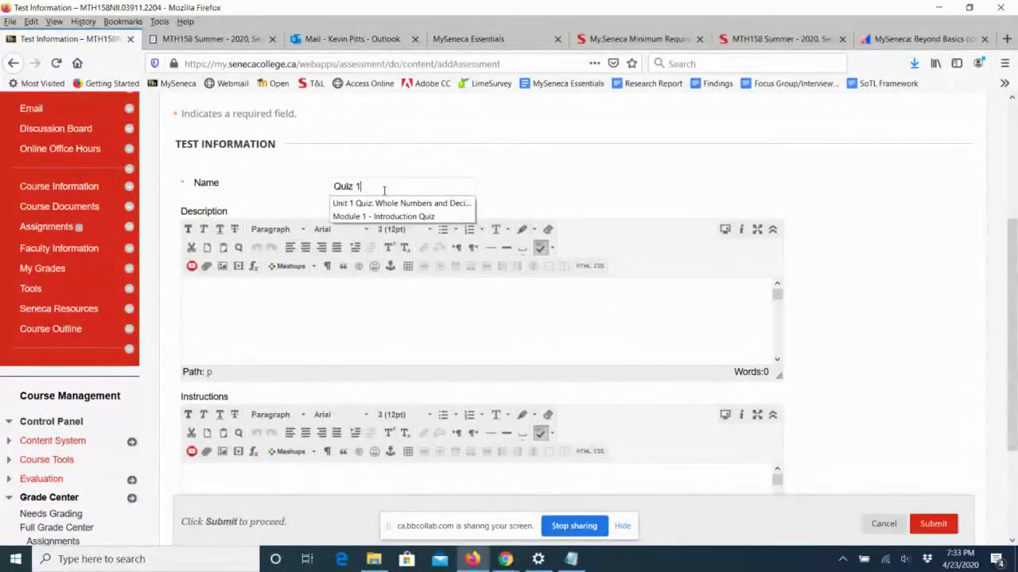
text(: Place Value and Rou)
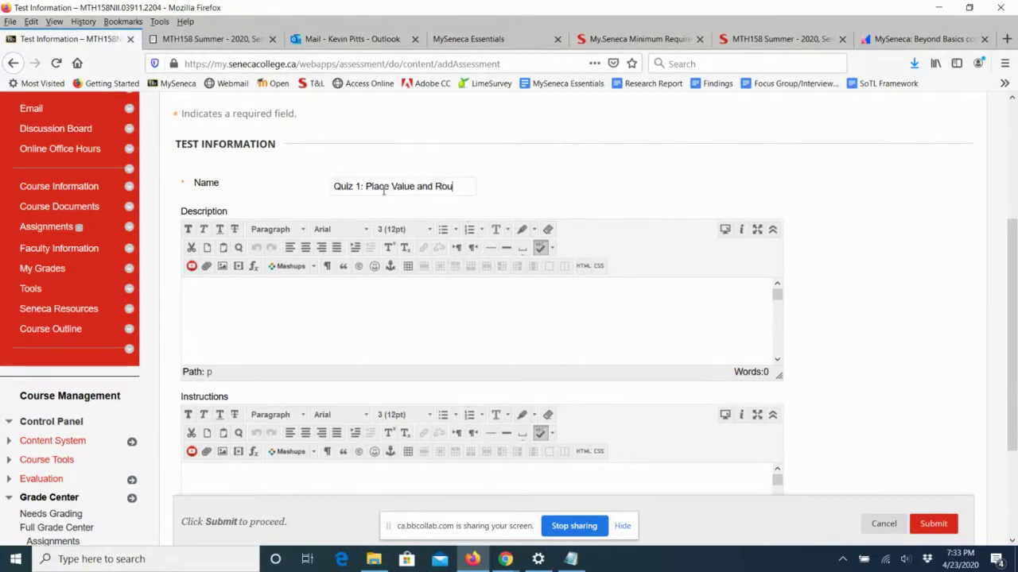
text(nding)
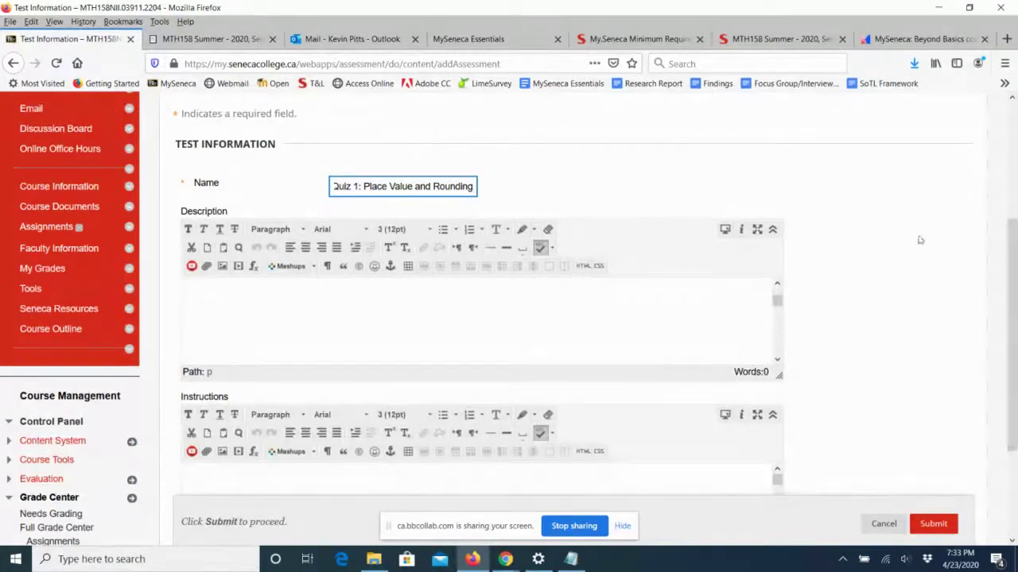
drag(1011, 241, 1006, 312)
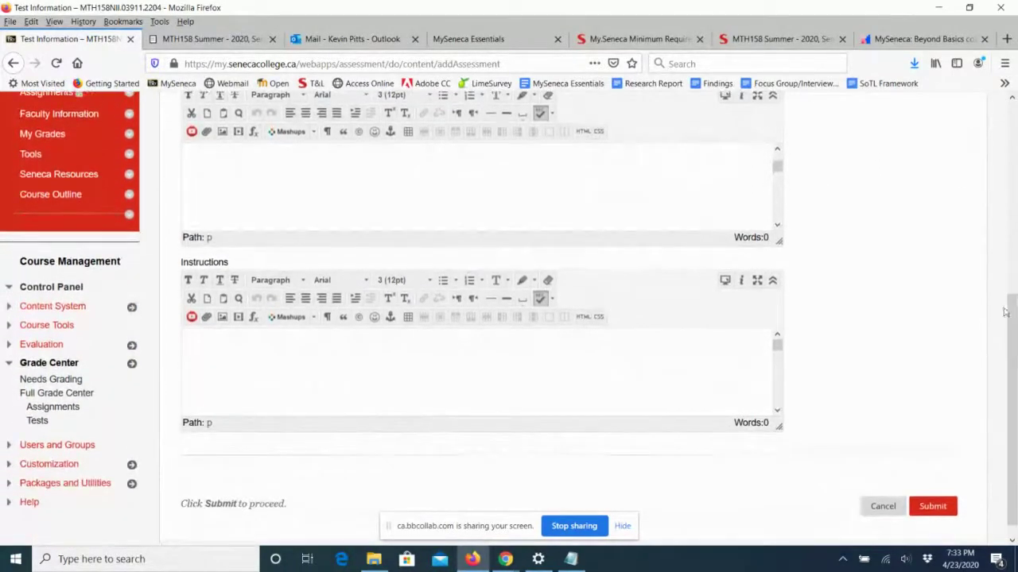
click(342, 359)
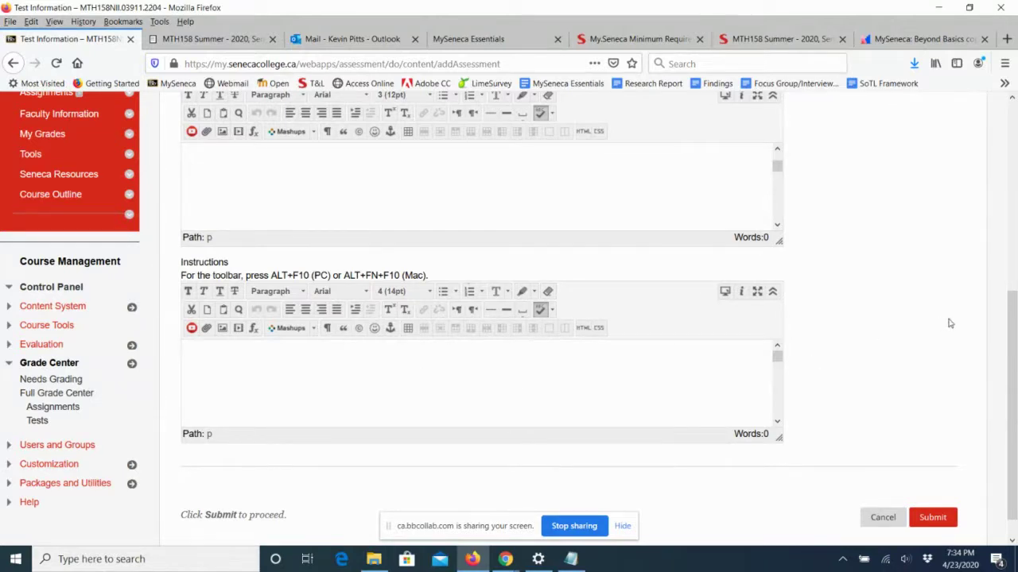
scroll(1010, 332, down, 1)
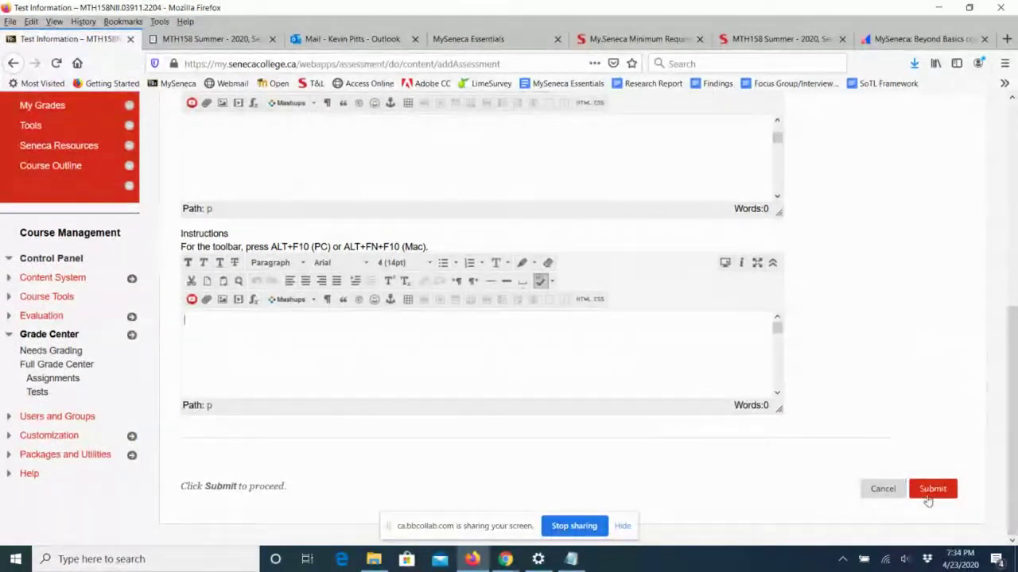
scroll(1014, 334, up, 3)
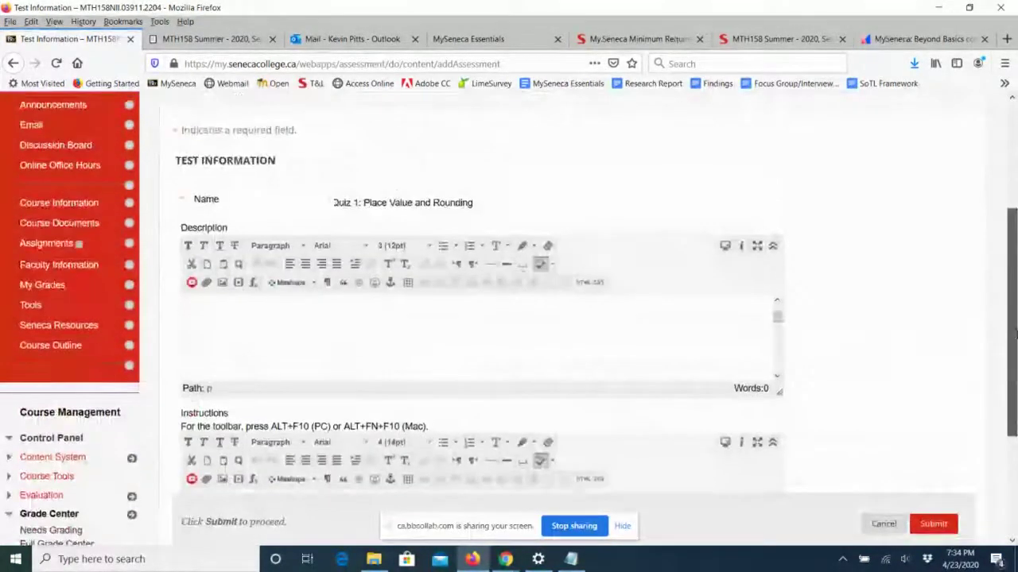
scroll(1014, 334, down, 3)
click(941, 491)
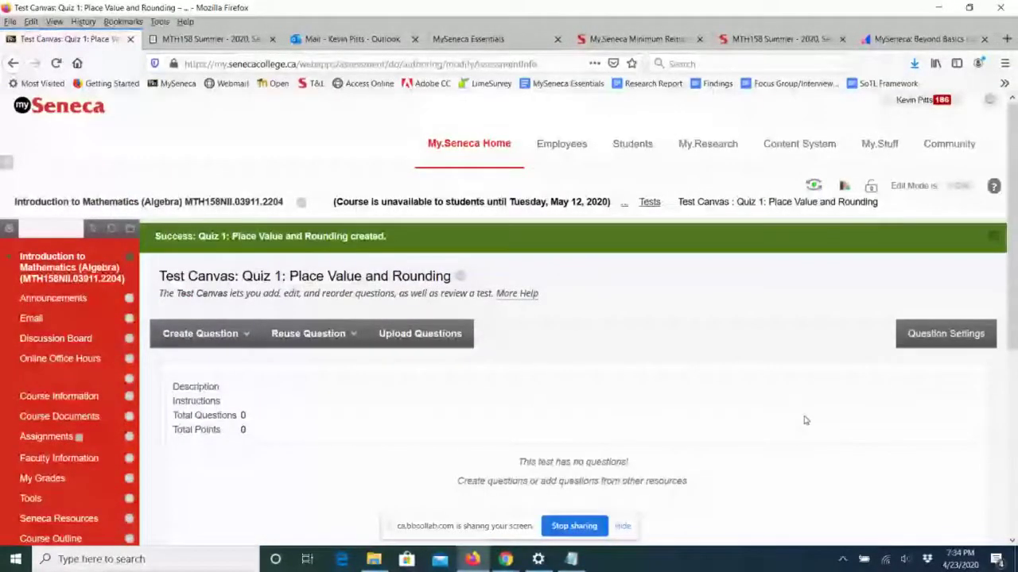
Show the Create Question list of question types on the Quiz 1 Test Canvas.
scroll(804, 420, down, 3)
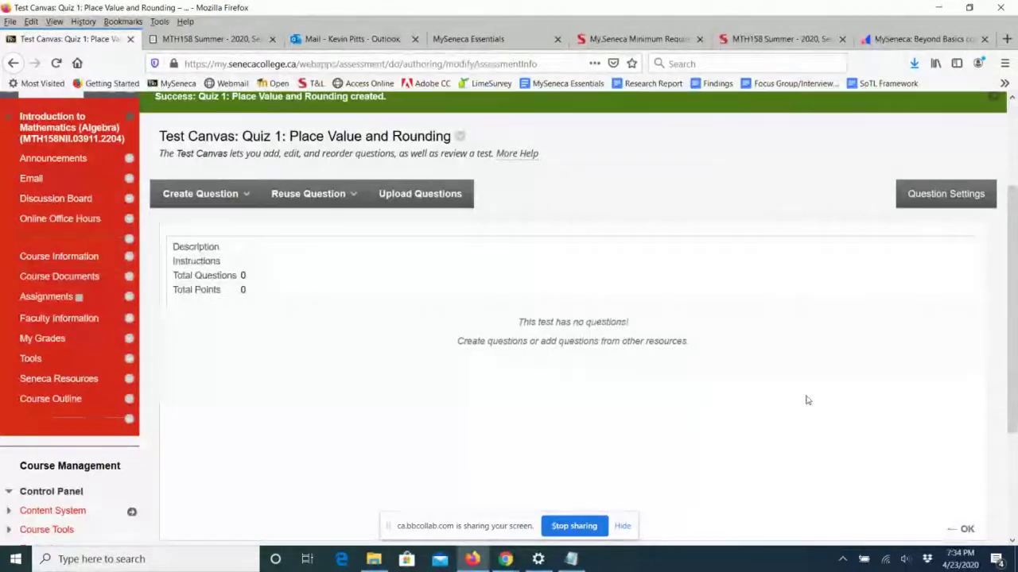
click(199, 195)
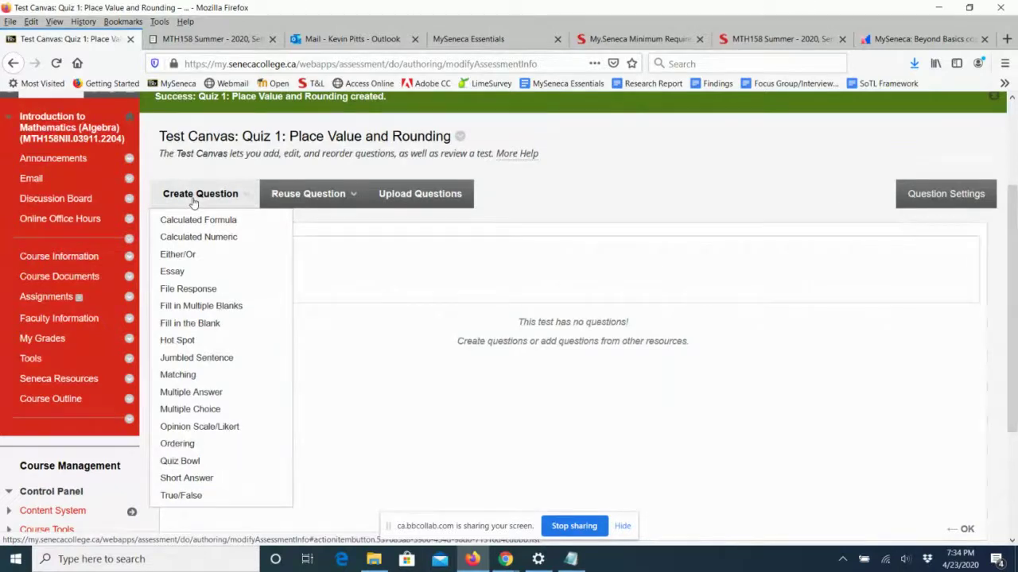
click(303, 197)
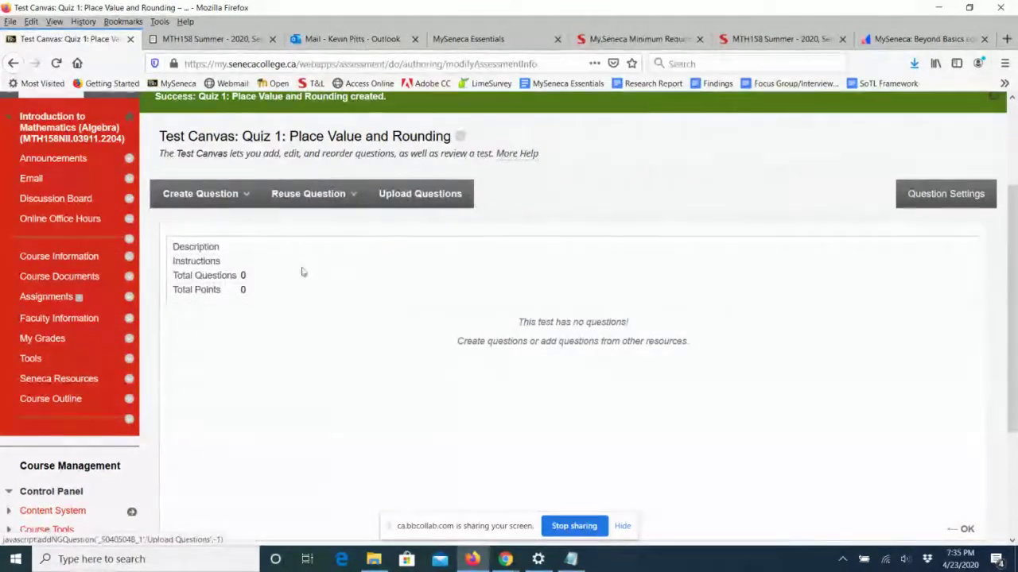
click(213, 199)
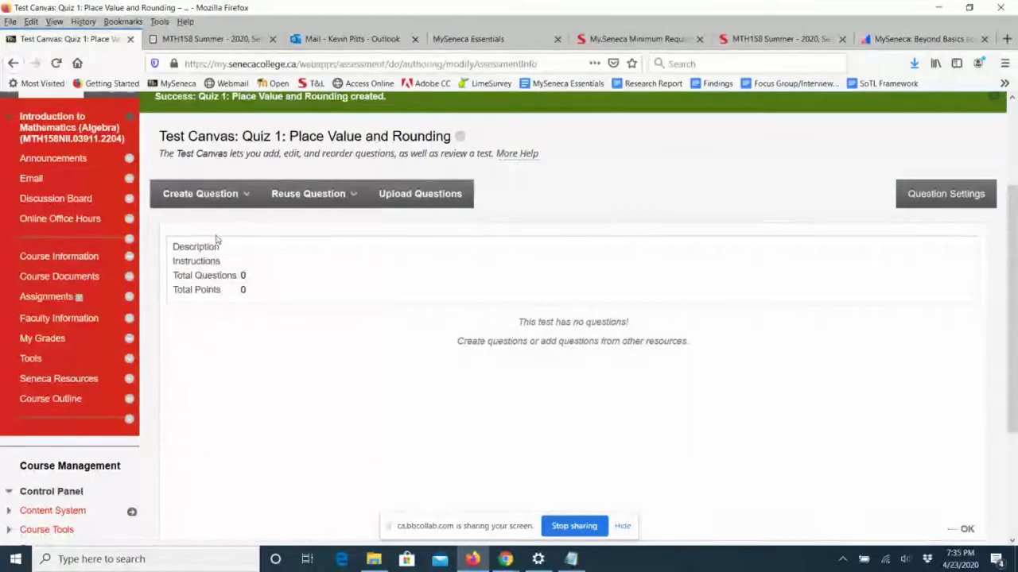
click(211, 197)
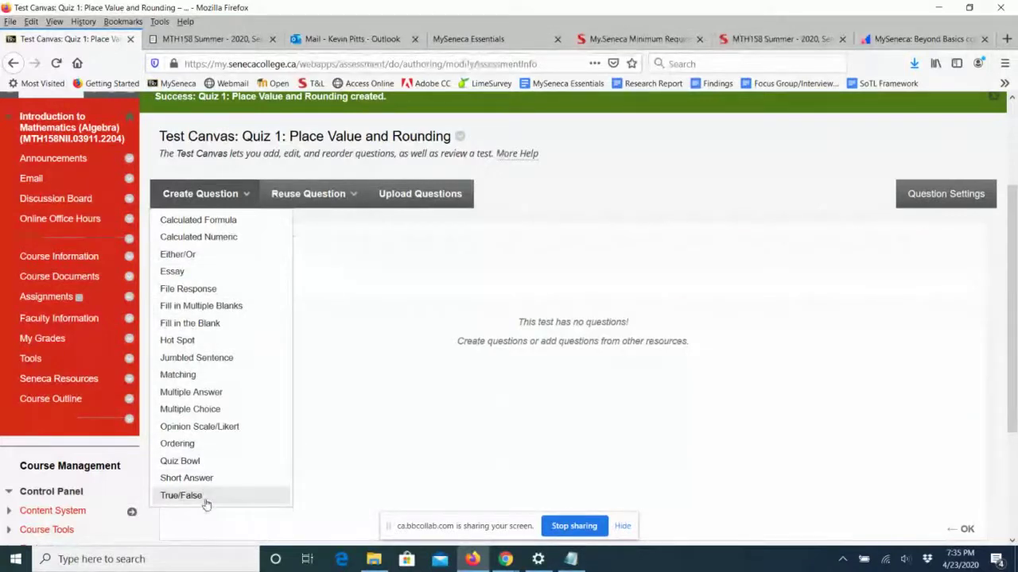
Start a True/False question titled Q1:1 and bring the welcome.txt Notepad window forward.
click(191, 495)
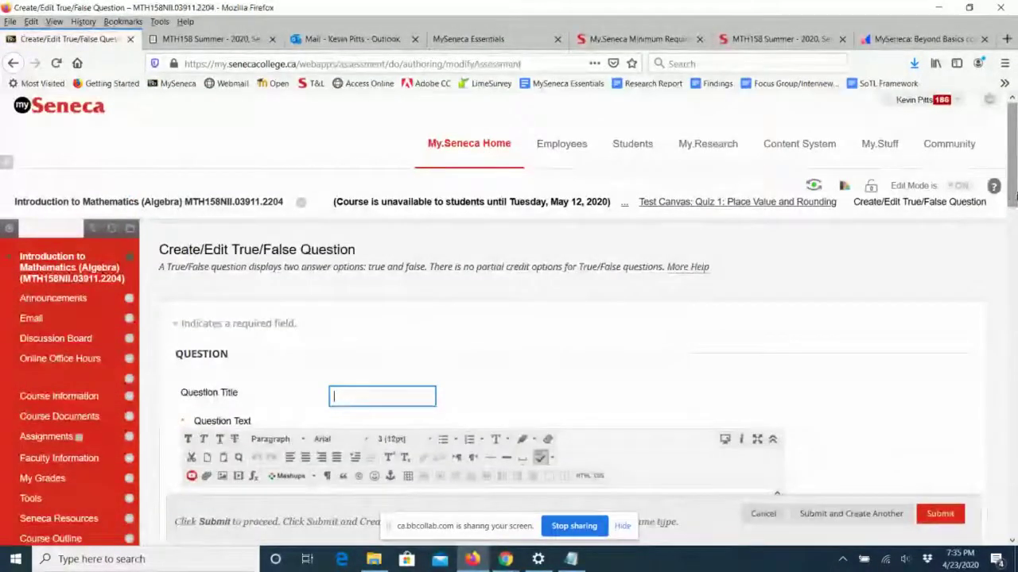
drag(1008, 198, 1008, 250)
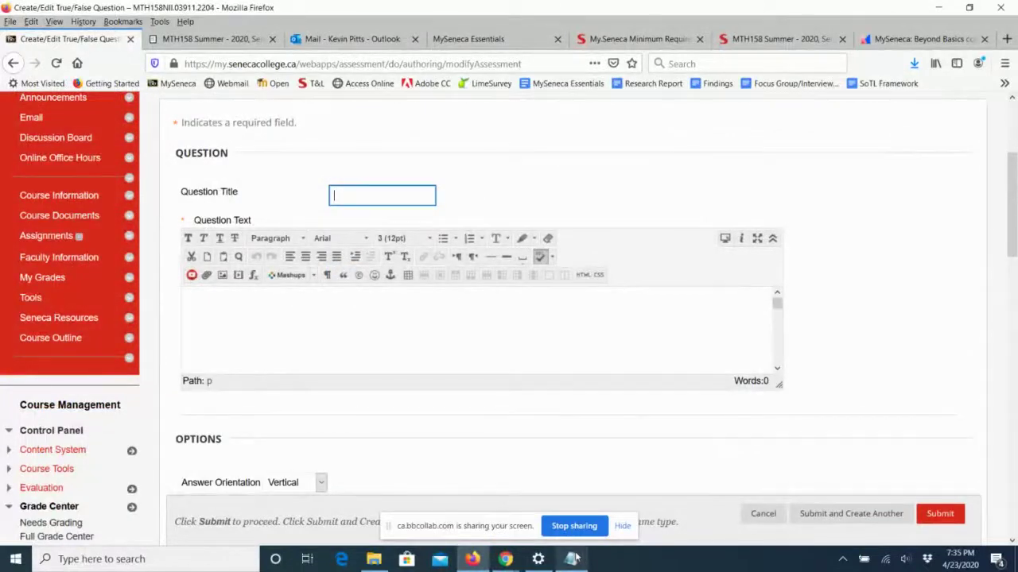
click(342, 196)
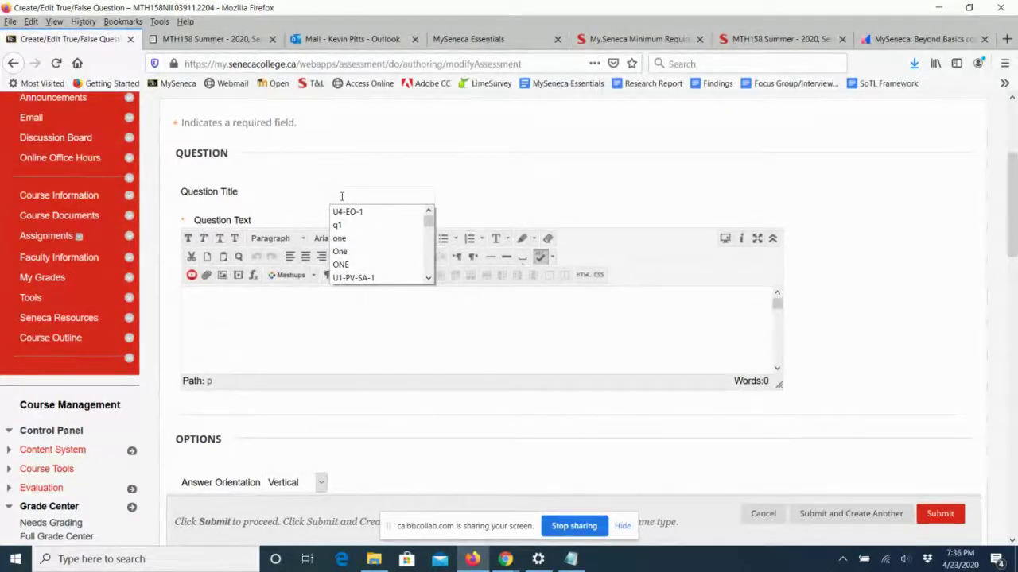
text(Q)
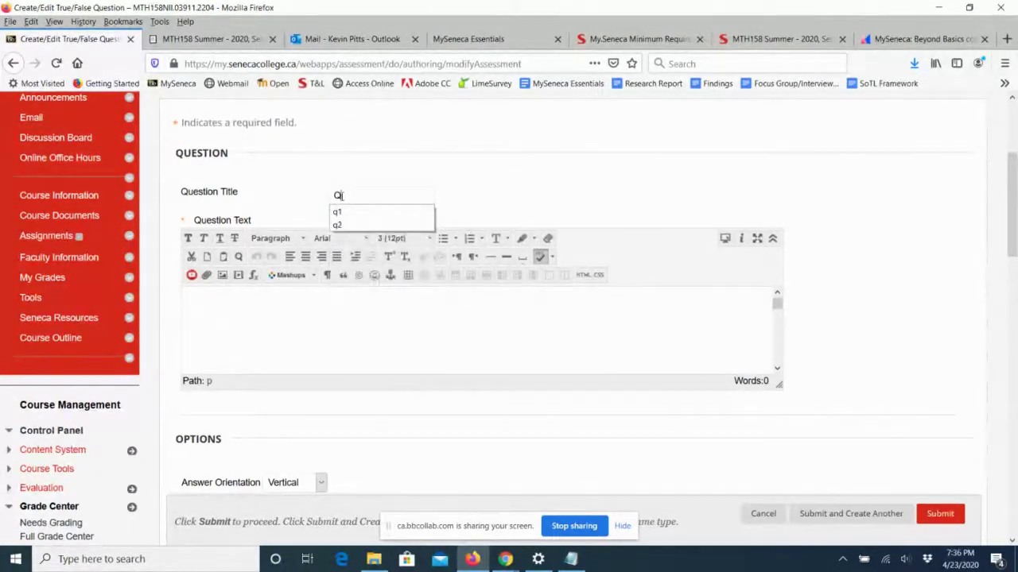
text(1)
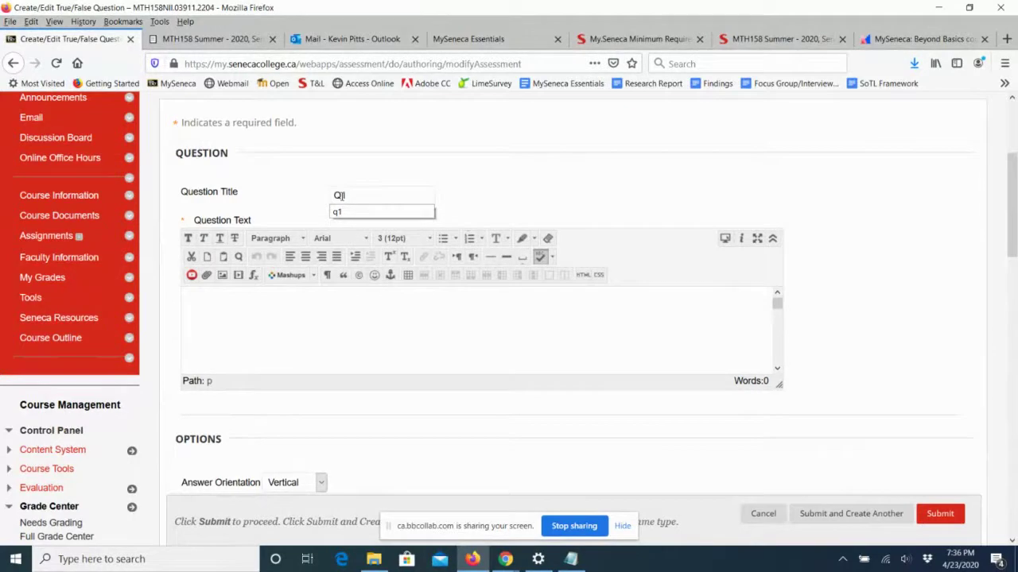
text(:1)
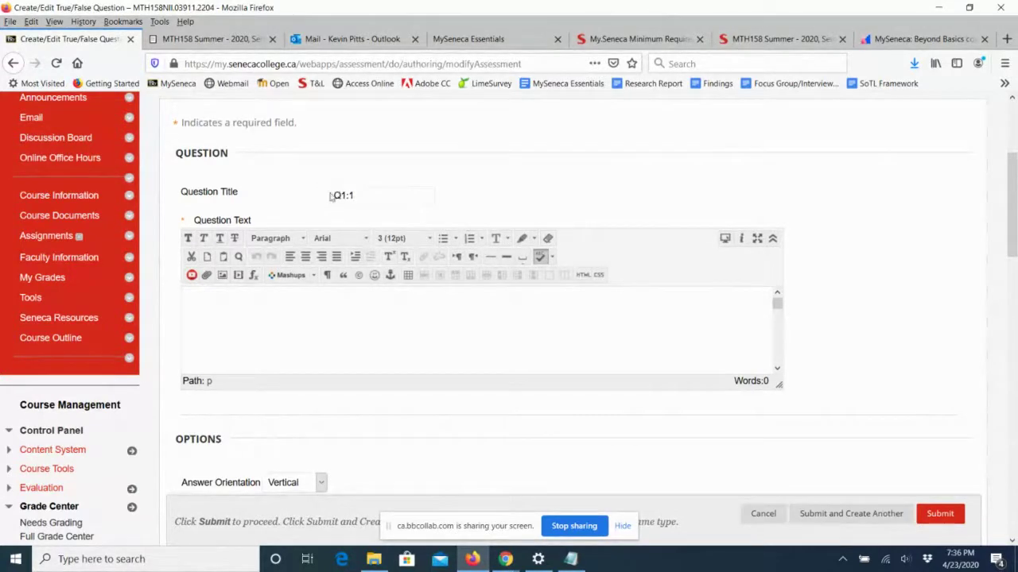
key(BackSpace)
click(295, 318)
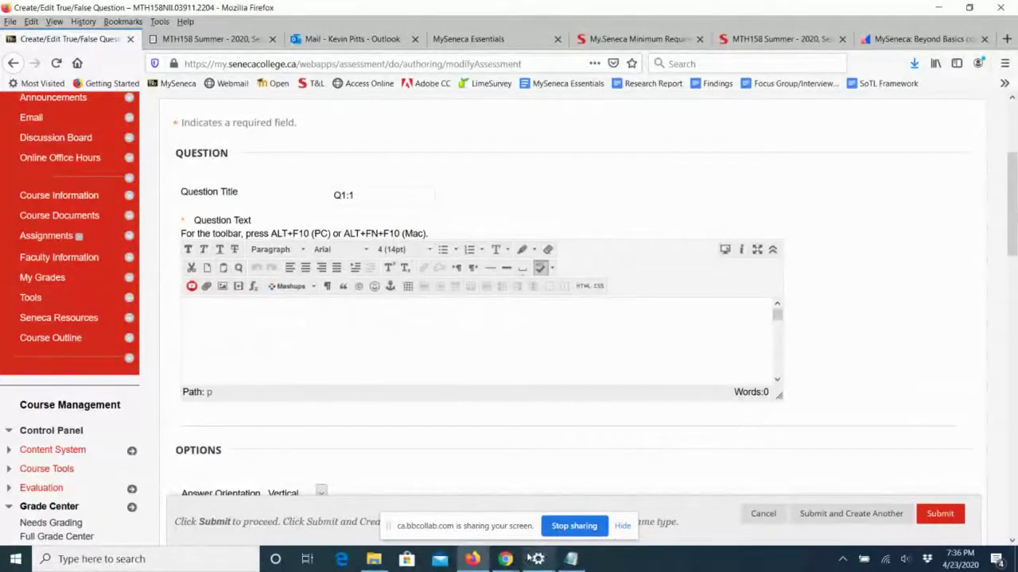
click(571, 559)
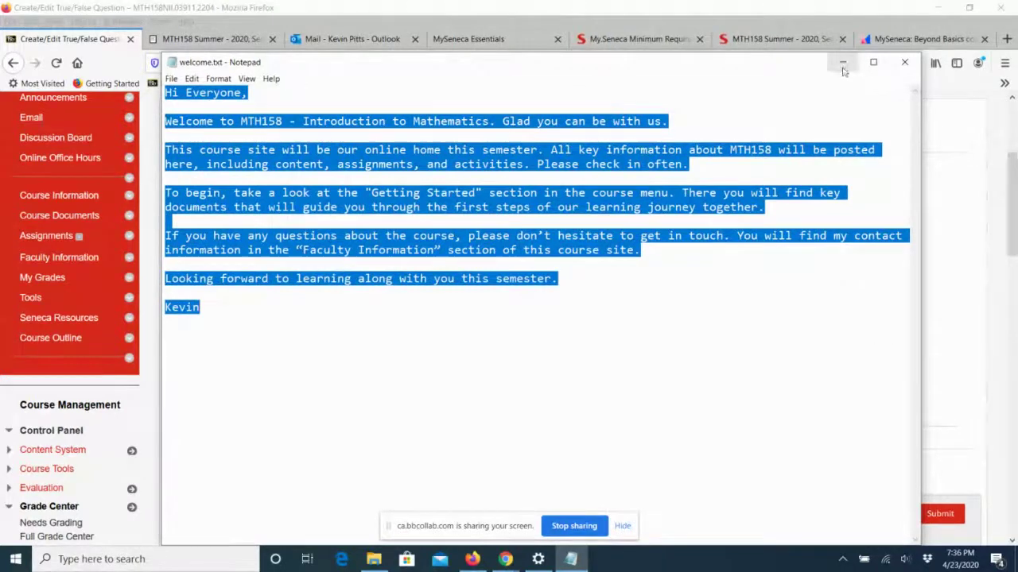
Open quiz-1-questions.txt and copy the first question's text.
click(844, 70)
click(372, 561)
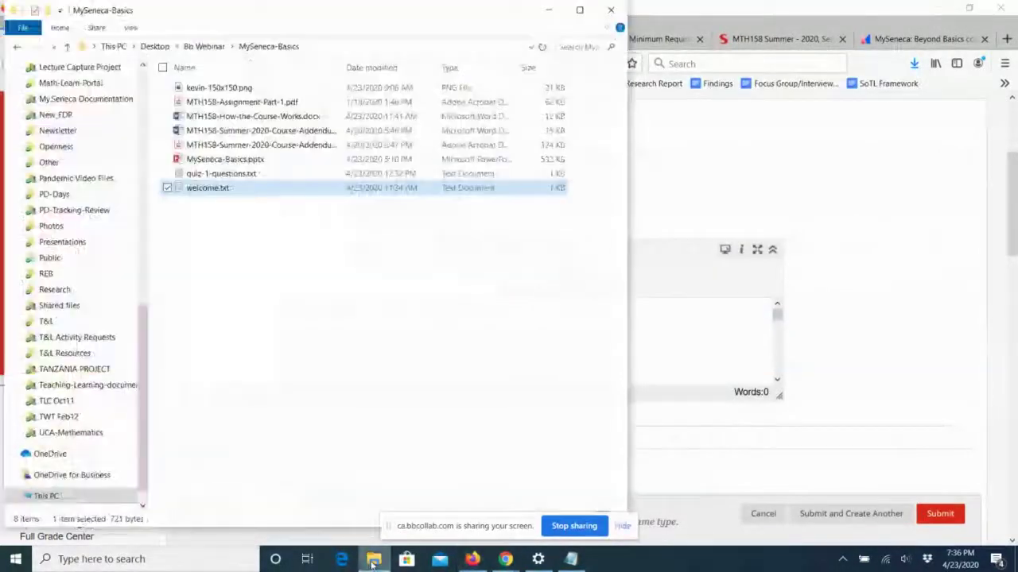
click(229, 175)
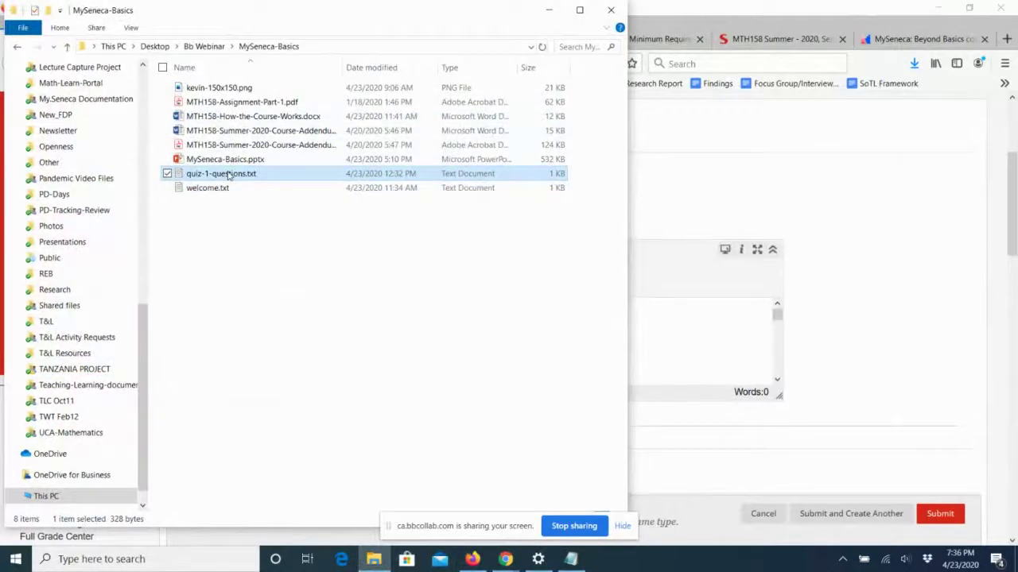
double_click(228, 175)
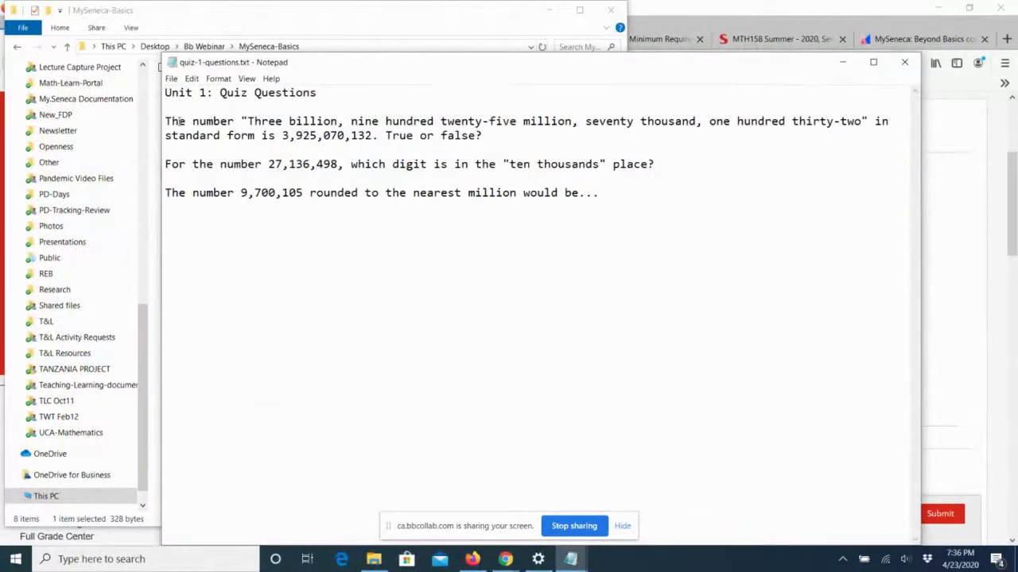
drag(169, 122, 495, 139)
key(ctrl+c)
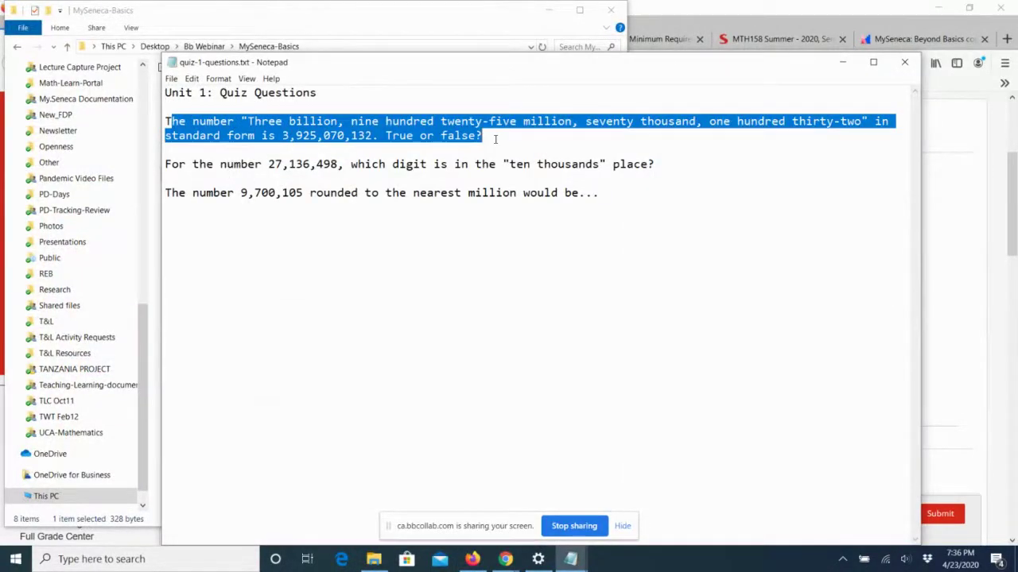
click(850, 62)
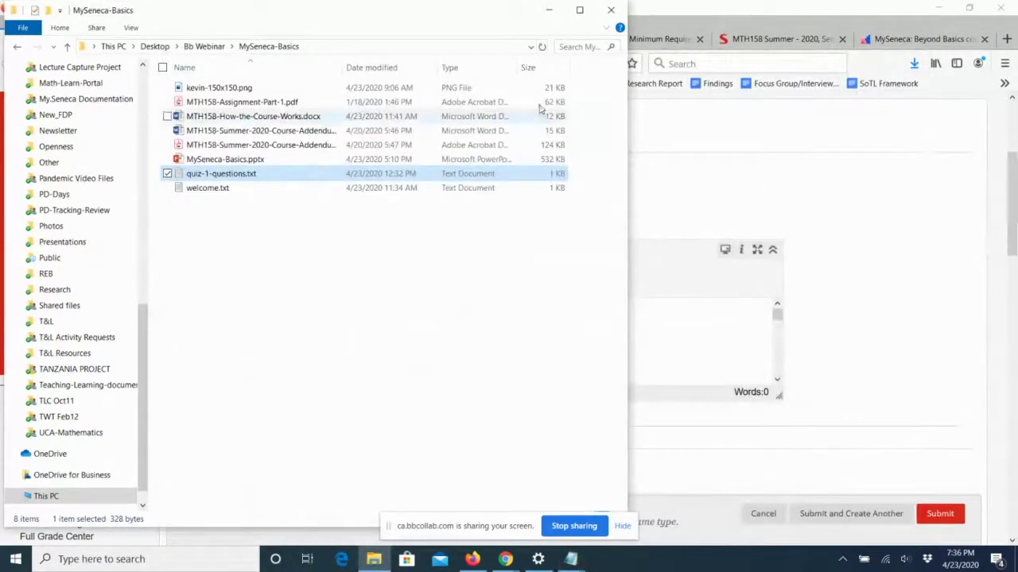
click(550, 15)
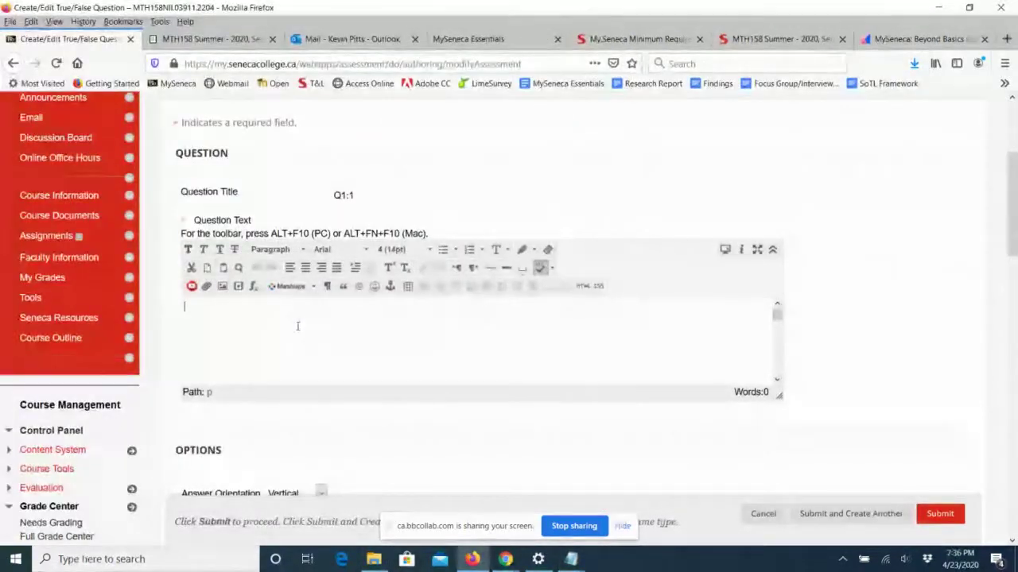
Paste the question into Q1:1's Question Text, fix the leading T, and set it to 14pt.
key(ctrl+v)
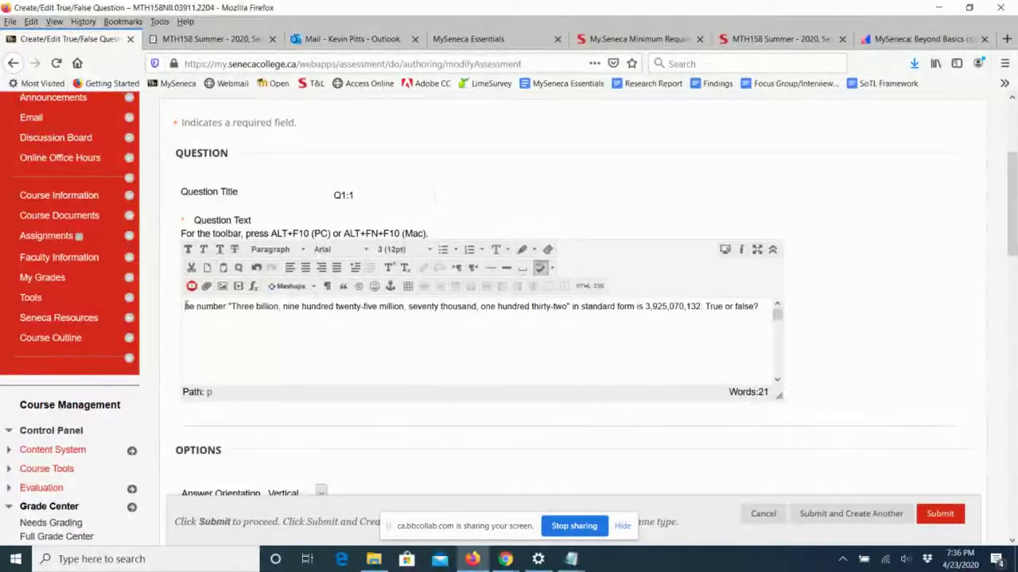
text(T)
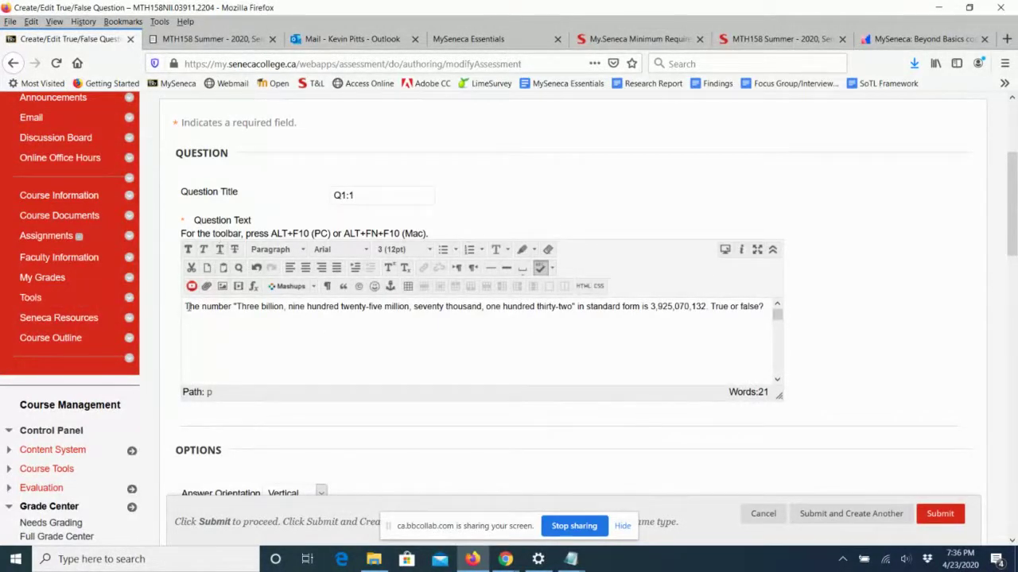
drag(187, 306, 788, 317)
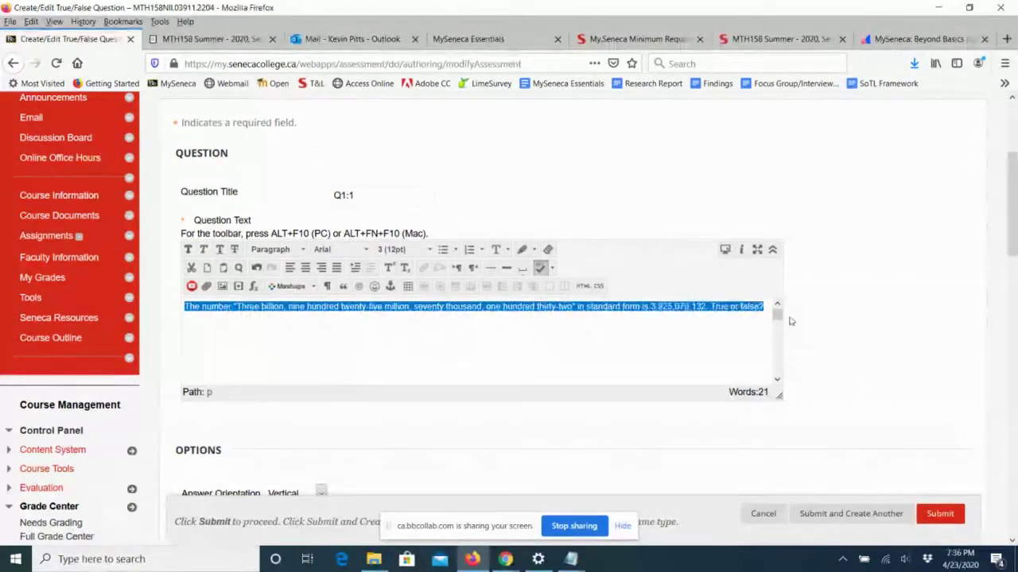
click(391, 250)
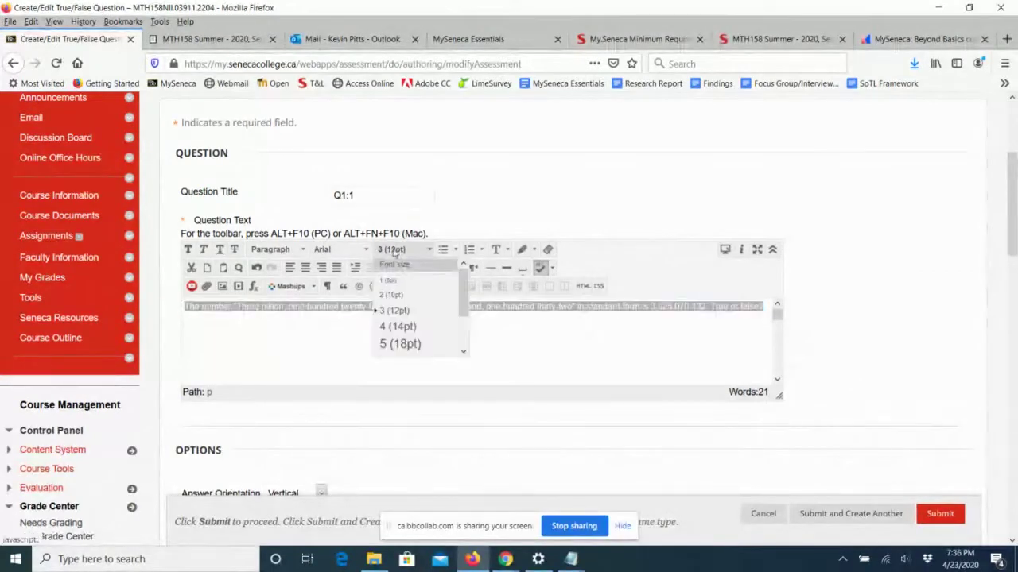
click(399, 327)
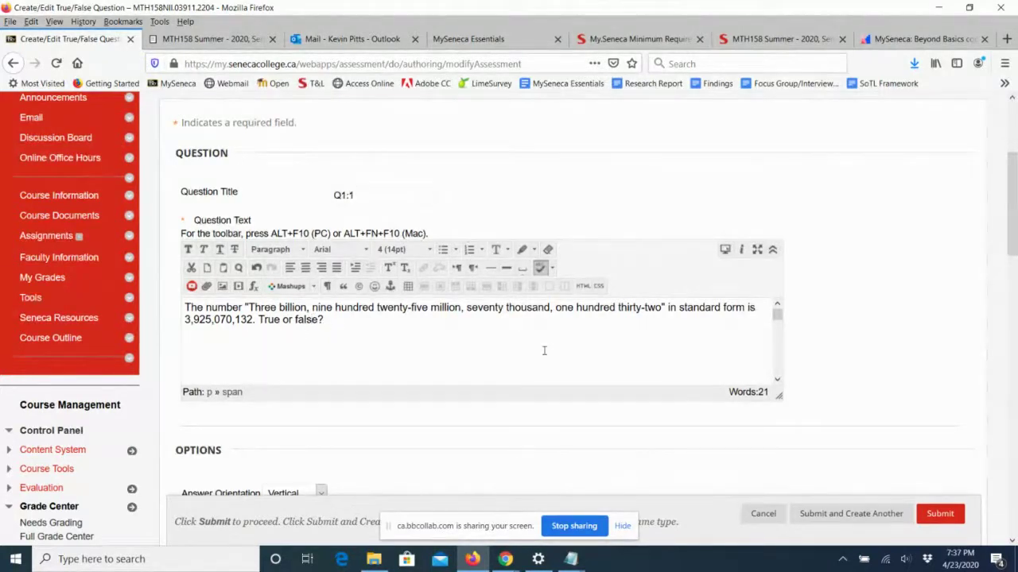
scroll(993, 239, down, 5)
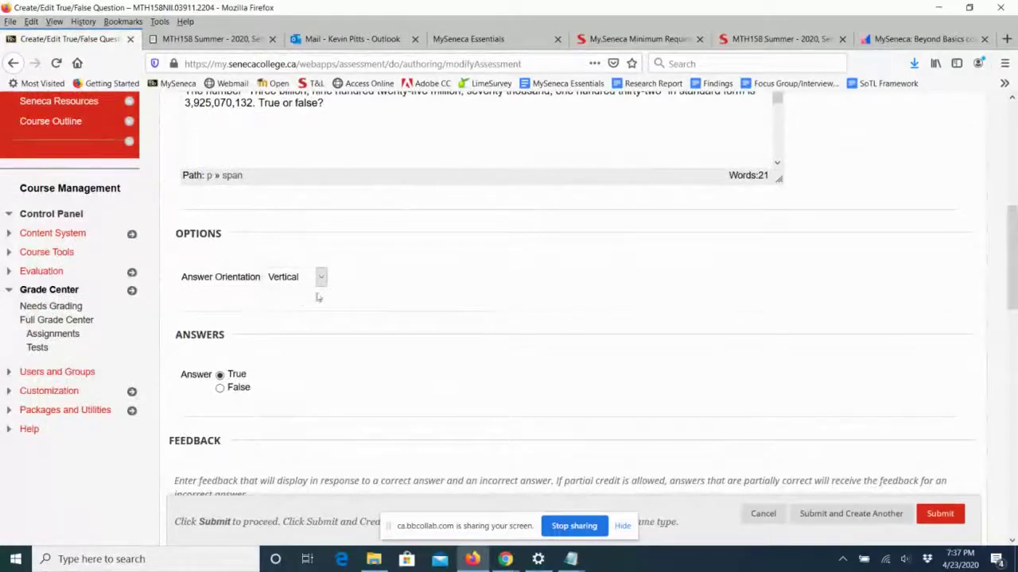
click(320, 277)
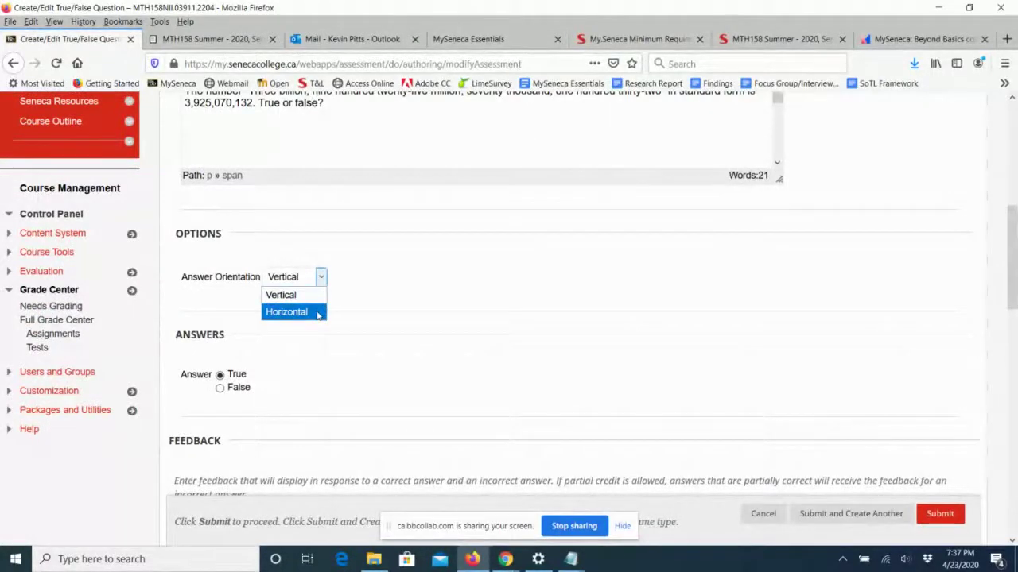
click(320, 279)
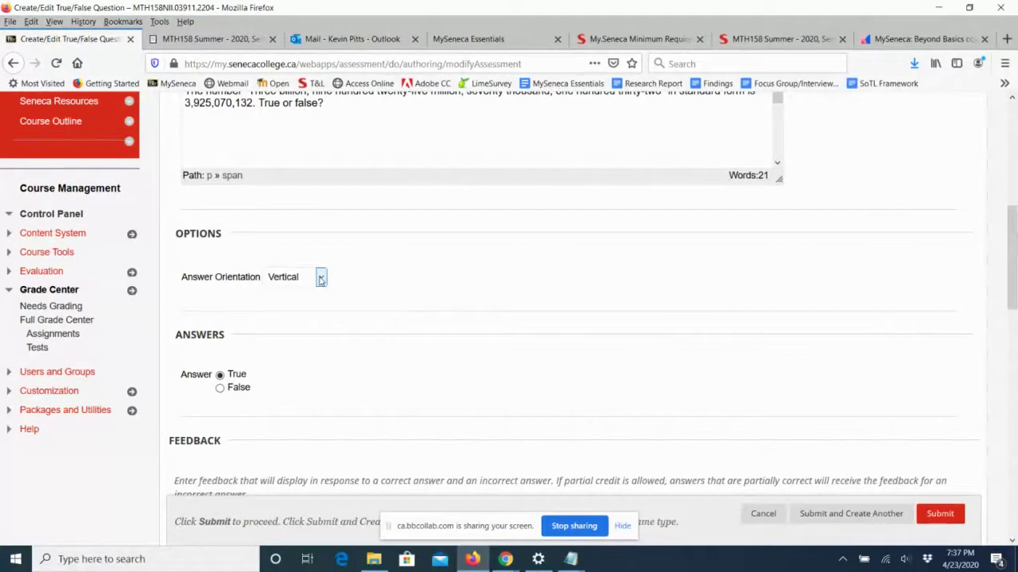
click(321, 278)
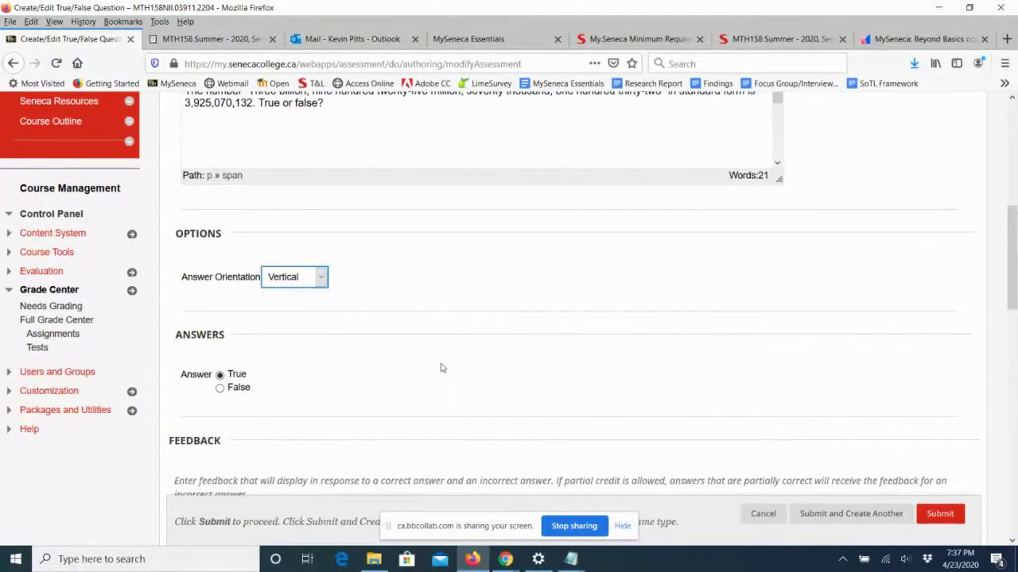
scroll(442, 368, up, 3)
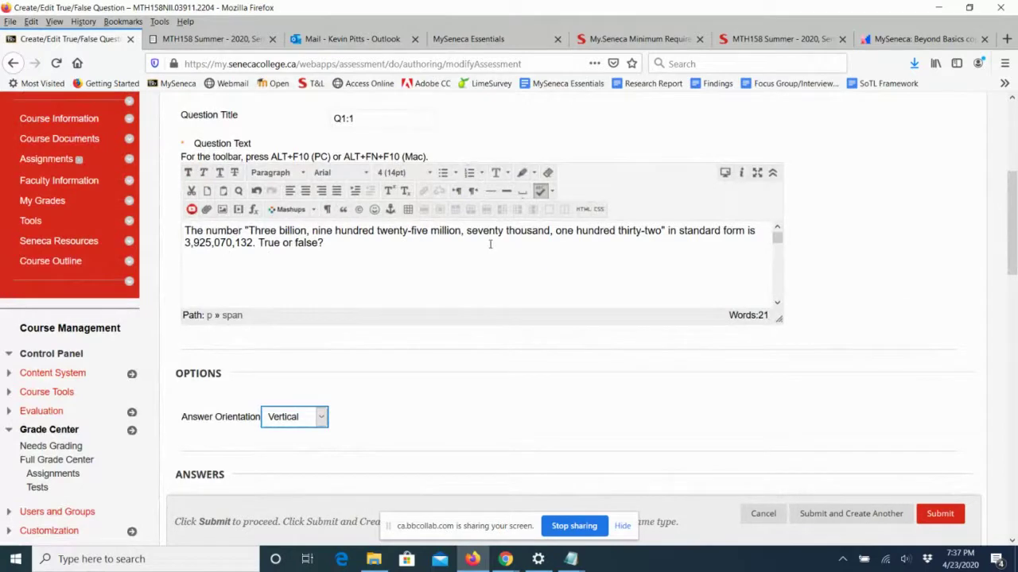
scroll(502, 375, down, 5)
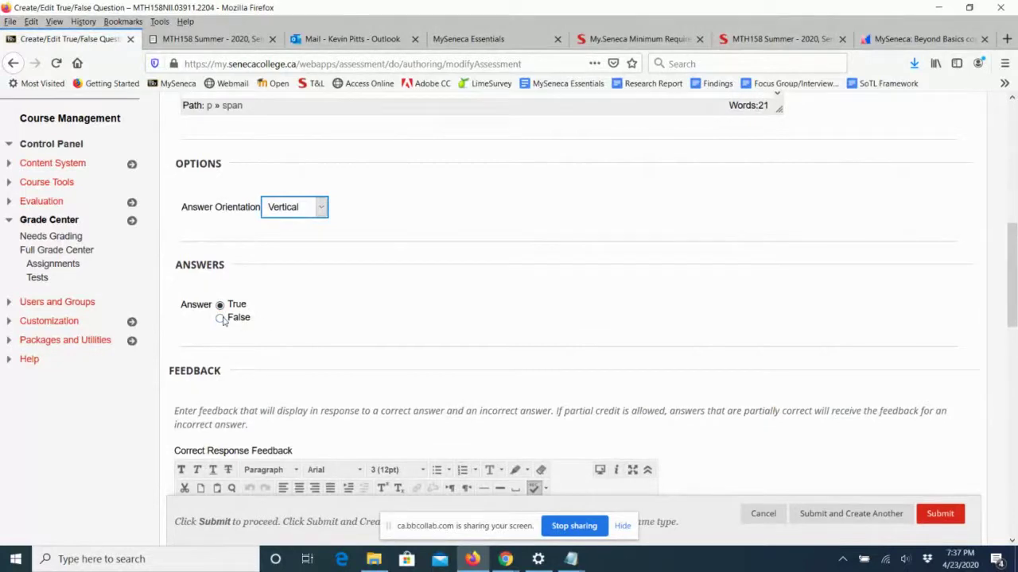
scroll(543, 322, down, 4)
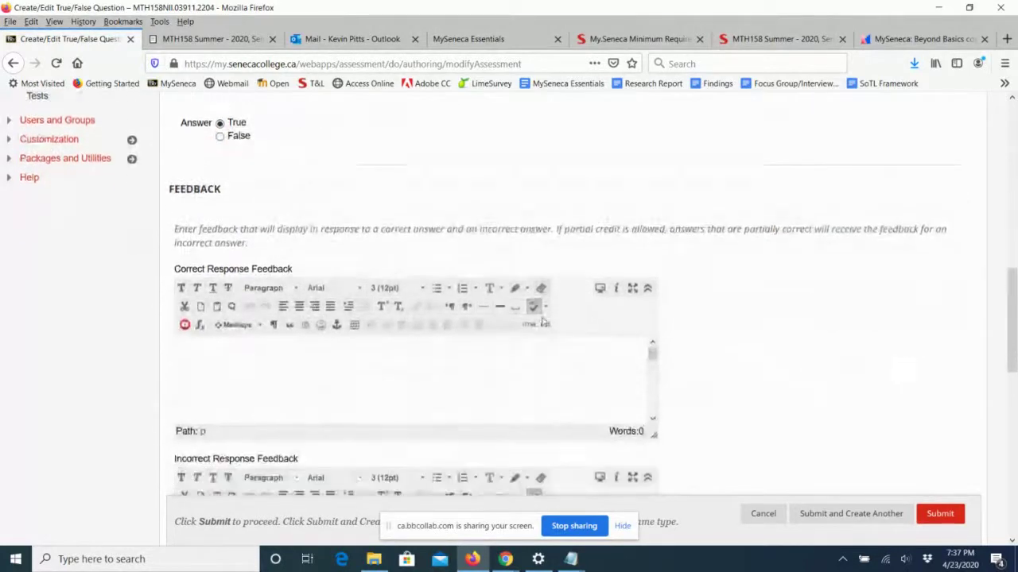
Enter 'Well done!' as the correct-response feedback at 14pt.
click(285, 349)
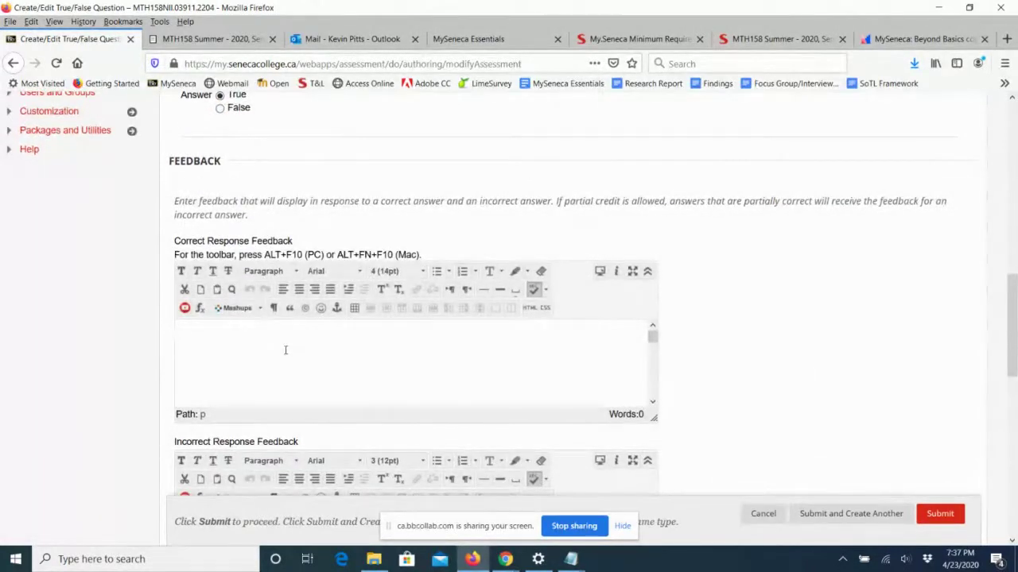
text(Well done!)
drag(218, 330, 170, 328)
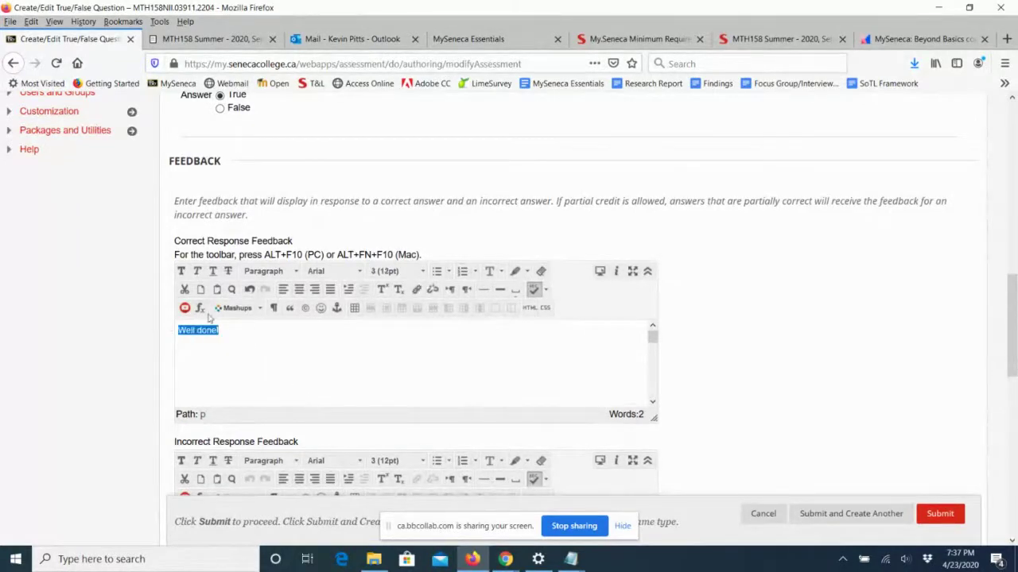
click(397, 272)
click(398, 349)
scroll(484, 381, down, 1)
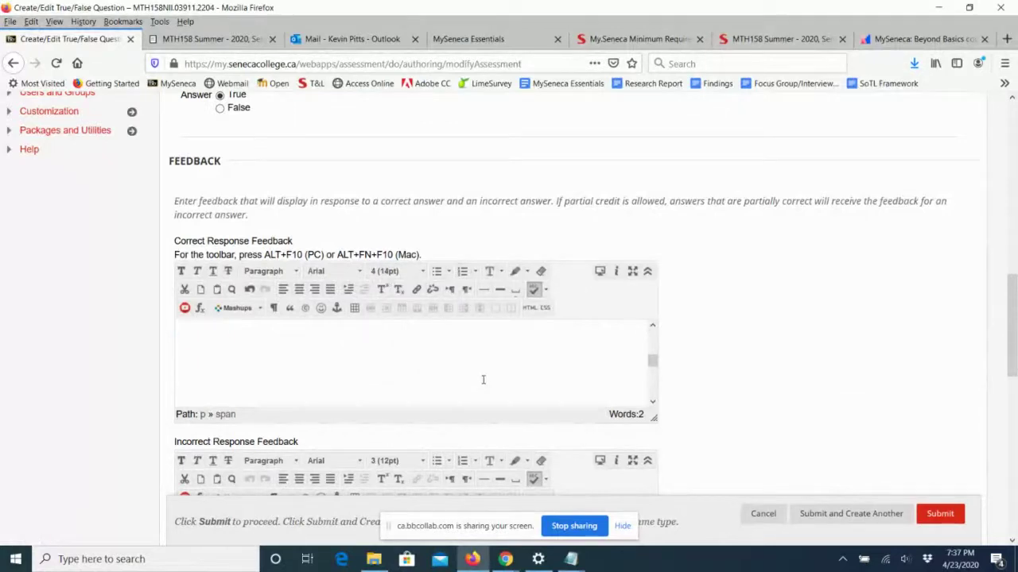
scroll(539, 372, up, 1)
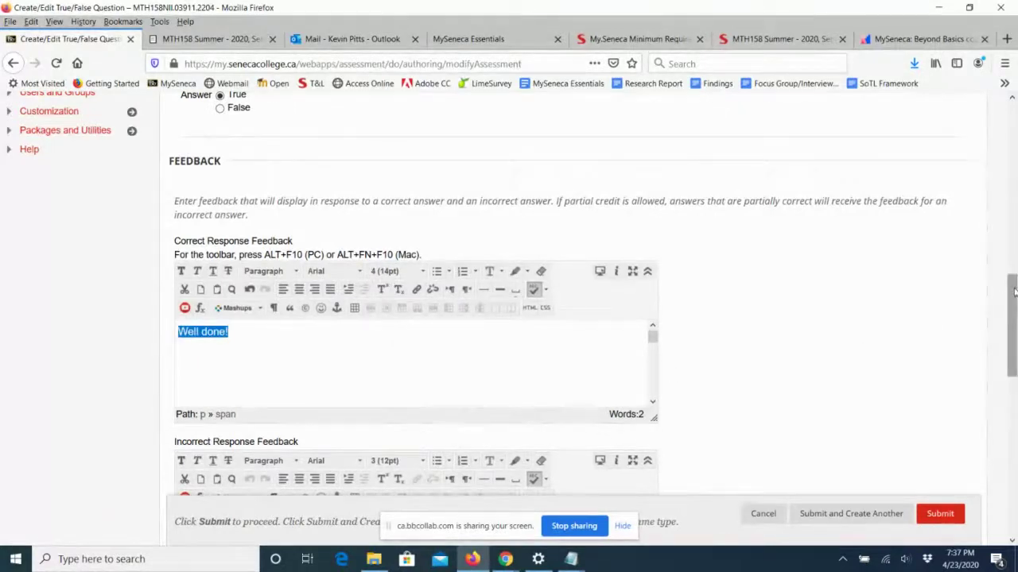
Enter 'Please review Unit 1!' as the incorrect-response feedback.
drag(1009, 306, 1014, 335)
click(218, 331)
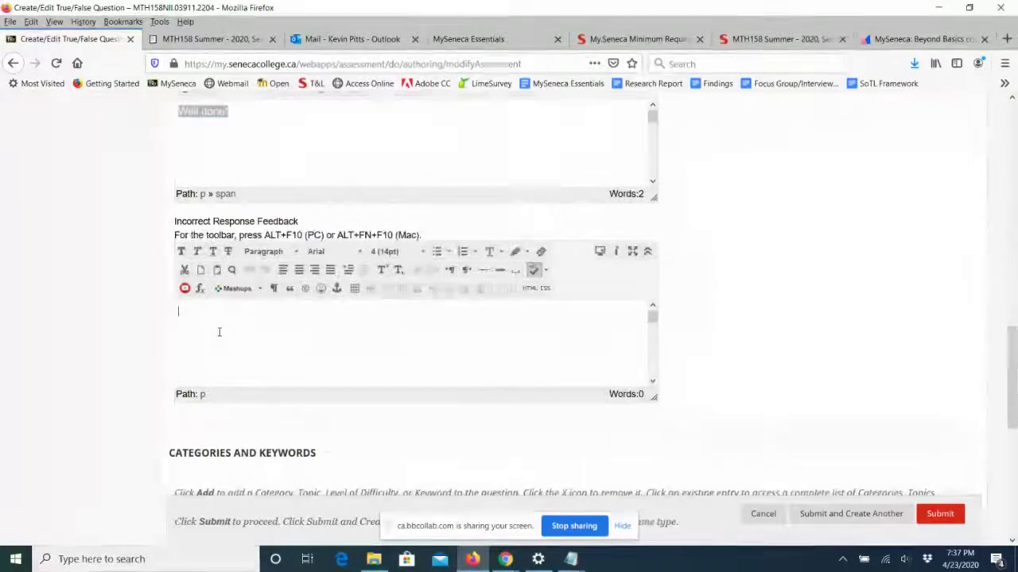
text(P)
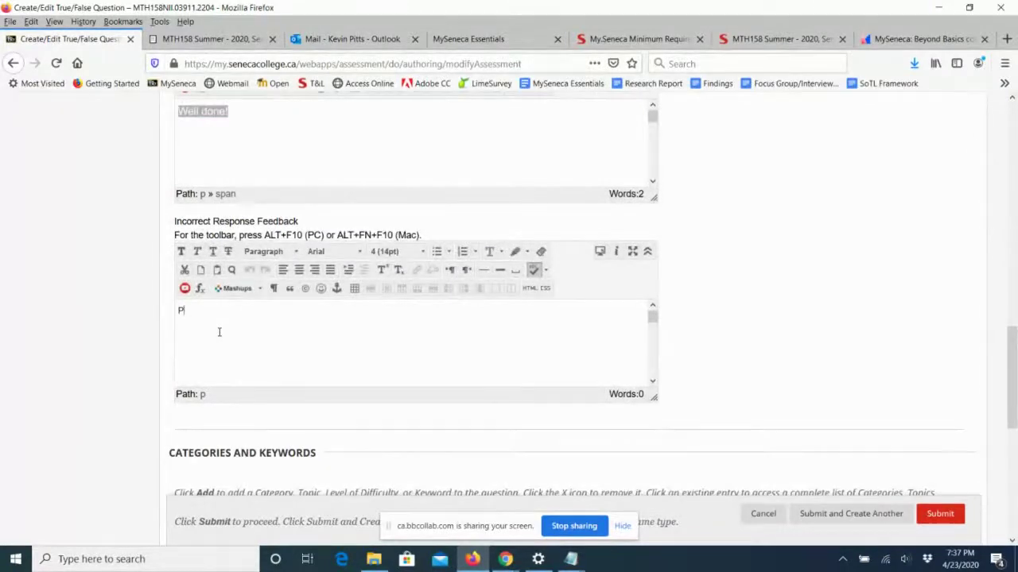
text(Lease review UNi)
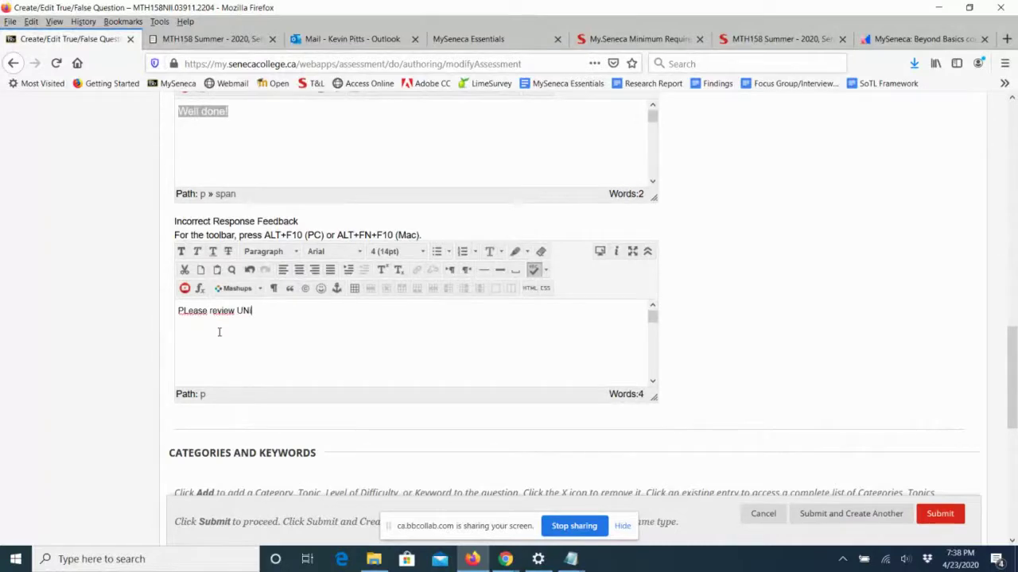
text(t 1)
text(!)
text(l)
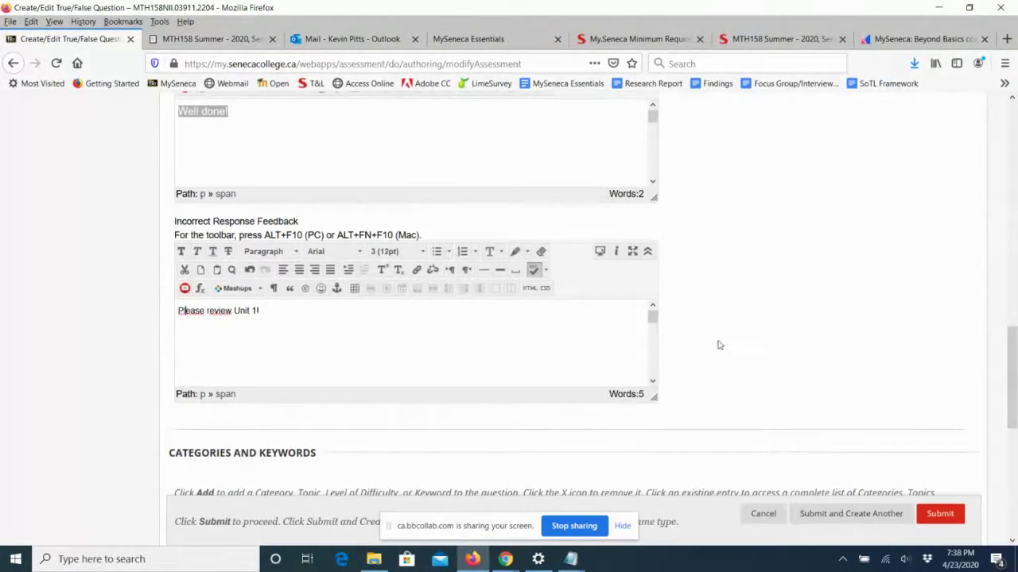
scroll(1008, 357, down, 2)
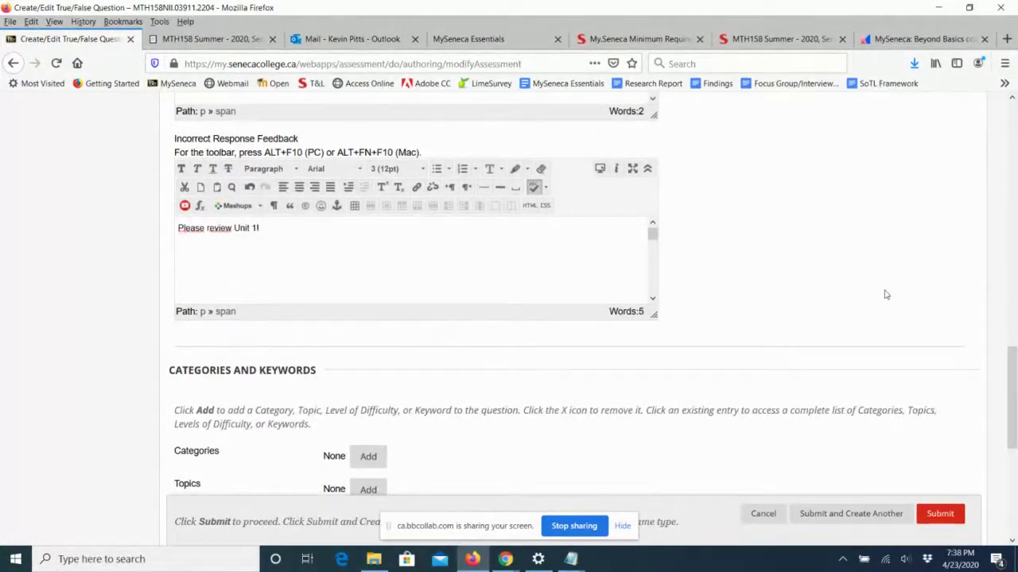
Submit the finished Q1:1 True/False question to Quiz 1.
drag(1014, 388, 1014, 448)
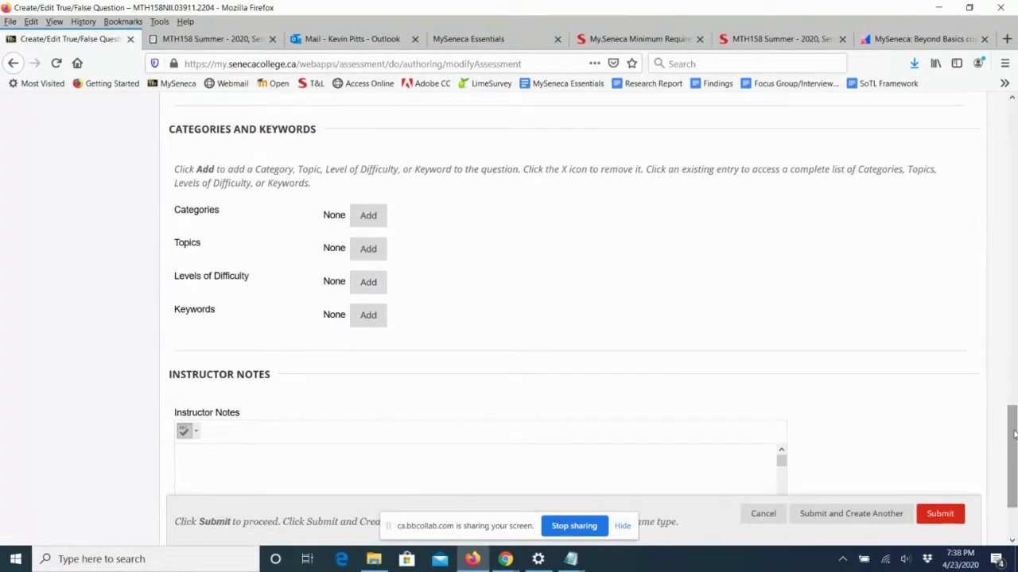
drag(1013, 433, 1014, 456)
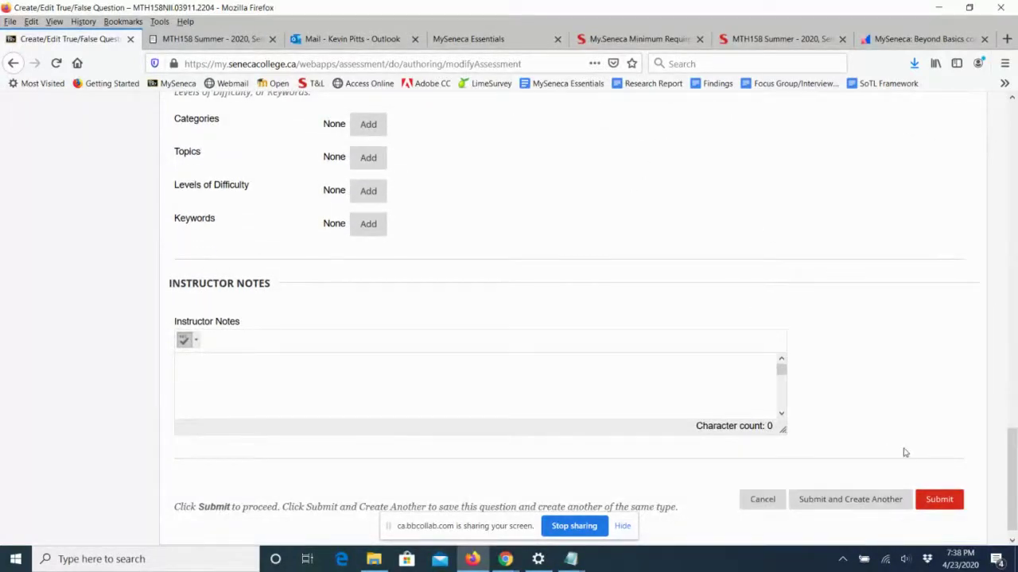
click(938, 506)
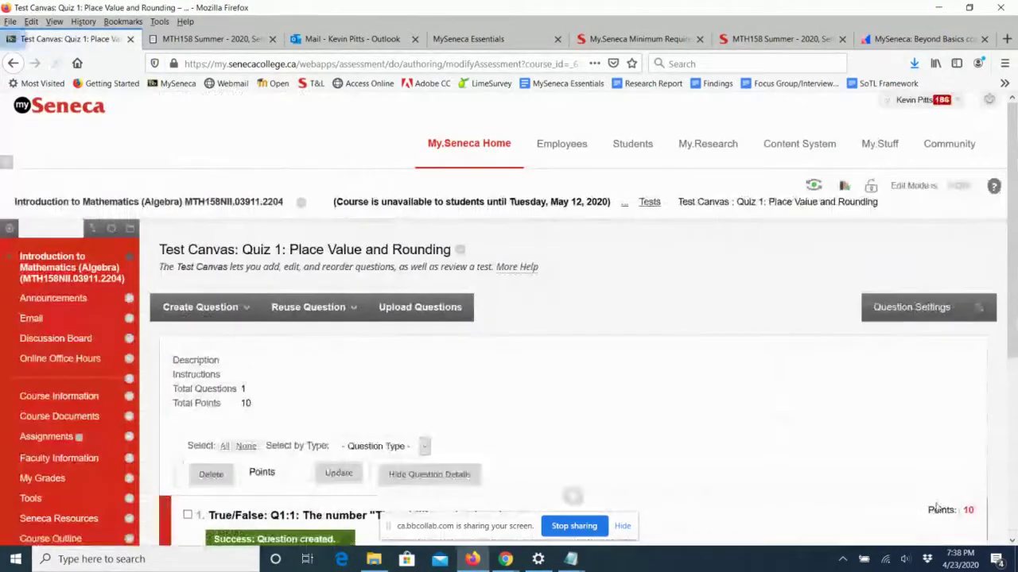
Change Q1:1's point value from 10 to 1 on the Test Canvas.
scroll(686, 320, down, 3)
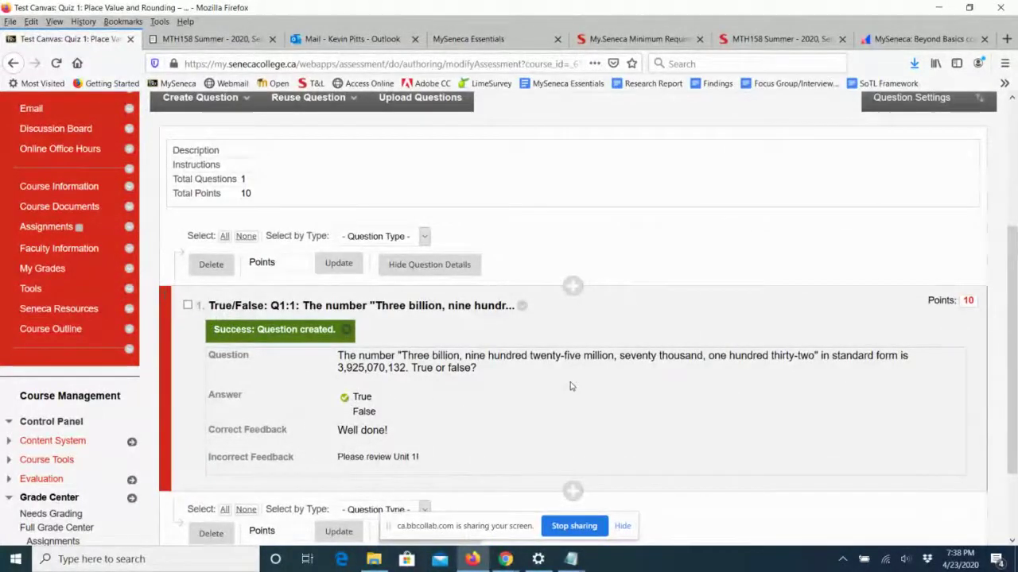
scroll(570, 386, down, 2)
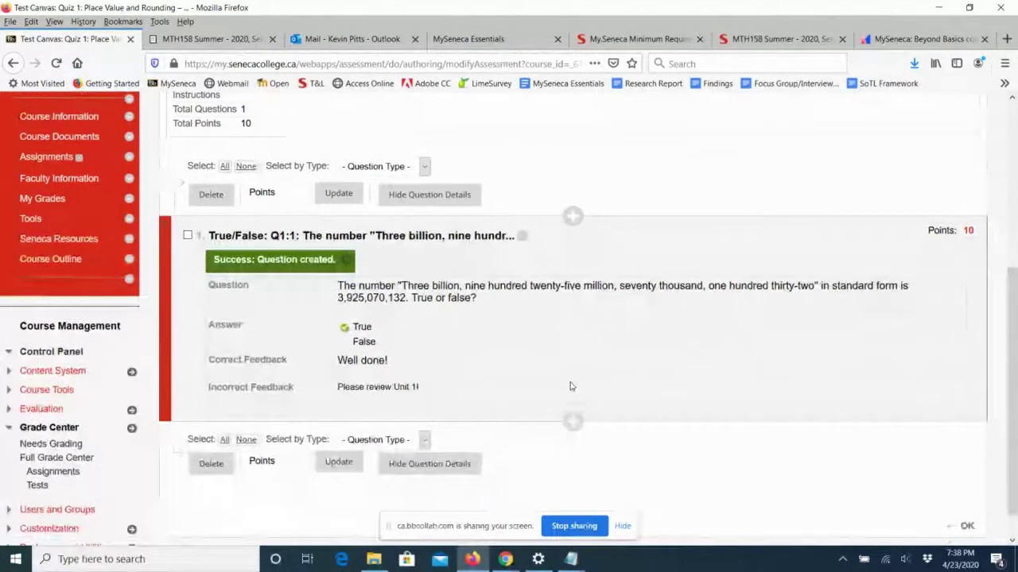
click(968, 231)
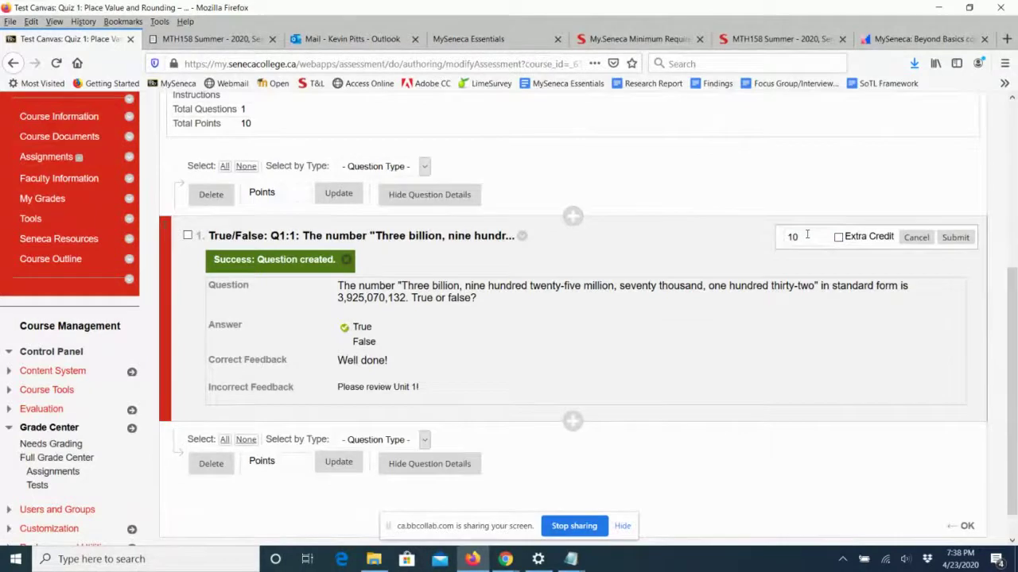
drag(806, 234, 764, 234)
text(10)
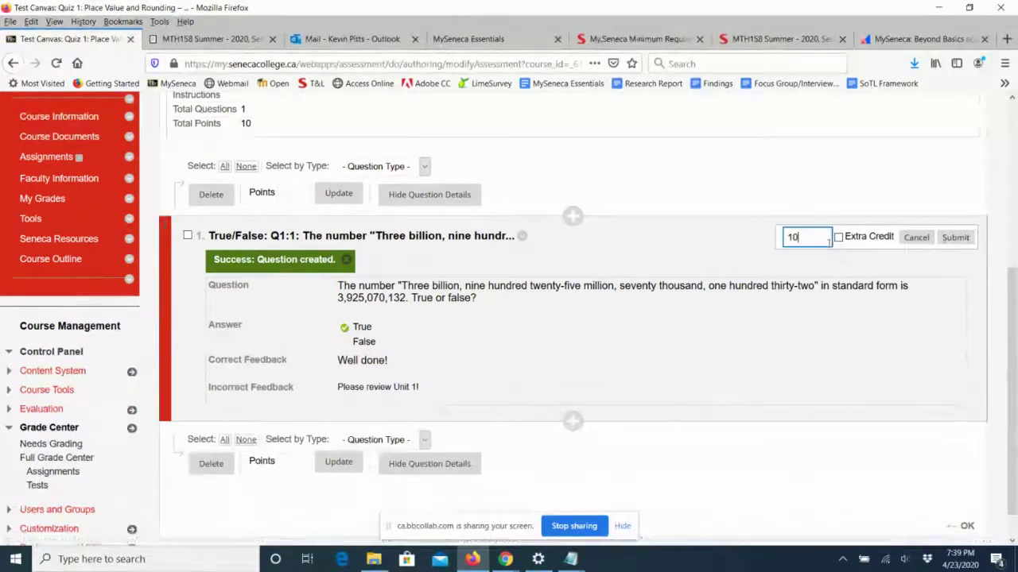
drag(819, 237, 771, 233)
text(1)
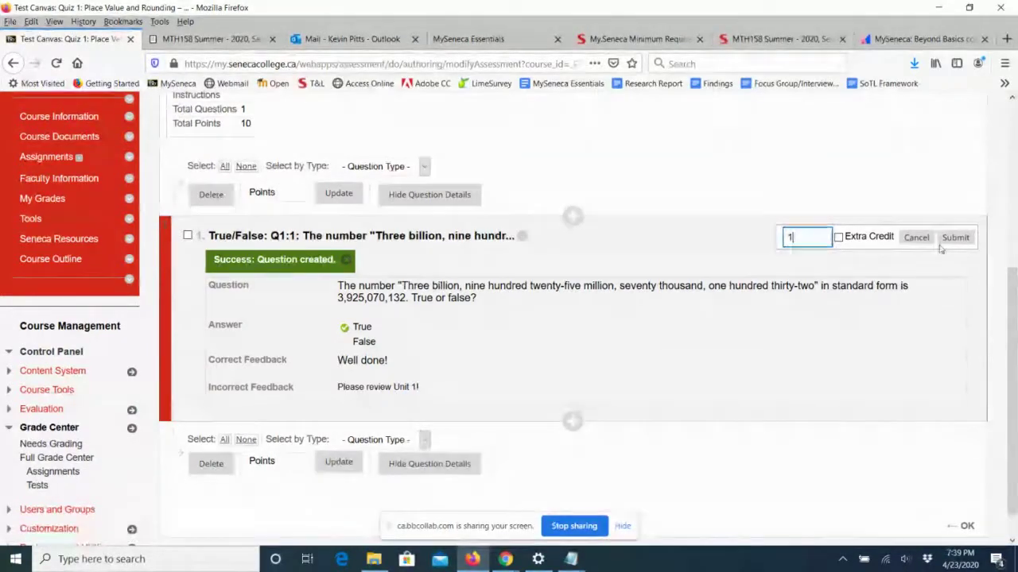
click(955, 238)
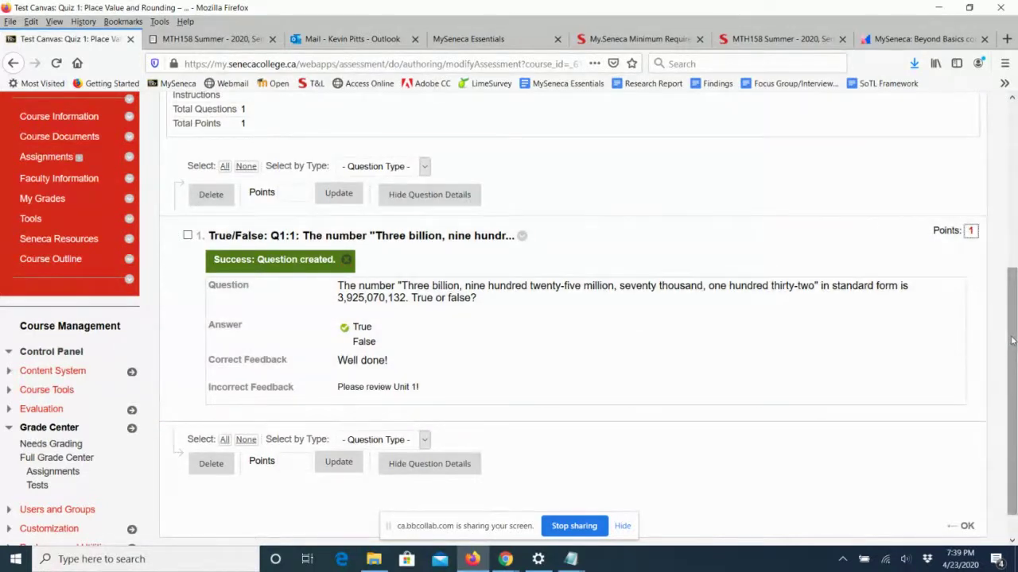
drag(1012, 340, 1015, 315)
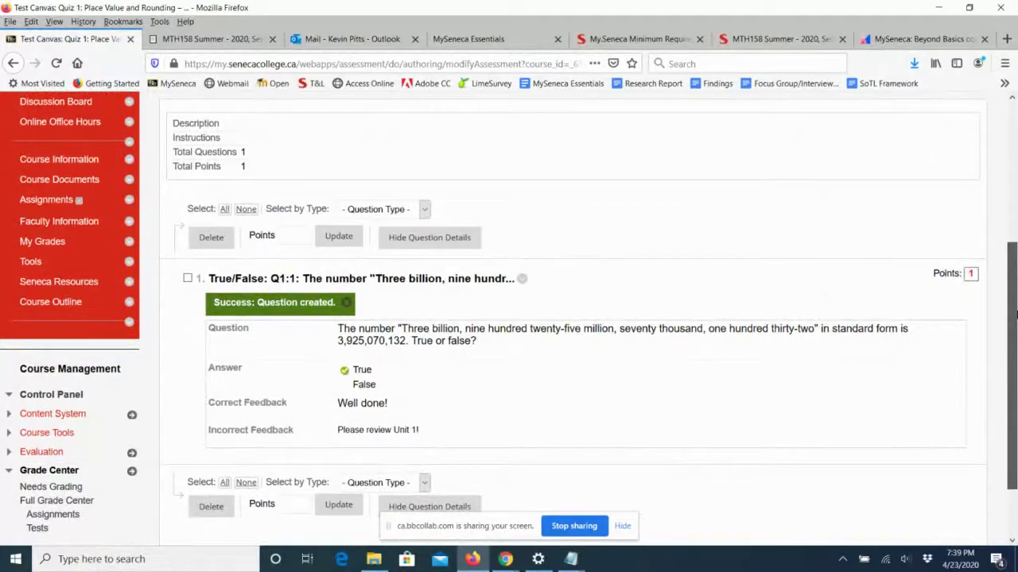
drag(1015, 315, 1016, 271)
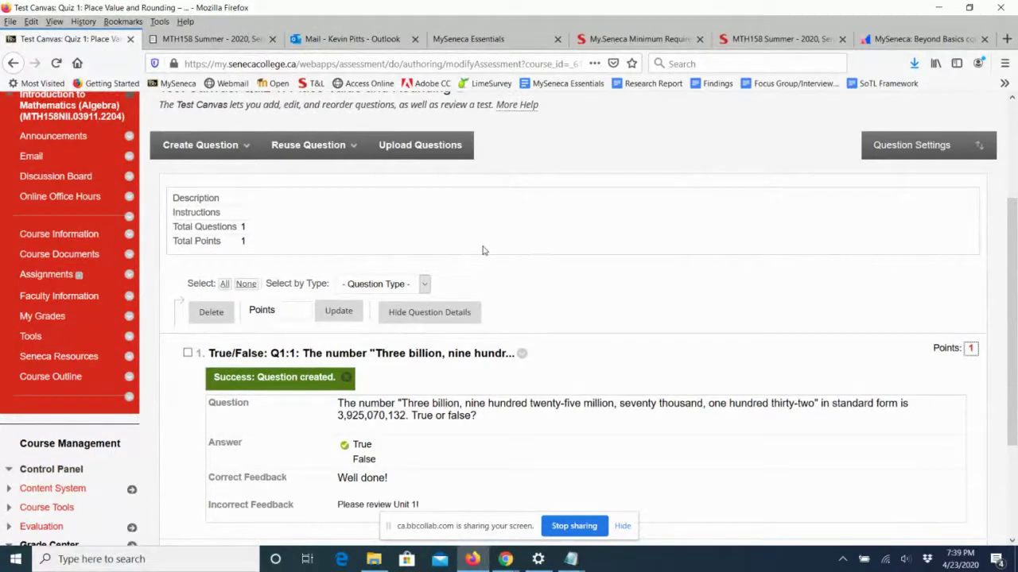
Start a Multiple Choice question titled Q1:2 and begin its question text.
click(195, 147)
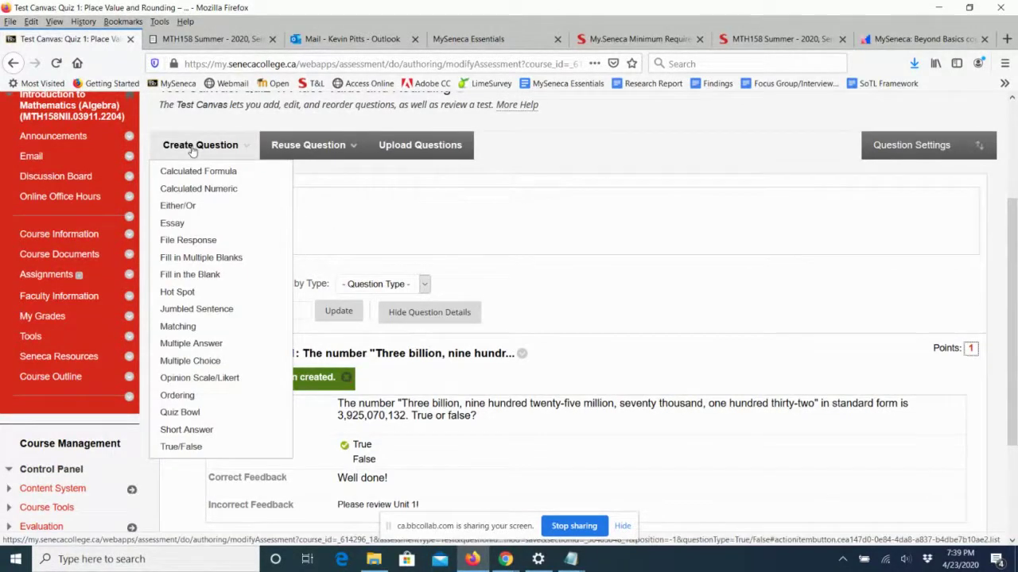
click(192, 149)
click(192, 149)
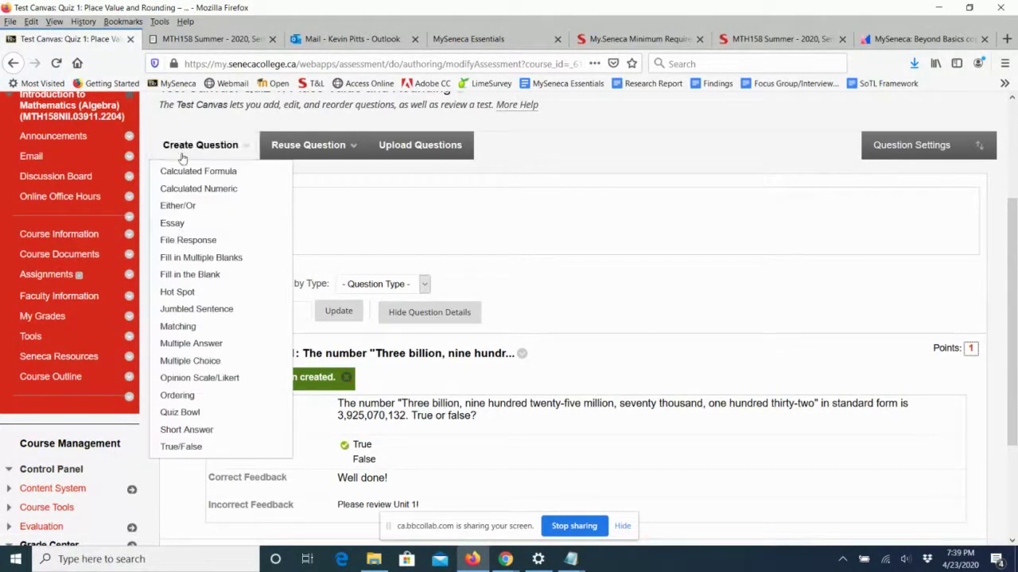
click(191, 364)
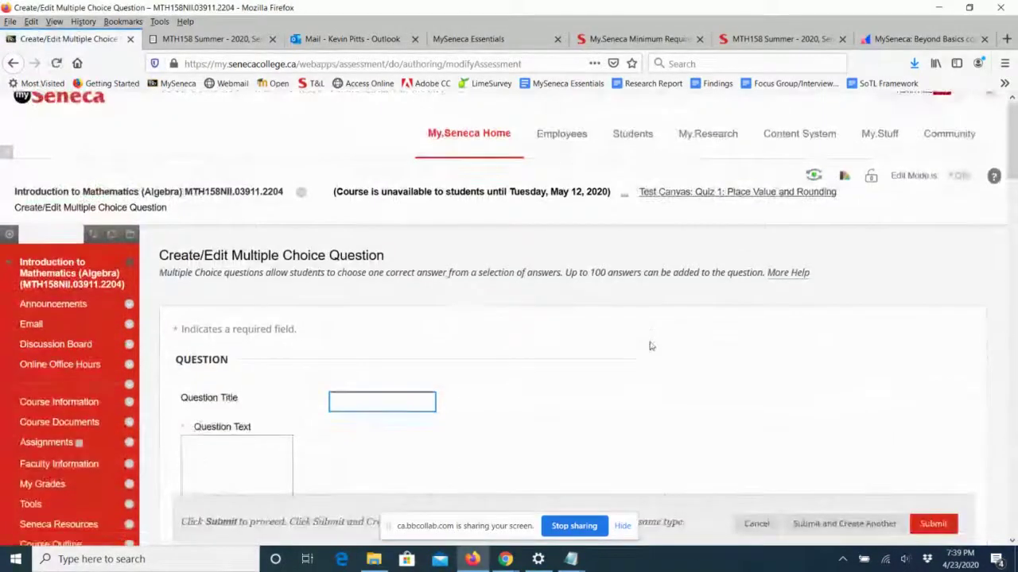
click(360, 273)
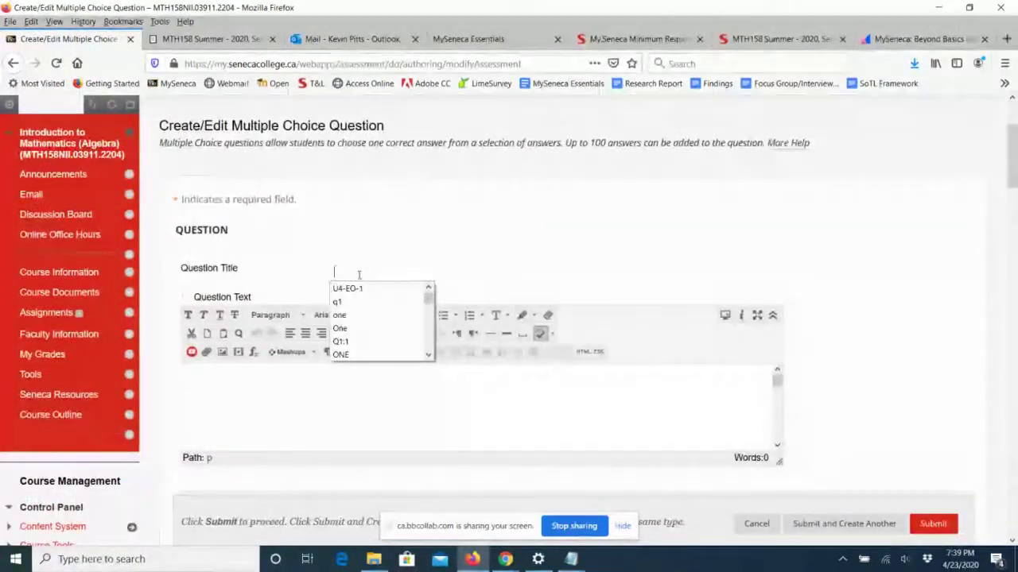
text(Q1)
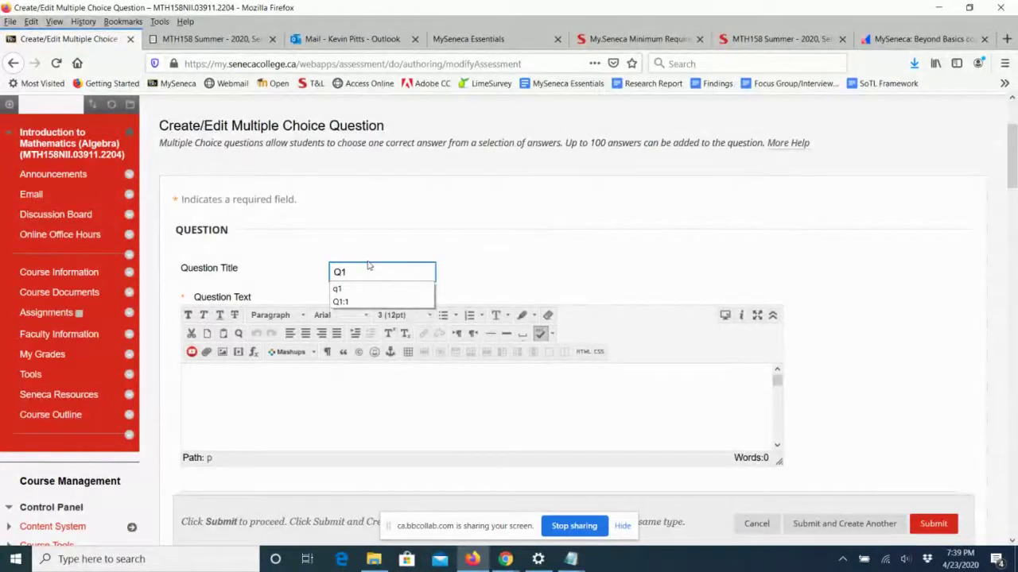
text(:2)
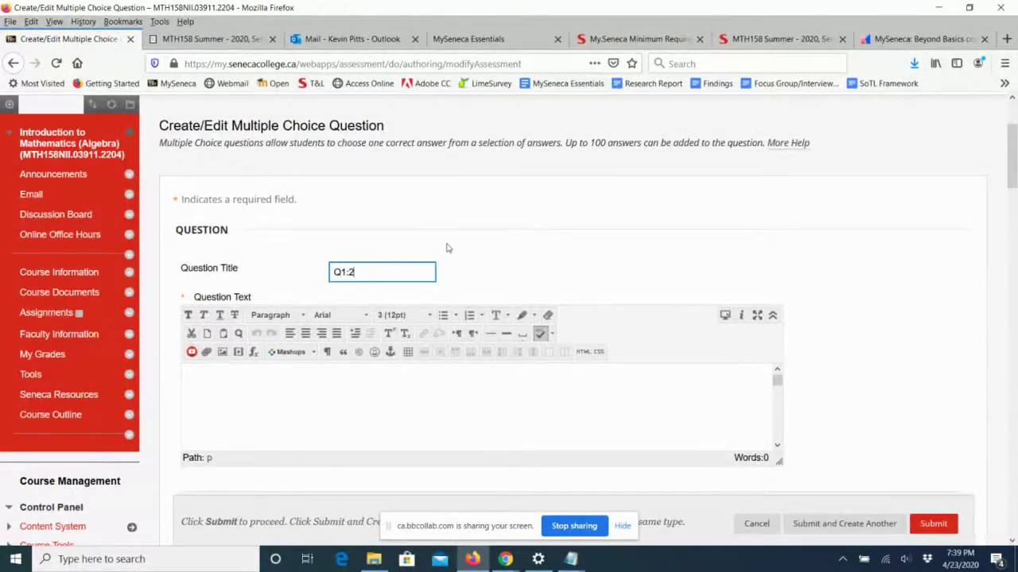
scroll(447, 248, down, 1)
scroll(447, 248, down, 2)
click(320, 333)
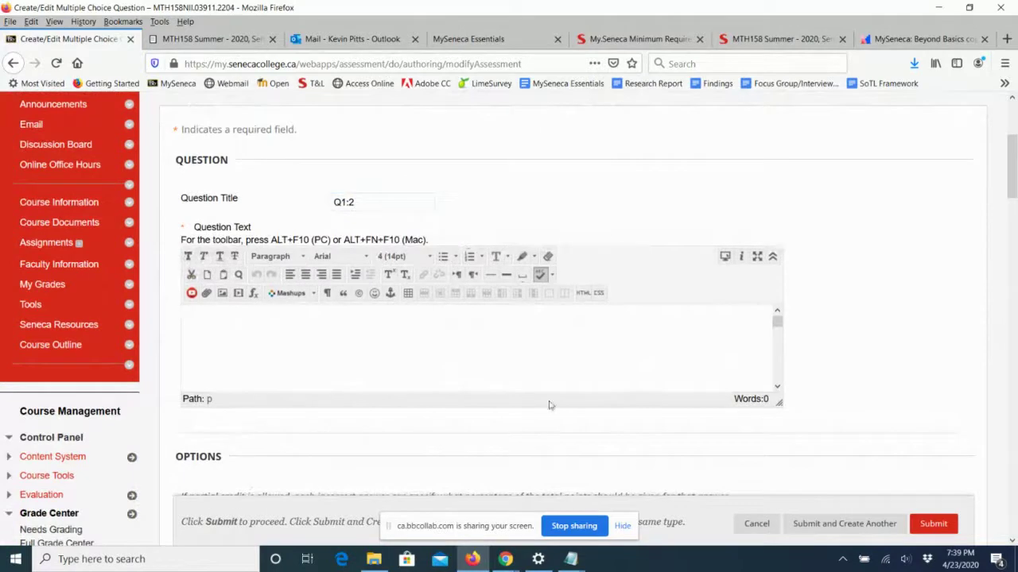
click(570, 561)
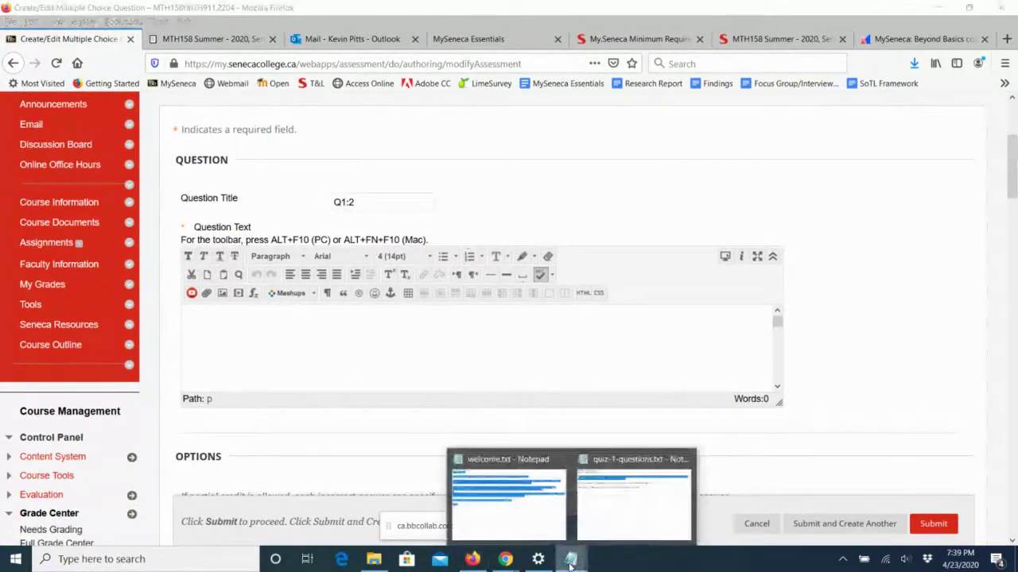
Paste the Notepad question on the 'ten thousands' digit of 27,136,498 into Q1:2, sized 14pt.
click(633, 493)
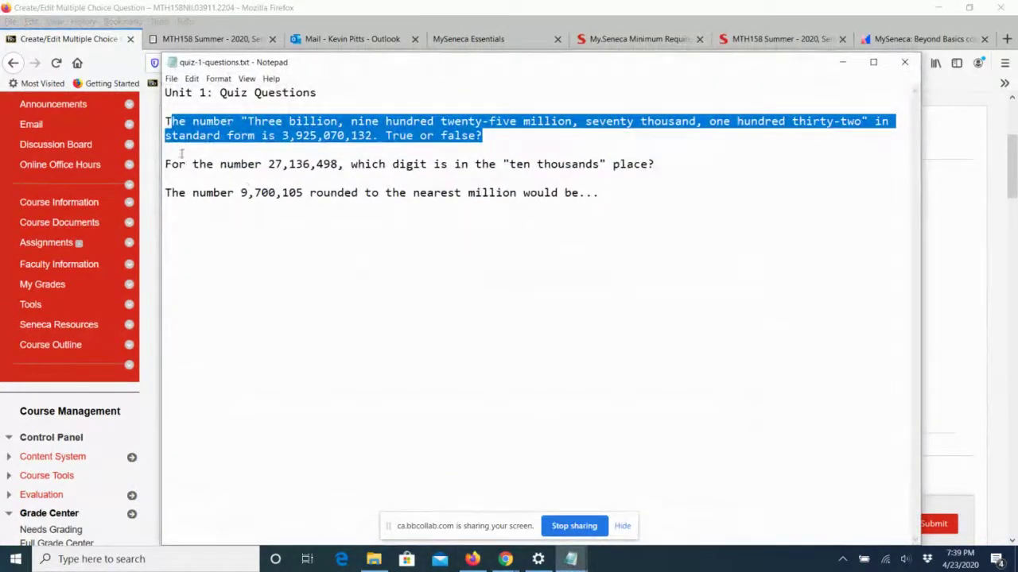
drag(166, 164, 660, 166)
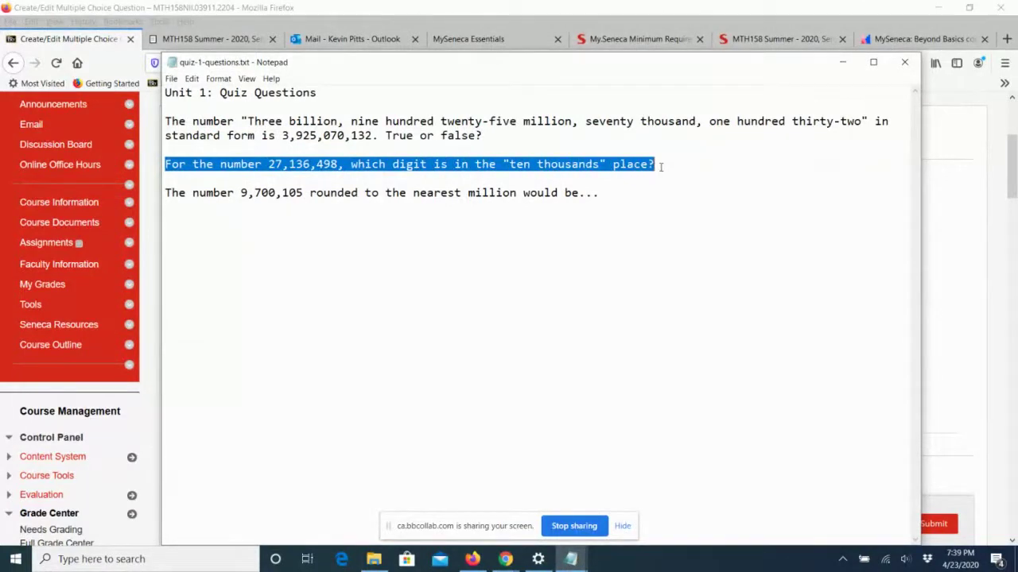
key(ctrl+c)
key(alt+Tab)
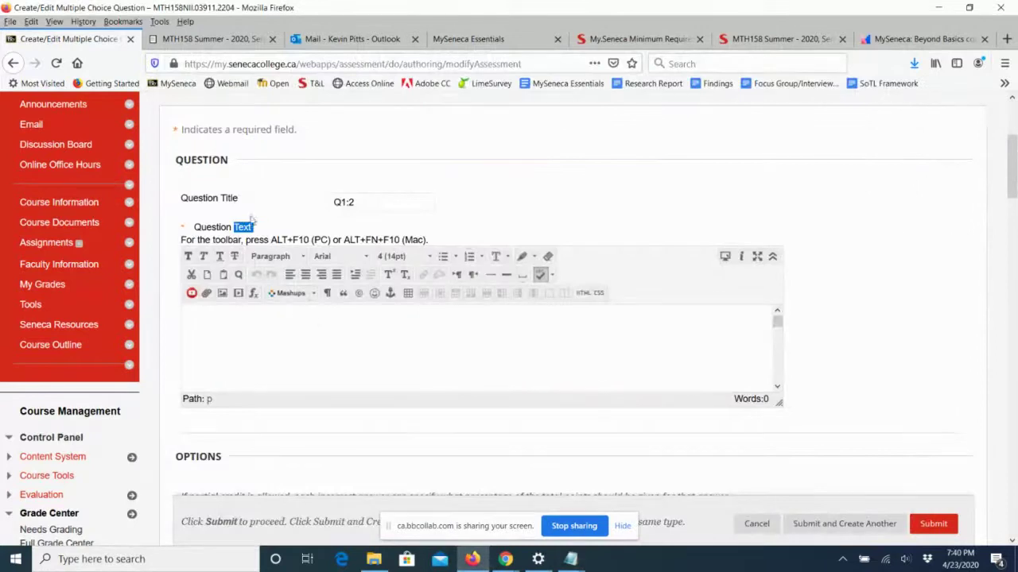
click(219, 326)
key(ctrl+v)
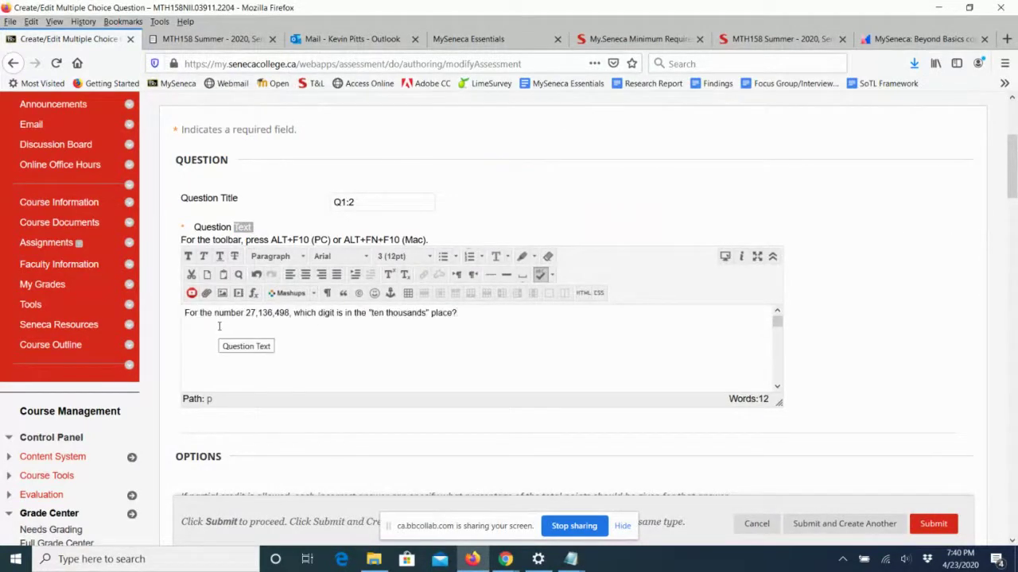
drag(184, 313, 477, 307)
click(393, 256)
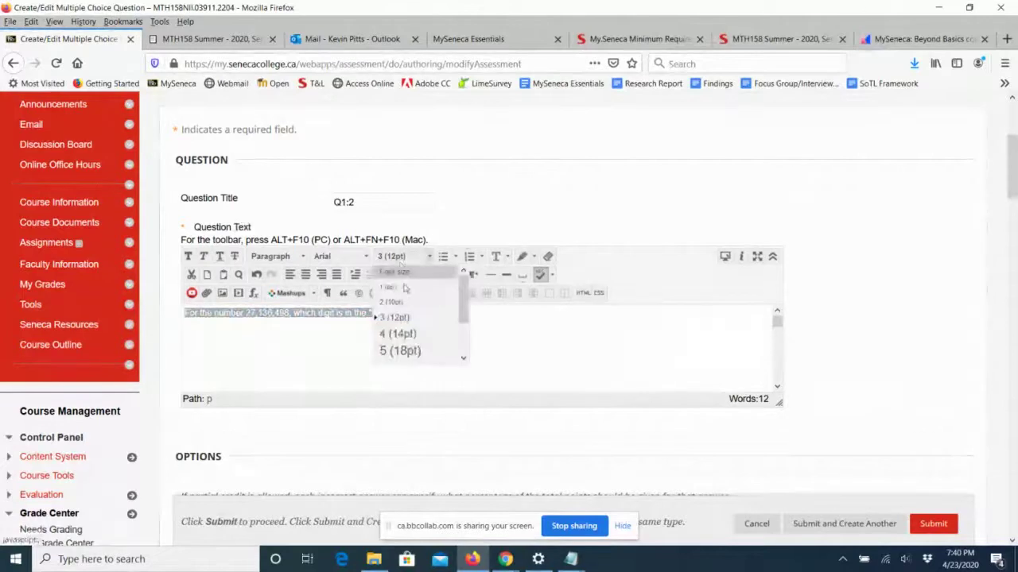
click(397, 334)
click(433, 342)
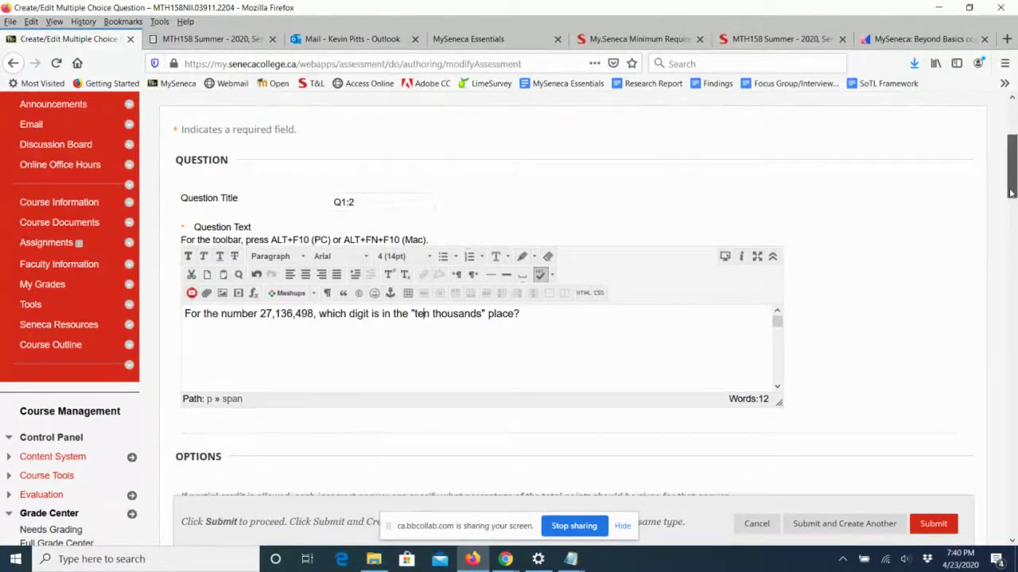
Keep Q1:2's answer numbering at None and turn on Show Answers in Random Order.
drag(1011, 194, 1012, 201)
scroll(1012, 201, down, 4)
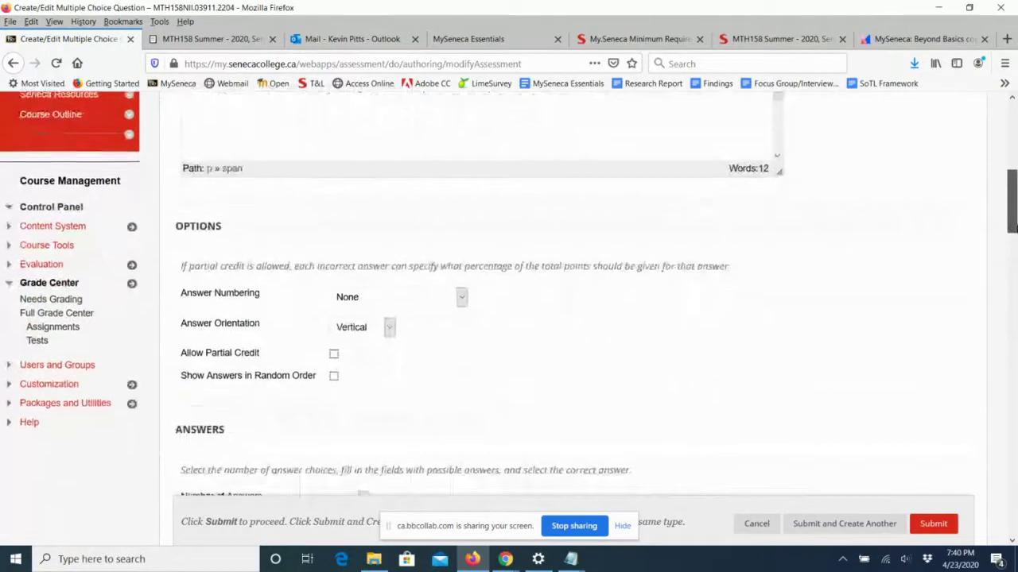
click(460, 294)
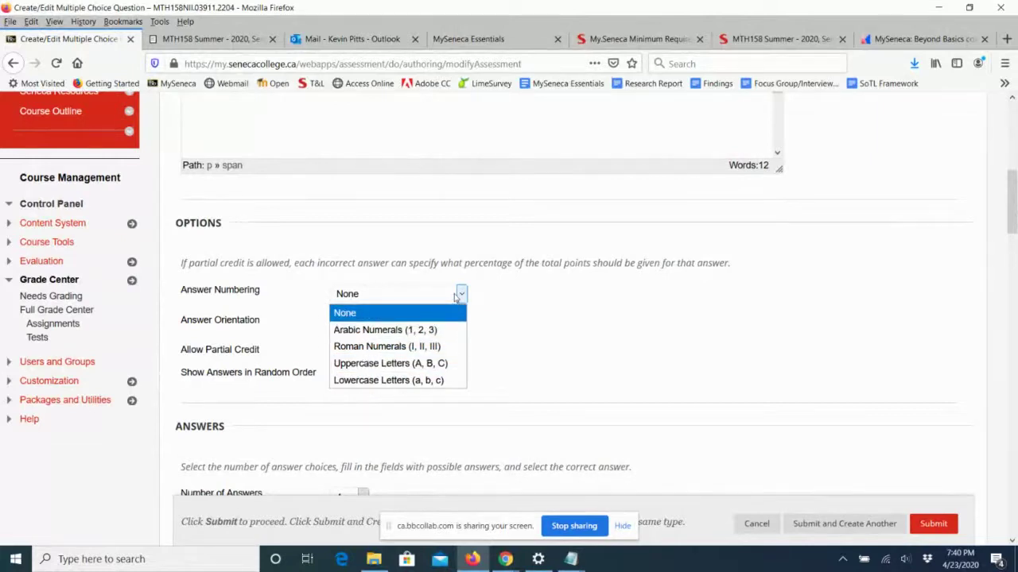
click(461, 295)
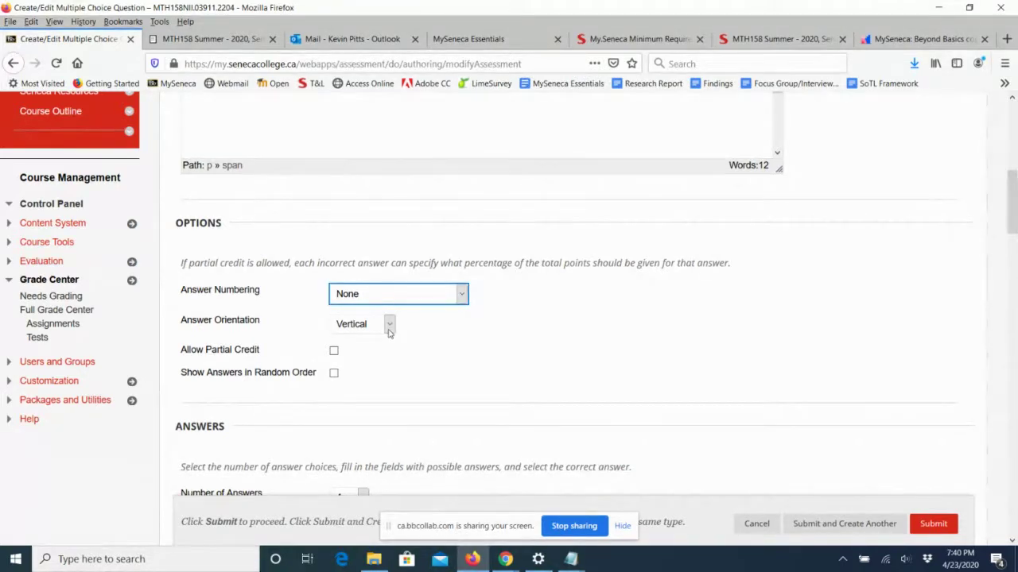
scroll(539, 343, down, 1)
scroll(539, 342, down, 2)
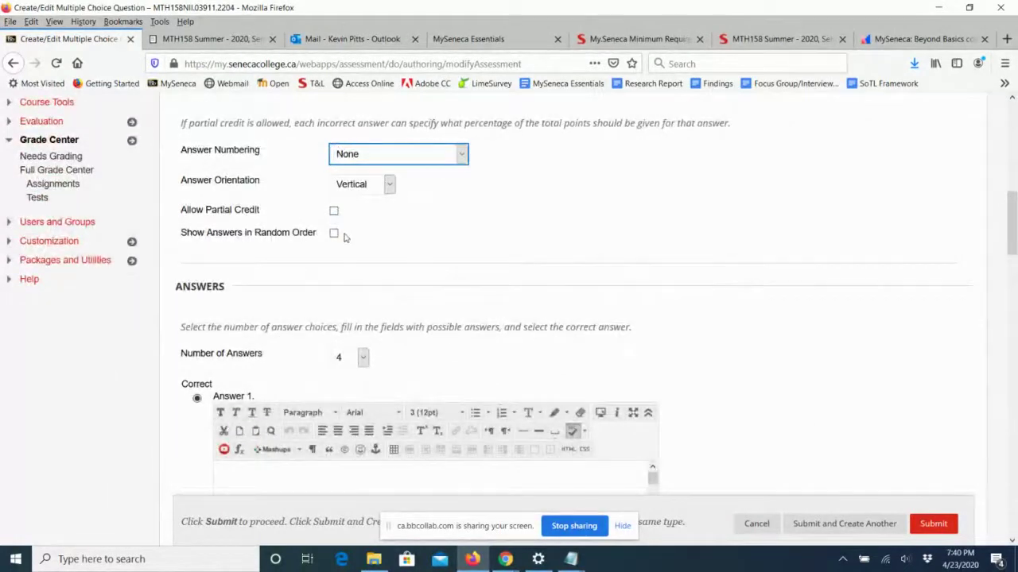
click(334, 234)
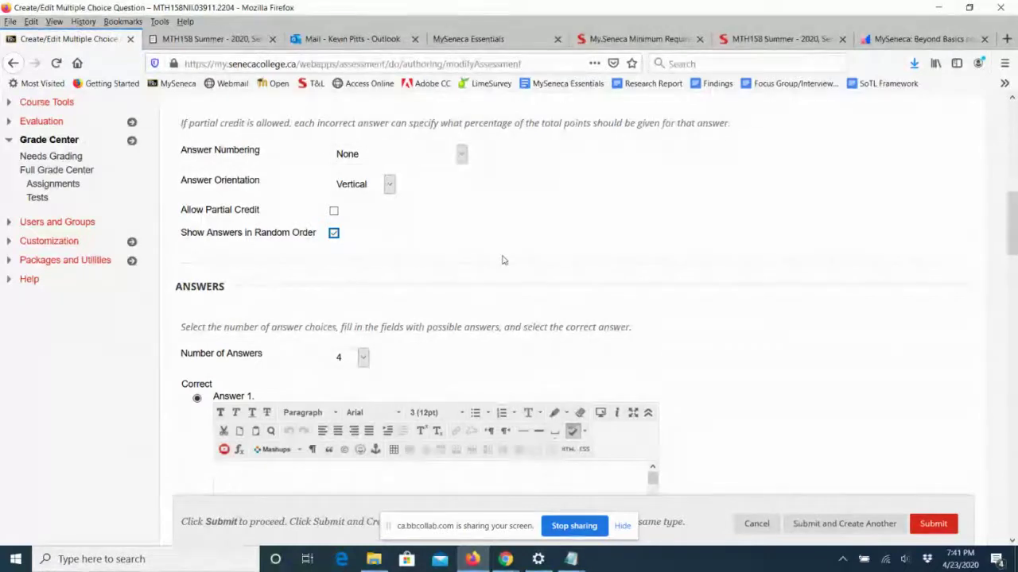
scroll(503, 259, down, 3)
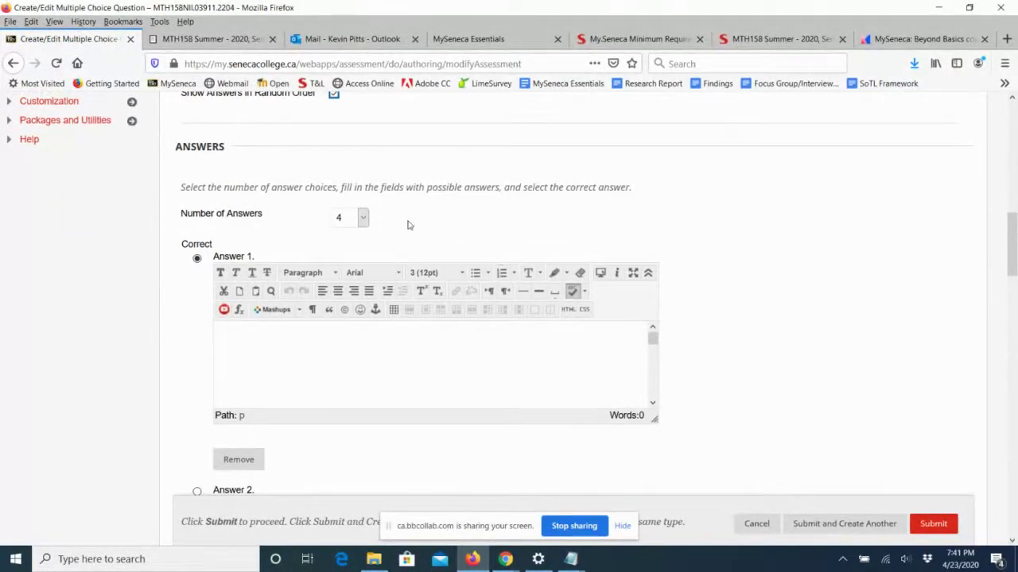
Keep four answers and enter Answer 1 as '2' at 14pt.
click(363, 220)
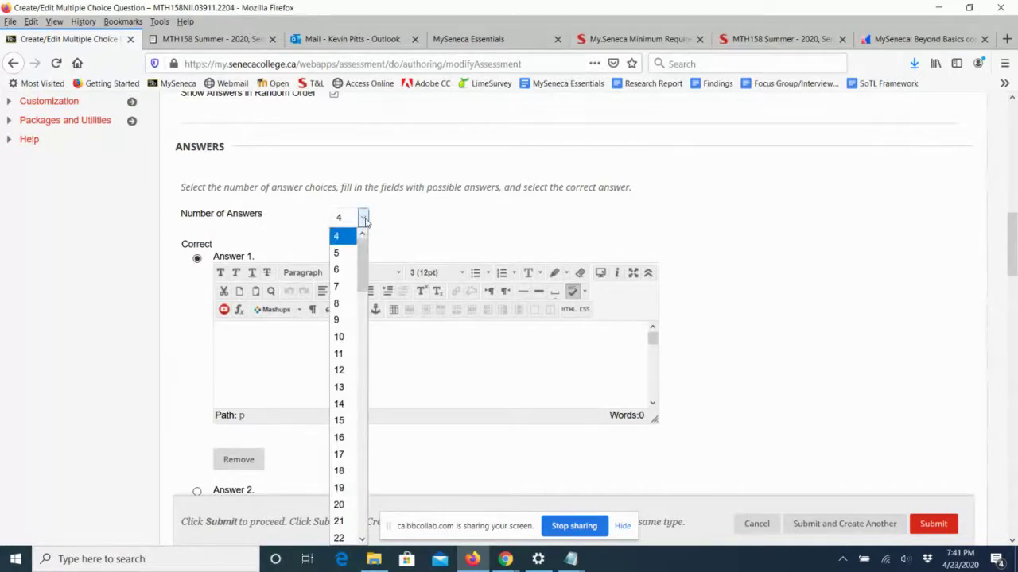
click(364, 219)
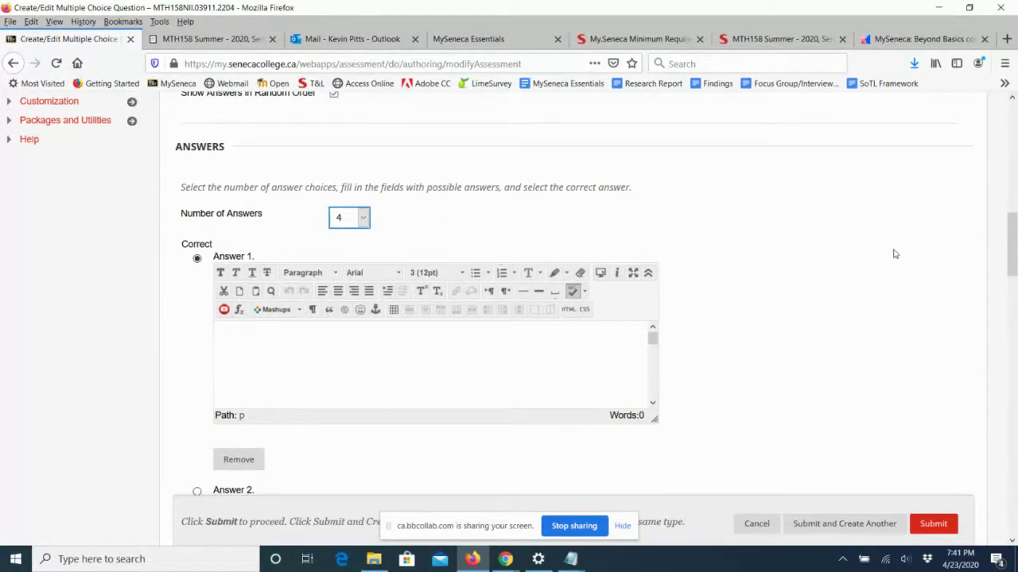
scroll(894, 254, down, 2)
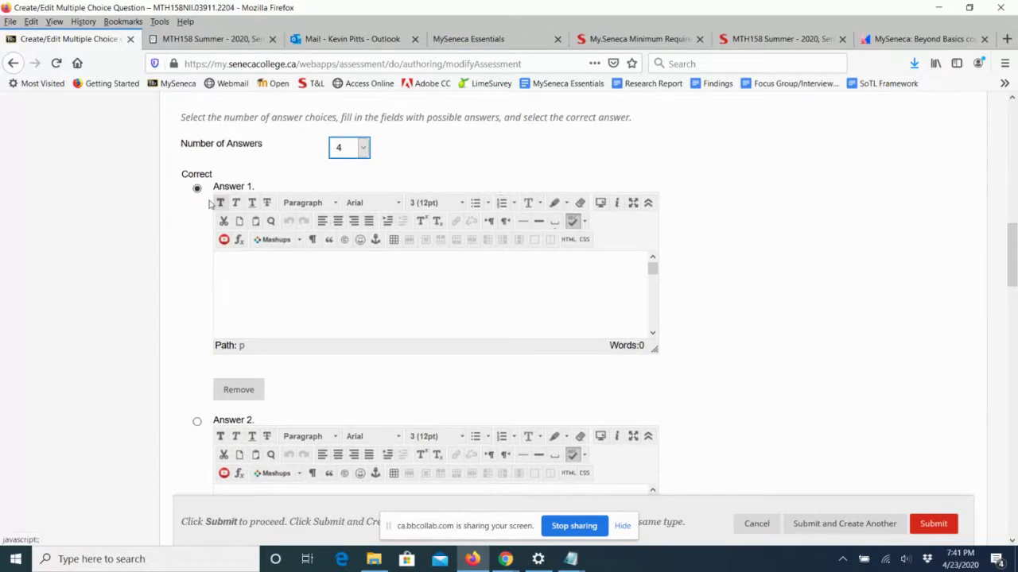
click(241, 267)
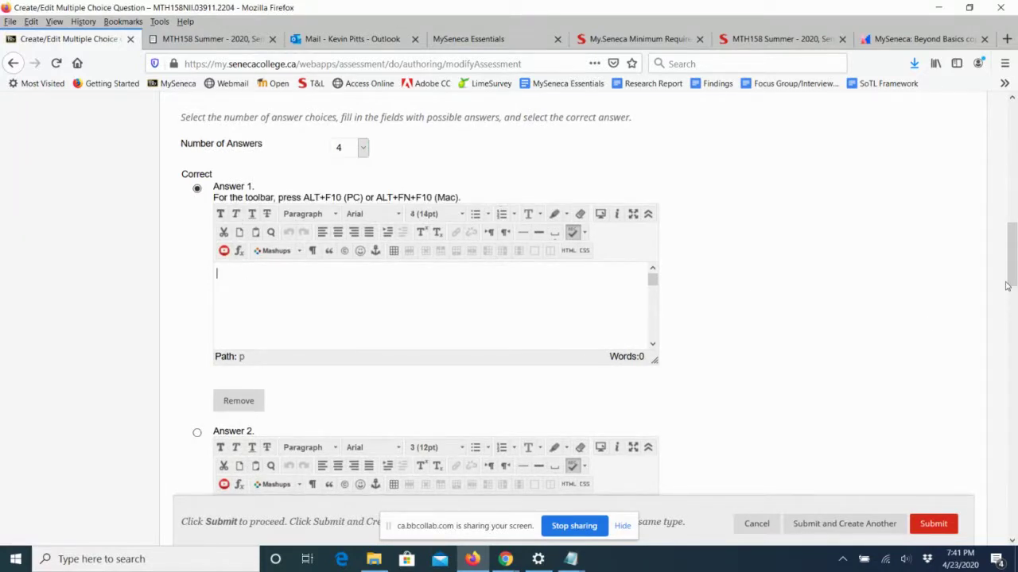
drag(1006, 285, 1012, 224)
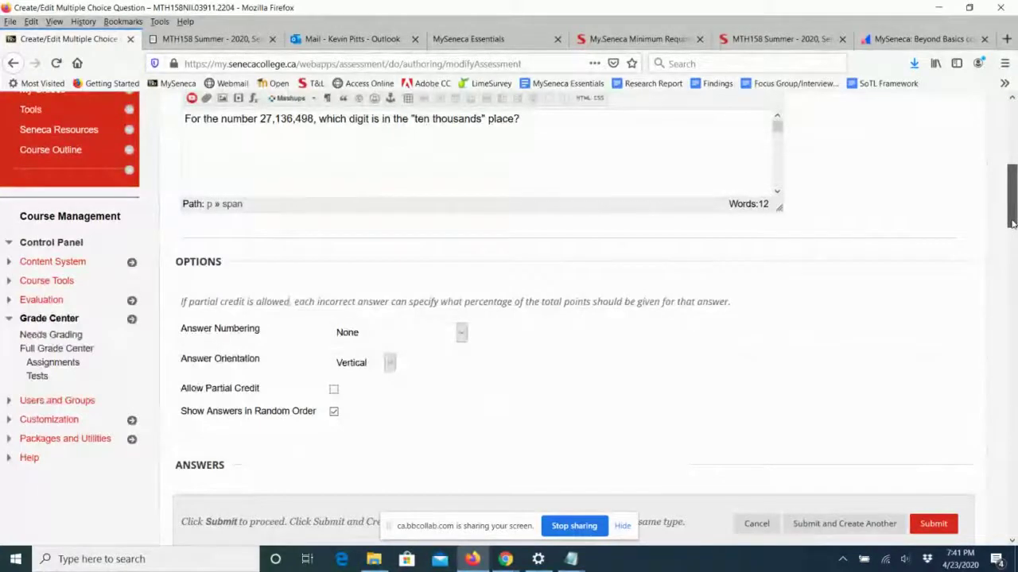
drag(1012, 223, 1012, 279)
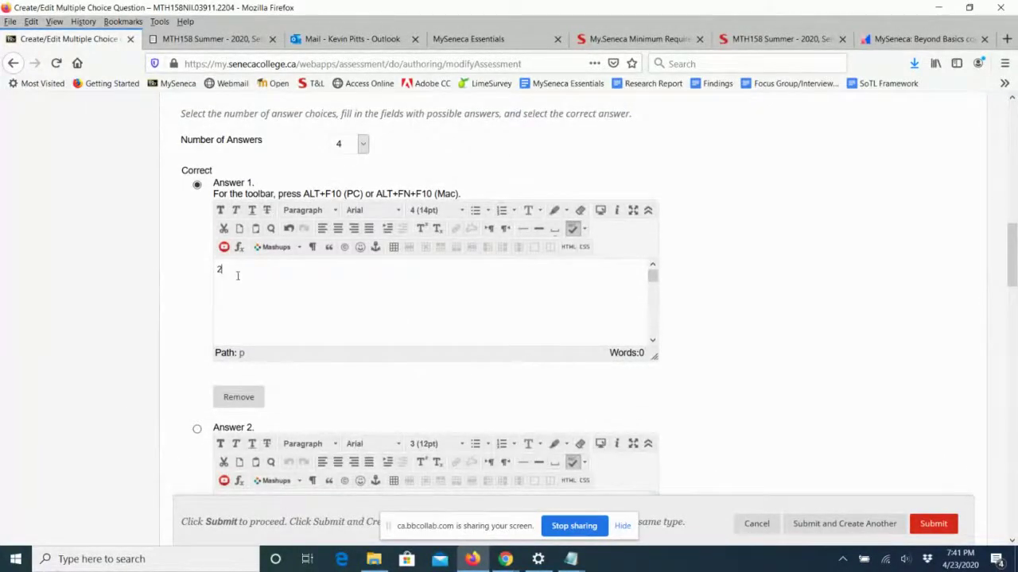
drag(237, 275, 215, 273)
click(433, 210)
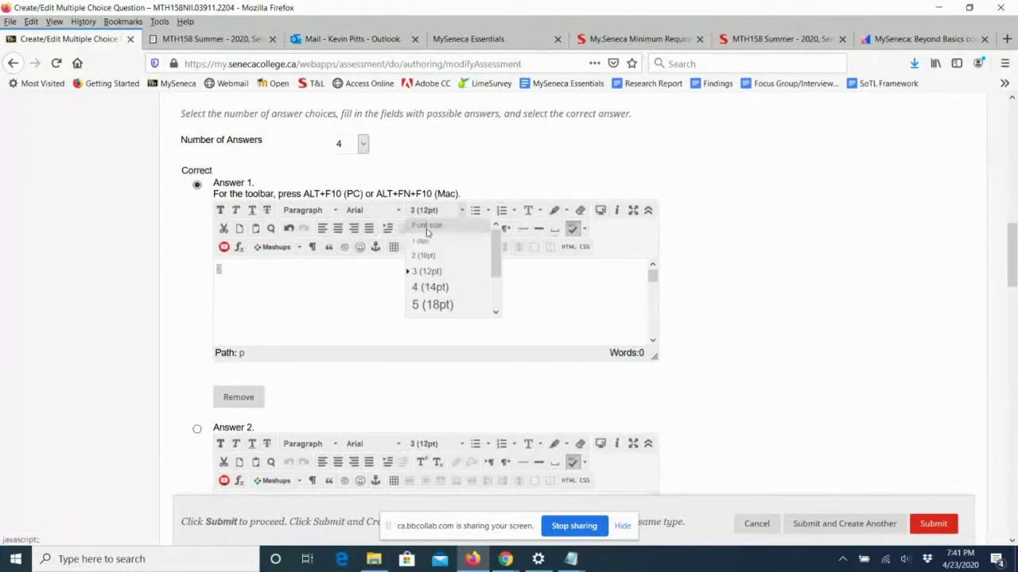
click(429, 287)
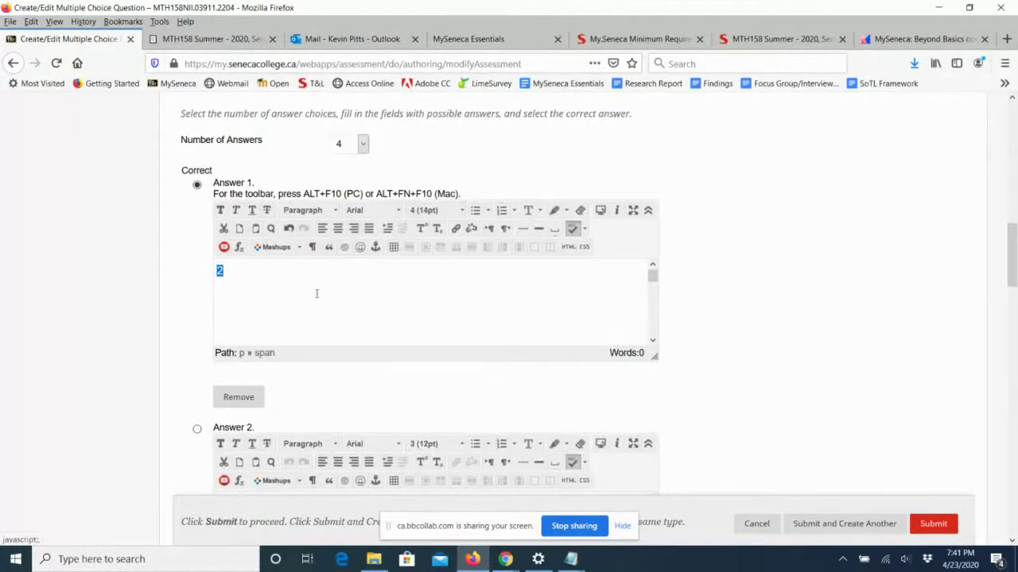
Enter Answer 2 as '3' at 14pt and mark it as the correct answer.
scroll(310, 366, down, 3)
click(317, 376)
text(3)
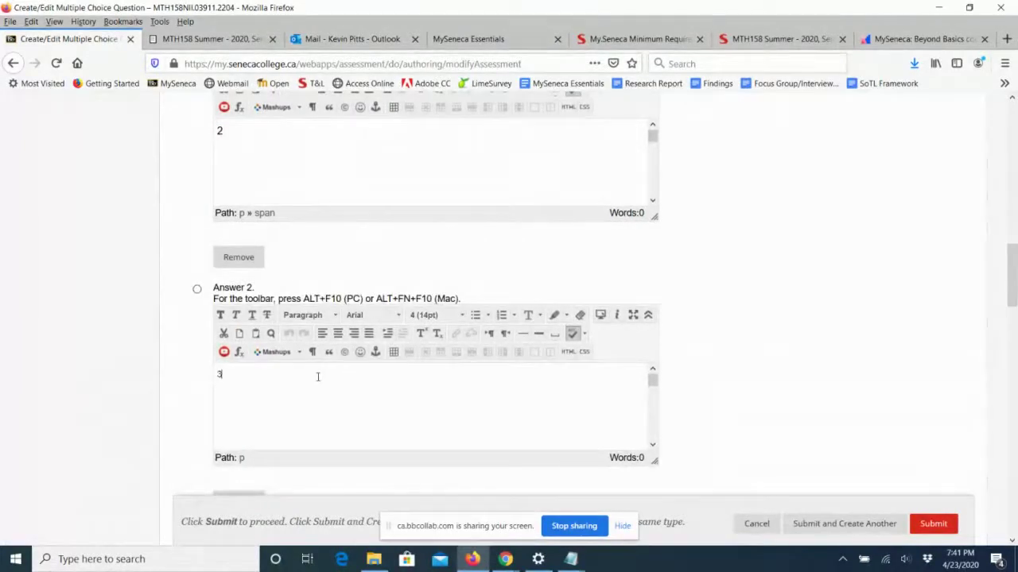
click(198, 290)
click(430, 315)
click(429, 392)
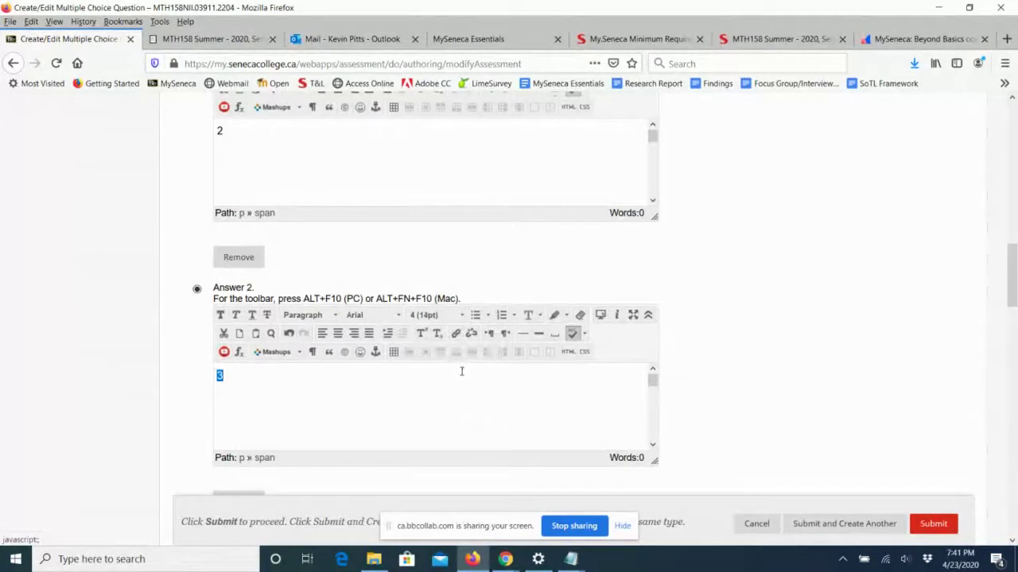
text(3)
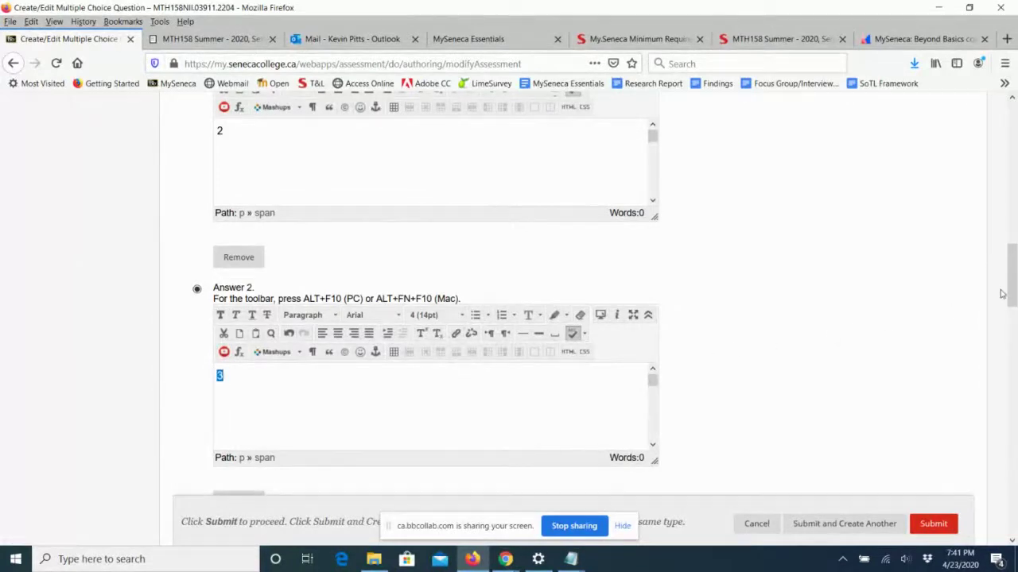
scroll(1001, 294, down, 6)
Set the third answer's text to 14pt.
click(253, 299)
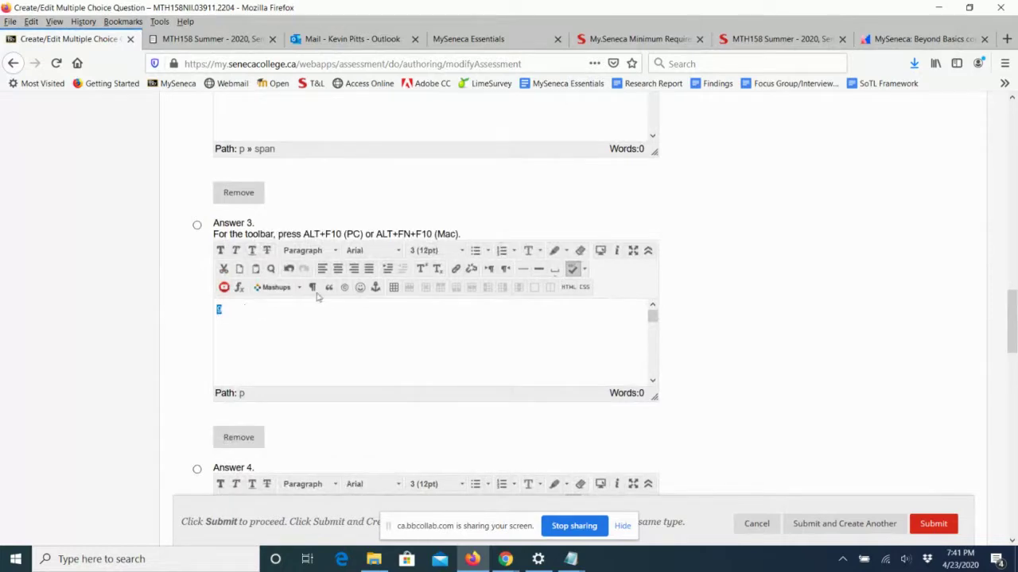
click(434, 251)
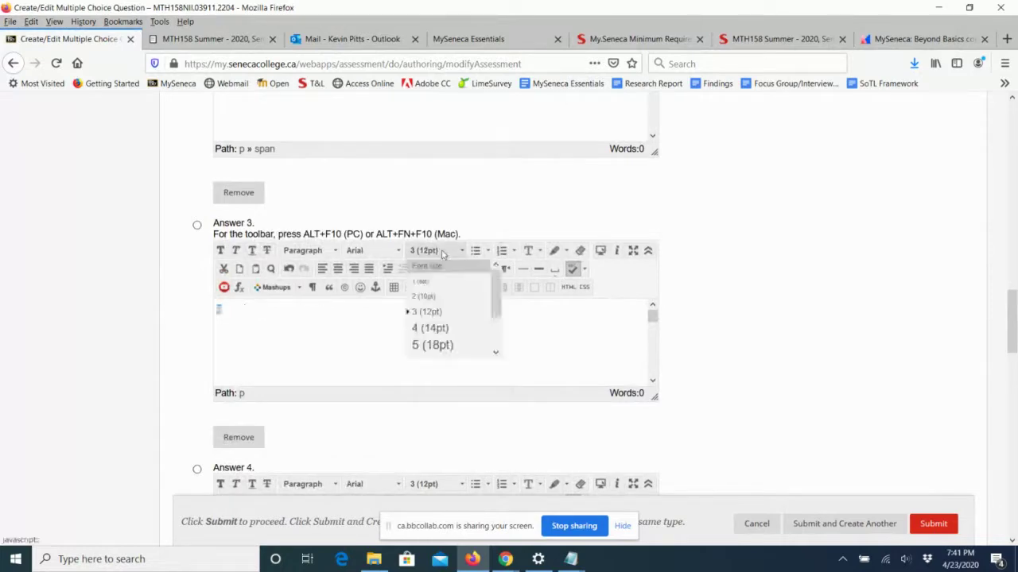
click(427, 326)
drag(1010, 330, 1010, 368)
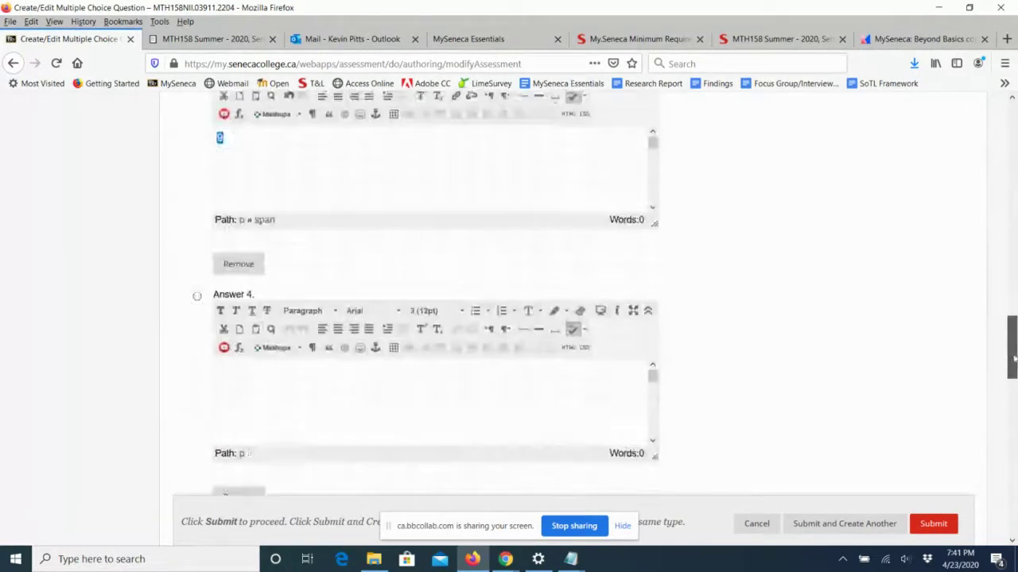
Enter Answer 4 as 'None of the options are correct.' at 14pt.
click(313, 311)
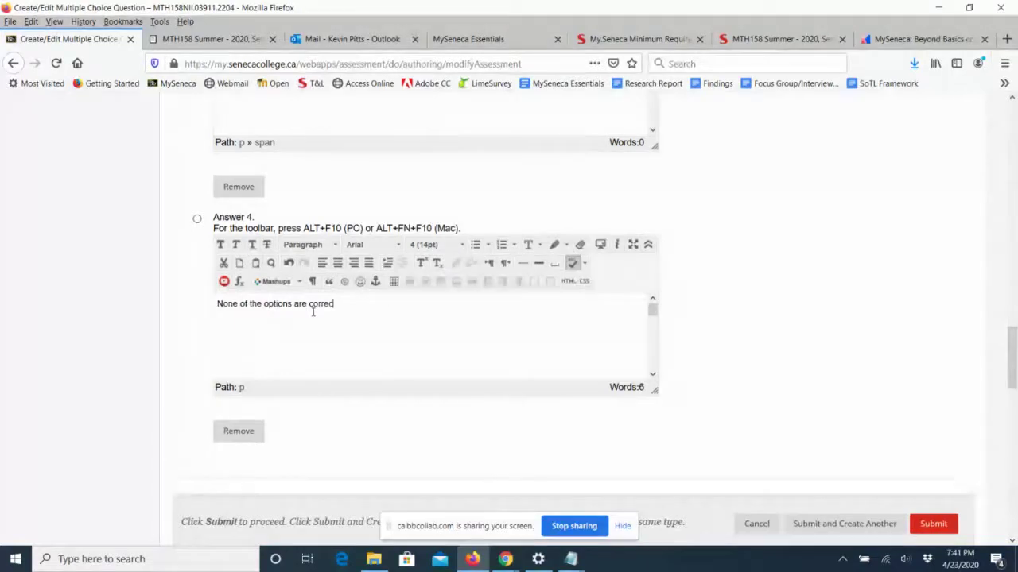
text(t.)
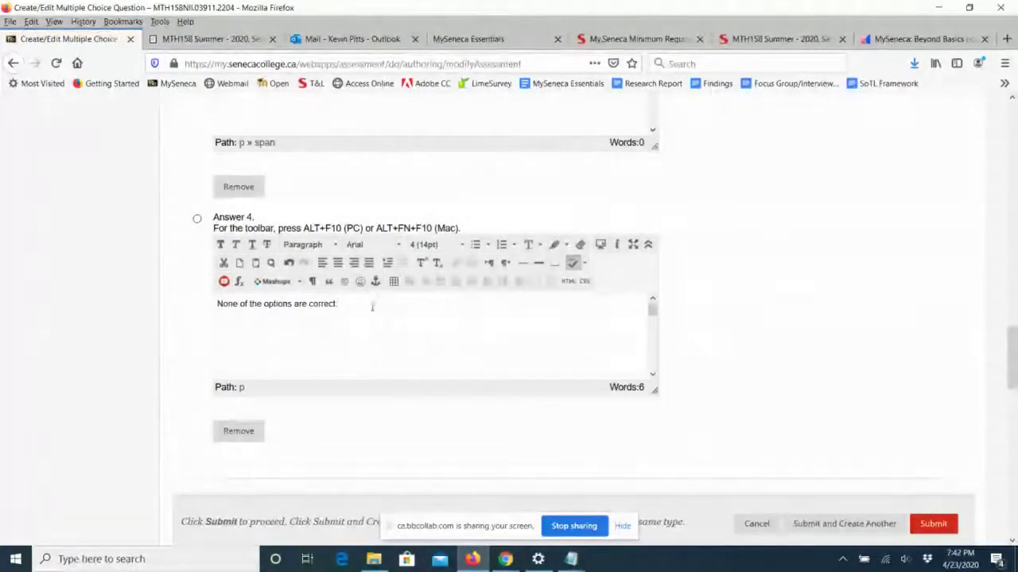
drag(372, 306, 217, 305)
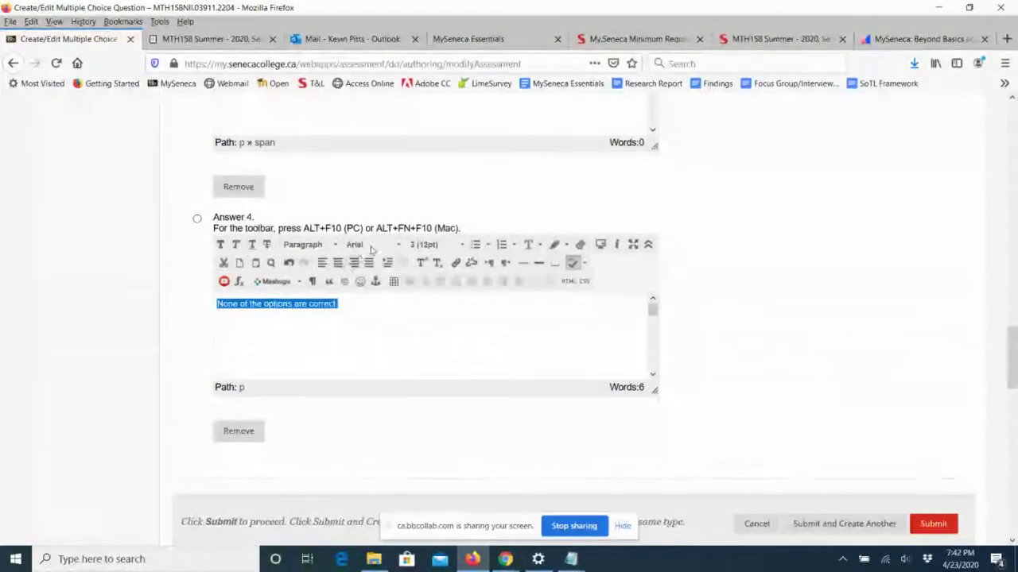
click(427, 245)
click(433, 322)
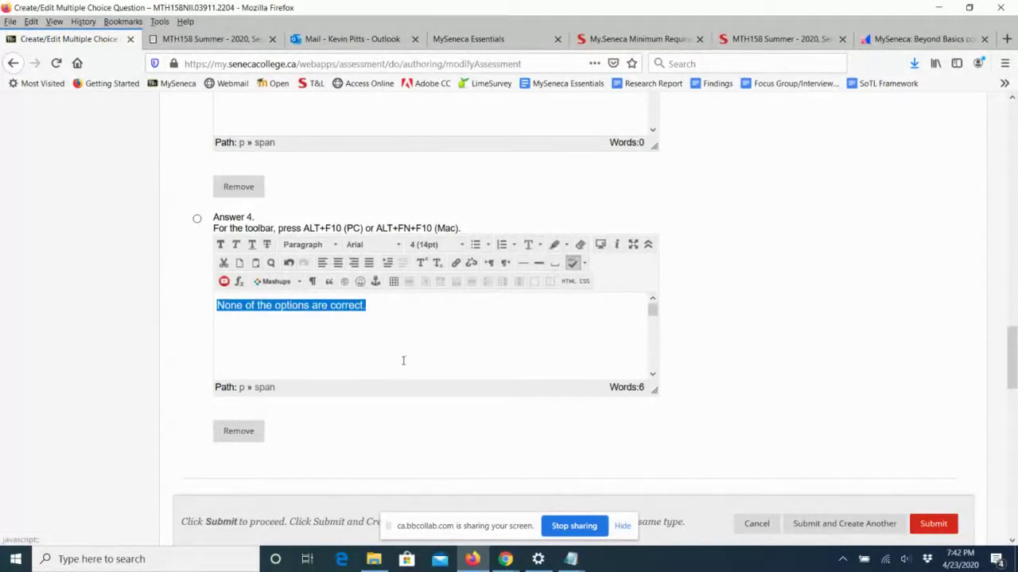
click(402, 361)
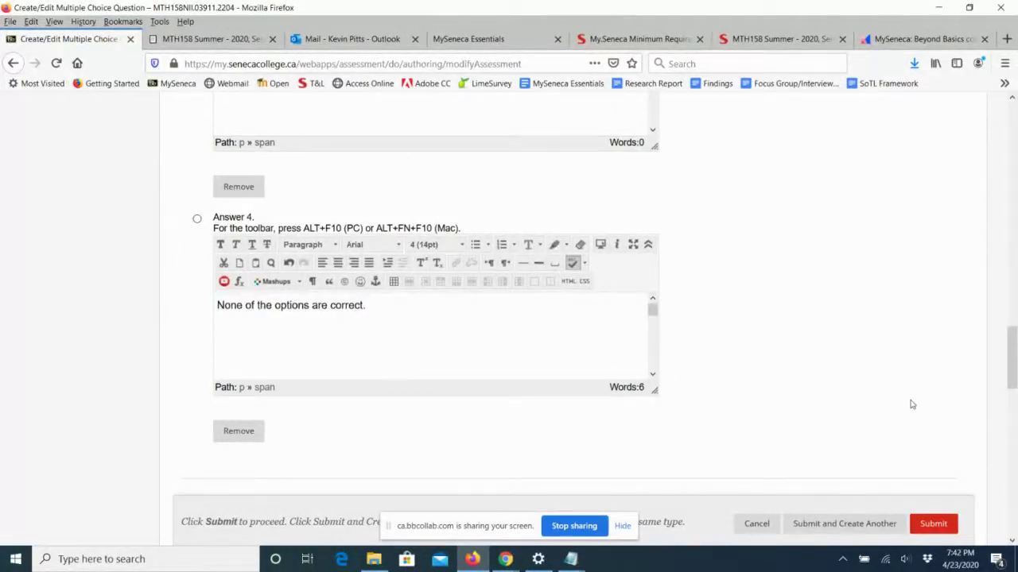
drag(1009, 377, 1012, 437)
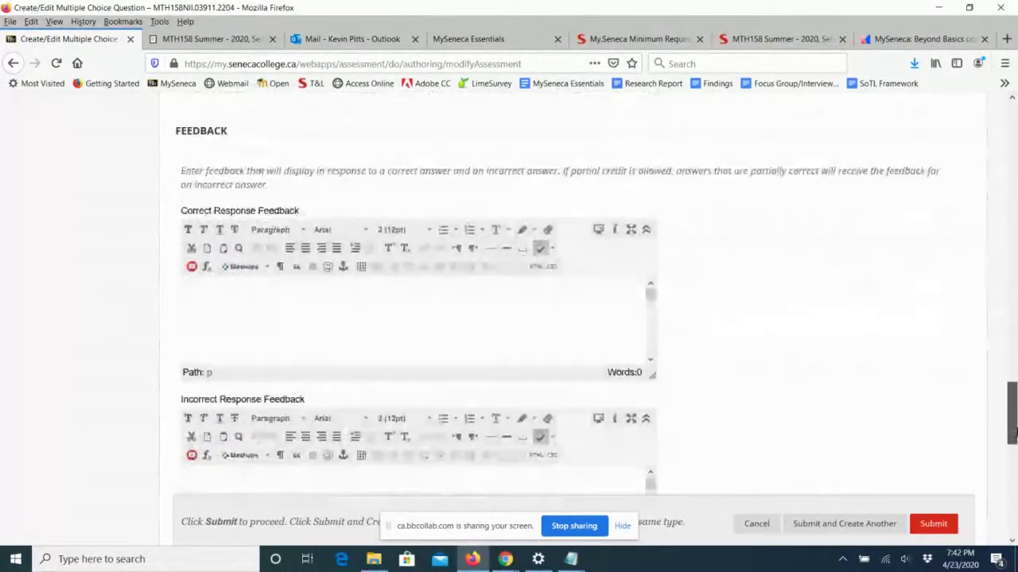
Set correct feedback to 'Well done.' and incorrect feedback to 'Review Unit 1.'.
click(362, 315)
text(Well done)
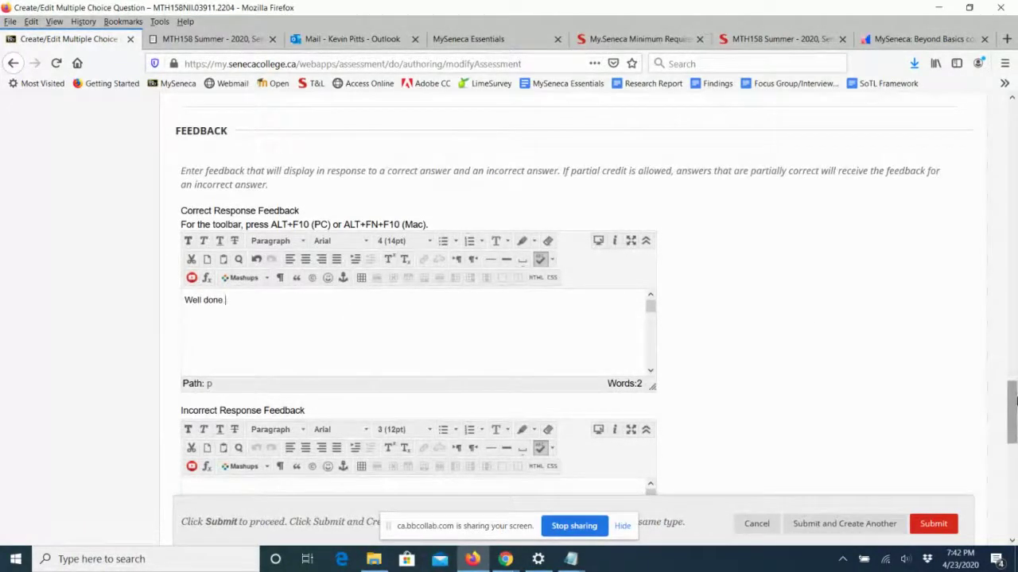
drag(1012, 401, 1011, 433)
click(307, 322)
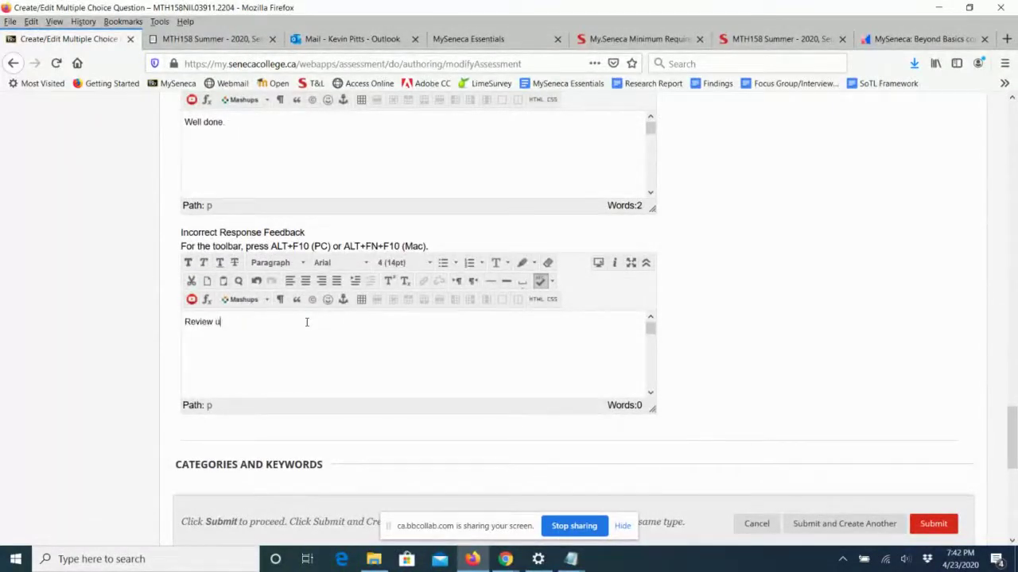
key(BackSpace)
key(BackSpace)
text(Unit 1.)
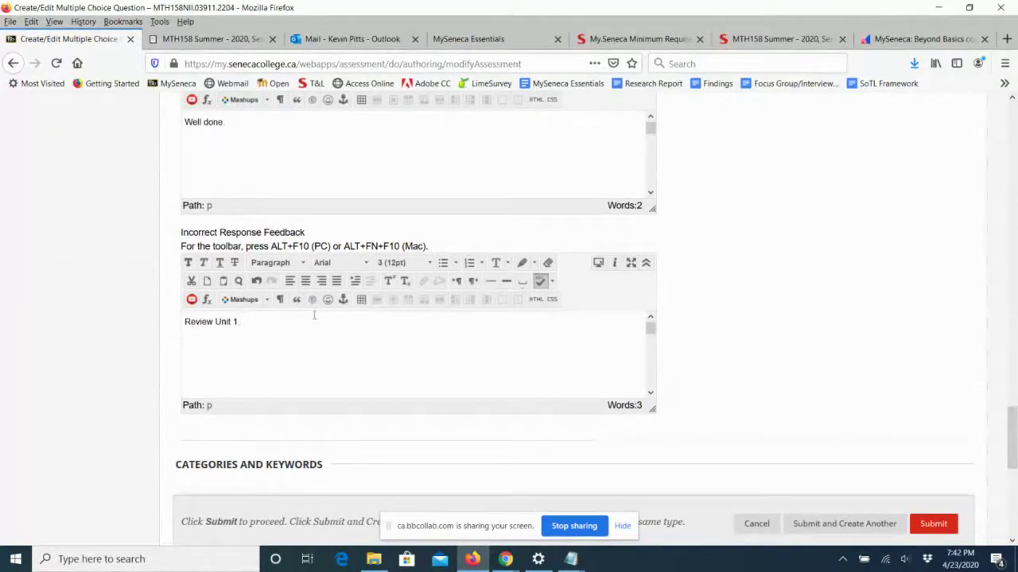
Submit question 2 so it appears on Quiz 1's Test Canvas.
scroll(785, 450, down, 4)
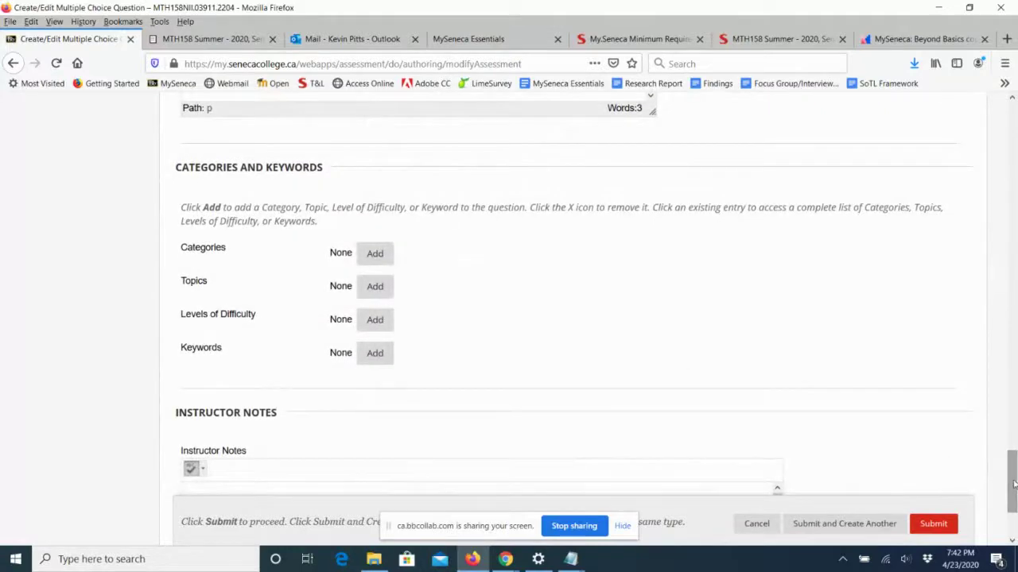
scroll(1010, 481, down, 2)
click(932, 489)
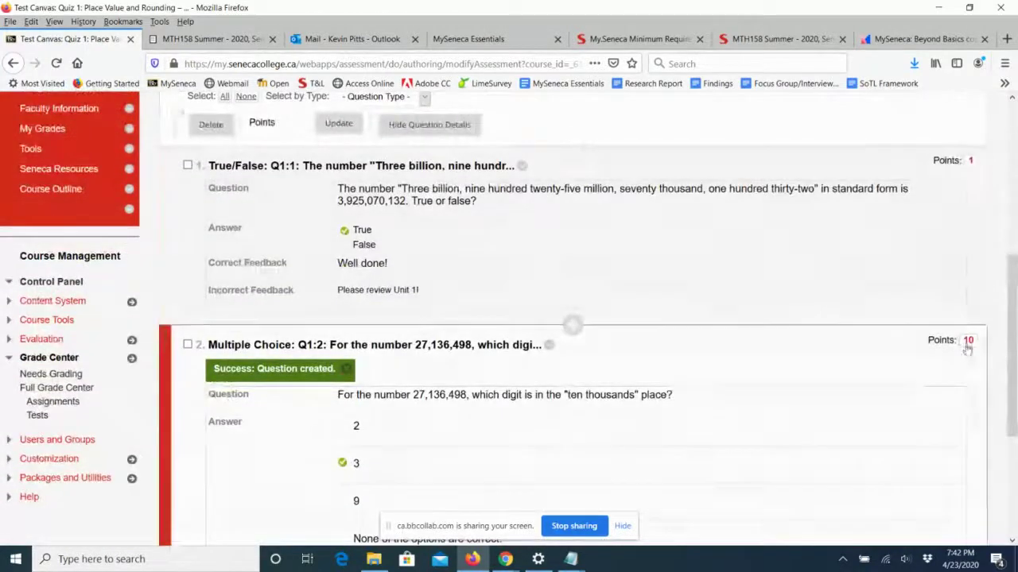
Change question 2's point value from 10 to 1.
click(968, 340)
drag(801, 341, 747, 342)
text(1)
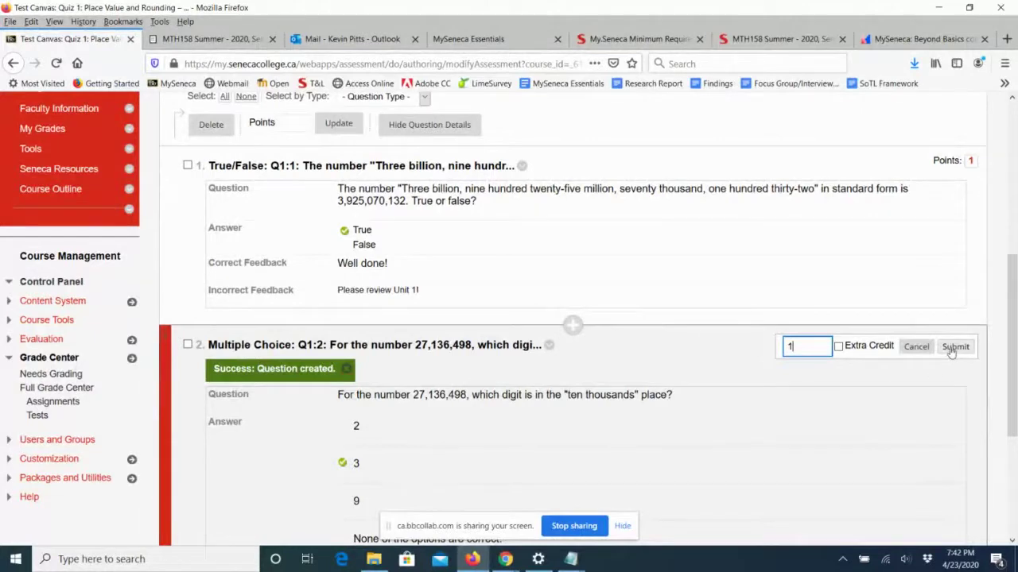
click(955, 347)
Show the list of question types under Create Question.
scroll(764, 298, down, 1)
scroll(764, 298, down, 3)
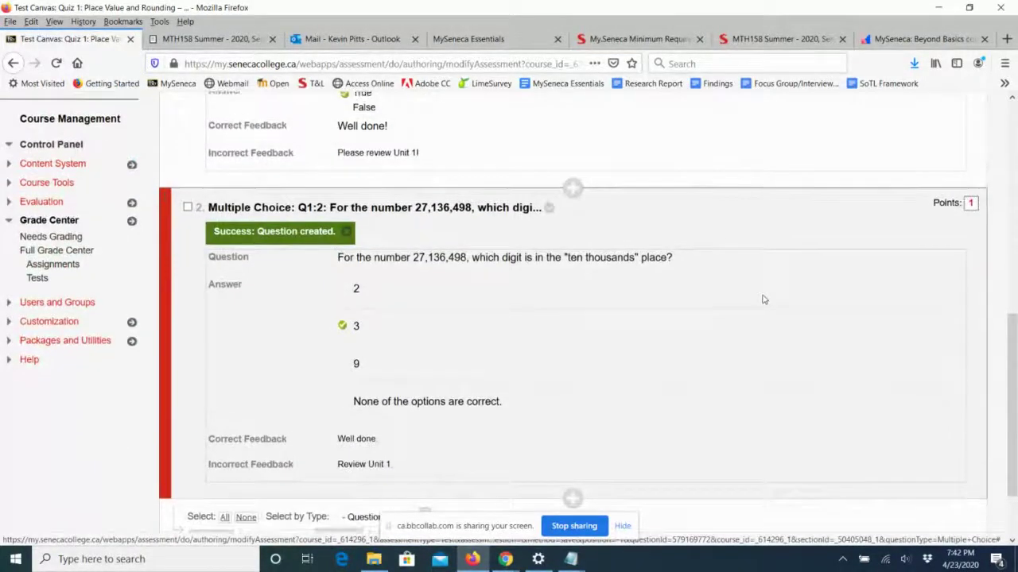
scroll(764, 300, up, 7)
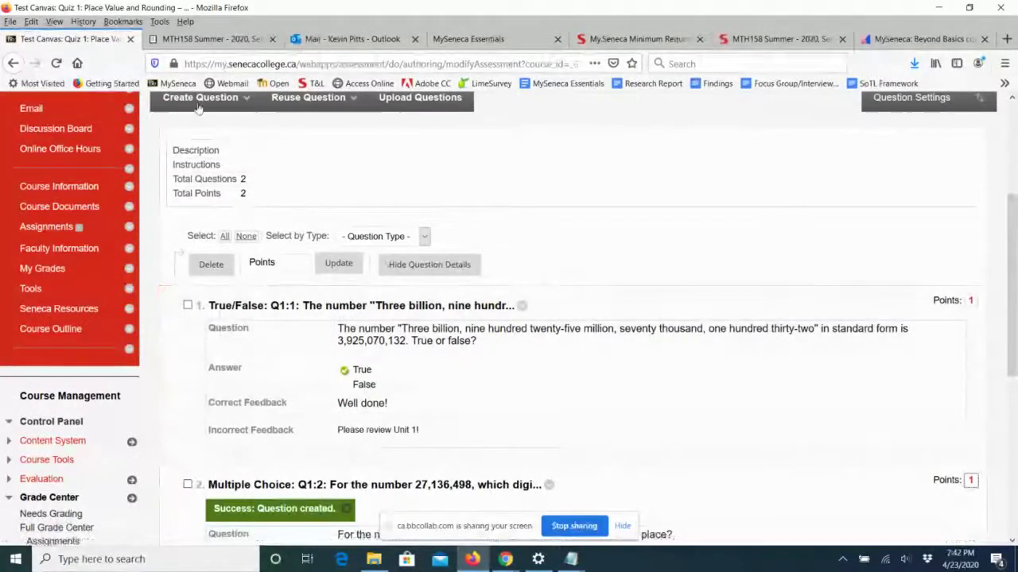
click(200, 97)
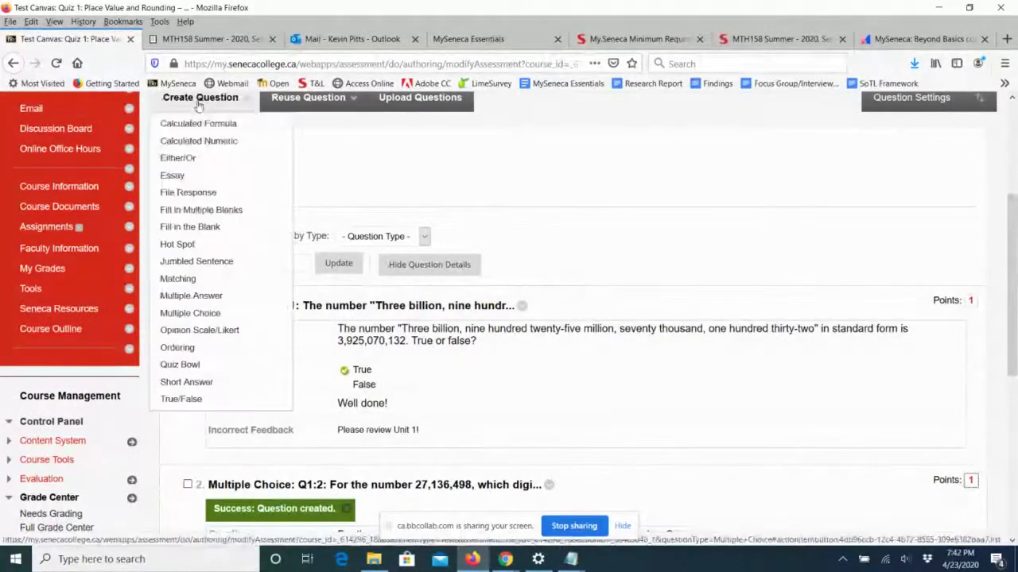
Start a Short Answer question and set its answer field to 6 rows.
click(188, 382)
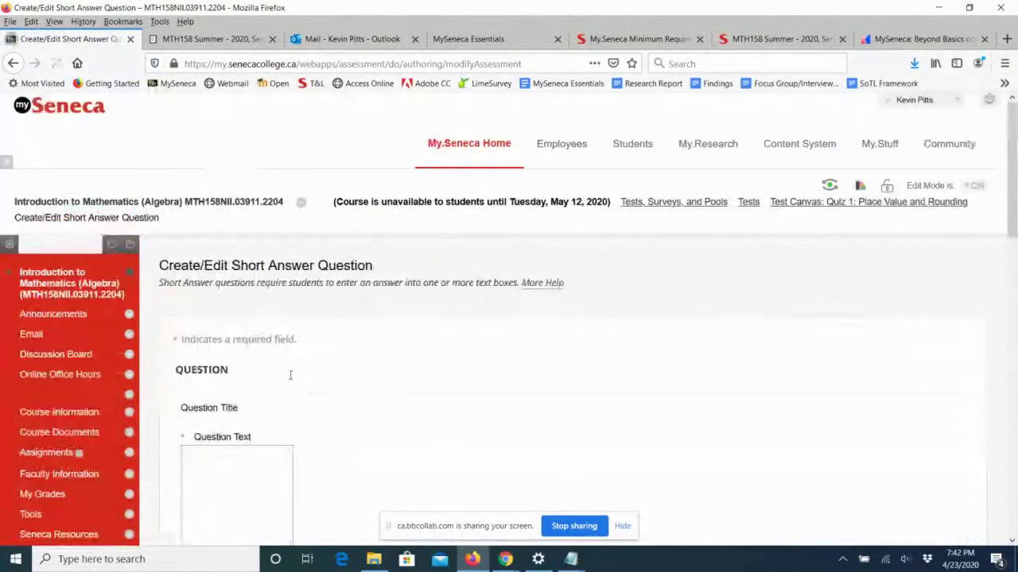
scroll(516, 364, down, 2)
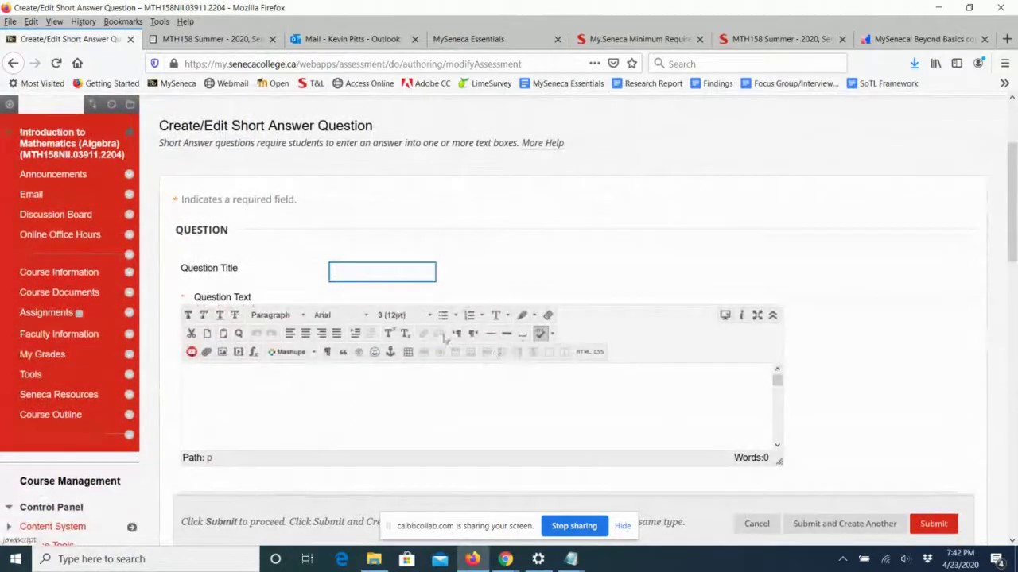
scroll(525, 281, down, 2)
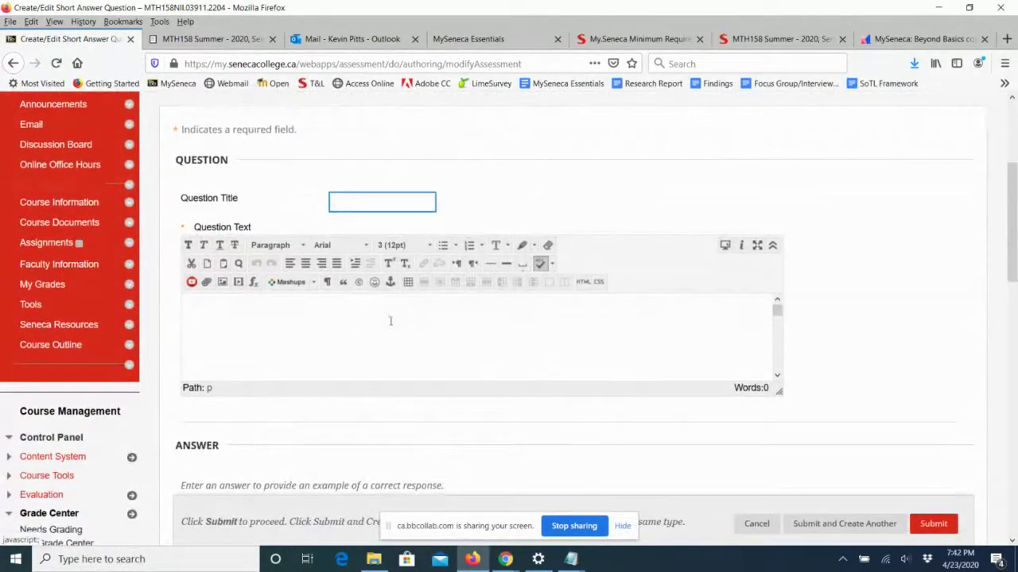
click(772, 246)
click(772, 246)
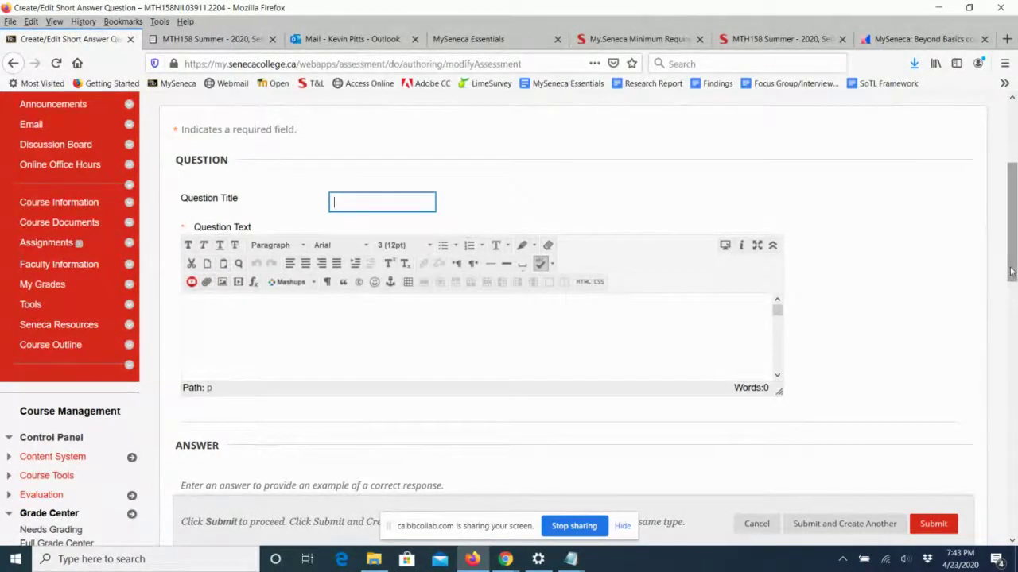
drag(1011, 270, 1013, 365)
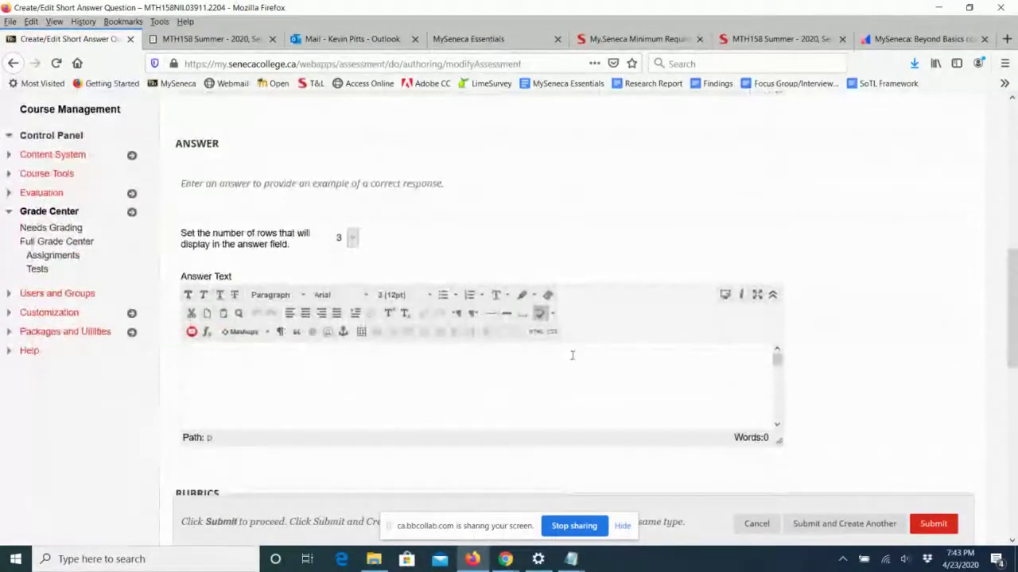
click(354, 239)
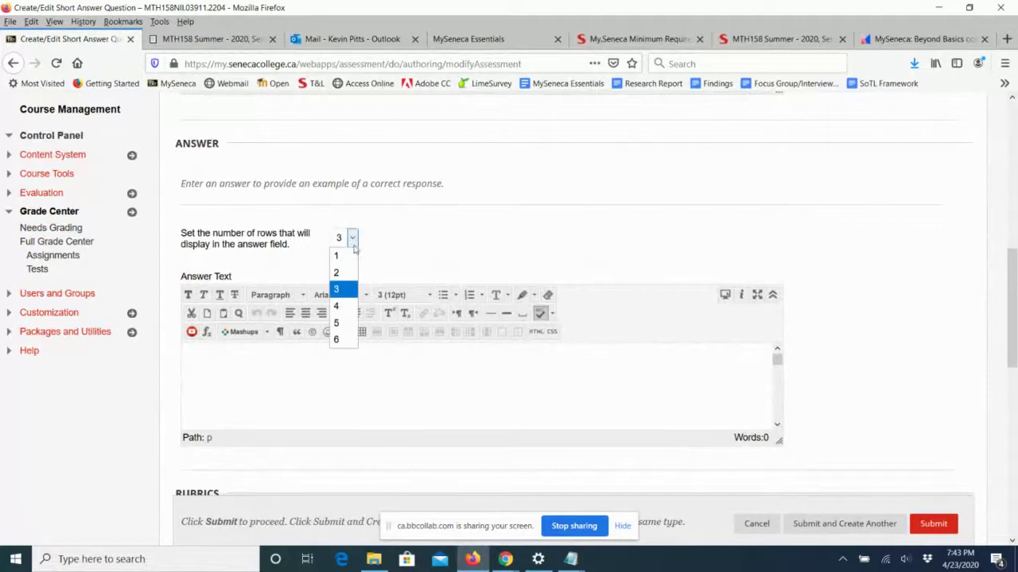
click(344, 340)
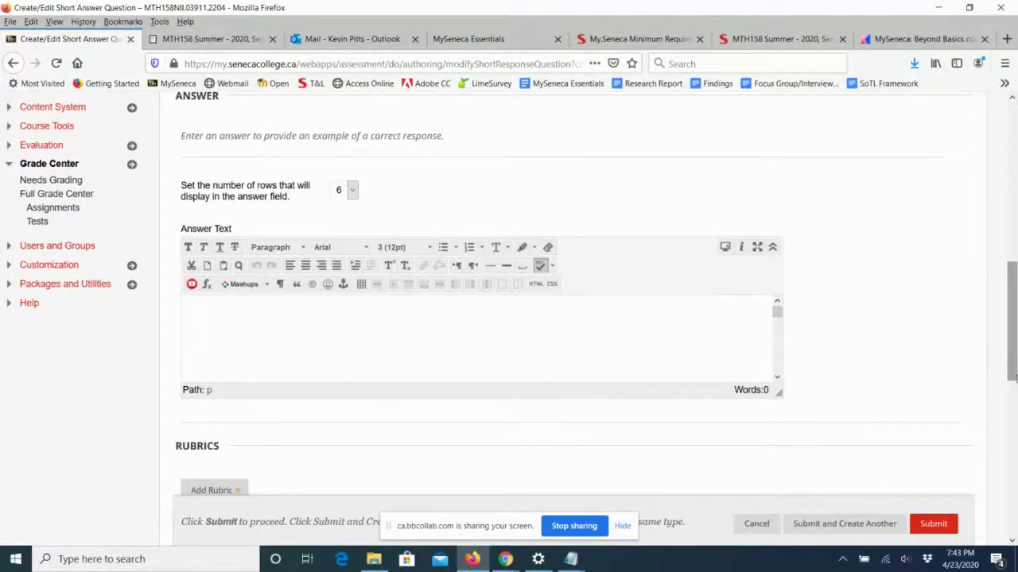
scroll(1014, 390, down, 1)
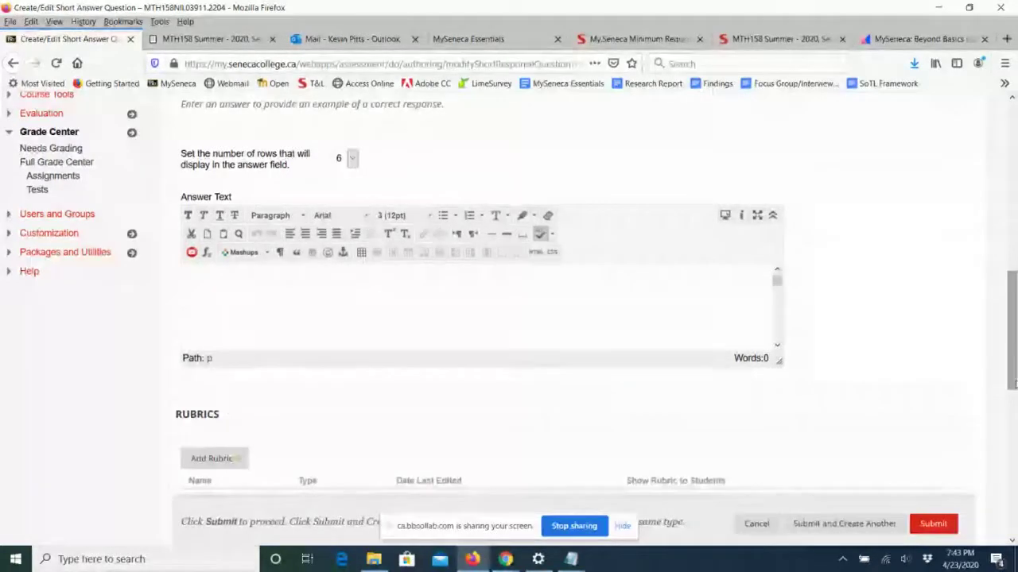
scroll(954, 398, down, 5)
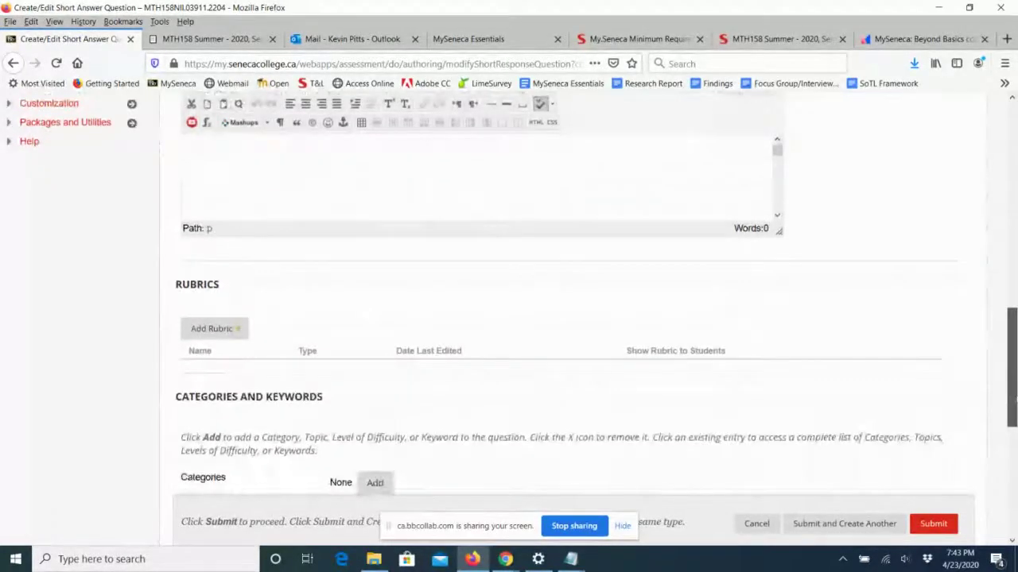
Cancel the short answer question and review Q1:1 and Q1:2 on the Test Canvas.
click(757, 524)
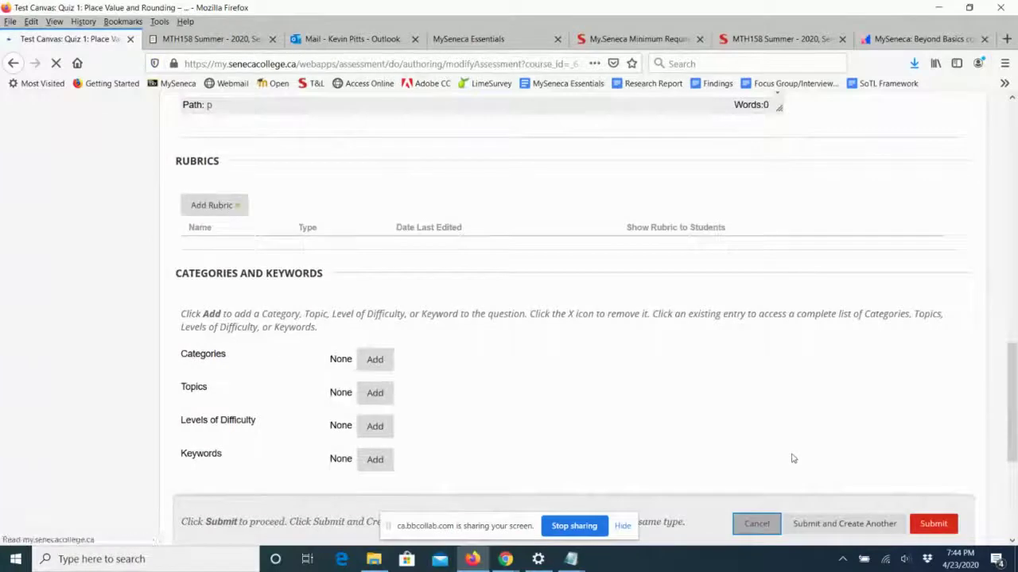
scroll(1010, 402, down, 4)
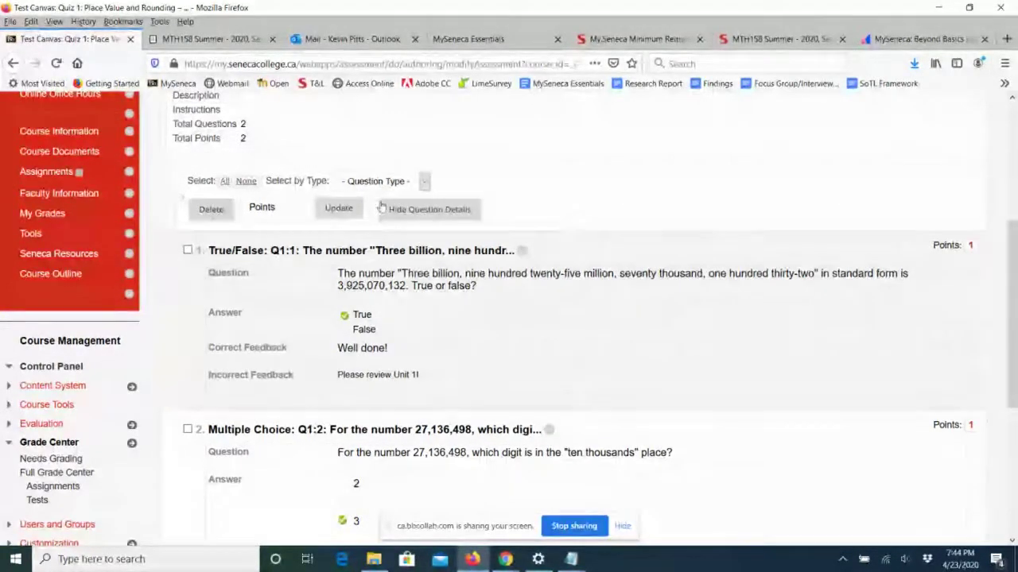
drag(1013, 328, 1012, 352)
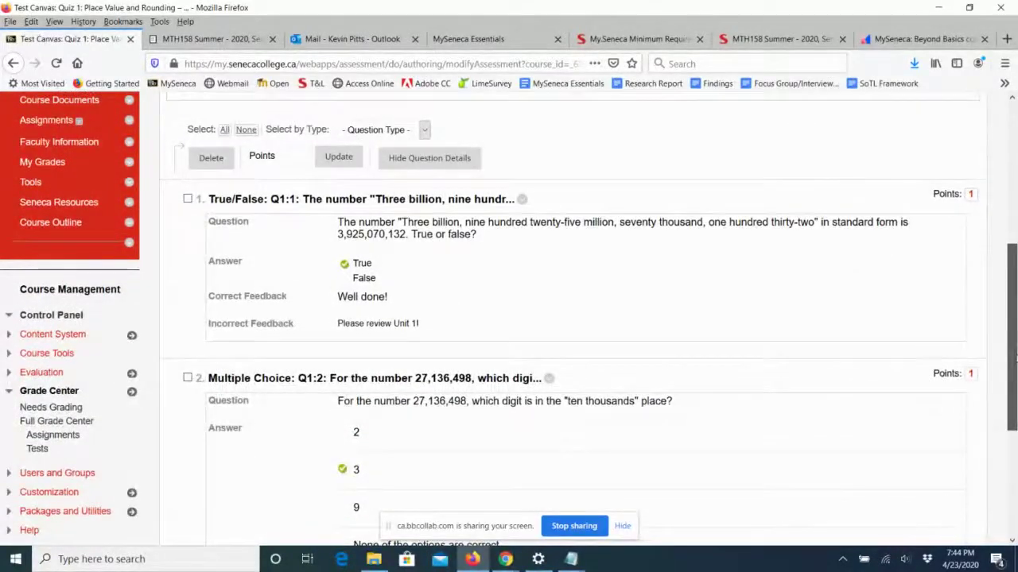
drag(1013, 358, 1013, 463)
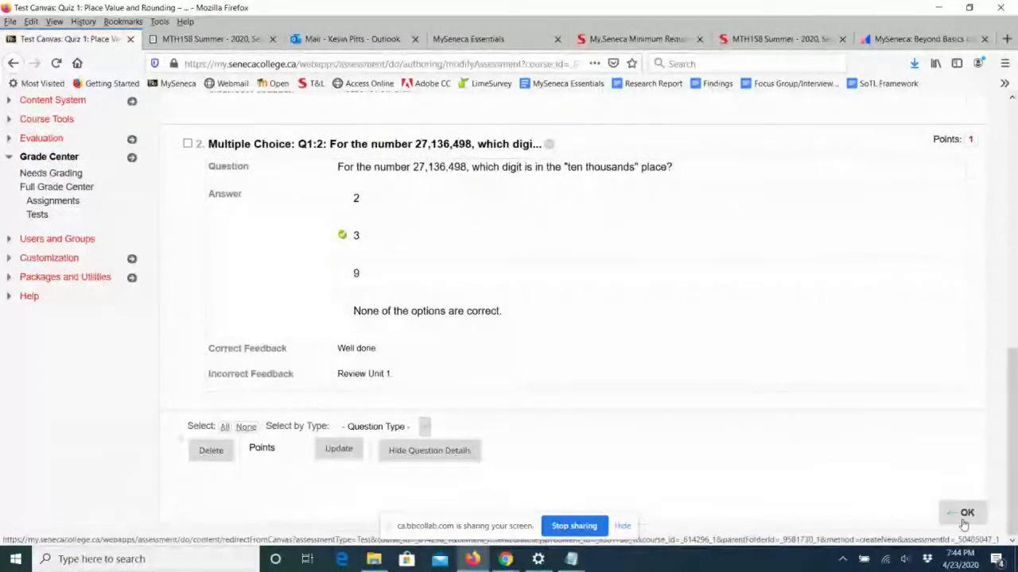
Close the Test Canvas and submit Quiz 1: Place Value and Rounding to Week 2.
click(963, 519)
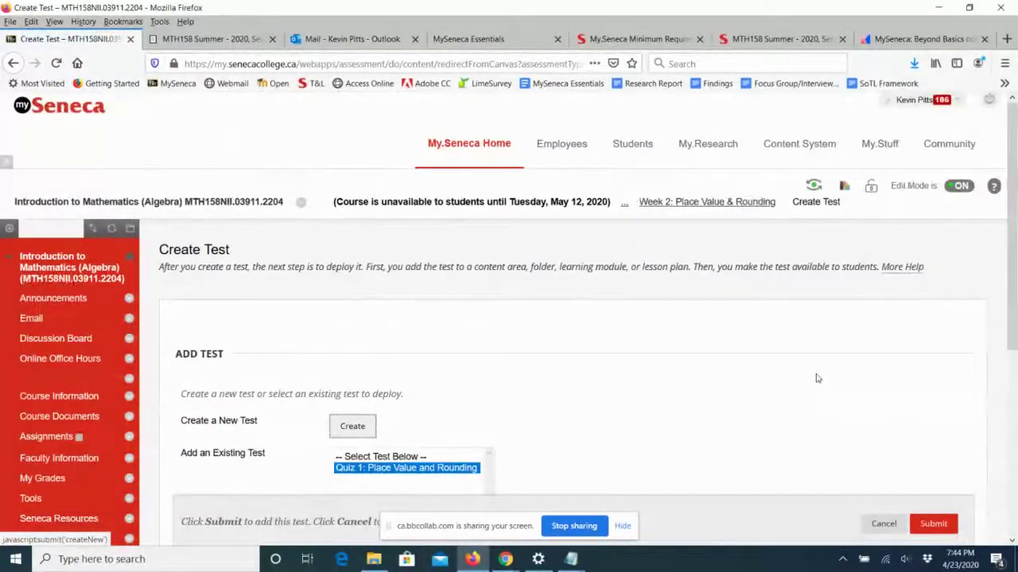
scroll(816, 378, down, 3)
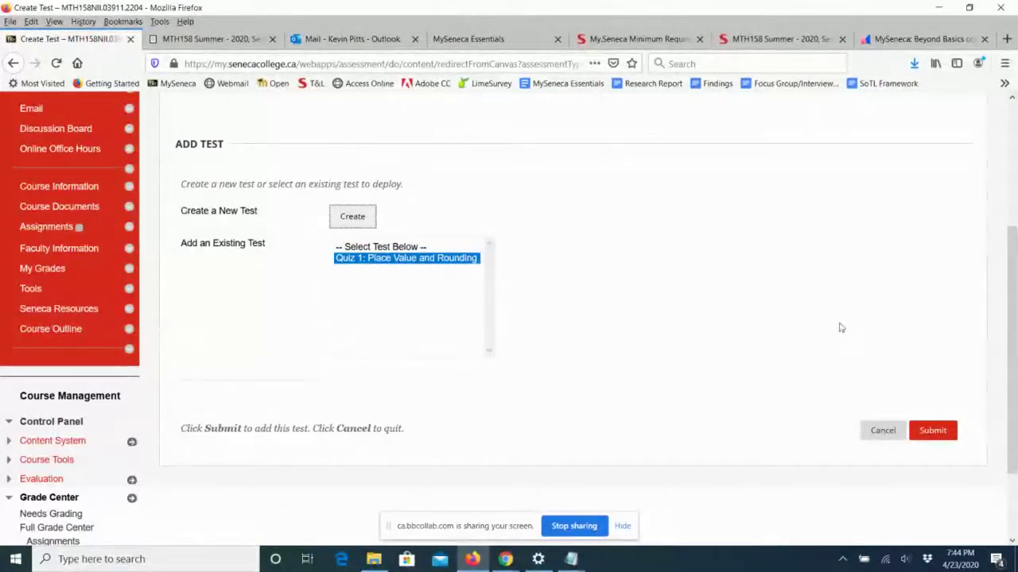
click(932, 431)
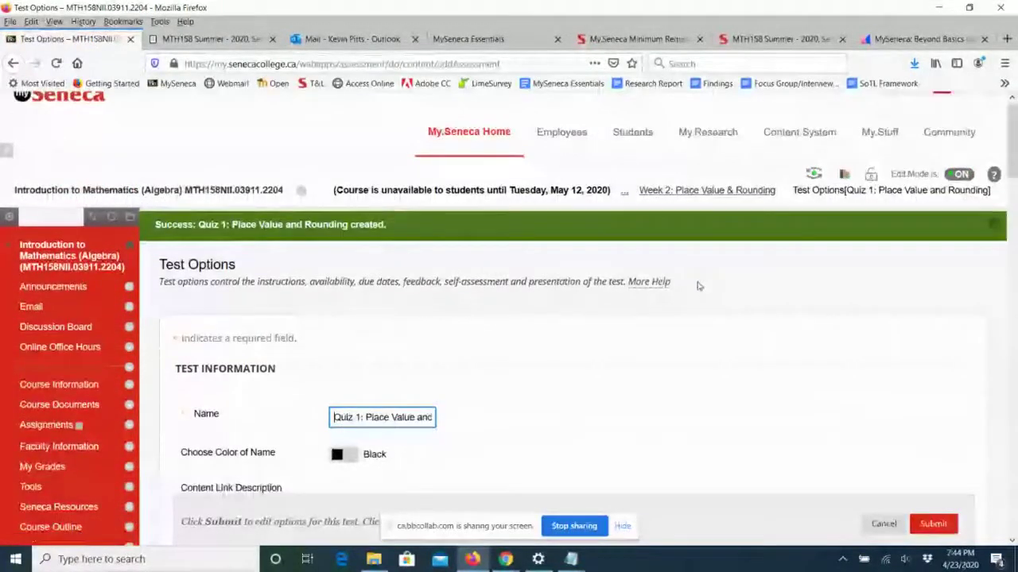
Make Quiz 1 available to students and enable Multiple Attempts with unlimited attempts.
scroll(698, 286, down, 3)
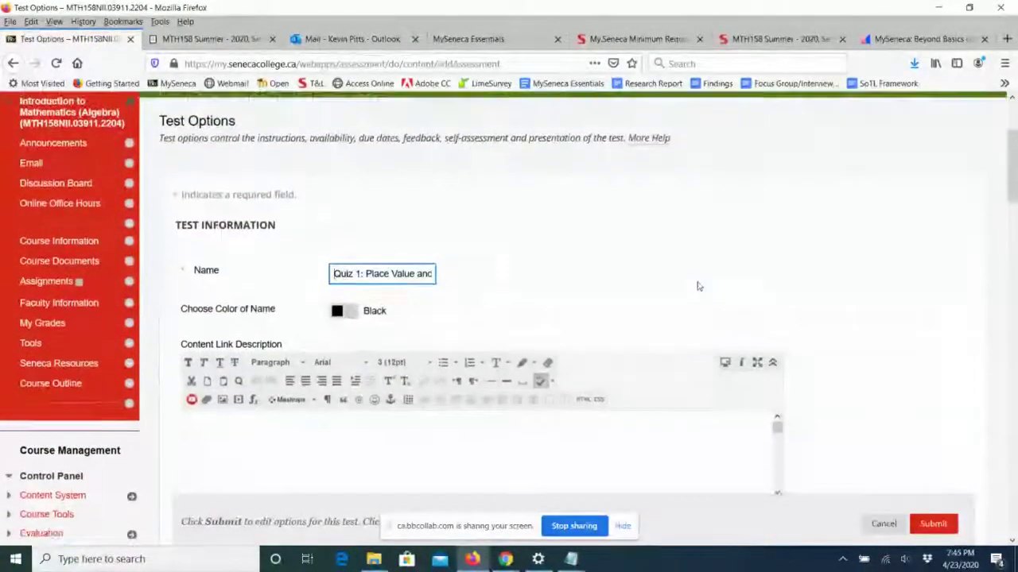
scroll(698, 286, down, 4)
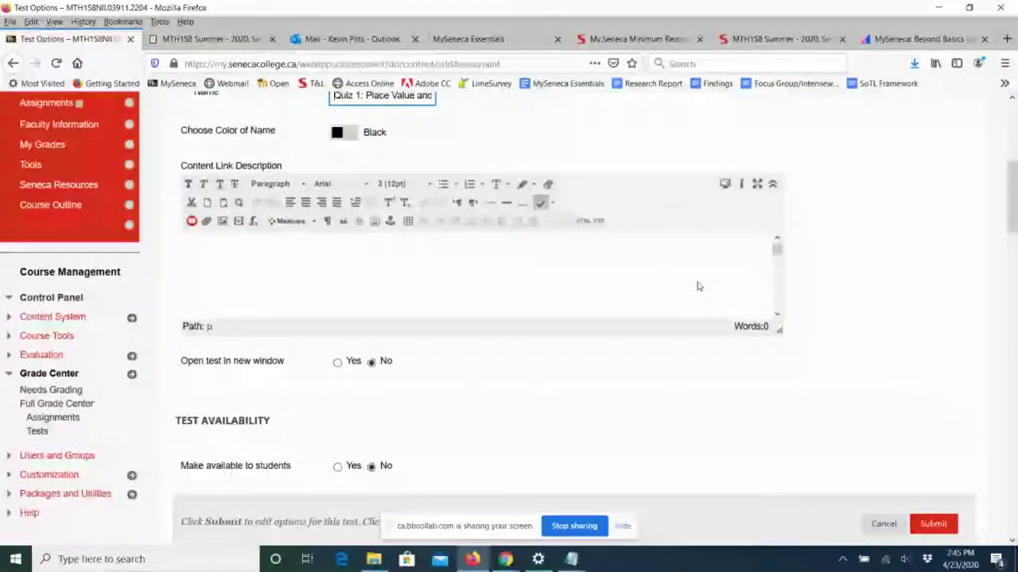
scroll(698, 287, down, 2)
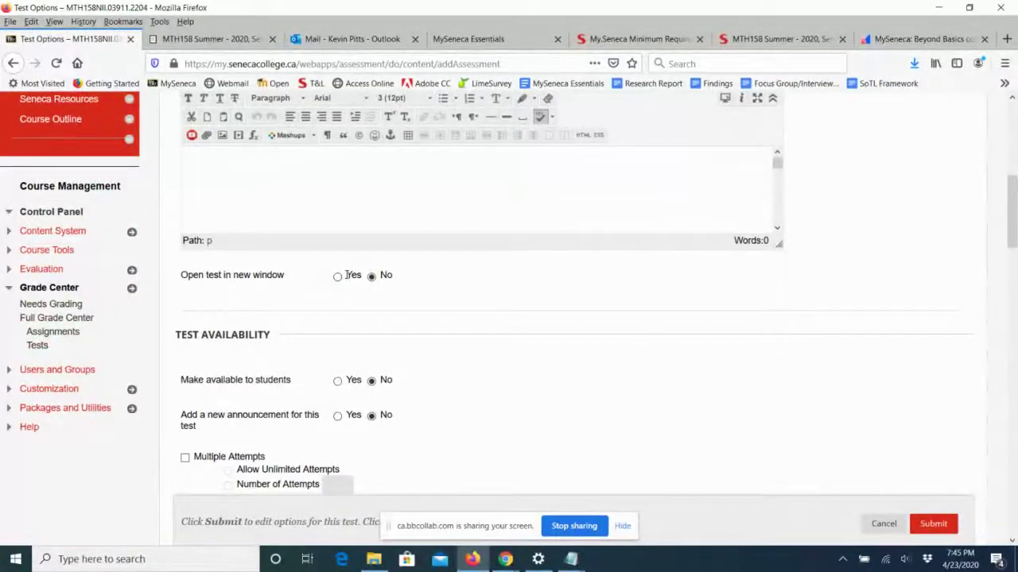
drag(284, 275, 181, 276)
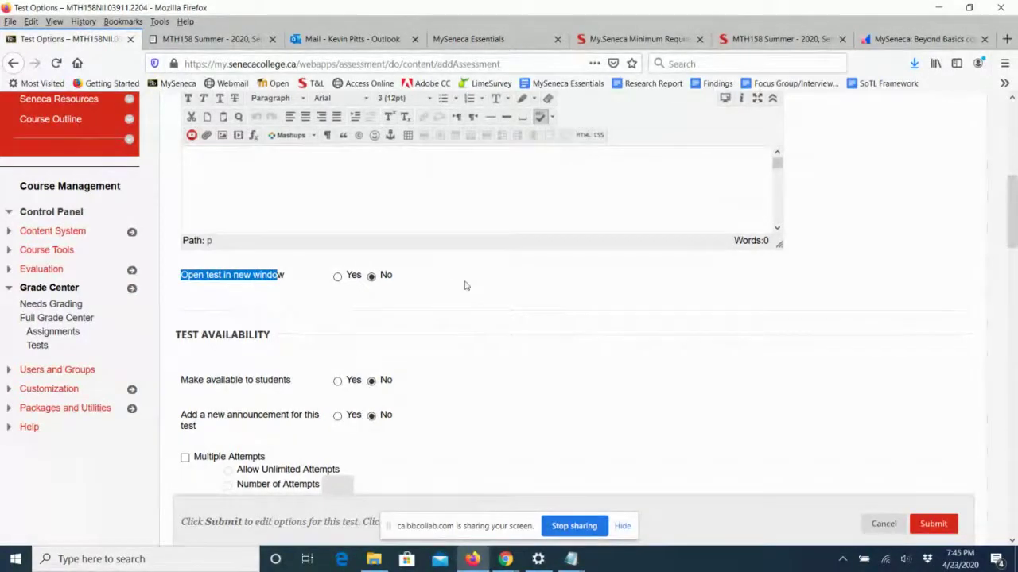
scroll(464, 286, down, 3)
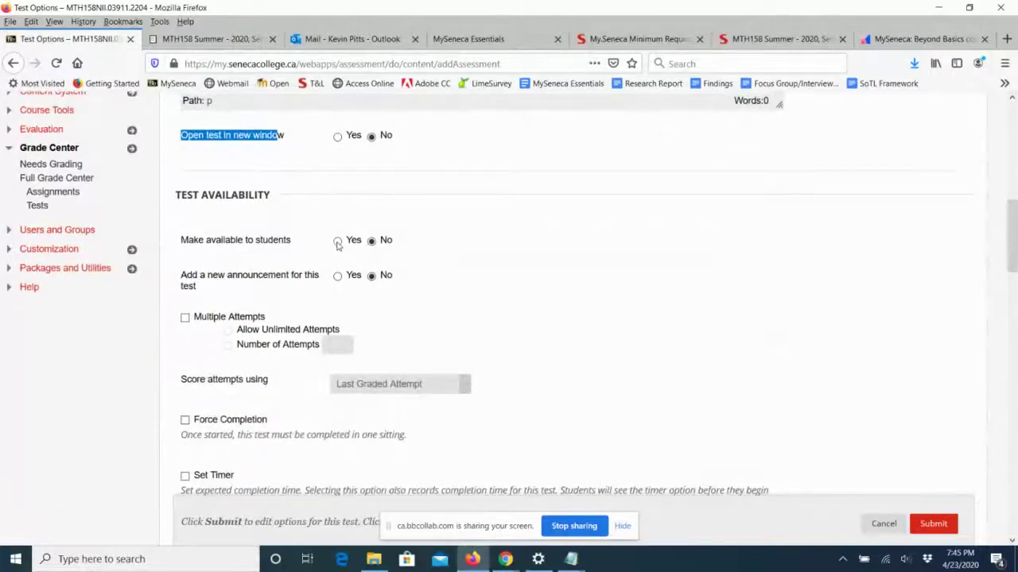
click(337, 241)
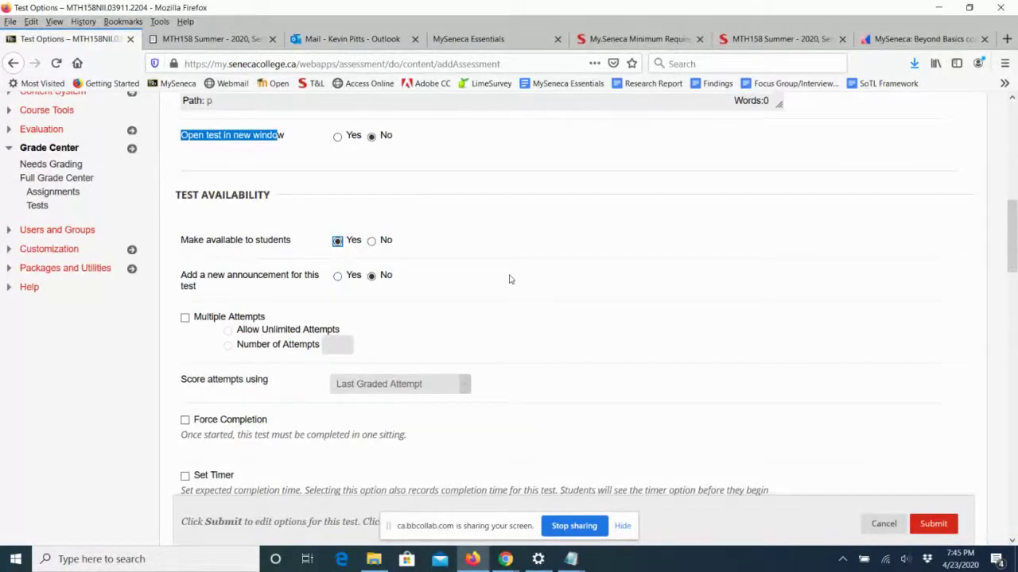
scroll(510, 279, down, 2)
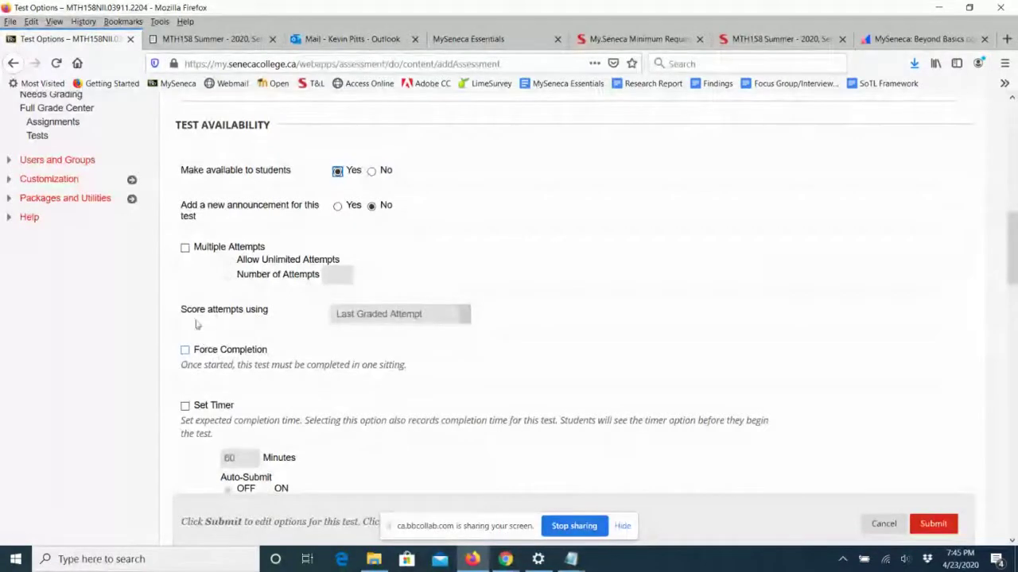
click(185, 248)
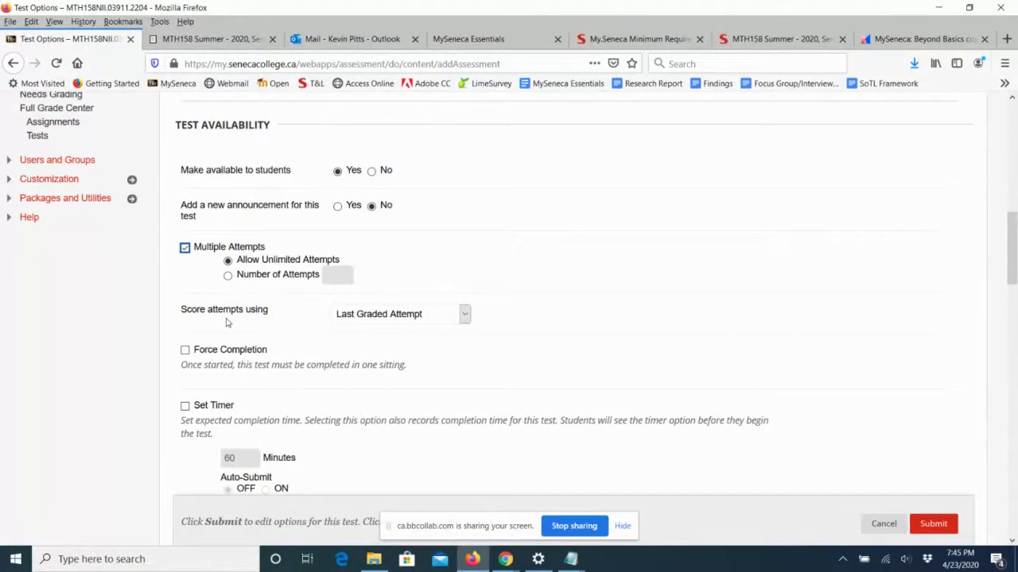
Set Score attempts using to Highest Grade, leaving Force Completion unchecked.
click(202, 252)
click(246, 251)
scroll(415, 273, down, 2)
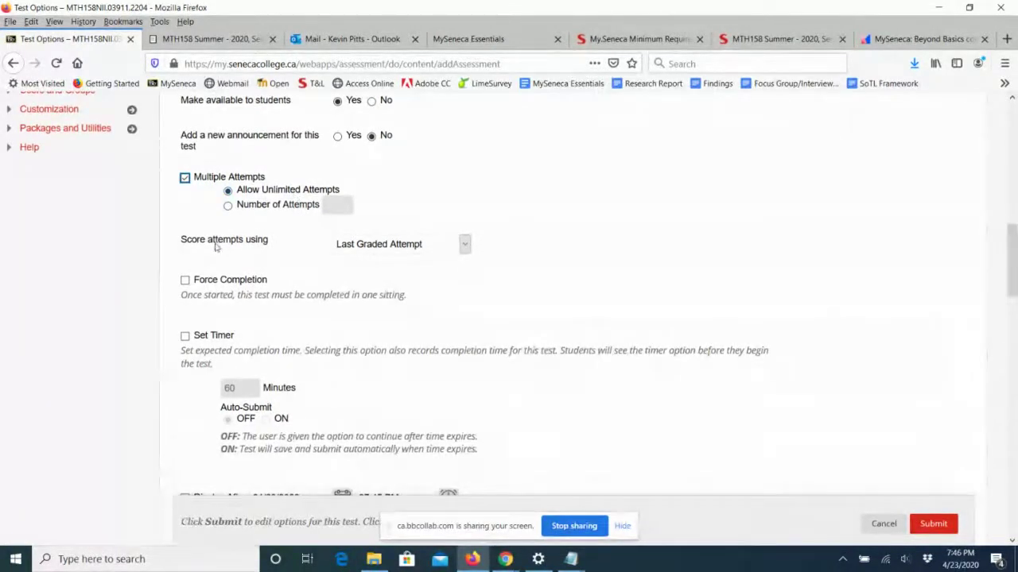
click(464, 246)
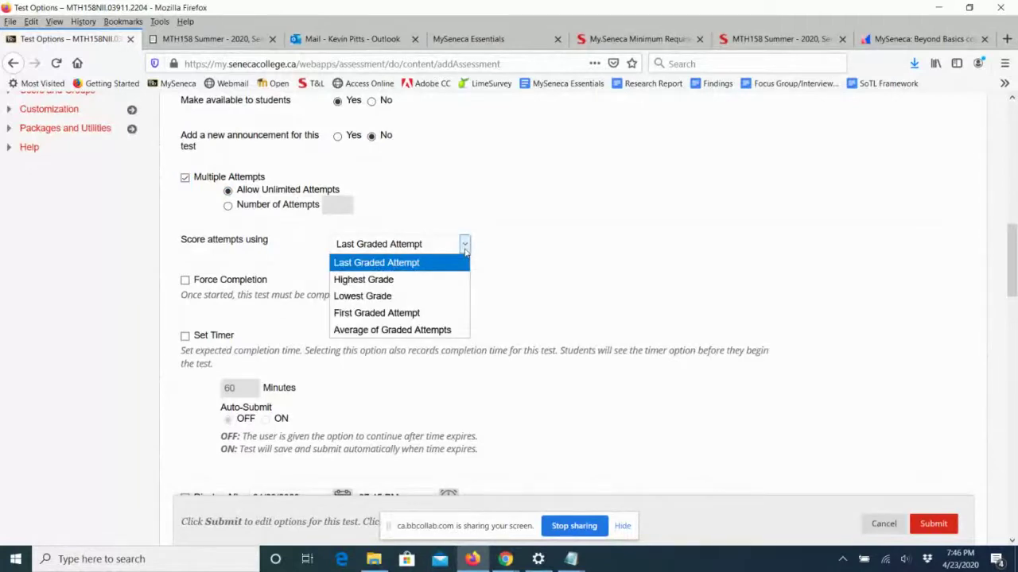
click(429, 282)
scroll(585, 279, down, 3)
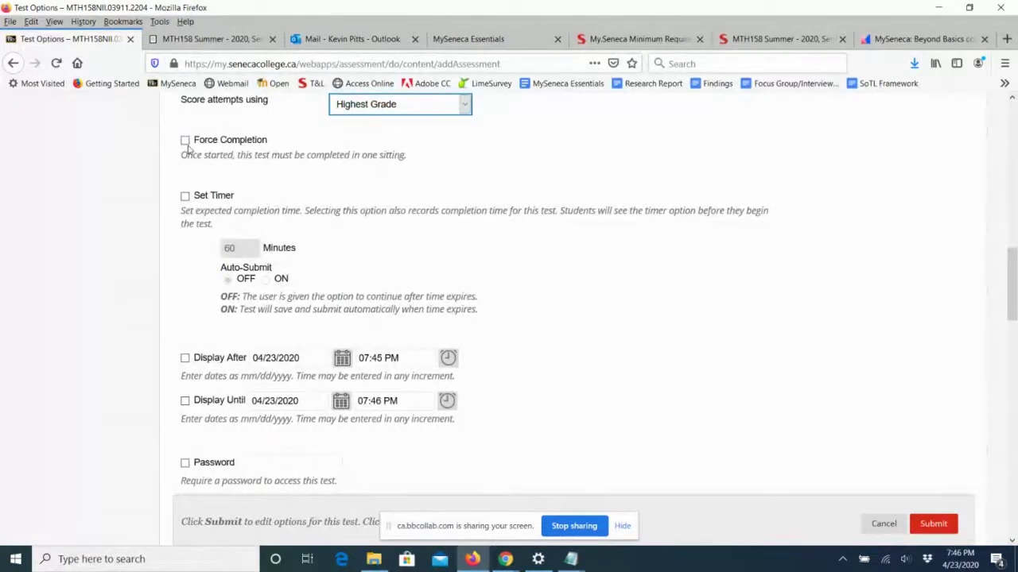
drag(269, 141, 194, 142)
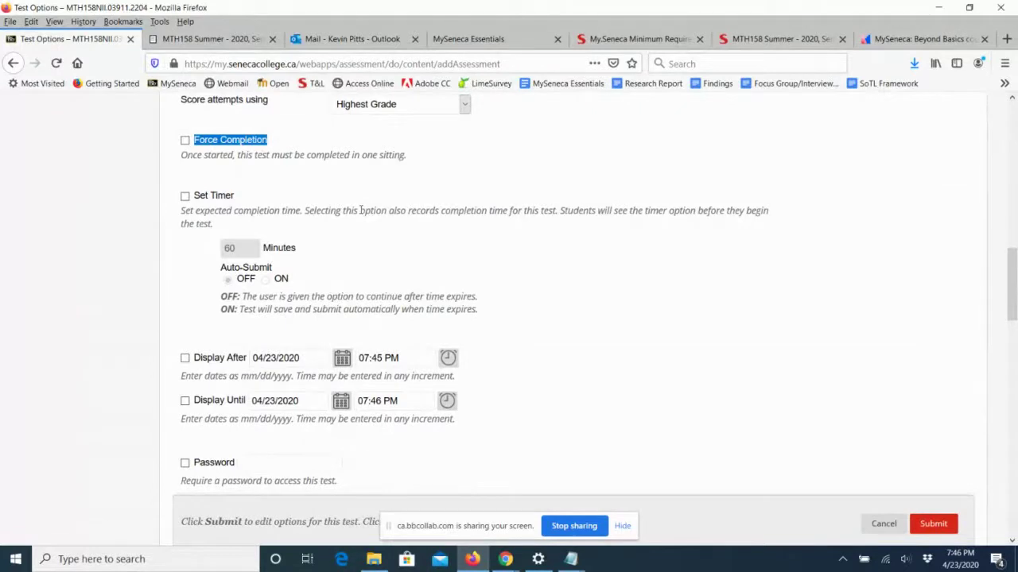
Turn on a 5-minute test timer that auto-submits when time expires.
click(434, 198)
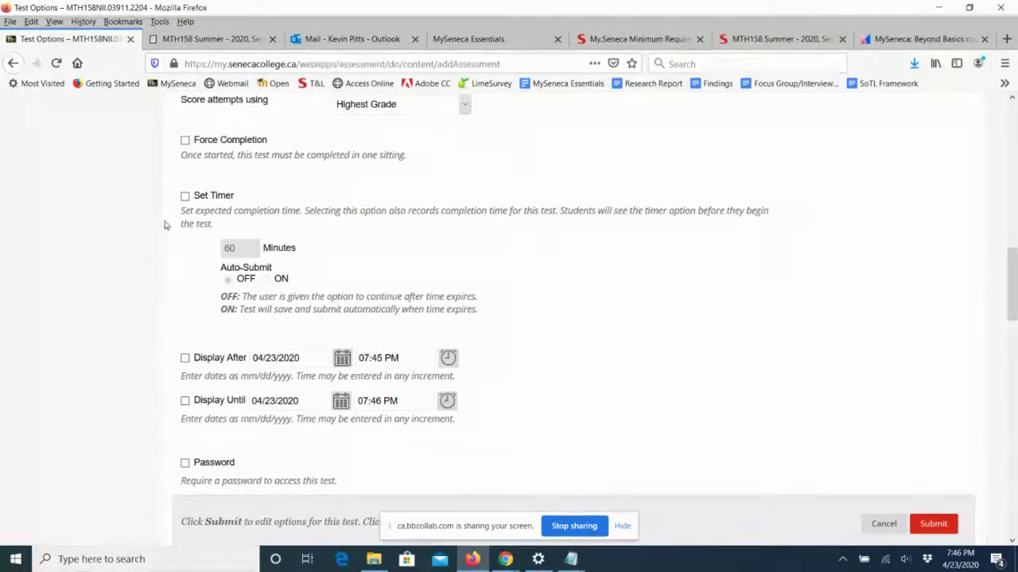
click(185, 196)
drag(256, 249, 203, 245)
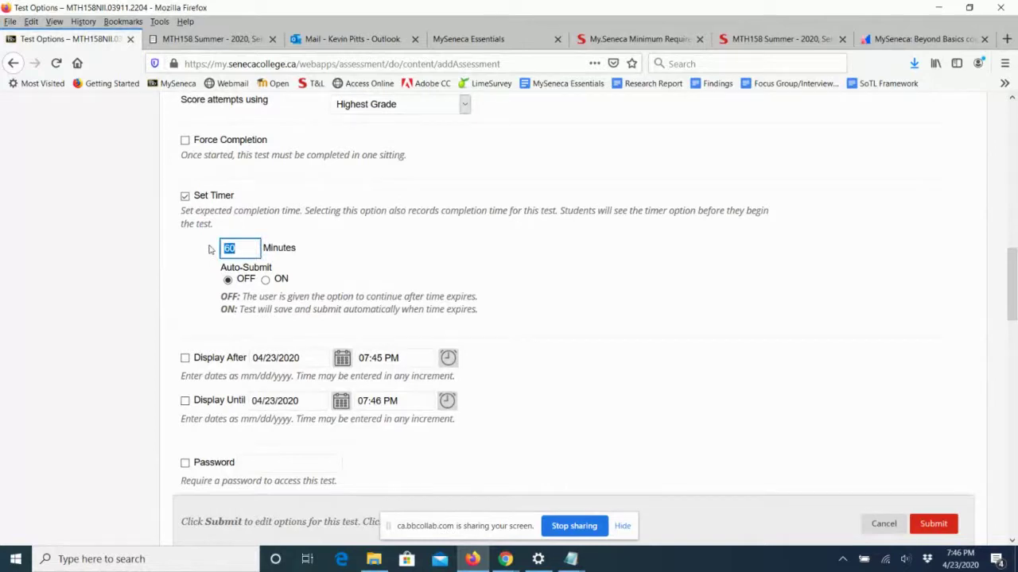
text(5)
click(392, 250)
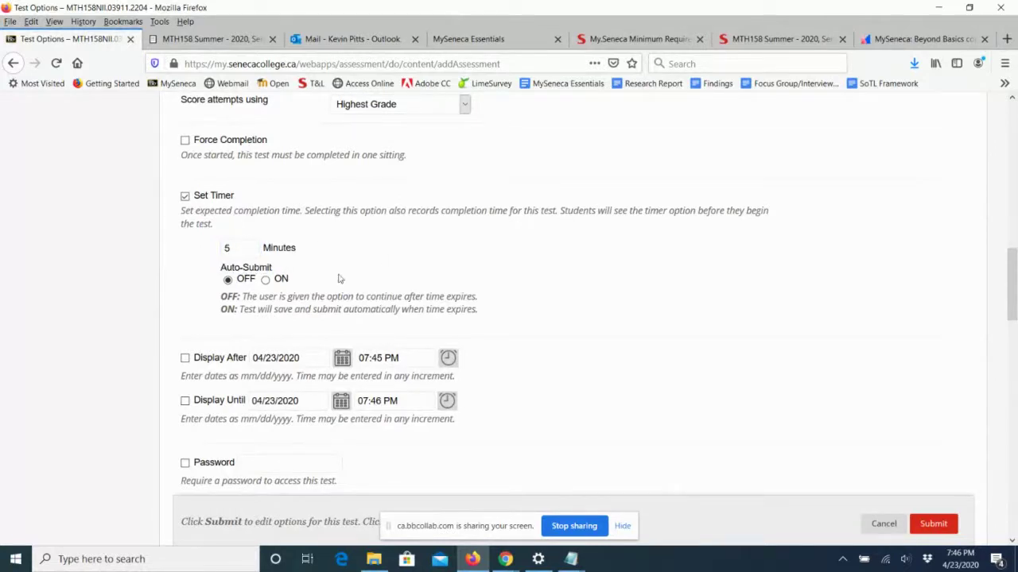
click(266, 280)
Try Display After and Display Until dates, then leave both unchecked.
scroll(500, 292, down, 2)
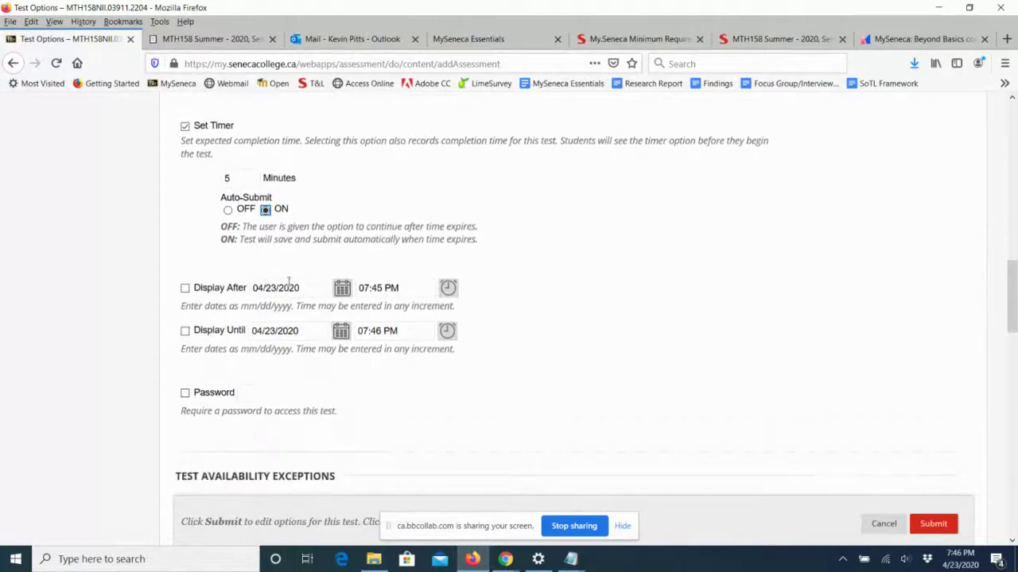
click(185, 288)
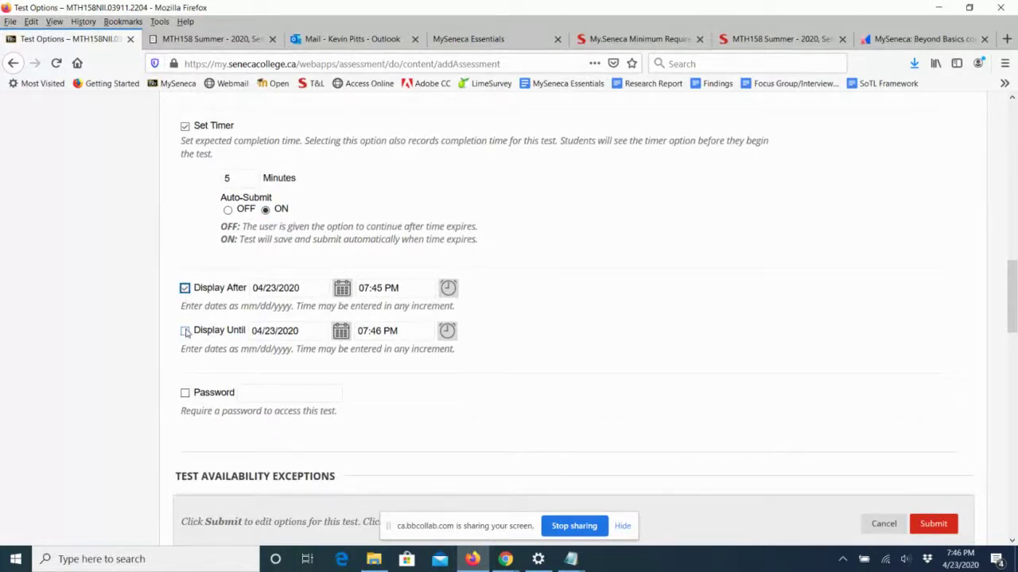
click(185, 331)
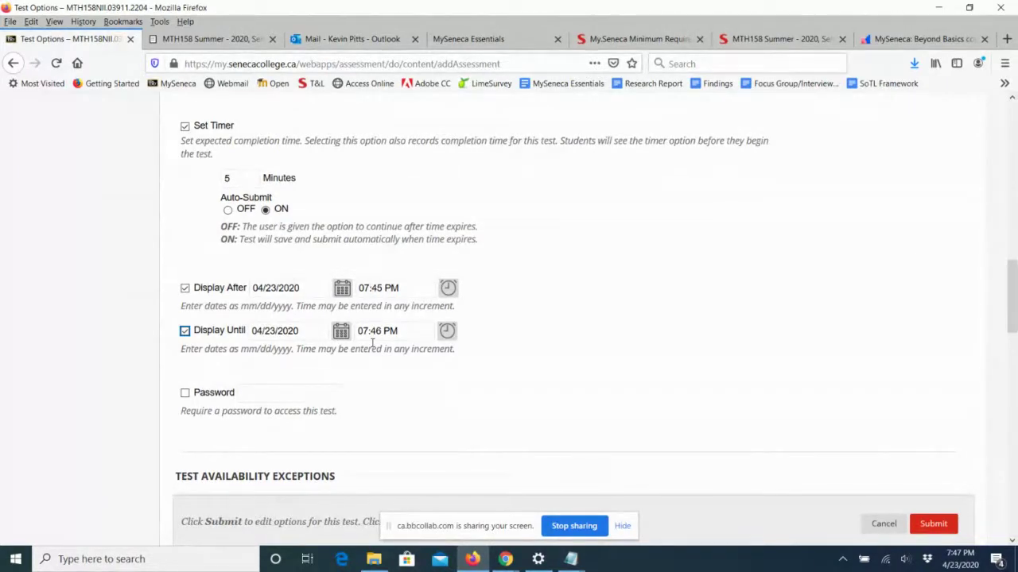
click(185, 331)
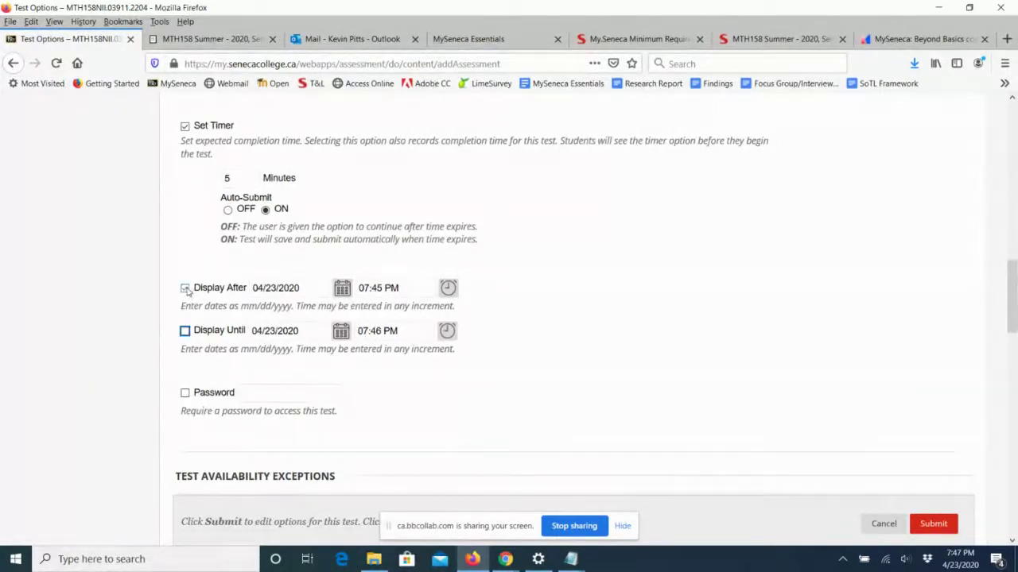
click(185, 288)
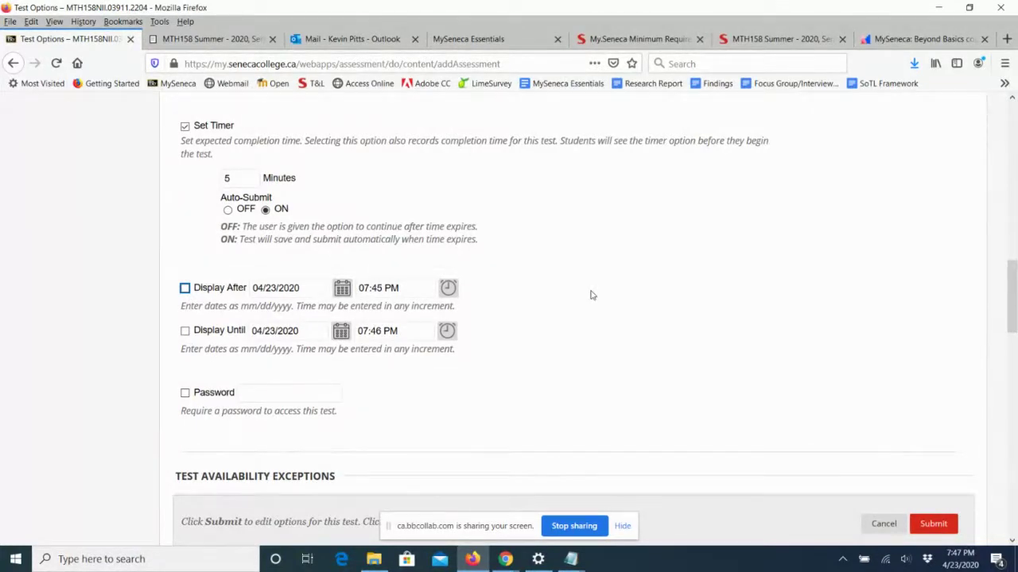
scroll(445, 306, down, 2)
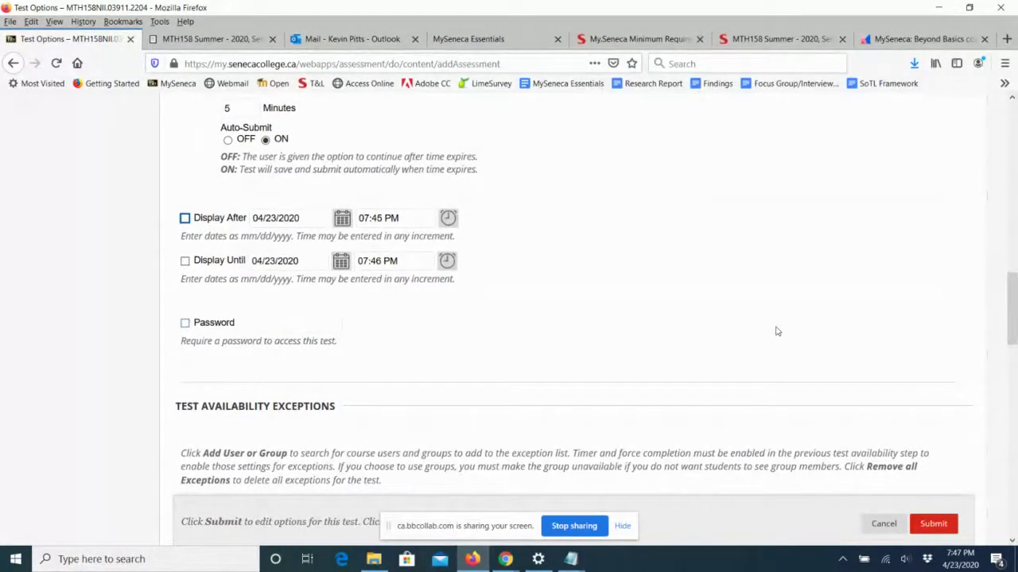
scroll(775, 331, down, 3)
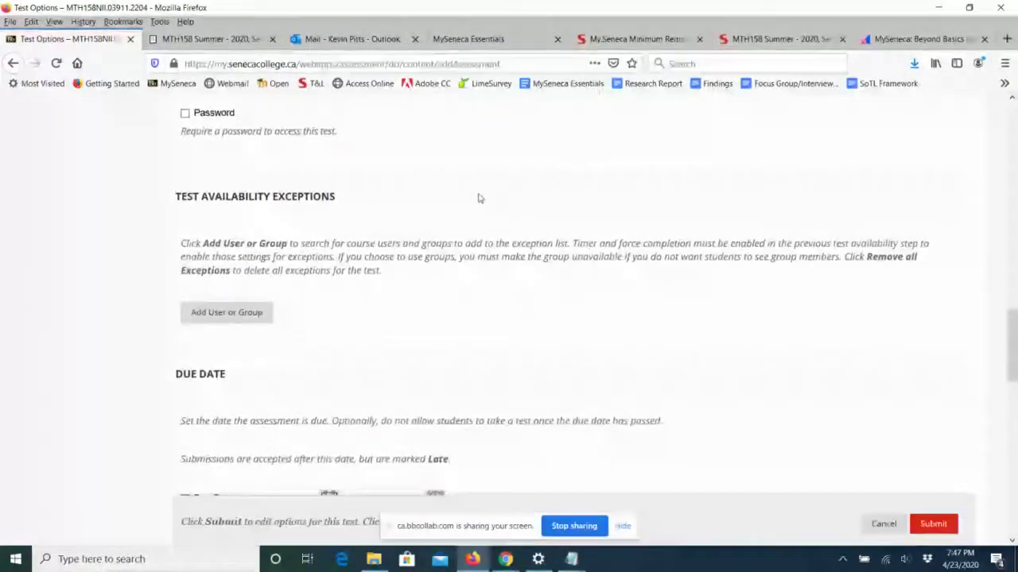
Add the preview user as a Test Availability Exception.
drag(342, 197, 178, 193)
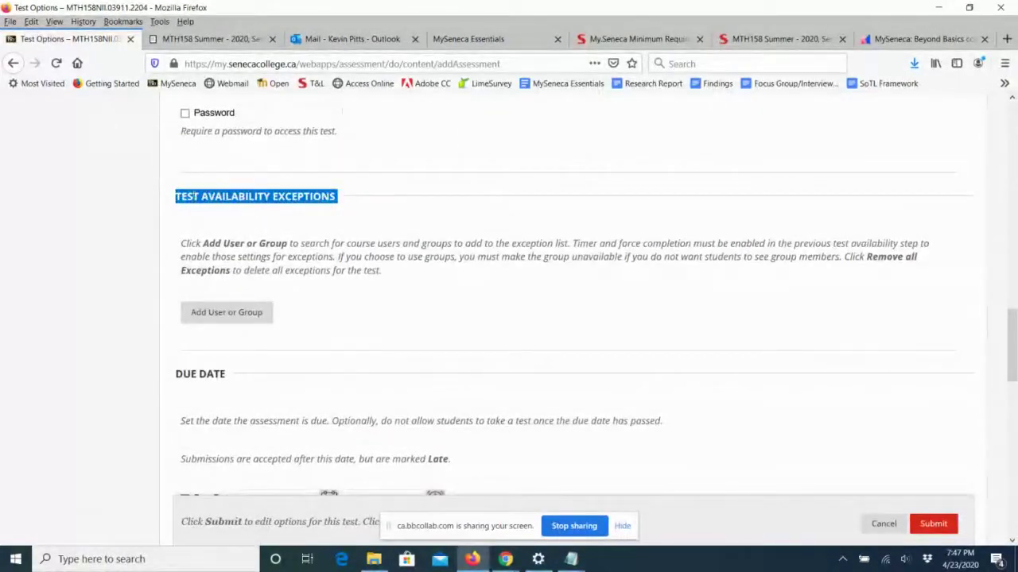
click(226, 312)
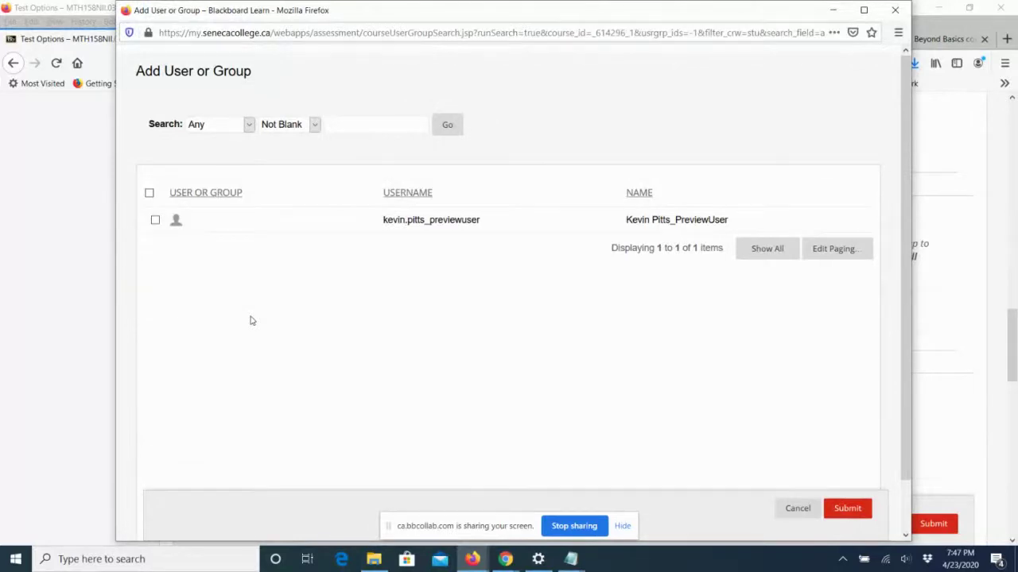
click(155, 221)
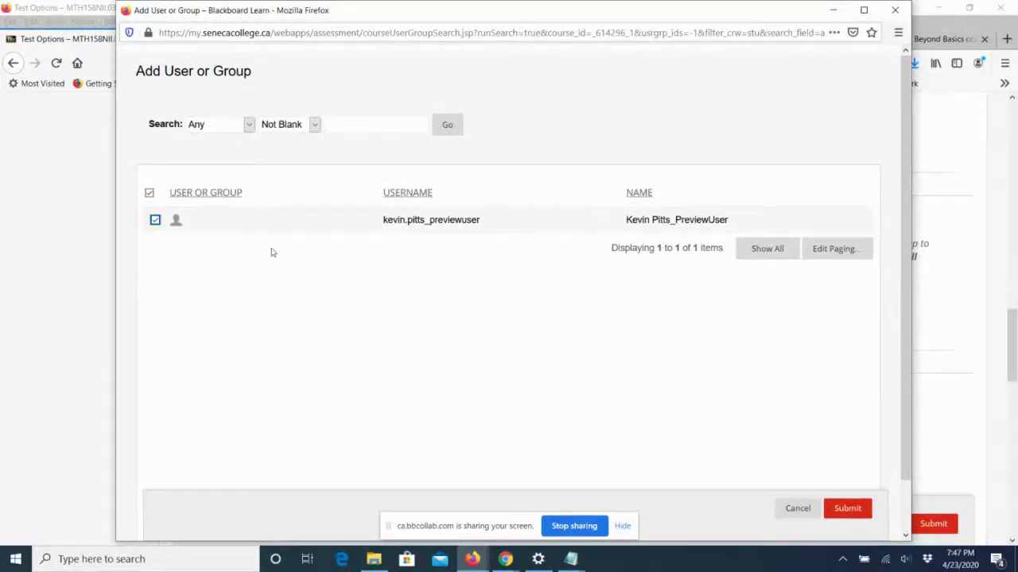
click(847, 509)
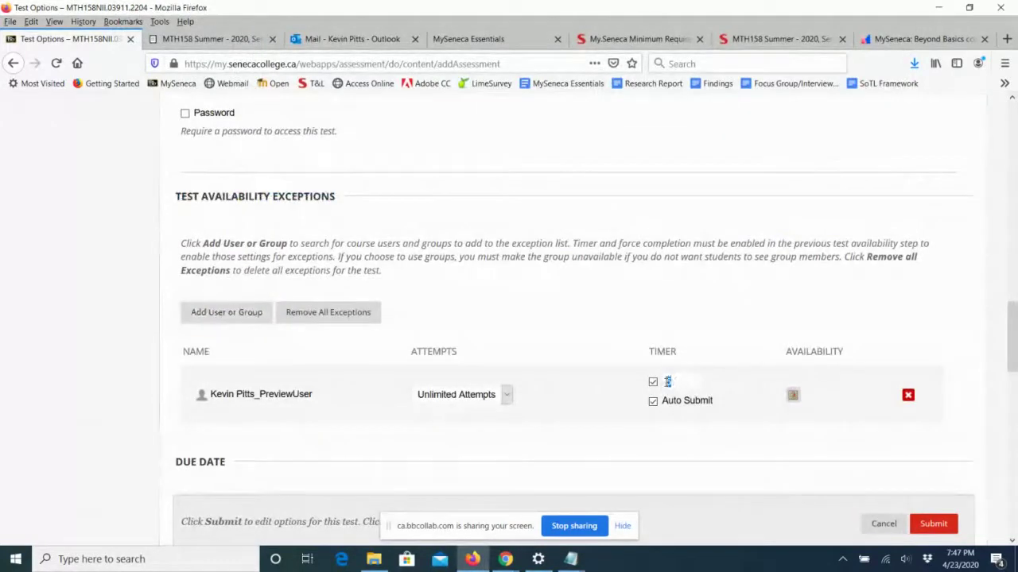
Set the exception's timer to 10 minutes and view its availability dates.
click(666, 382)
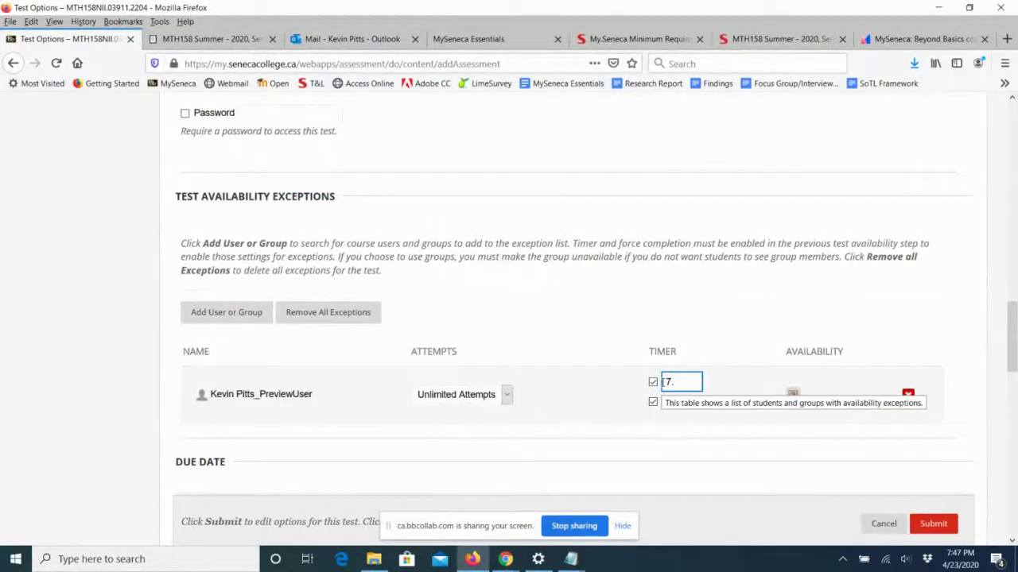
text(1)
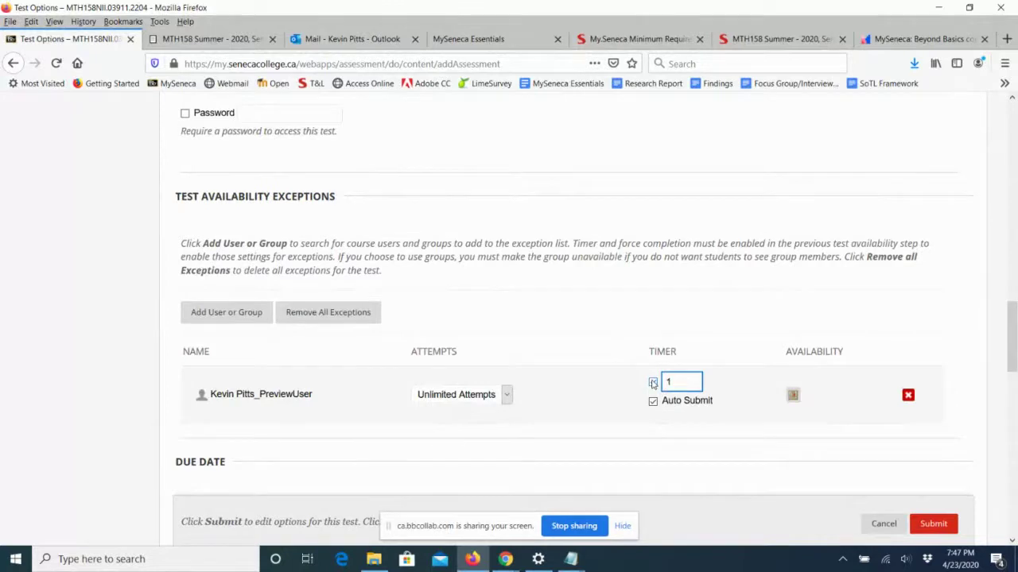
text(0)
key(Return)
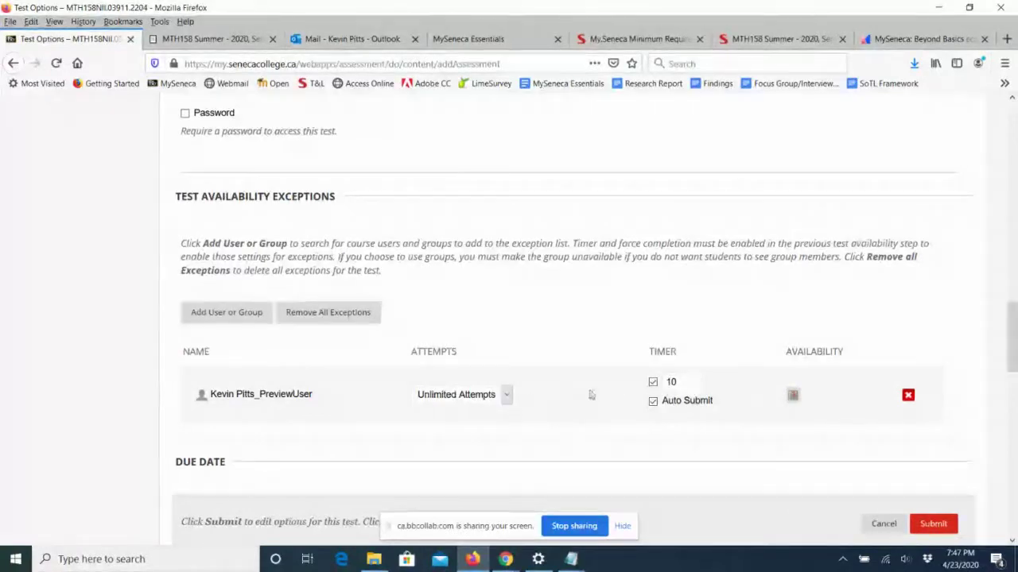
click(793, 400)
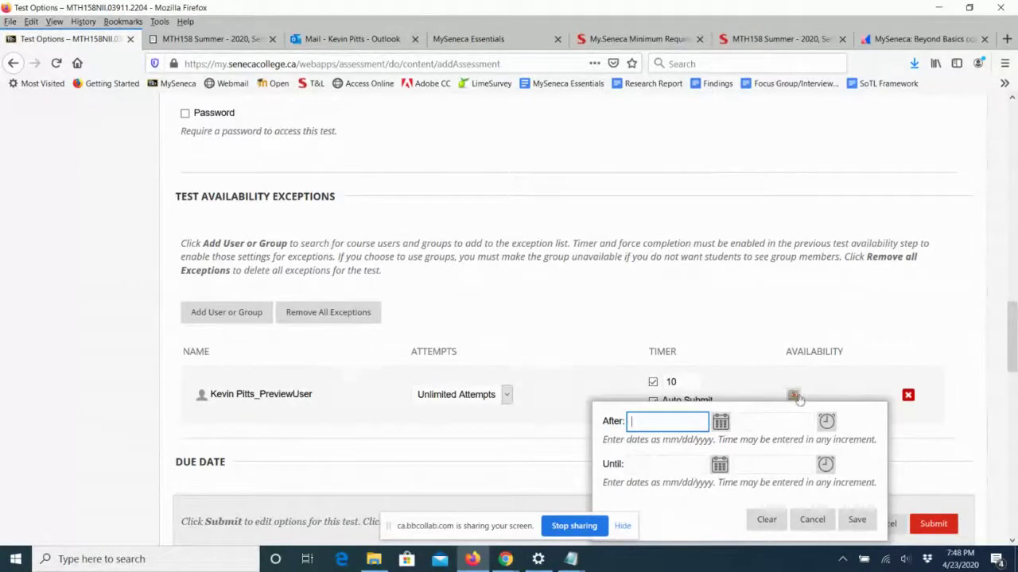
click(811, 519)
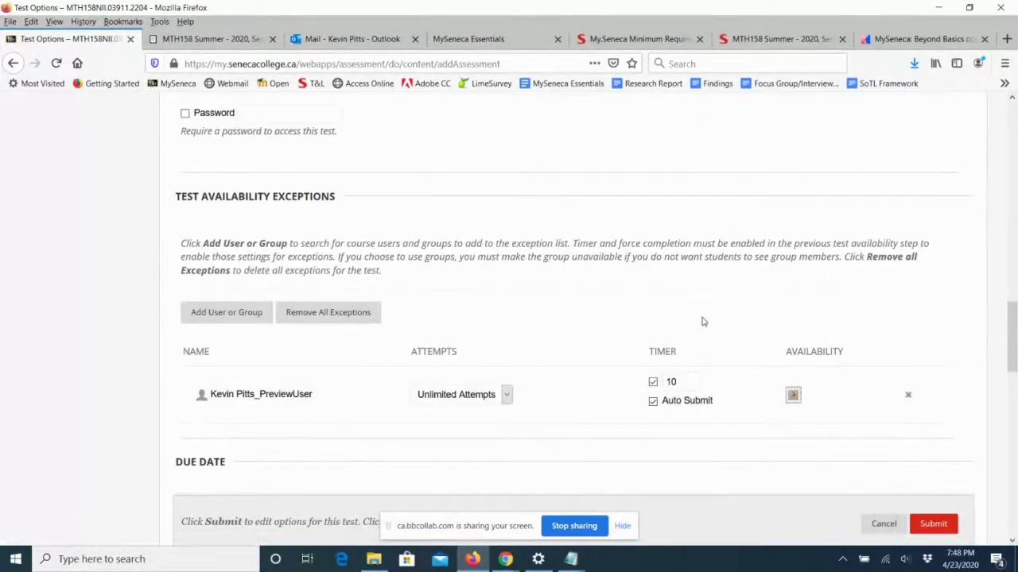
scroll(702, 321, down, 3)
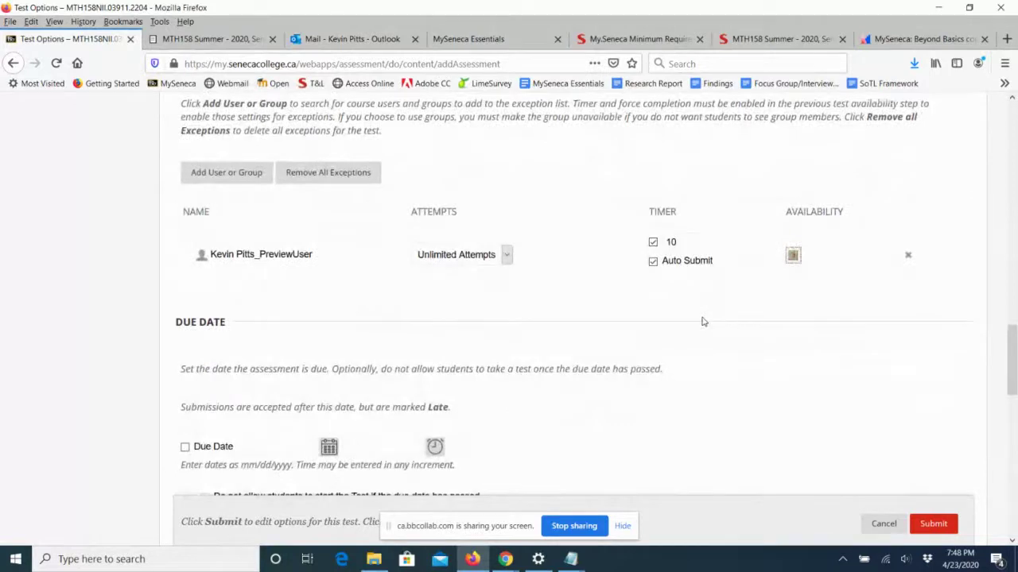
scroll(704, 321, down, 3)
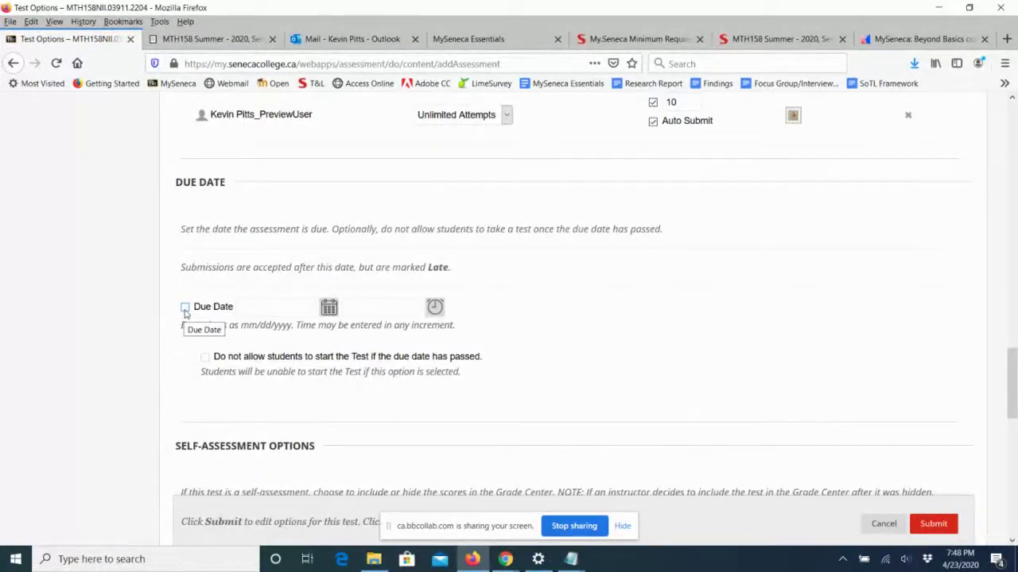
click(185, 307)
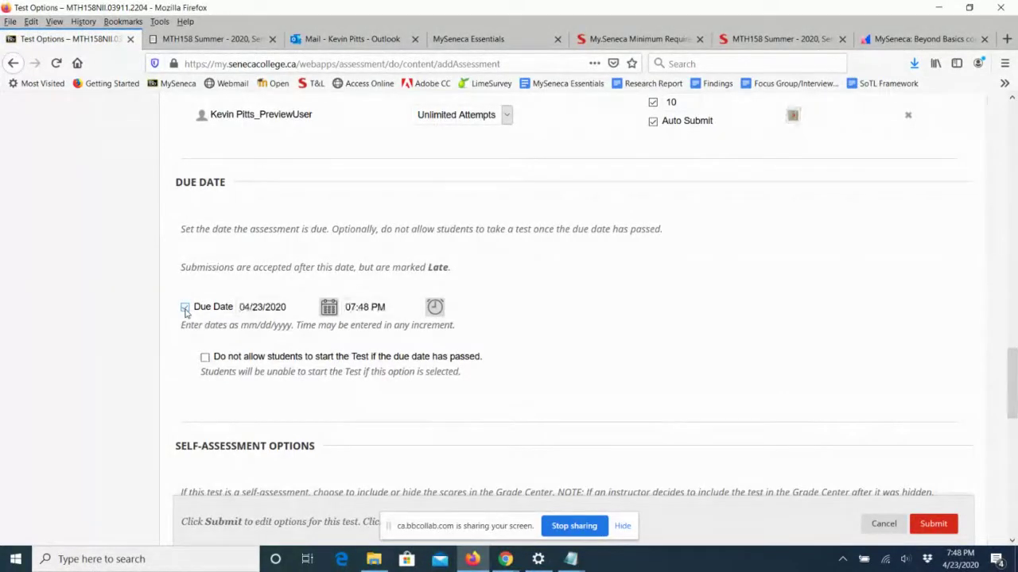
click(184, 308)
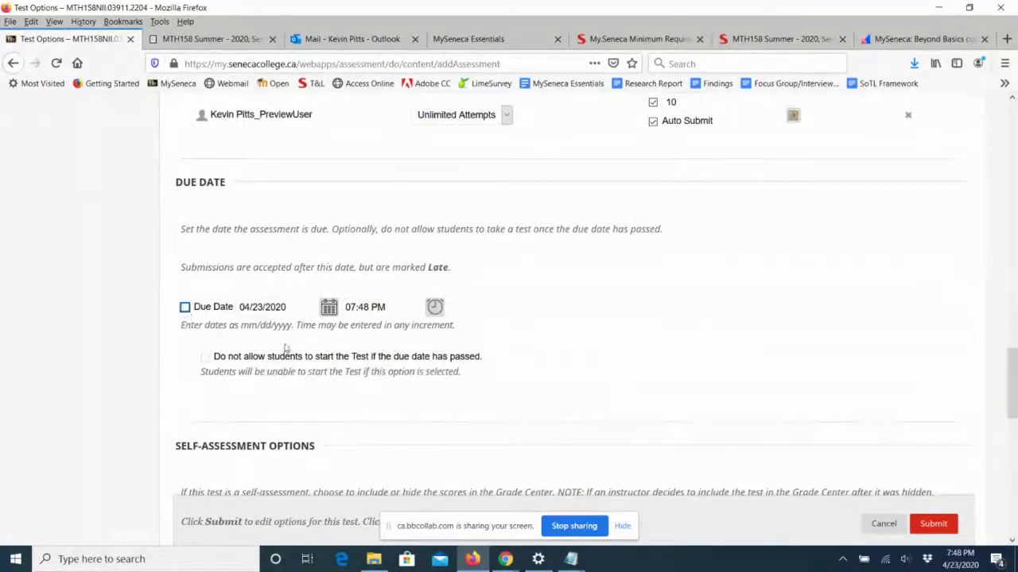
scroll(687, 320, down, 5)
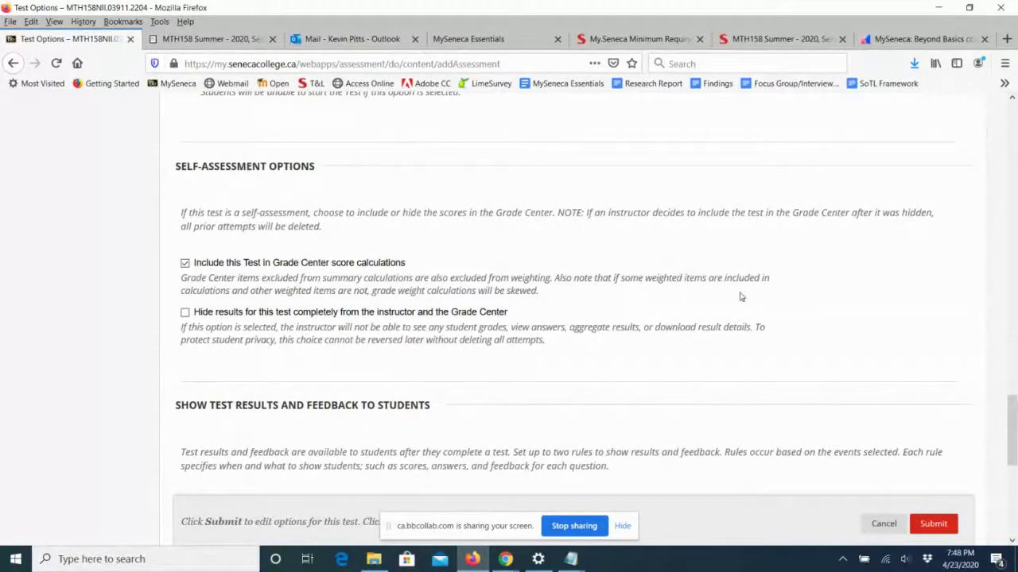
Try showing results after the due date, re-enabling the due date as April 24.
scroll(758, 297, down, 5)
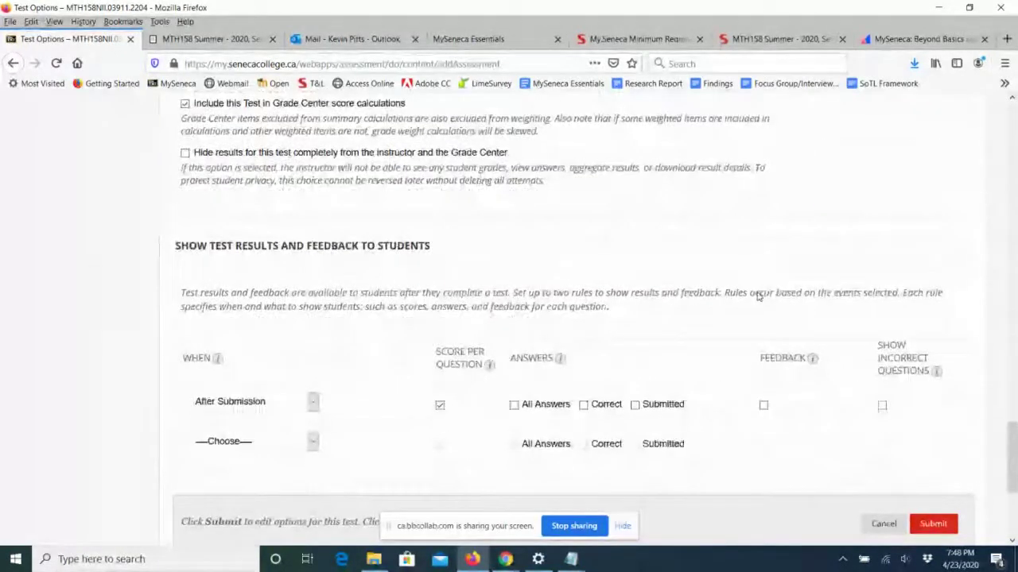
scroll(757, 297, down, 2)
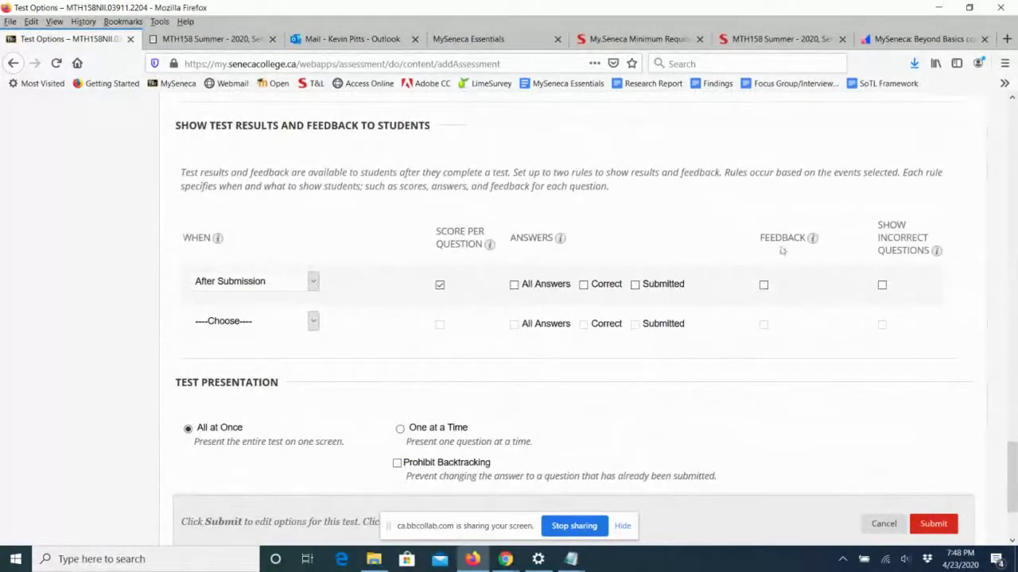
click(314, 283)
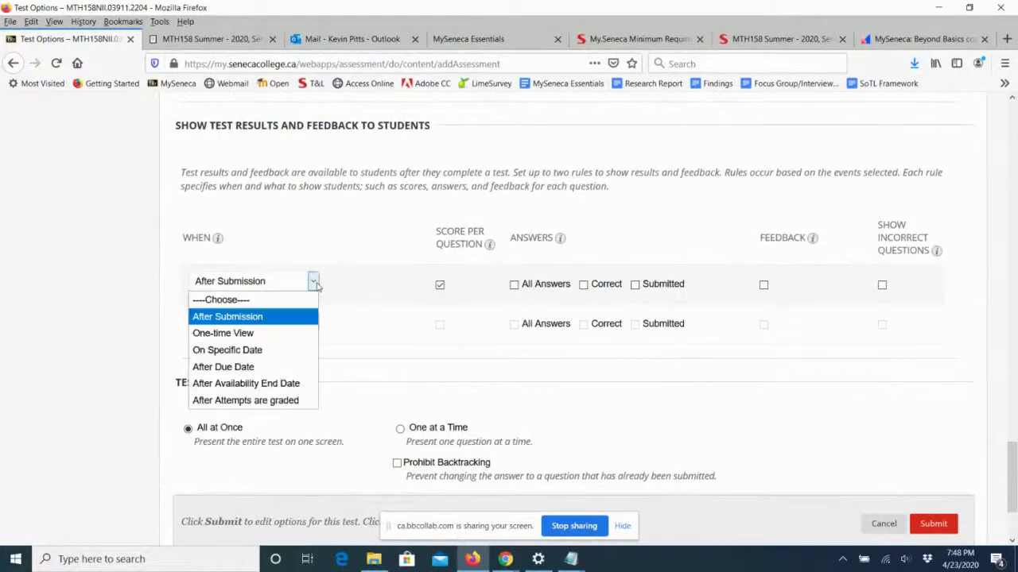
click(311, 366)
scroll(417, 351, up, 3)
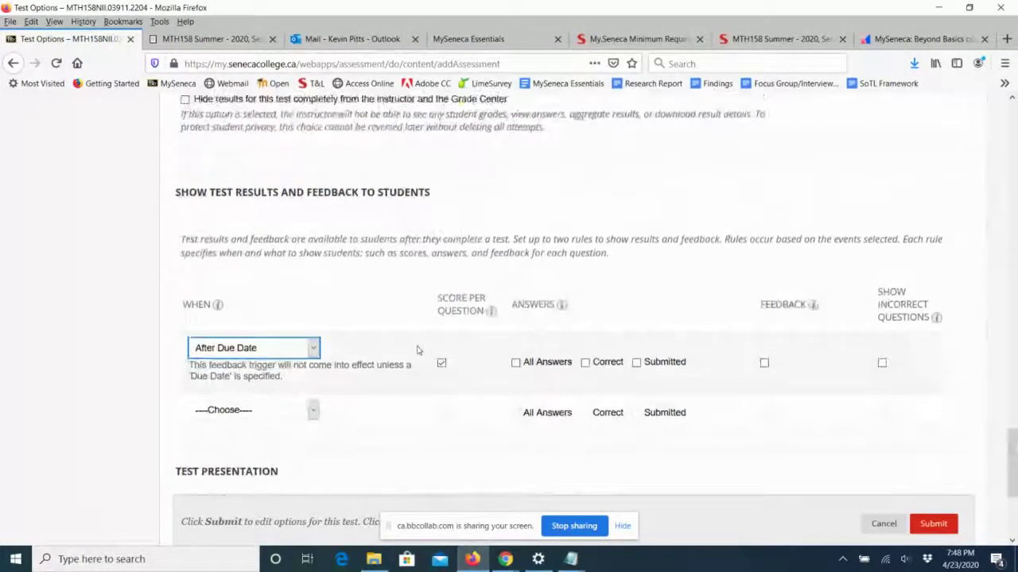
scroll(416, 351, up, 3)
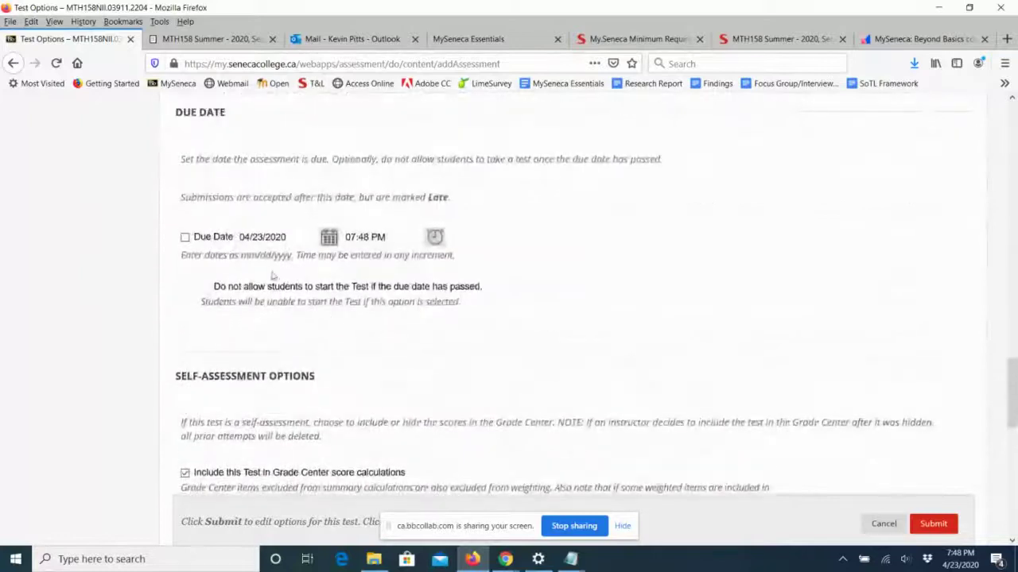
click(185, 237)
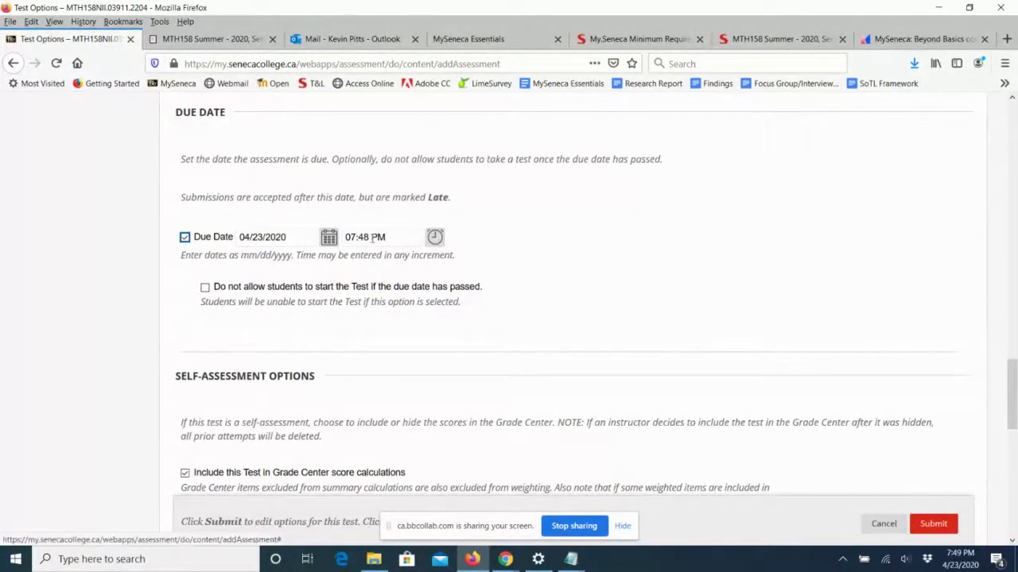
click(329, 238)
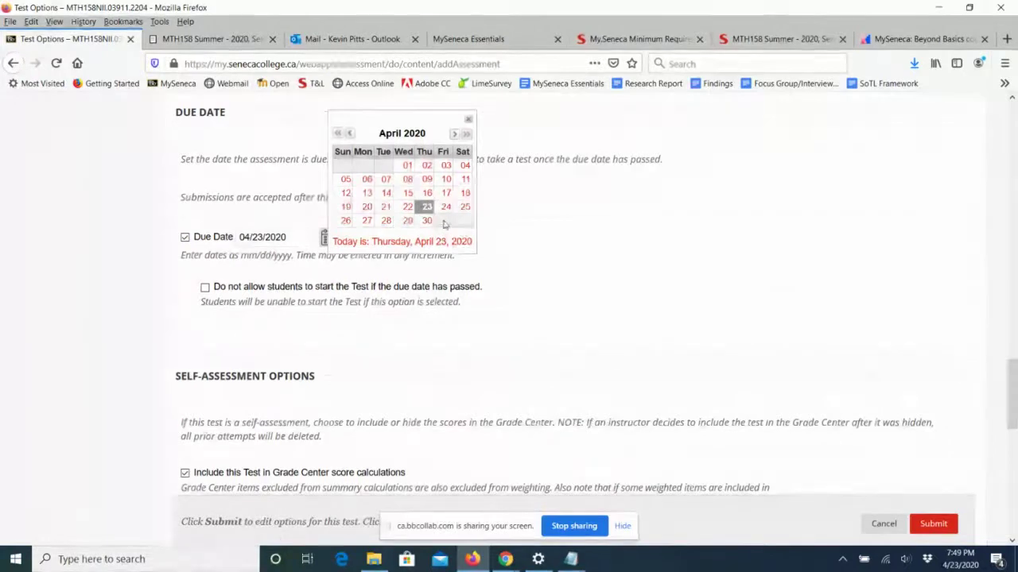
click(445, 206)
Tick all, correct and submitted answers, feedback and incorrect questions, then clear them and score per question.
scroll(623, 263, down, 8)
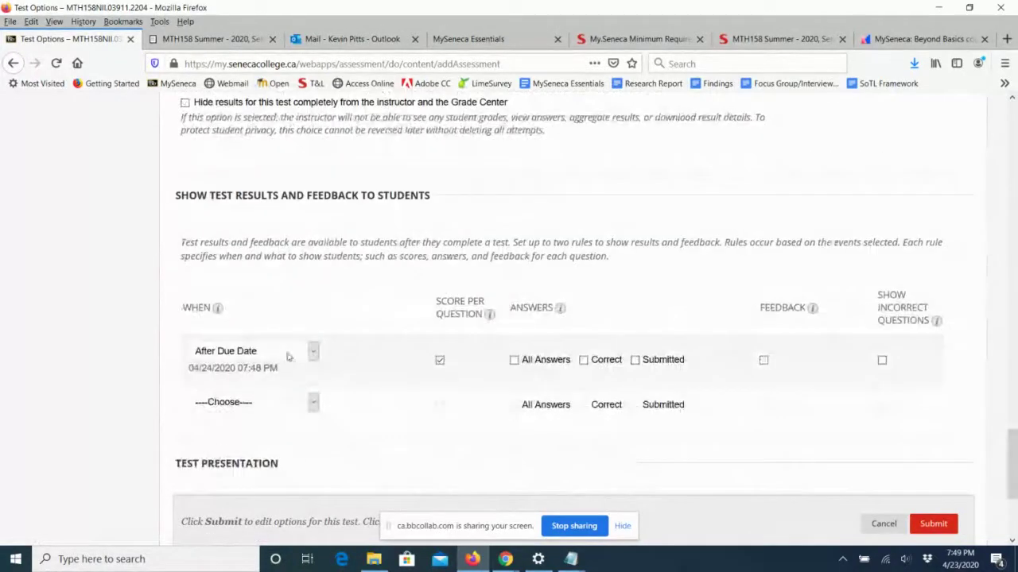
click(516, 364)
click(584, 361)
click(635, 361)
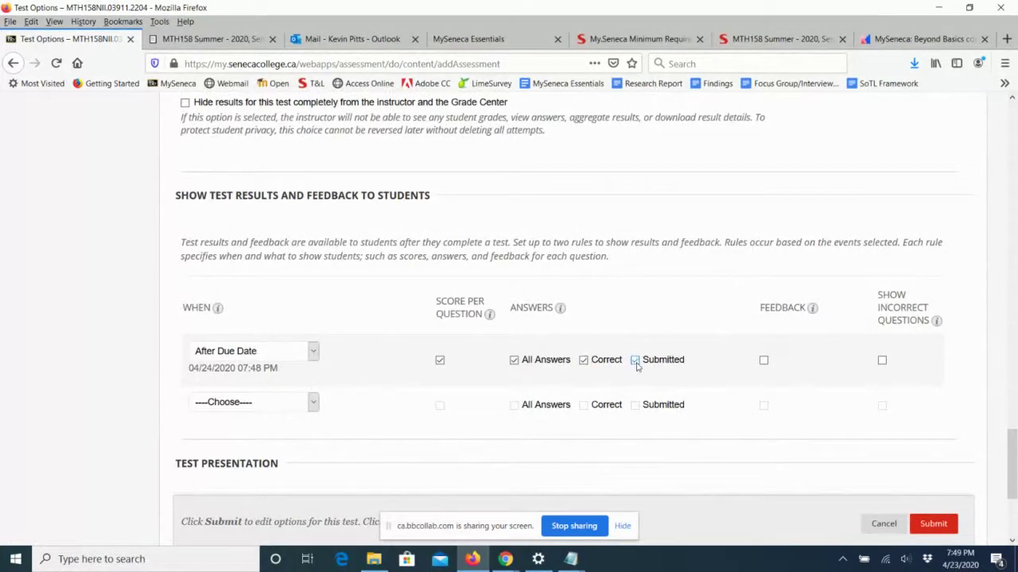
click(764, 361)
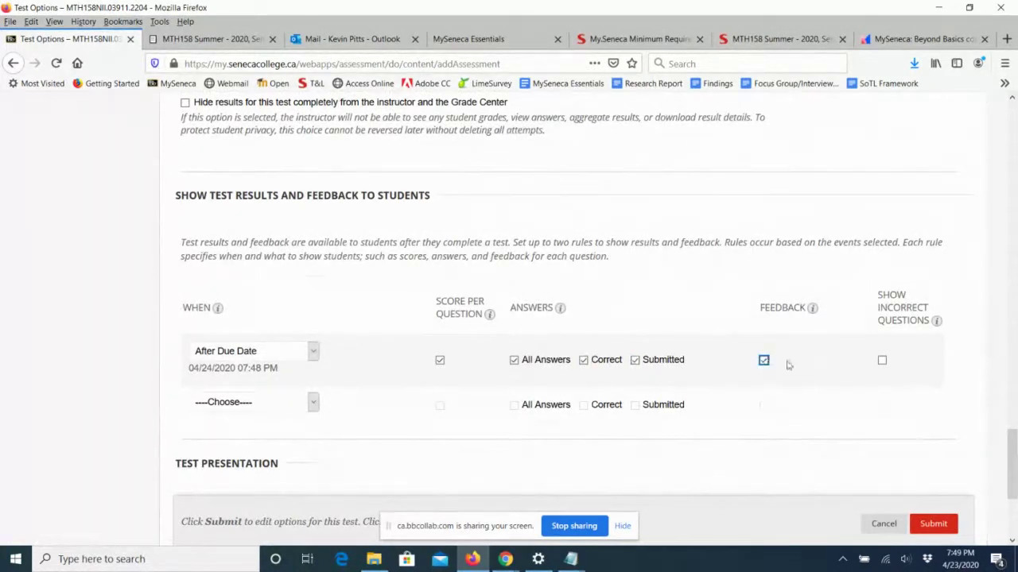
click(881, 360)
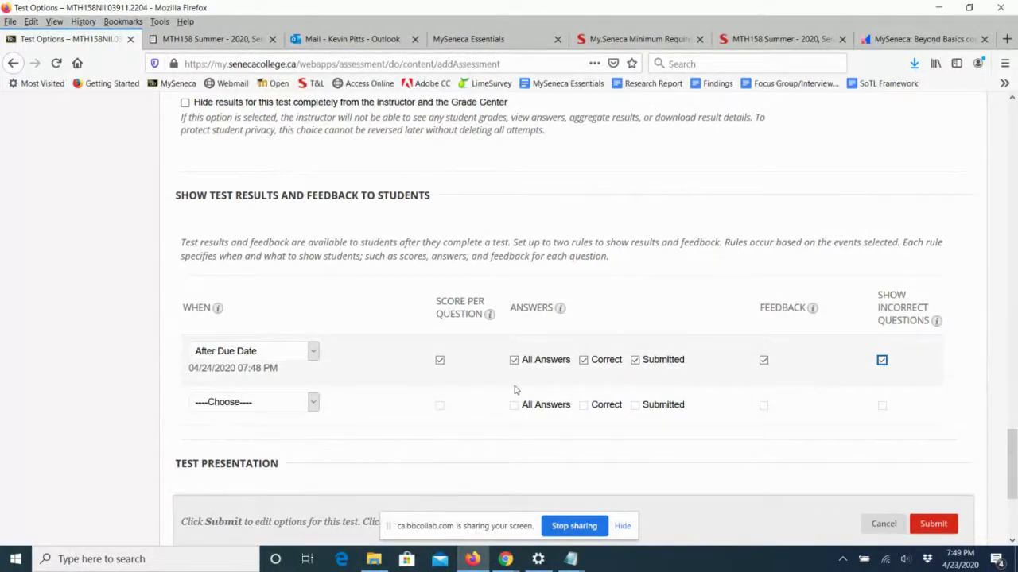
click(515, 361)
click(583, 360)
click(634, 360)
click(763, 361)
click(882, 360)
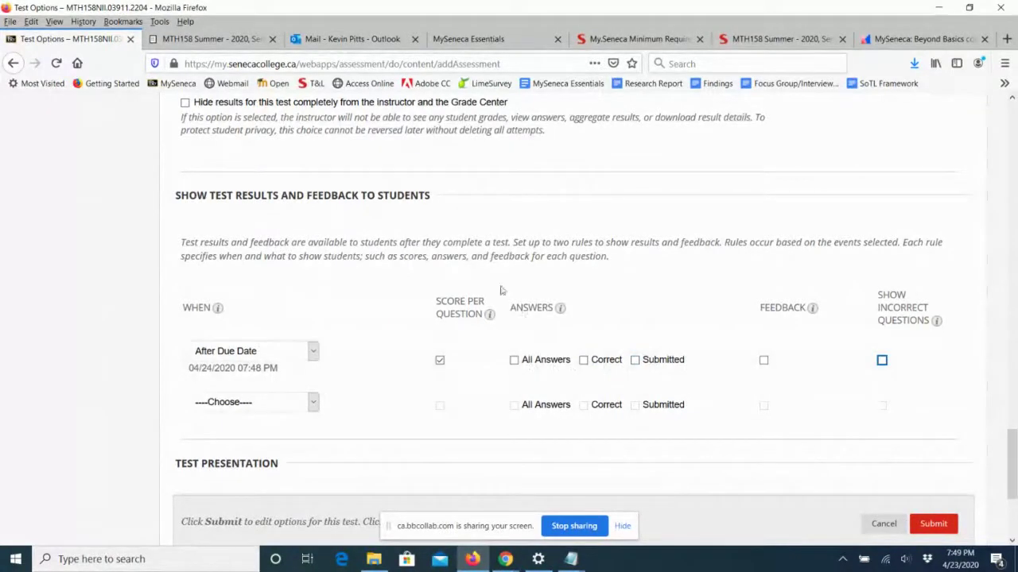
click(441, 362)
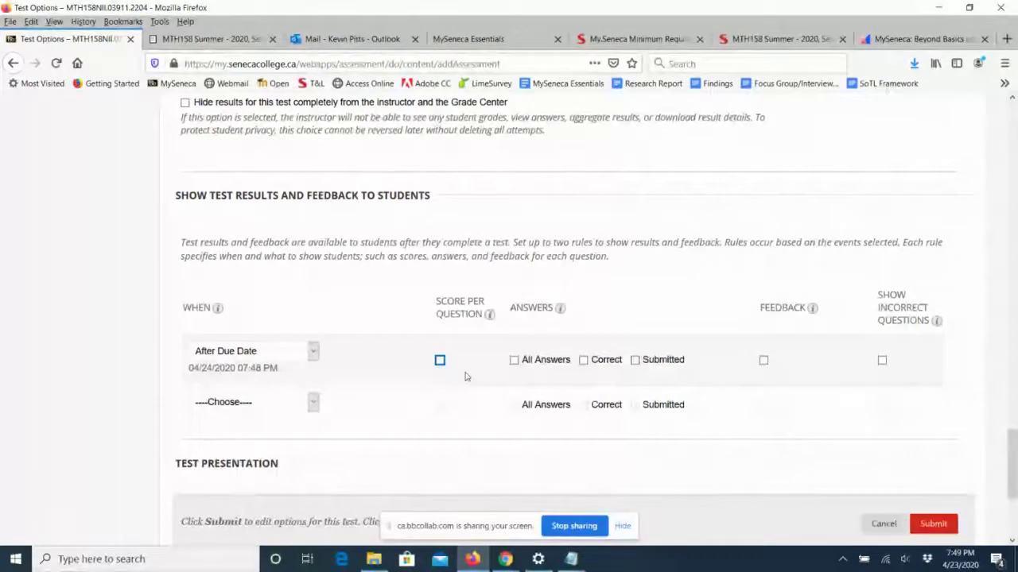
Turn the quiz's due date off again.
scroll(466, 377, up, 5)
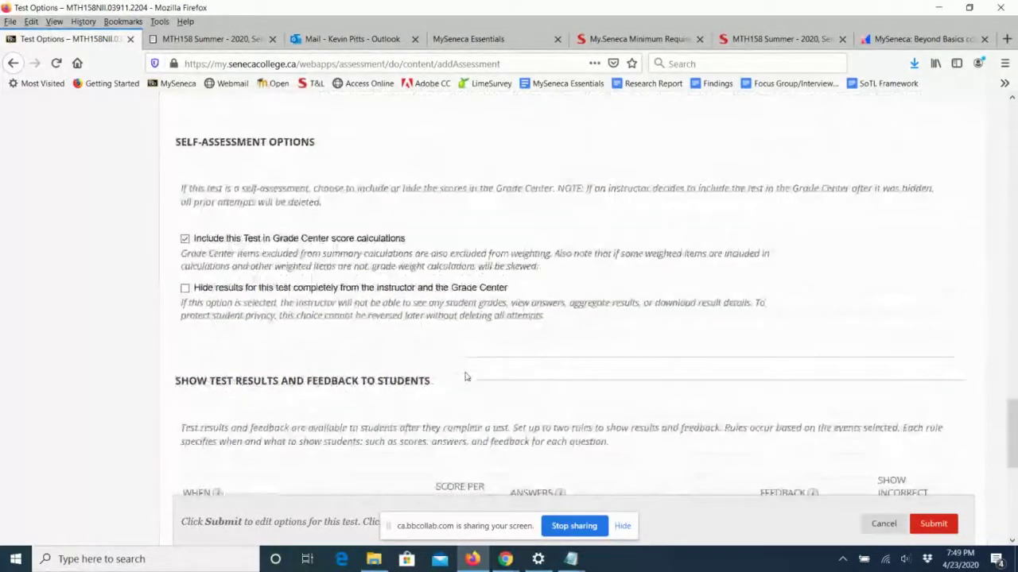
scroll(466, 377, up, 3)
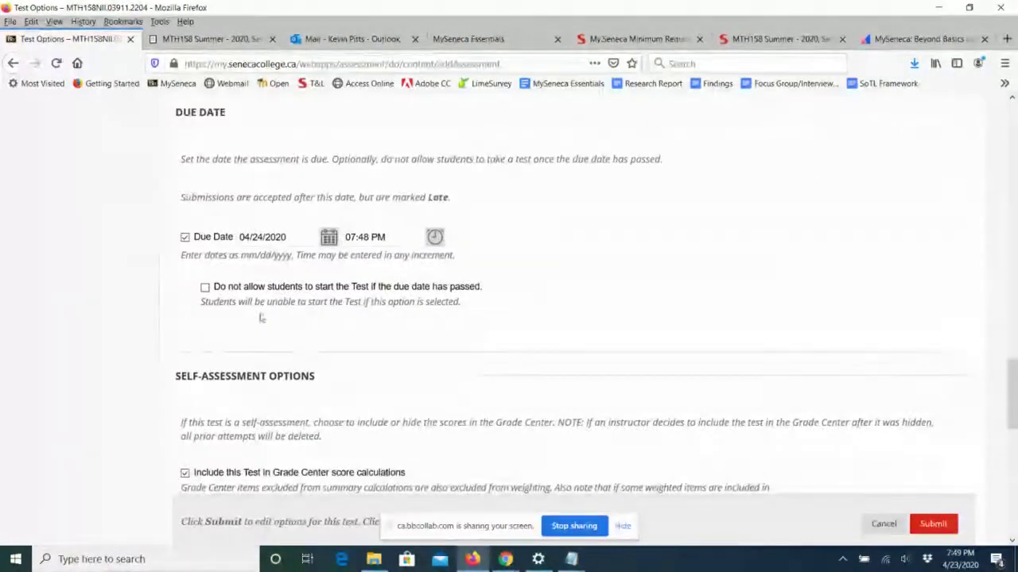
click(184, 237)
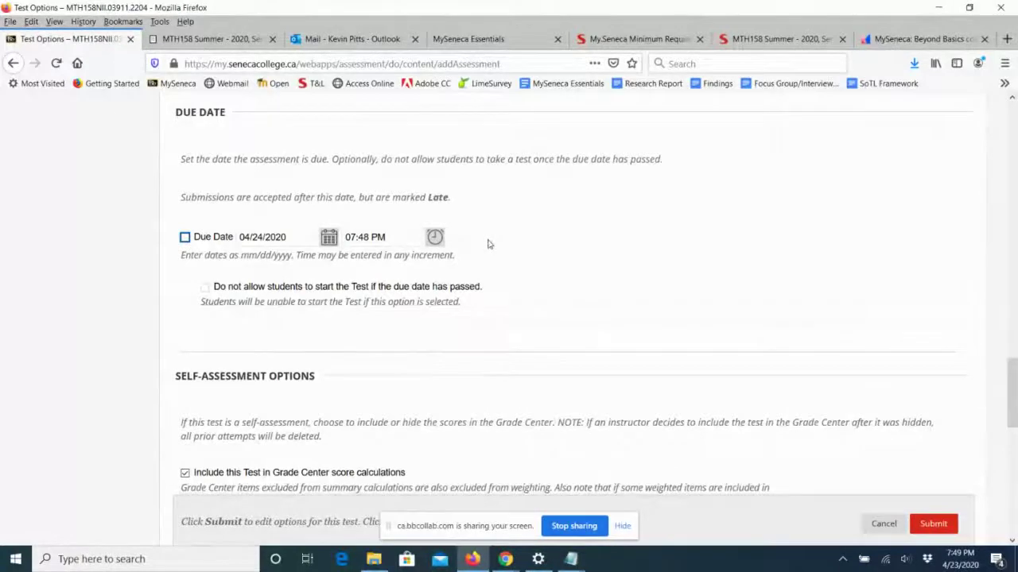
scroll(489, 245, down, 2)
scroll(489, 244, down, 3)
scroll(488, 245, down, 5)
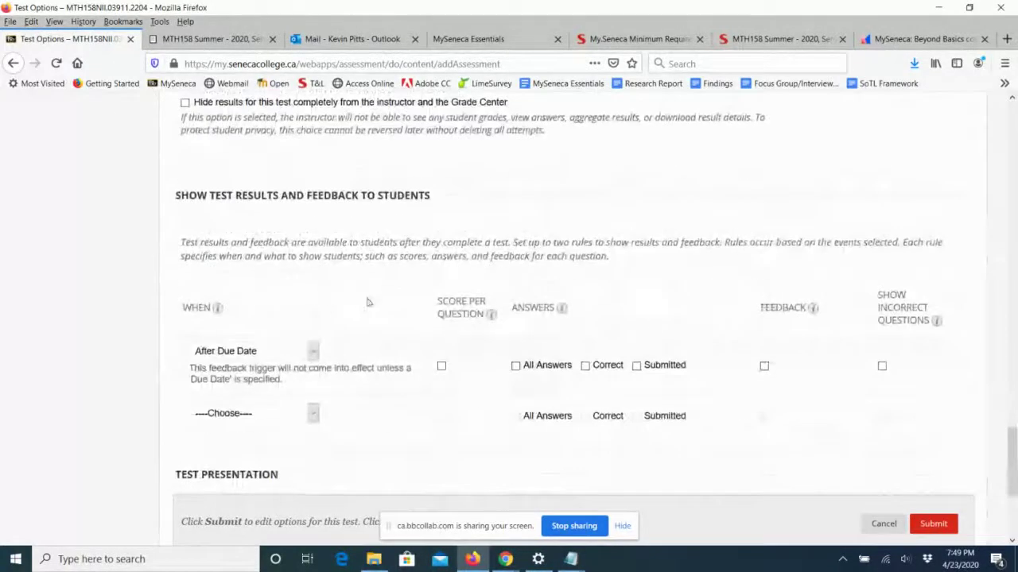
Show results After Submission with score per question, all, correct, submitted answers, feedback and incorrect questions.
click(310, 350)
click(284, 387)
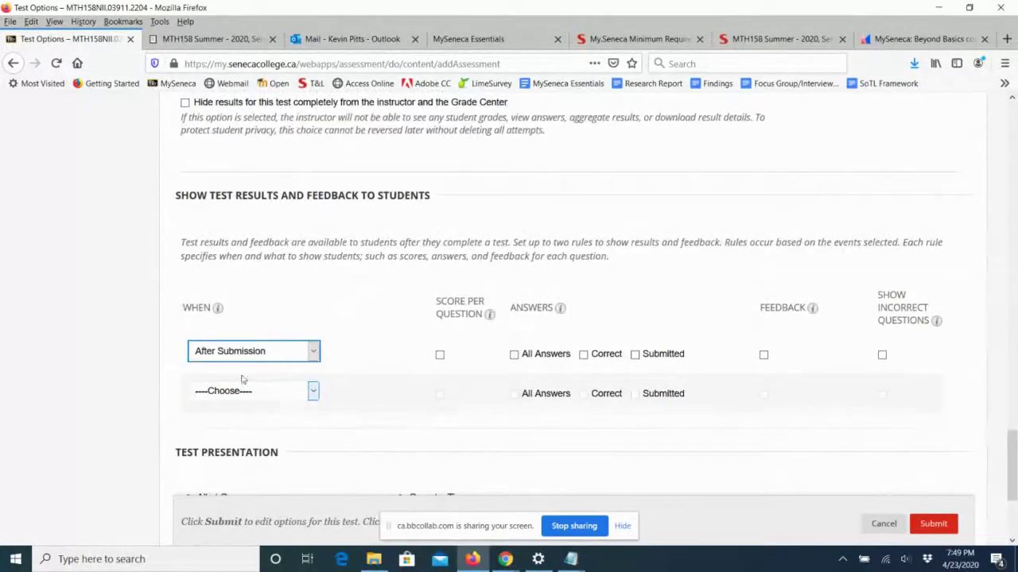
click(440, 355)
click(514, 354)
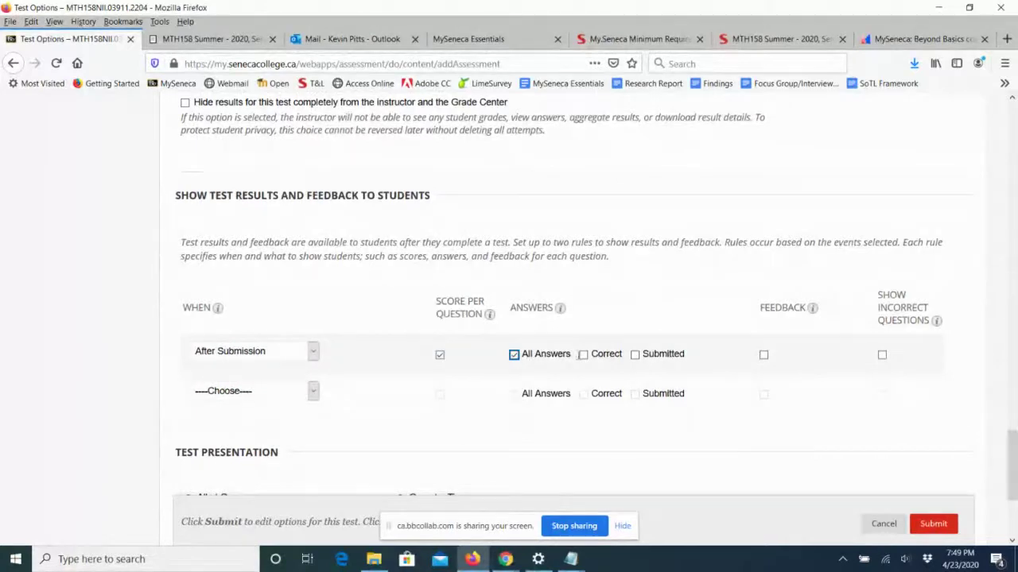
click(583, 355)
click(634, 354)
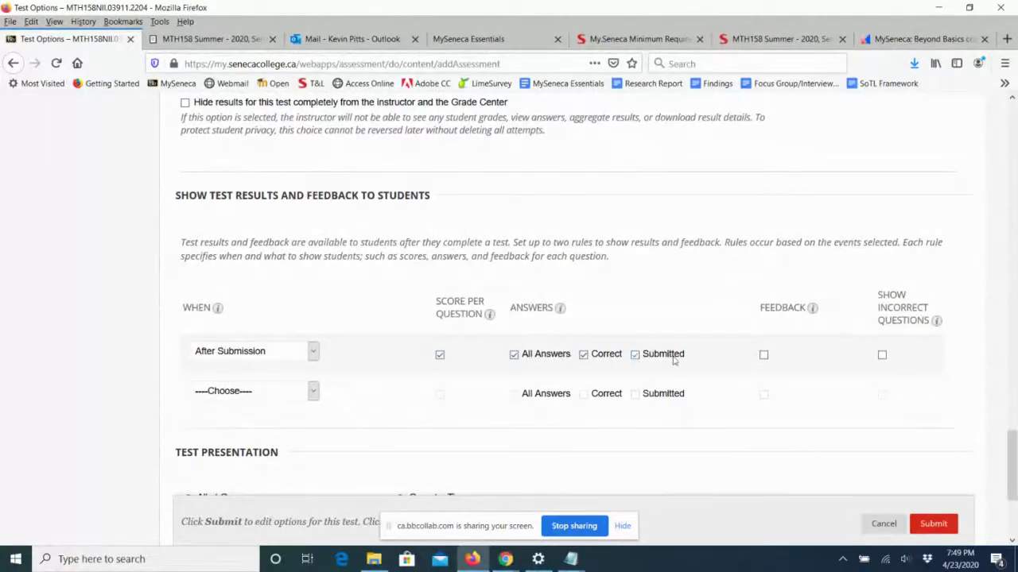
click(763, 355)
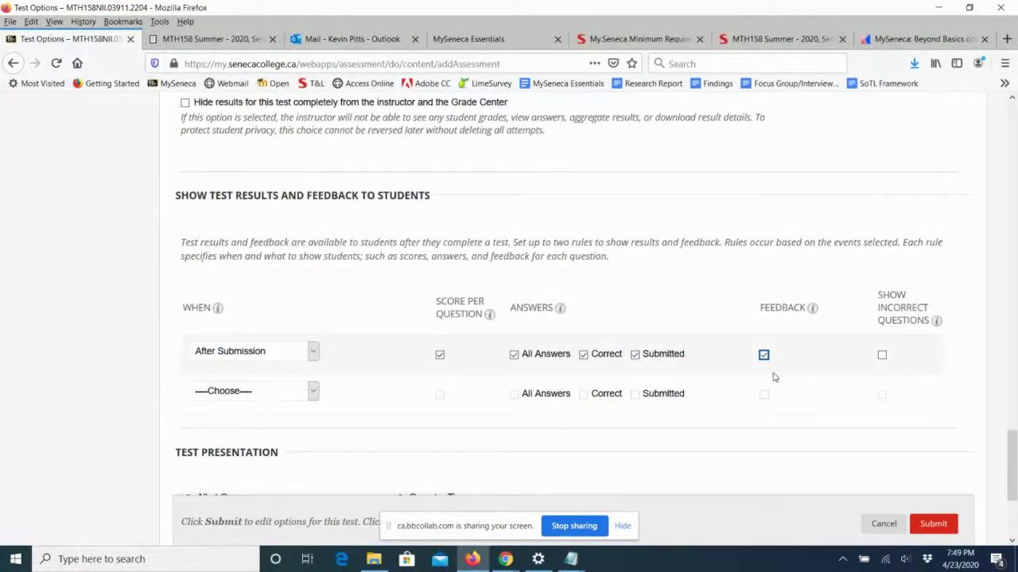
click(882, 355)
scroll(760, 333, down, 3)
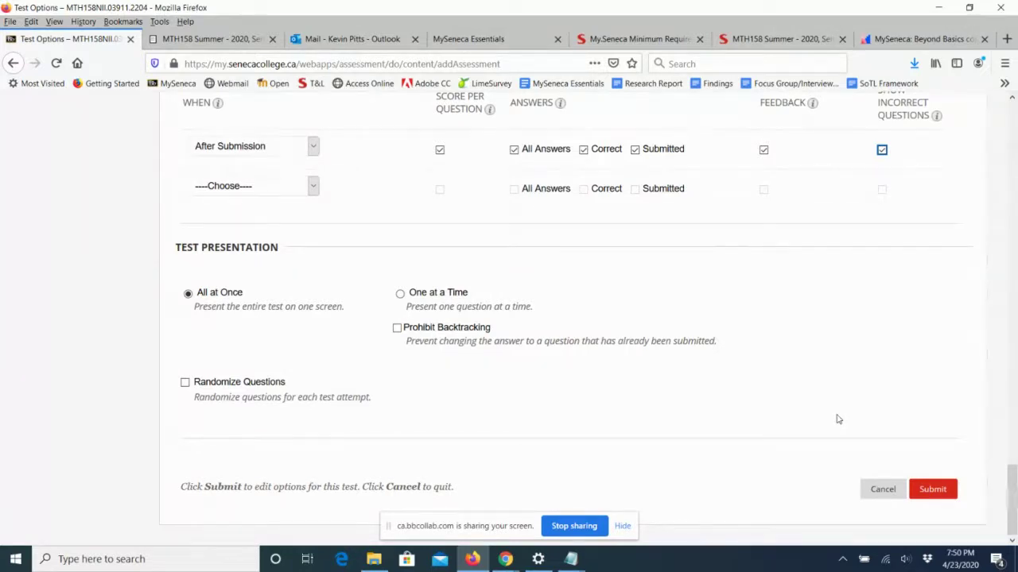
Try One at a Time and Prohibit Backtracking, then revert to All at Once and enable Randomize Questions.
click(403, 296)
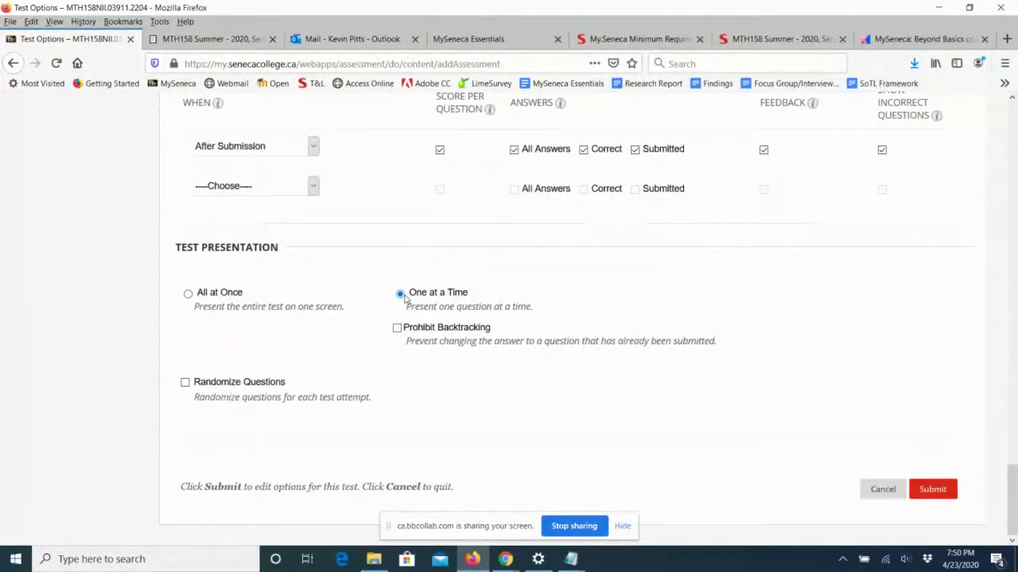
click(401, 295)
click(398, 329)
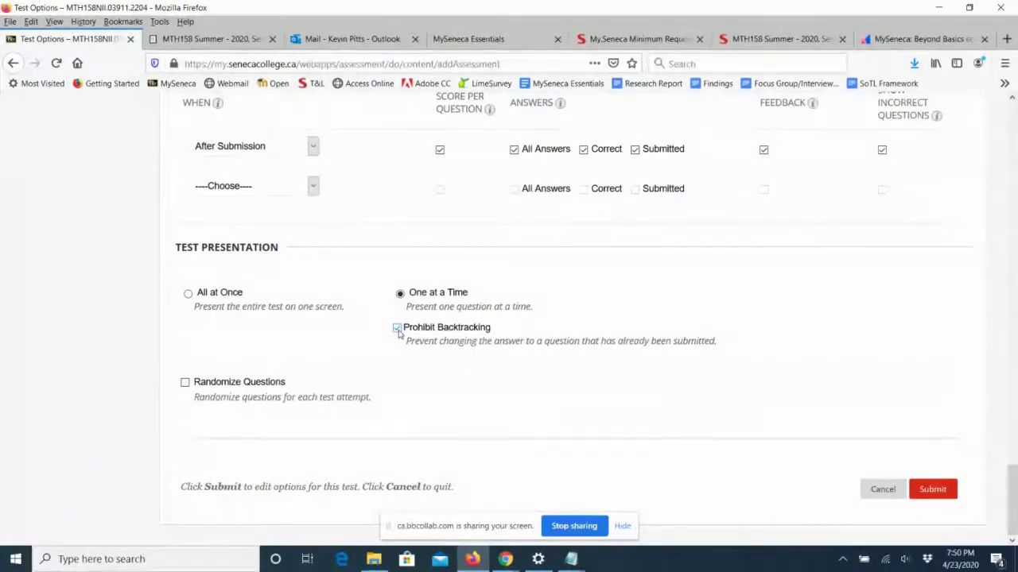
click(397, 329)
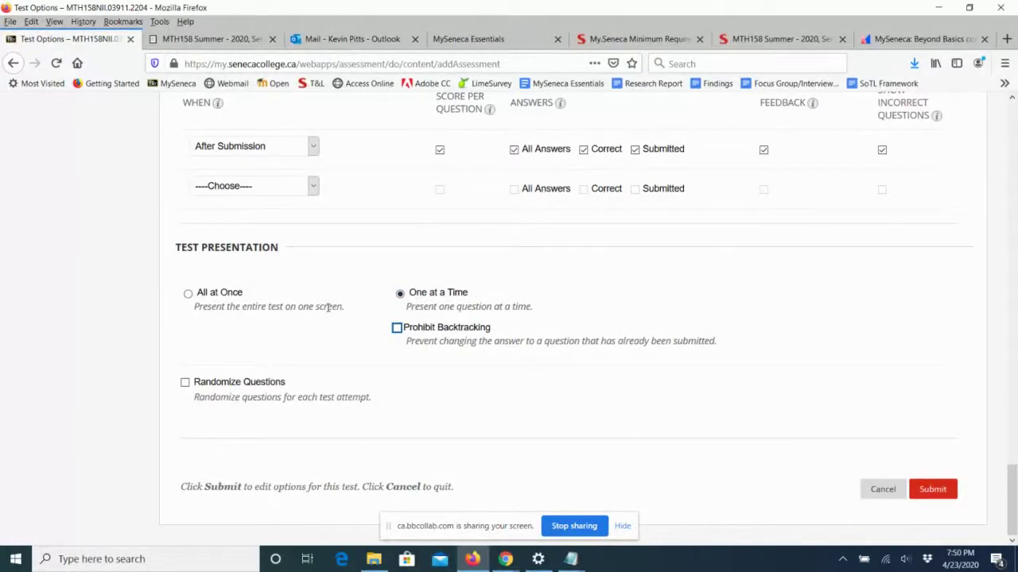
click(188, 295)
click(184, 382)
Save the test options and open Quiz 1 from Course Documents > Week 2 in Student Preview.
click(931, 490)
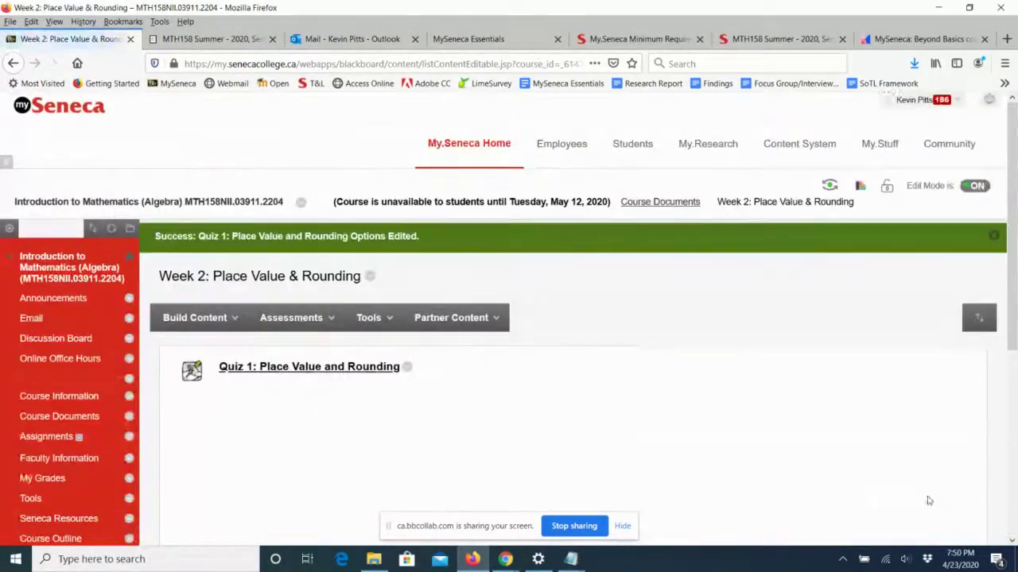
scroll(835, 441, down, 1)
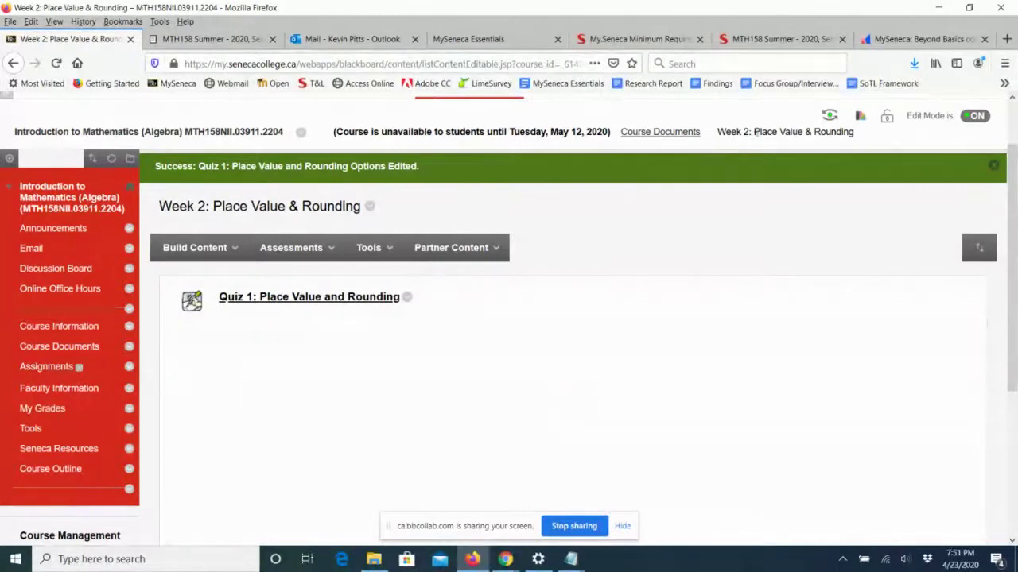
click(829, 115)
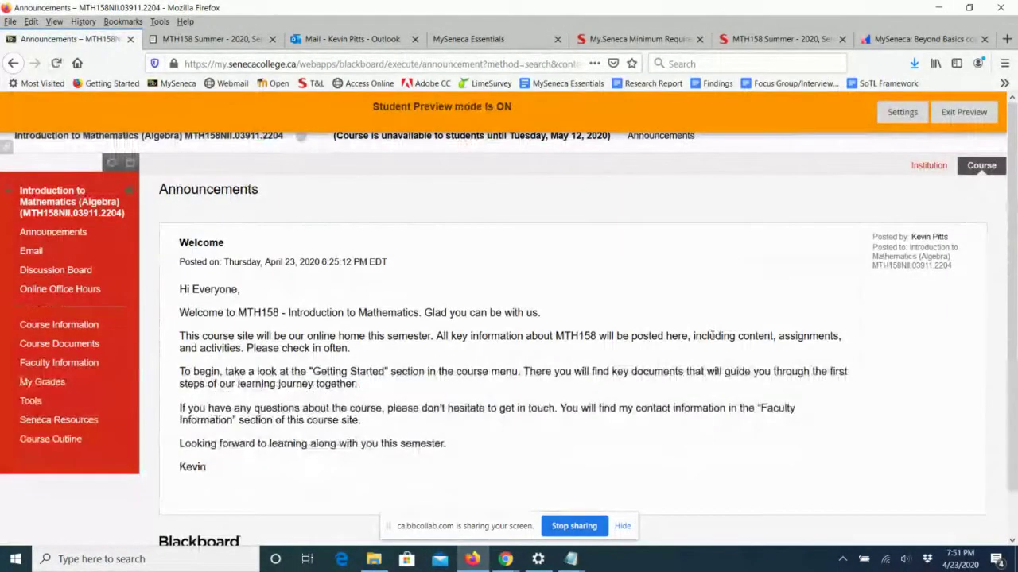
click(46, 347)
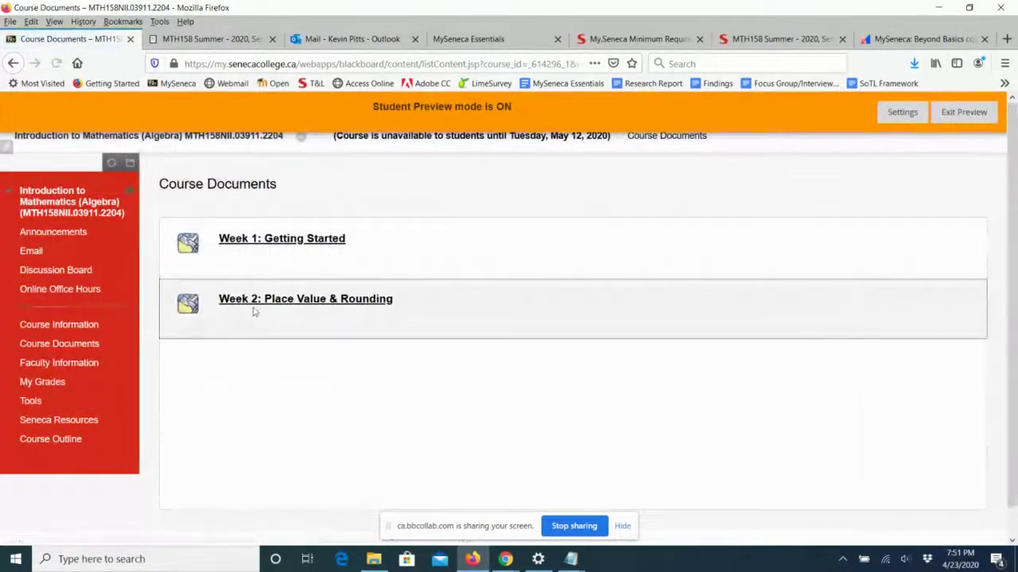
click(284, 301)
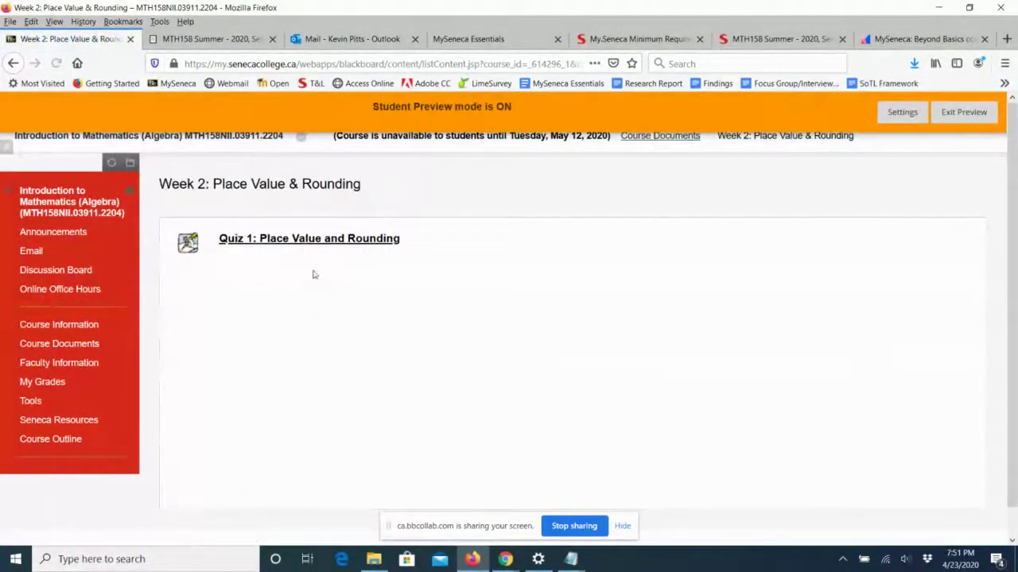
click(290, 243)
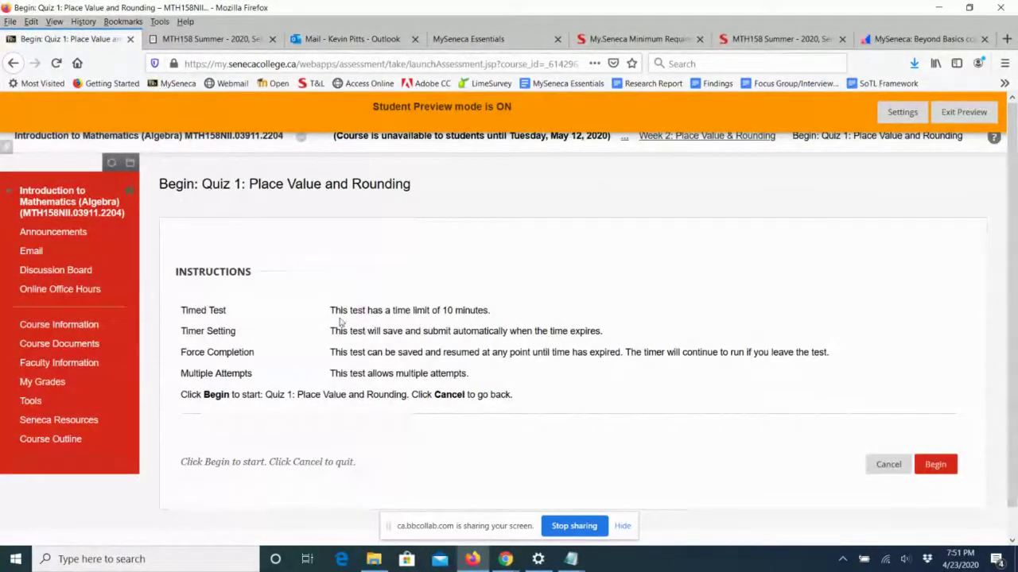
Highlight the 10-minute time limit and multiple-attempts lines, then begin the attempt.
drag(334, 310, 470, 312)
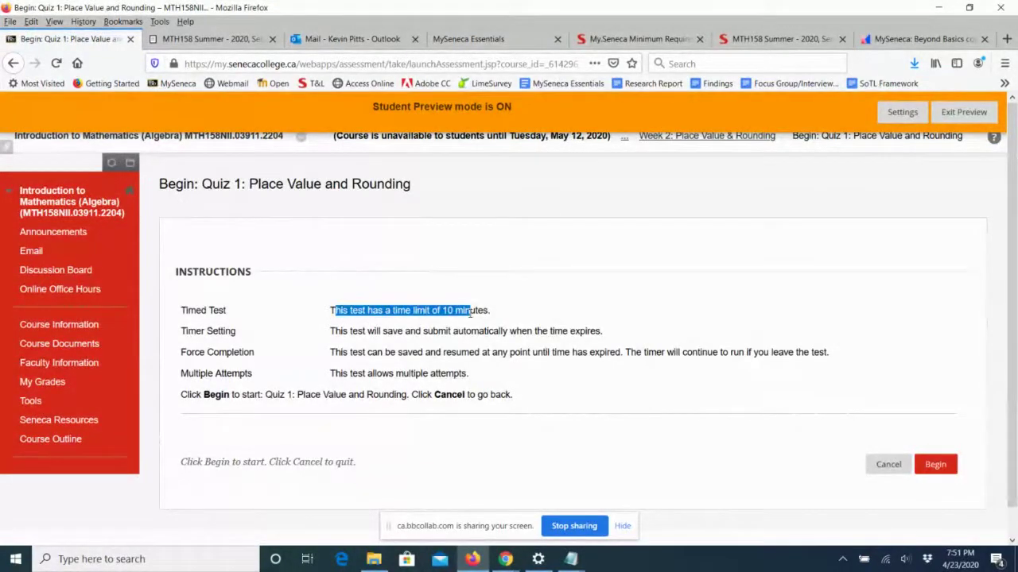
click(478, 330)
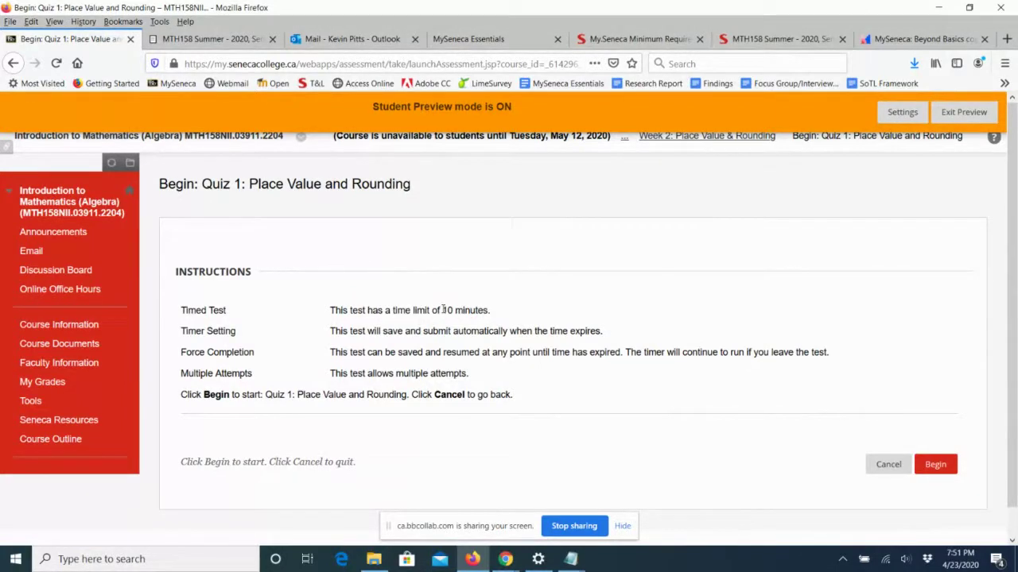
drag(443, 310, 493, 320)
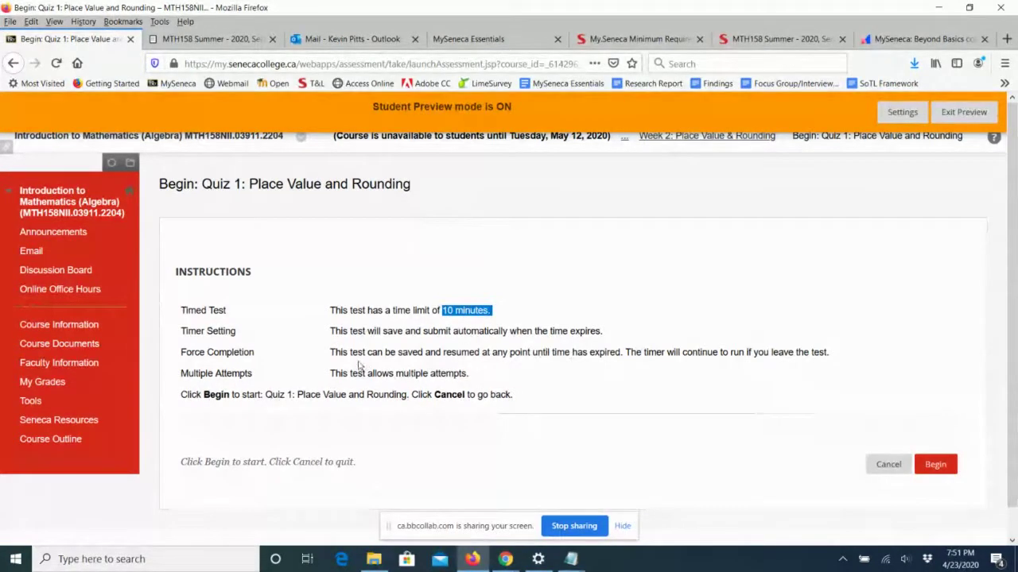
drag(382, 374, 471, 373)
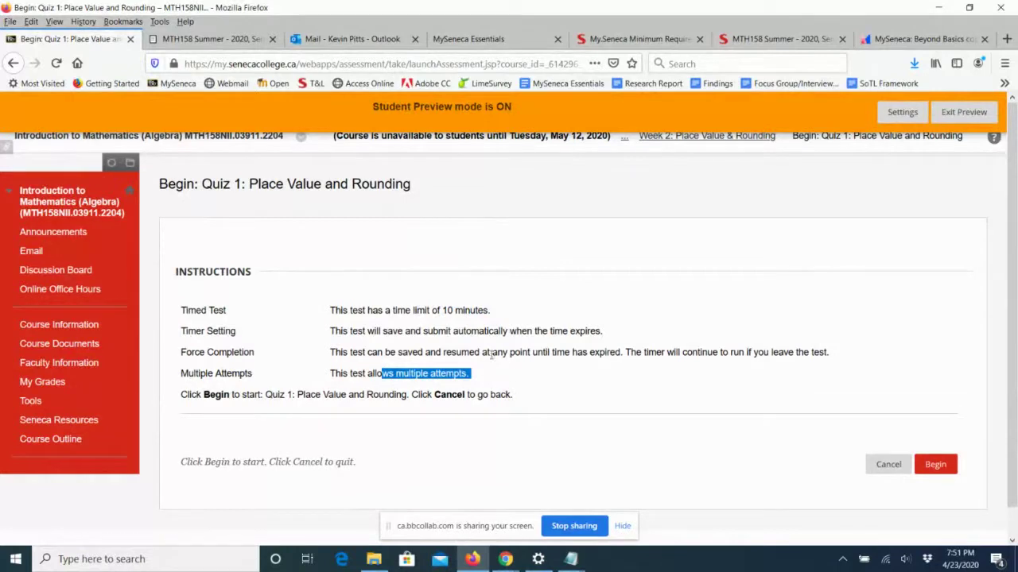
click(937, 465)
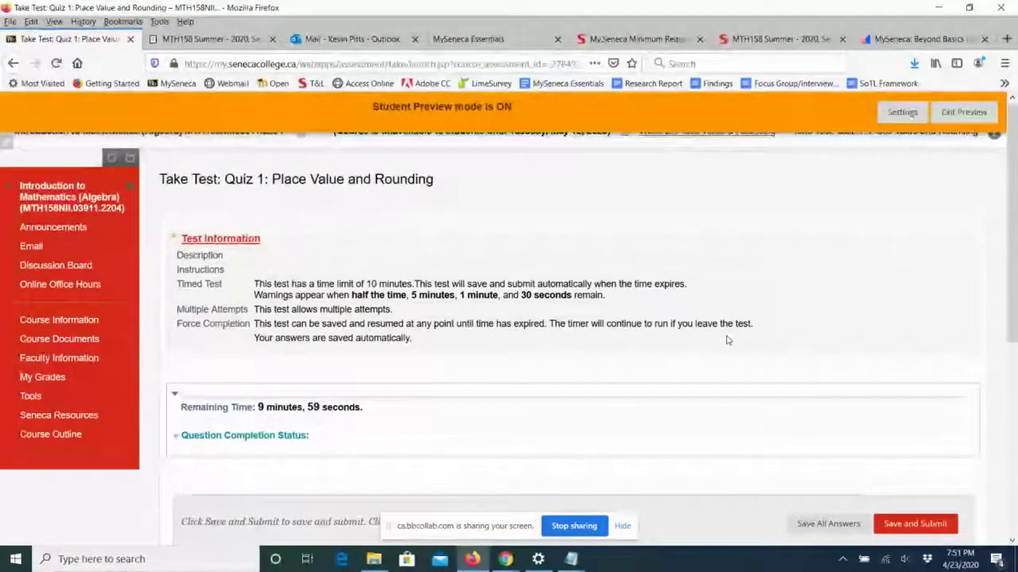
Answer False to Question 1 and 3 to Question 2, then Save and Submit and confirm with OK.
scroll(726, 341, down, 5)
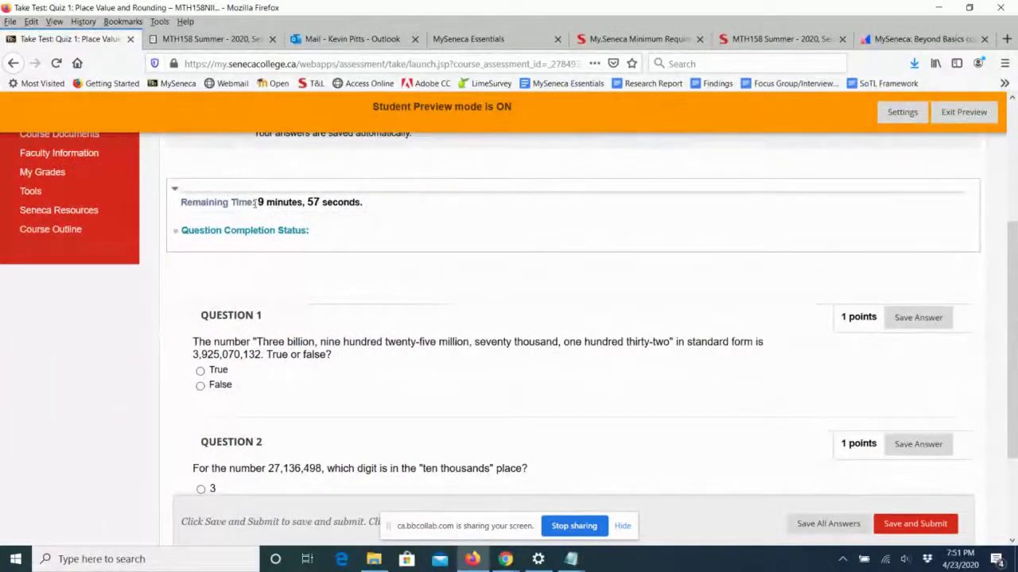
scroll(489, 248, down, 2)
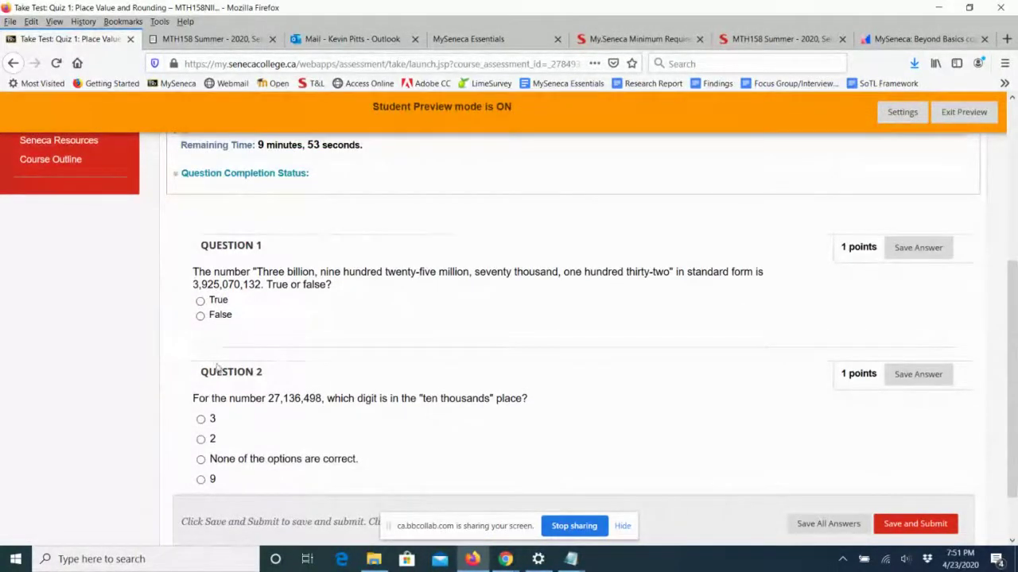
click(199, 315)
scroll(466, 311, down, 2)
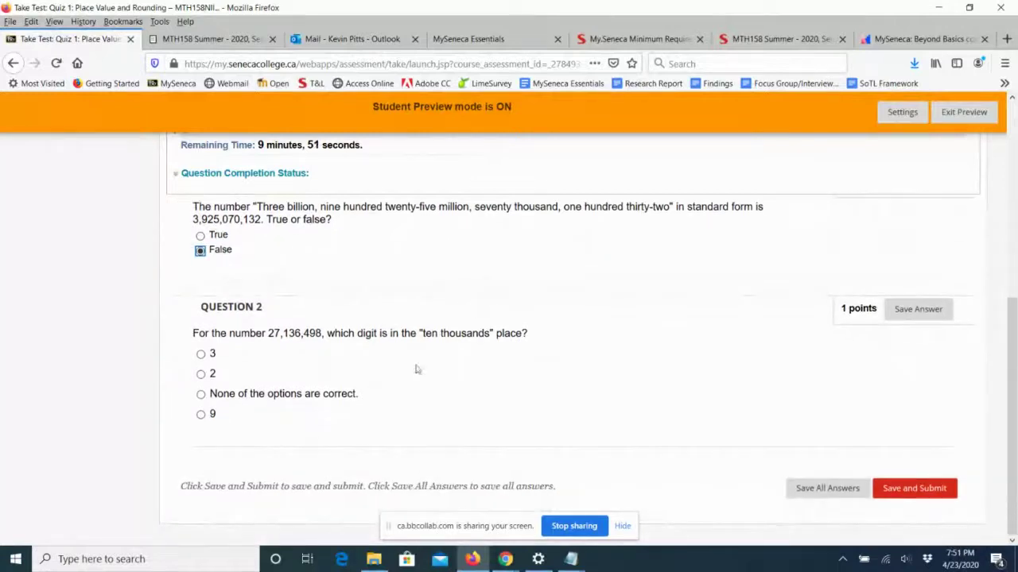
click(201, 355)
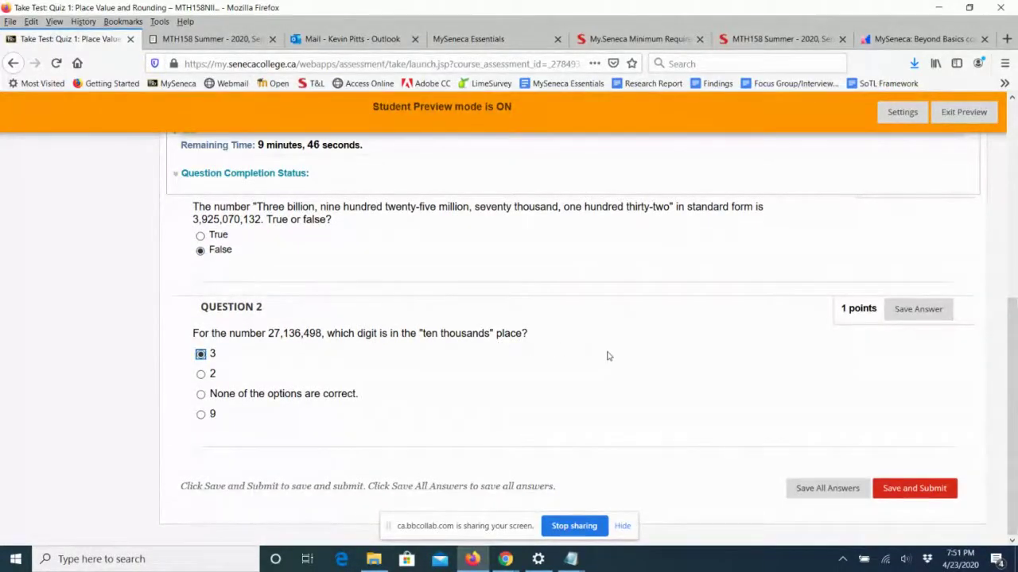
click(896, 490)
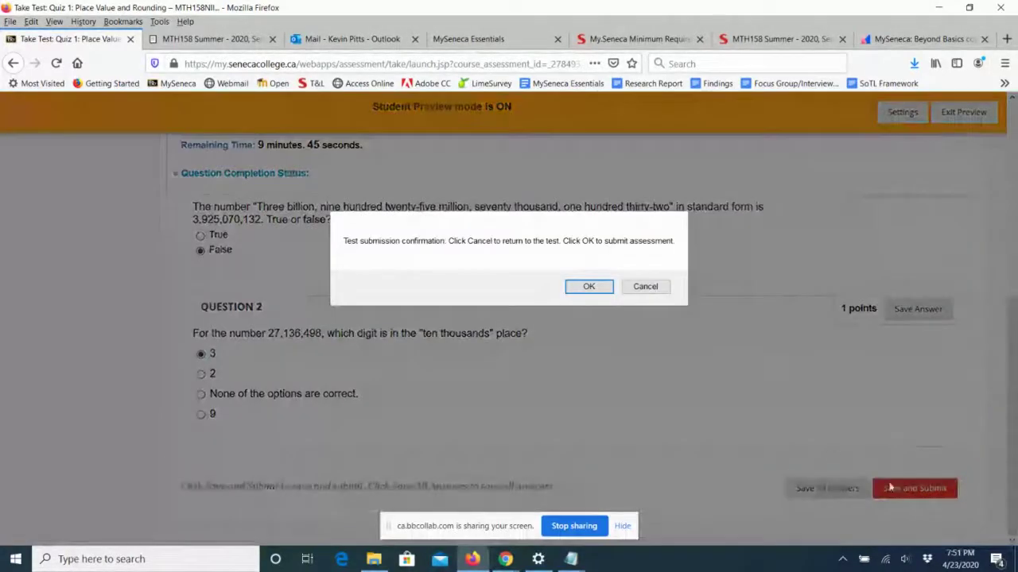
click(585, 288)
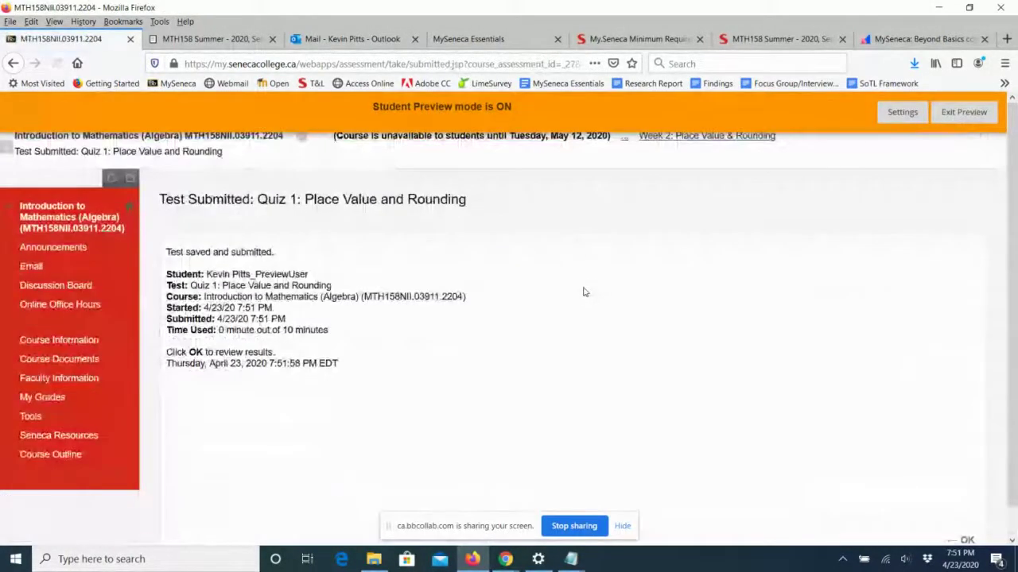
Scroll through the Review Test Submission page showing 1 of 2 points, then return to Week 2.
scroll(627, 355, down, 1)
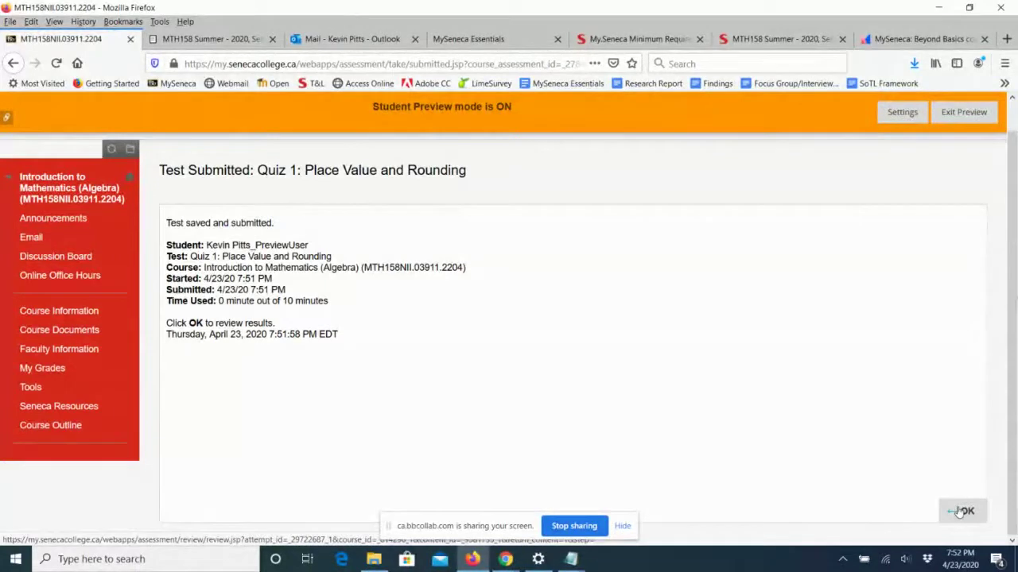
click(962, 511)
scroll(744, 355, down, 2)
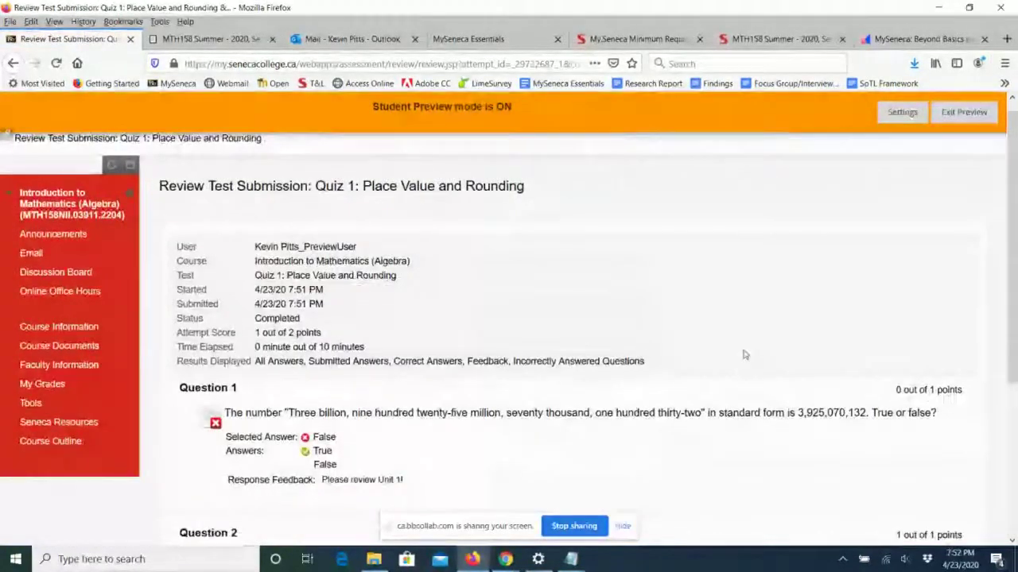
scroll(744, 357, down, 2)
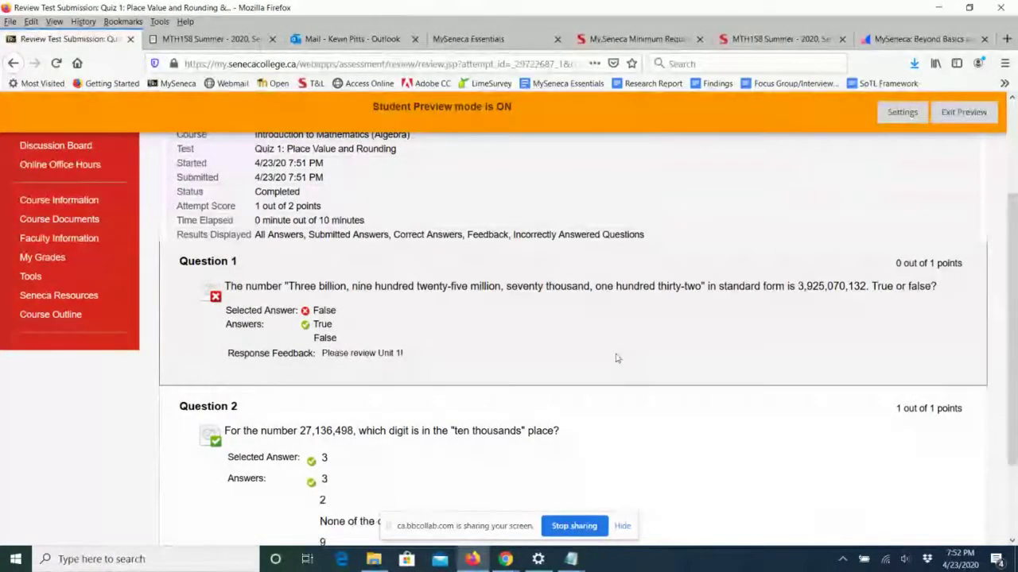
scroll(616, 357, down, 3)
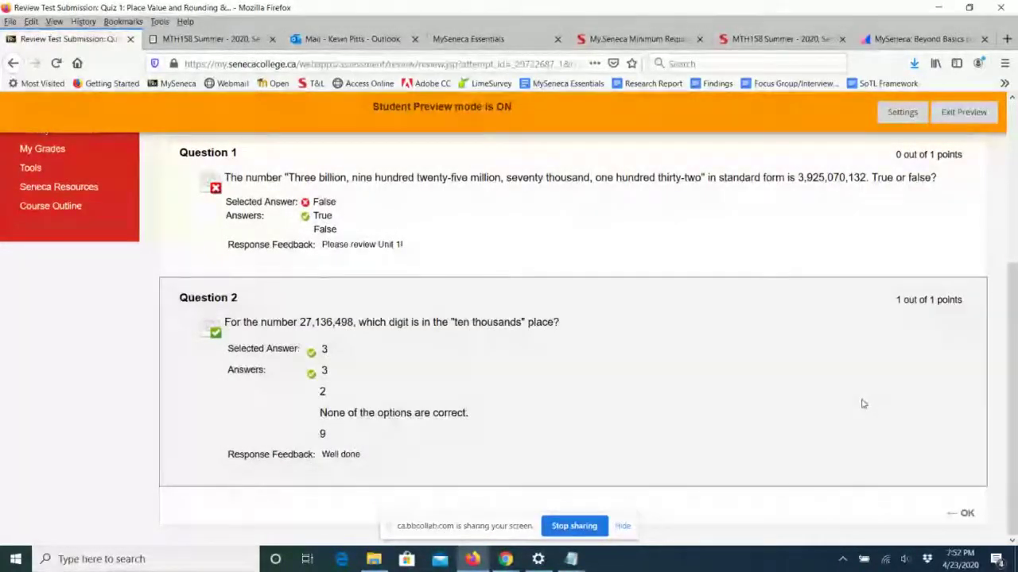
scroll(863, 405, up, 5)
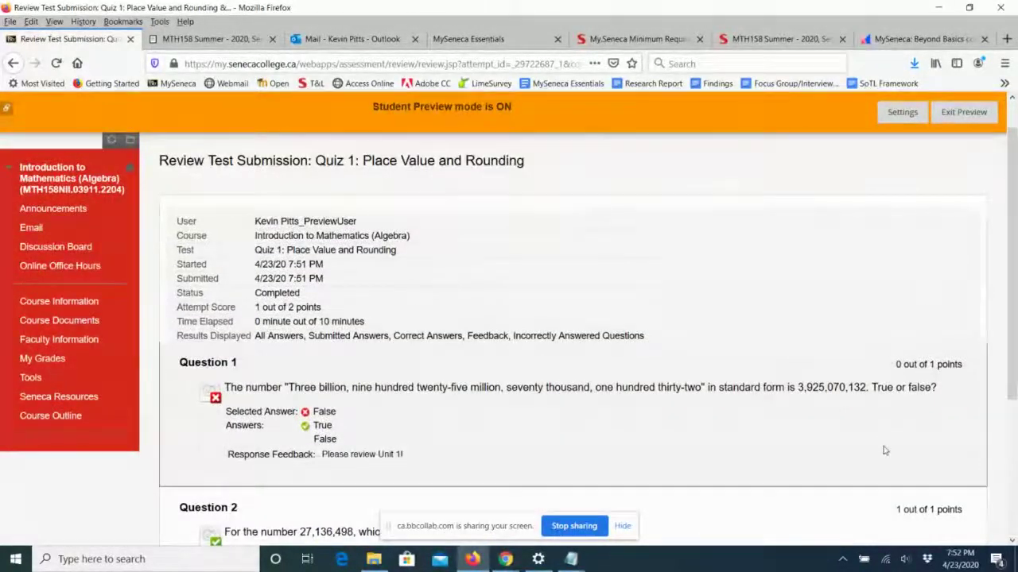
scroll(883, 451, down, 5)
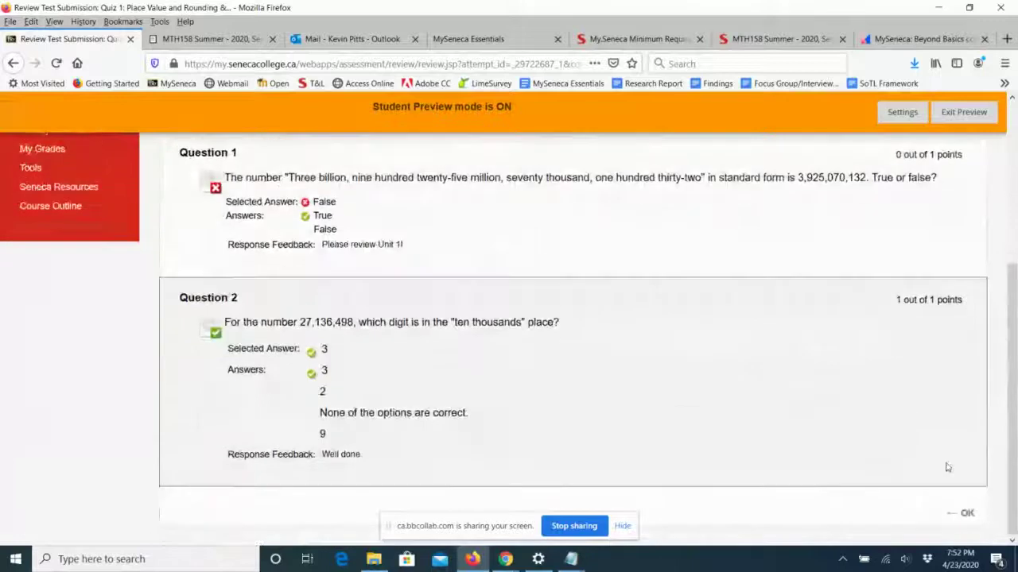
click(965, 515)
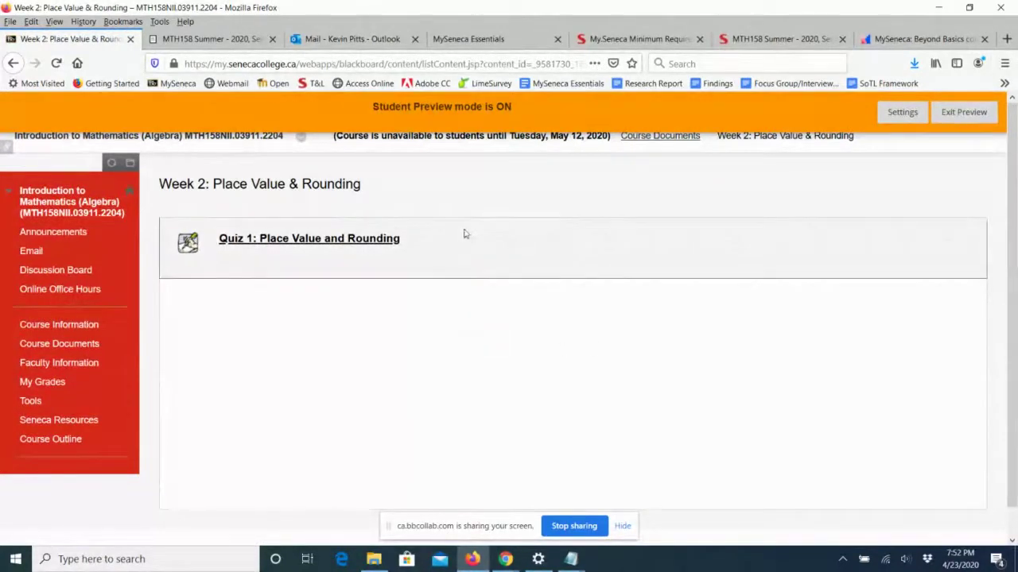
Exit Student Preview, keeping the preview user's data.
click(962, 116)
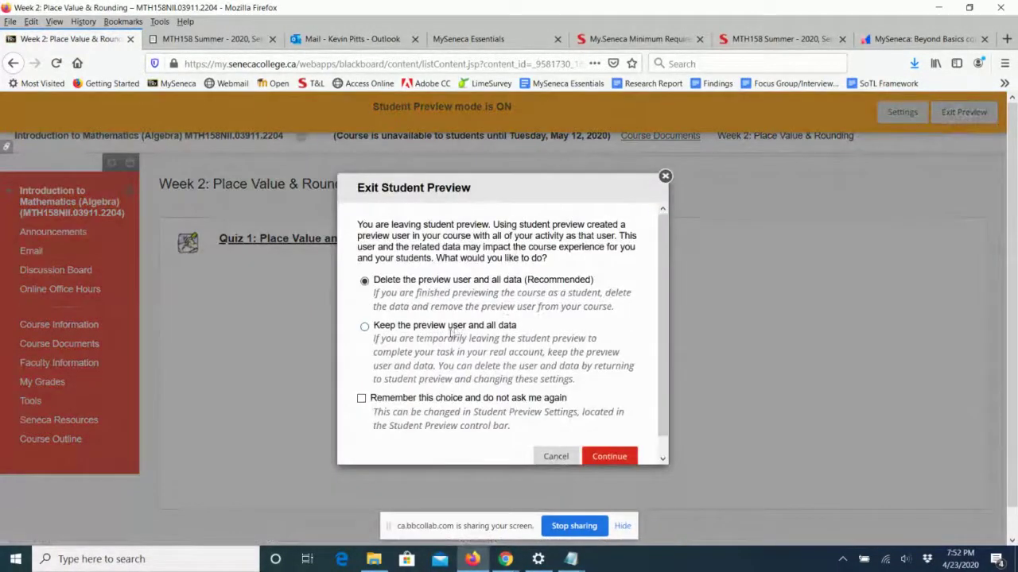
click(614, 458)
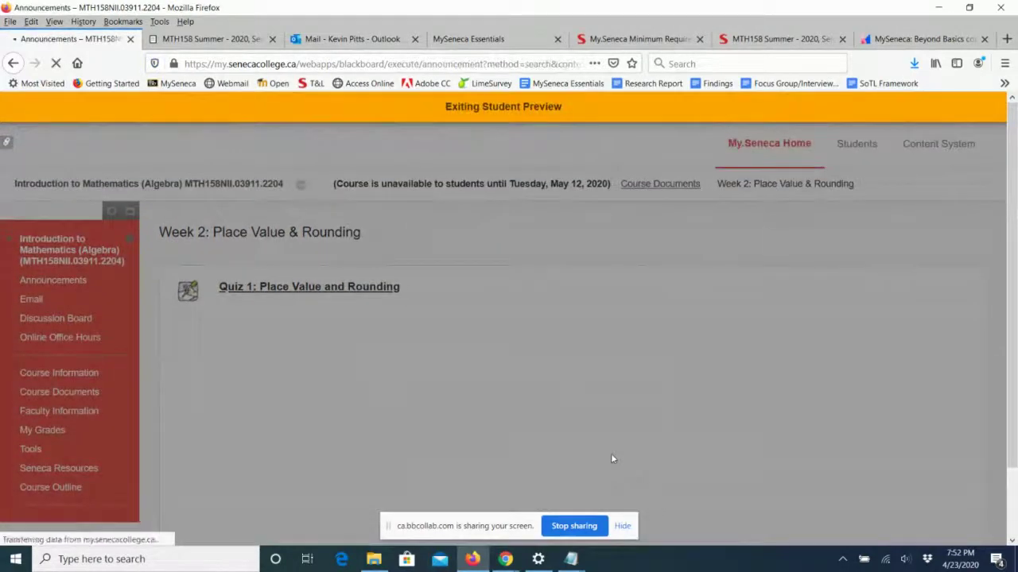
scroll(717, 393, down, 5)
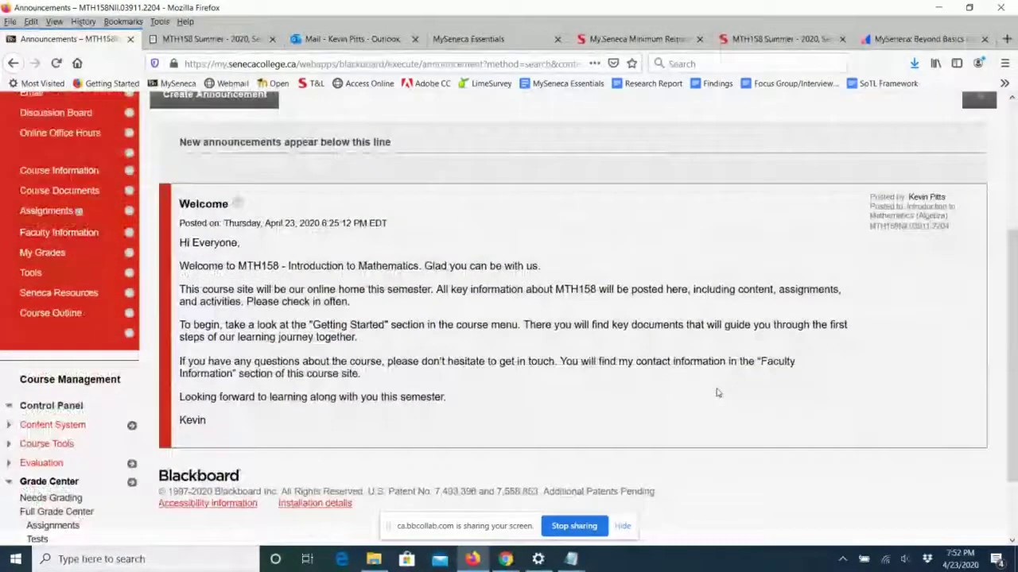
scroll(348, 322, up, 2)
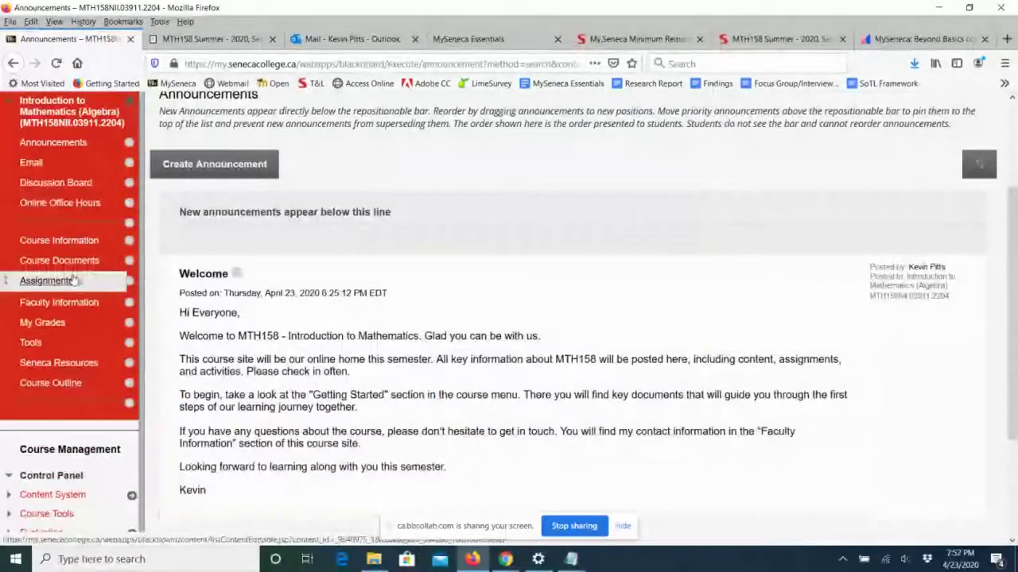
Go to Course Documents > Week 2 and bring up Quiz 1's option menu.
click(59, 260)
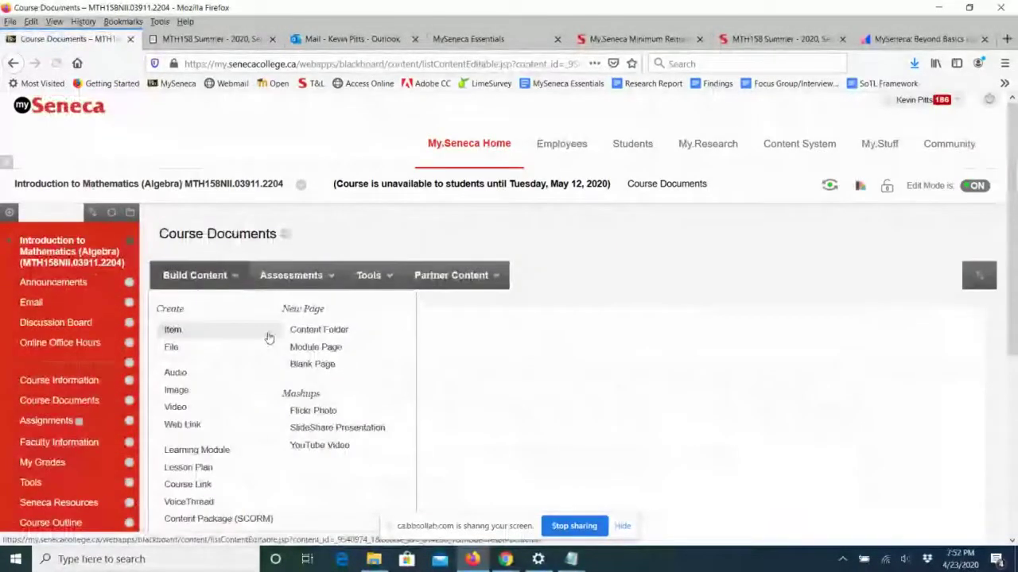
click(340, 387)
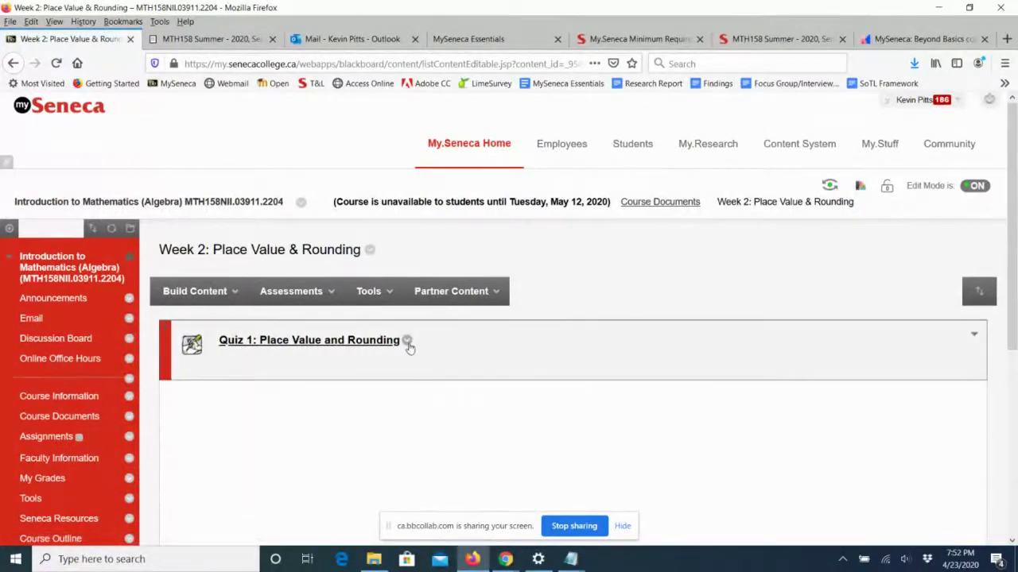
click(406, 341)
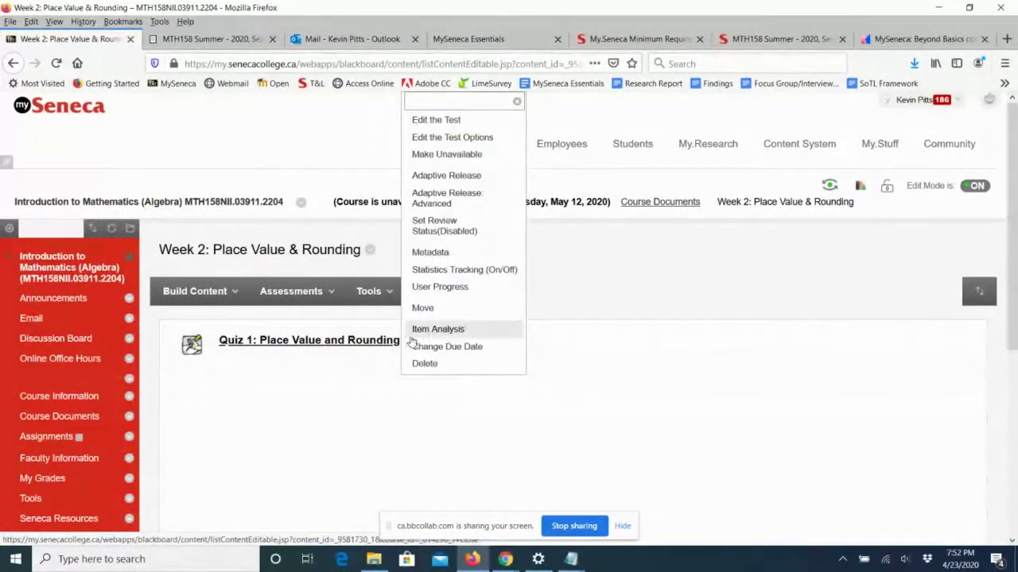
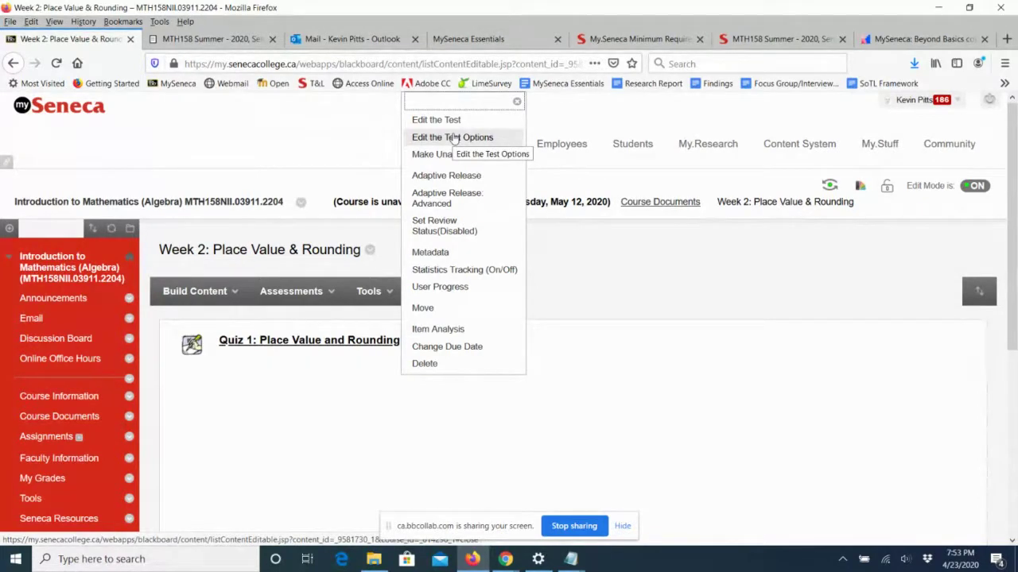
Dismiss Quiz 1's options menu and show Week 2's Assessments list.
click(607, 463)
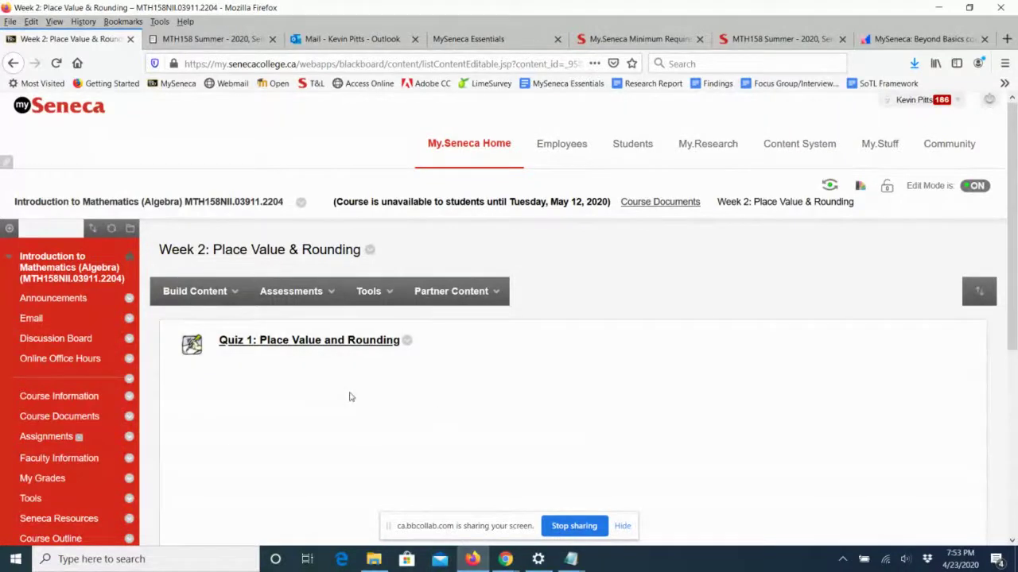
click(280, 298)
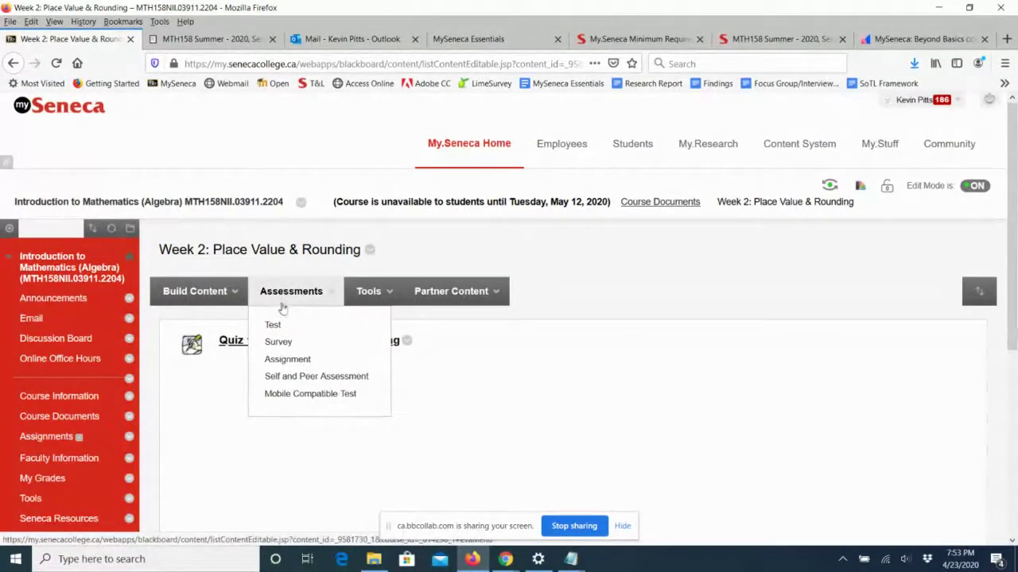
Start a new assignment named 'Assiignment - Part 1'.
click(285, 360)
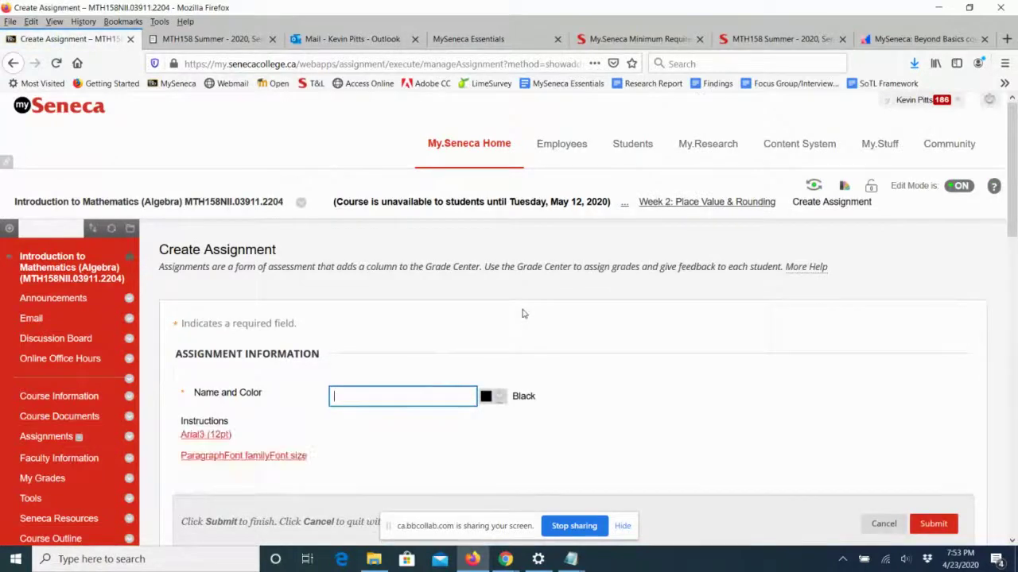
scroll(374, 263, down, 3)
click(372, 260)
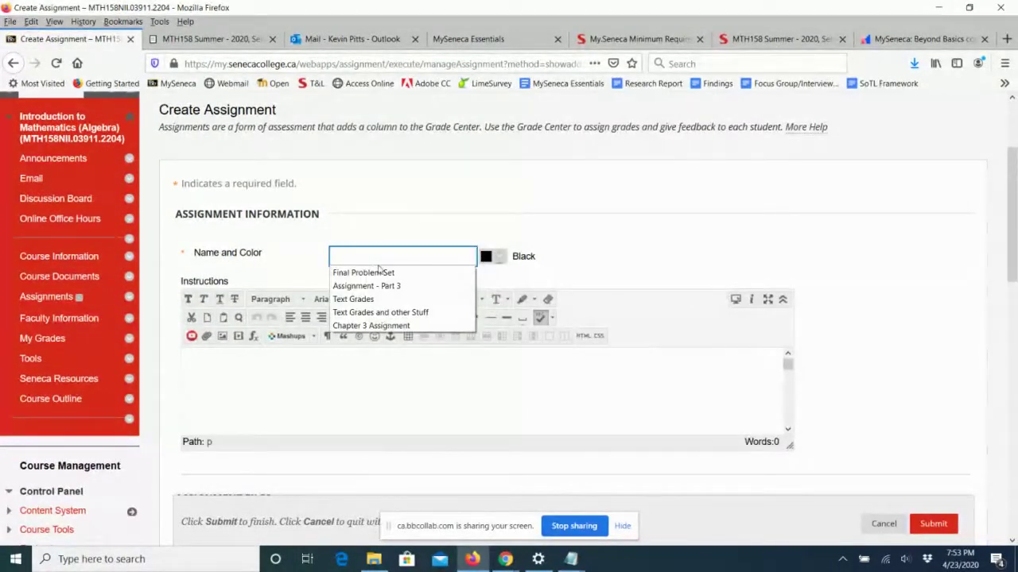
text(Assi)
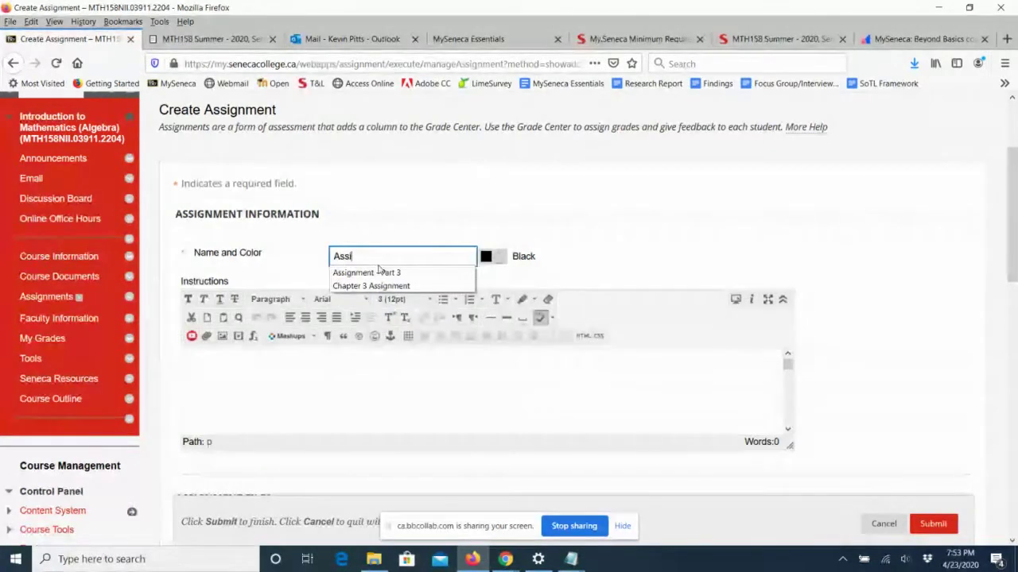
text(ignment)
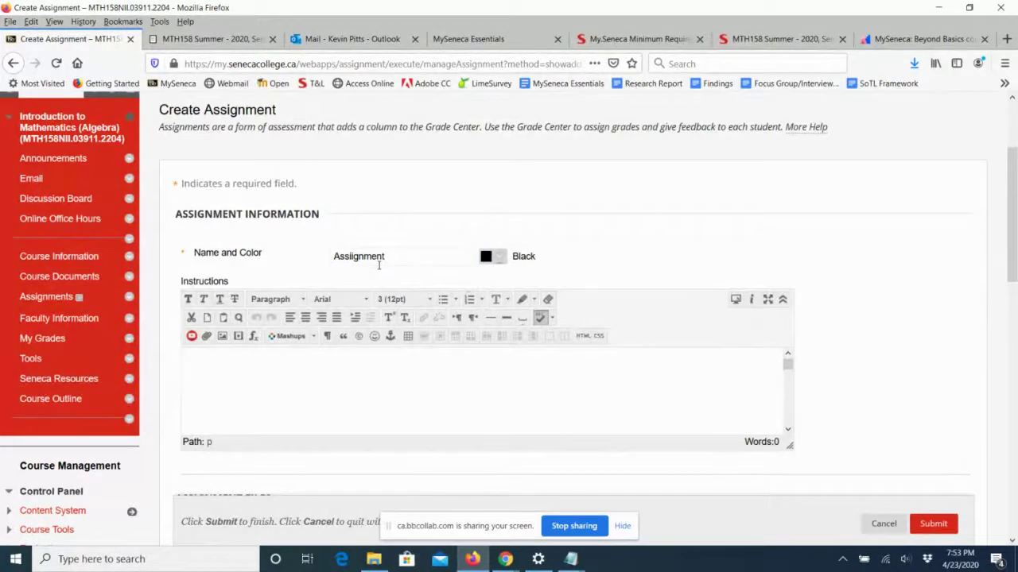
text( - Part 1)
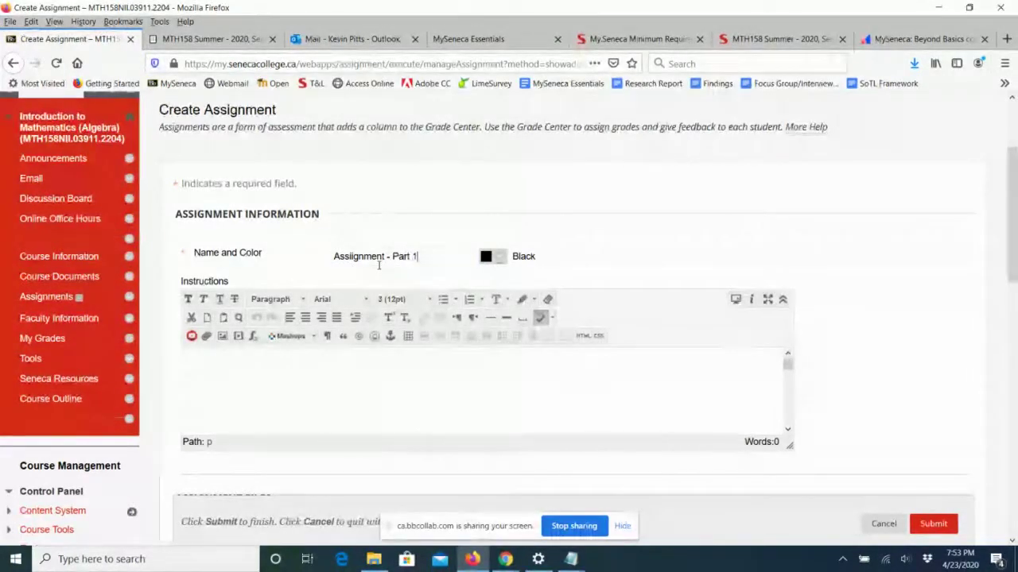
Enter the instructions 'Review the instructions in the attached document.' and correct the typos.
click(220, 372)
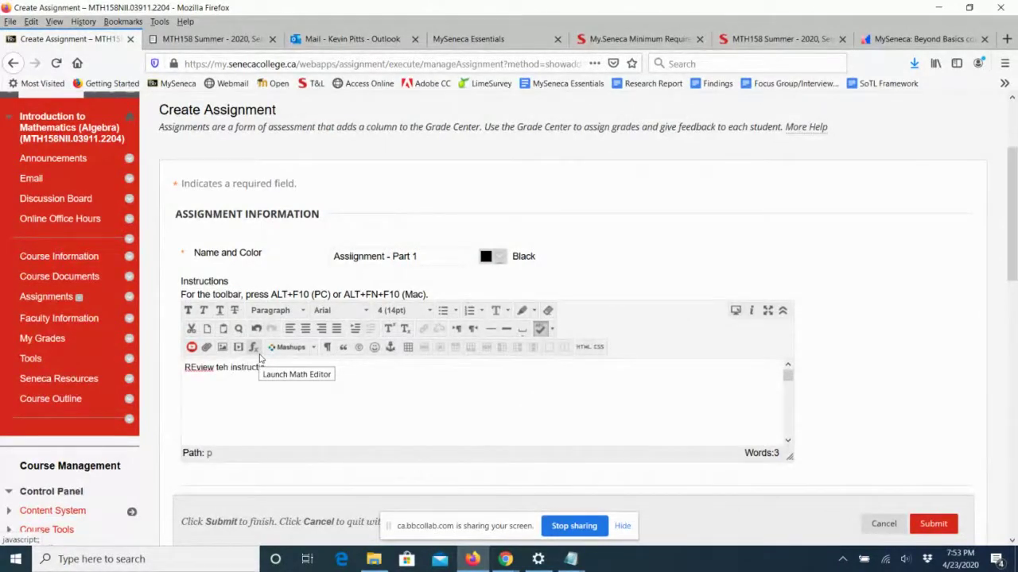
text(REview teh instructions in teh attached document.)
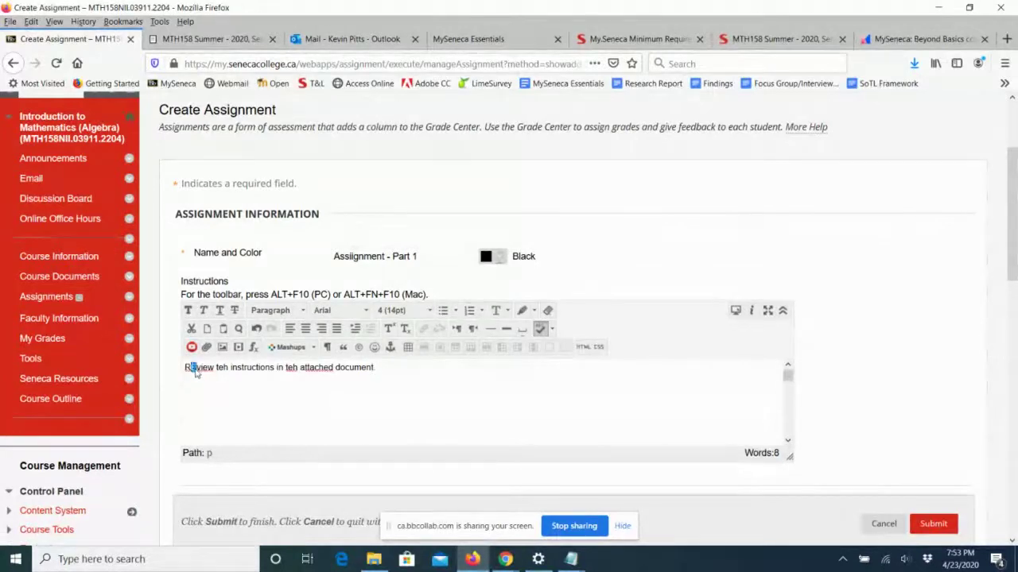
text(e)
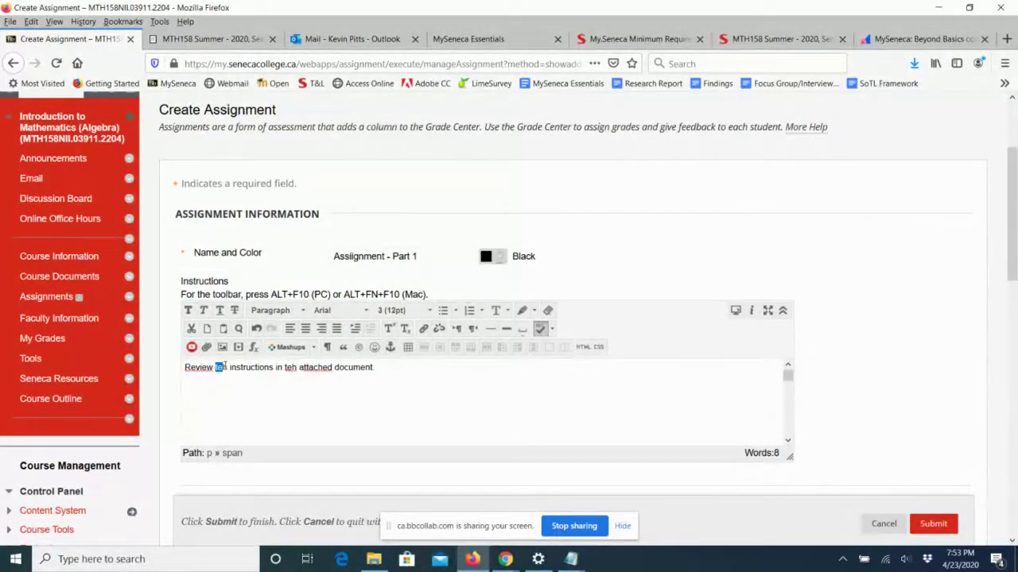
text(the)
drag(284, 368, 295, 372)
text(he)
click(287, 369)
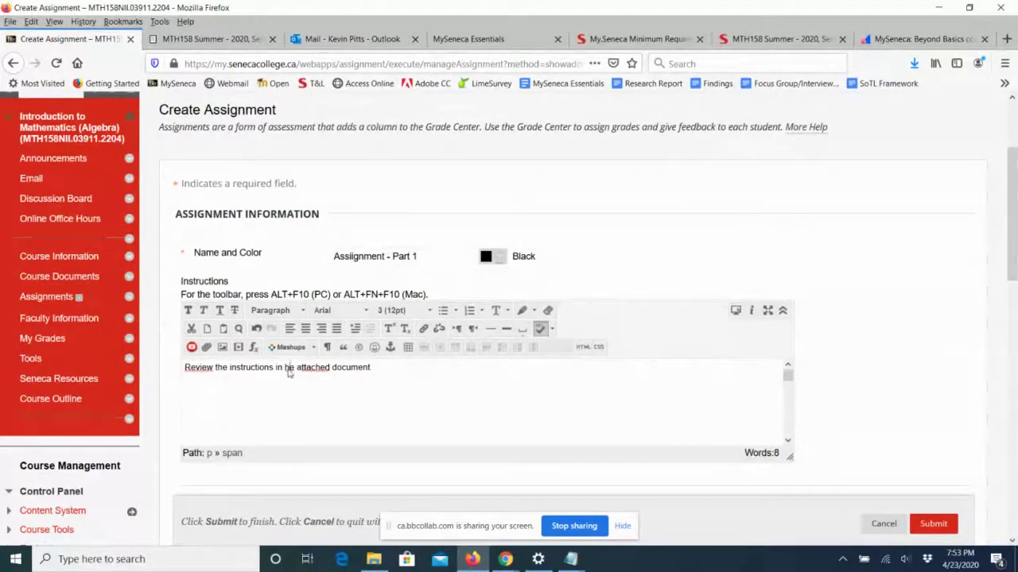
text(t)
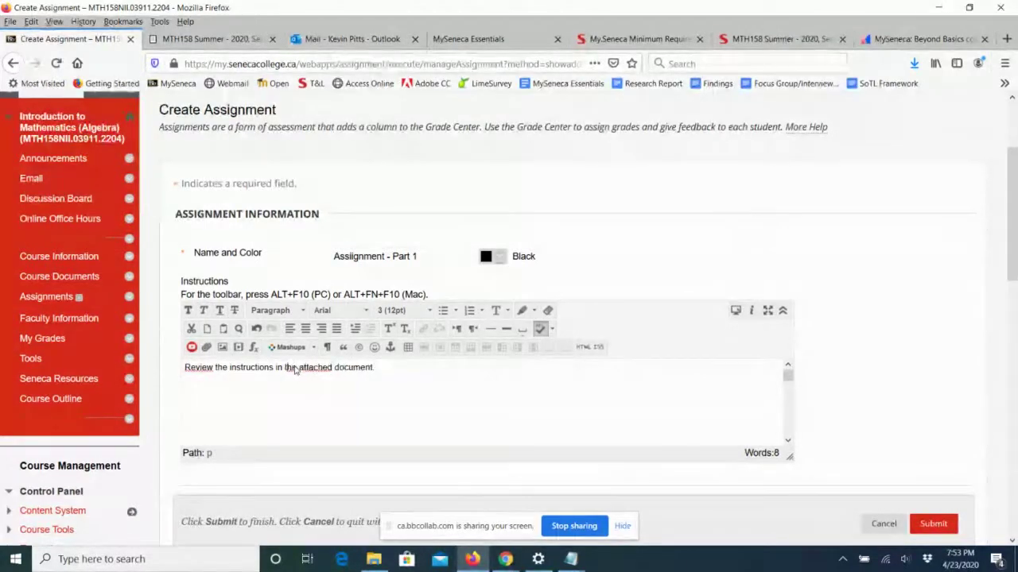
click(295, 370)
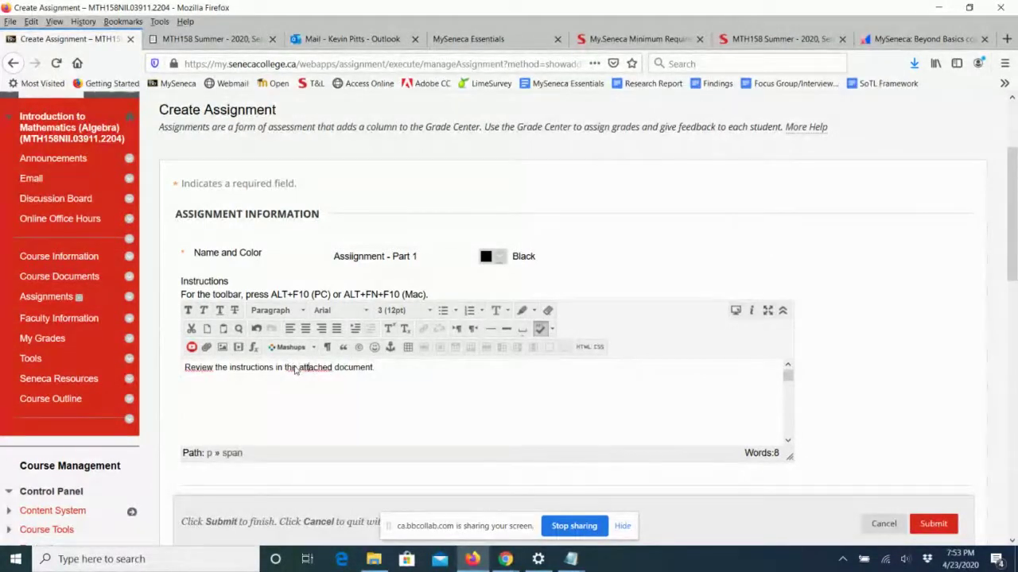
Make the instruction sentence 14pt font size.
drag(375, 370, 178, 385)
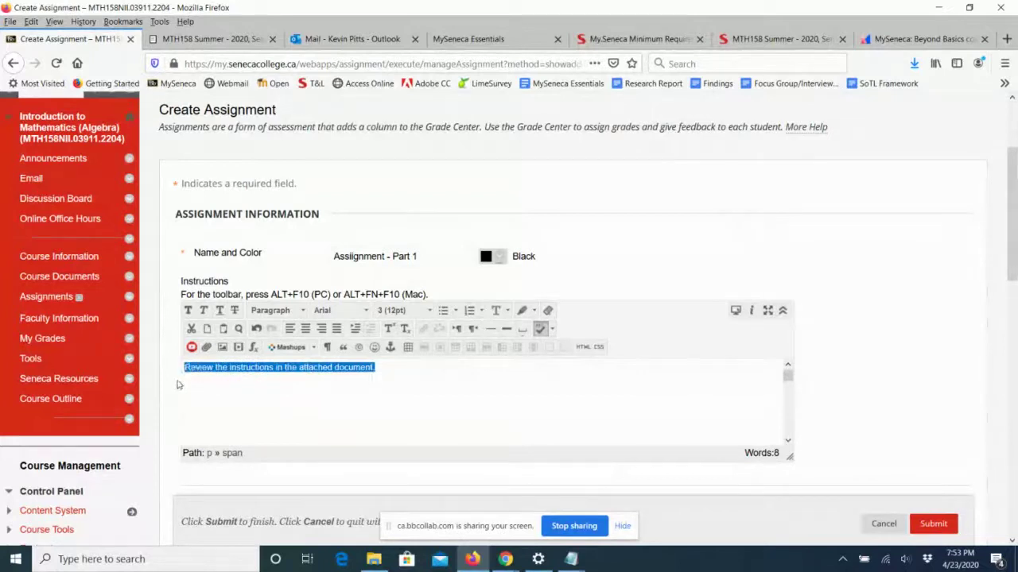
click(393, 311)
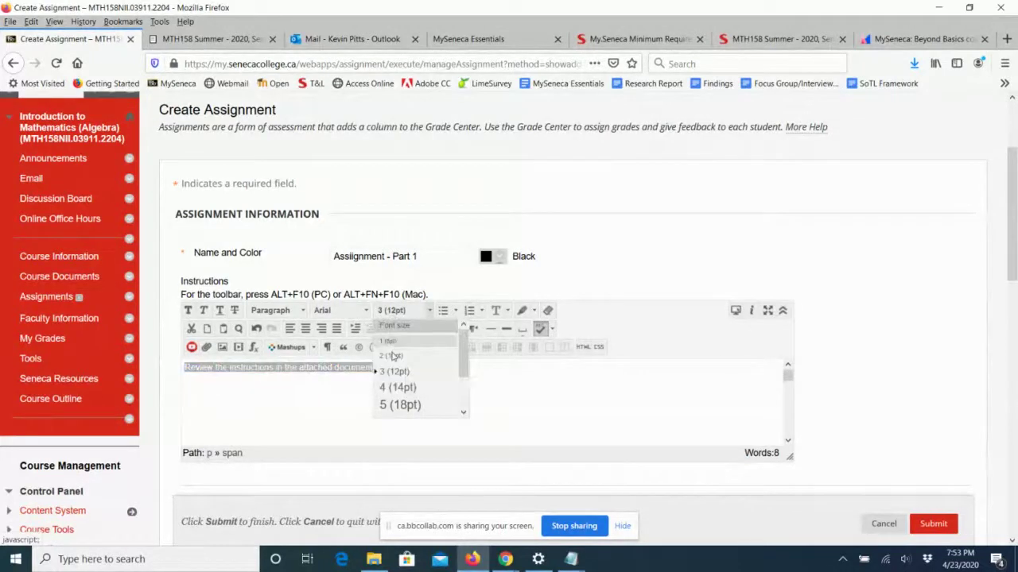
click(391, 387)
click(470, 409)
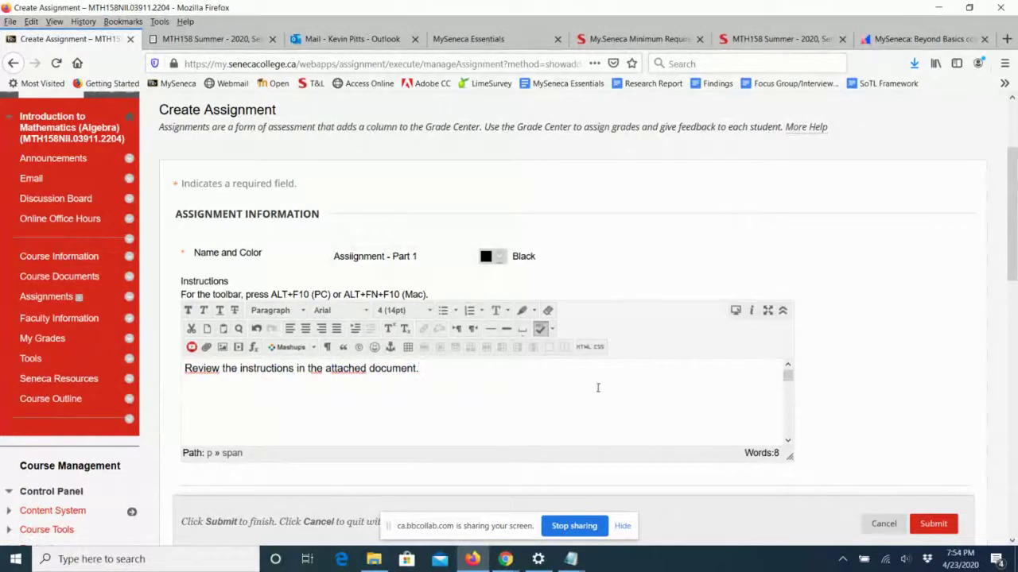
scroll(1002, 230, down, 5)
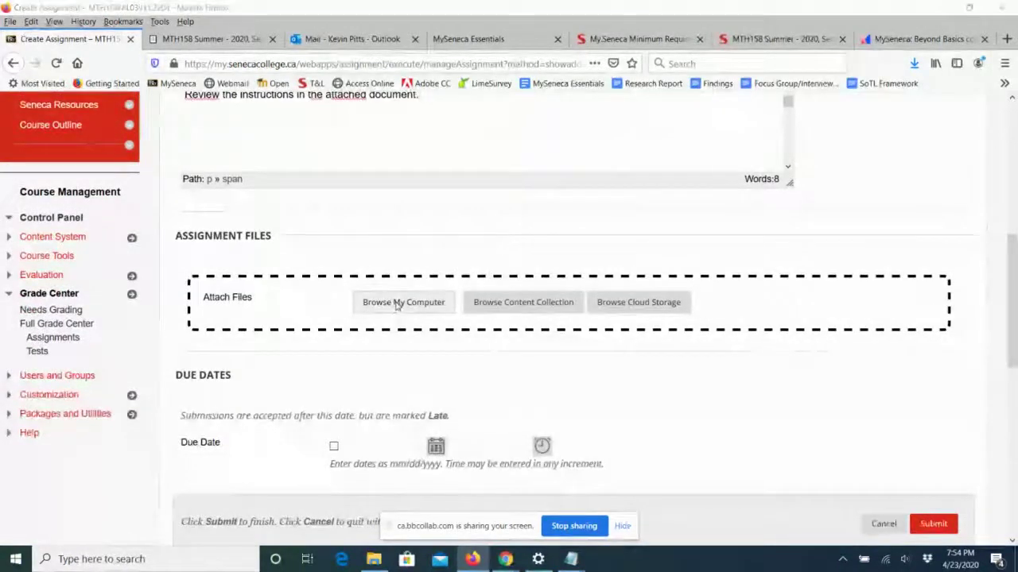
Attach MTH158-Assignment-Part-1.pdf from the computer to the assignment.
click(396, 302)
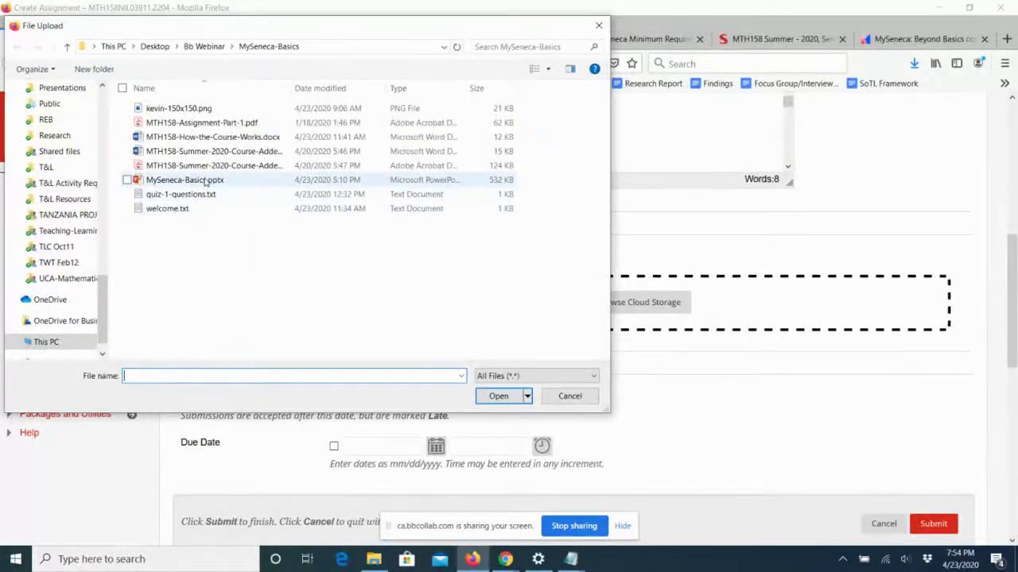
click(202, 122)
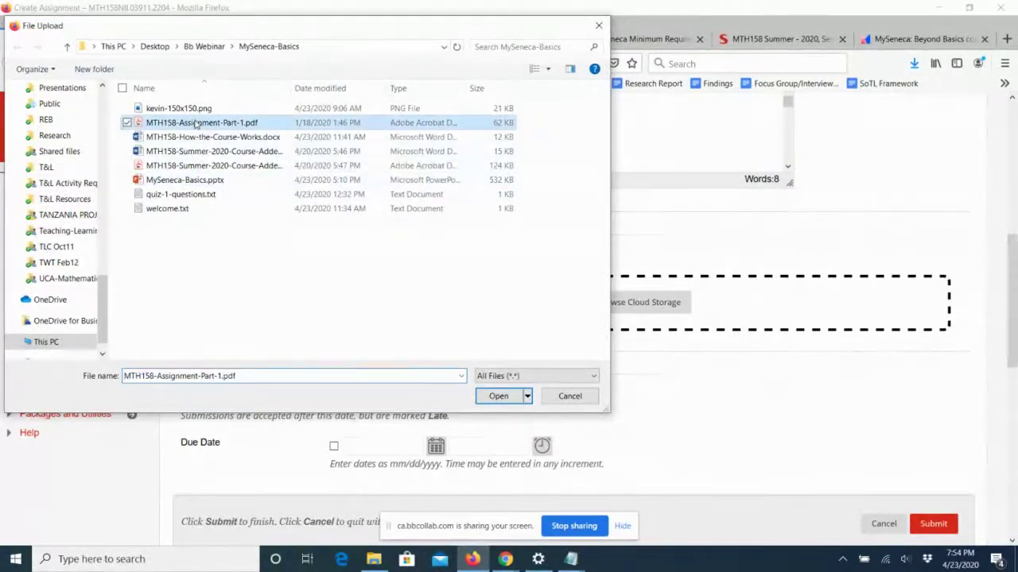
click(497, 396)
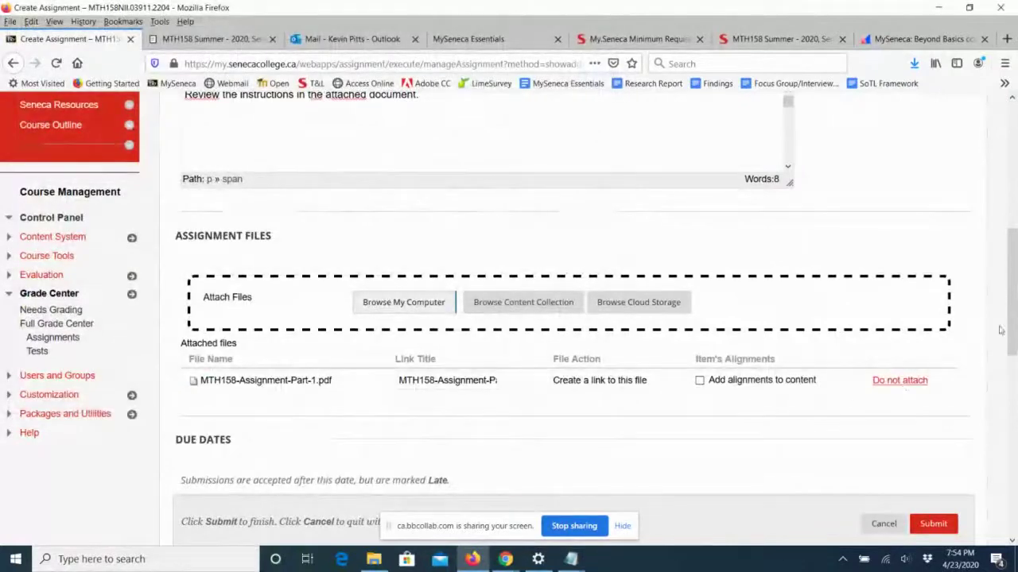
drag(1011, 284, 1014, 349)
Set the due date to May 29, 2020 at end of day (11:59 PM).
click(333, 297)
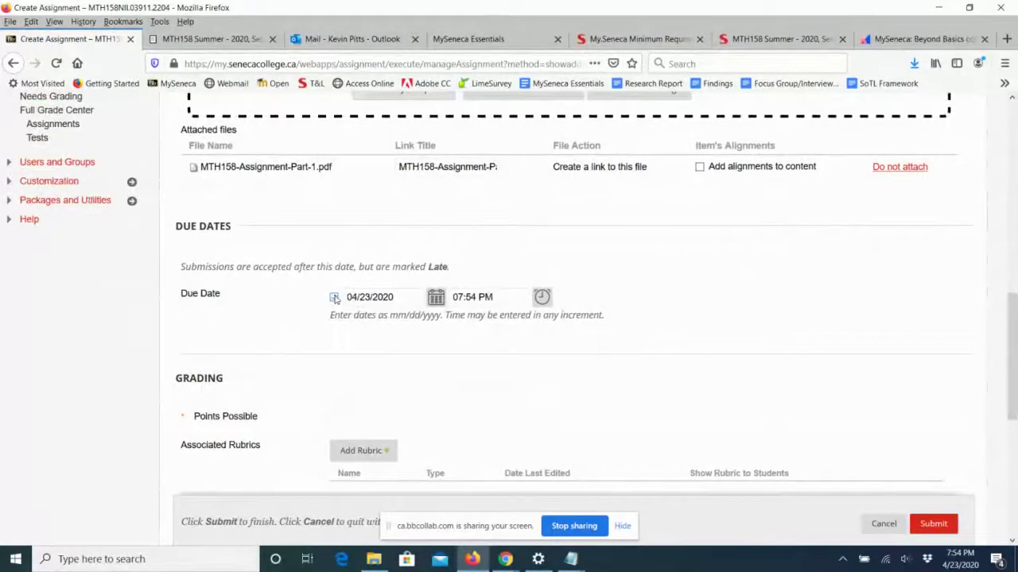
click(436, 297)
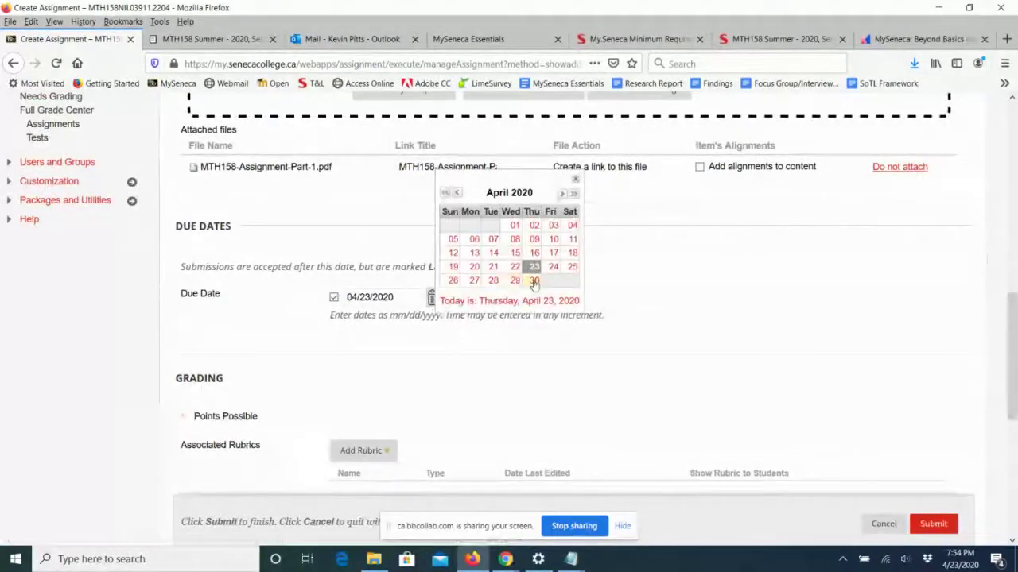
click(561, 194)
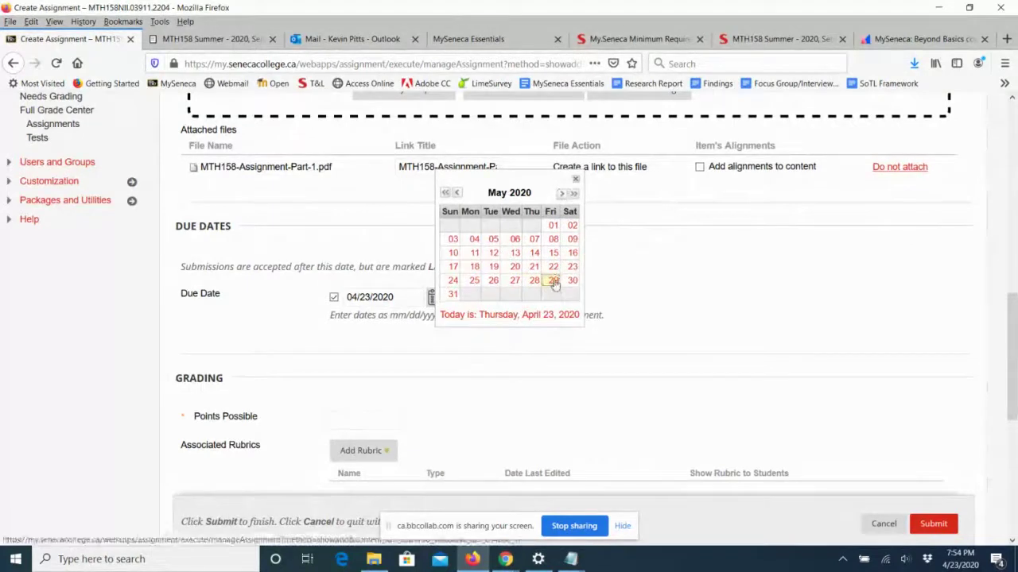
click(552, 280)
click(538, 296)
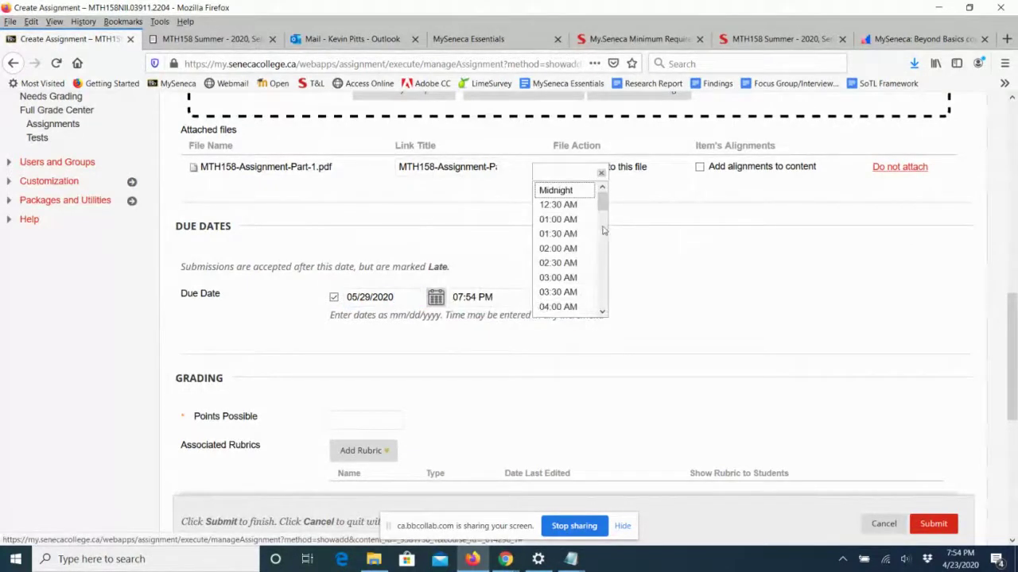
drag(603, 202, 601, 313)
click(588, 310)
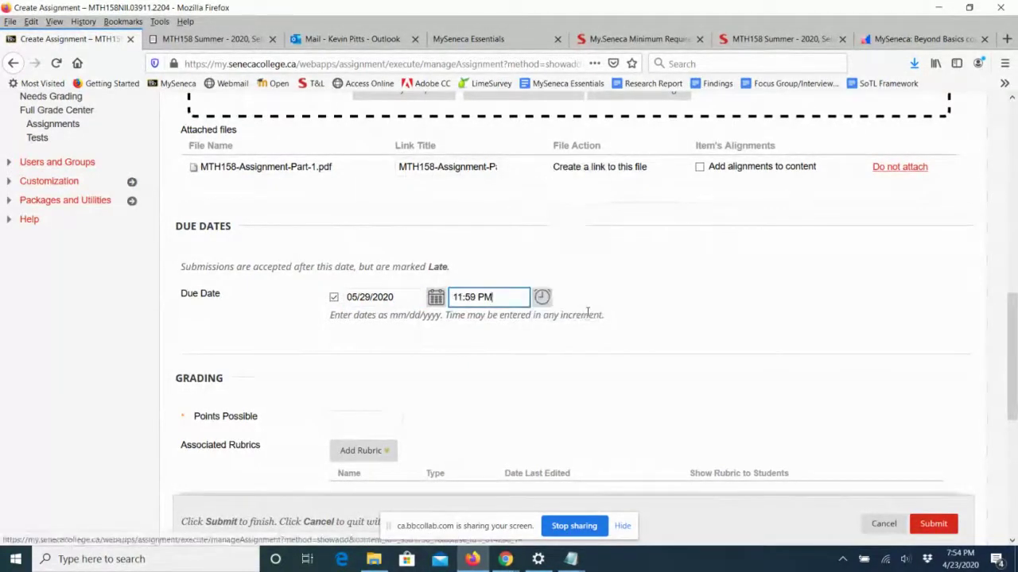
scroll(626, 386, down, 1)
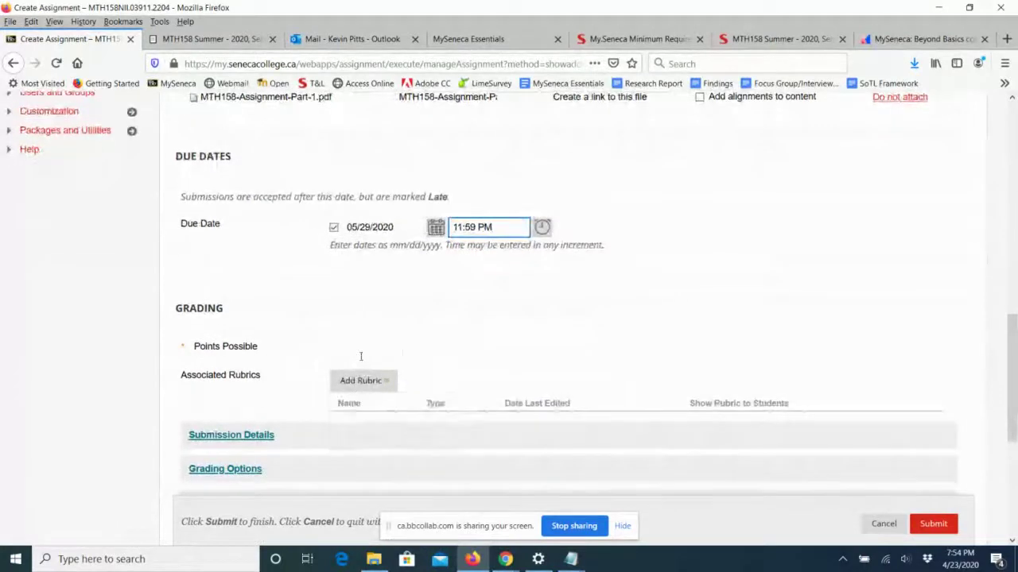
Set Points Possible to 25 and bring up the Add Rubric choices.
click(360, 350)
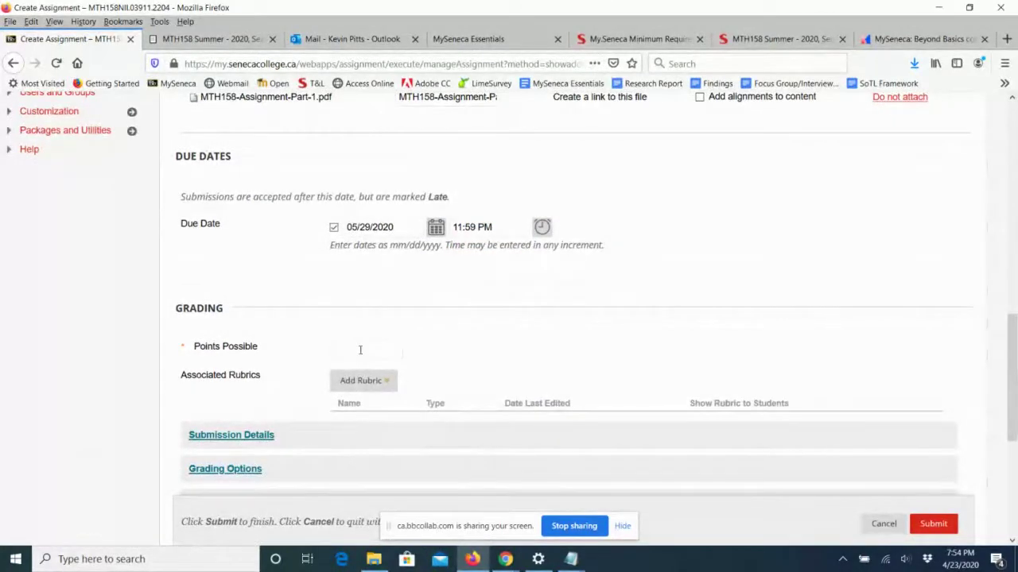
text(25)
click(469, 363)
scroll(477, 358, down, 3)
click(374, 249)
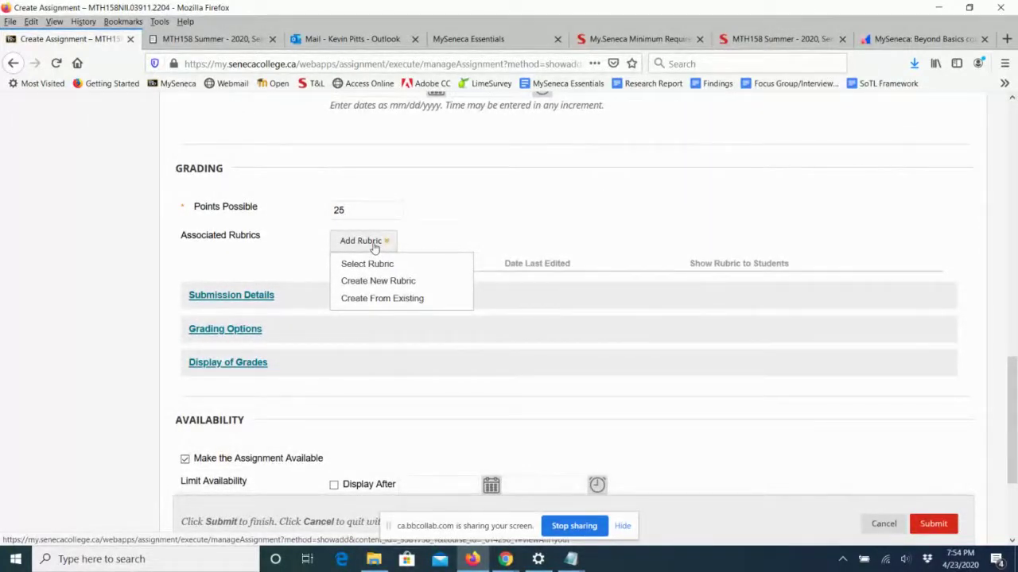
Close the rubric choices and allow multiple attempts with a maximum of 2.
click(437, 245)
scroll(479, 307, down, 2)
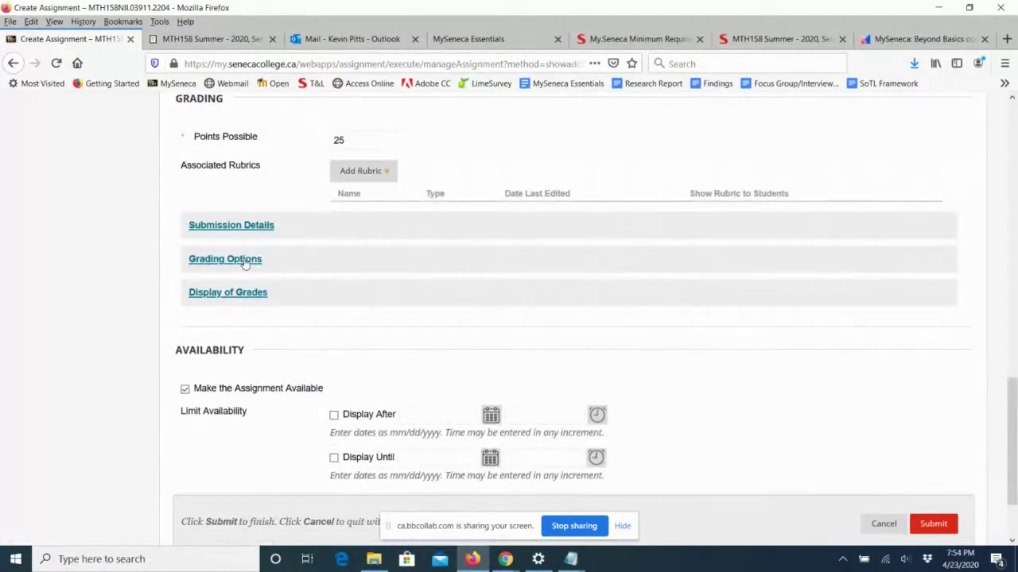
click(238, 227)
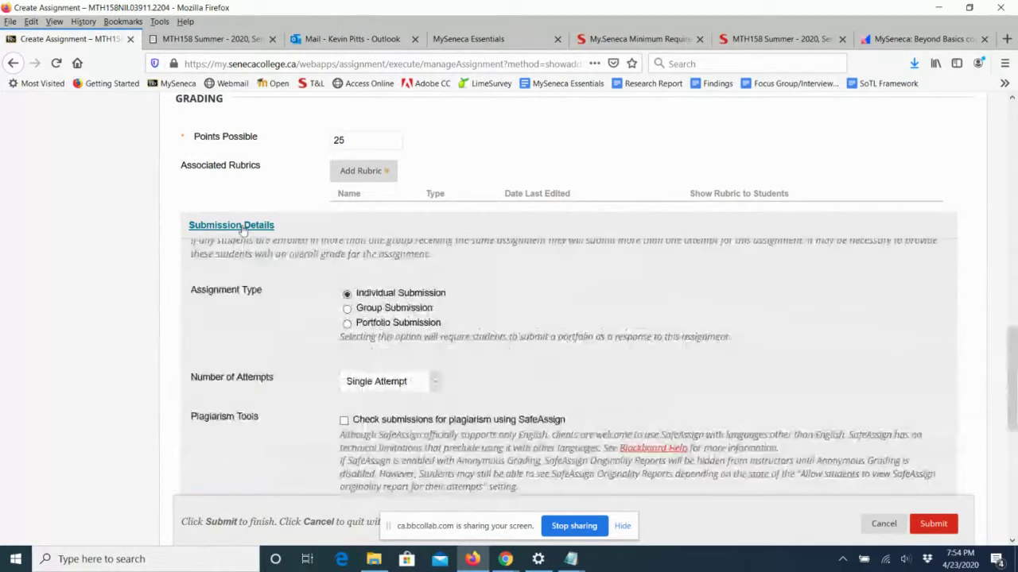
scroll(546, 276, down, 2)
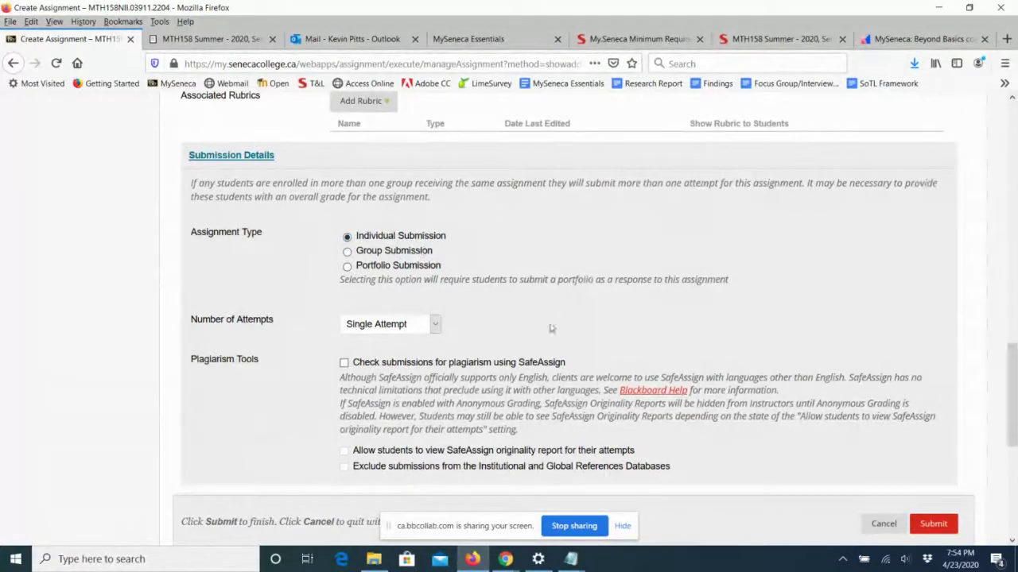
click(435, 326)
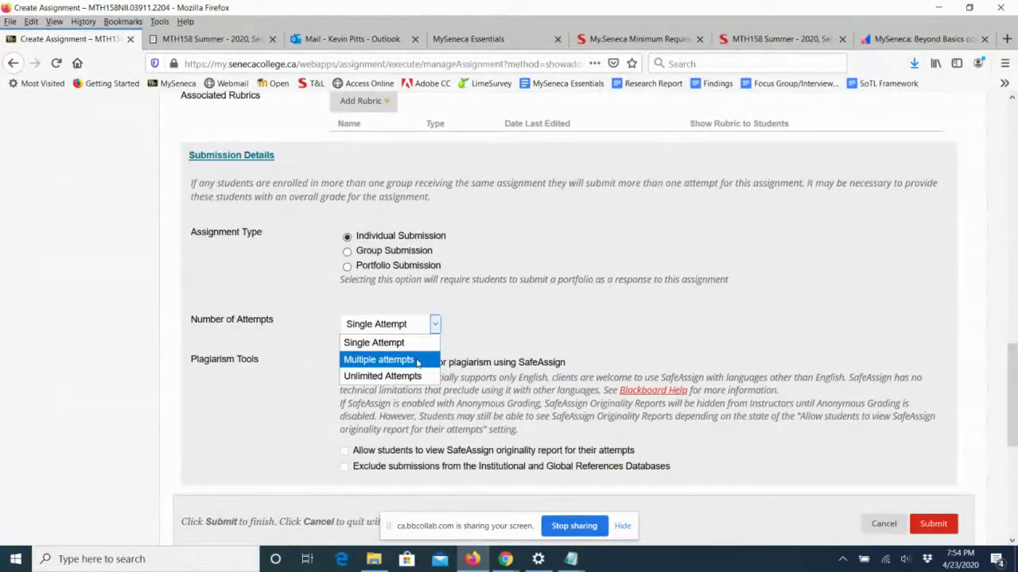
click(378, 360)
click(358, 363)
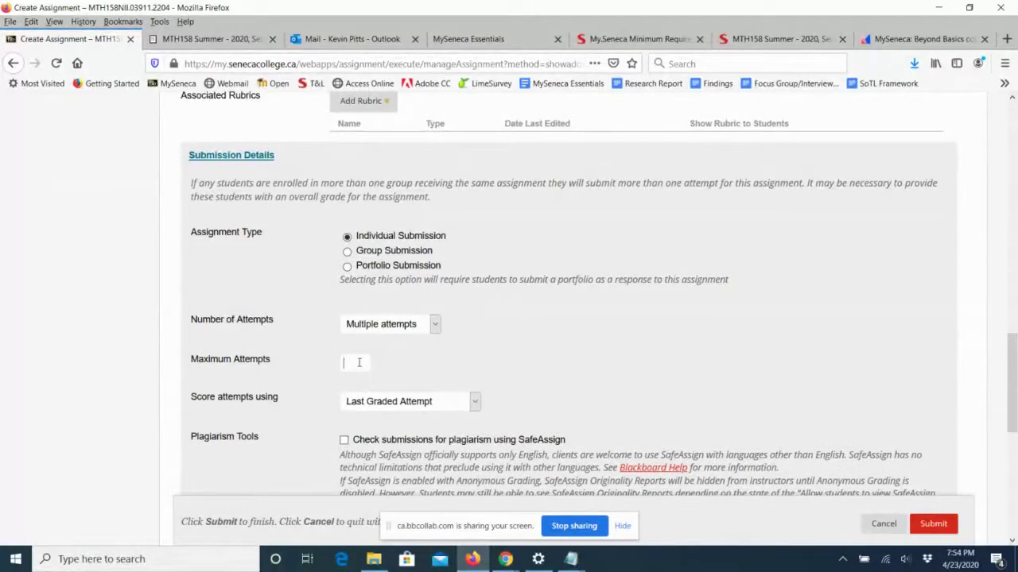
text(2)
click(481, 341)
Turn on SafeAssign checking and let students view their originality reports.
scroll(568, 330, down, 3)
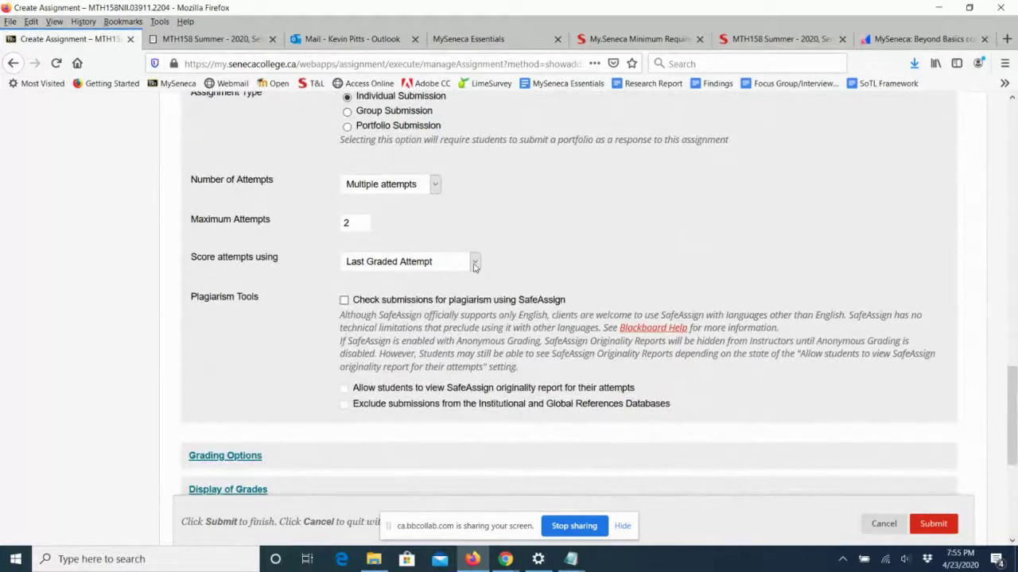
click(345, 301)
scroll(587, 279, down, 2)
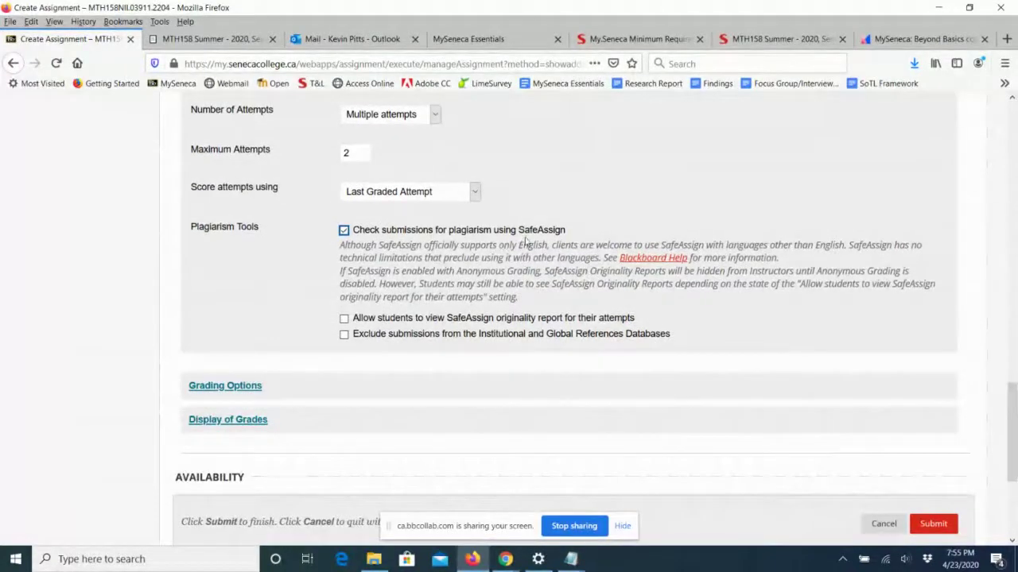
click(344, 319)
Set grade display to Percentage as primary and Score as secondary.
scroll(493, 326, down, 2)
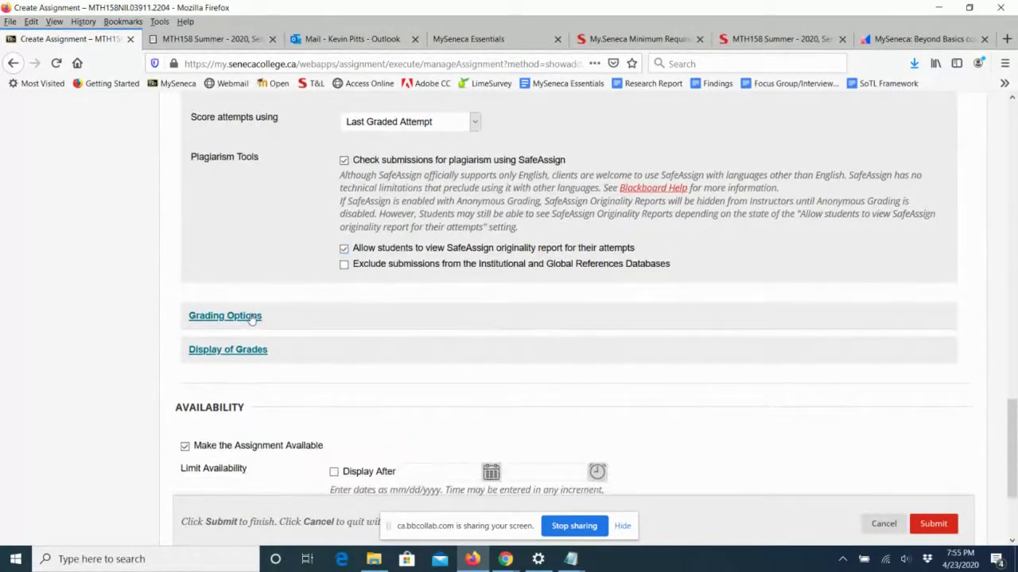
click(225, 316)
scroll(477, 349, down, 2)
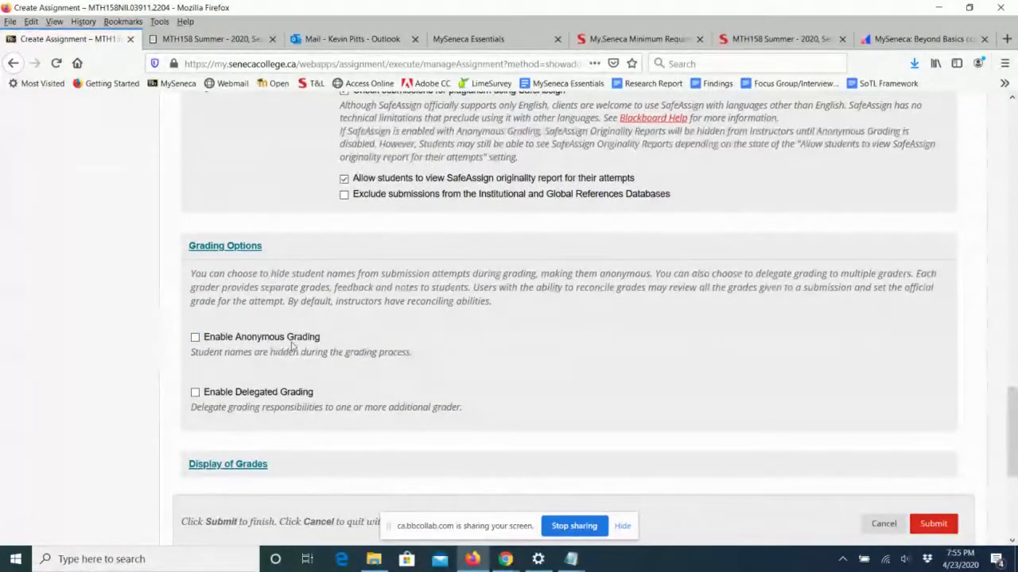
scroll(554, 347, down, 2)
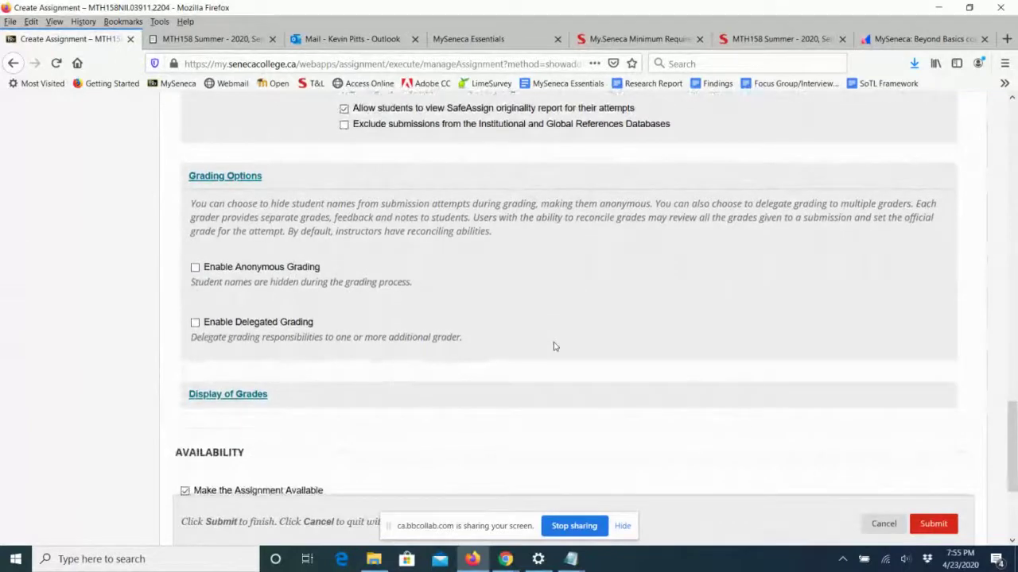
scroll(401, 292, down, 2)
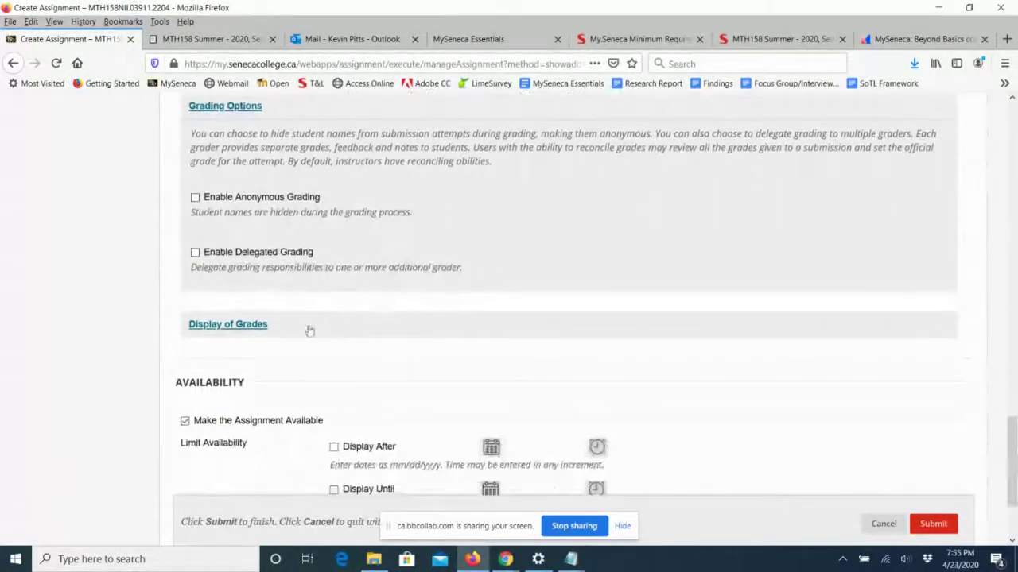
click(472, 327)
scroll(478, 334, down, 4)
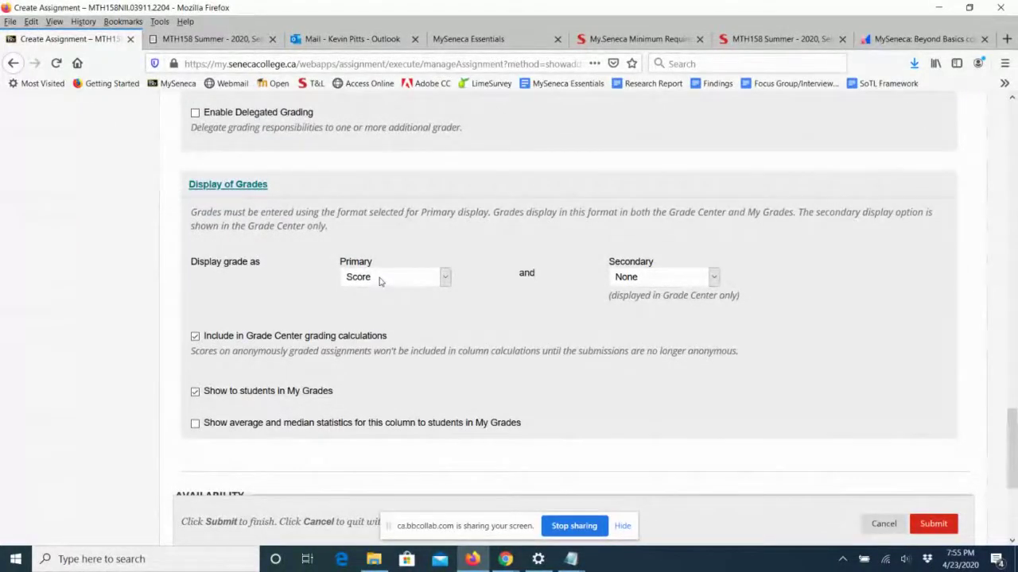
click(446, 278)
click(435, 331)
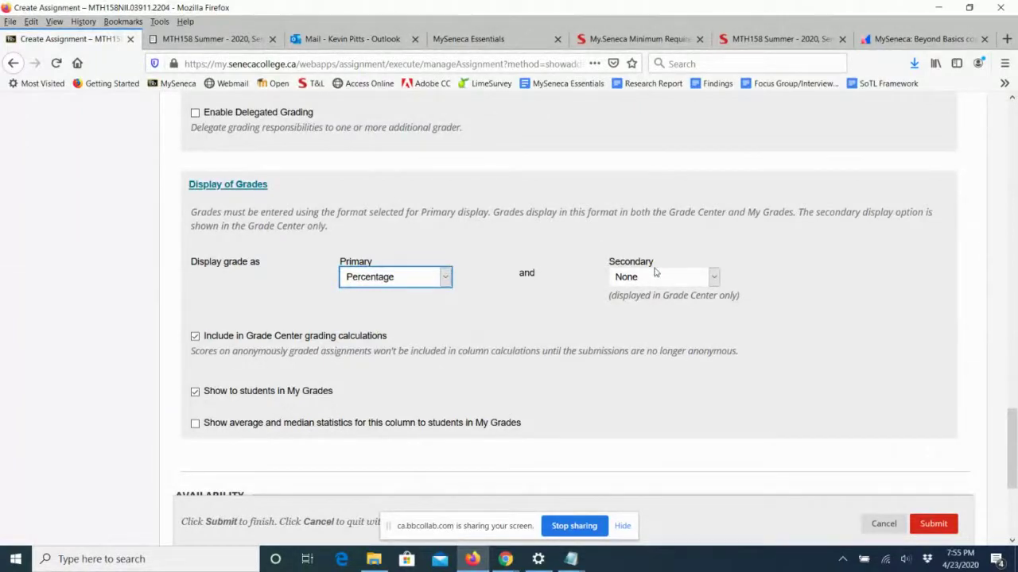
click(713, 277)
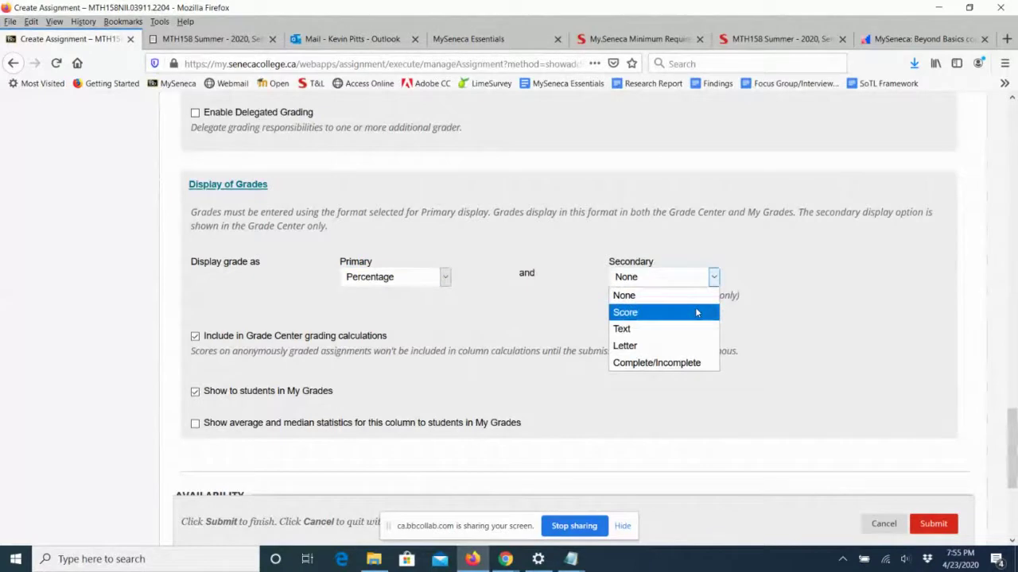
click(702, 311)
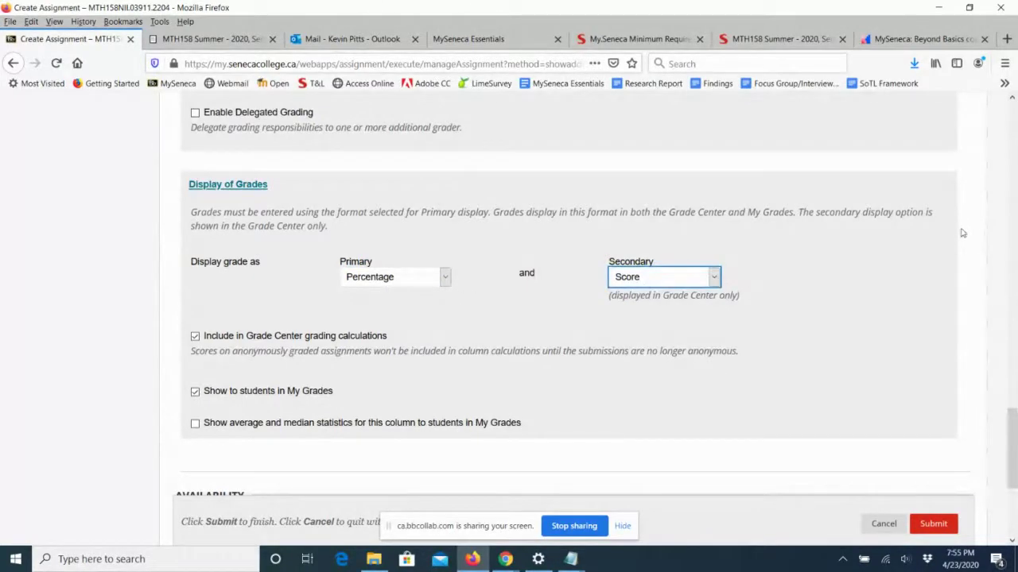
scroll(1008, 426, down, 2)
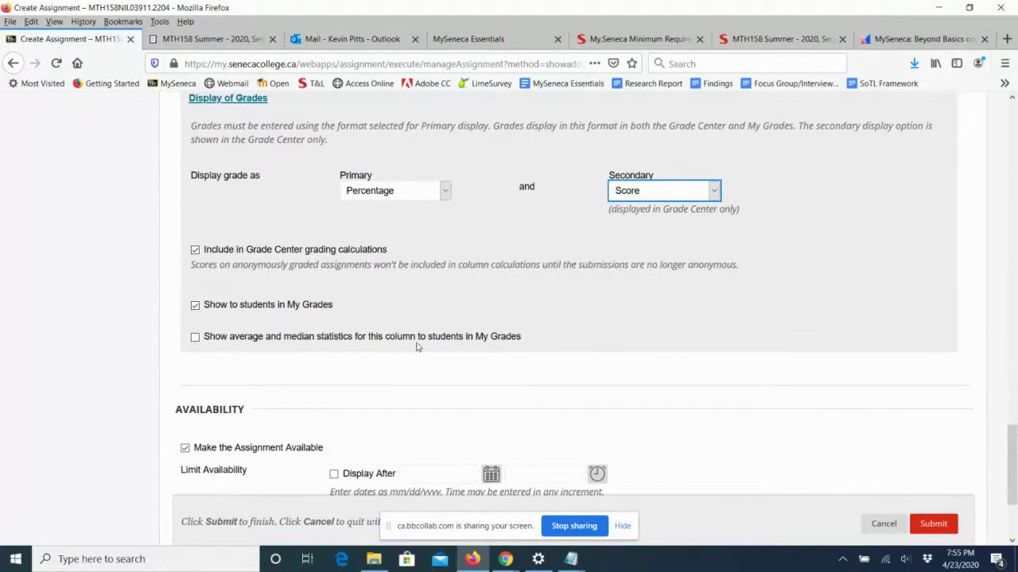
Show average and median statistics to students and submit the new assignment.
click(194, 338)
scroll(666, 372, down, 1)
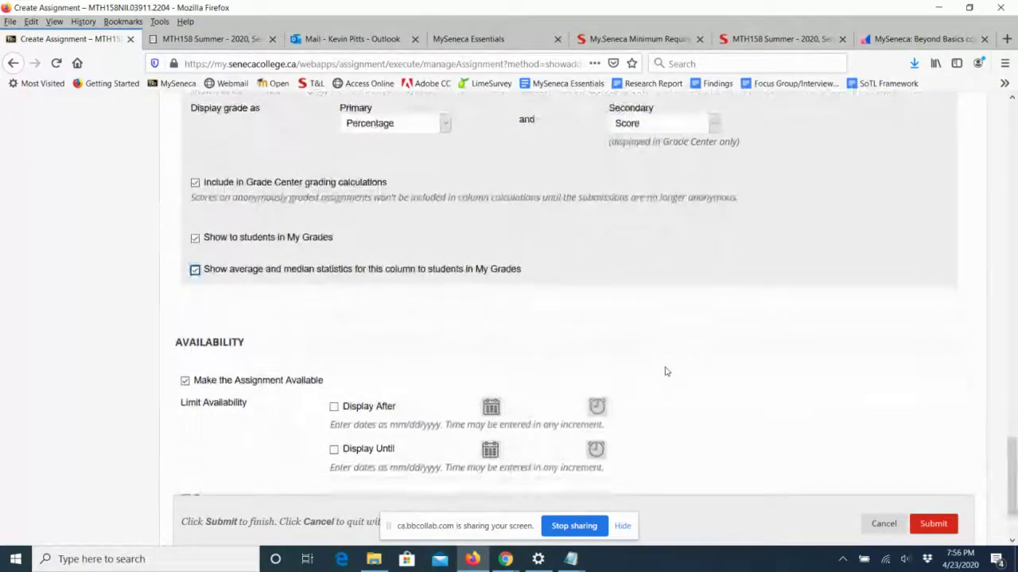
scroll(666, 372, down, 1)
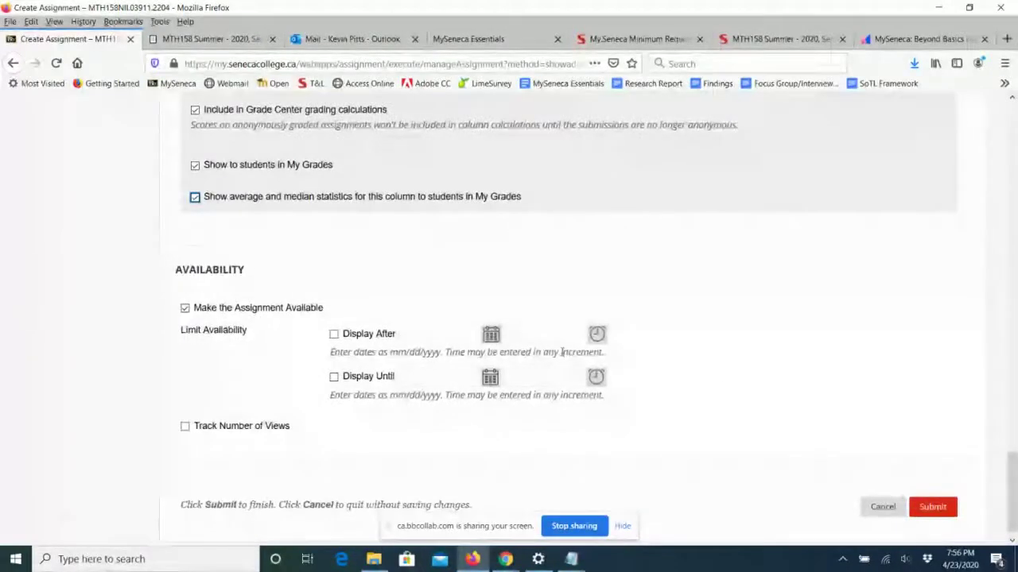
scroll(756, 373, down, 1)
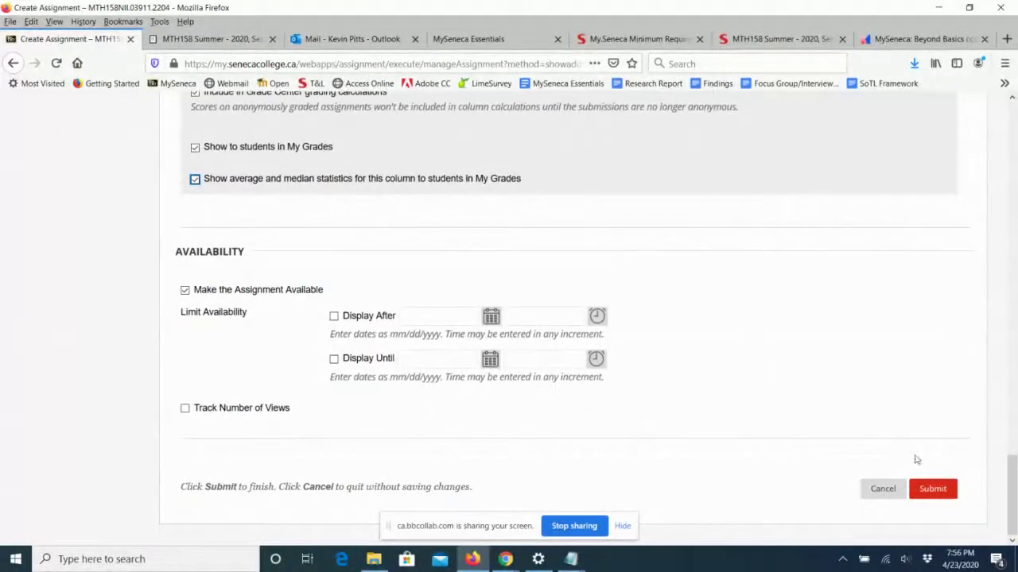
click(928, 488)
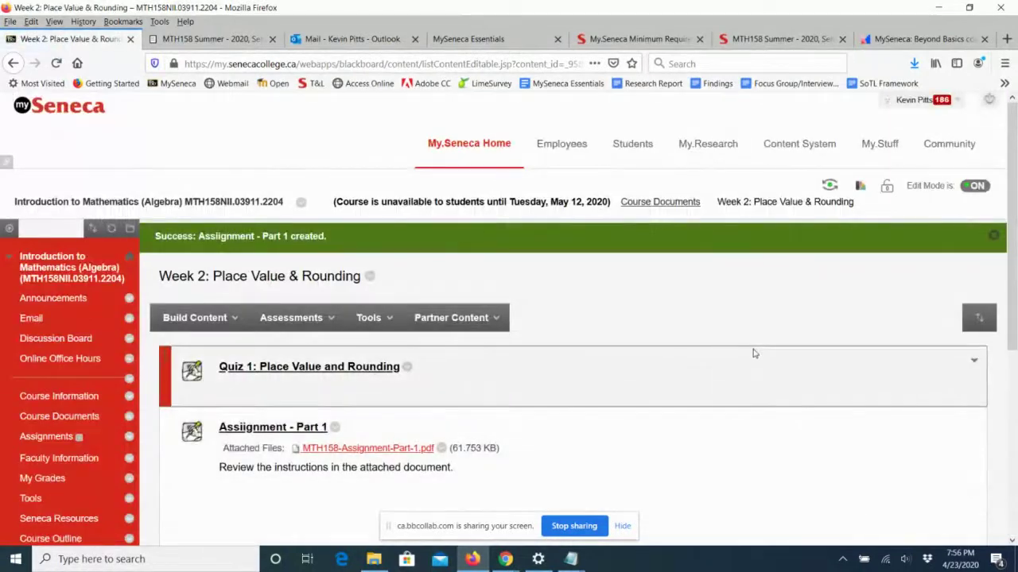
Edit the assignment, correcting its name to 'Assignment - Part 1', and submit.
scroll(754, 354, down, 3)
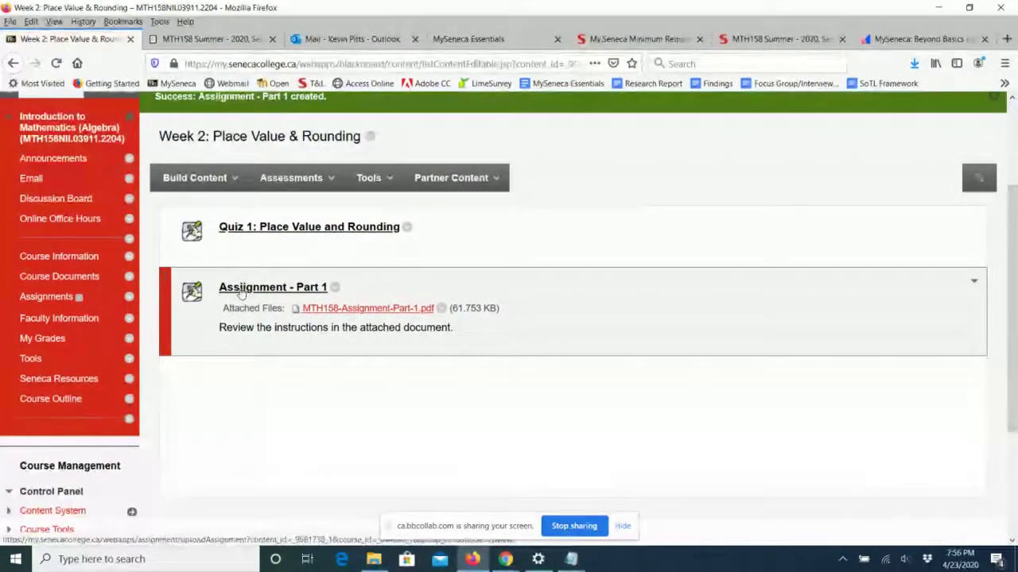
click(334, 290)
click(352, 121)
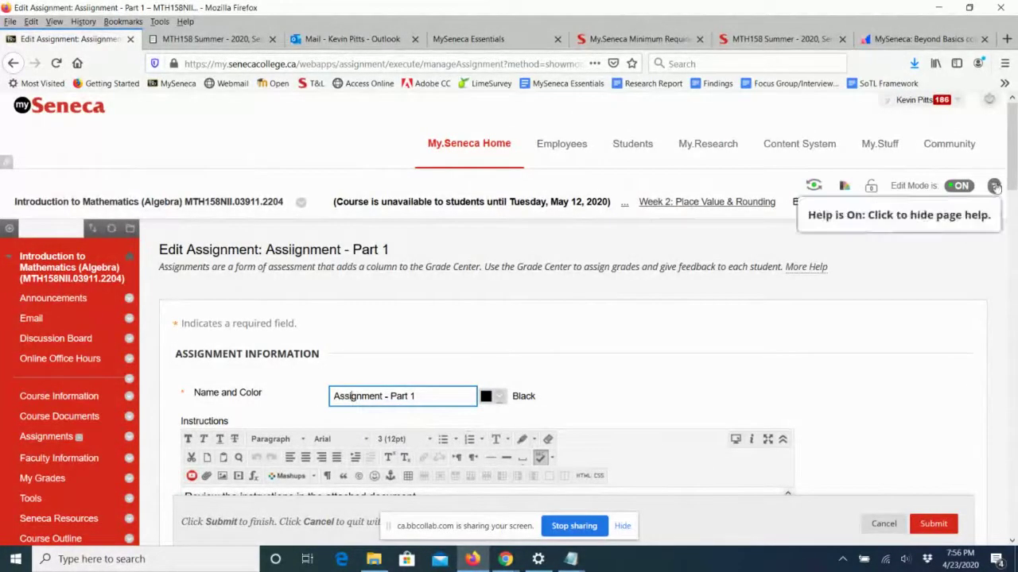
click(933, 528)
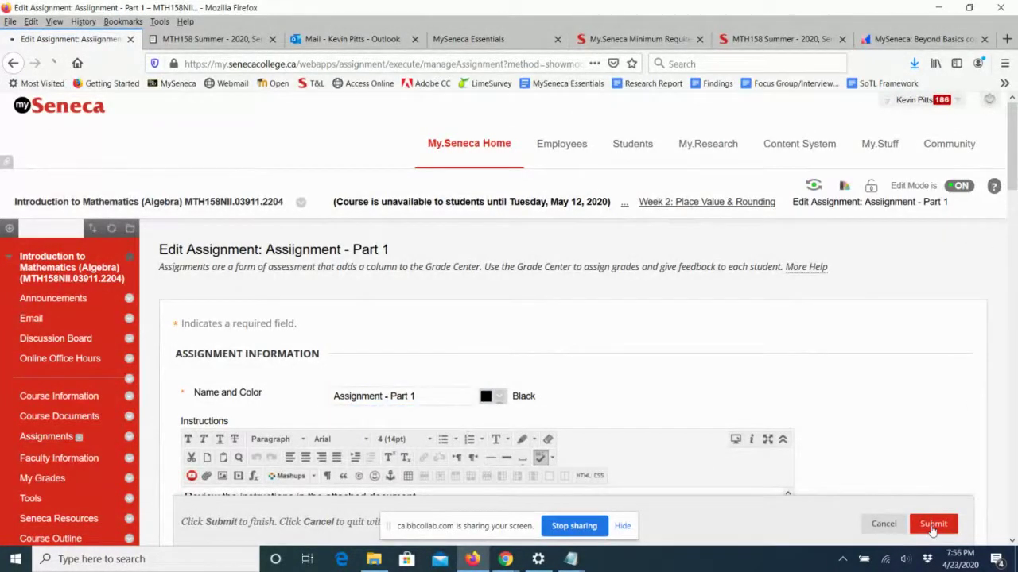
scroll(714, 444, down, 2)
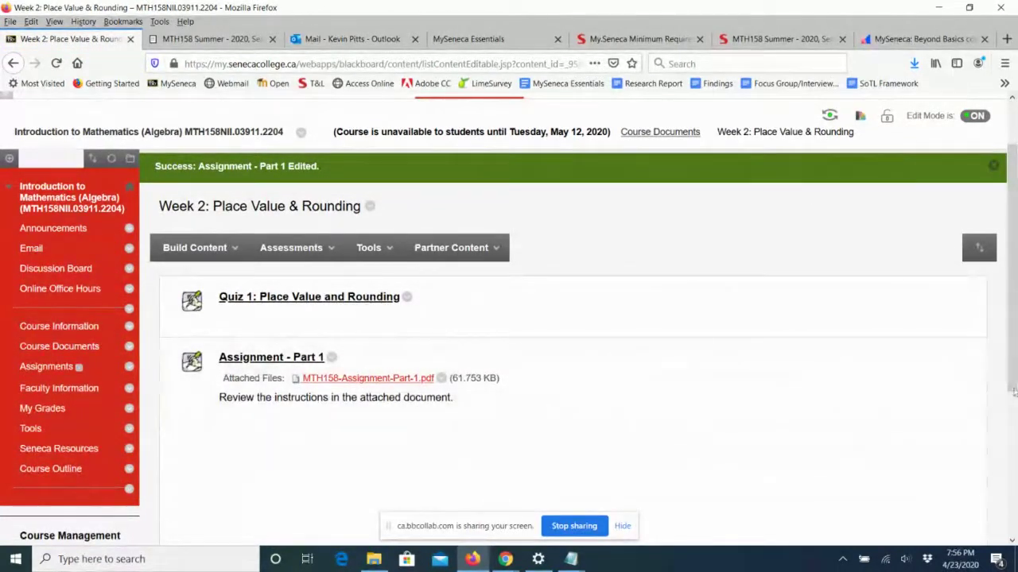
drag(1012, 384, 1012, 342)
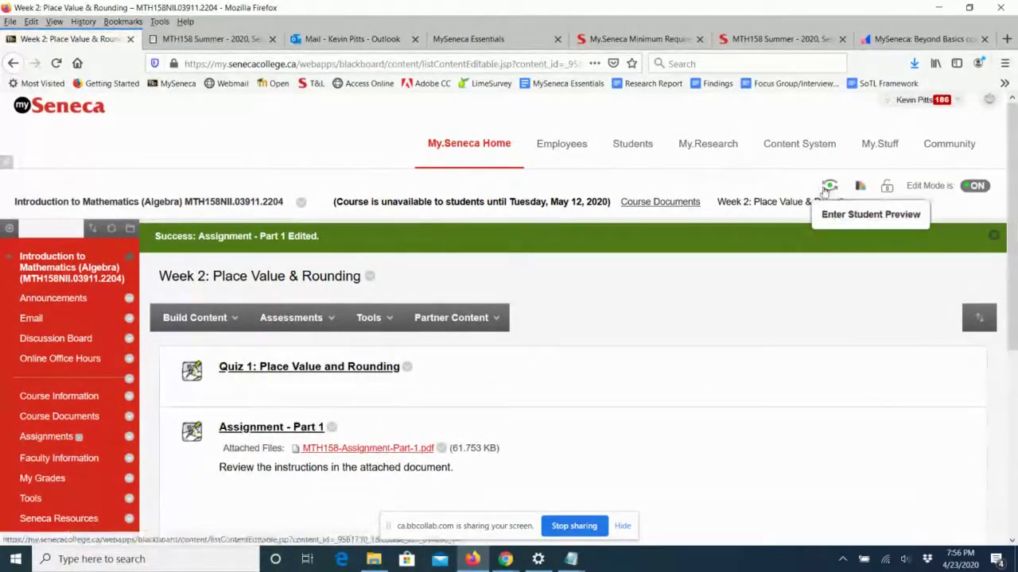
Enter Student Preview, go to Course Documents > Week 2, and view the attached PDF.
click(831, 186)
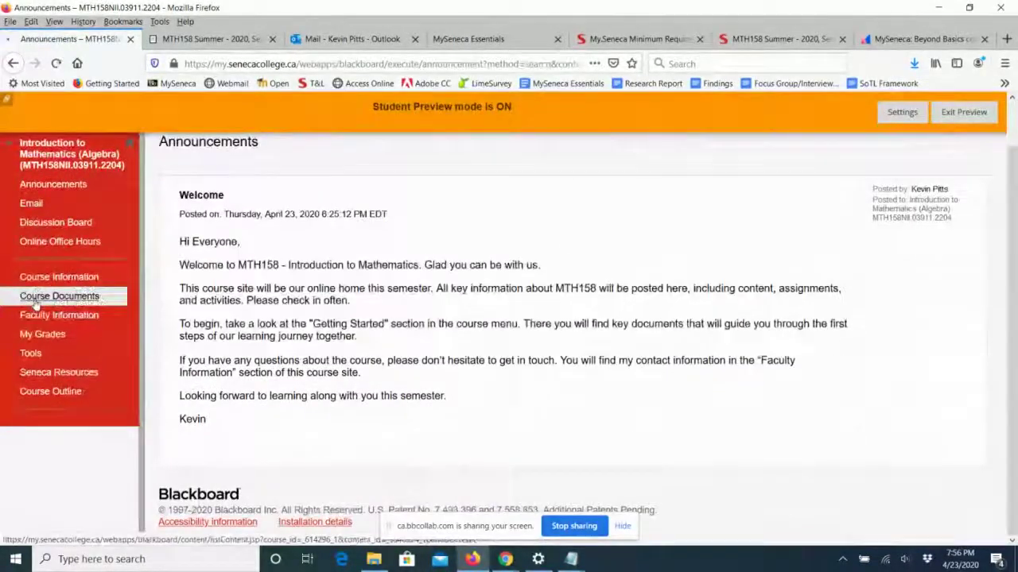
click(28, 296)
click(267, 300)
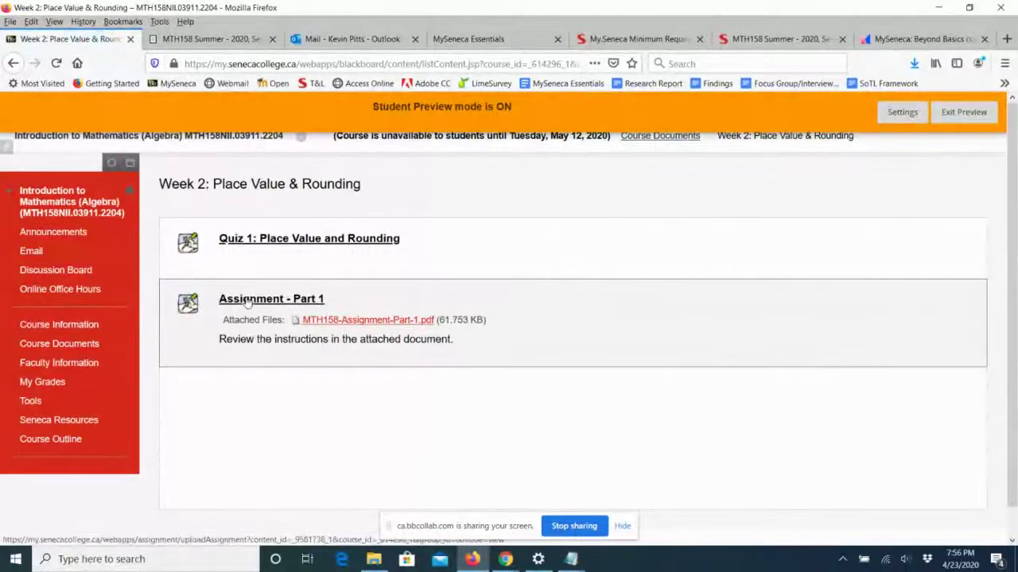
click(334, 320)
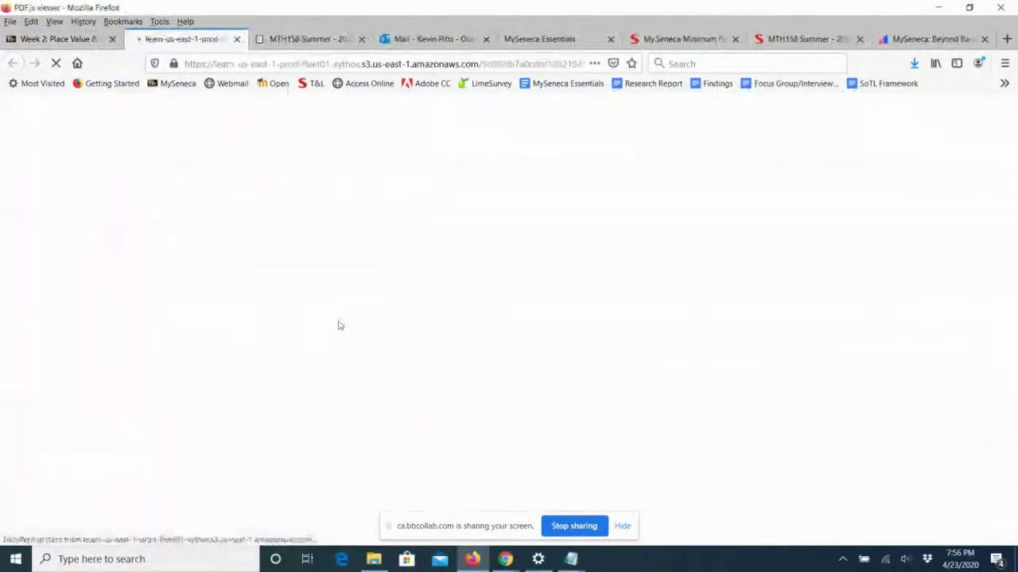
click(237, 39)
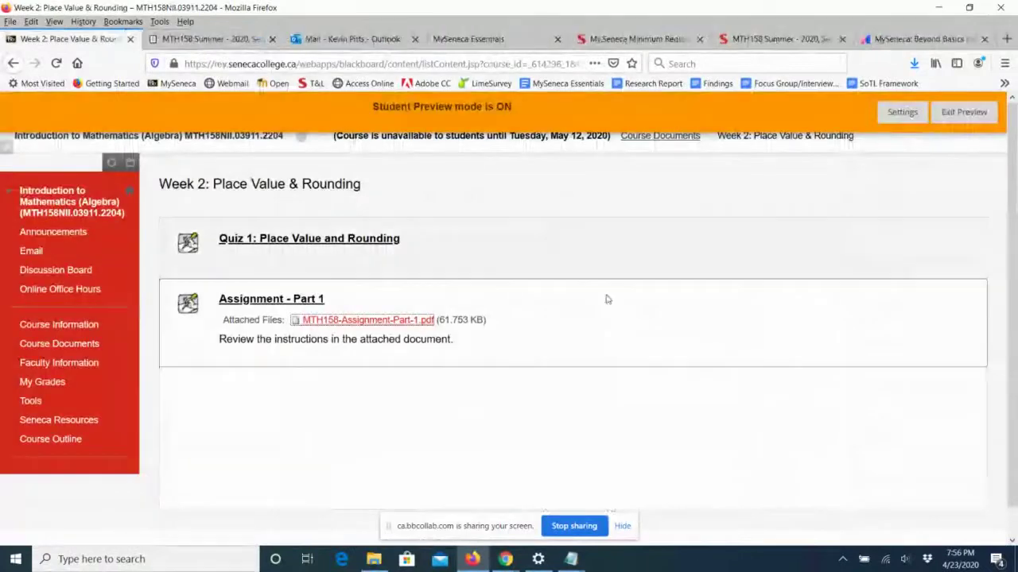
Open Assignment - Part 1's submission page and toggle the Global Reference Database agreement.
click(266, 299)
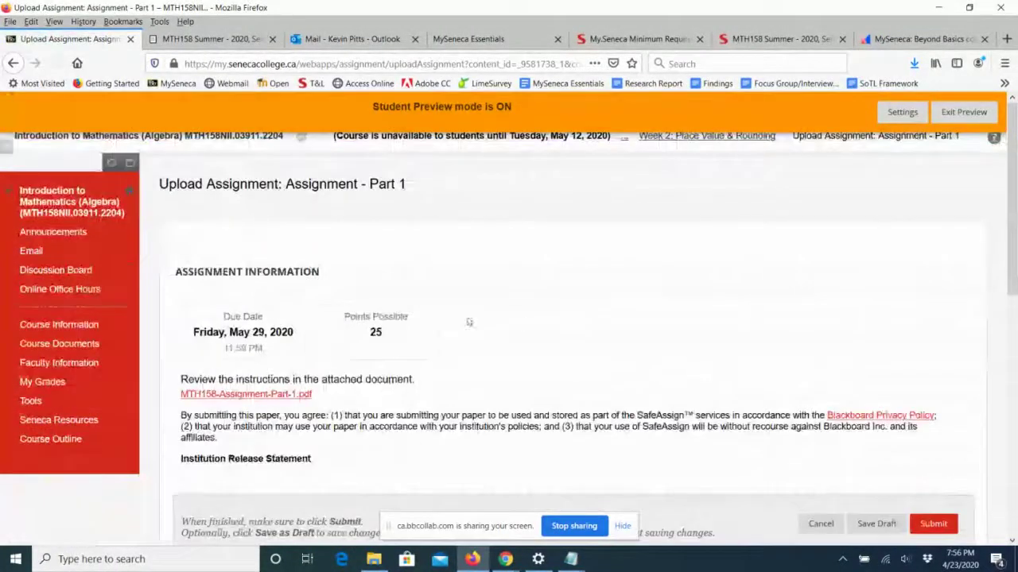
scroll(636, 323, down, 1)
scroll(635, 322, down, 1)
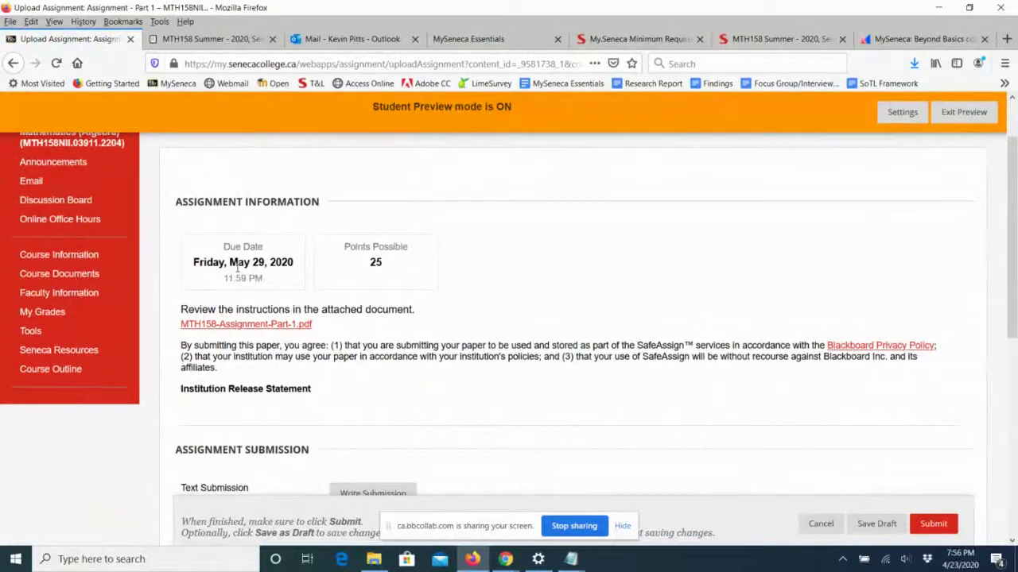
scroll(500, 273, down, 4)
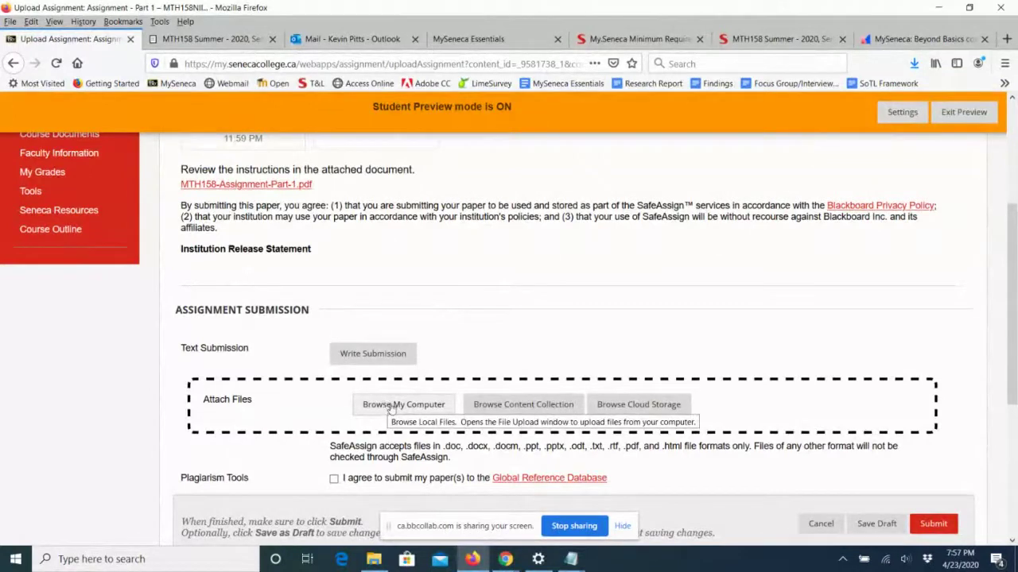
scroll(538, 347, down, 2)
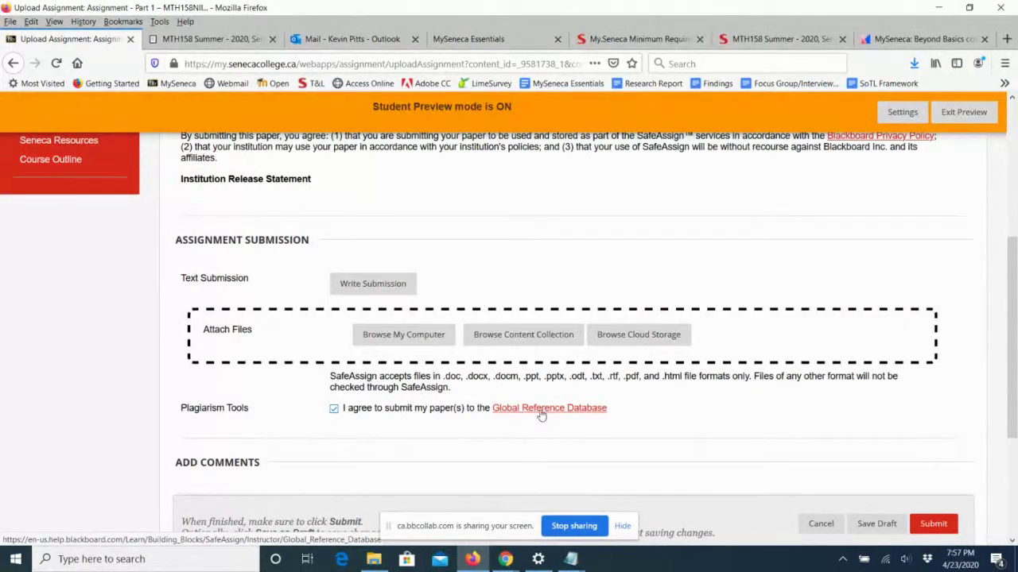
drag(1013, 354, 1015, 409)
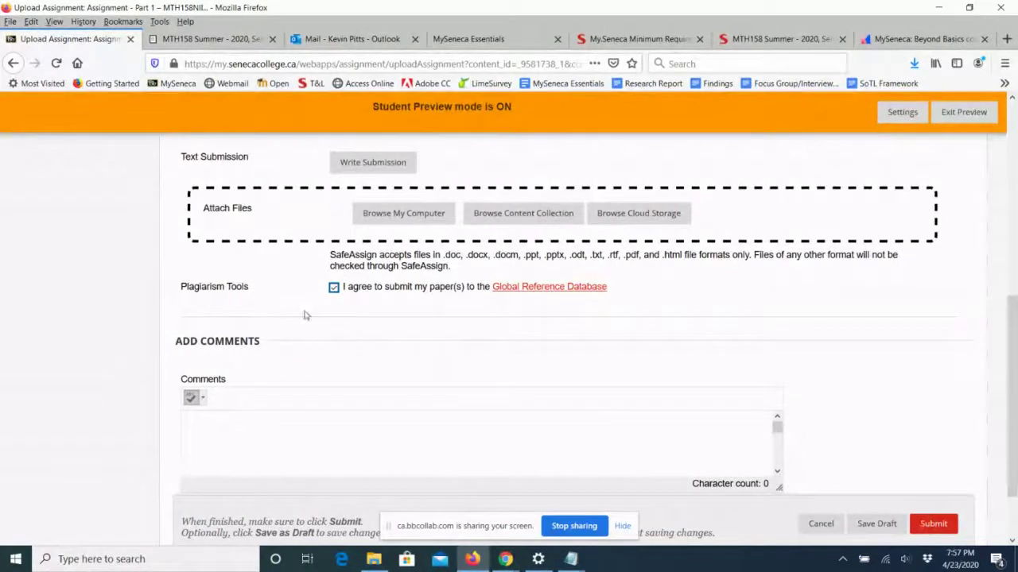
click(334, 287)
scroll(578, 212, up, 5)
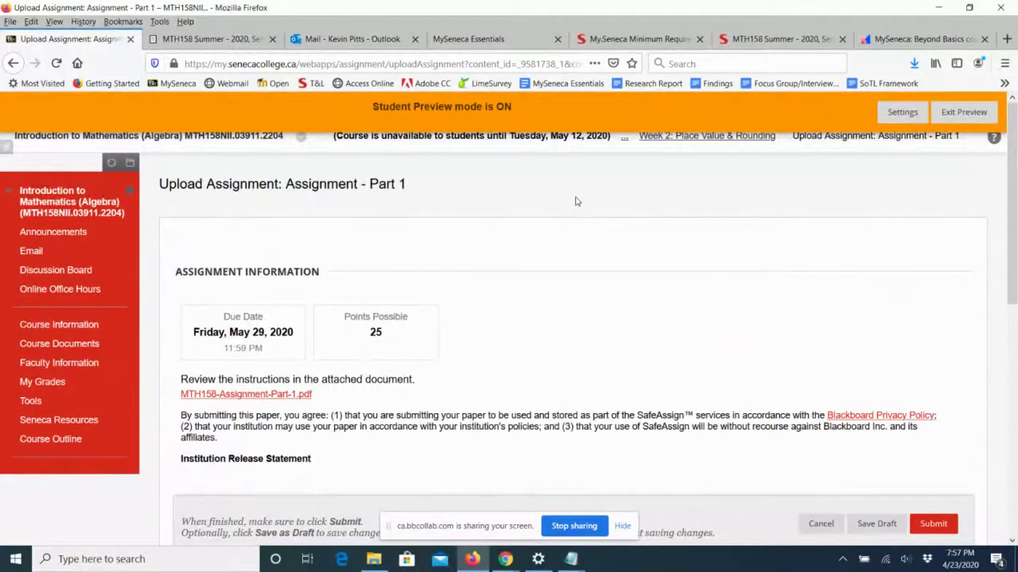
Check the student's My Grades page, then exit Student Preview.
click(44, 383)
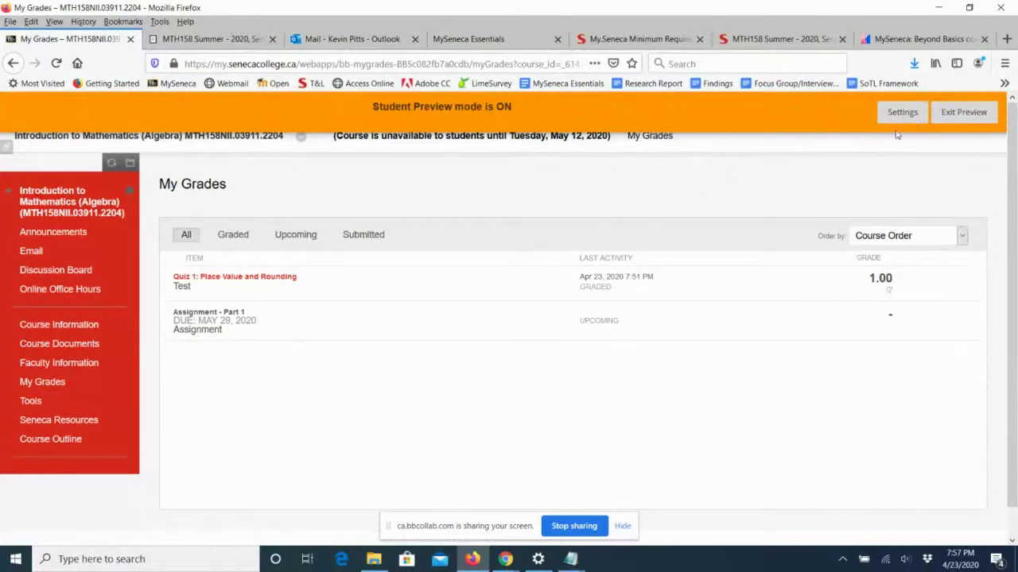
click(958, 112)
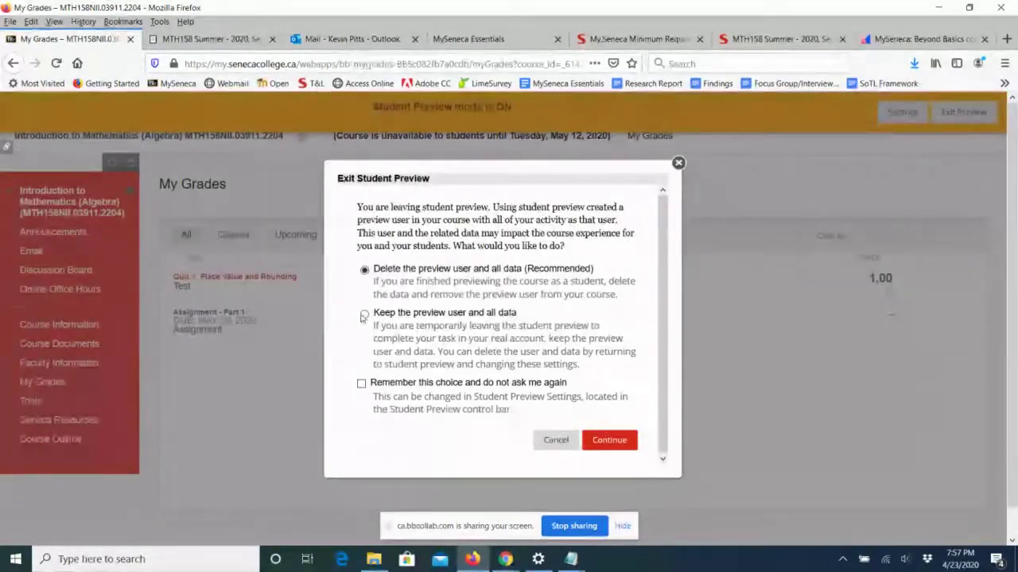
click(603, 442)
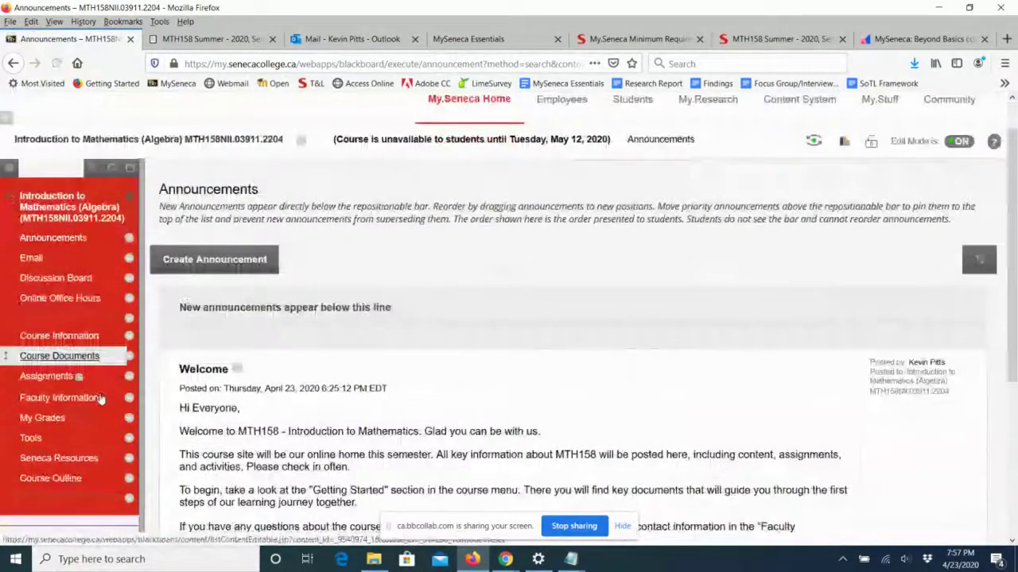
Move the divider and Course Documents up in the course menu, then switch to Chrome.
scroll(4, 334, down, 3)
drag(4, 334, 2, 211)
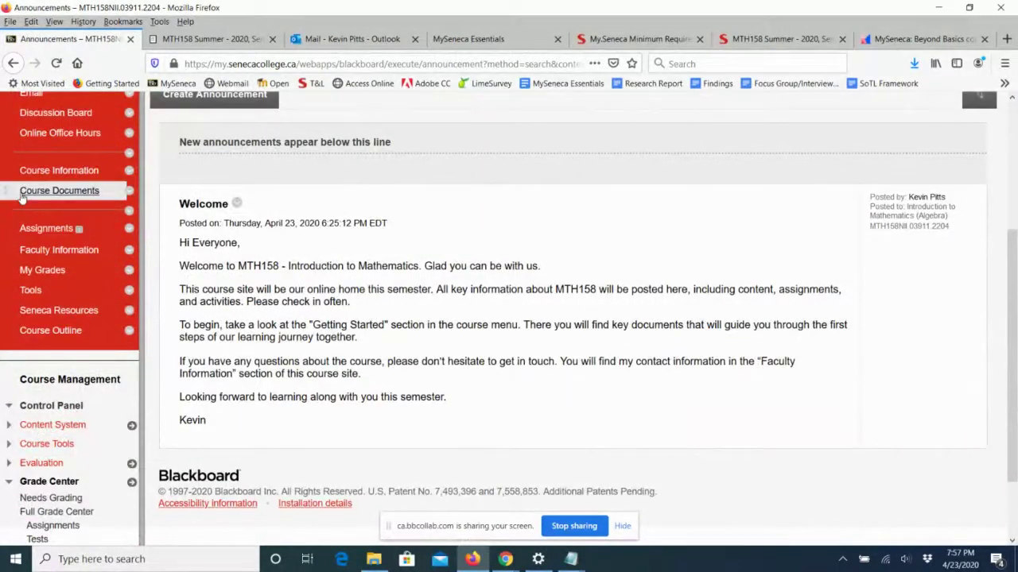
mouse_move(6, 190)
mouse_down()
mouse_move(7, 232)
mouse_move(16, 185)
mouse_move(22, 226)
mouse_move(17, 191)
mouse_up()
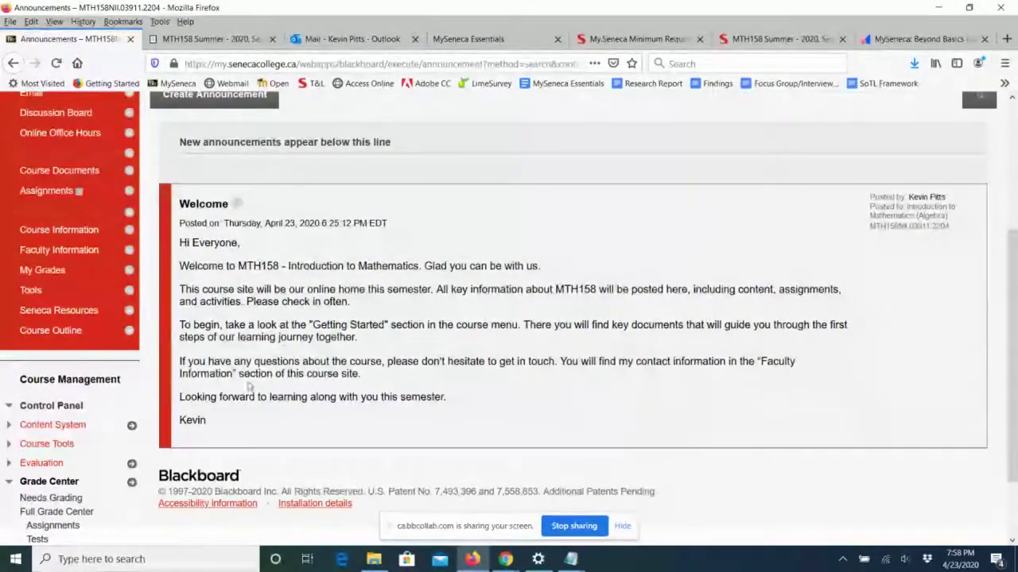
drag(1010, 417, 1013, 342)
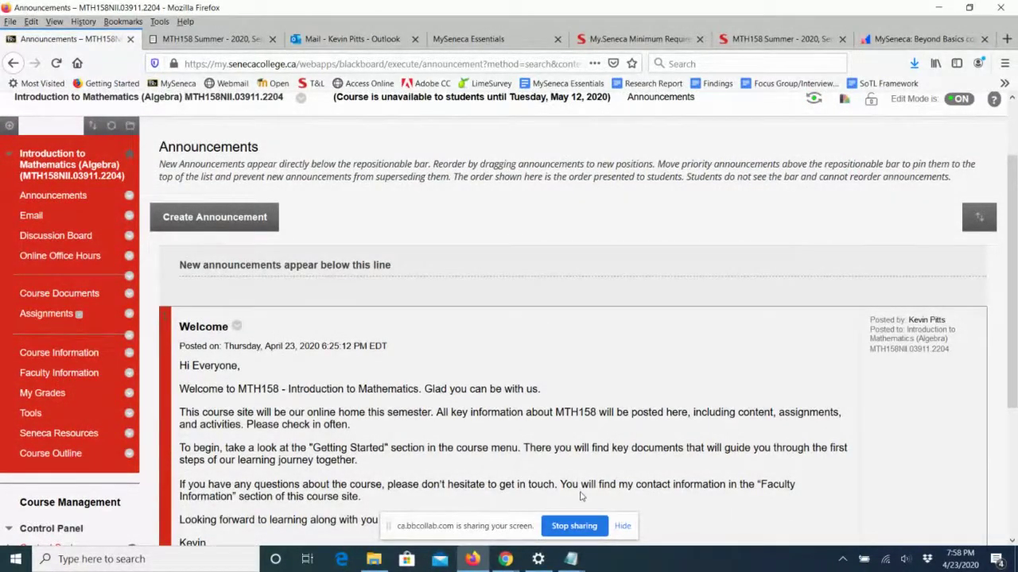
mouse_move(507, 562)
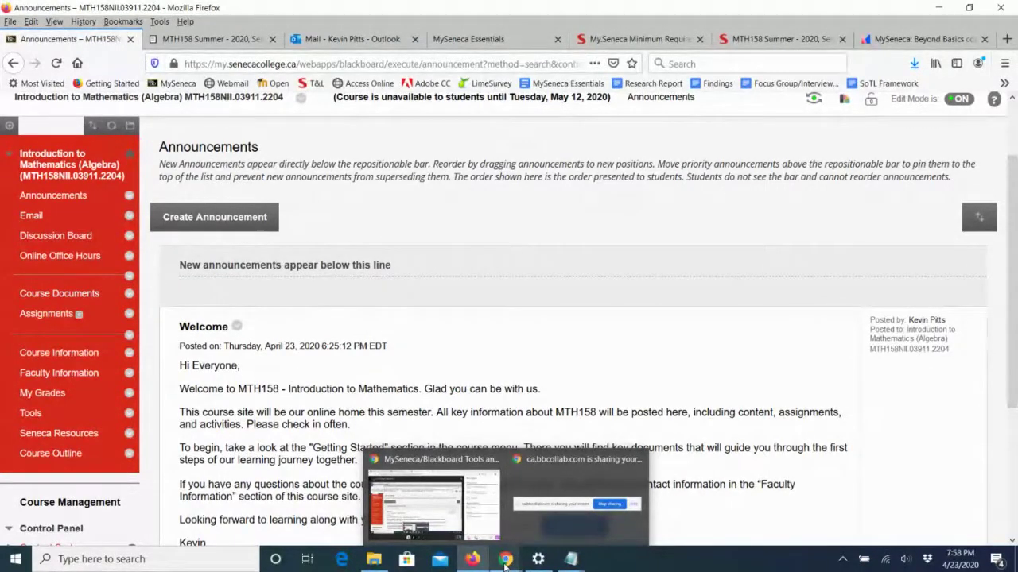
click(505, 559)
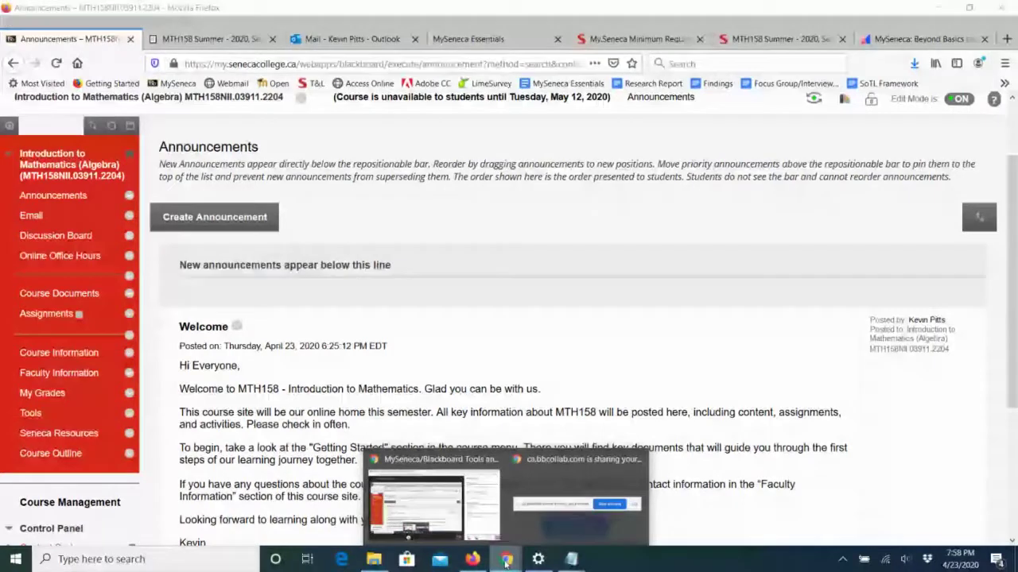